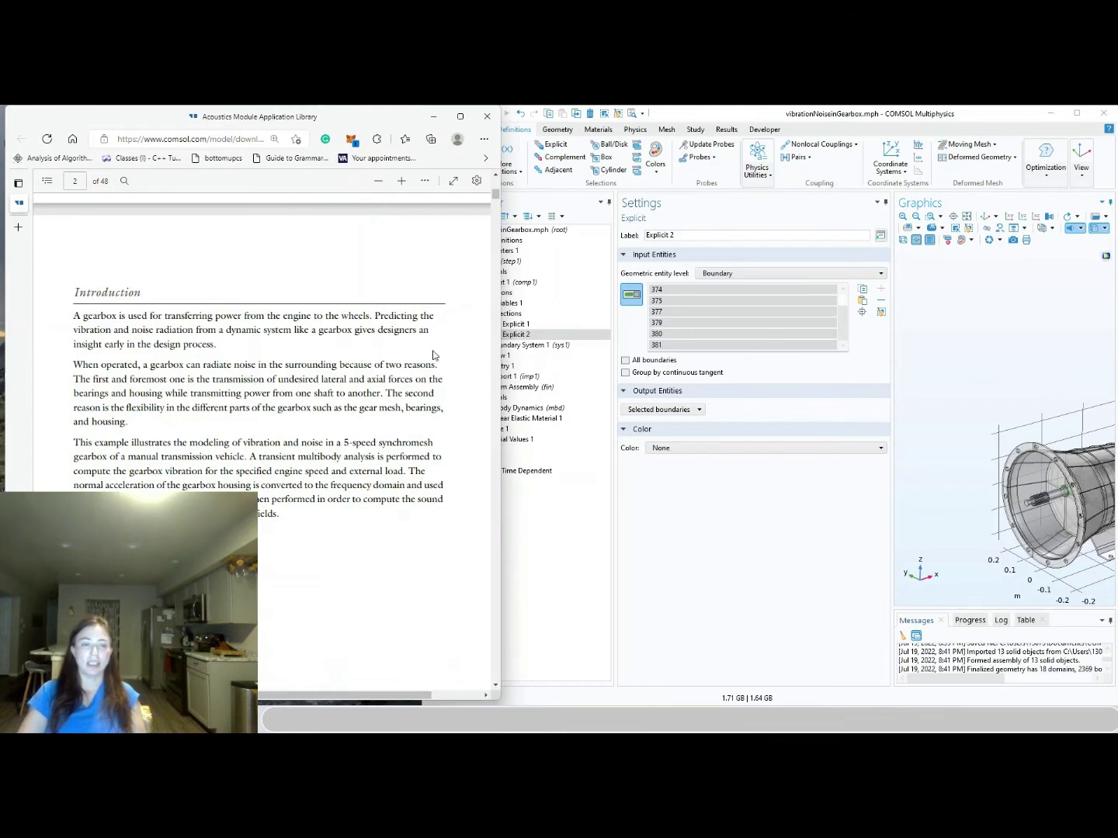
Read the gearbox example's Introduction and Model Definition, including the modeled geometry figure and the multibody and acoustics analysis descriptions
{"action": "scroll", "coordinate": [433, 354], "scroll_direction": "down", "scroll_amount": 1}
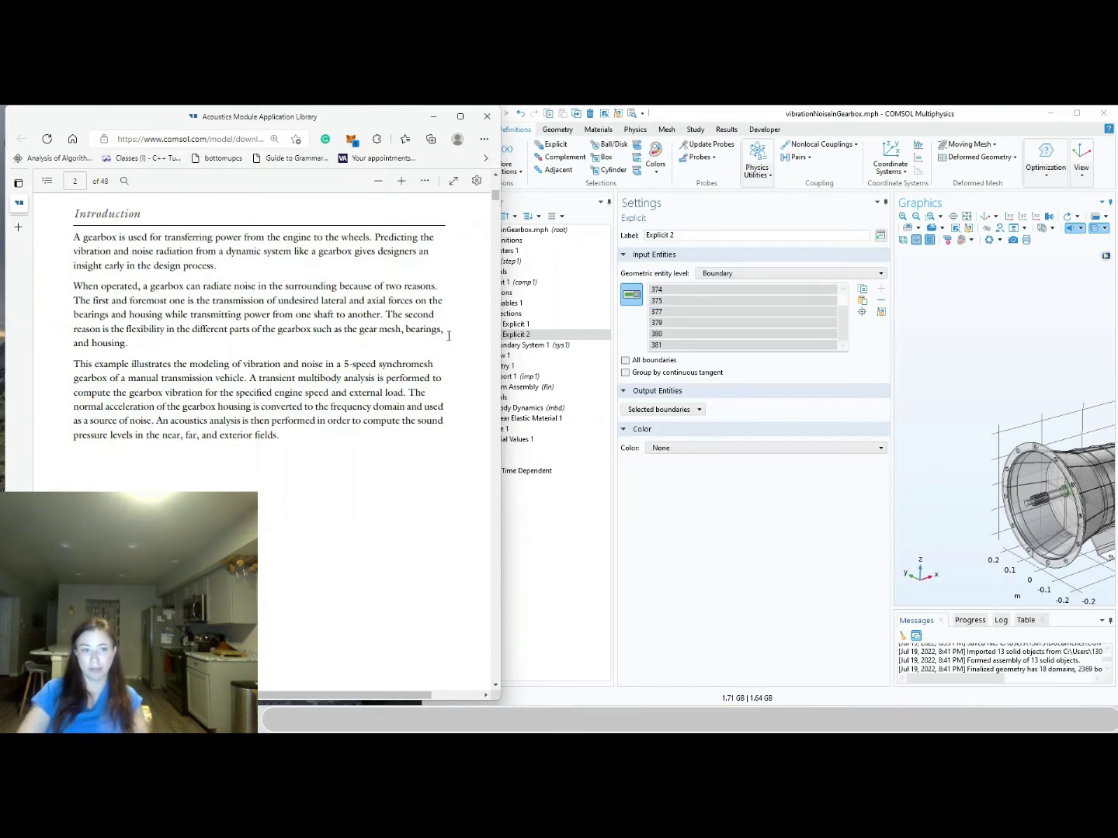
{"action": "scroll", "coordinate": [449, 335], "scroll_direction": "down", "scroll_amount": 2}
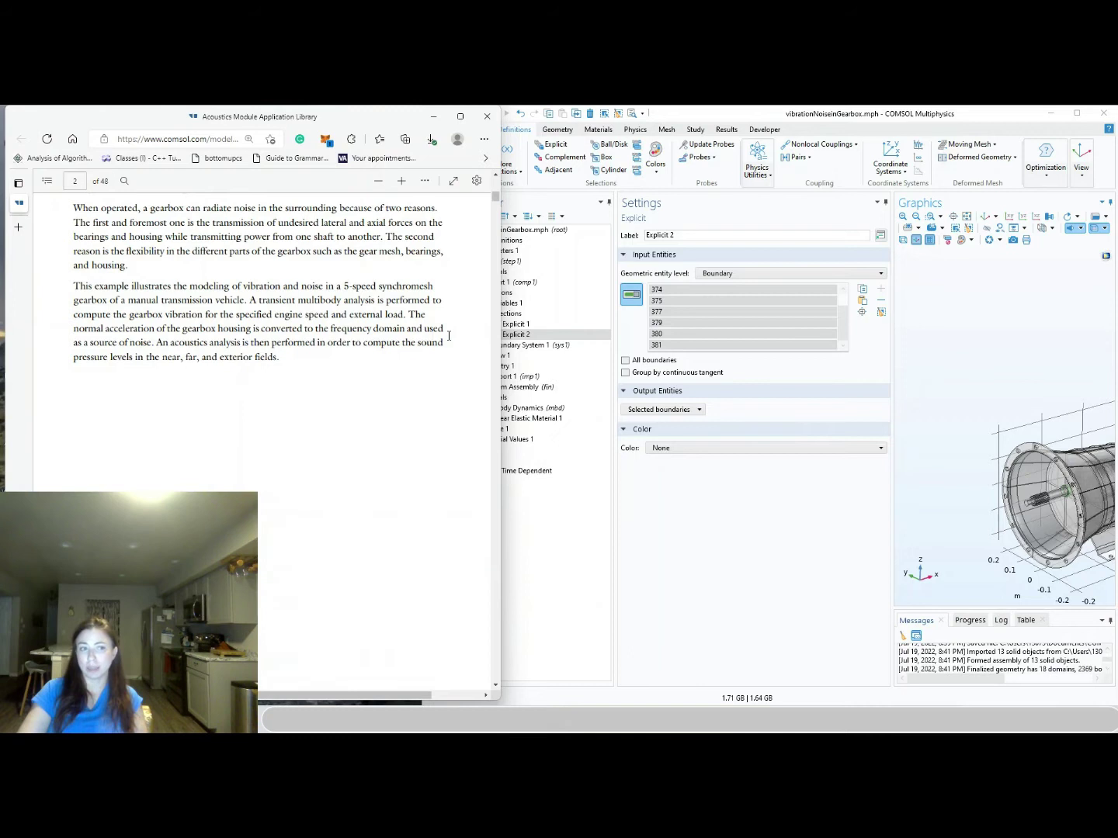
{"action": "scroll", "coordinate": [450, 335], "scroll_direction": "down", "scroll_amount": 4}
{"action": "scroll", "coordinate": [449, 335], "scroll_direction": "down", "scroll_amount": 10}
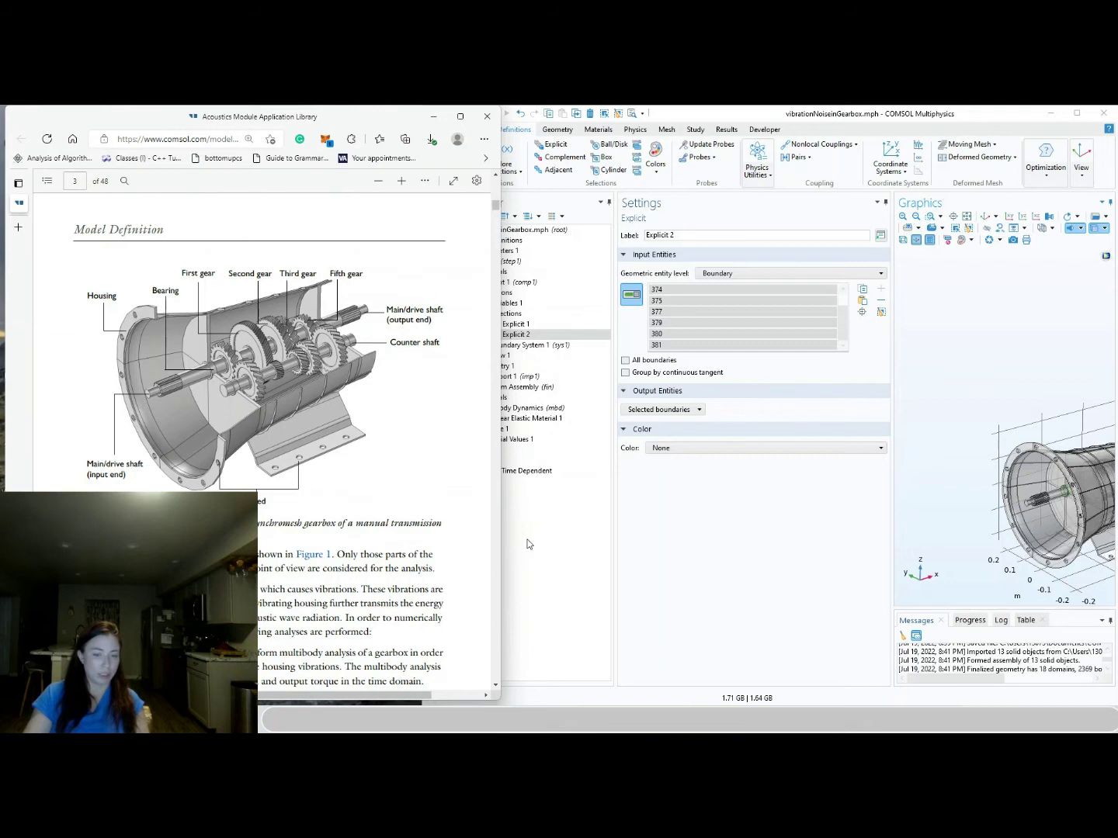
{"action": "left_click", "coordinate": [495, 688]}
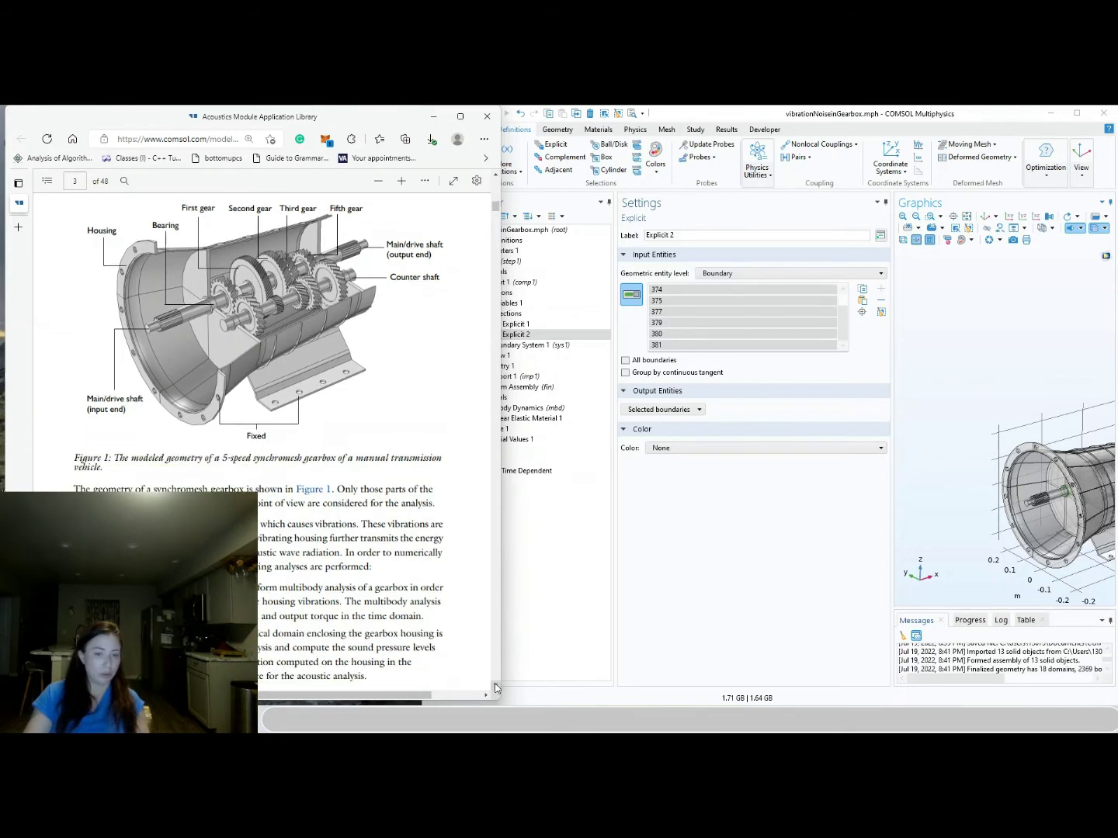
{"action": "left_click", "coordinate": [495, 688]}
{"action": "left_click", "coordinate": [495, 688]}
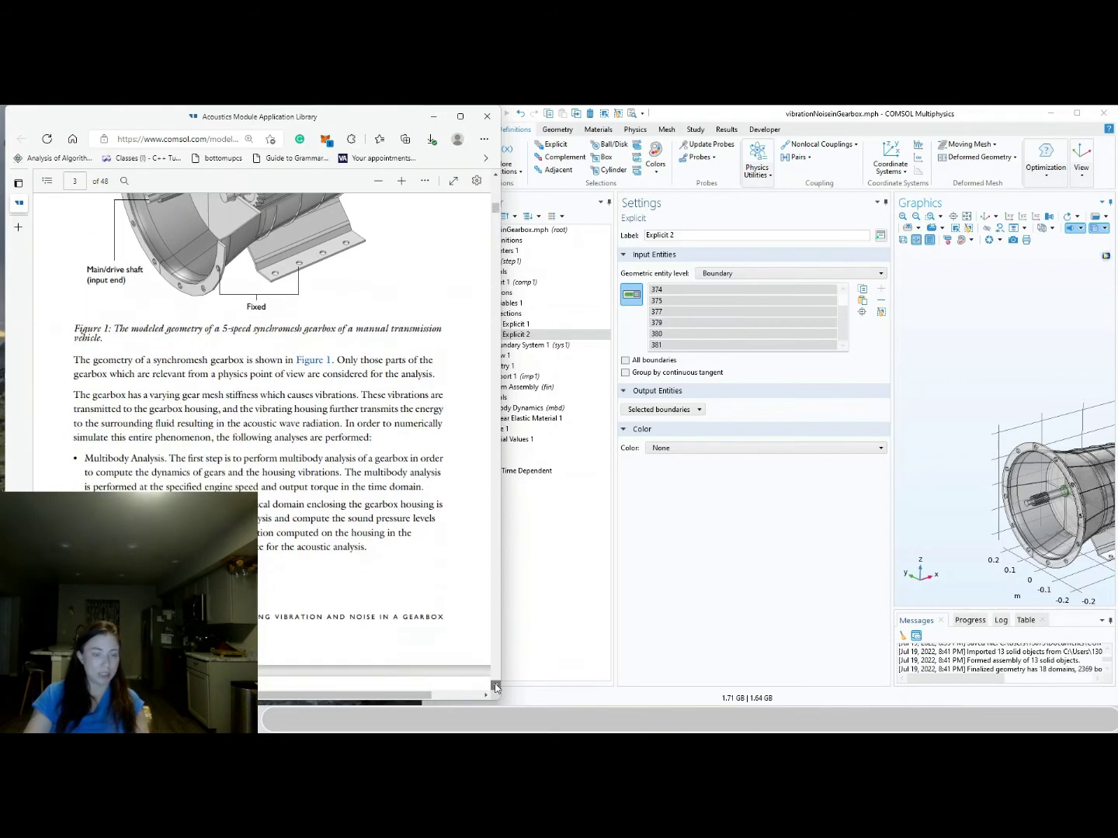
{"action": "left_click", "coordinate": [495, 688]}
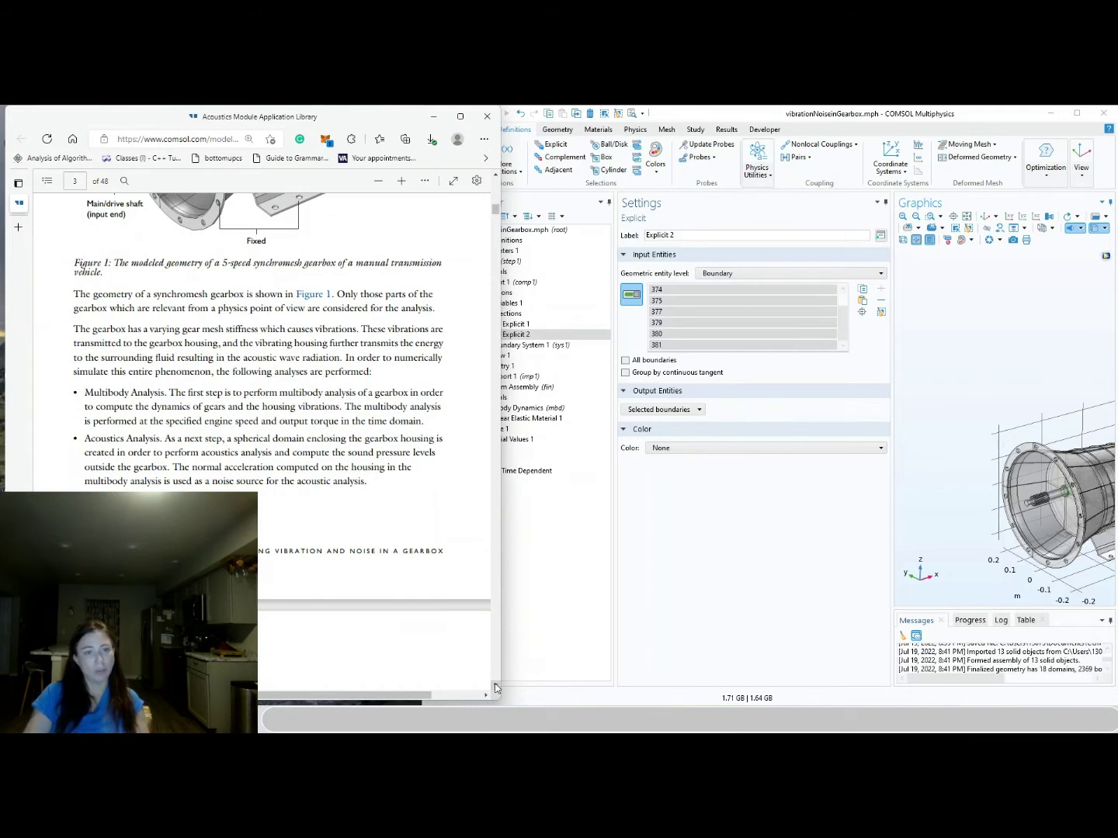
{"action": "left_click", "coordinate": [496, 688]}
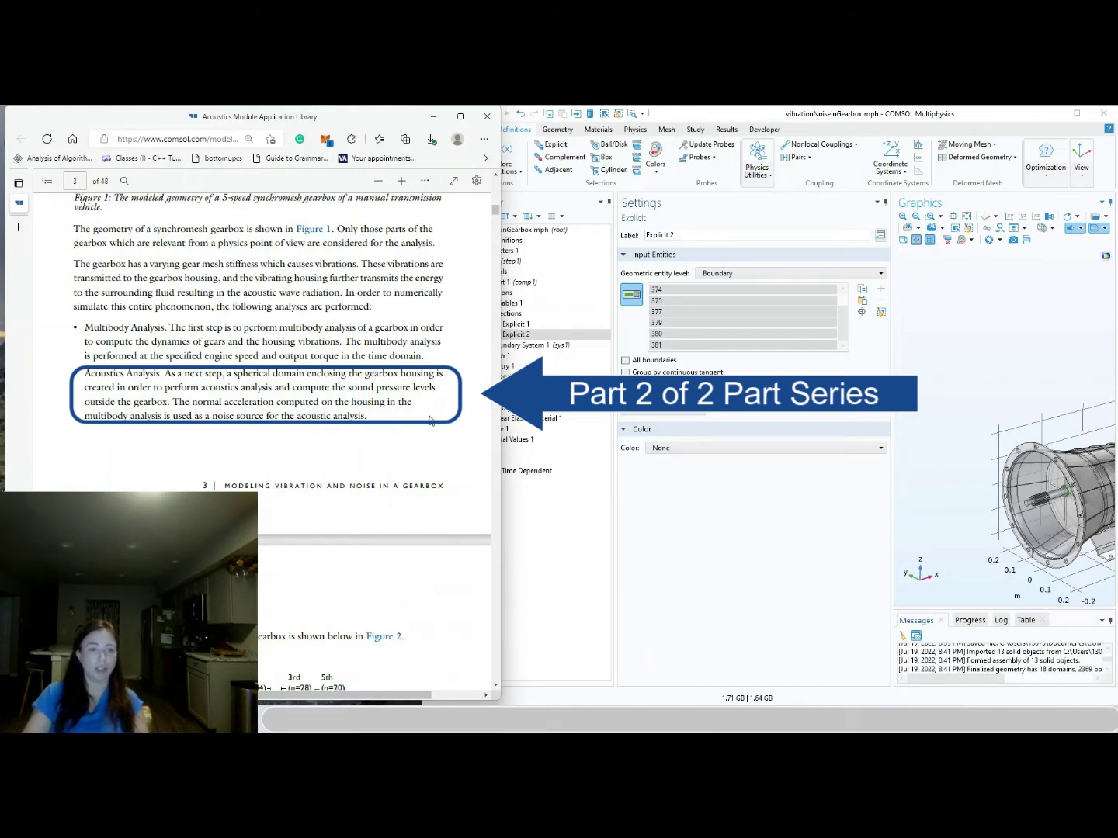
{"action": "scroll", "coordinate": [431, 442], "scroll_direction": "down", "scroll_amount": 1}
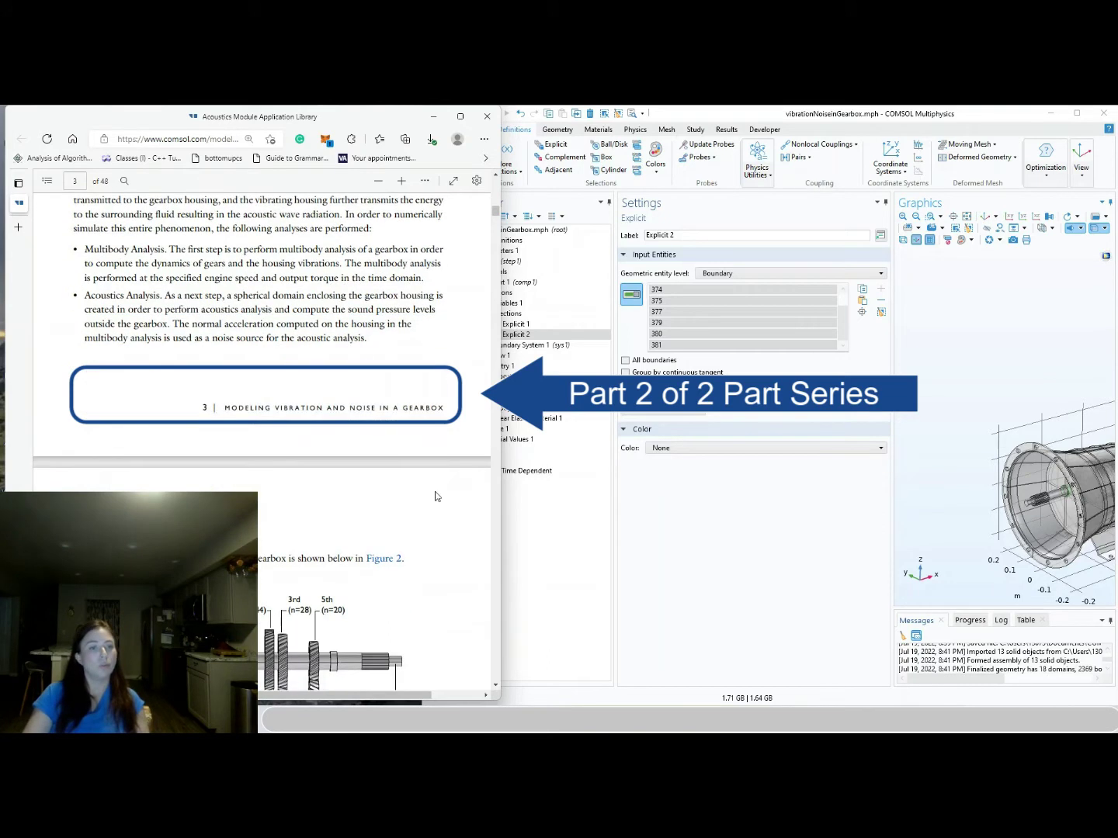
Examine the gear arrangement figure in Part 1: Multibody Analysis and compare the gear properties table with the model's Parameters 1 list
{"action": "left_click", "coordinate": [497, 687]}
{"action": "left_click", "coordinate": [497, 689]}
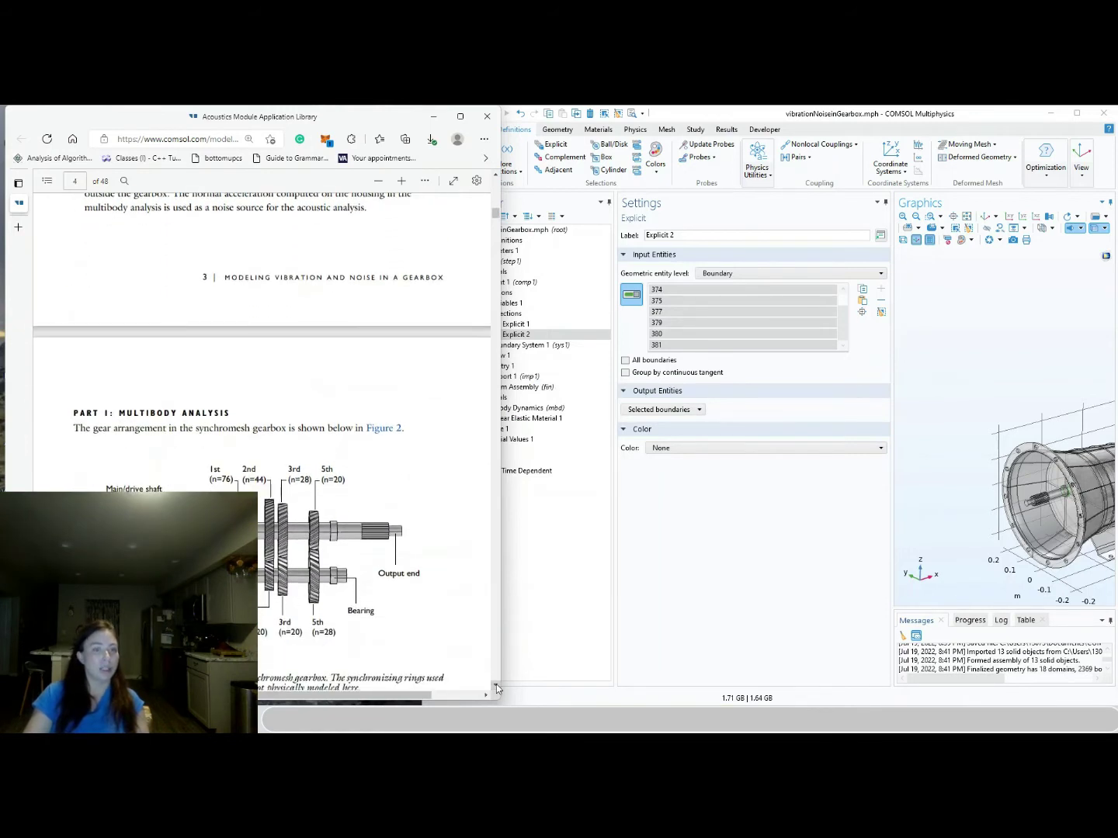
{"action": "scroll", "coordinate": [497, 688], "scroll_direction": "down", "scroll_amount": 3}
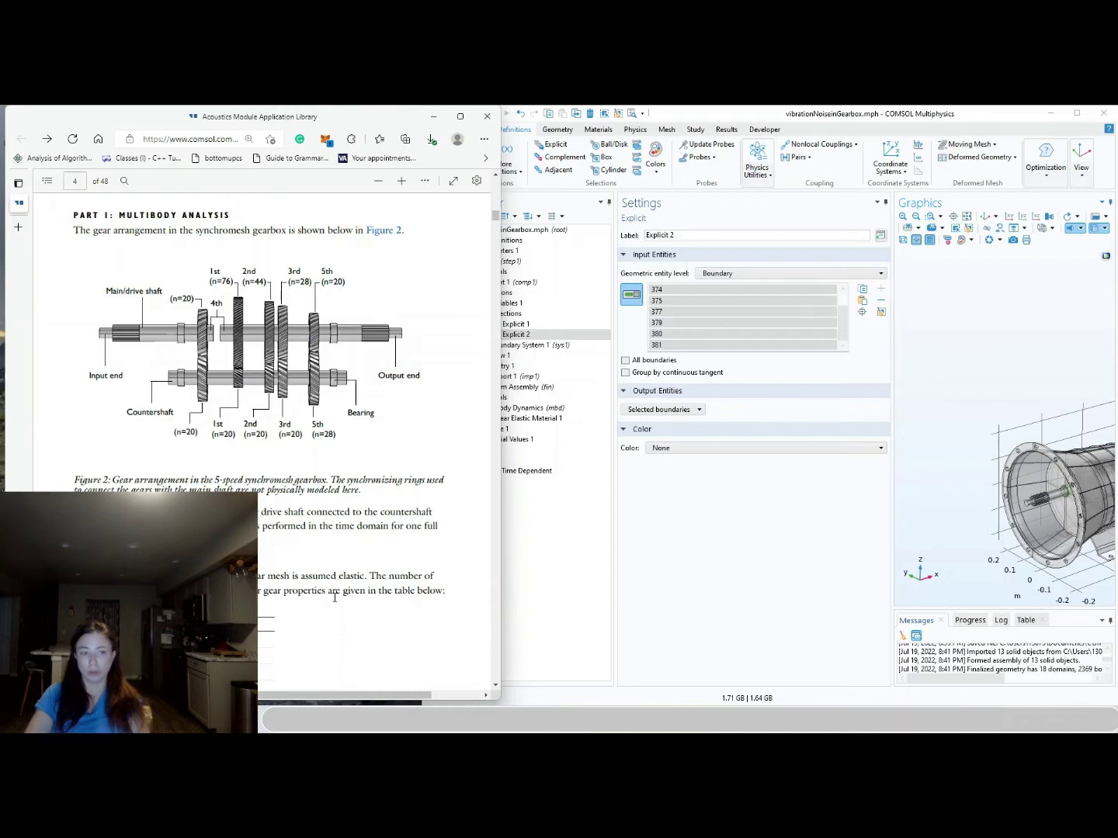
{"action": "scroll", "coordinate": [345, 276], "scroll_direction": "down", "scroll_amount": 4}
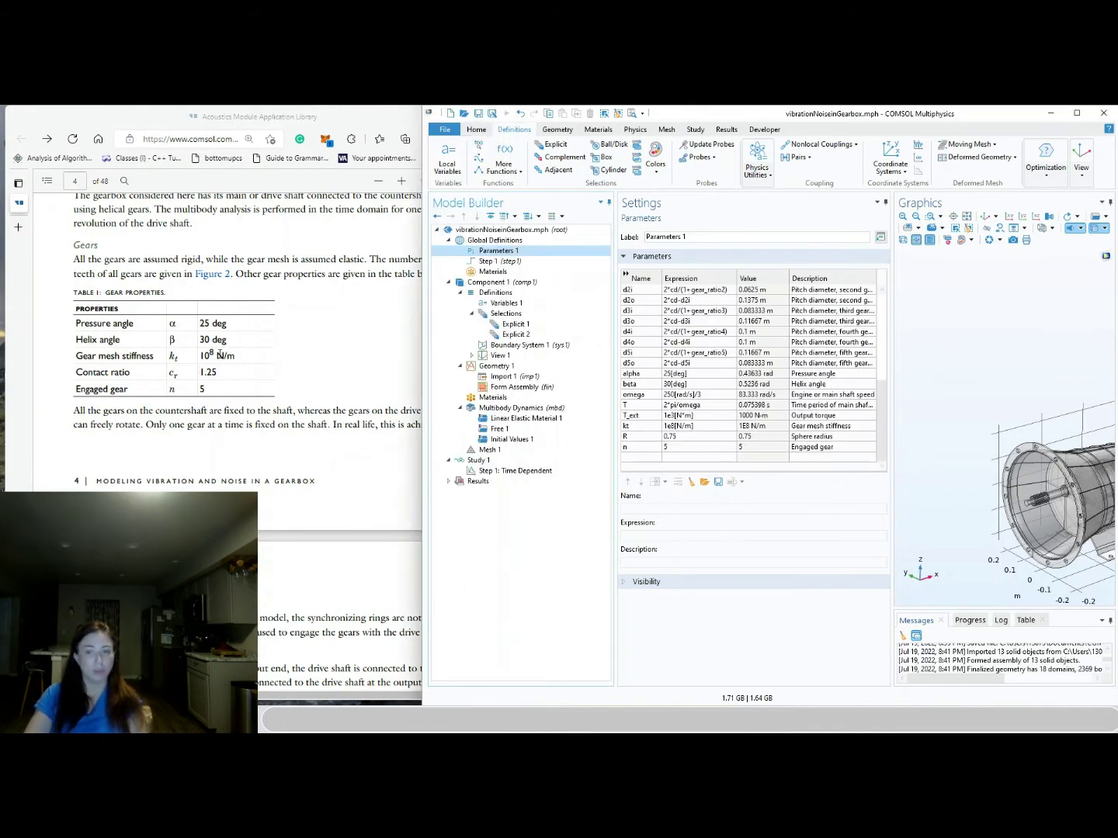
{"action": "left_click", "coordinate": [303, 333]}
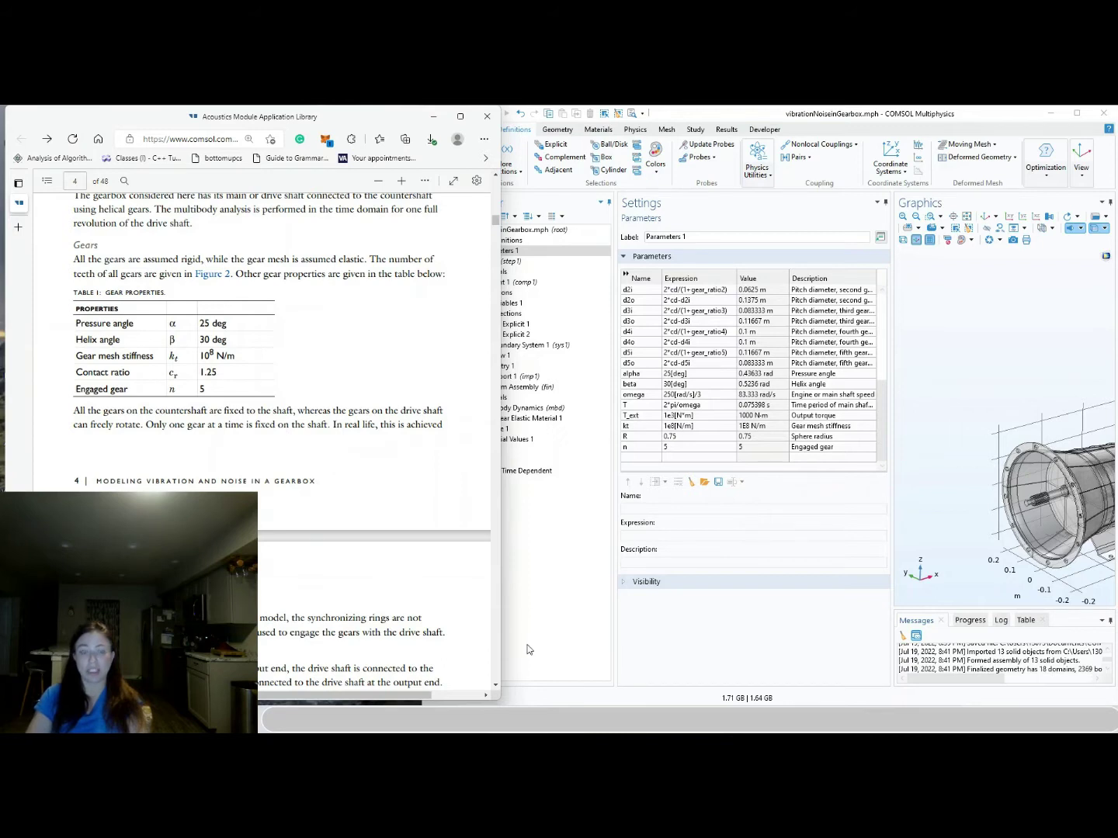
Read the tutorial's assumptions for the shafts and housing, the discretization note, and the Constraints and Loads section
{"action": "left_click", "coordinate": [494, 687]}
{"action": "left_click", "coordinate": [493, 687]}
{"action": "left_click", "coordinate": [494, 688]}
{"action": "left_click", "coordinate": [495, 689]}
{"action": "left_click", "coordinate": [494, 688]}
{"action": "left_click", "coordinate": [494, 689]}
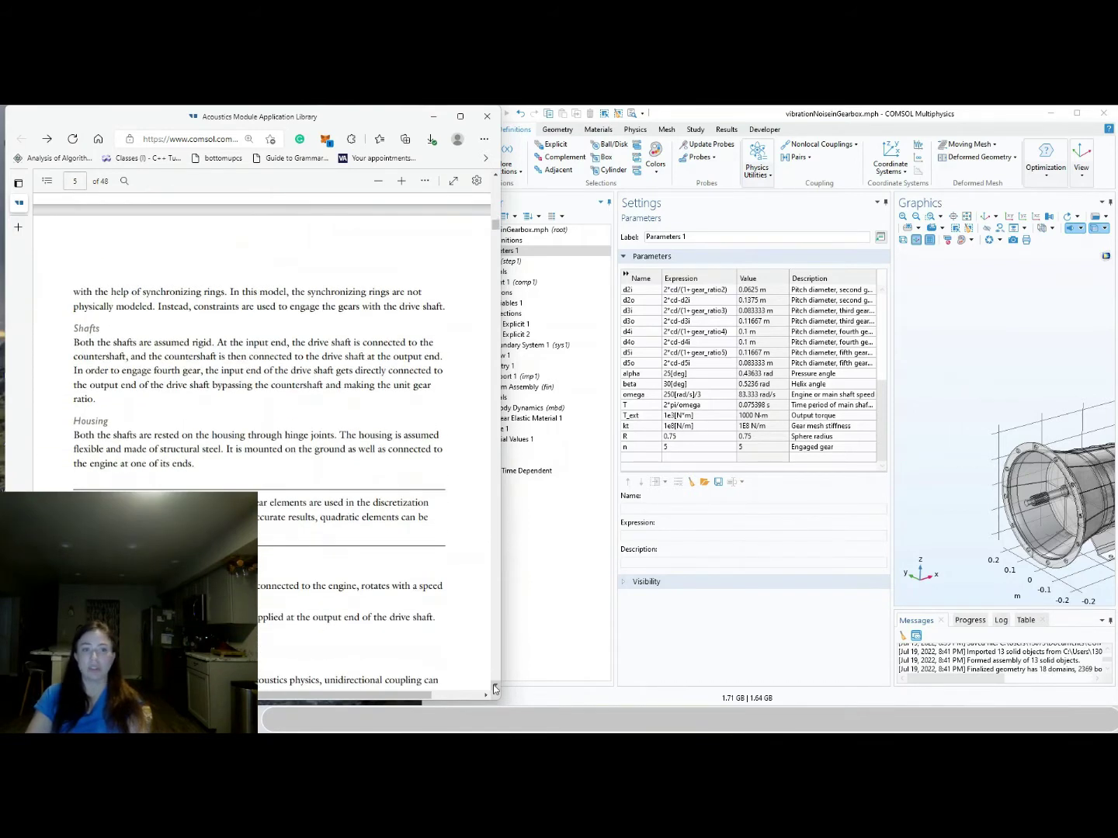
{"action": "left_click", "coordinate": [495, 688]}
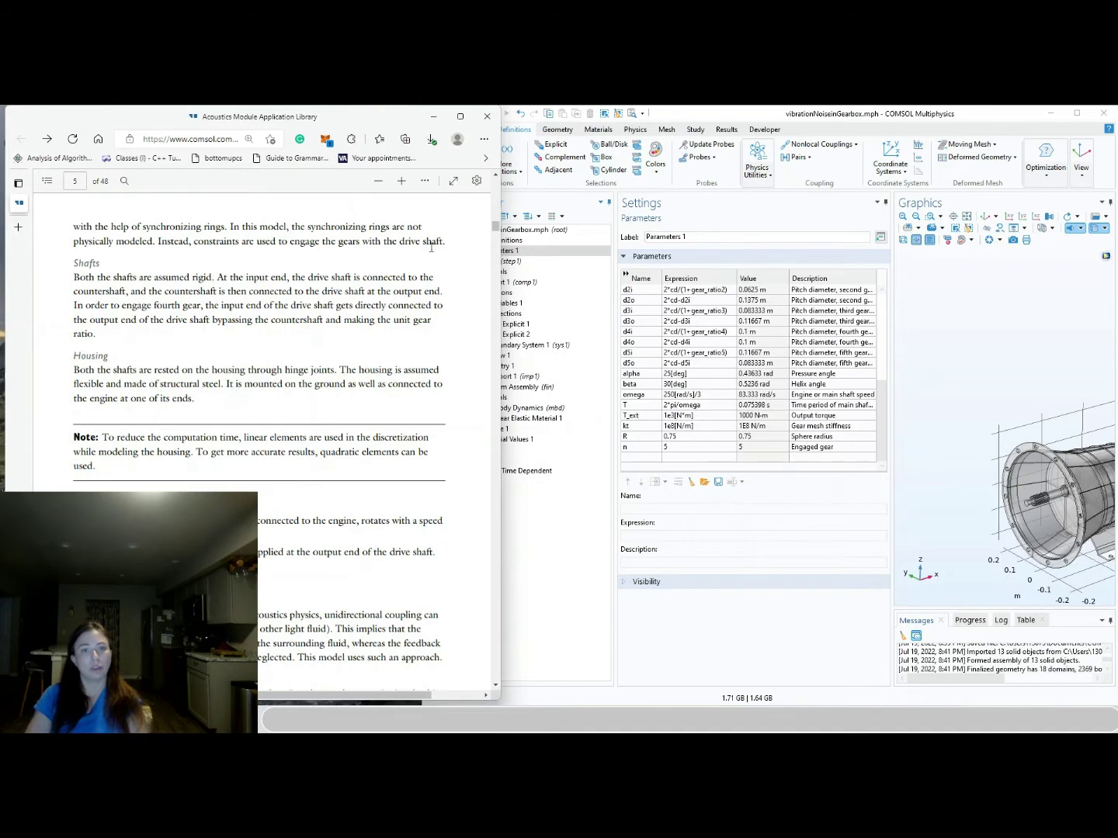
{"action": "scroll", "coordinate": [243, 295], "scroll_direction": "up", "scroll_amount": 1}
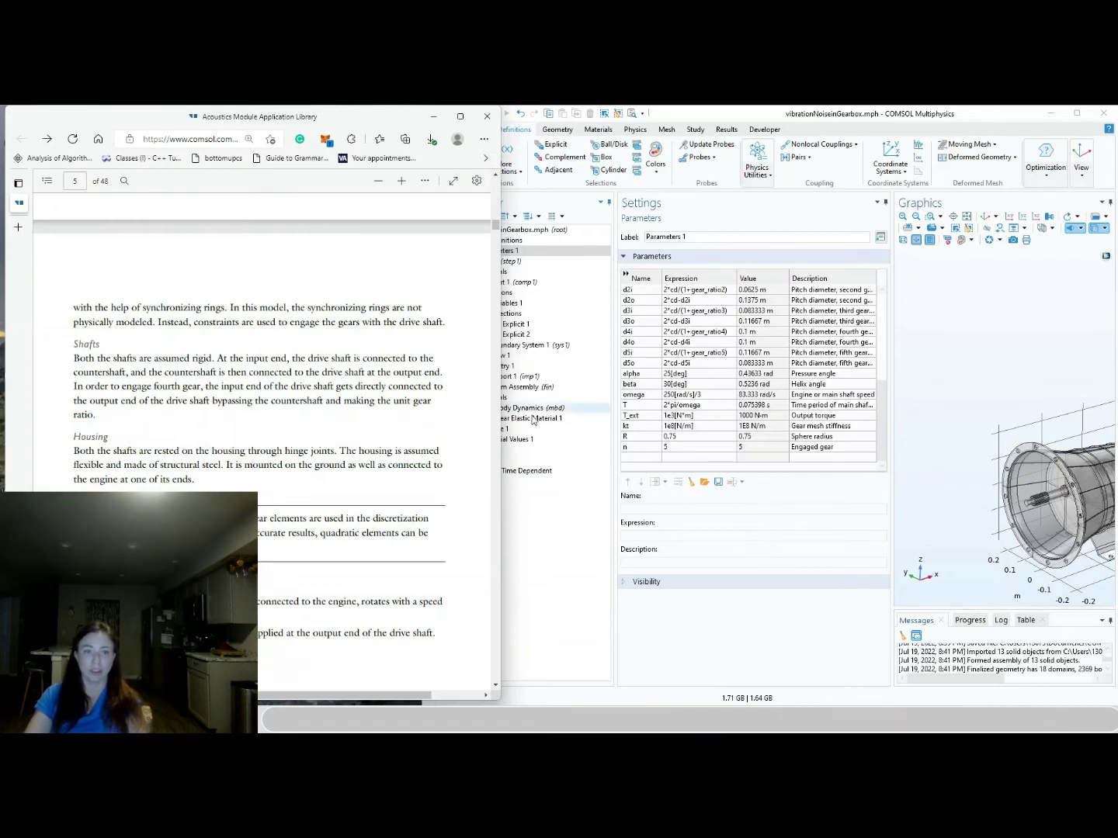
{"action": "scroll", "coordinate": [256, 374], "scroll_direction": "down", "scroll_amount": 2}
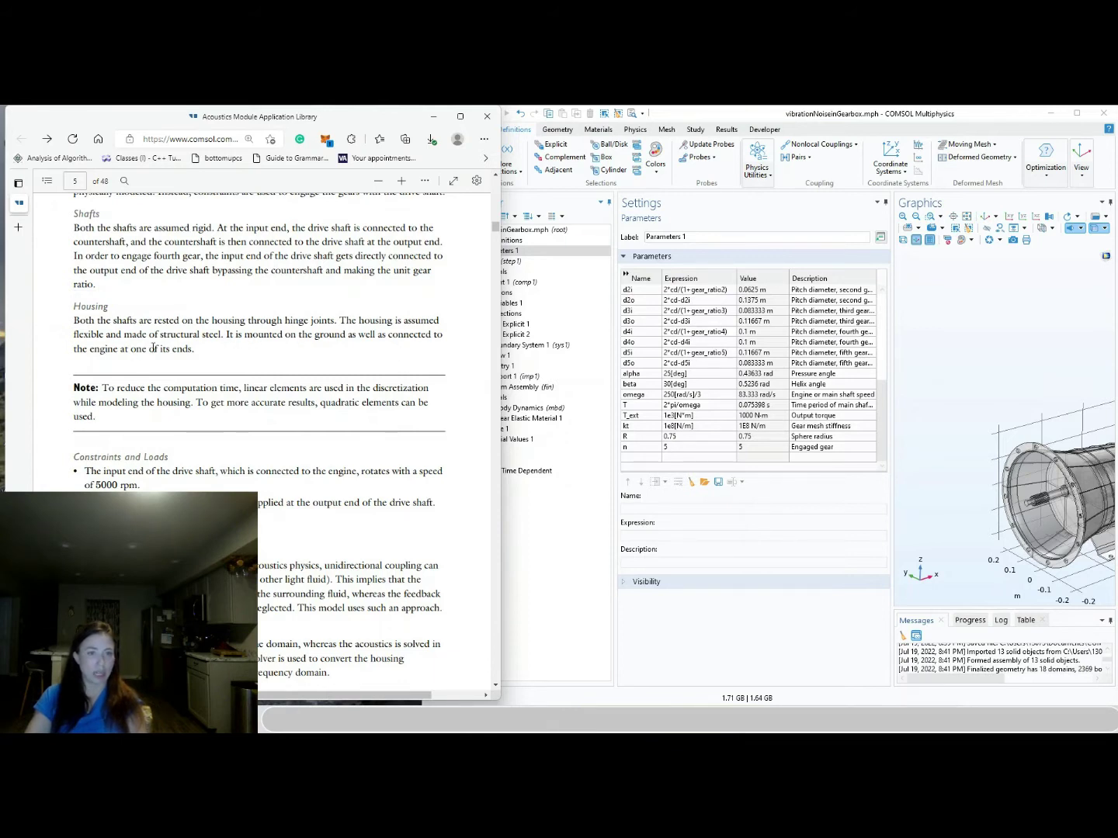
{"action": "left_click", "coordinate": [495, 685]}
{"action": "scroll", "coordinate": [495, 686], "scroll_direction": "down", "scroll_amount": 3}
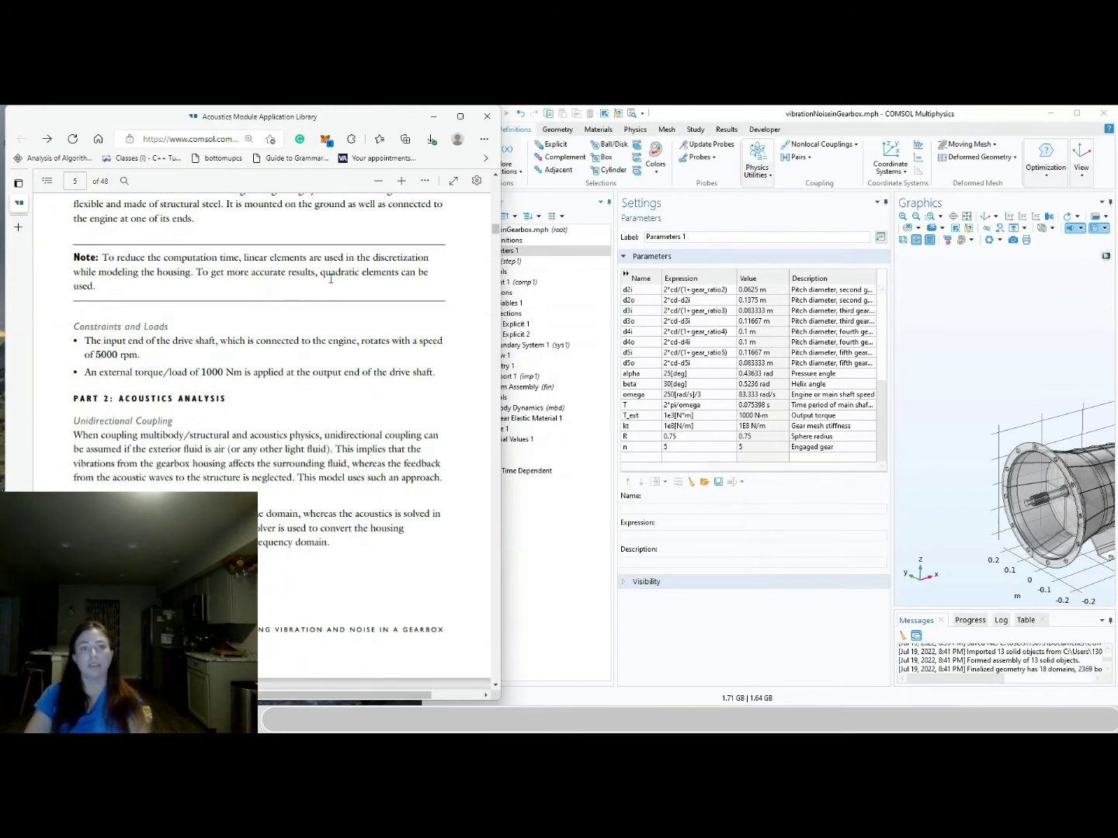
Skim the acoustics model parameters in the tutorial and go on to the von Mises stress results in Figure 4
{"action": "scroll", "coordinate": [219, 338], "scroll_direction": "down", "scroll_amount": 15}
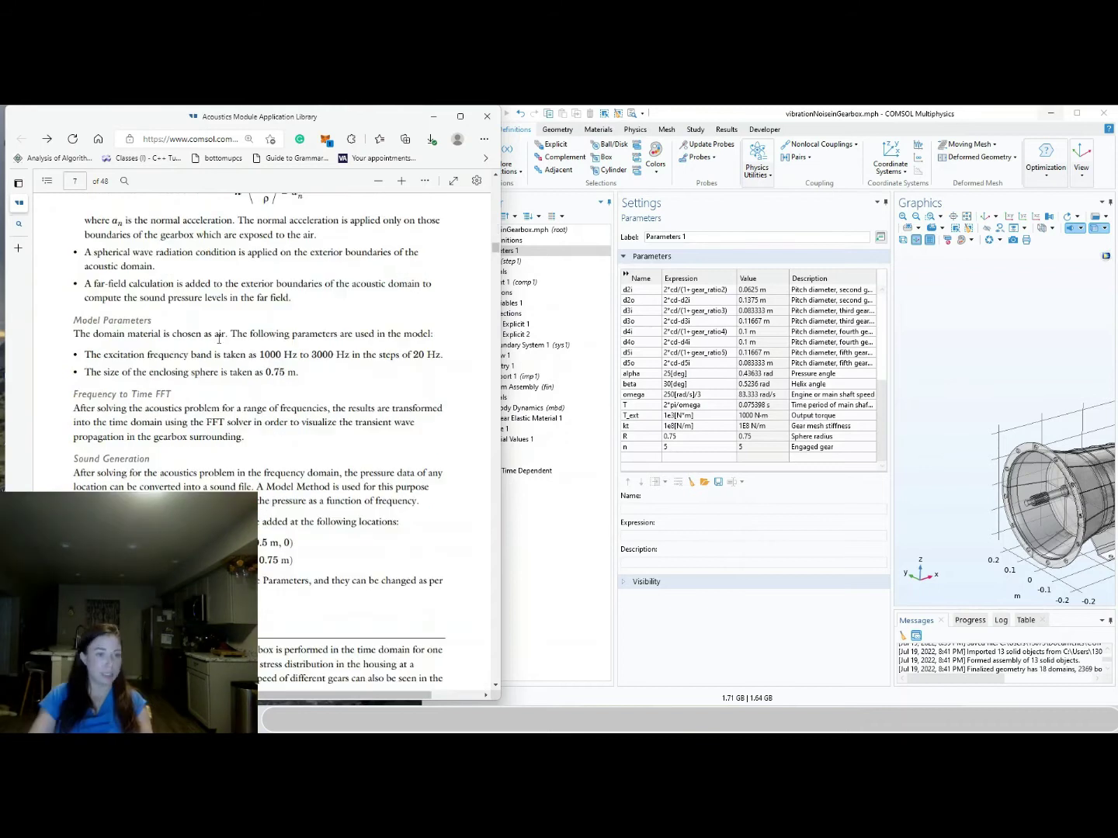
{"action": "left_click_drag", "start_coordinate": [261, 355], "coordinate": [355, 372]}
{"action": "left_click", "coordinate": [351, 357]}
{"action": "left_click", "coordinate": [19, 225]}
{"action": "left_click", "coordinate": [18, 203]}
{"action": "scroll", "coordinate": [361, 392], "scroll_direction": "down", "scroll_amount": 3}
{"action": "scroll", "coordinate": [360, 392], "scroll_direction": "down", "scroll_amount": 5}
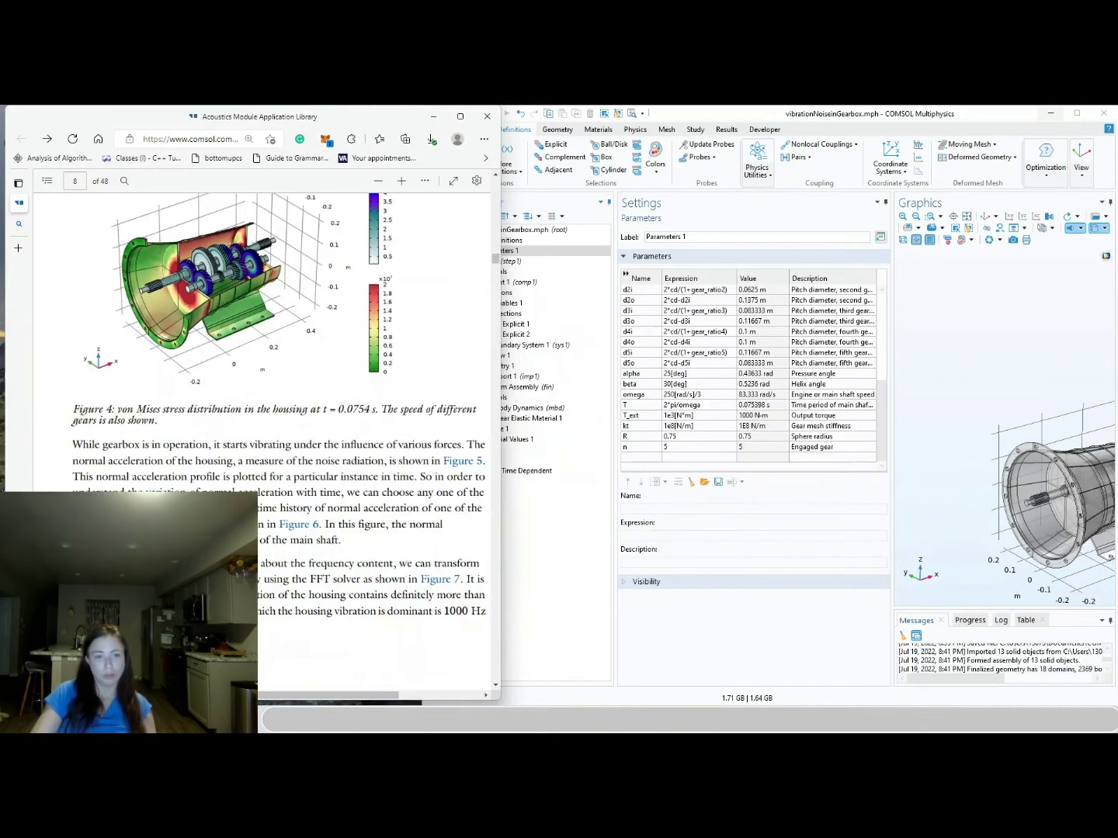
Review the discussion of housing vibration and inspect the normal acceleration plot in Figure 5 of the tutorial
{"action": "left_click", "coordinate": [342, 700]}
{"action": "left_click_drag", "start_coordinate": [343, 703], "coordinate": [347, 703]}
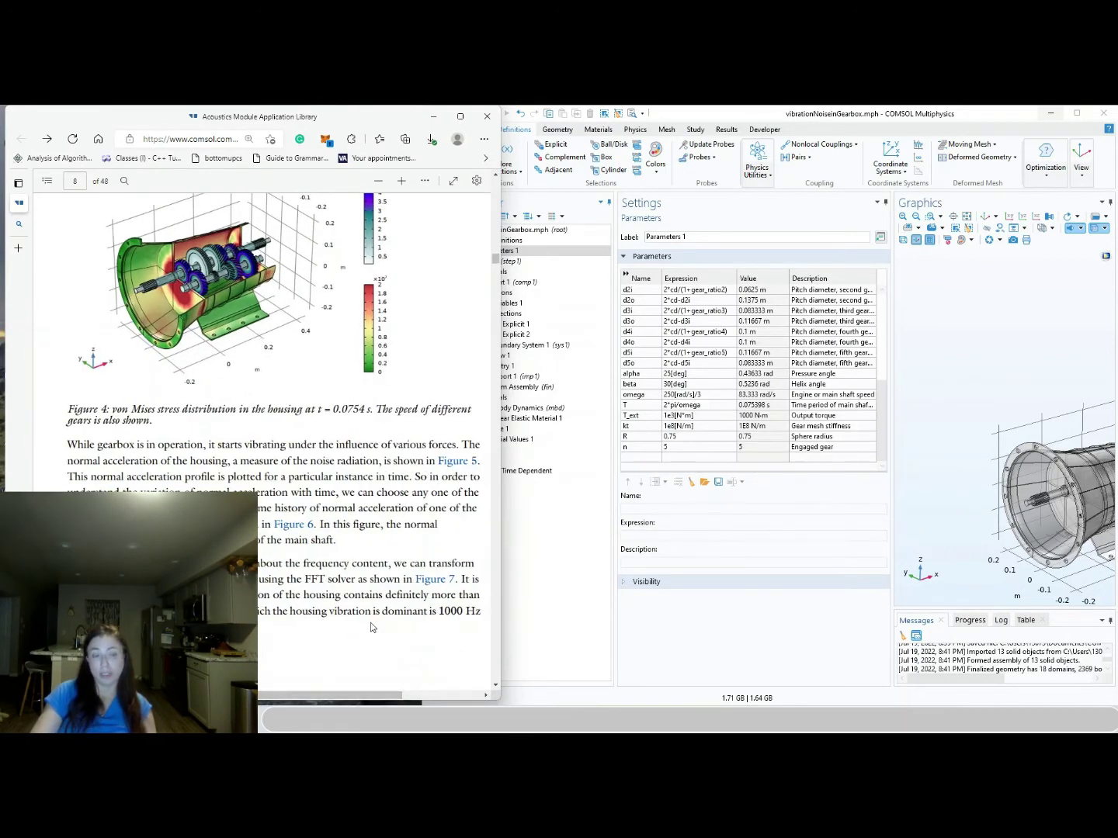
{"action": "left_click", "coordinate": [495, 686]}
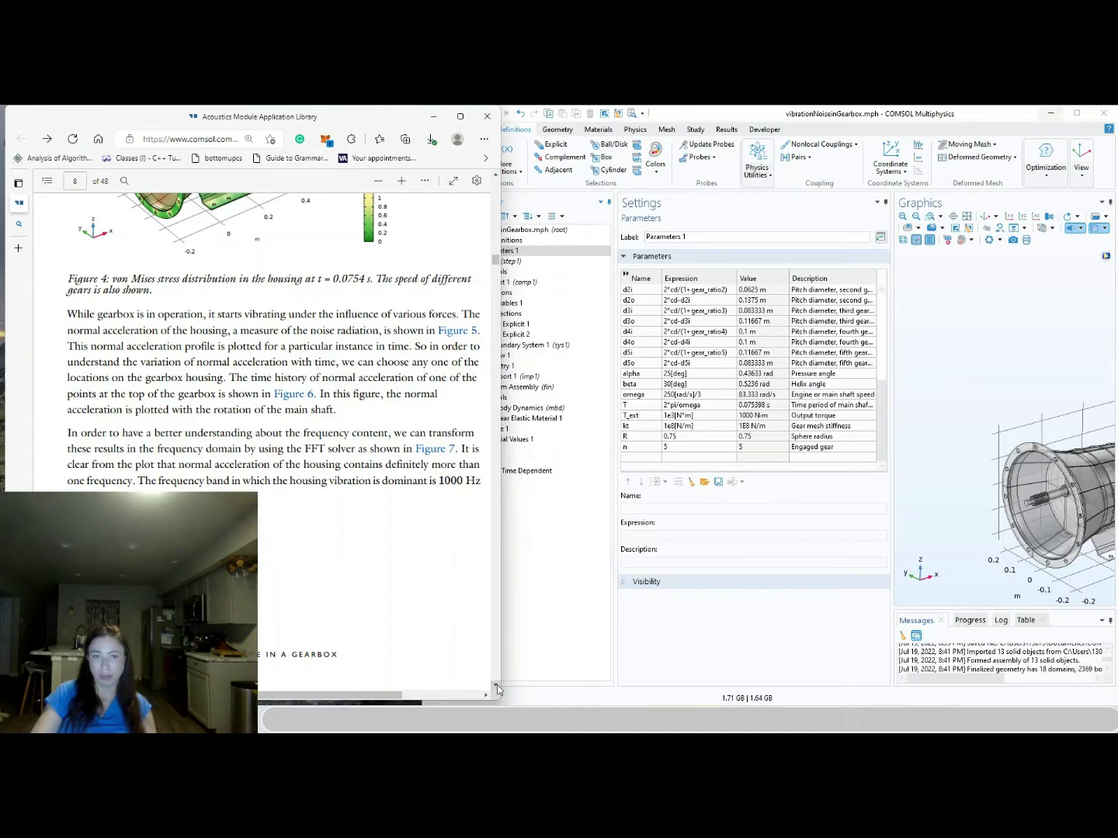
{"action": "left_click", "coordinate": [496, 686]}
{"action": "scroll", "coordinate": [498, 685], "scroll_direction": "down", "scroll_amount": 15}
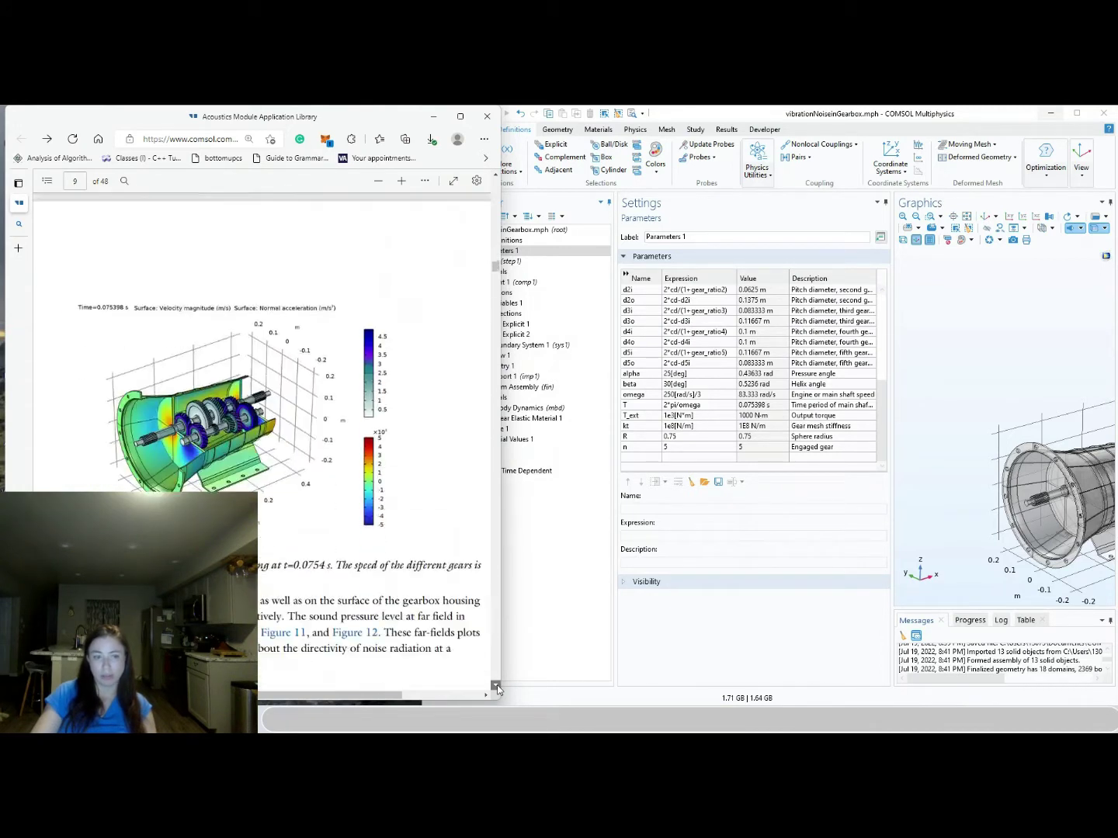
{"action": "scroll", "coordinate": [477, 248], "scroll_direction": "up", "scroll_amount": 5}
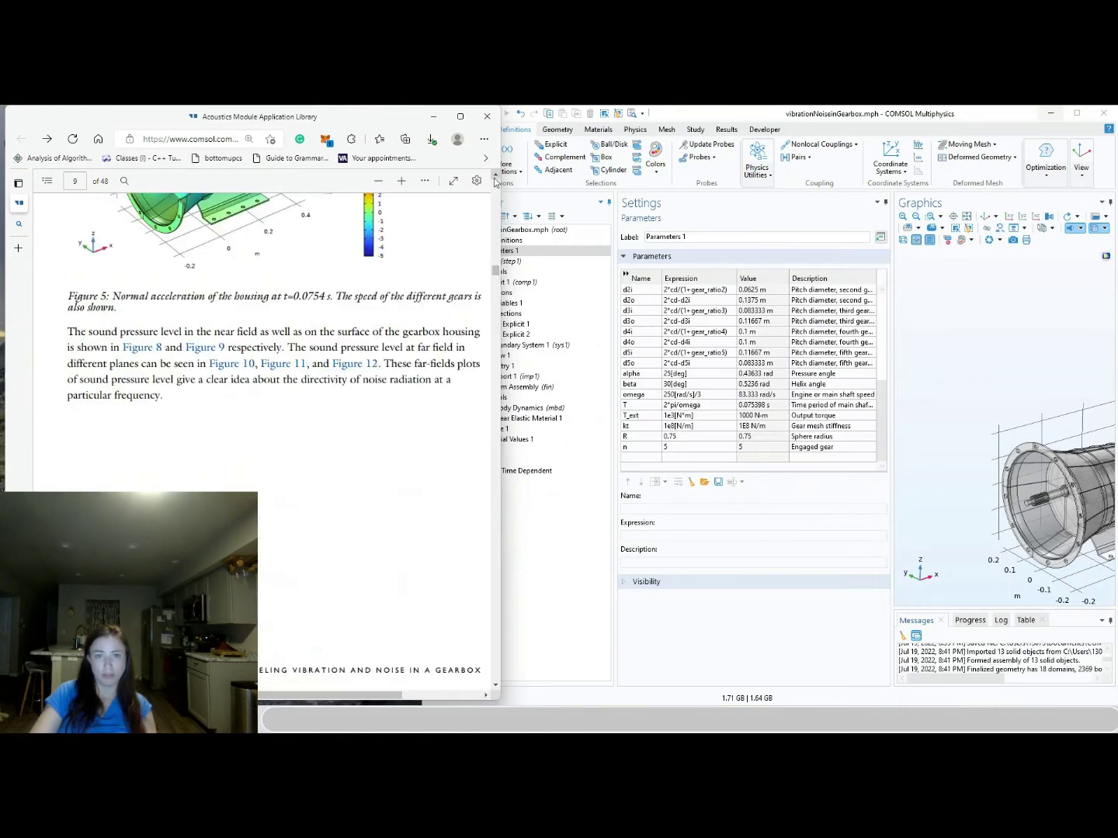
{"action": "left_click", "coordinate": [495, 178]}
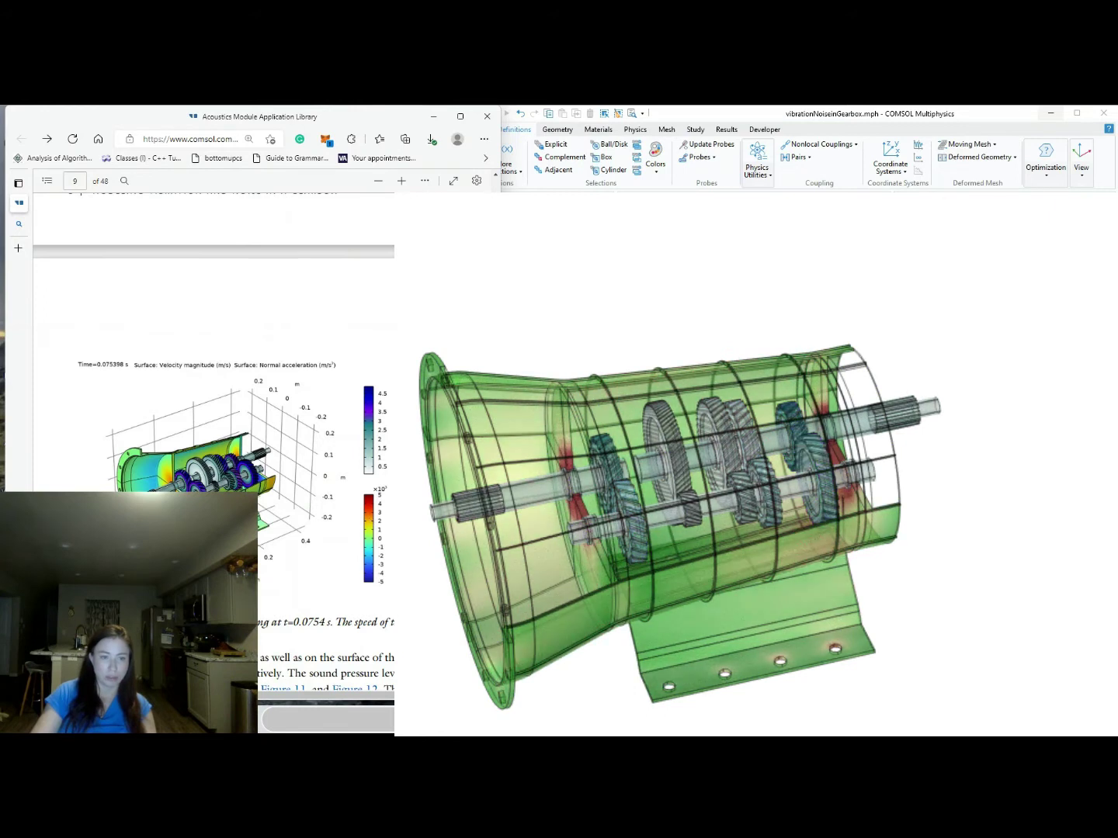
{"action": "scroll", "coordinate": [368, 541], "scroll_direction": "up", "scroll_amount": 1, "text": "ctrl"}
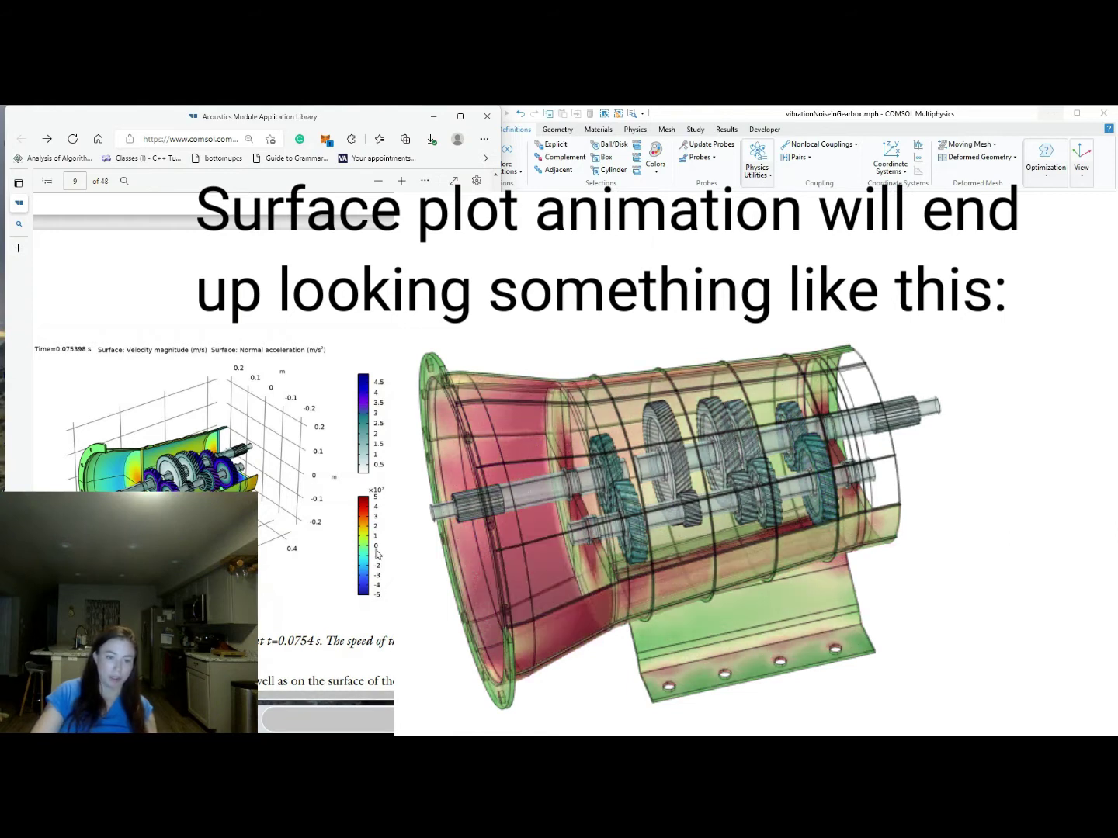
{"action": "scroll", "coordinate": [322, 625], "scroll_direction": "up", "scroll_amount": 5}
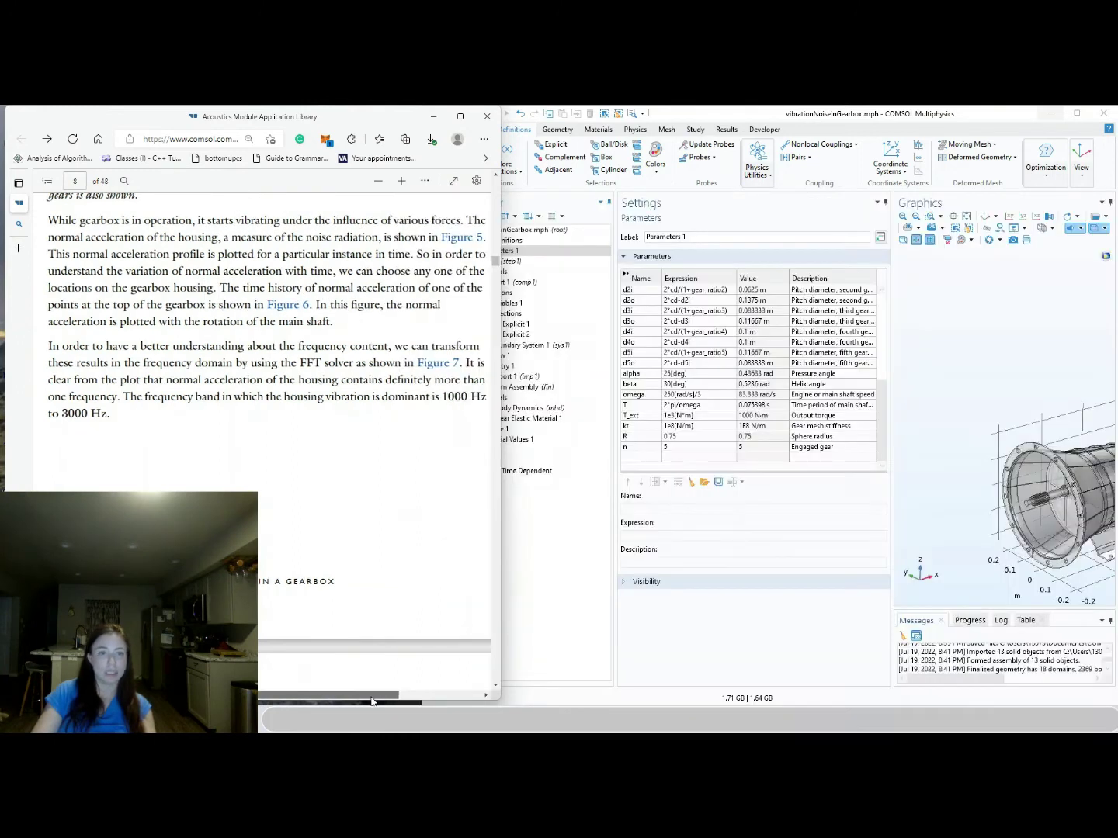
Read the paragraph on the housing vibration's frequency content and skim the acoustic result plots up to Figure 14
{"action": "left_click_drag", "start_coordinate": [371, 698], "coordinate": [373, 697]}
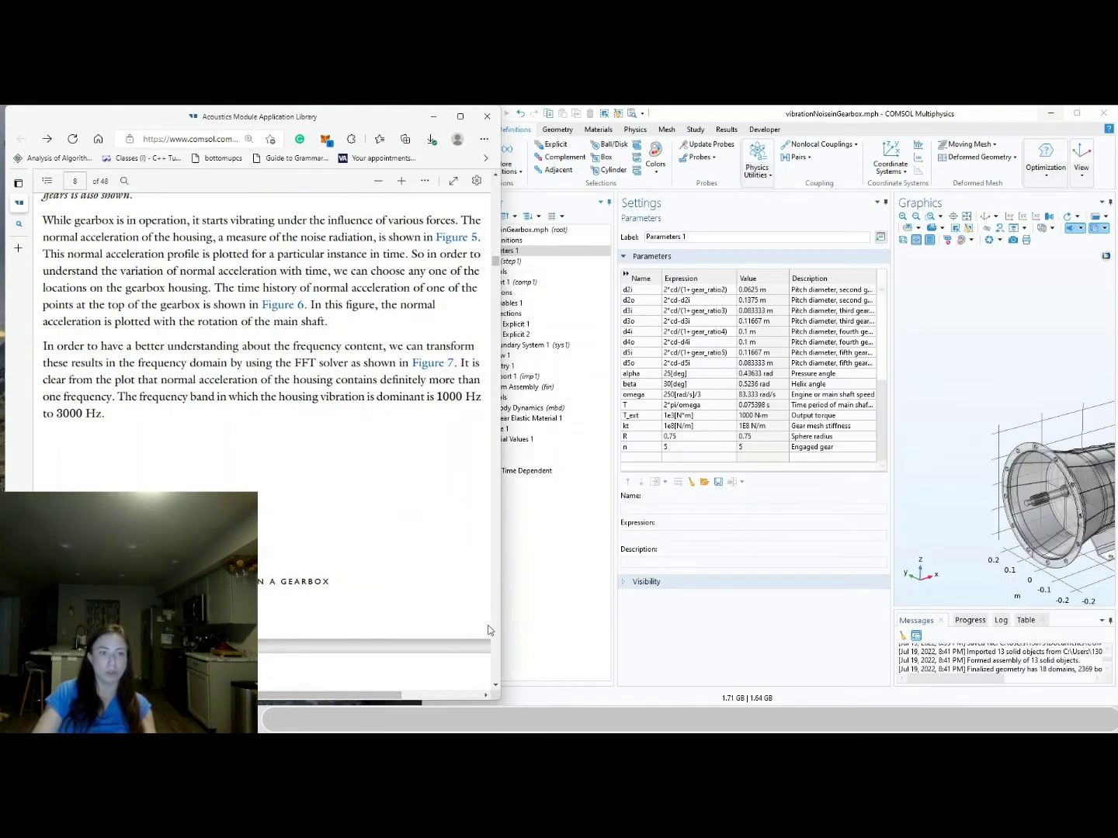
{"action": "left_click", "coordinate": [495, 688]}
{"action": "left_click", "coordinate": [495, 688]}
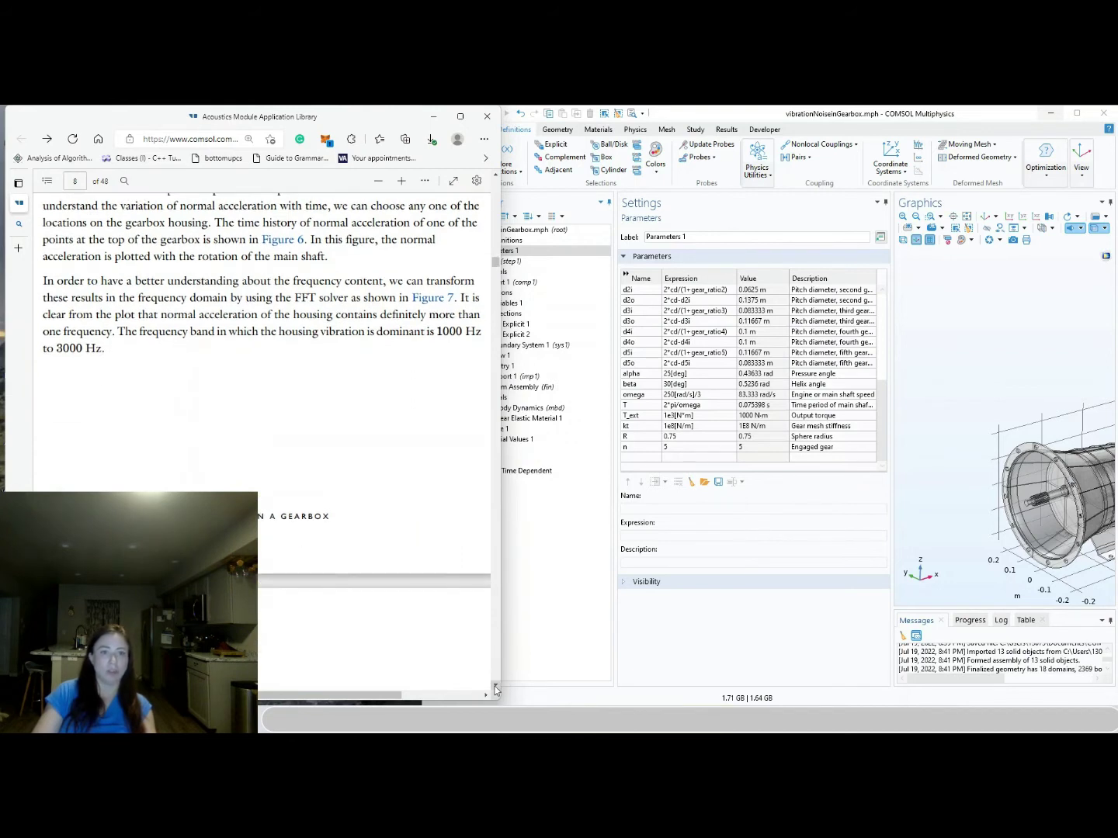
{"action": "scroll", "coordinate": [494, 683], "scroll_direction": "down", "scroll_amount": 15}
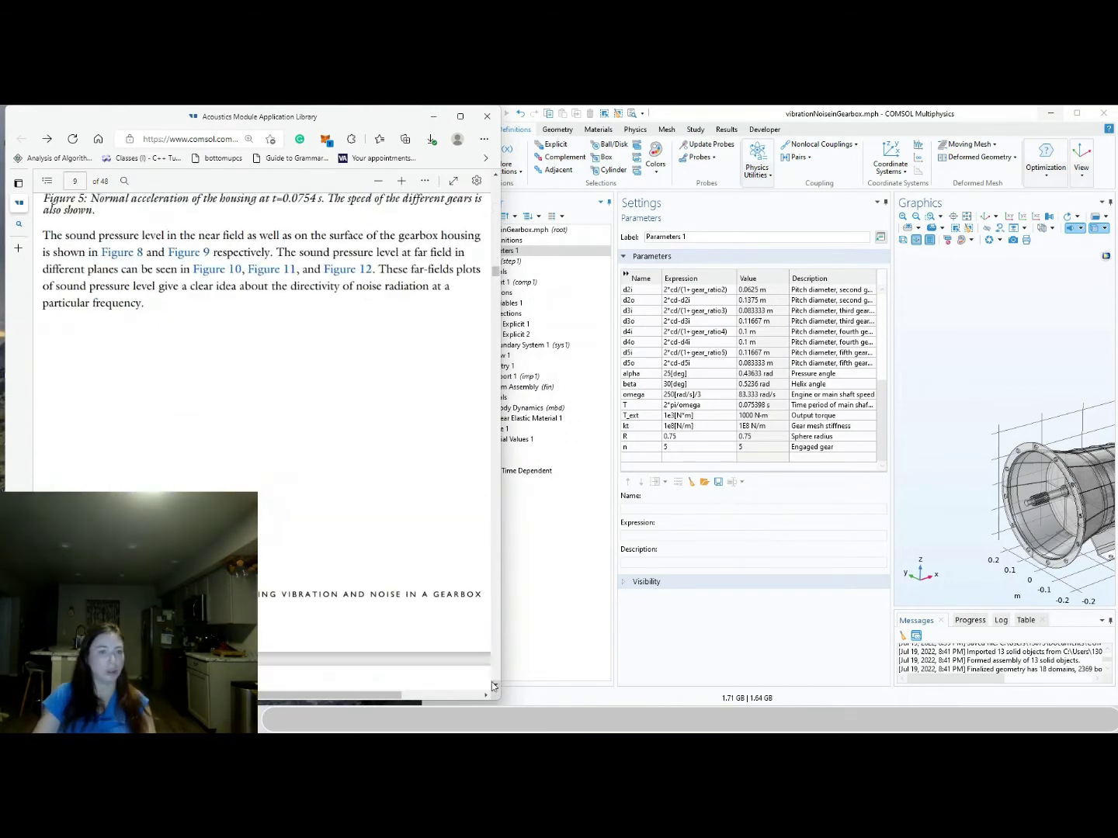
{"action": "scroll", "coordinate": [465, 499], "scroll_direction": "down", "scroll_amount": 20}
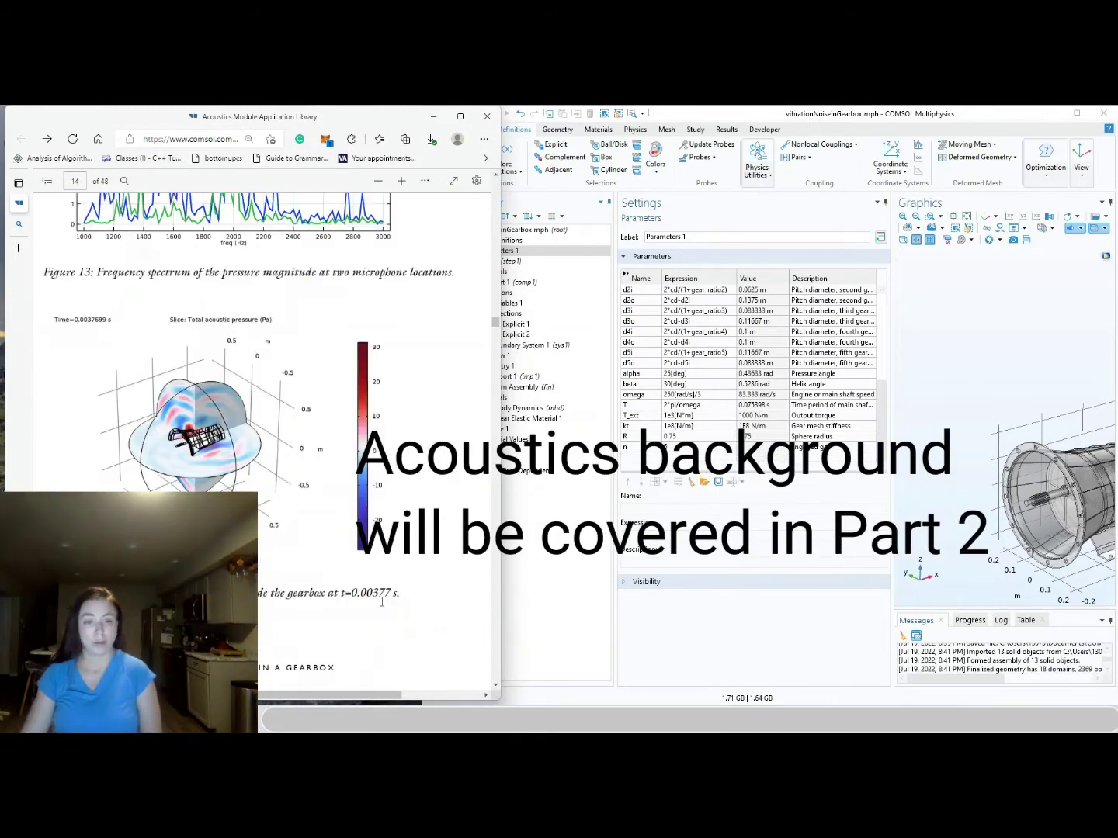
Read the tutorial's implementation notes, highlighting the separate acoustics component and the General Extrusion nonlocal coupling
{"action": "scroll", "coordinate": [465, 499], "scroll_direction": "down", "scroll_amount": 3}
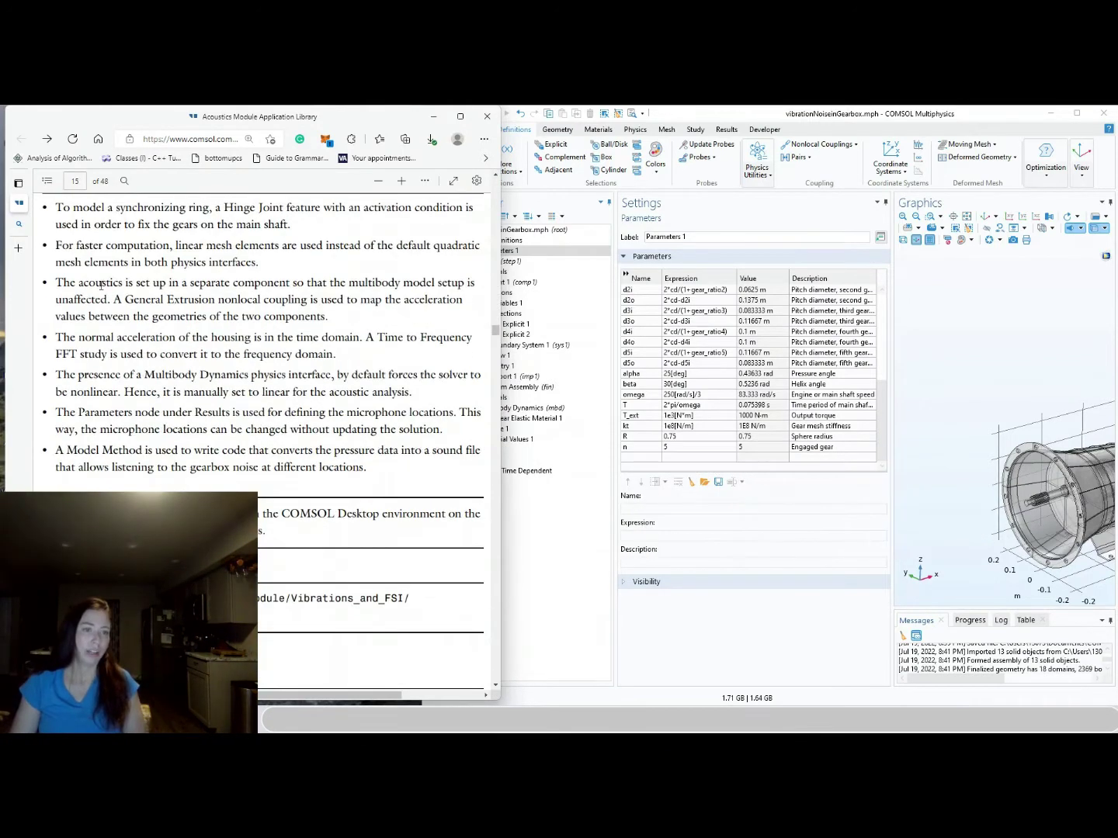
{"action": "mouse_move", "coordinate": [106, 300]}
{"action": "left_mouse_down"}
{"action": "mouse_move", "coordinate": [86, 302]}
{"action": "mouse_move", "coordinate": [78, 285]}
{"action": "mouse_move", "coordinate": [106, 303]}
{"action": "left_mouse_up"}
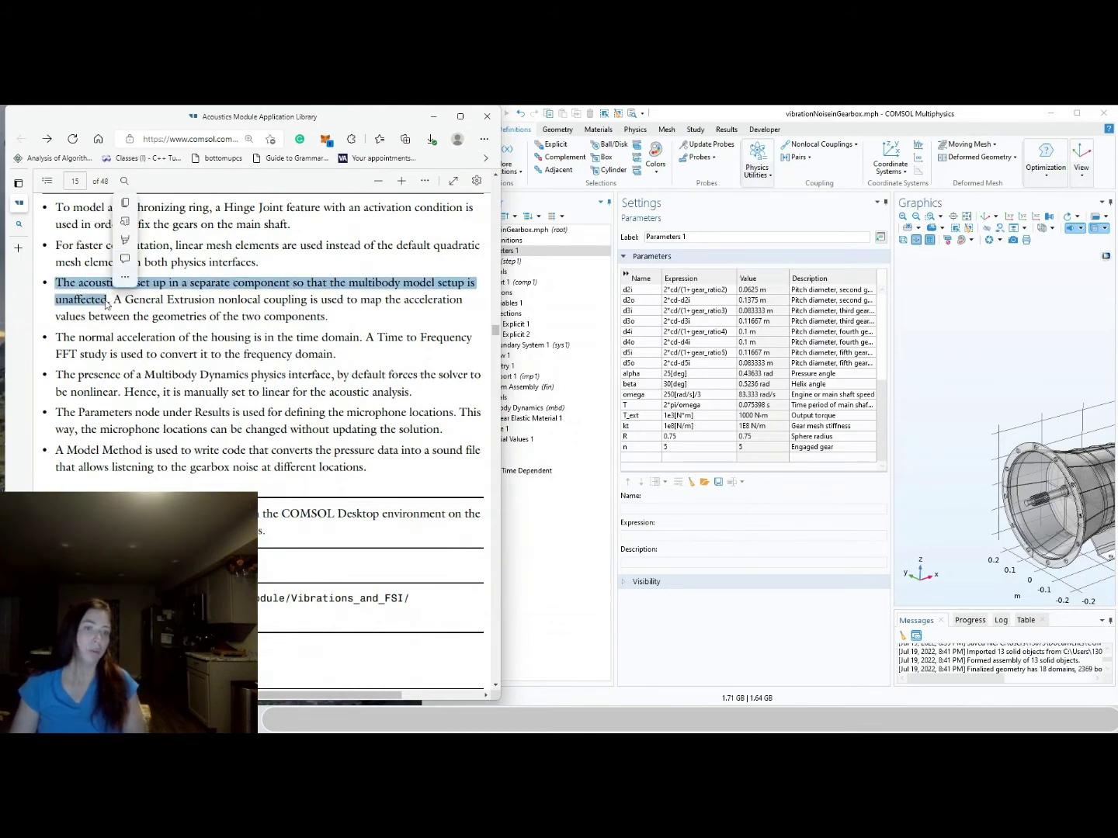
{"action": "left_click", "coordinate": [309, 302]}
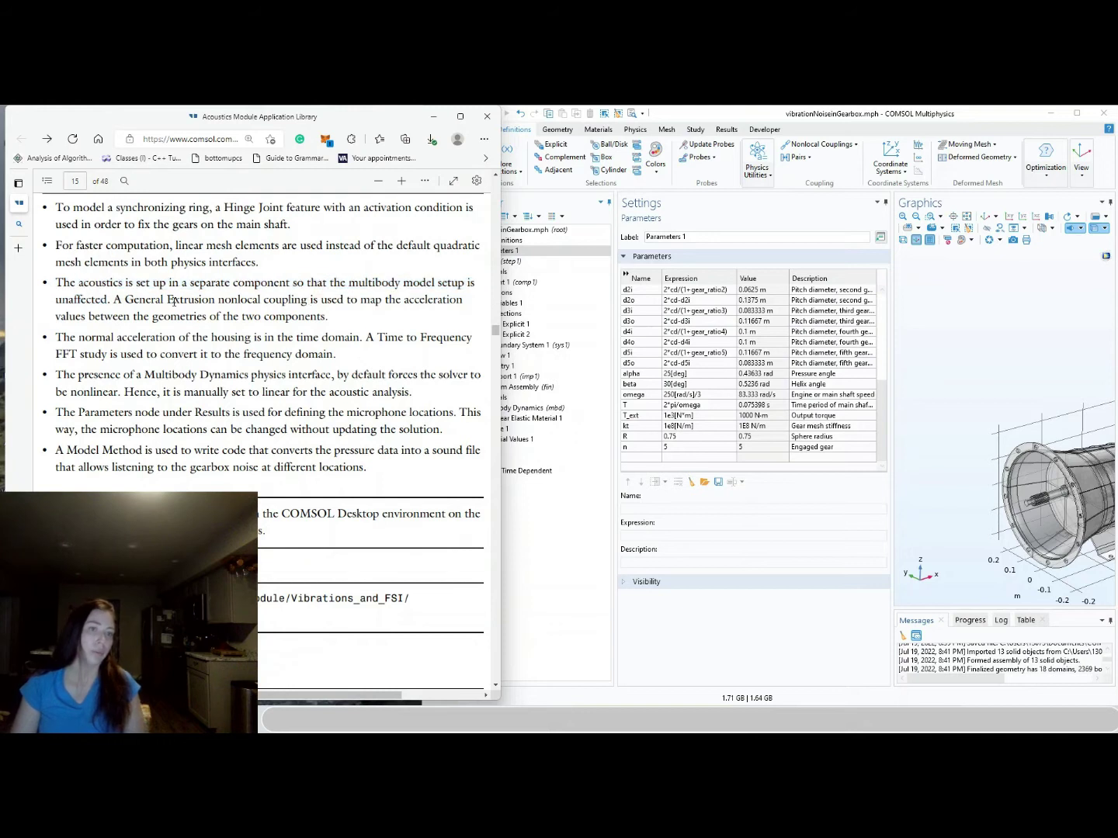
{"action": "left_click_drag", "start_coordinate": [127, 302], "coordinate": [314, 303]}
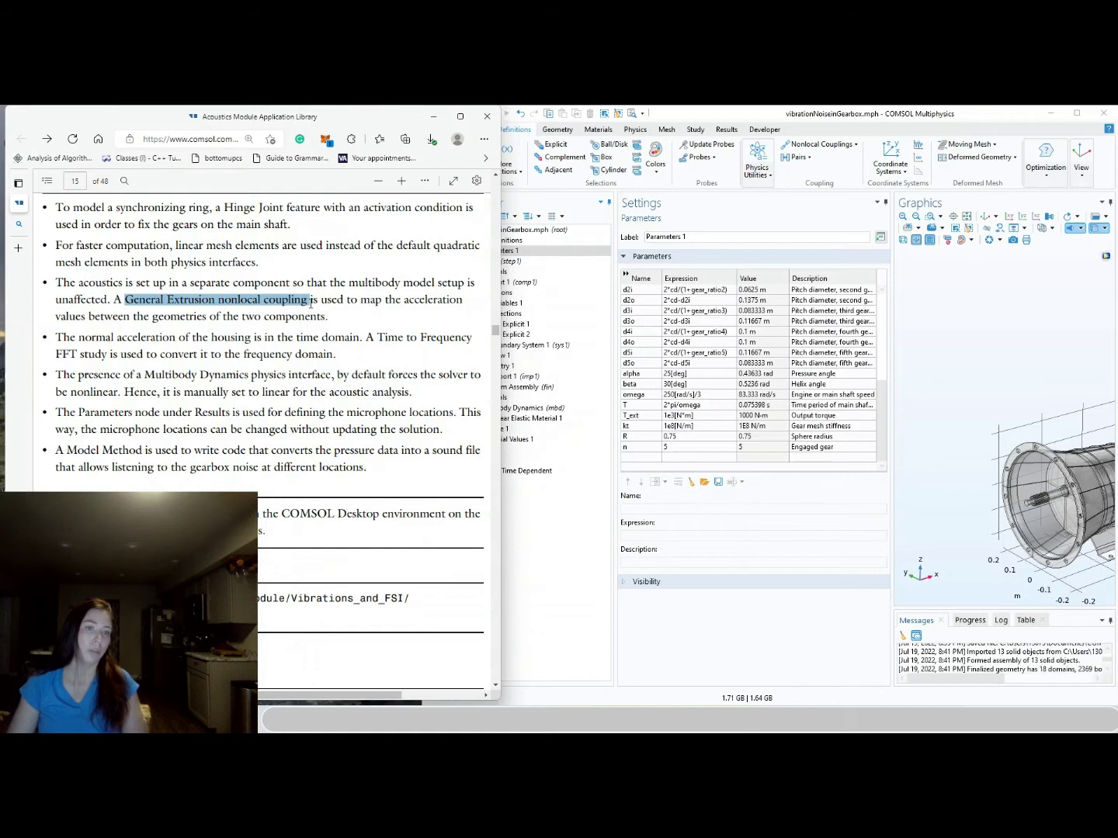
{"action": "left_click", "coordinate": [205, 302]}
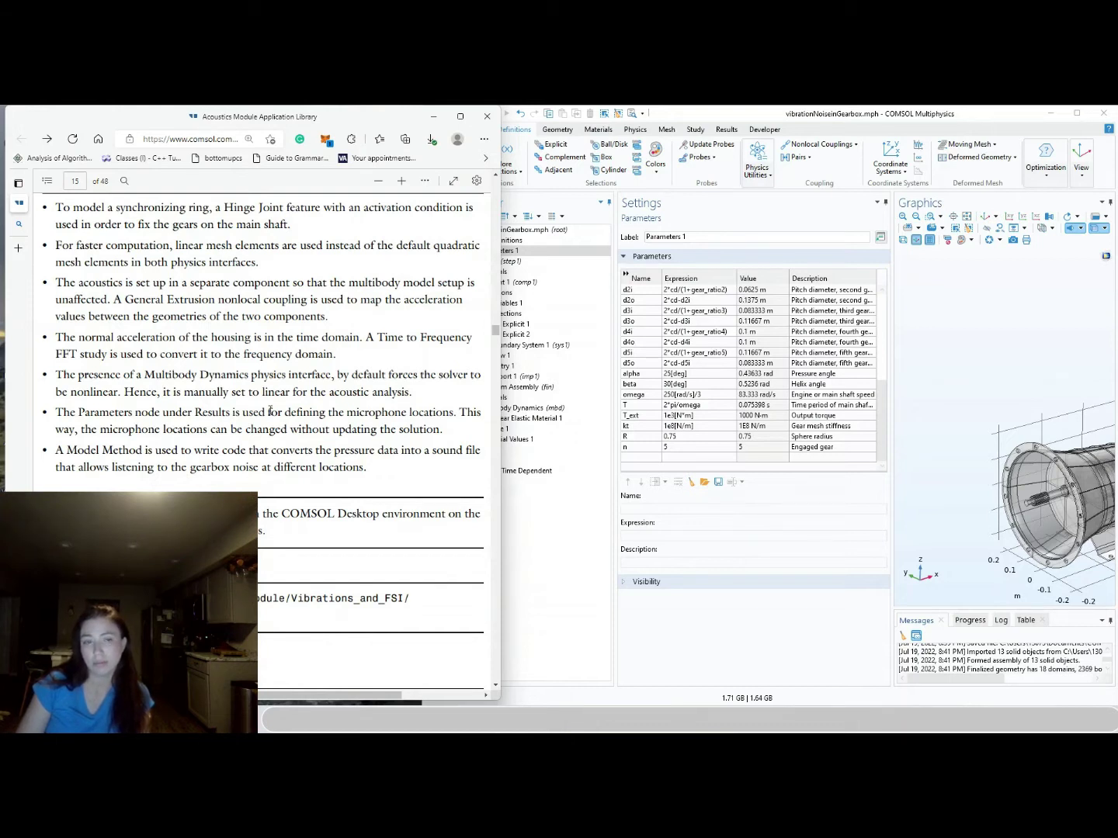
Go on to the tutorial's Modeling Instructions and choose the 3D space dimension for a new model
{"action": "left_click", "coordinate": [496, 686]}
{"action": "left_click_drag", "start_coordinate": [490, 336], "coordinate": [454, 365]}
{"action": "left_click", "coordinate": [420, 364]}
{"action": "scroll", "coordinate": [421, 363], "scroll_direction": "down", "scroll_amount": 5}
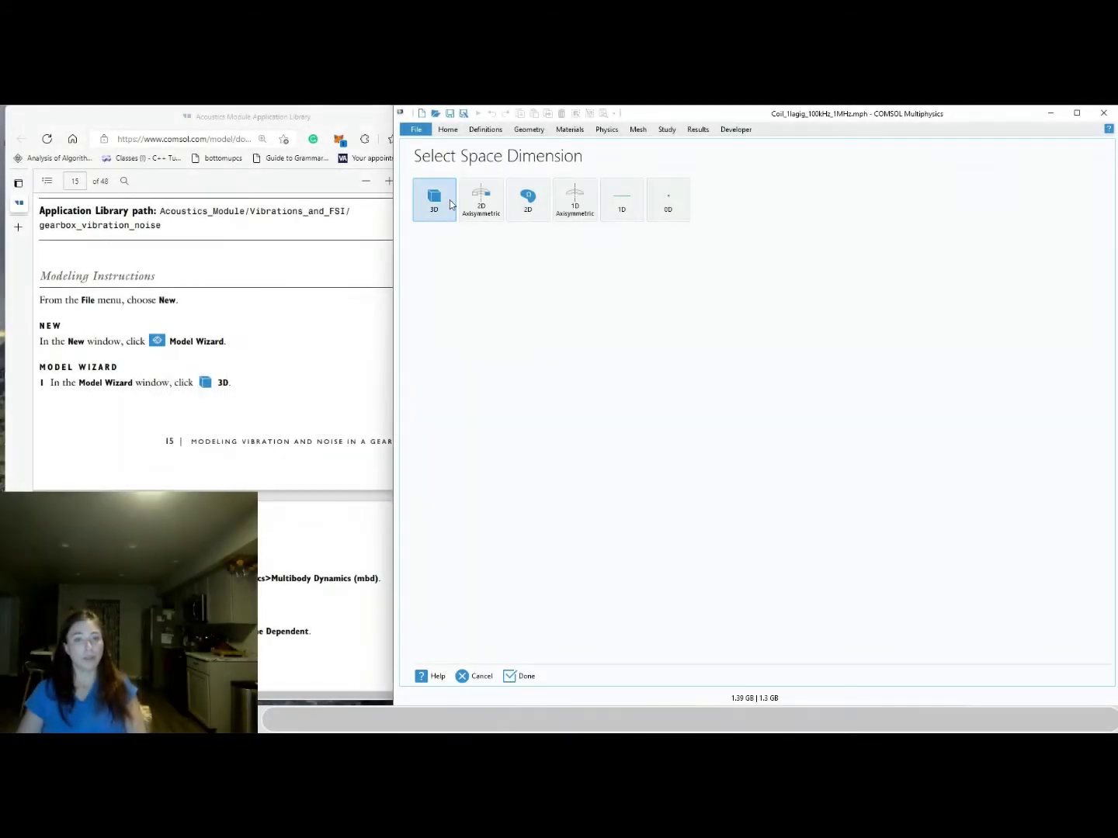
{"action": "left_click", "coordinate": [450, 203]}
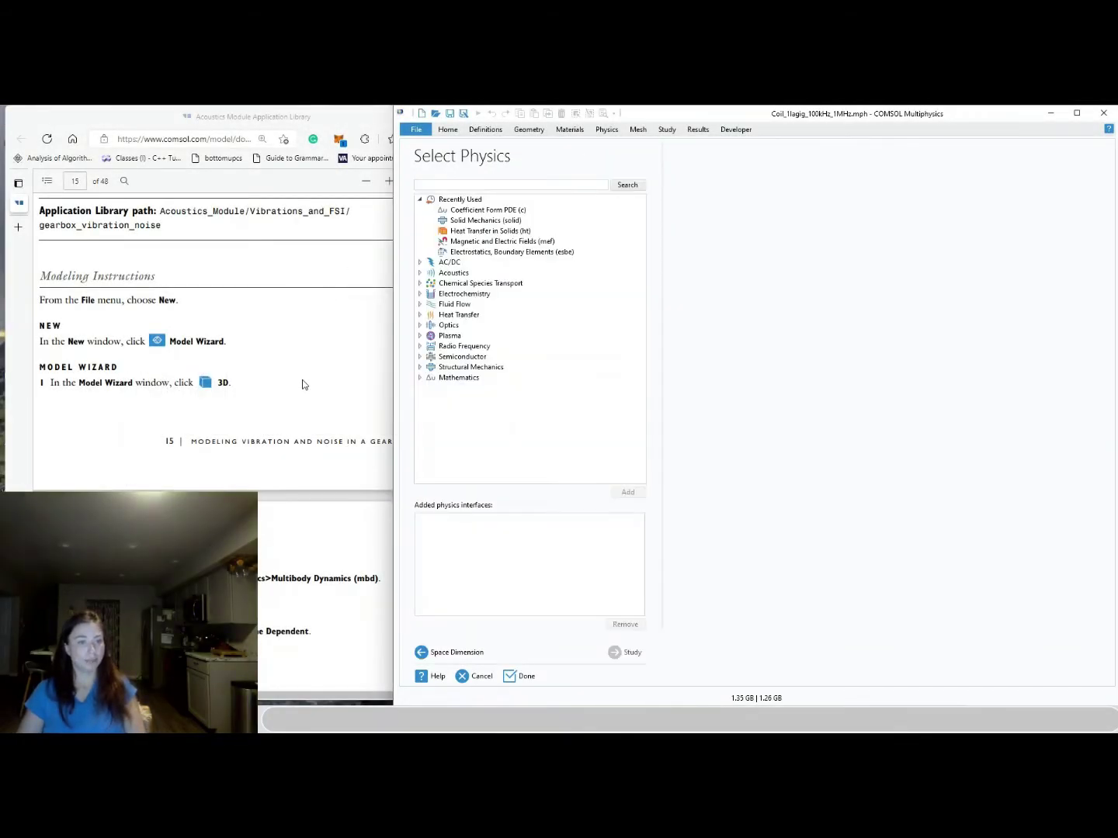
Add the Multibody Dynamics (mbd) interface from the Structural Mechanics physics to the new model
{"action": "scroll", "coordinate": [304, 384], "scroll_direction": "down", "scroll_amount": 2}
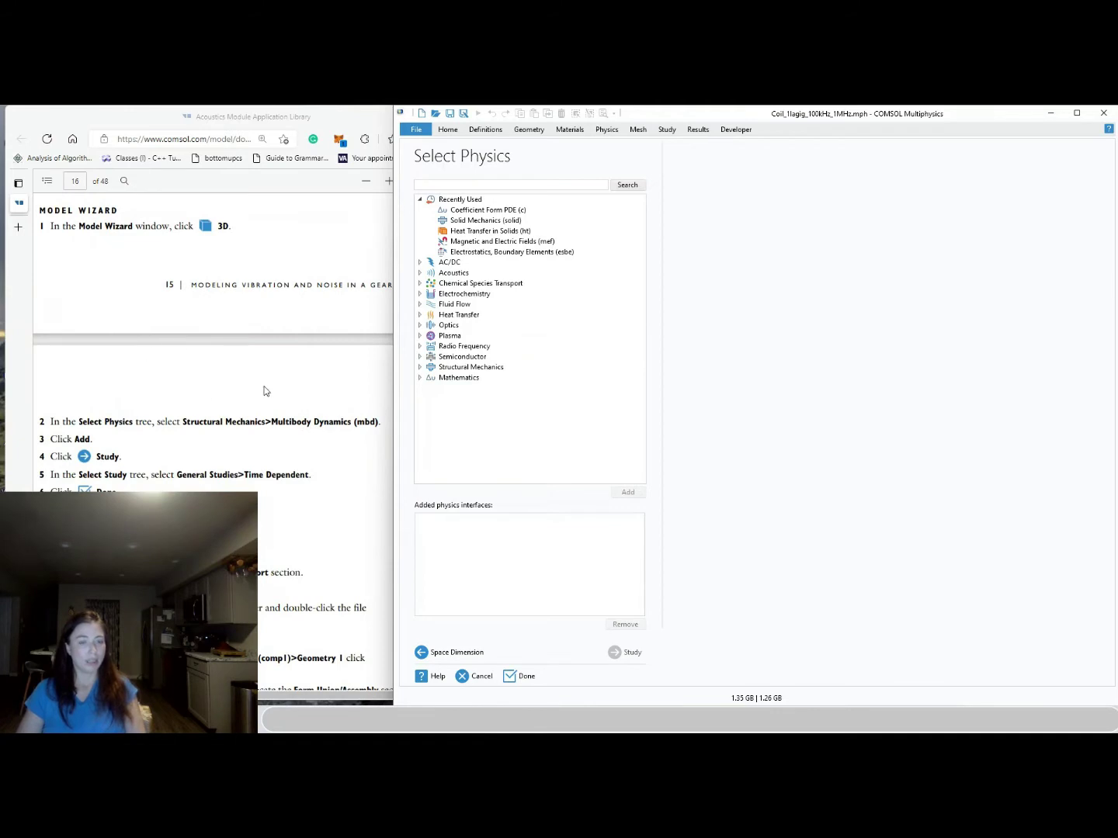
{"action": "left_click", "coordinate": [419, 368]}
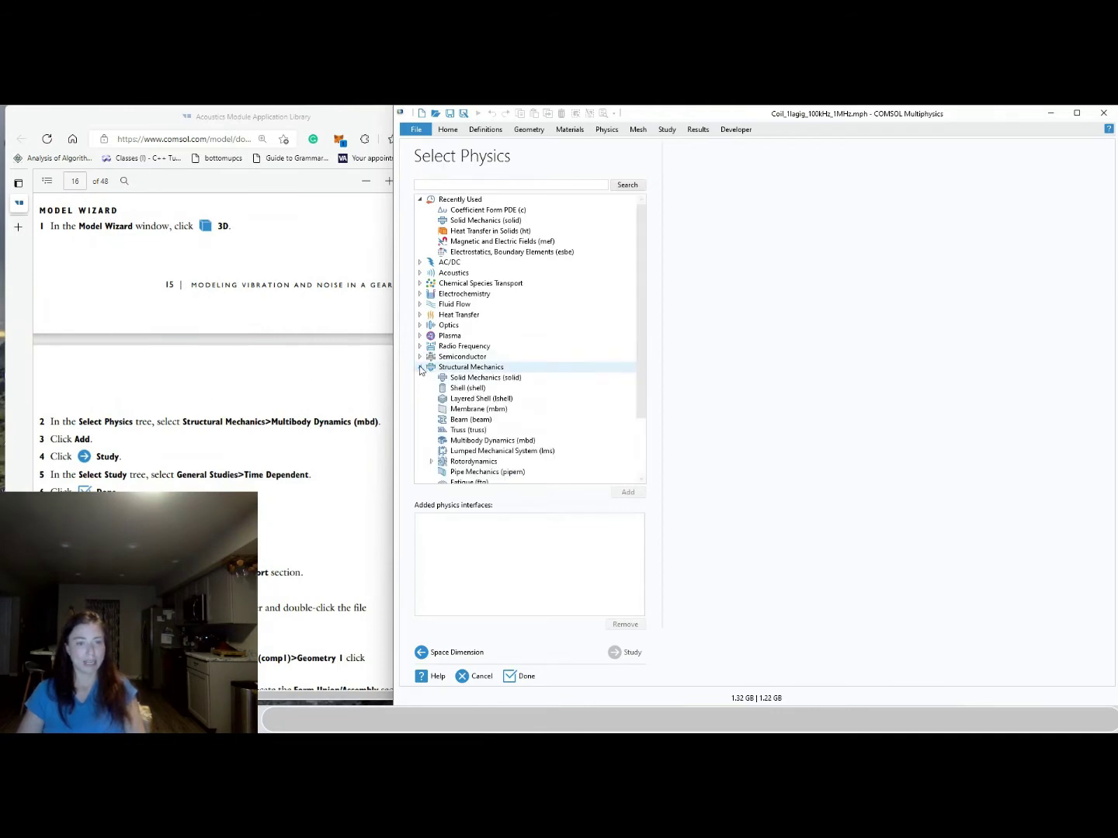
{"action": "left_click", "coordinate": [473, 440]}
{"action": "left_click", "coordinate": [629, 493]}
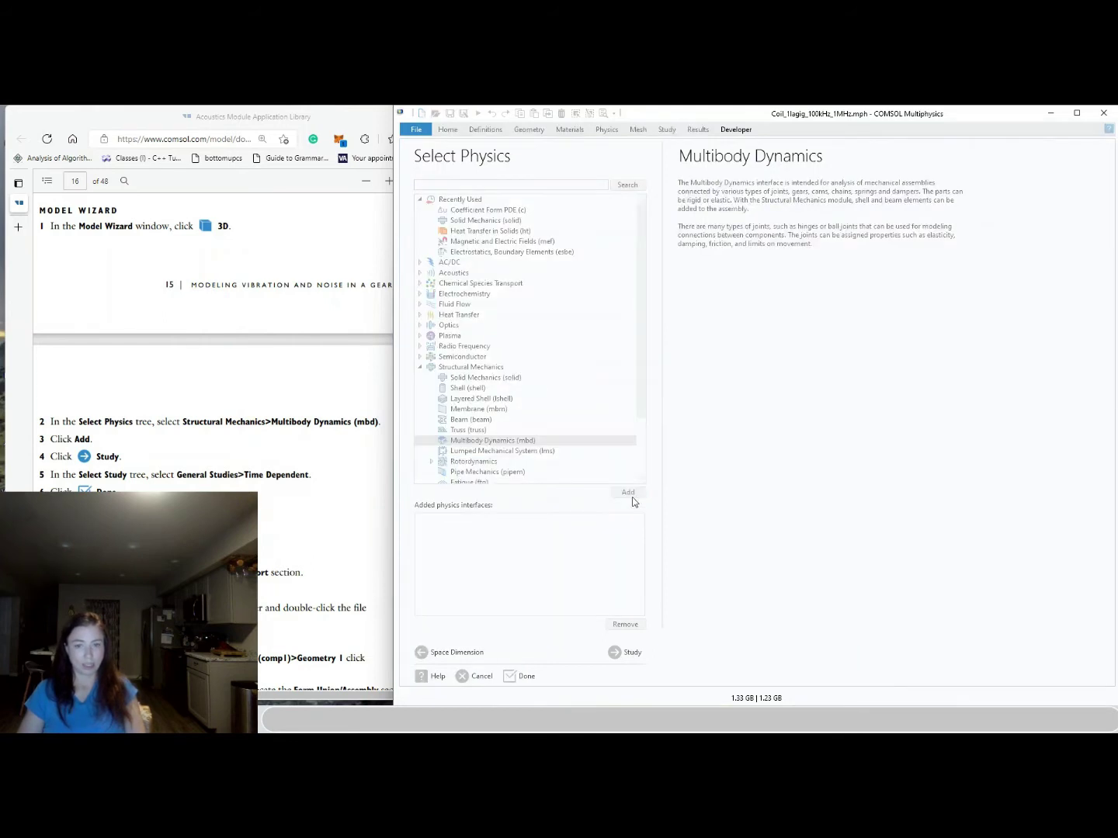
Choose a Time Dependent study for the model and finish the model setup
{"action": "left_click", "coordinate": [617, 654]}
{"action": "left_click", "coordinate": [464, 227]}
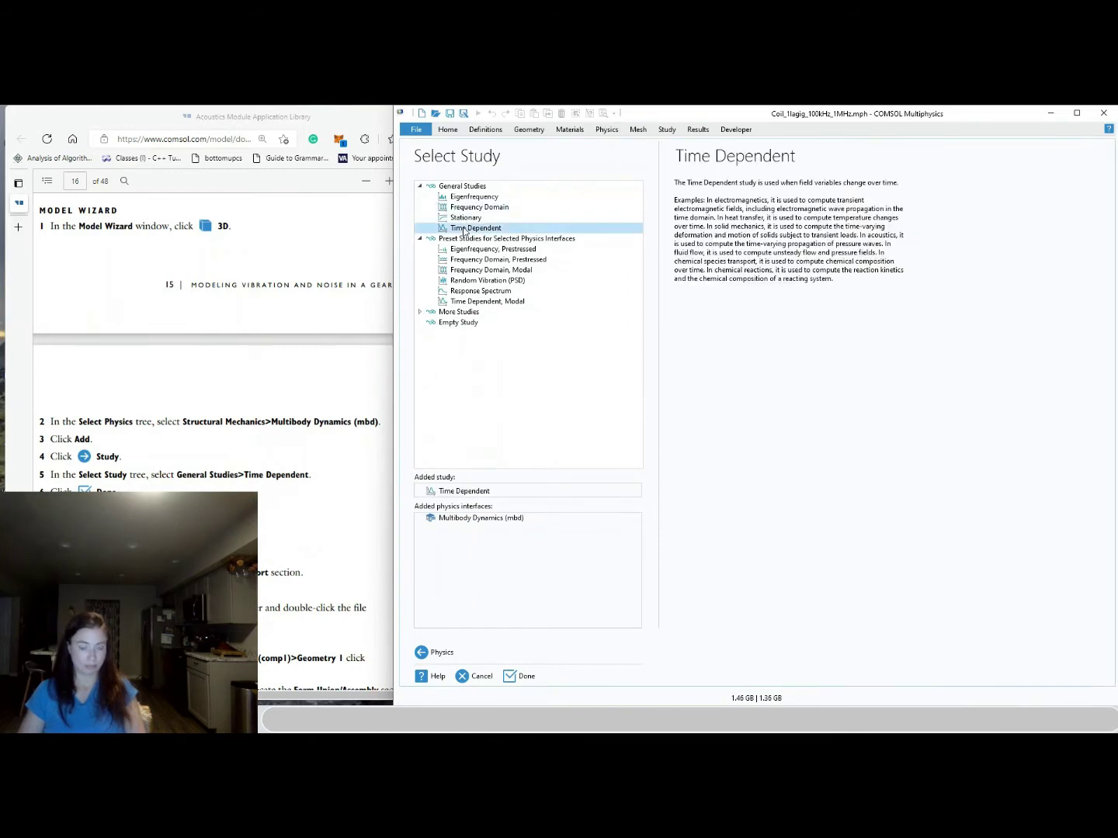
{"action": "left_click", "coordinate": [520, 677]}
Find the tutorial's Geometry 1 instructions and save the new model as vibrationNoiseinGearbox.mph
{"action": "left_click", "coordinate": [284, 556]}
{"action": "scroll", "coordinate": [287, 547], "scroll_direction": "down", "scroll_amount": 4}
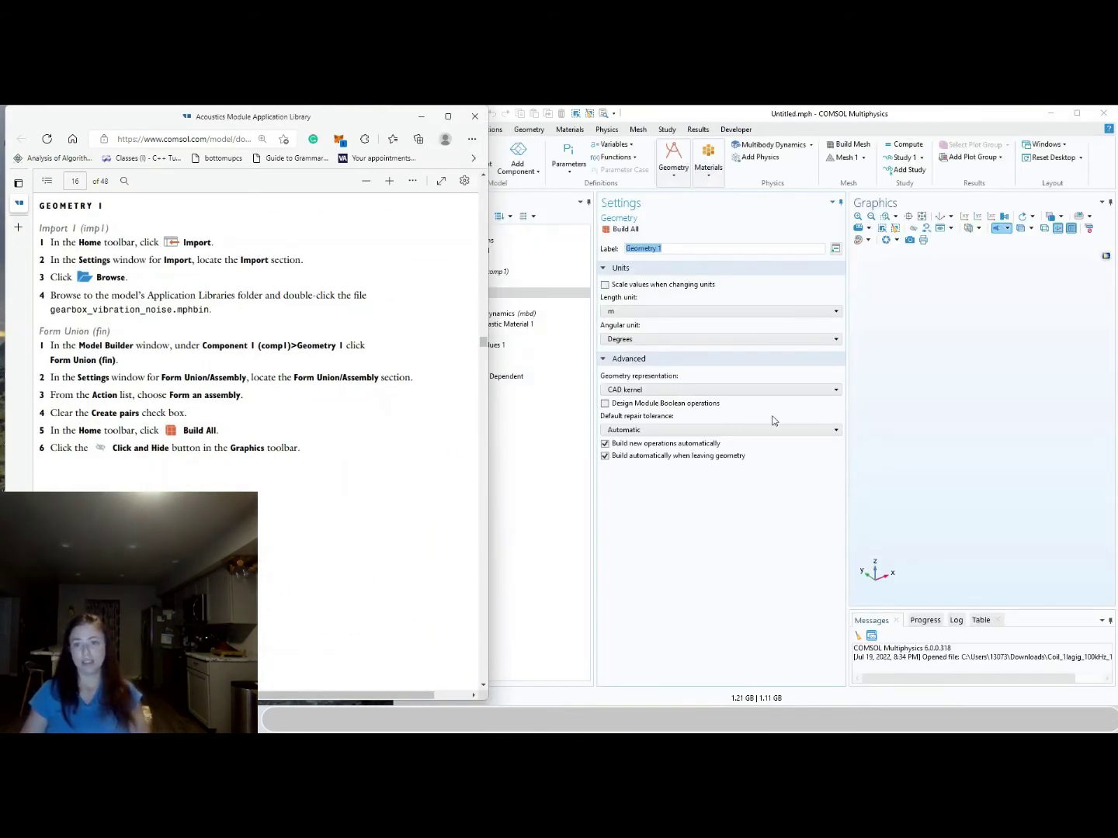
{"action": "left_click", "coordinate": [786, 504]}
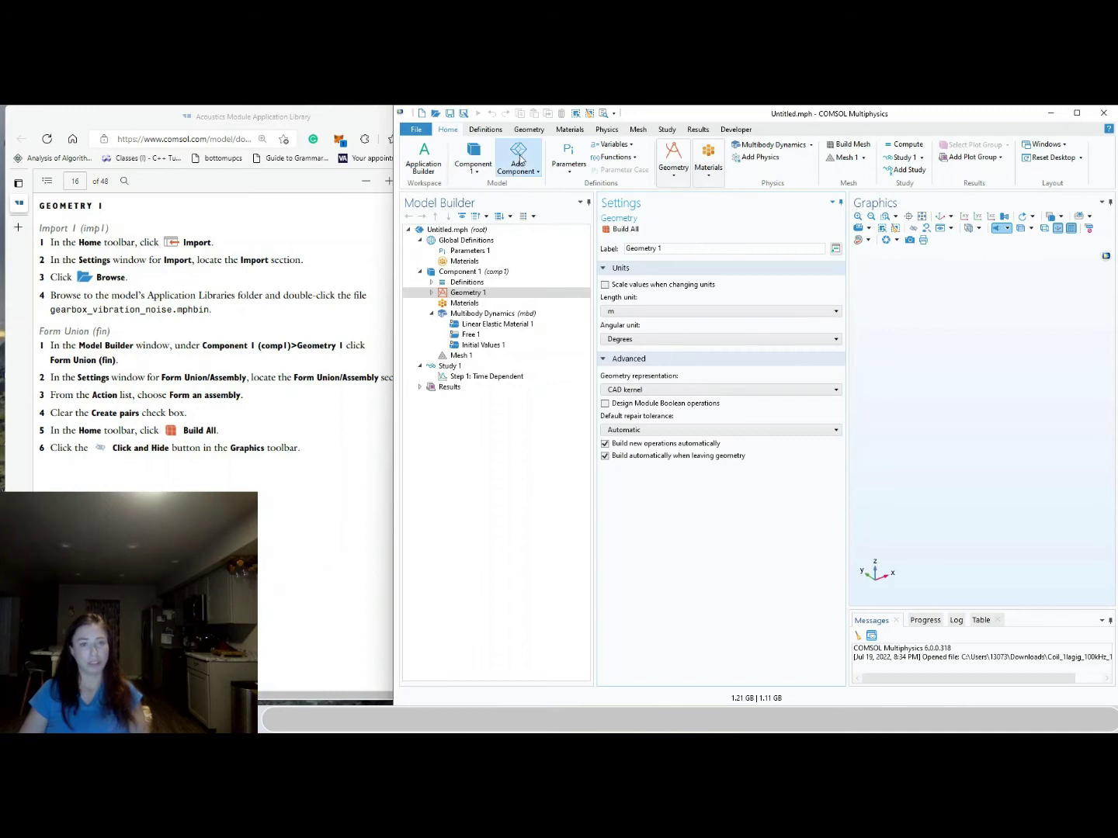
{"action": "key", "text": "ctrl+s"}
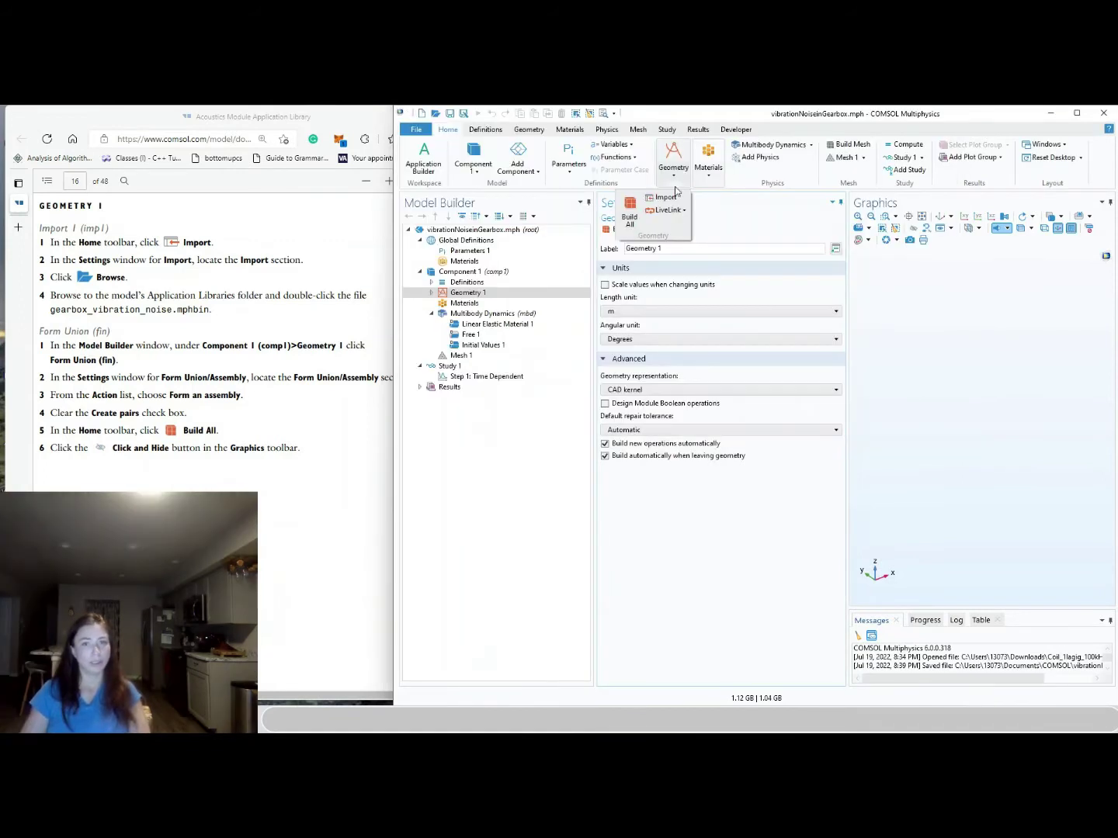
Add an Import feature to Geometry 1 and load gearbox_vibration_noise.mphbin as its source file
{"action": "left_click", "coordinate": [667, 199]}
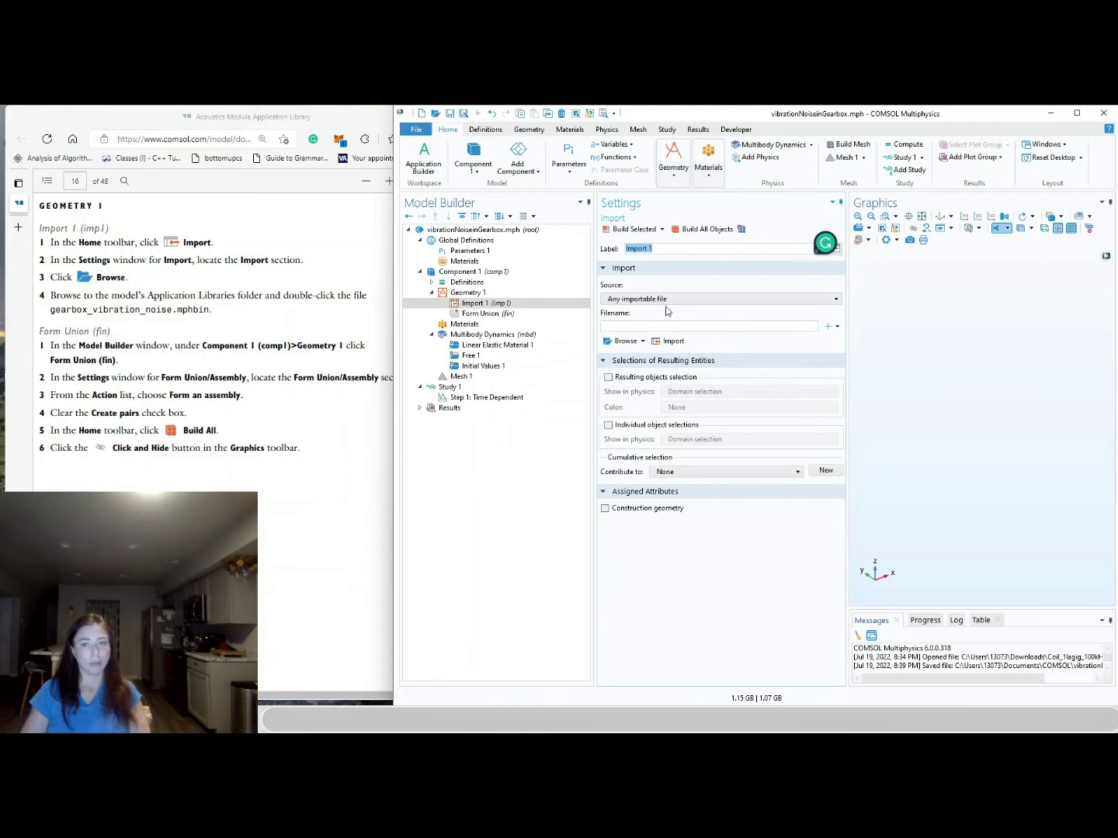
{"action": "left_click", "coordinate": [610, 343]}
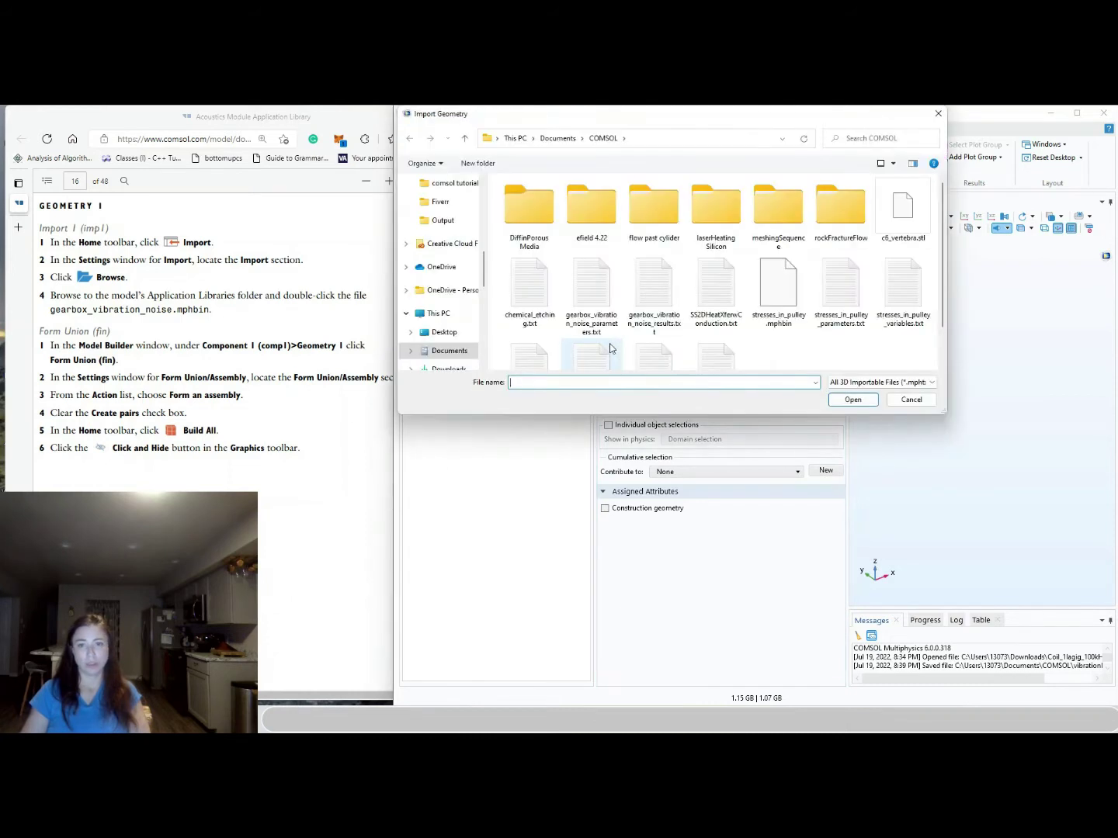
{"action": "scroll", "coordinate": [765, 295], "scroll_direction": "down", "scroll_amount": 1}
{"action": "left_click", "coordinate": [777, 242]}
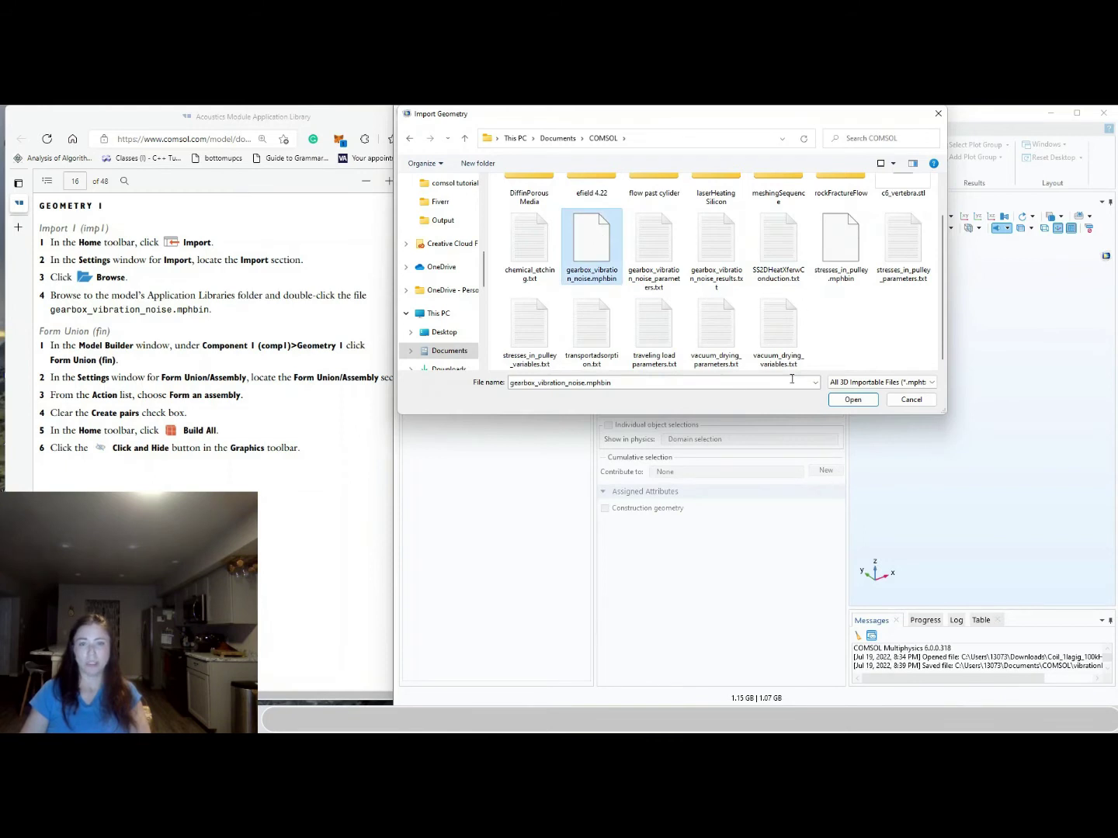
{"action": "left_click", "coordinate": [854, 401]}
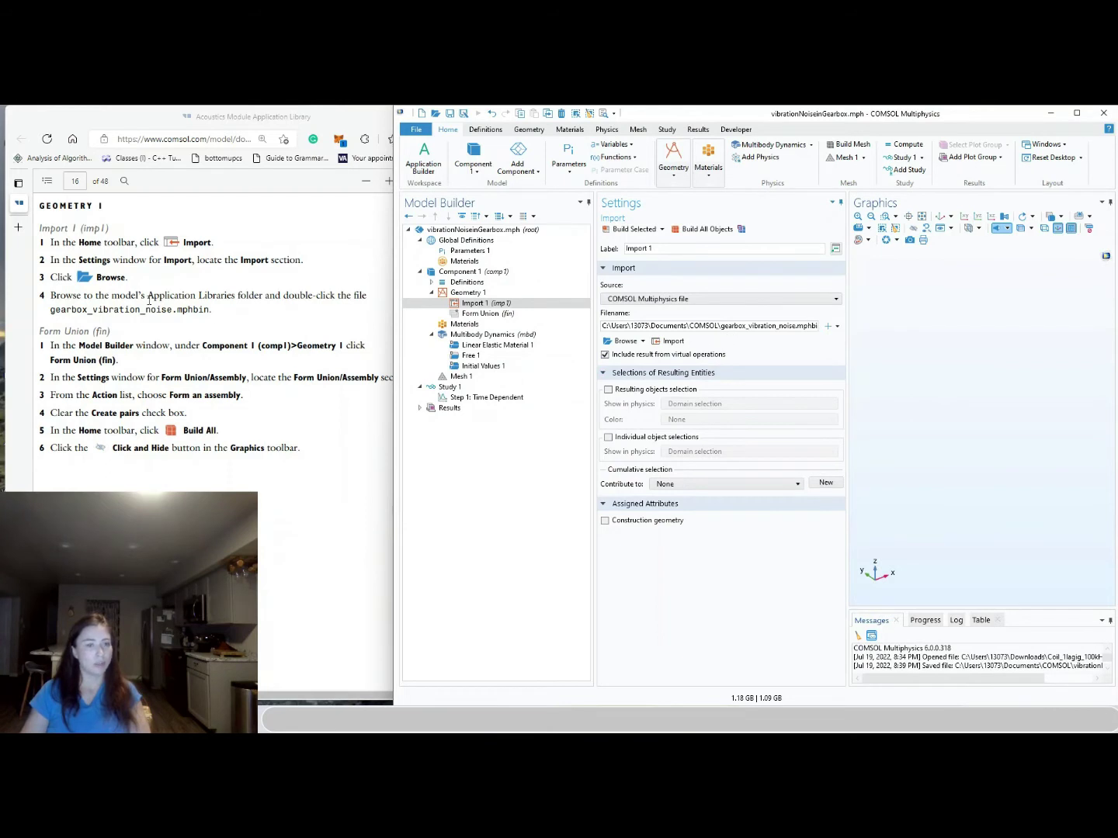
Finalize Geometry 1 with the Form an assembly action and Create pairs cleared, and build the whole geometry
{"action": "left_click", "coordinate": [194, 292]}
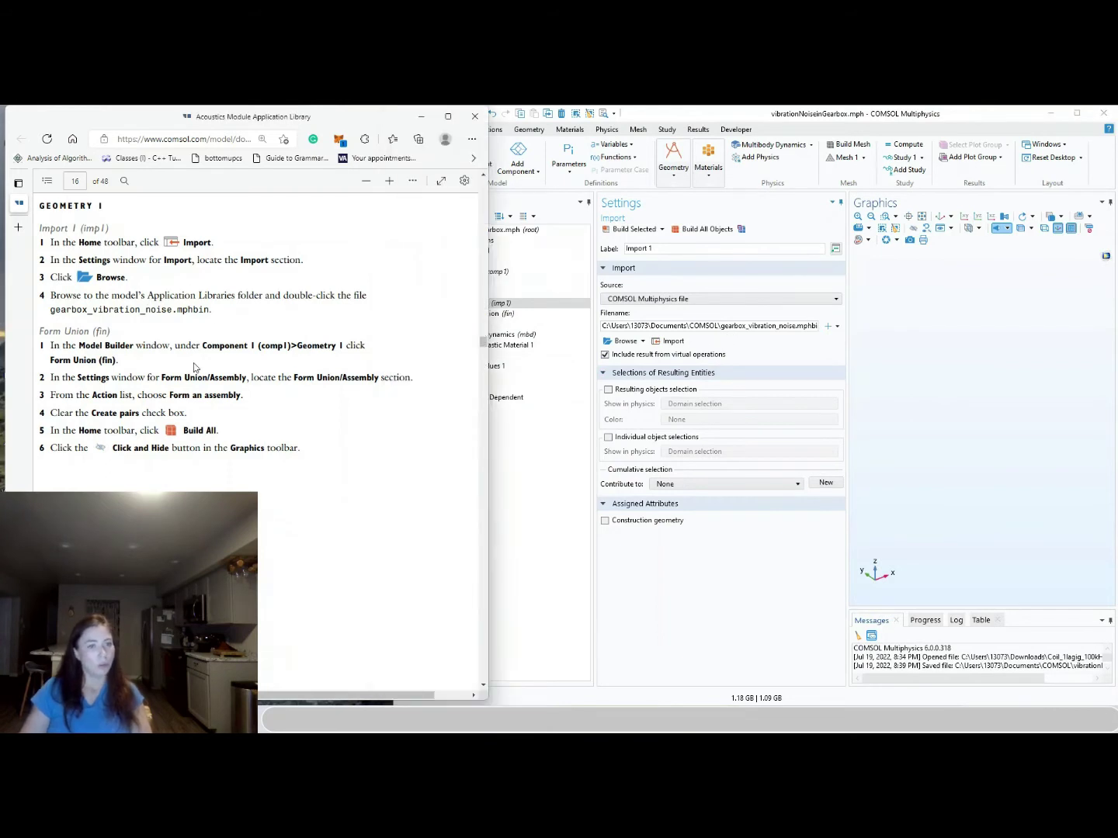
{"action": "scroll", "coordinate": [192, 367], "scroll_direction": "down", "scroll_amount": 3}
{"action": "scroll", "coordinate": [194, 367], "scroll_direction": "up", "scroll_amount": 2}
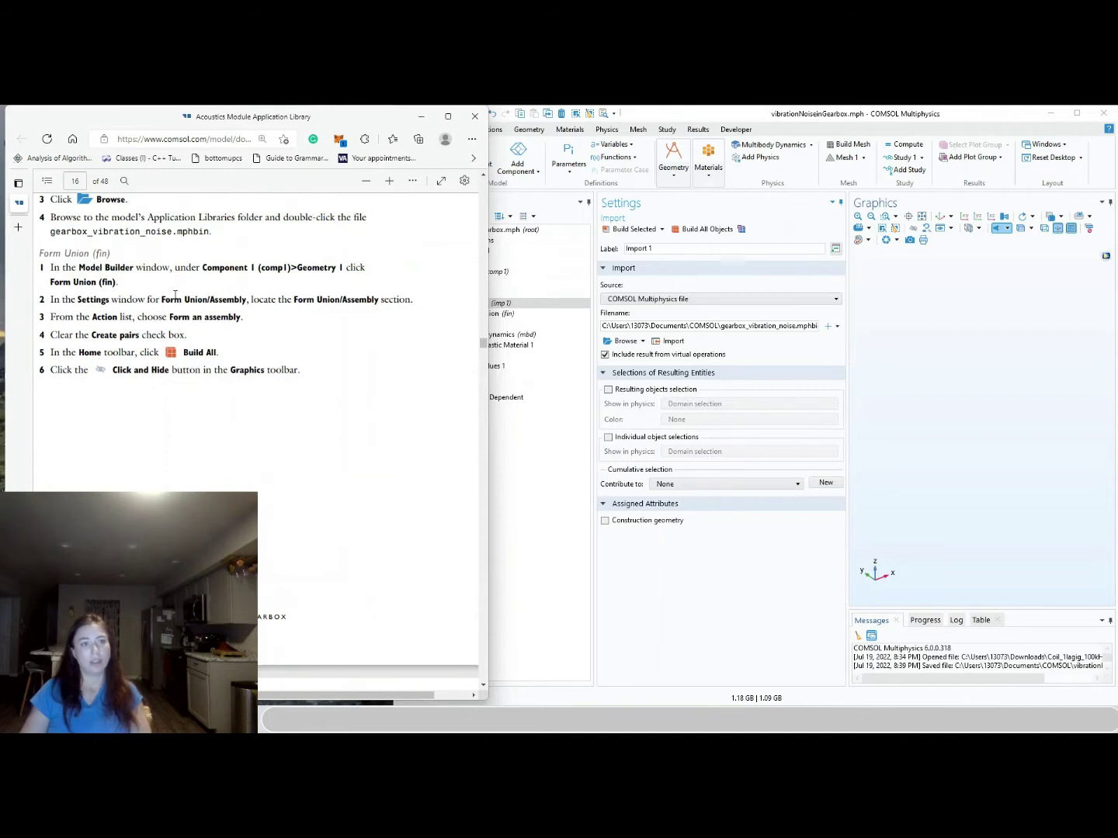
{"action": "left_click", "coordinate": [695, 589]}
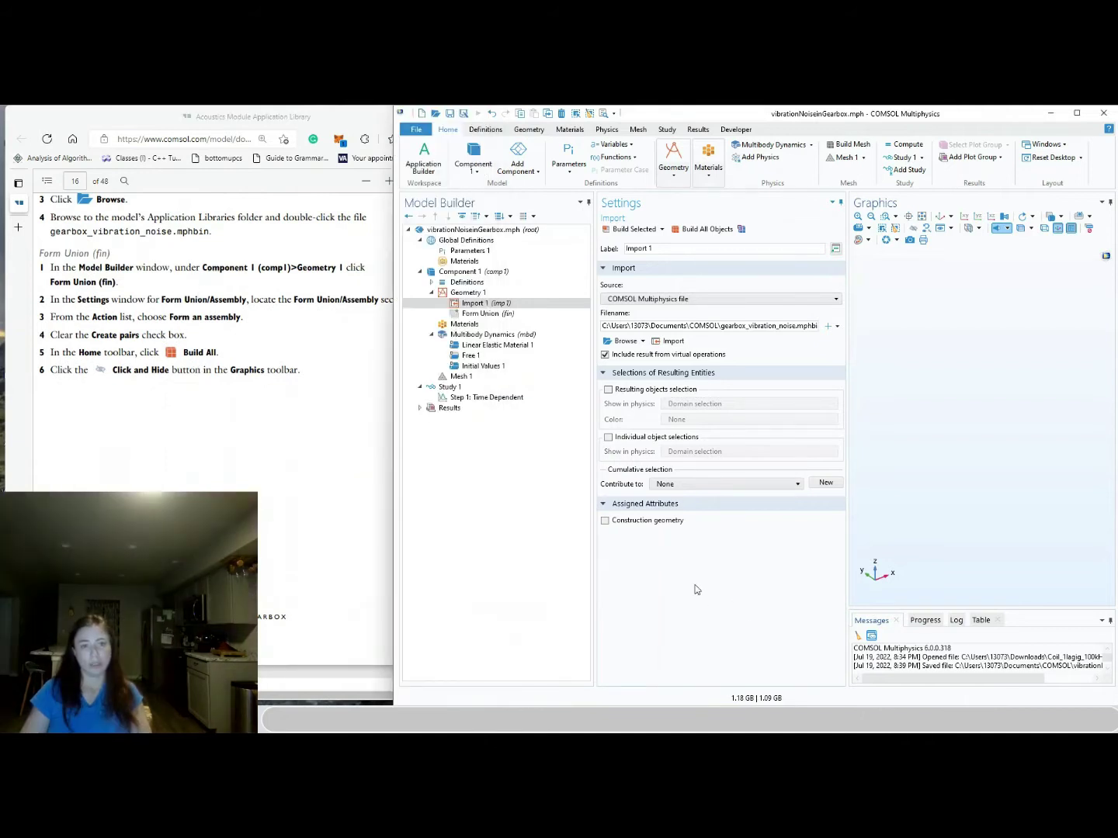
{"action": "left_click", "coordinate": [473, 304]}
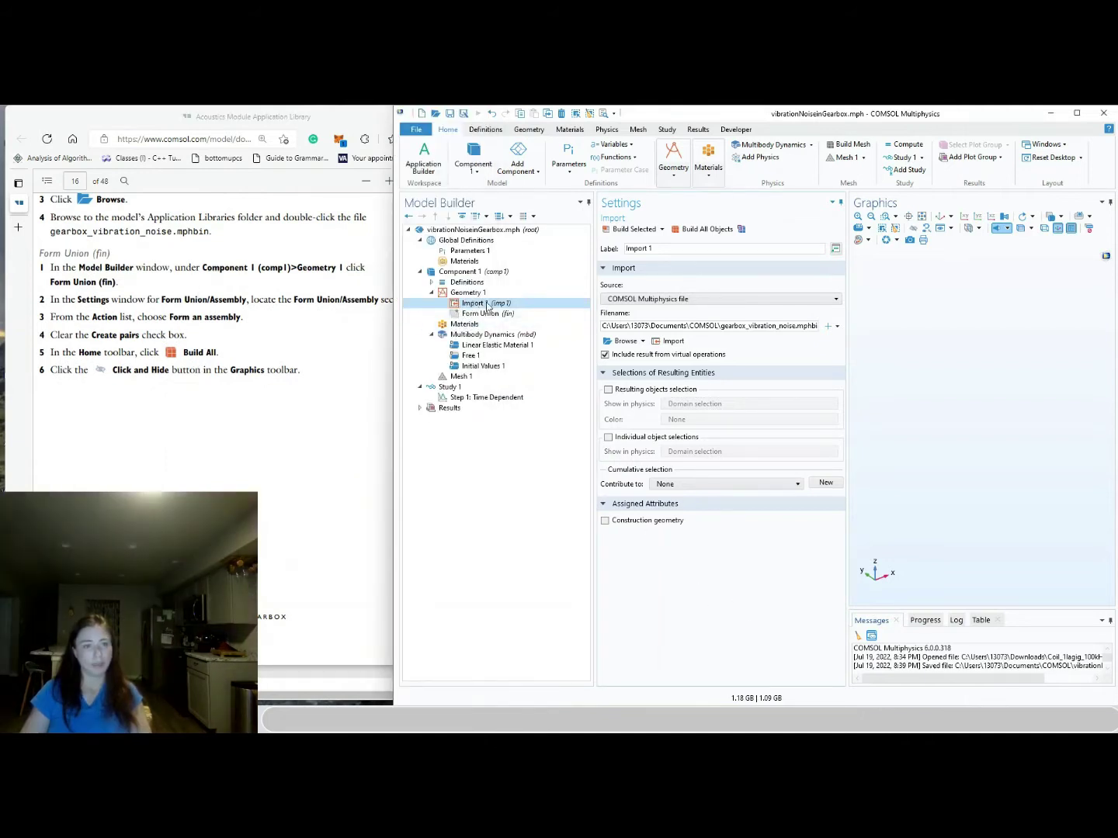
{"action": "left_click", "coordinate": [484, 313]}
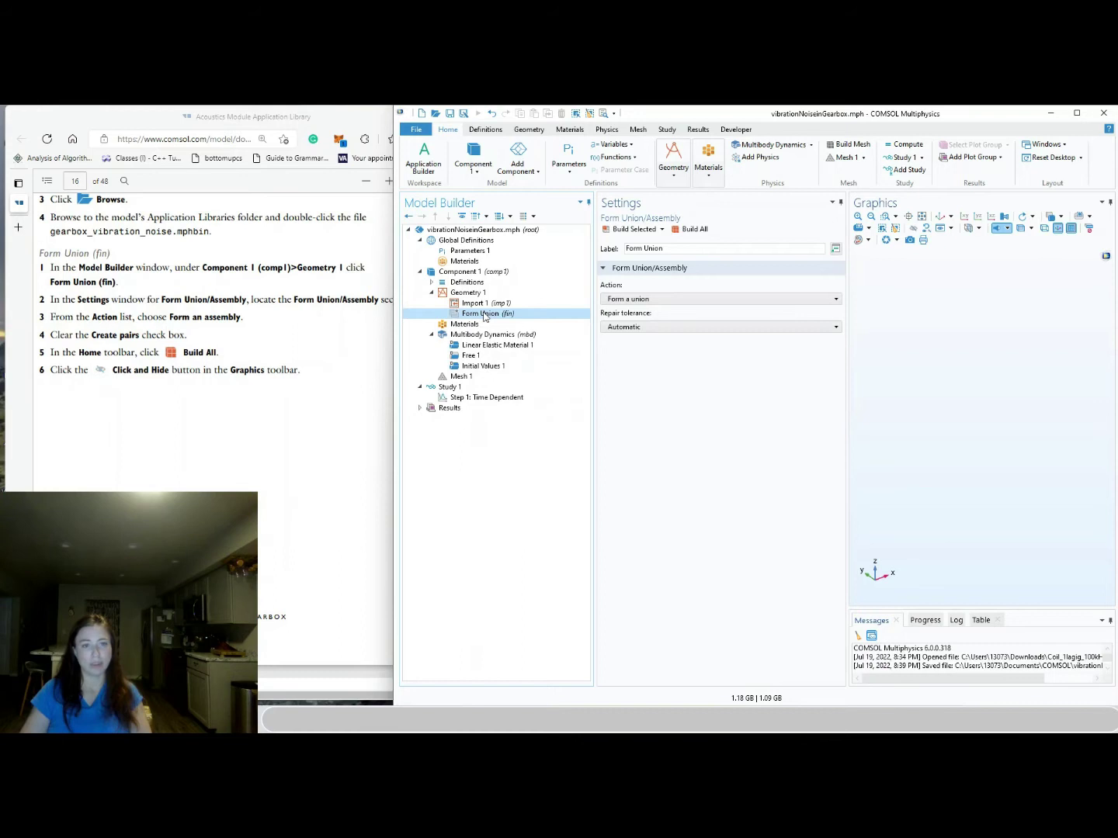
{"action": "left_click", "coordinate": [362, 316]}
{"action": "left_click_drag", "start_coordinate": [486, 330], "coordinate": [424, 331]}
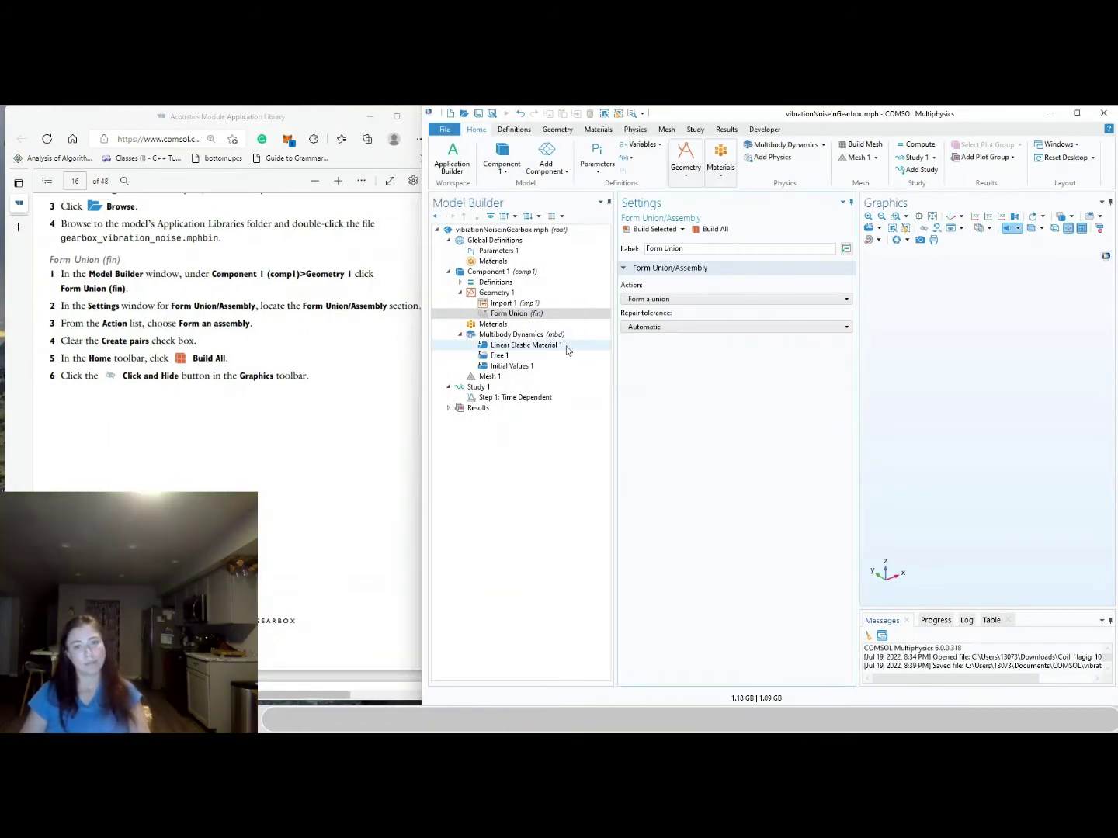
{"action": "left_click", "coordinate": [652, 299]}
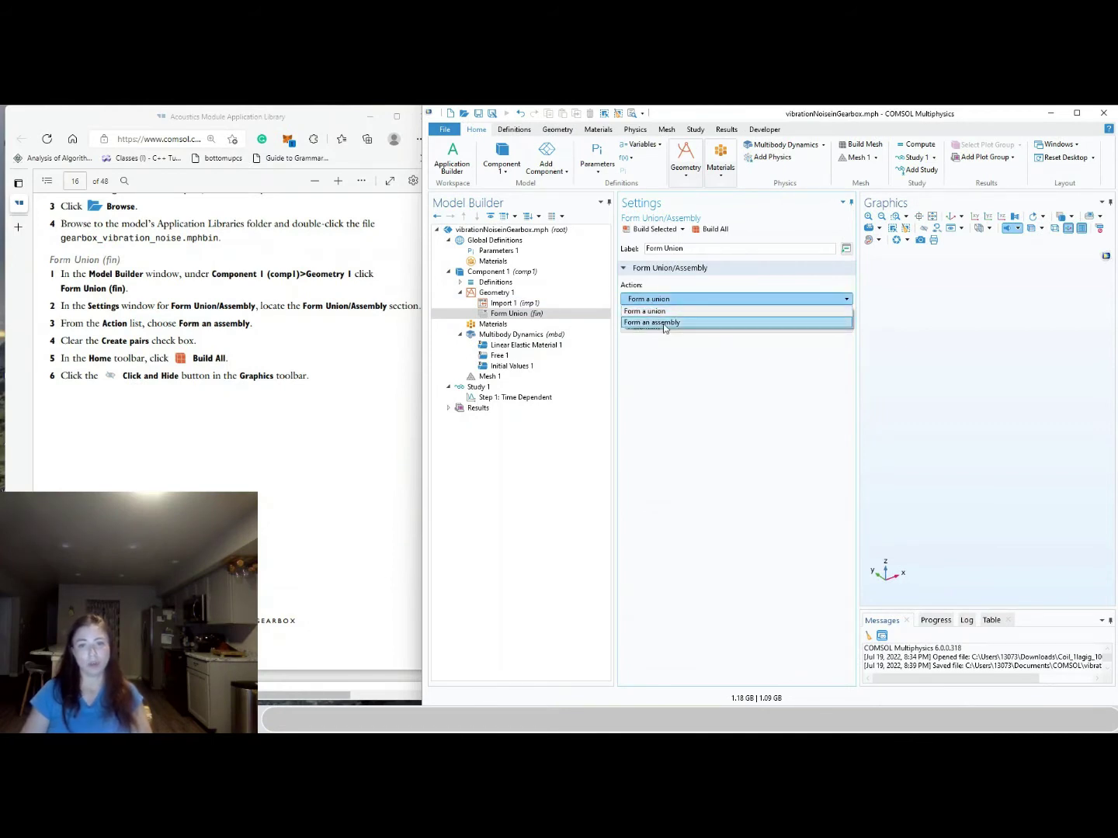
{"action": "left_click", "coordinate": [658, 323]}
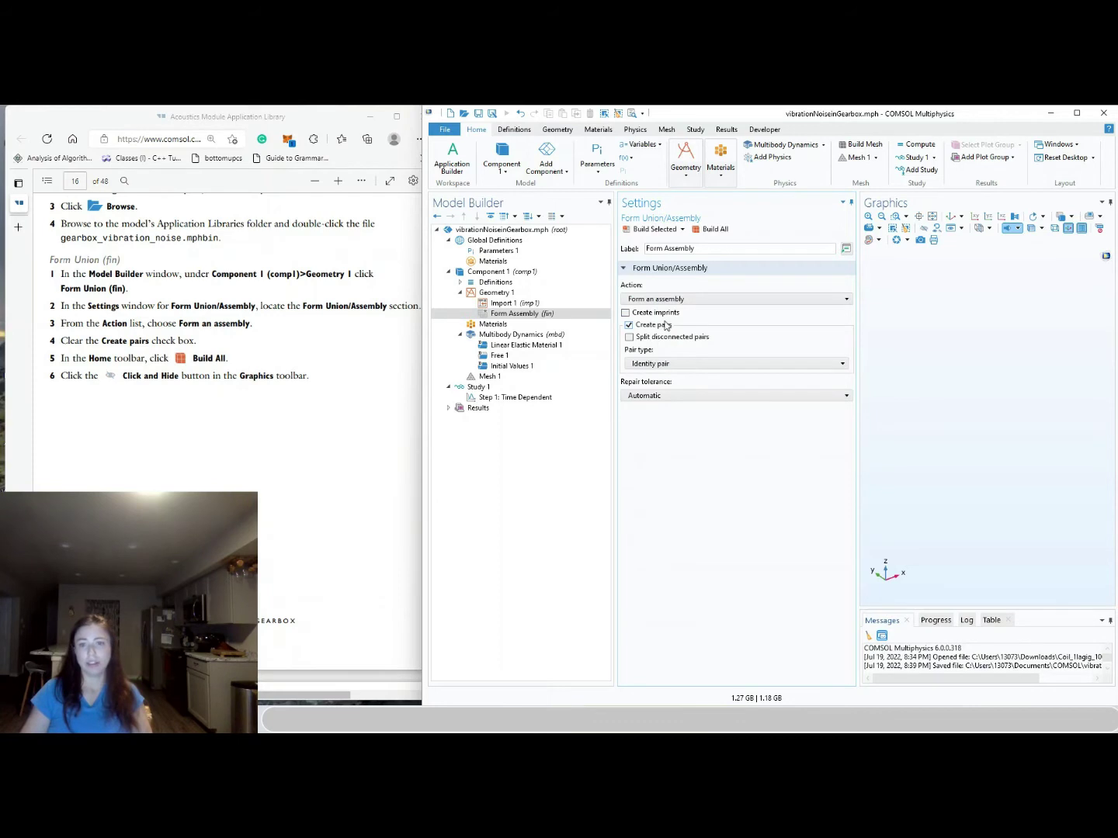
{"action": "left_click", "coordinate": [630, 326]}
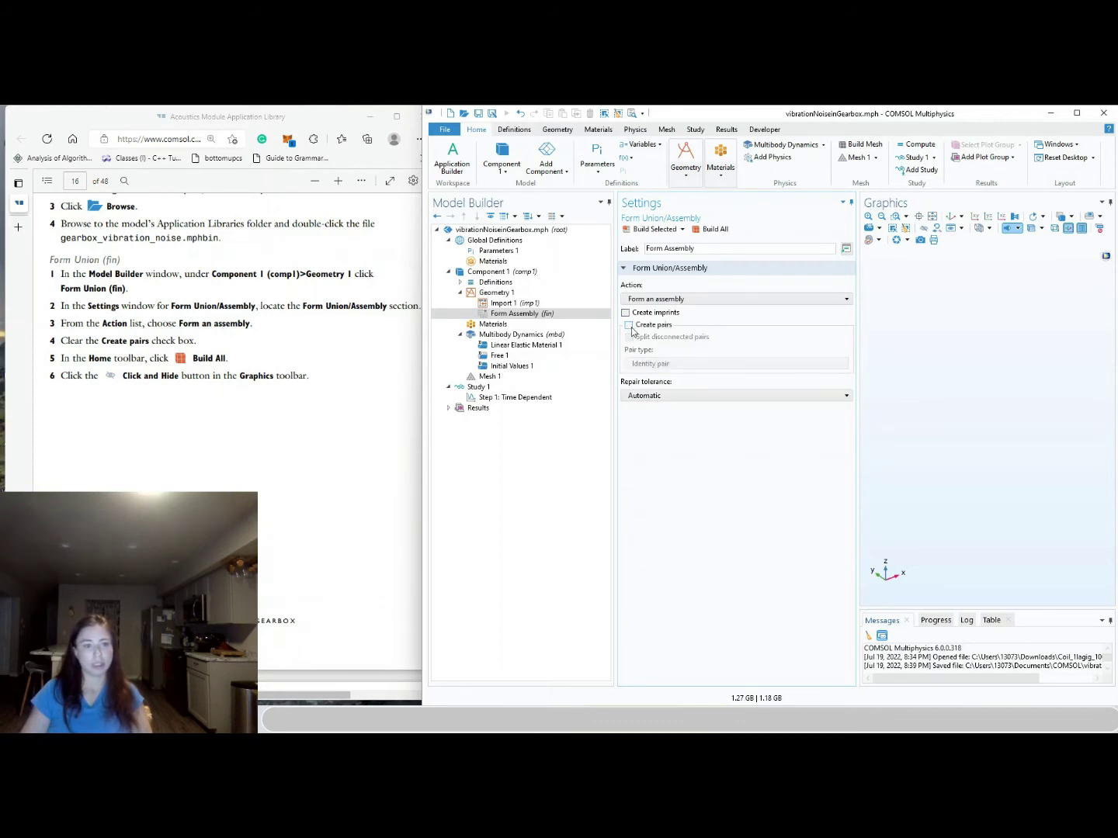
{"action": "left_click", "coordinate": [713, 231]}
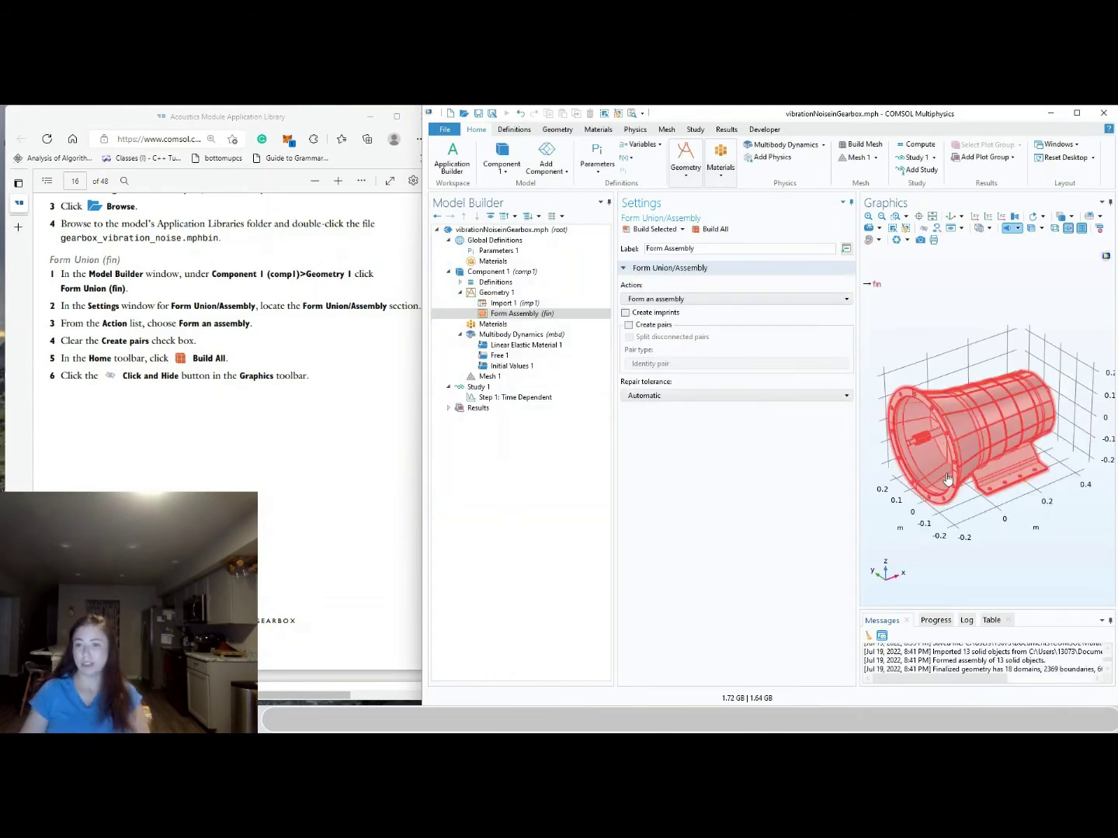
Activate Click and Hide for the gearbox view and set the graphics selection level to domains, following the tutorial
{"action": "left_click_drag", "start_coordinate": [953, 414], "coordinate": [927, 369]}
{"action": "left_click", "coordinate": [932, 218]}
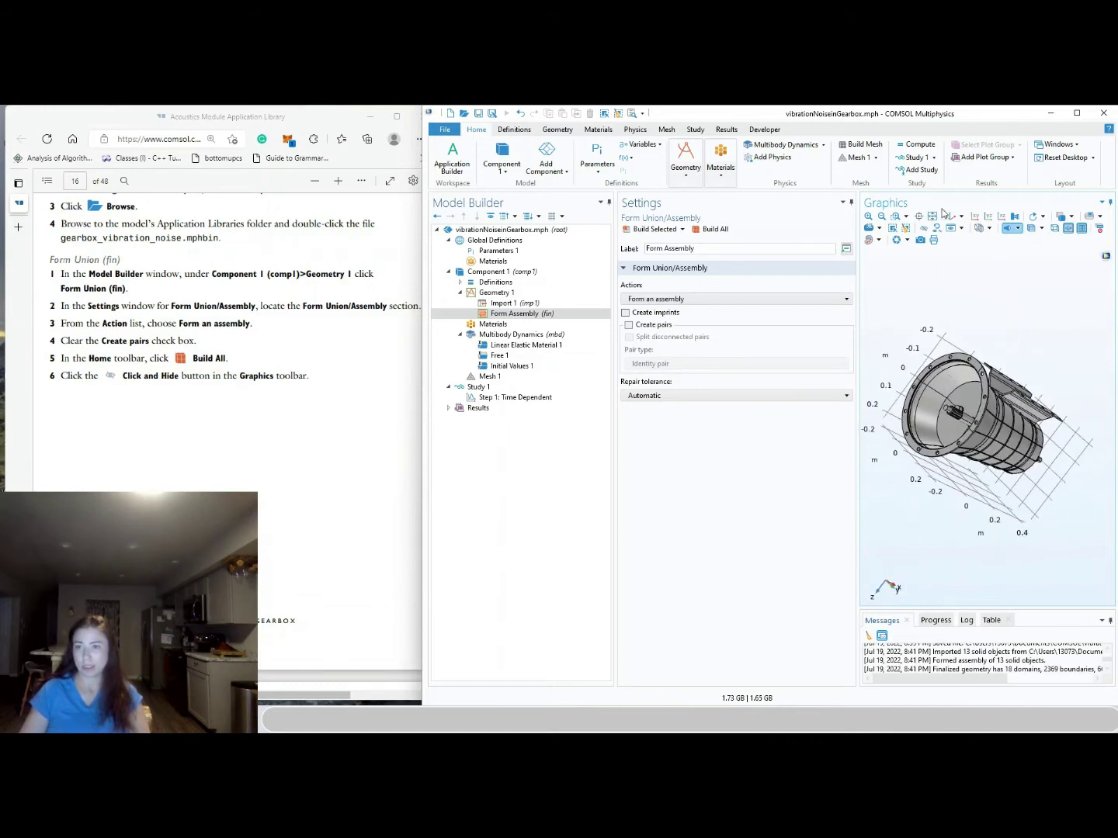
{"action": "left_click", "coordinate": [109, 392]}
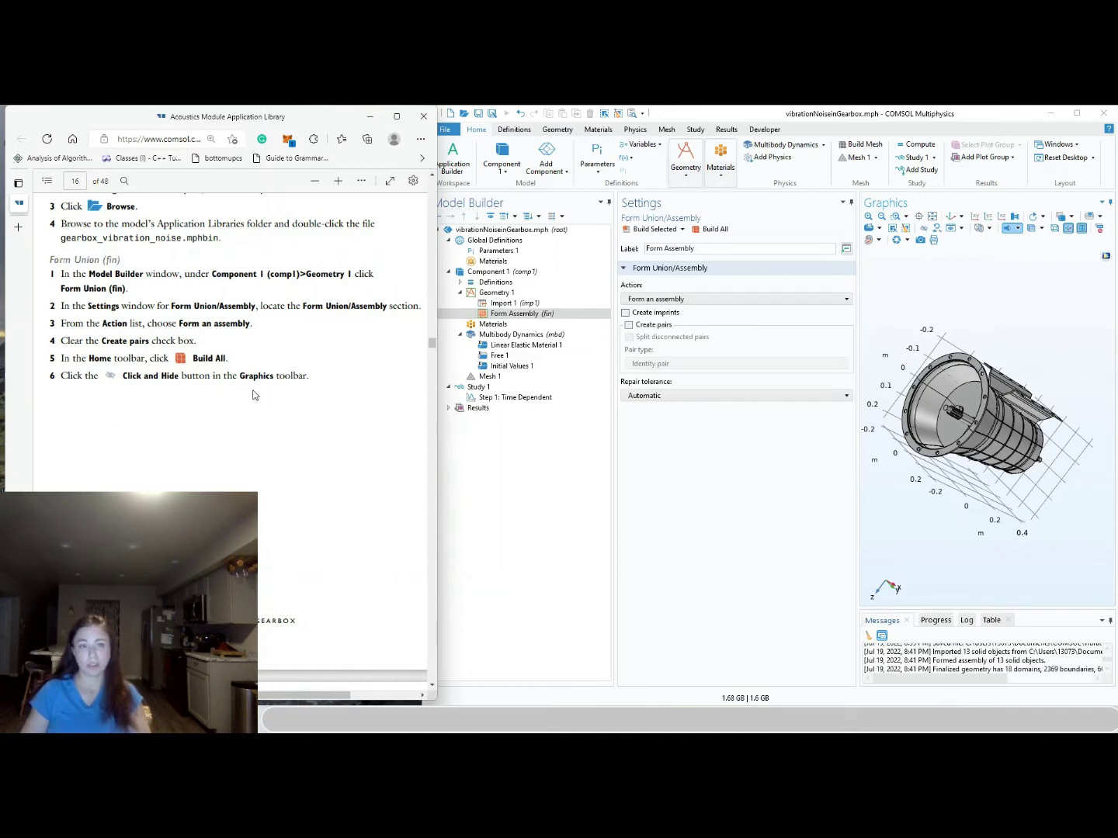
{"action": "left_click", "coordinate": [925, 229]}
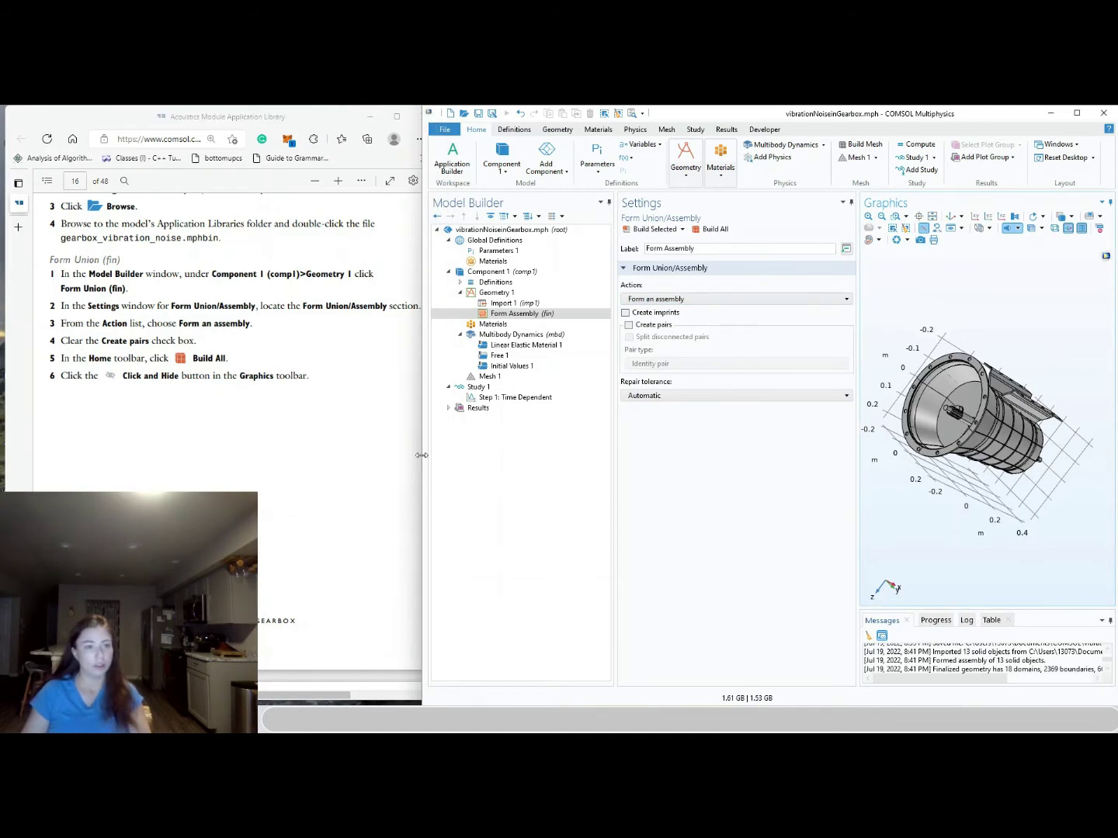
{"action": "scroll", "coordinate": [388, 454], "scroll_direction": "down", "scroll_amount": 3}
{"action": "scroll", "coordinate": [389, 455], "scroll_direction": "down", "scroll_amount": 5}
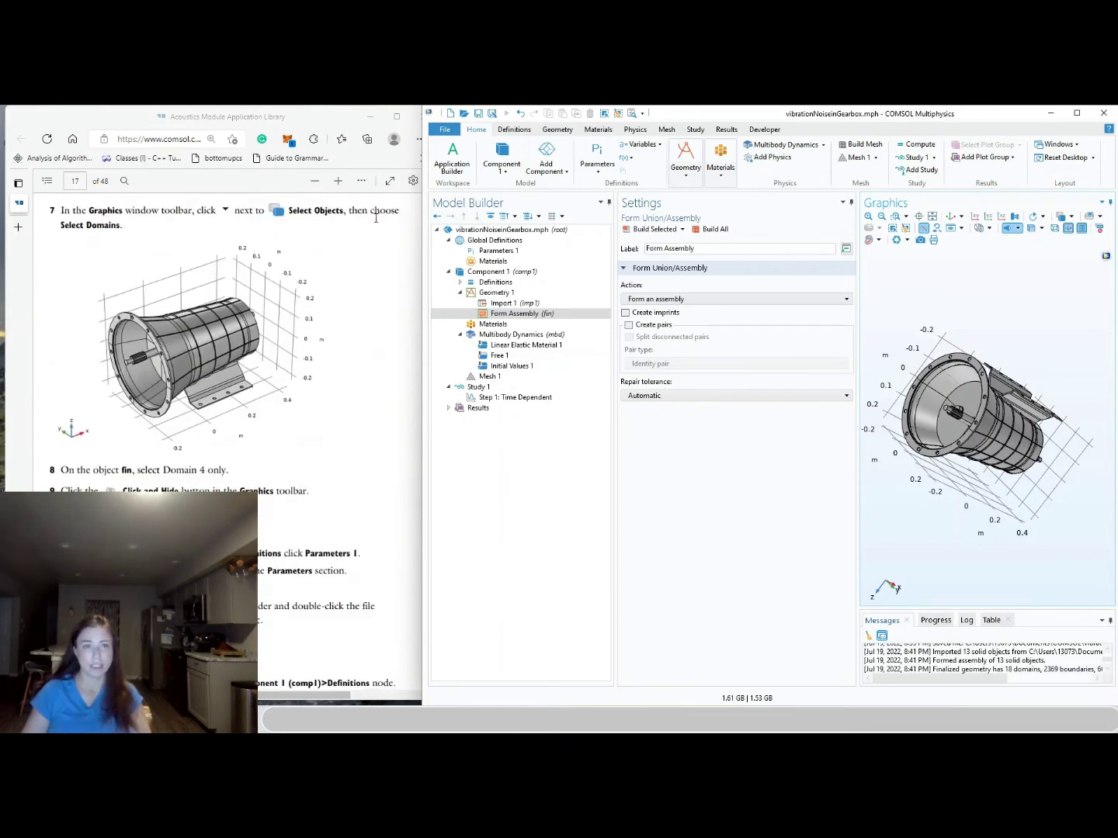
{"action": "left_click", "coordinate": [1072, 218]}
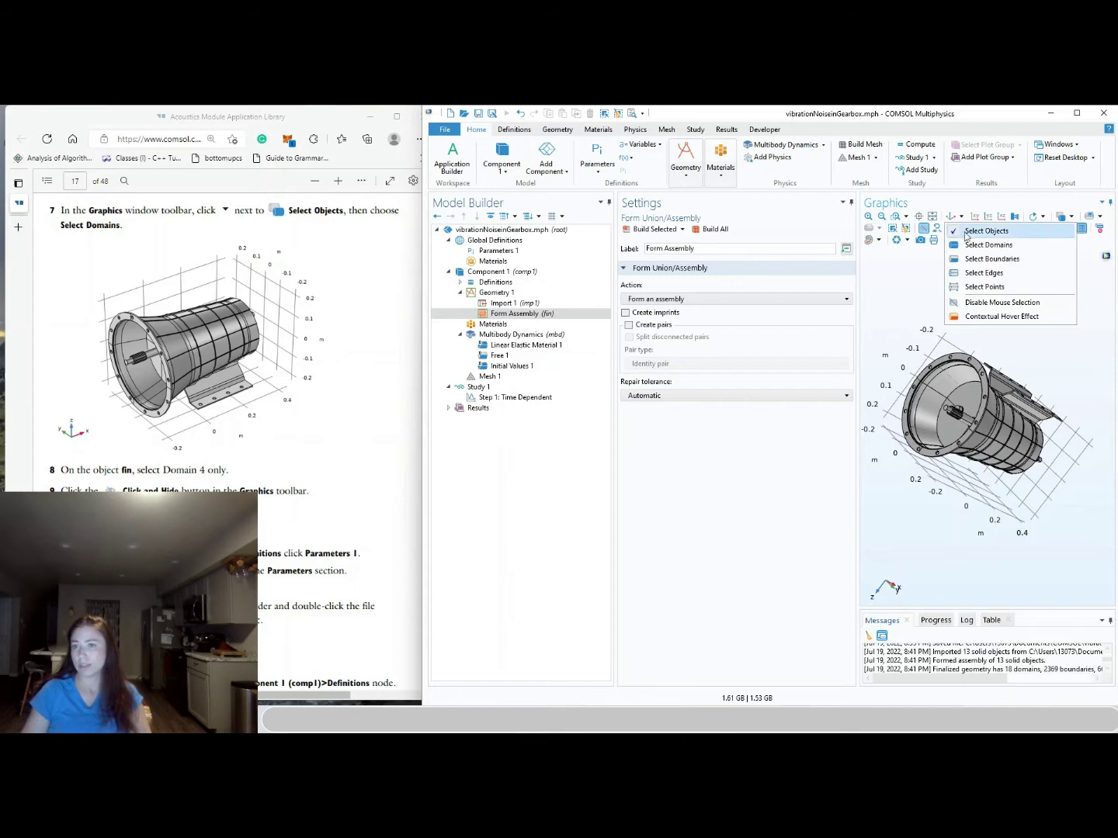
{"action": "left_click", "coordinate": [986, 246]}
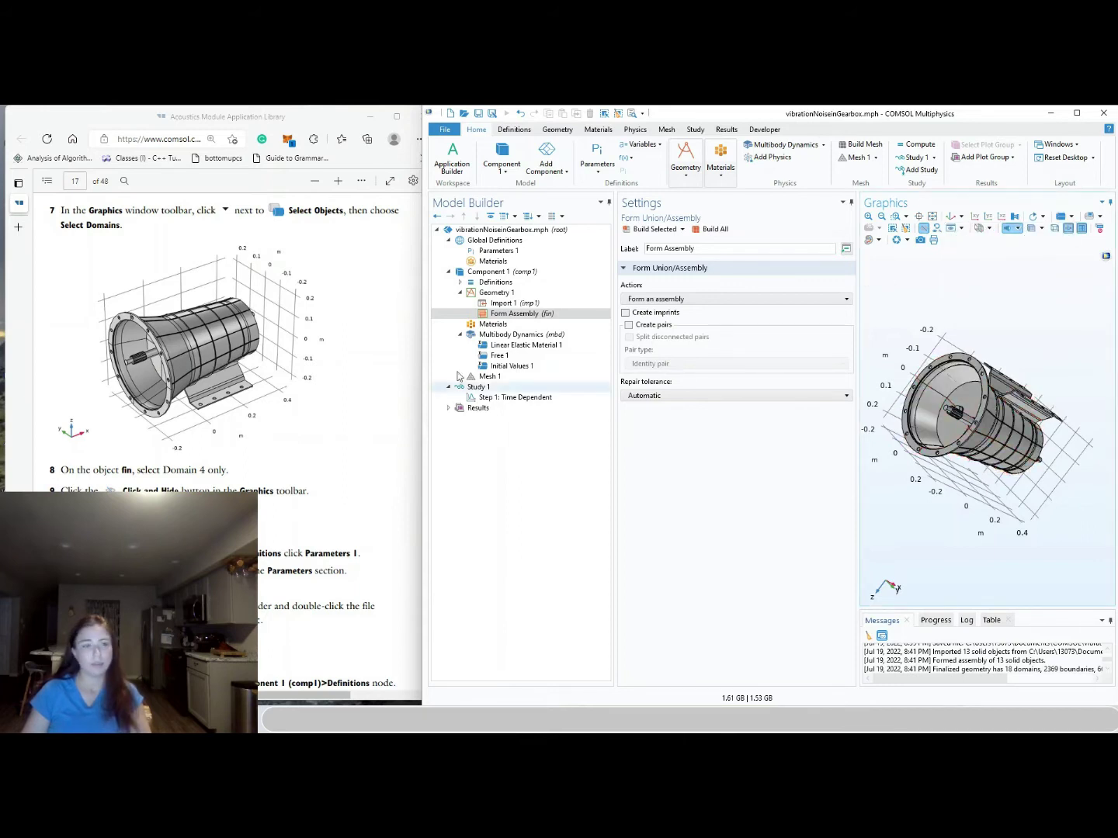
Try hiding domain 4 of the finalized gearbox object fin
{"action": "scroll", "coordinate": [221, 282], "scroll_direction": "down", "scroll_amount": 2}
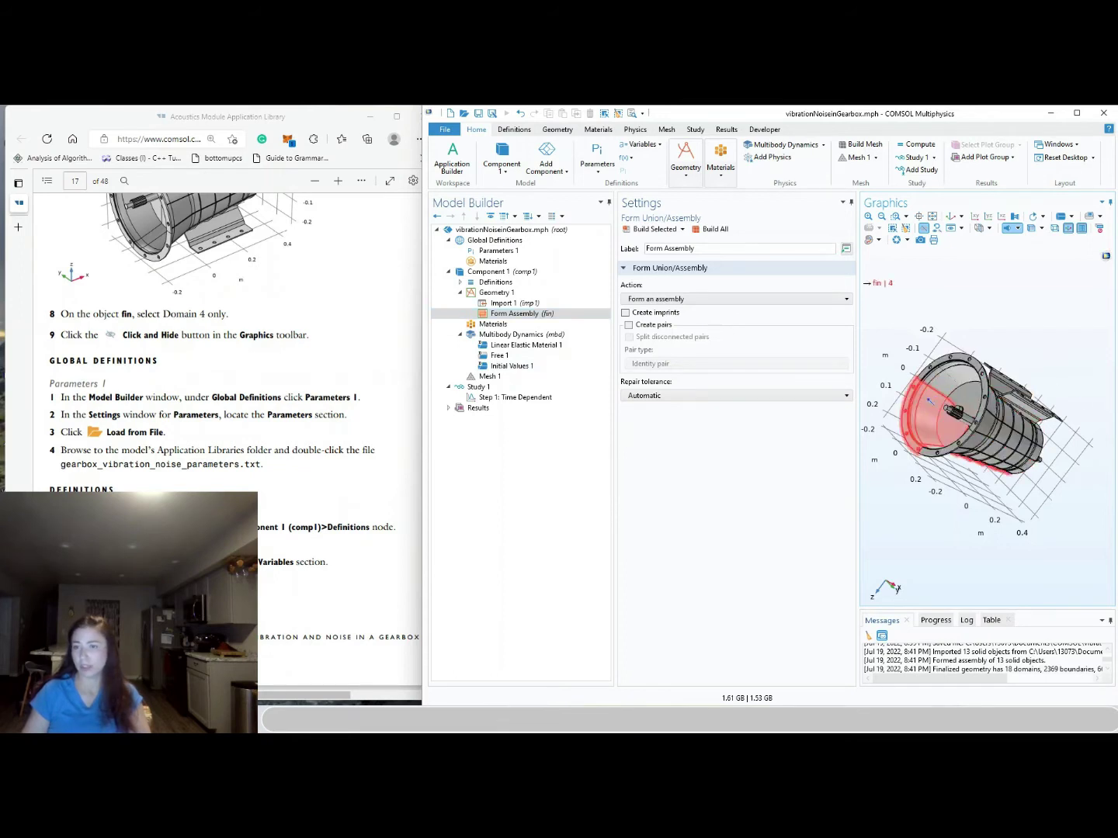
{"action": "left_click", "coordinate": [921, 410]}
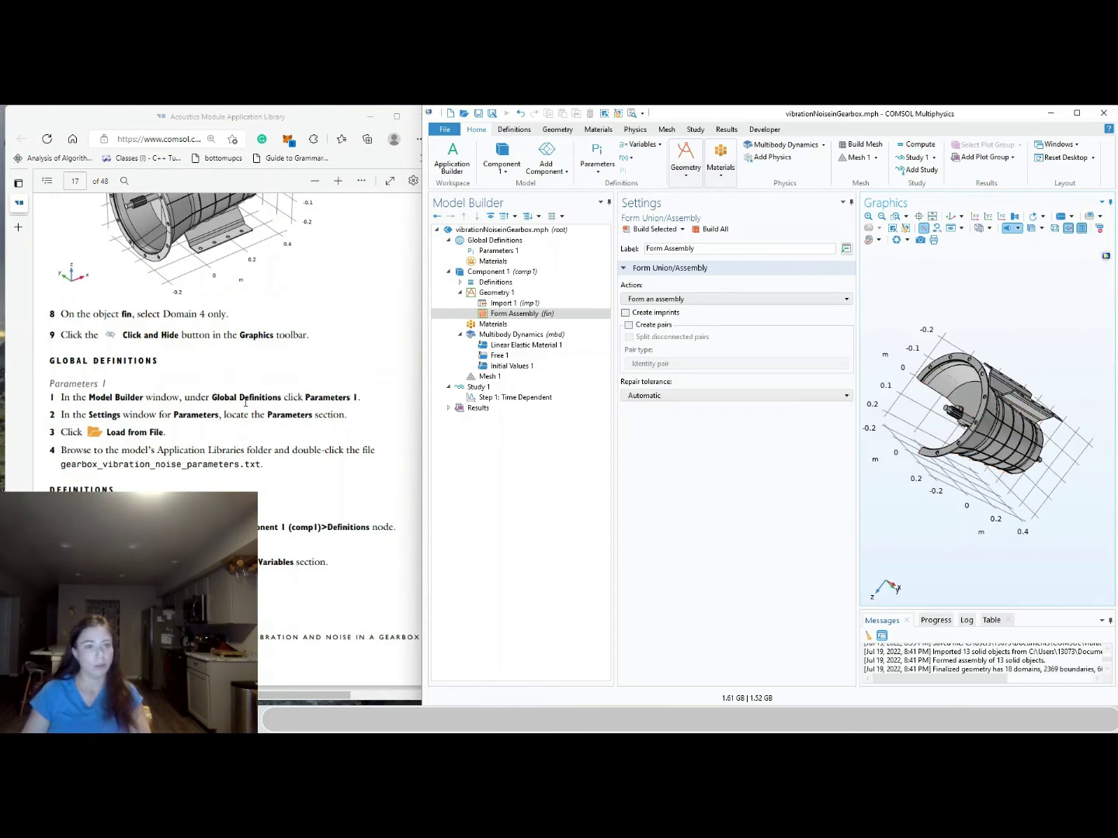
{"action": "scroll", "coordinate": [246, 402], "scroll_direction": "up", "scroll_amount": 3}
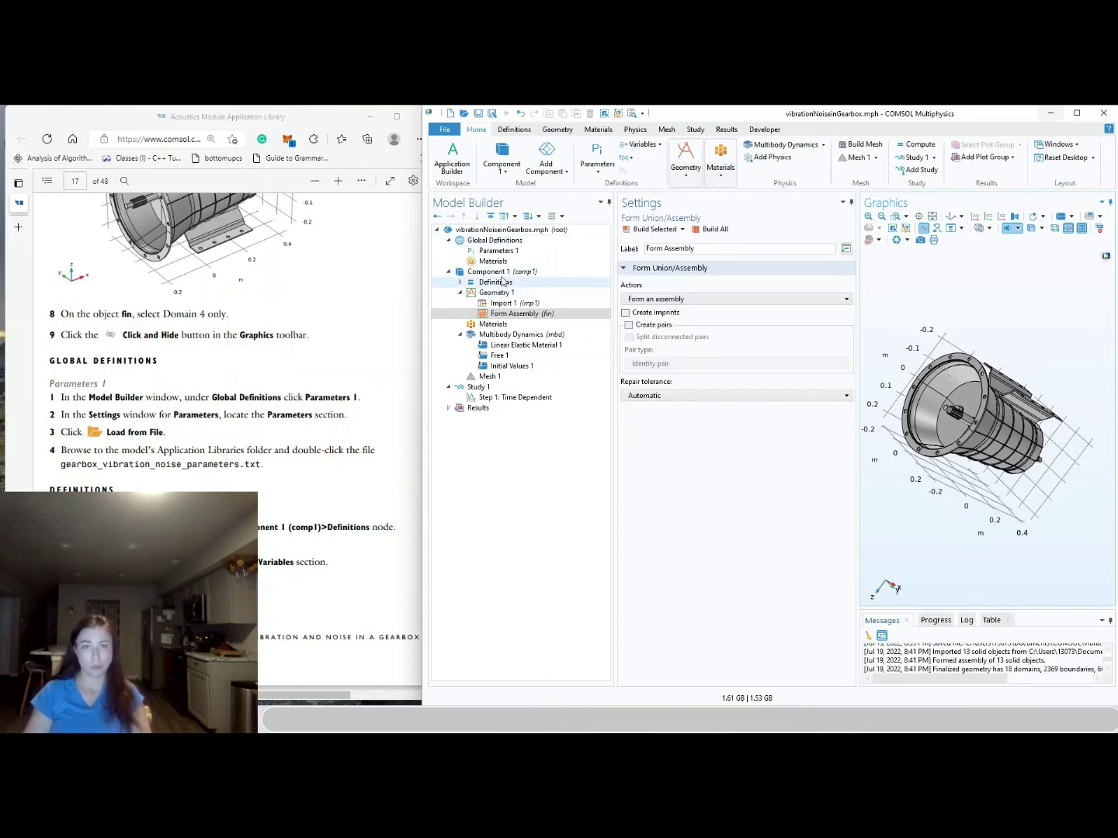
Load gearbox_vibration_noise_parameters.txt into Parameters 1 under Global Definitions
{"action": "left_click", "coordinate": [499, 251]}
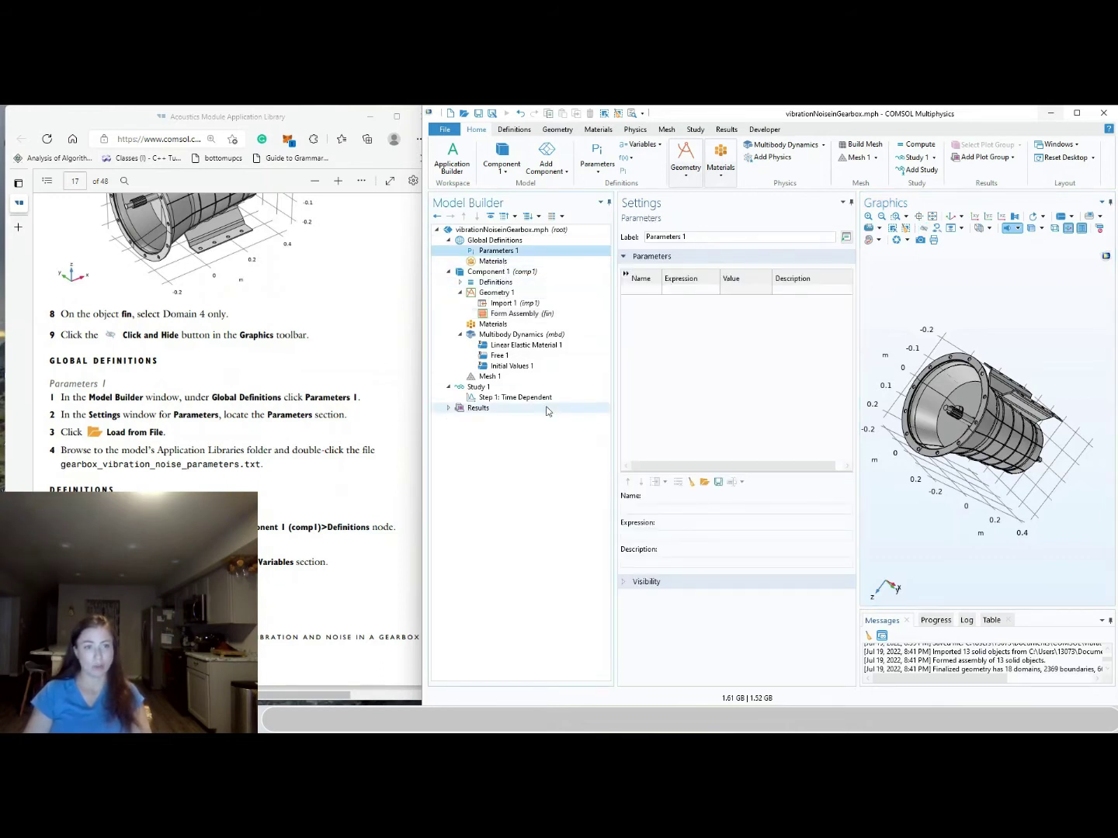
{"action": "left_click", "coordinate": [704, 481]}
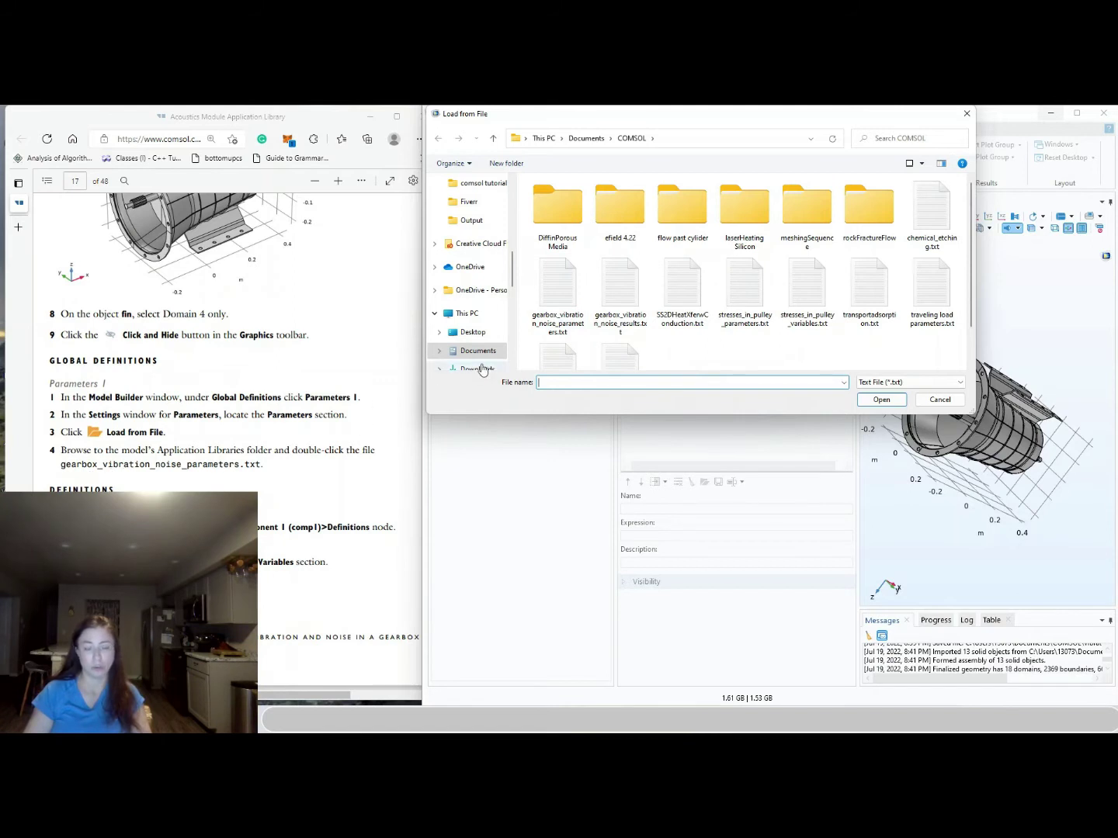
{"action": "left_click", "coordinate": [565, 302]}
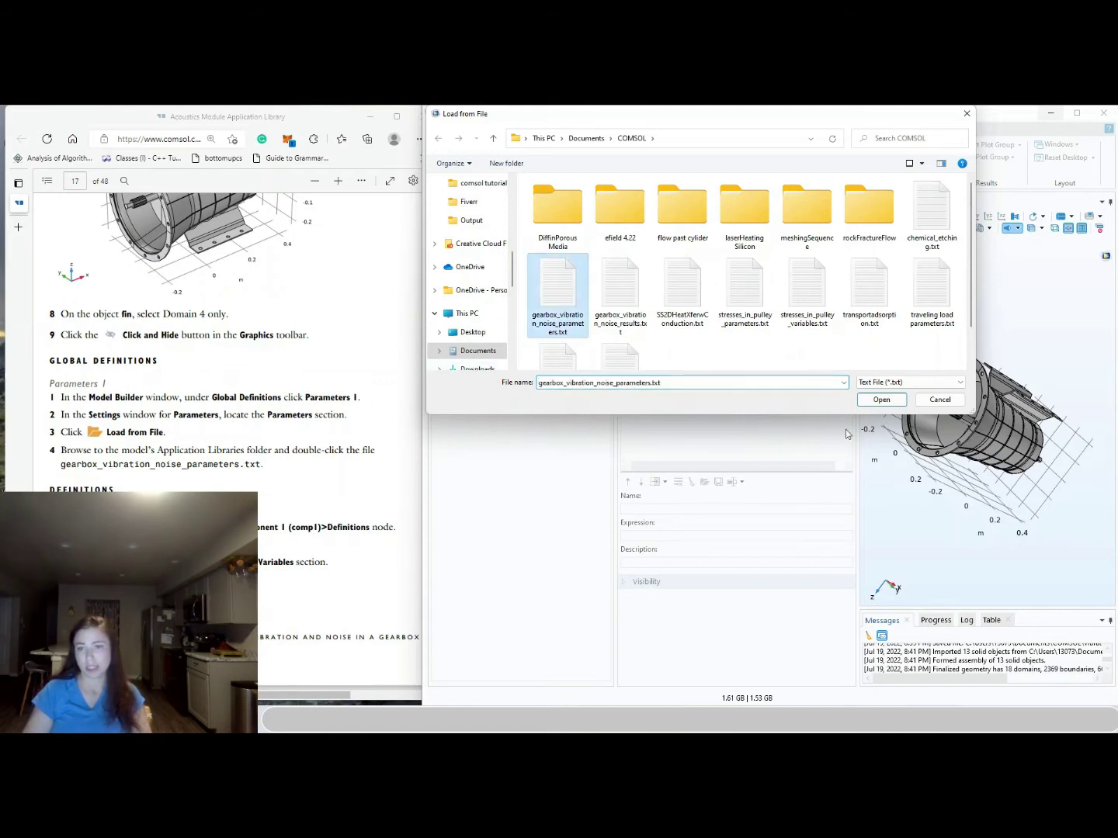
{"action": "left_click", "coordinate": [878, 401]}
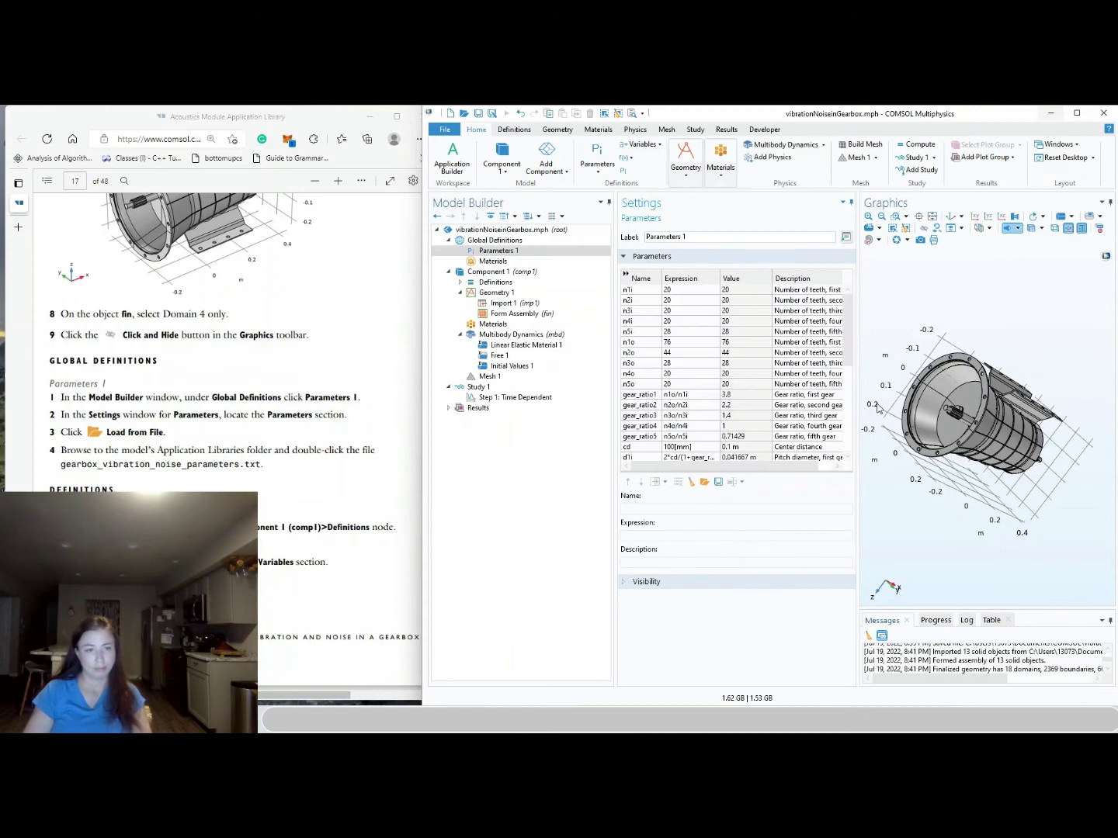
Examine the loaded parameters in Parameters 1, widening the table to read their expressions and descriptions down to the last row
{"action": "mouse_move", "coordinate": [851, 344]}
{"action": "left_mouse_down"}
{"action": "mouse_move", "coordinate": [851, 432]}
{"action": "mouse_move", "coordinate": [856, 314]}
{"action": "left_mouse_up"}
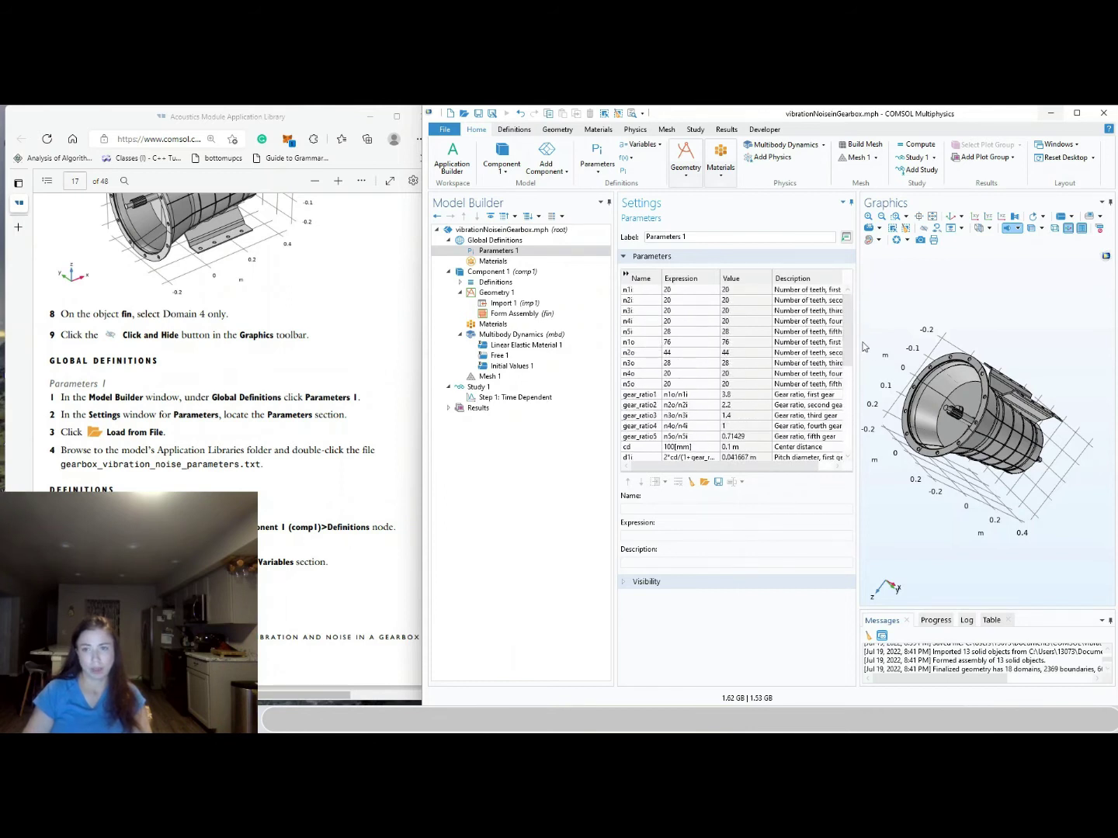
{"action": "left_click_drag", "start_coordinate": [856, 343], "coordinate": [943, 330]}
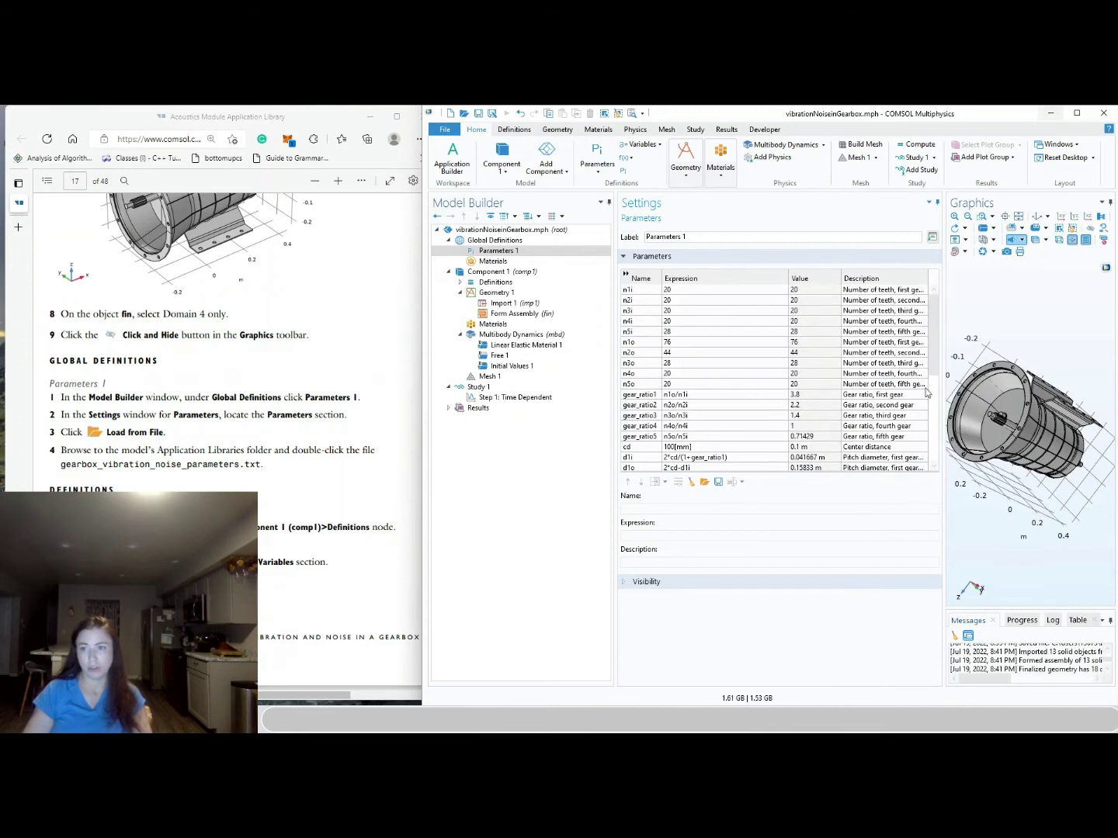
{"action": "left_click_drag", "start_coordinate": [943, 365], "coordinate": [838, 338]}
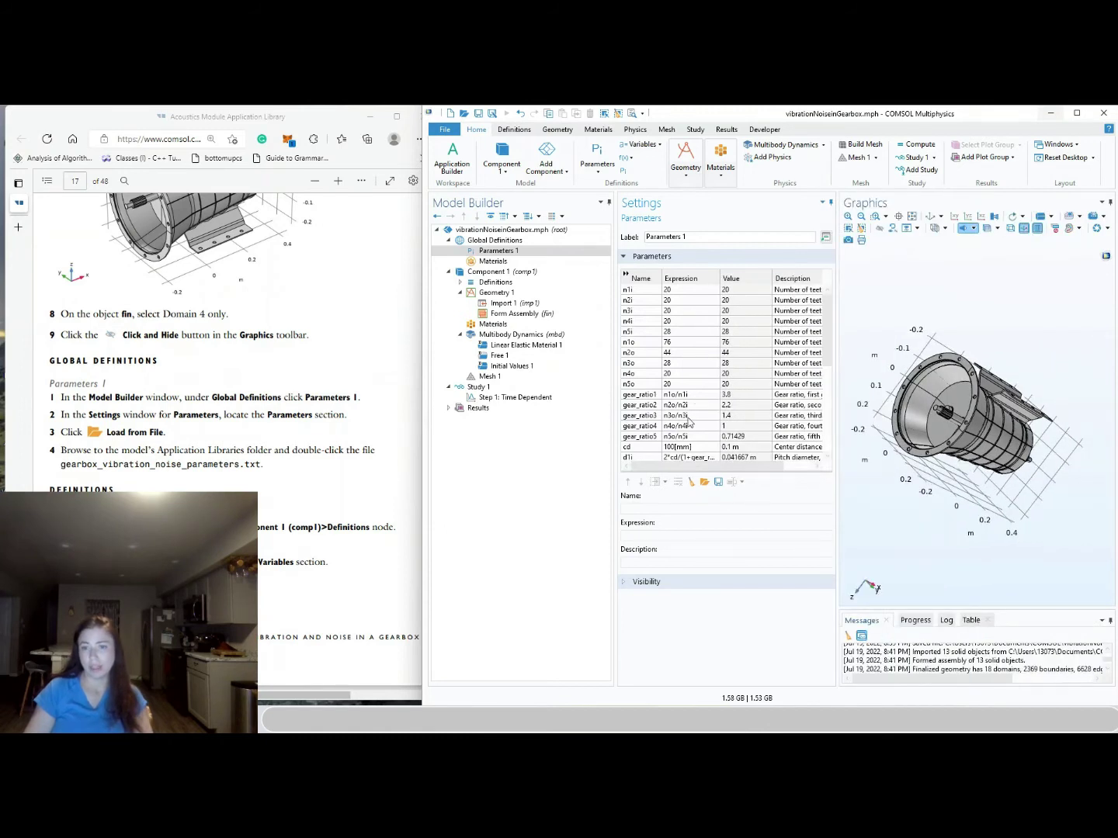
{"action": "scroll", "coordinate": [822, 388], "scroll_direction": "down", "scroll_amount": 3}
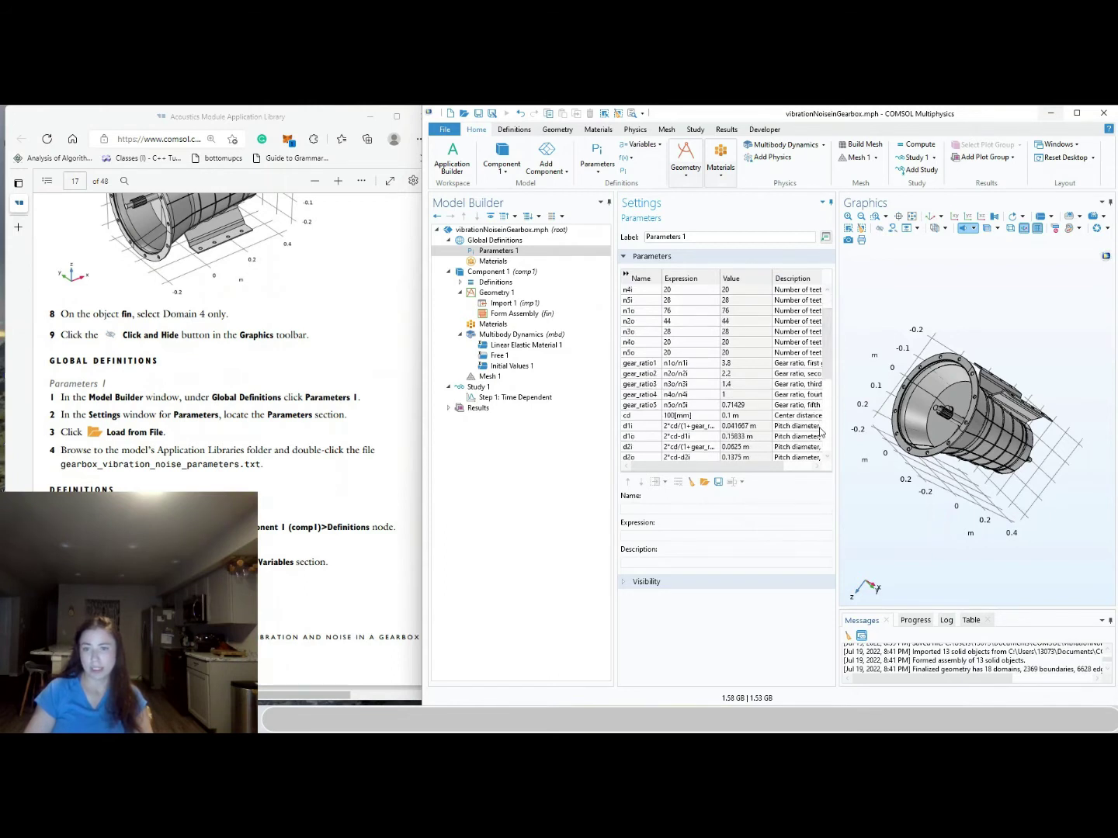
{"action": "scroll", "coordinate": [823, 405], "scroll_direction": "down", "scroll_amount": 3}
{"action": "scroll", "coordinate": [831, 408], "scroll_direction": "down", "scroll_amount": 1}
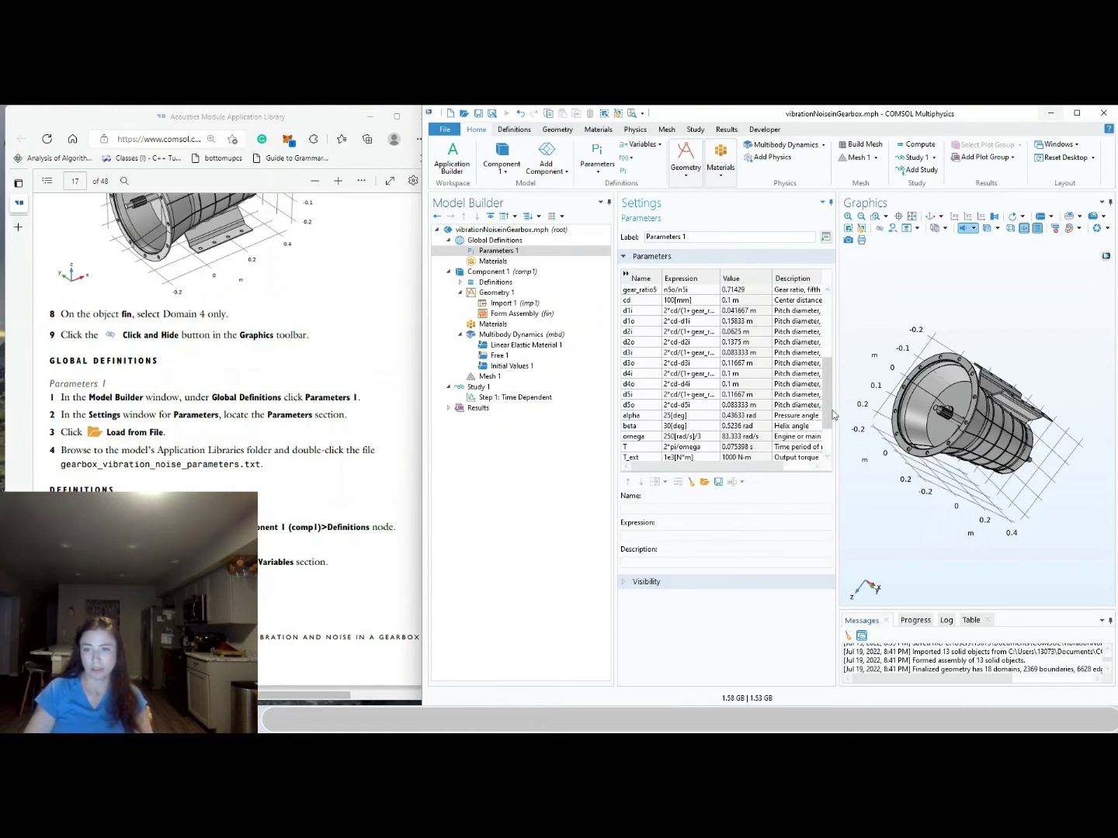
{"action": "scroll", "coordinate": [830, 419], "scroll_direction": "down", "scroll_amount": 1}
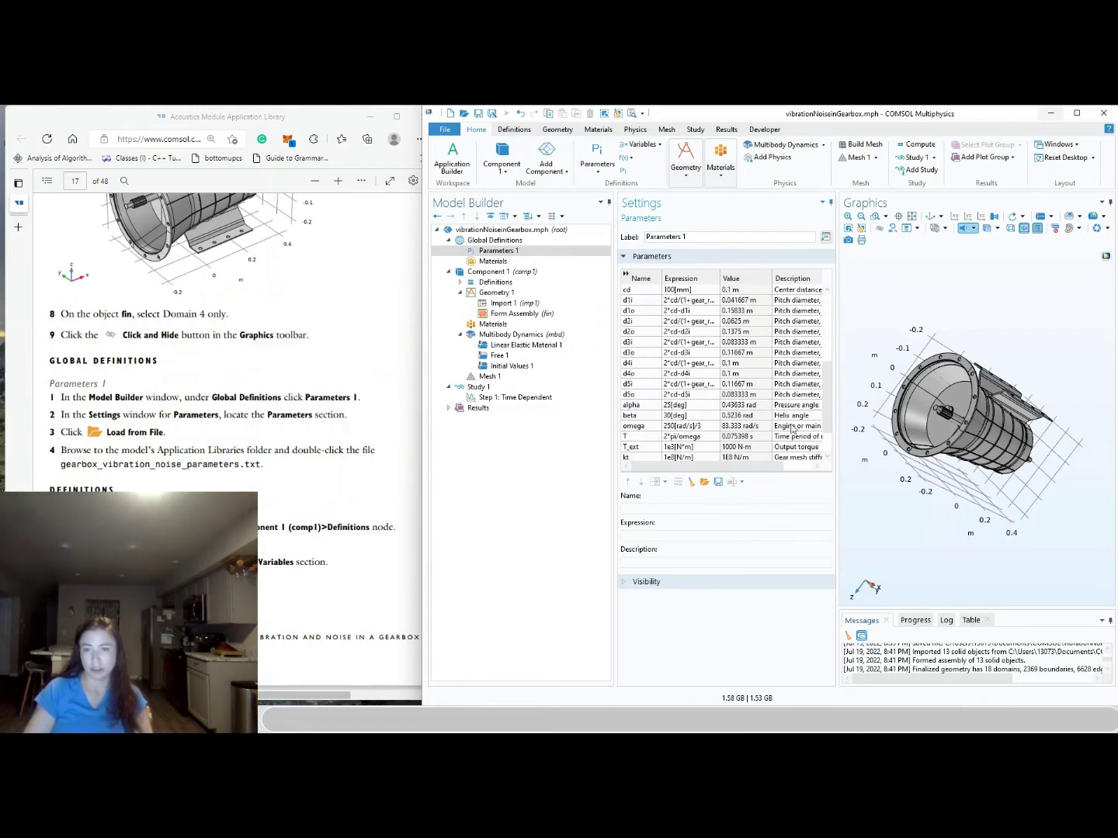
{"action": "left_click_drag", "start_coordinate": [837, 419], "coordinate": [898, 408]}
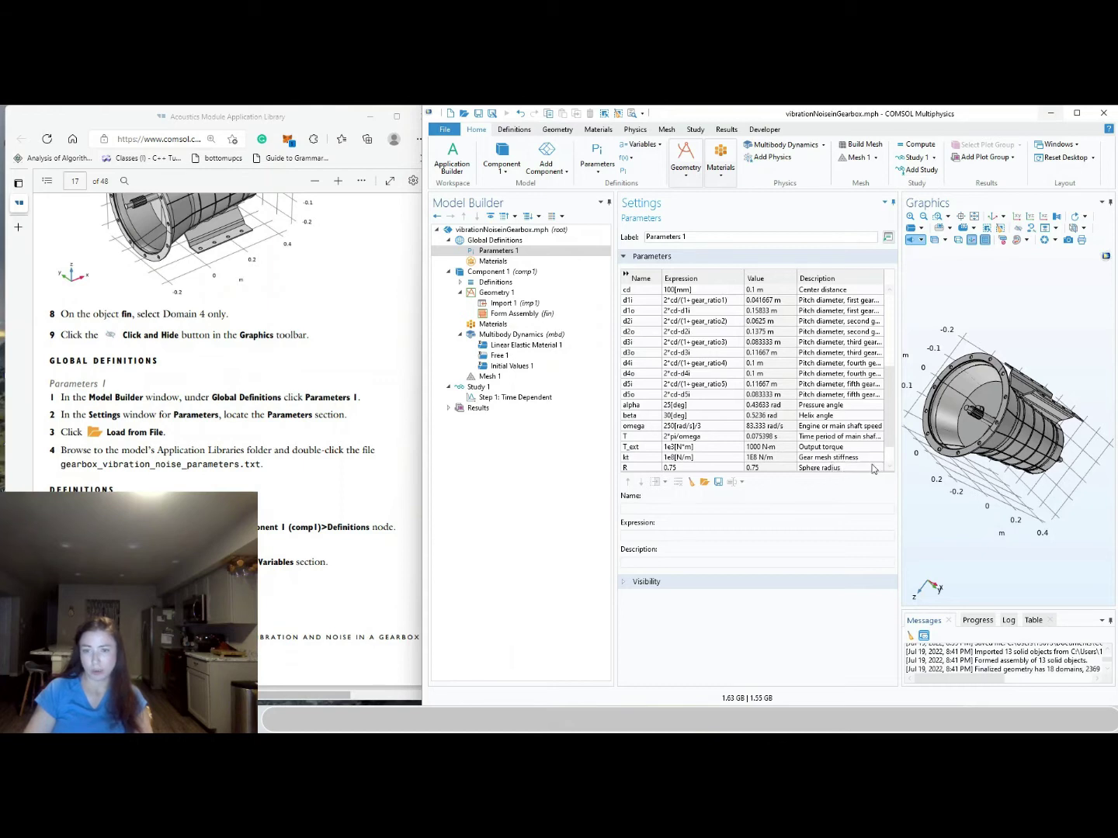
{"action": "scroll", "coordinate": [890, 462], "scroll_direction": "down", "scroll_amount": 2}
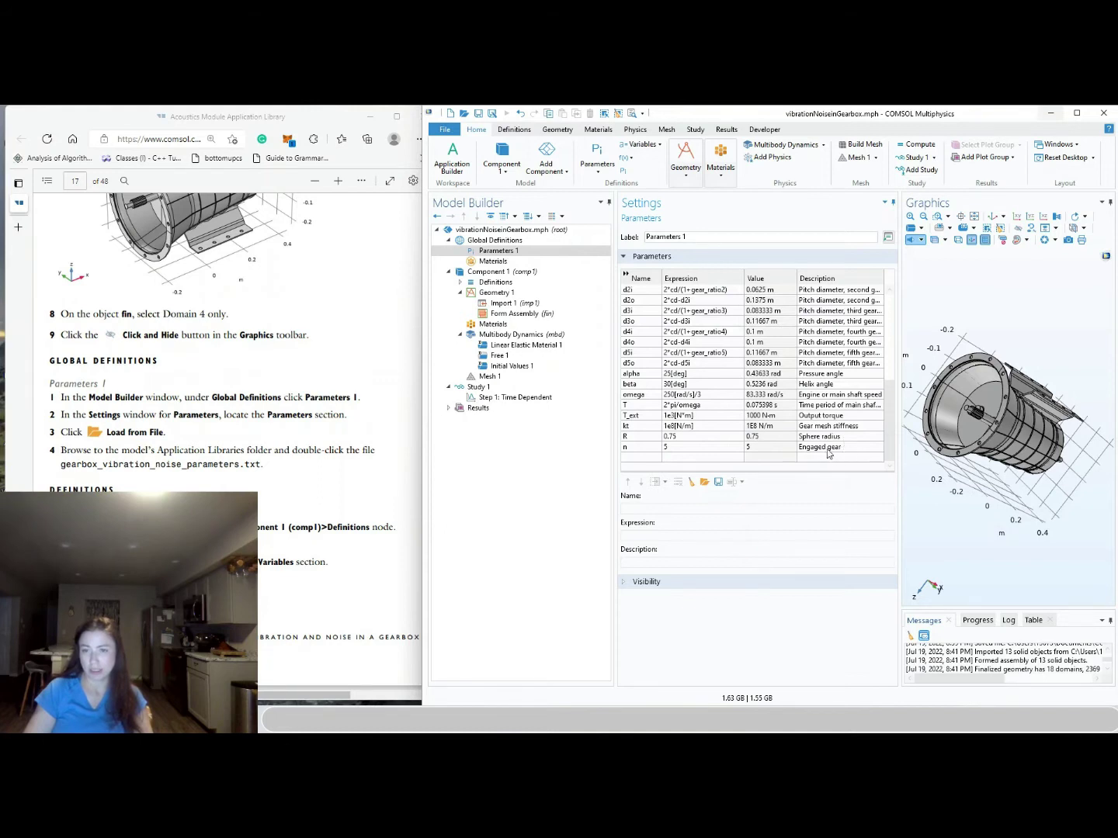
Add a Variables node under the Definitions of Component 1, following the tutorial
{"action": "key", "text": "alt+Tab"}
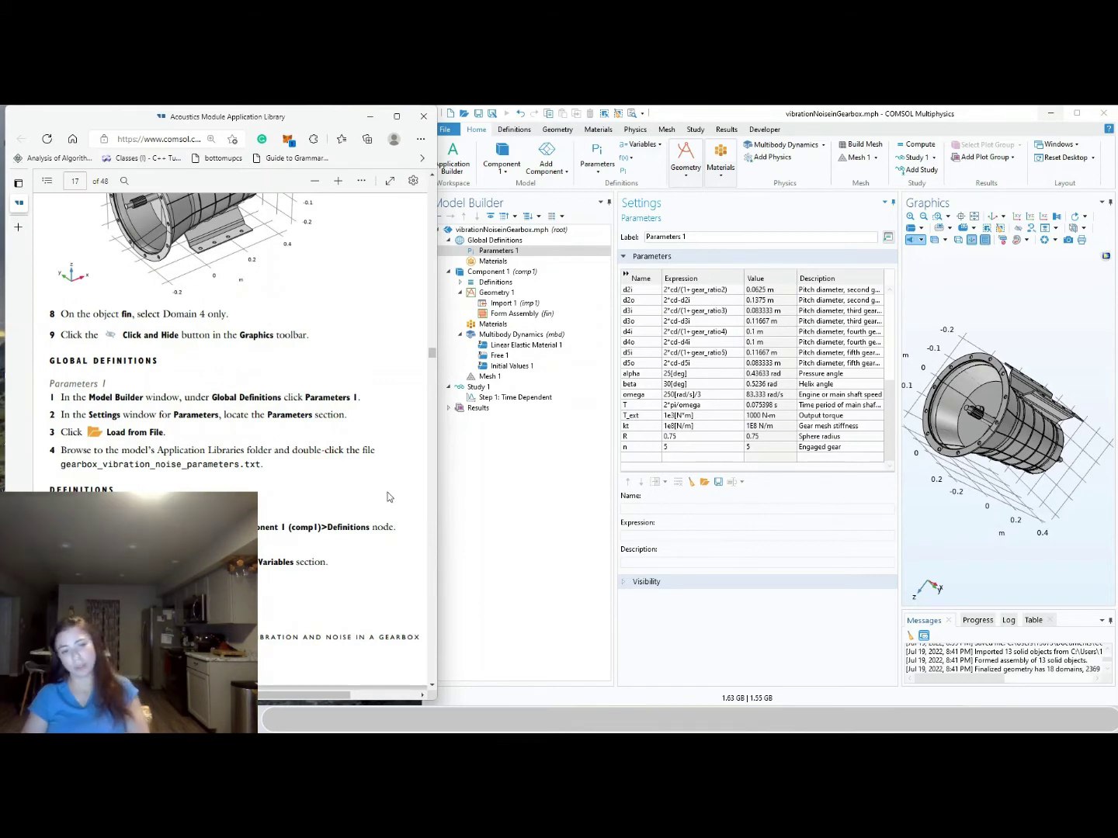
{"action": "left_click", "coordinate": [458, 283]}
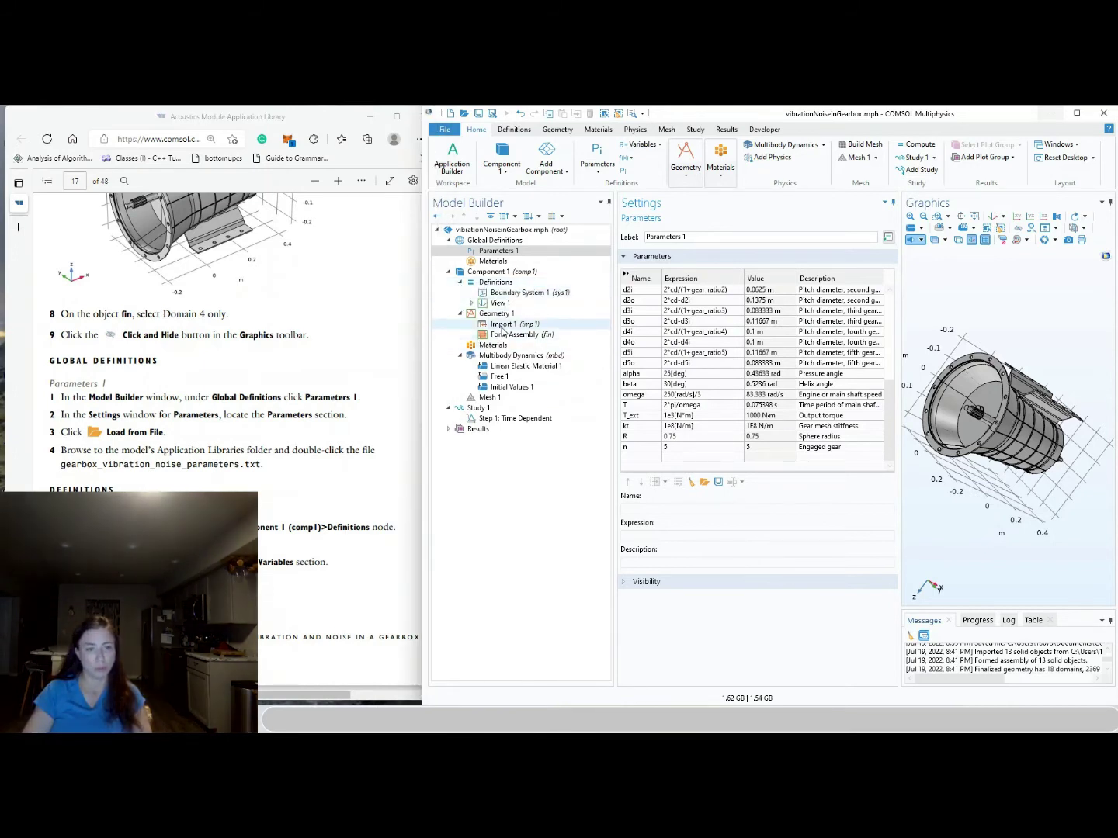
{"action": "right_click", "coordinate": [506, 284]}
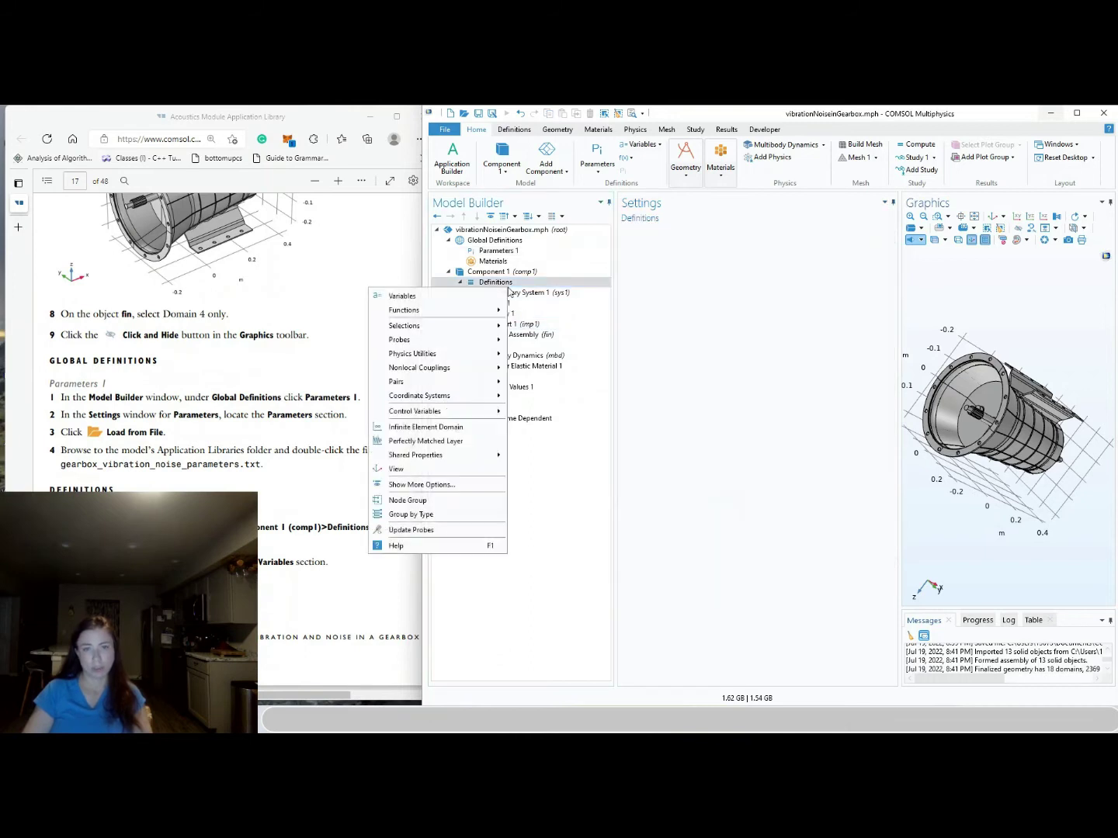
{"action": "left_click", "coordinate": [479, 298]}
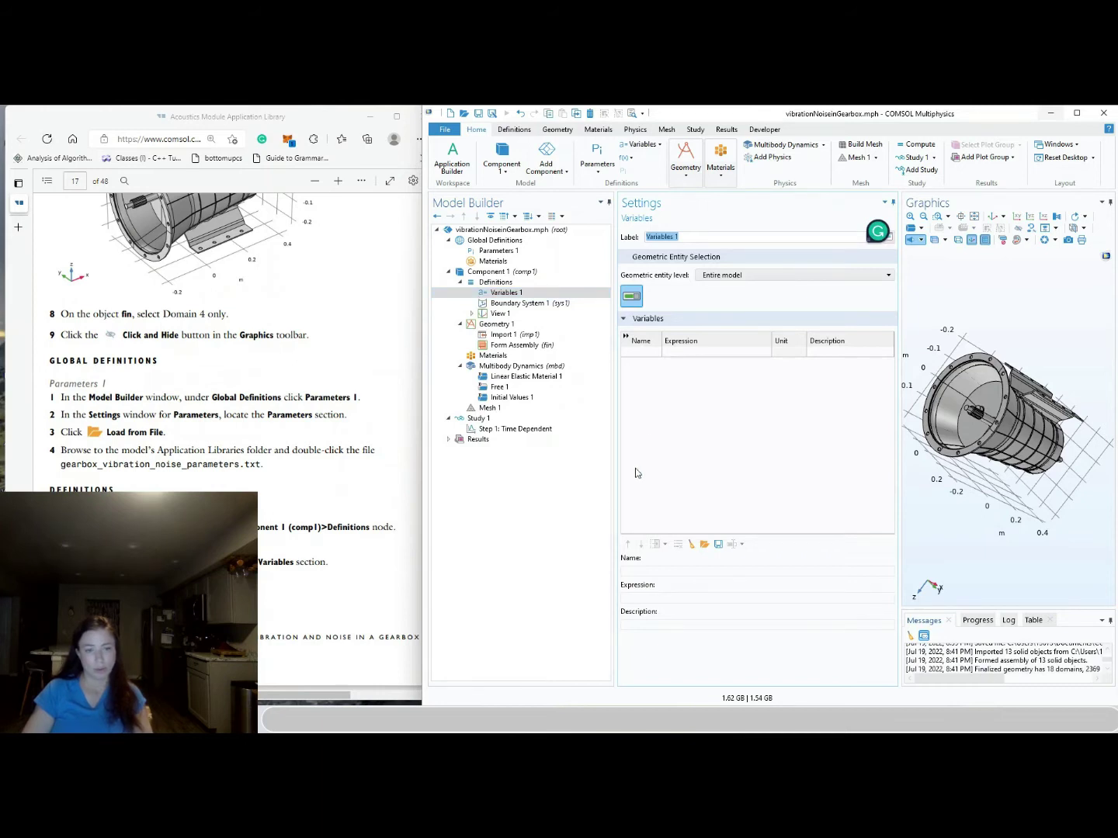
Define the variable an in Variables 1 with expression mbd.u_ttX*nX+mbd.u_ttY*nY+mbd.u_ttZ*nZ and description normal acceleration
{"action": "scroll", "coordinate": [368, 546], "scroll_direction": "down", "scroll_amount": 5}
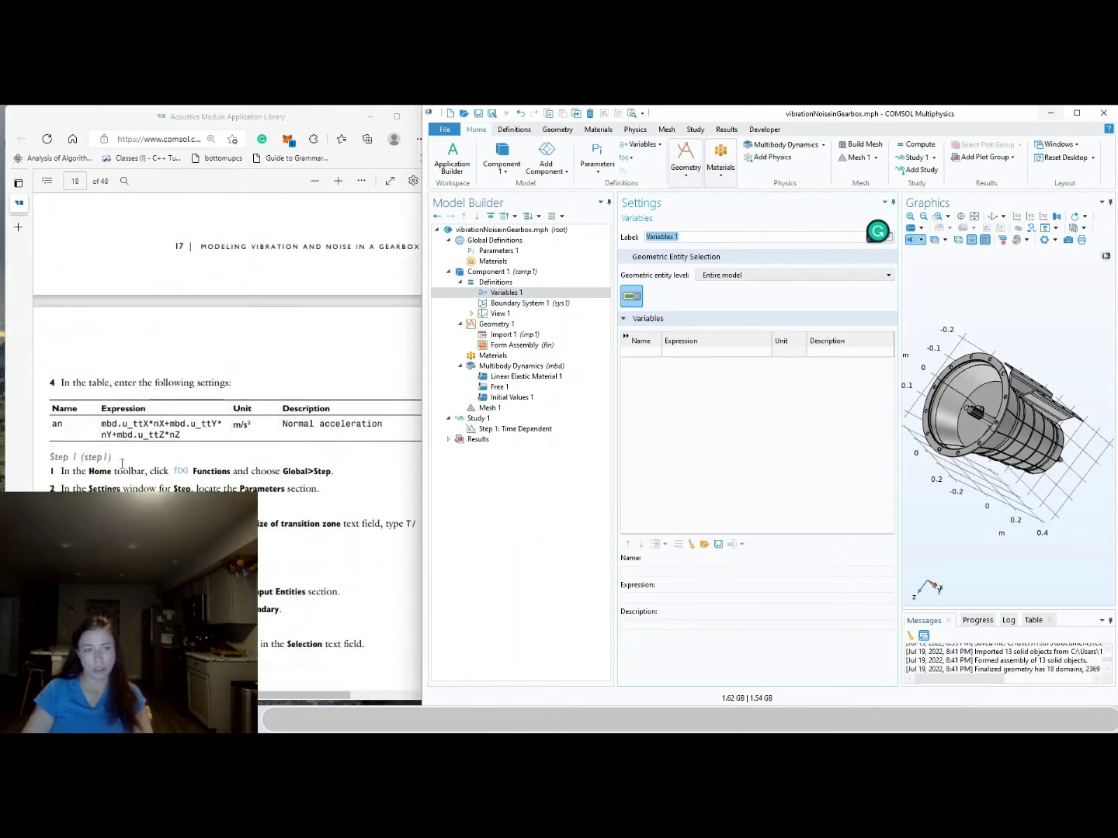
{"action": "left_click", "coordinate": [820, 414]}
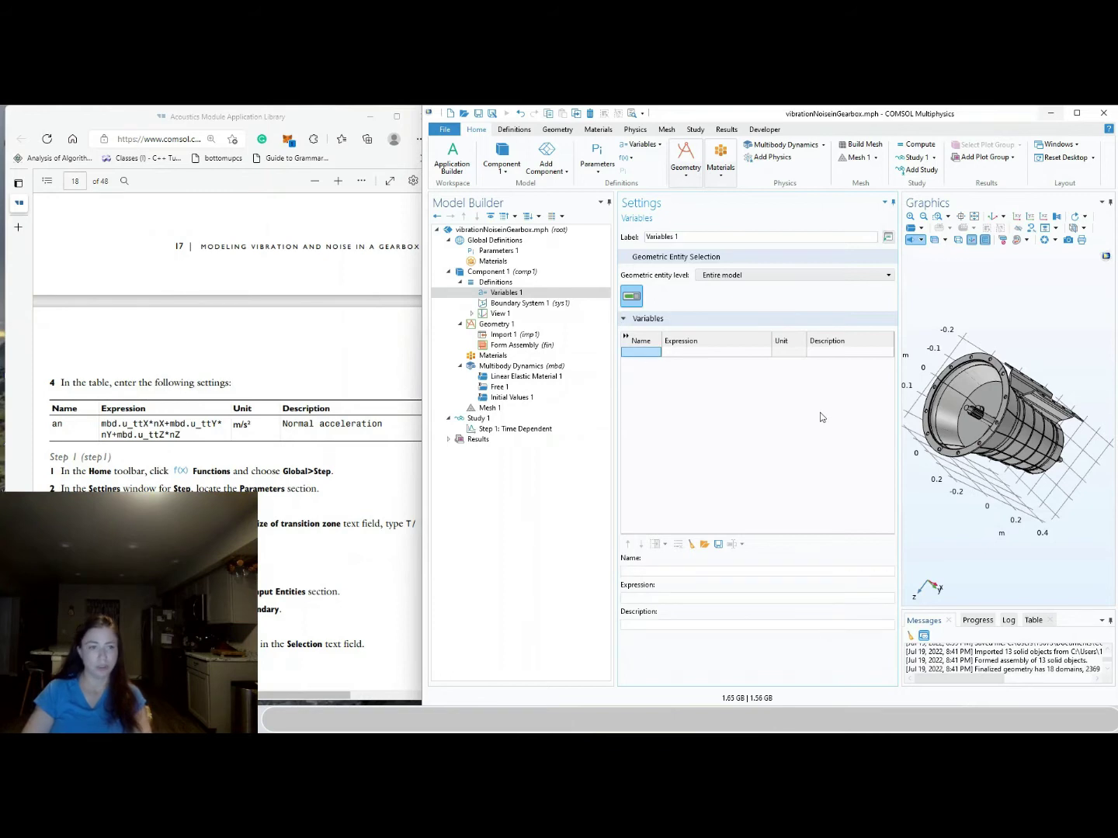
{"action": "type", "text": "an"}
{"action": "key", "text": "Tab"}
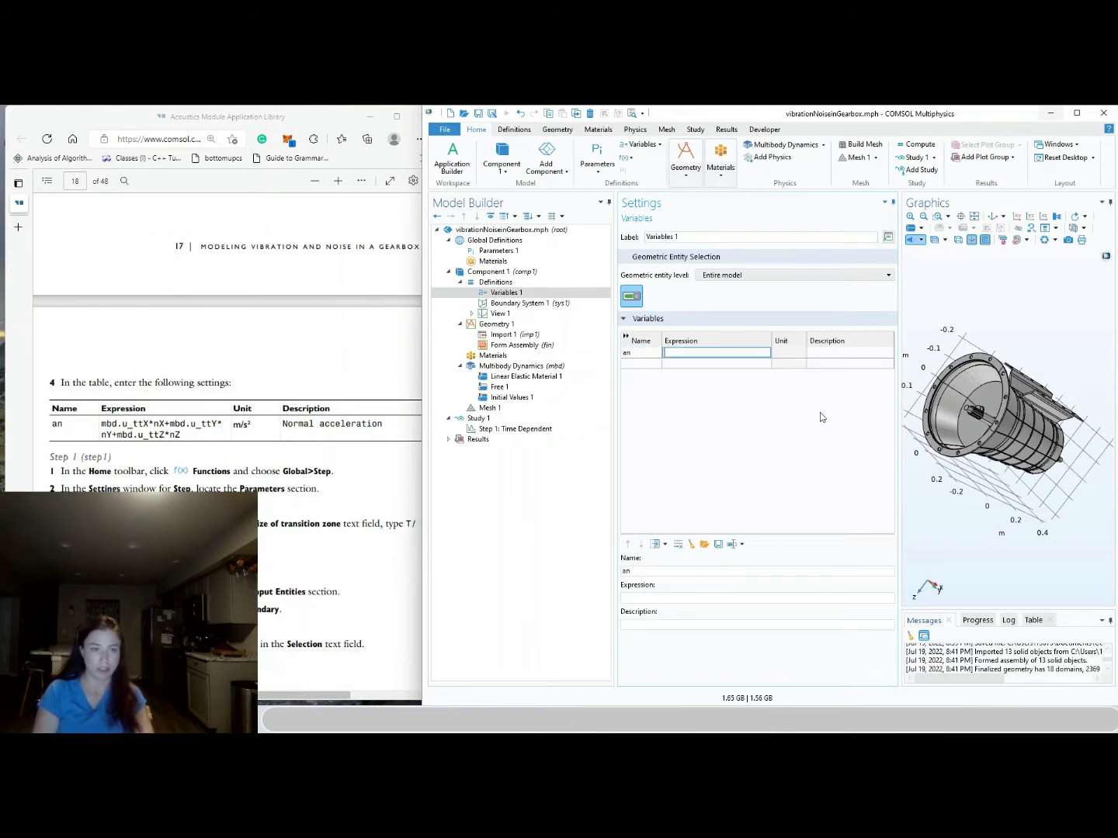
{"action": "type", "text": "mbd."}
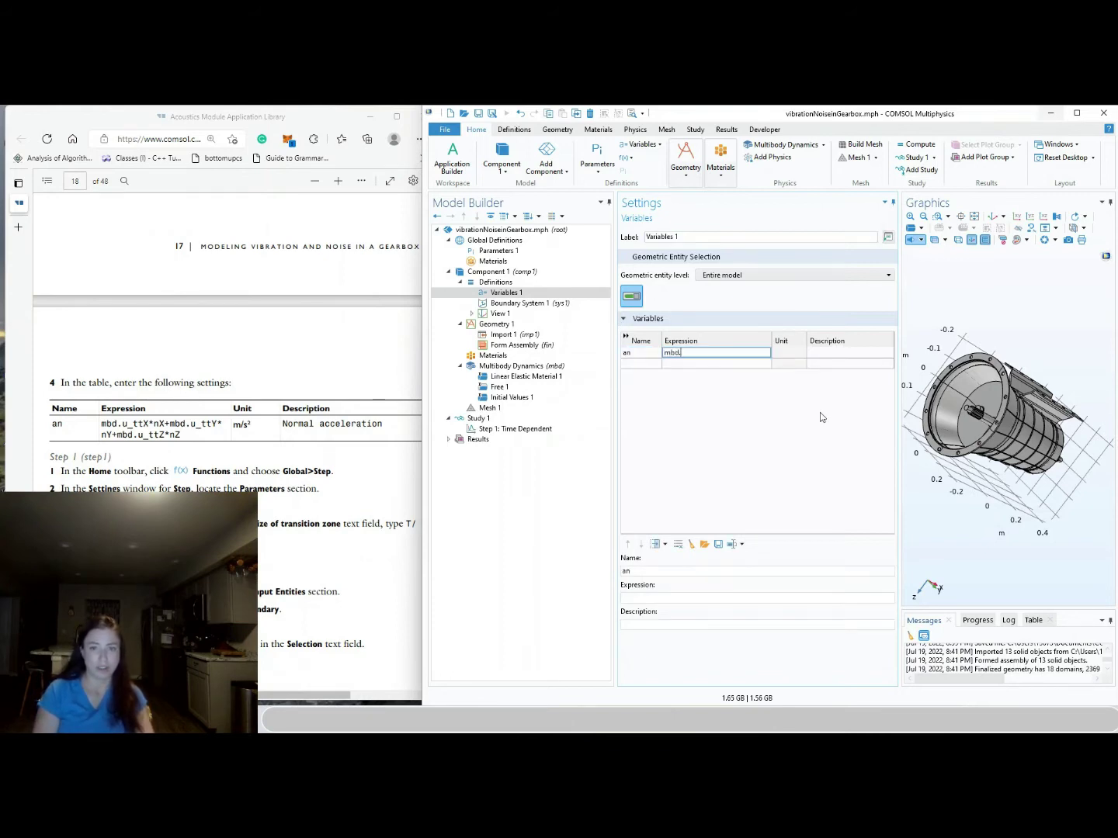
{"action": "type", "text": "u_ttX"}
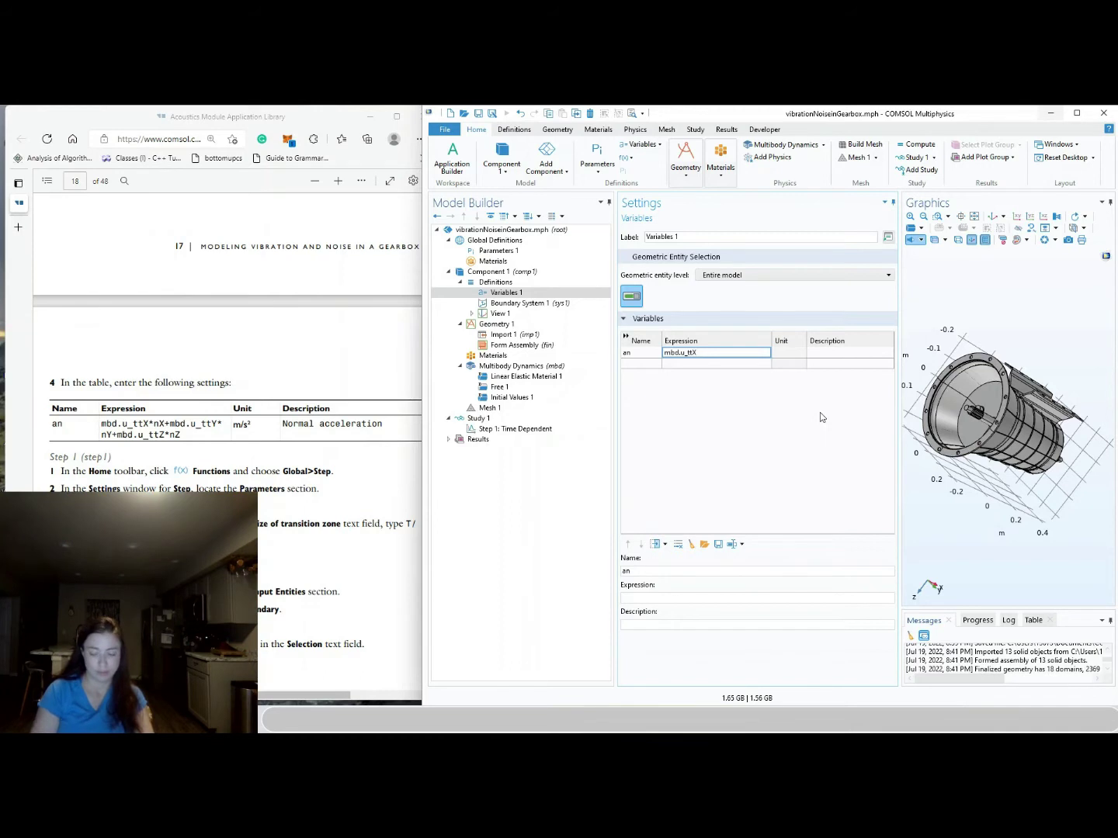
{"action": "type", "text": "*nX"}
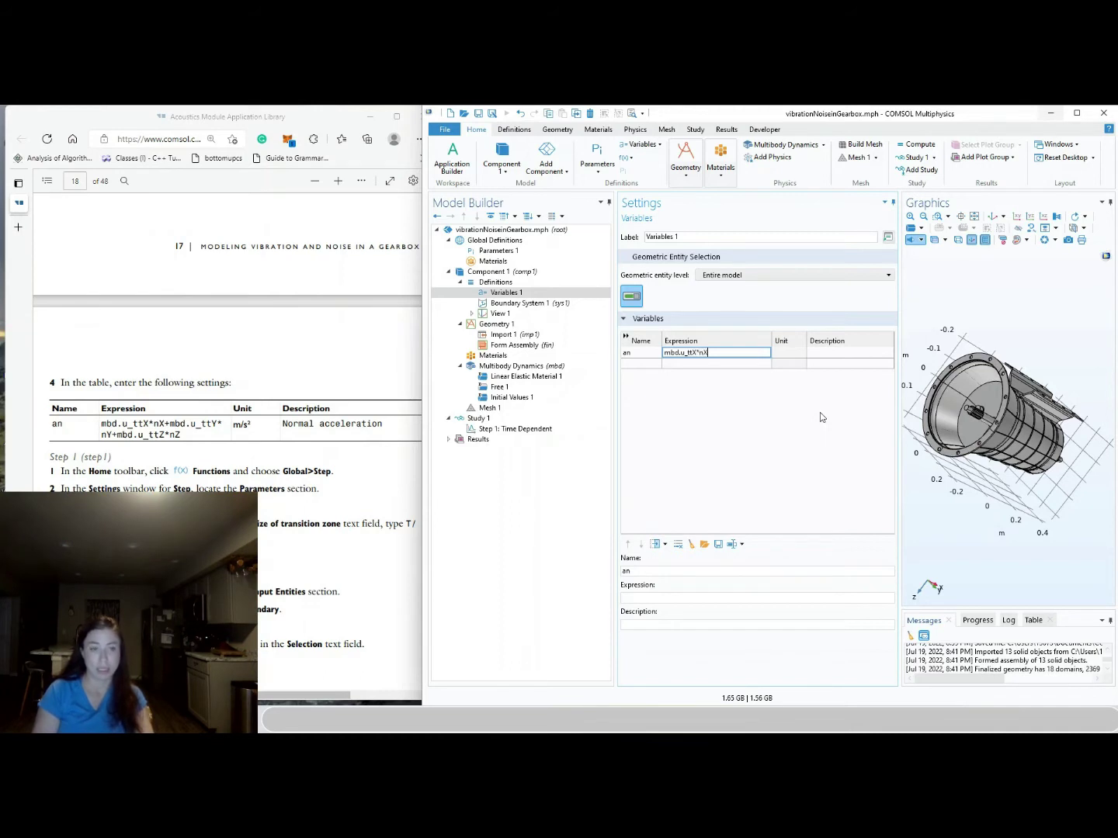
{"action": "type", "text": "+mbd"}
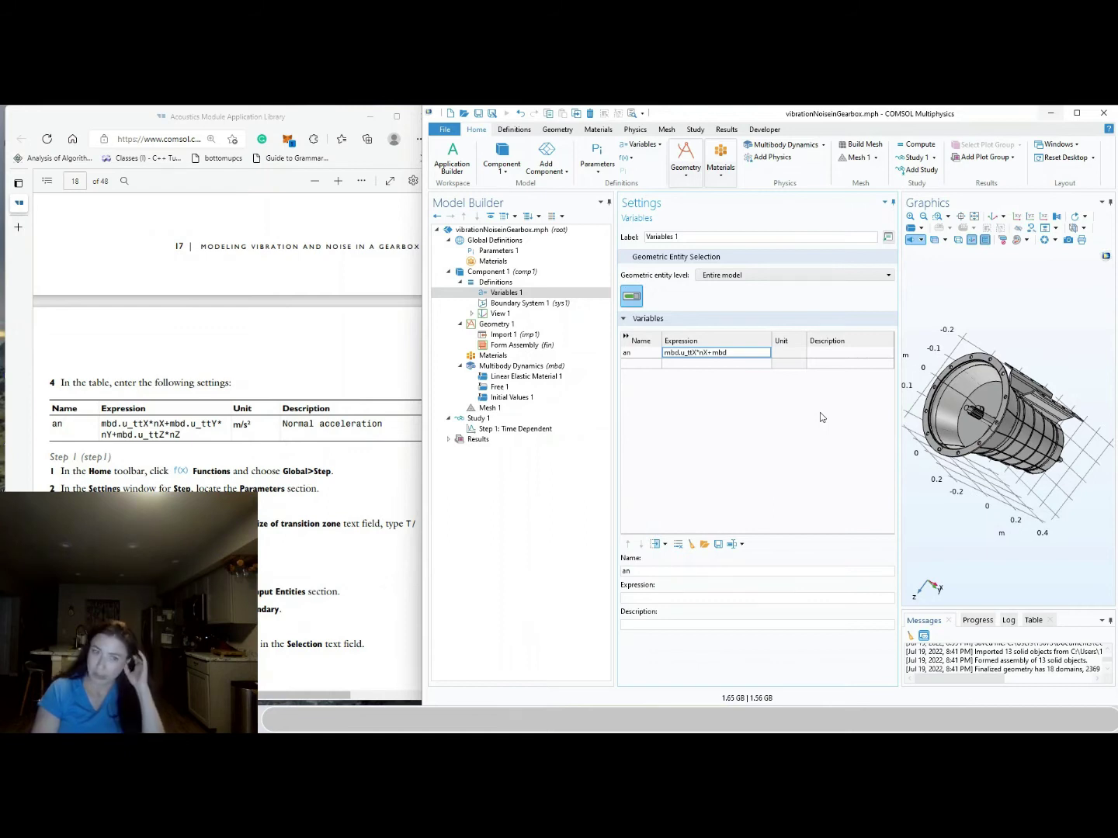
{"action": "type", "text": ".u"}
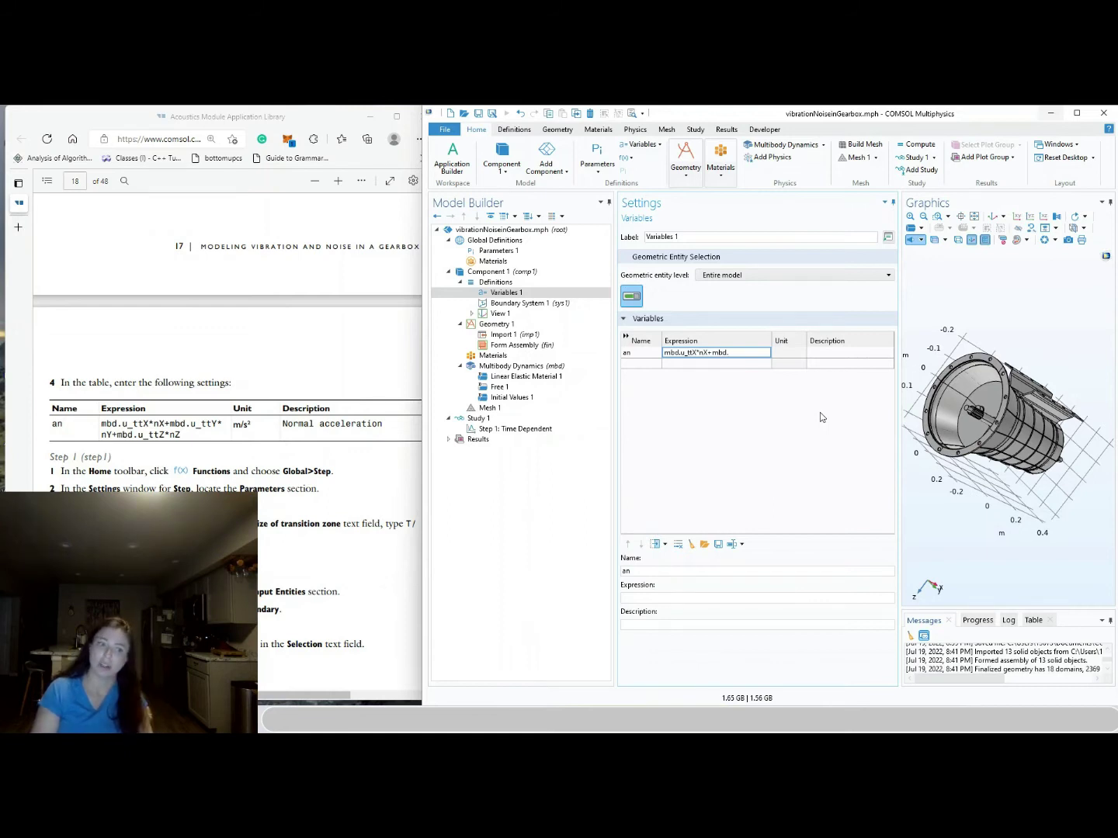
{"action": "type", "text": "_"}
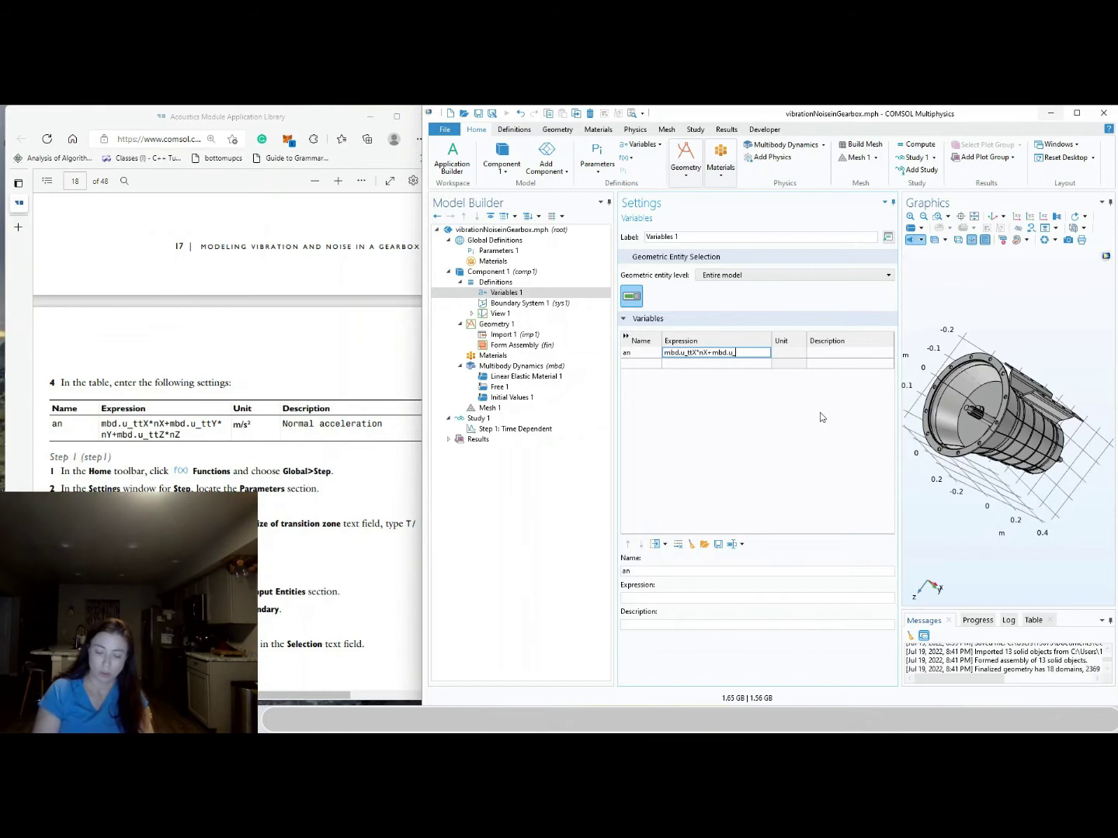
{"action": "type", "text": "ttY*"}
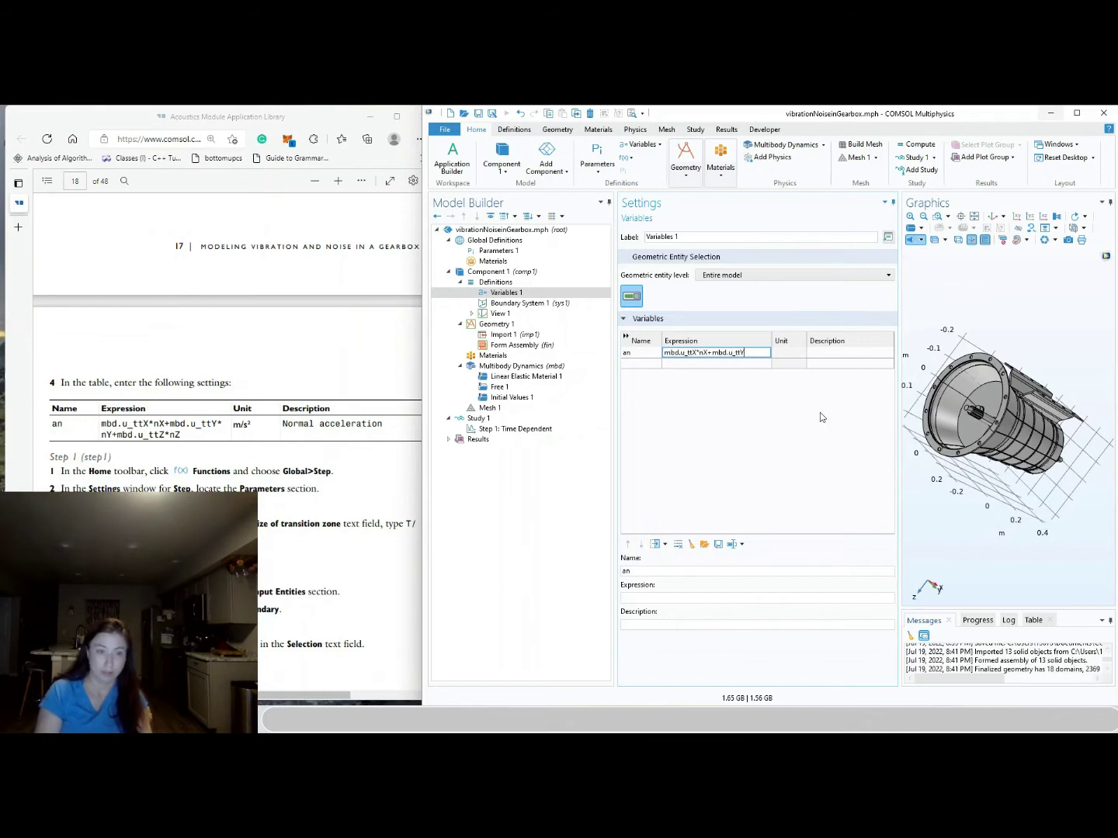
{"action": "type", "text": "n"}
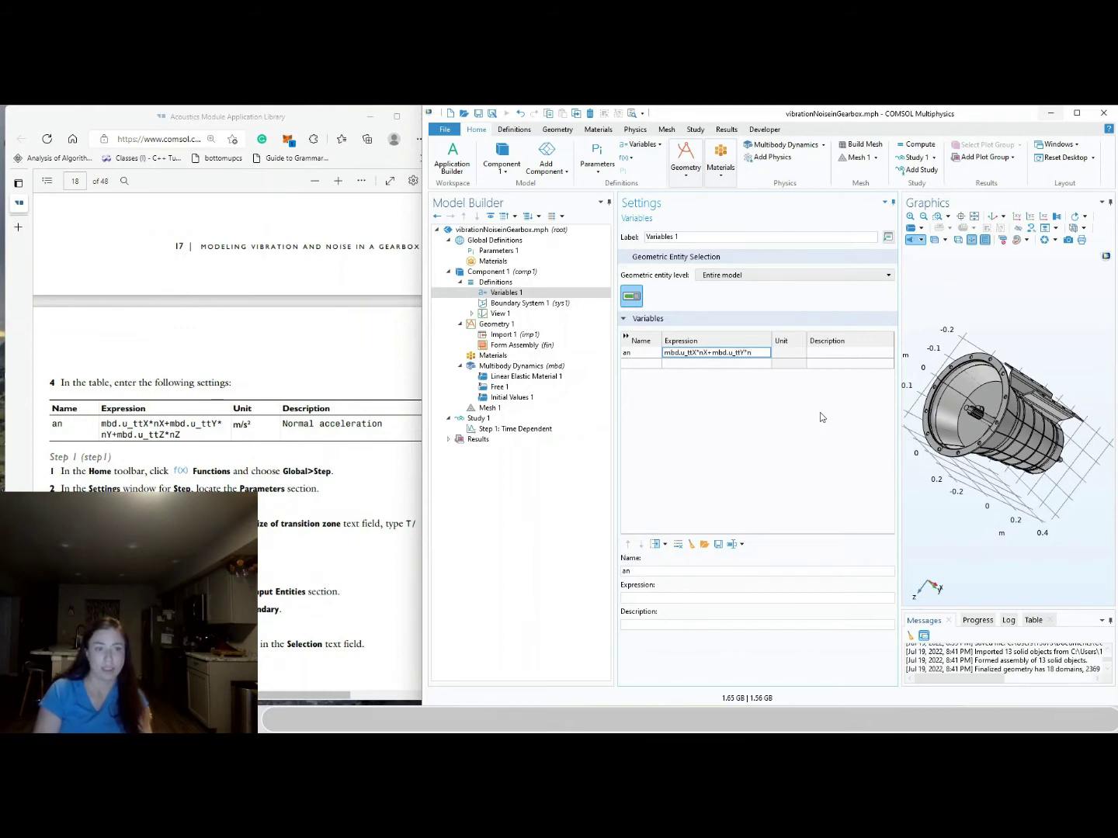
{"action": "type", "text": "Y+"}
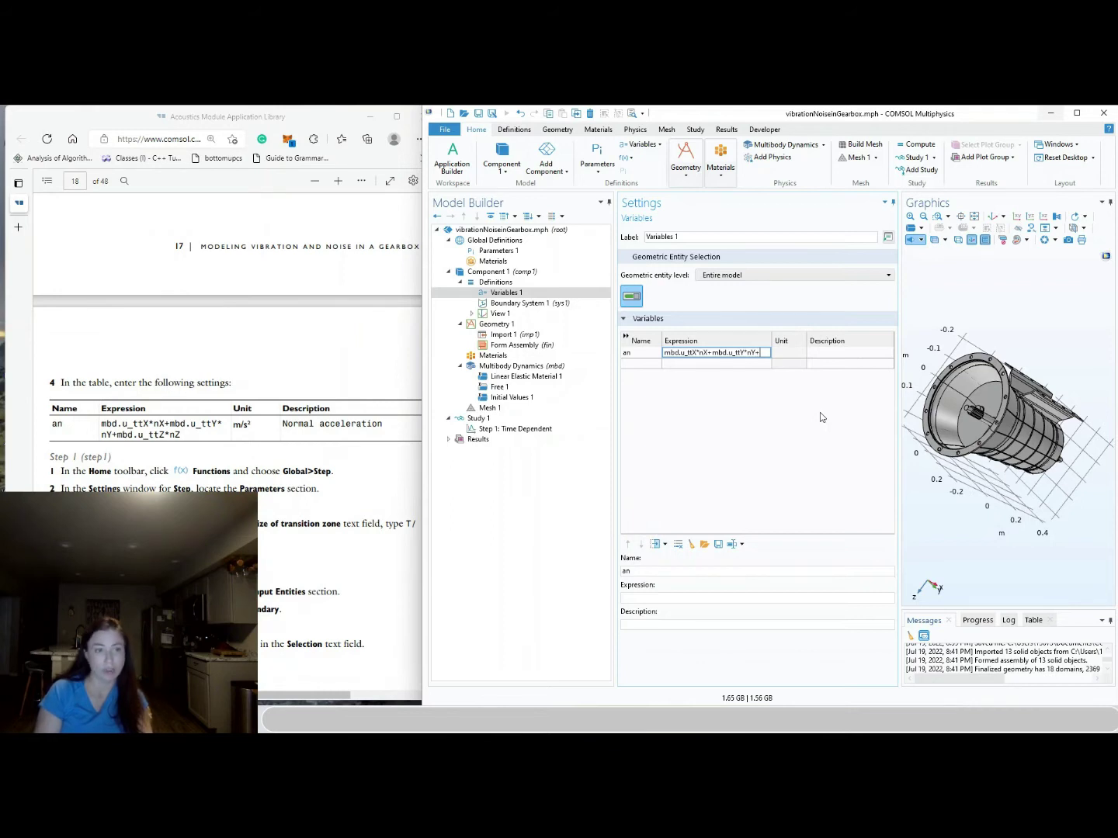
{"action": "type", "text": "mbd.u_"}
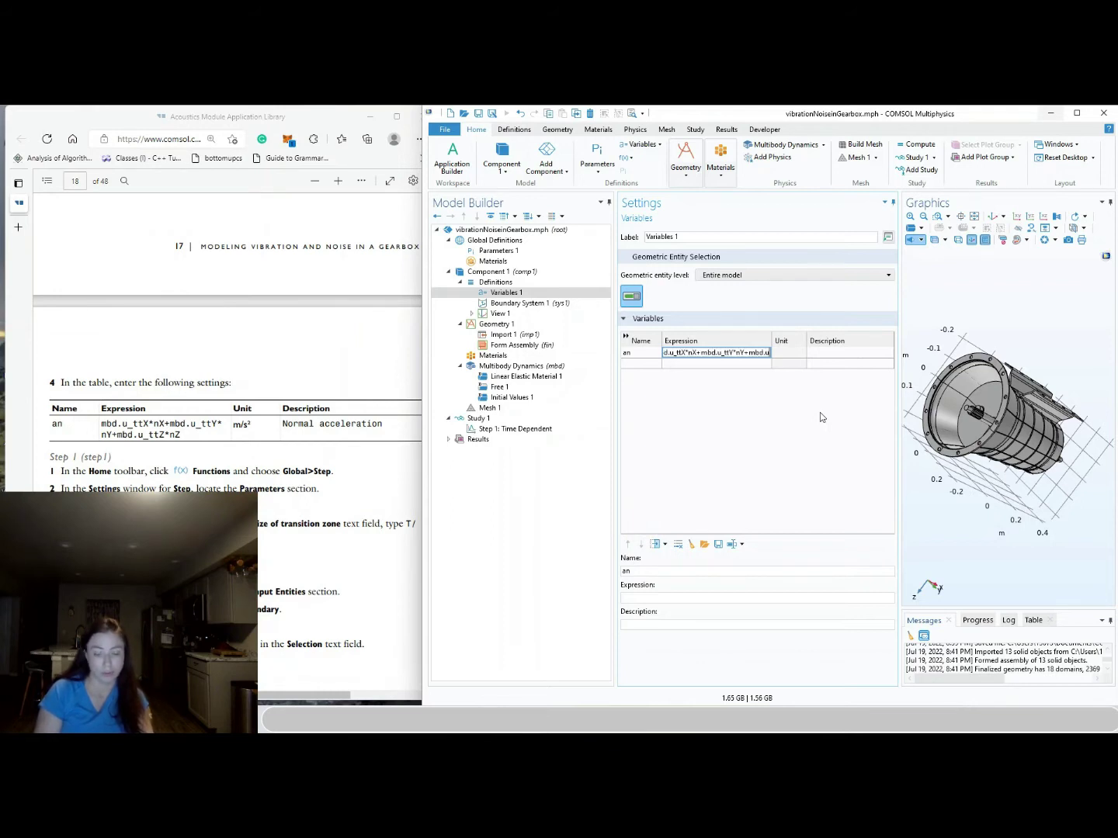
{"action": "type", "text": "tt"}
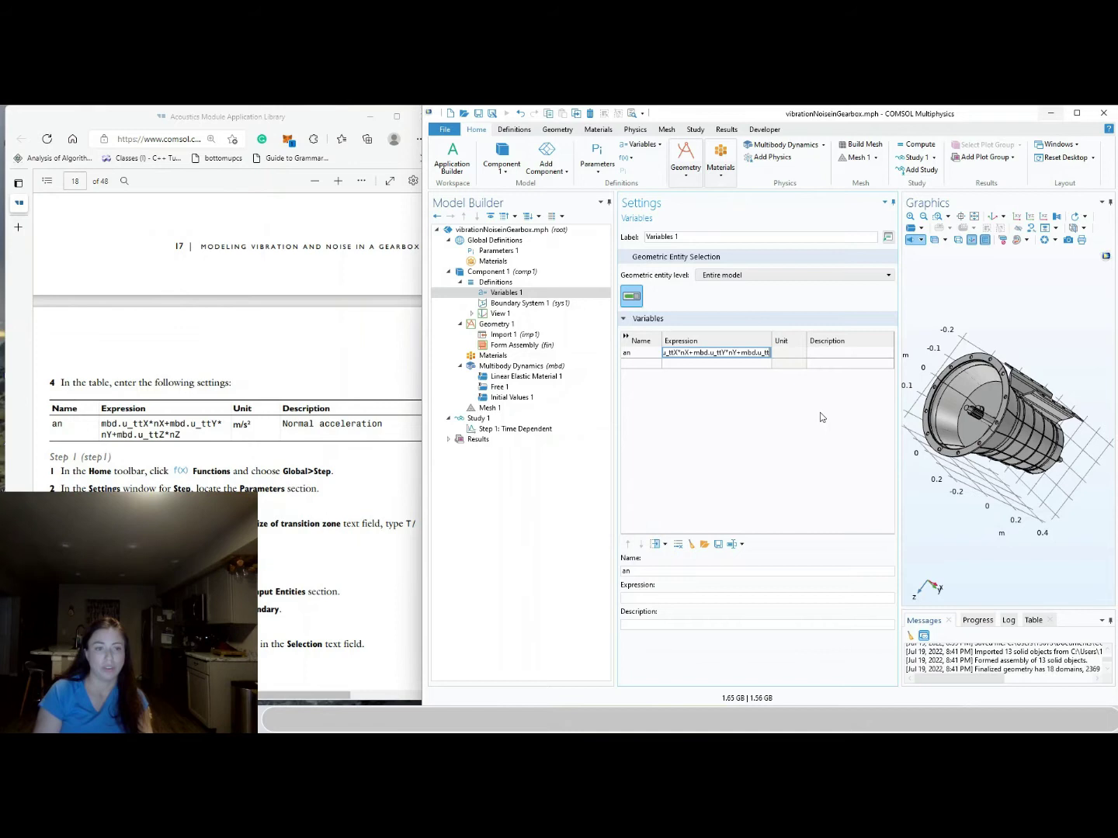
{"action": "type", "text": "Z*nz"}
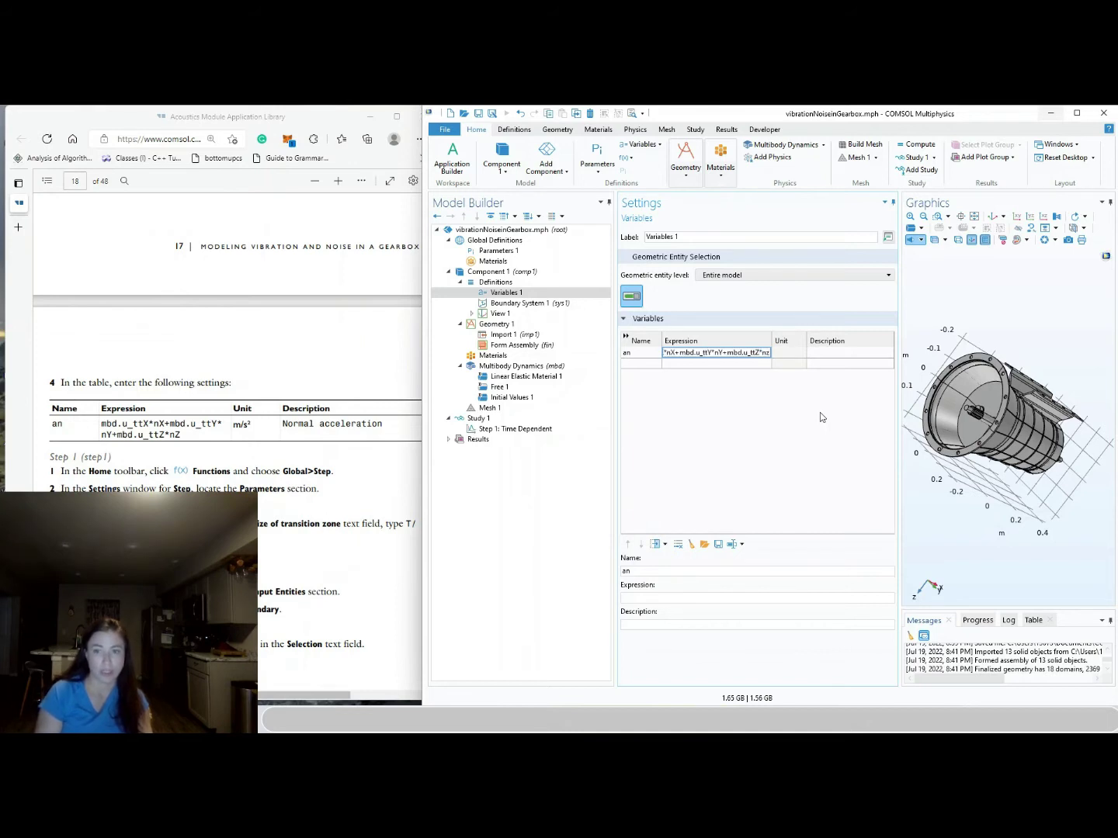
{"action": "key", "text": "BackSpace"}
{"action": "type", "text": "Z"}
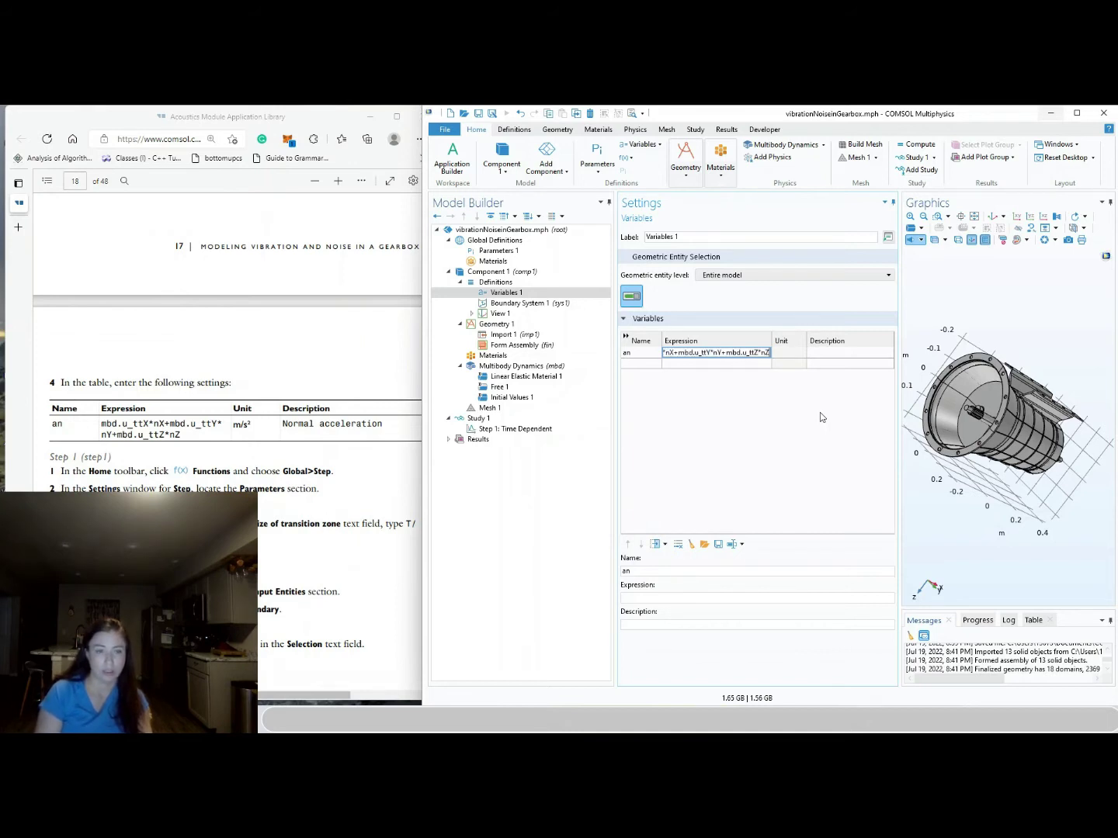
{"action": "key", "text": "Tab"}
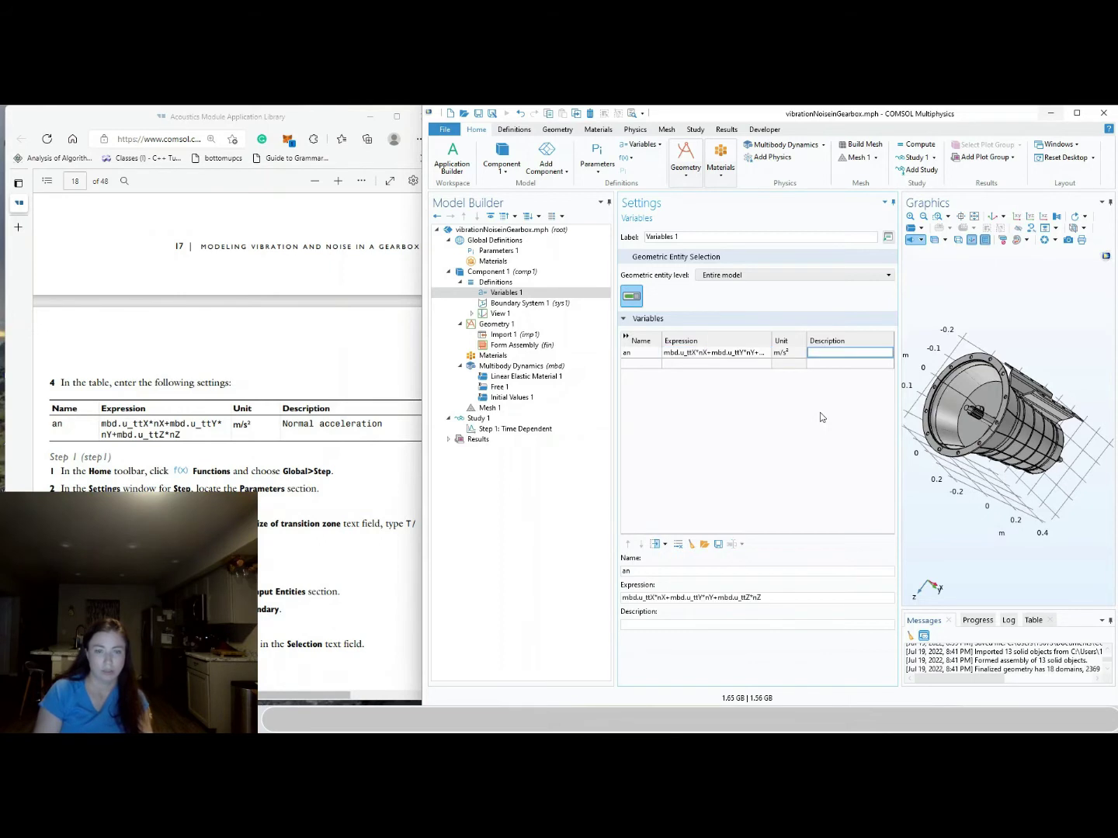
{"action": "type", "text": "normal acceleration"}
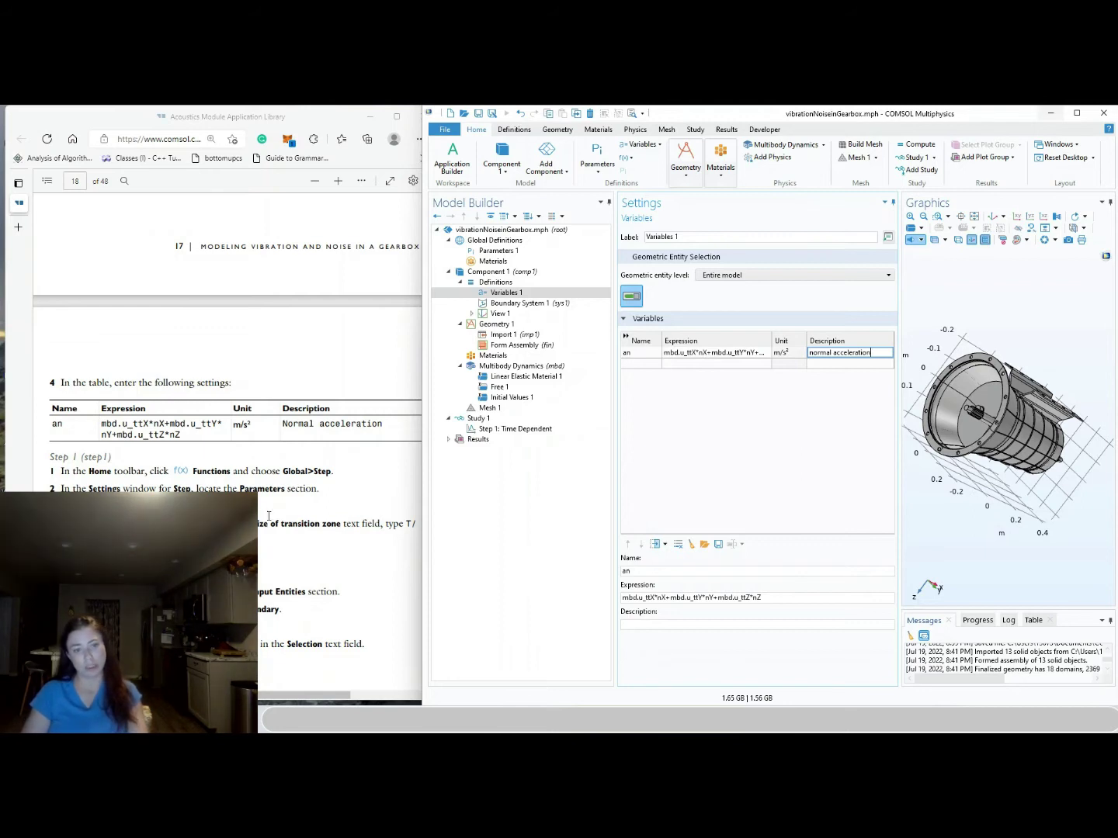
{"action": "left_click", "coordinate": [732, 475]}
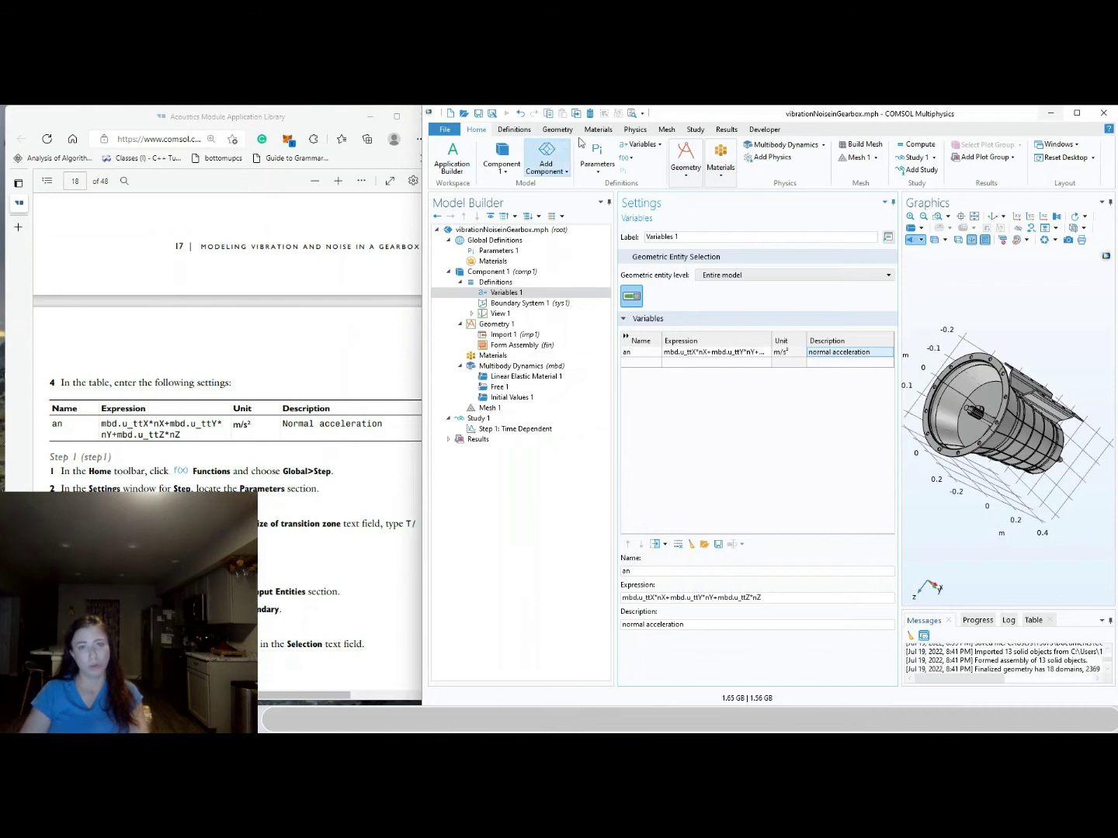
Add a global Step function and set its location to T/40
{"action": "left_click", "coordinate": [627, 158]}
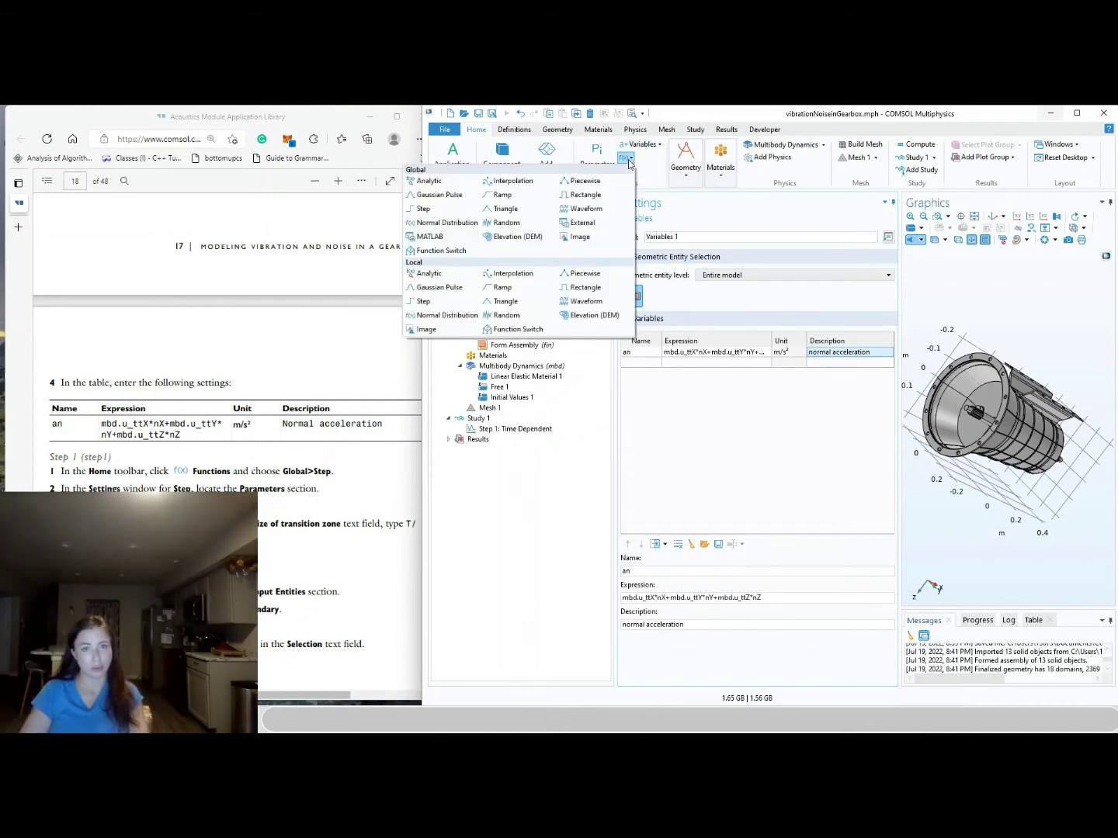
{"action": "left_click", "coordinate": [438, 209]}
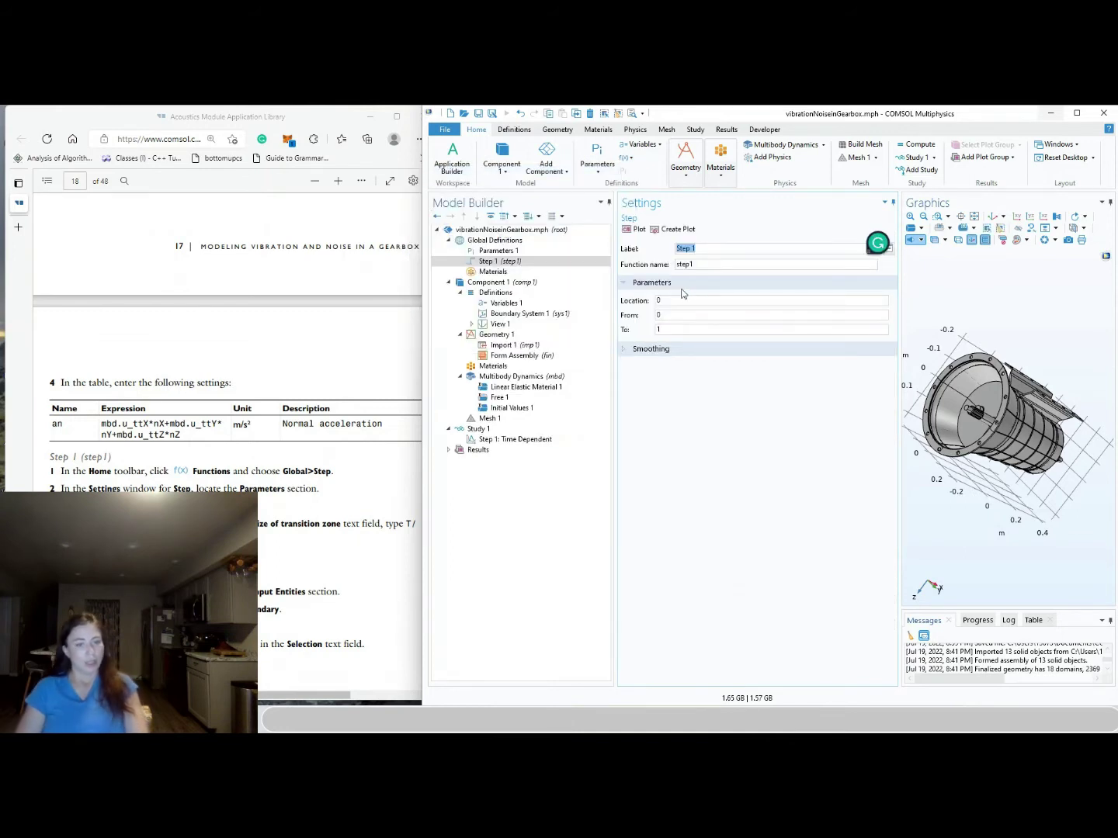
{"action": "left_click", "coordinate": [710, 313]}
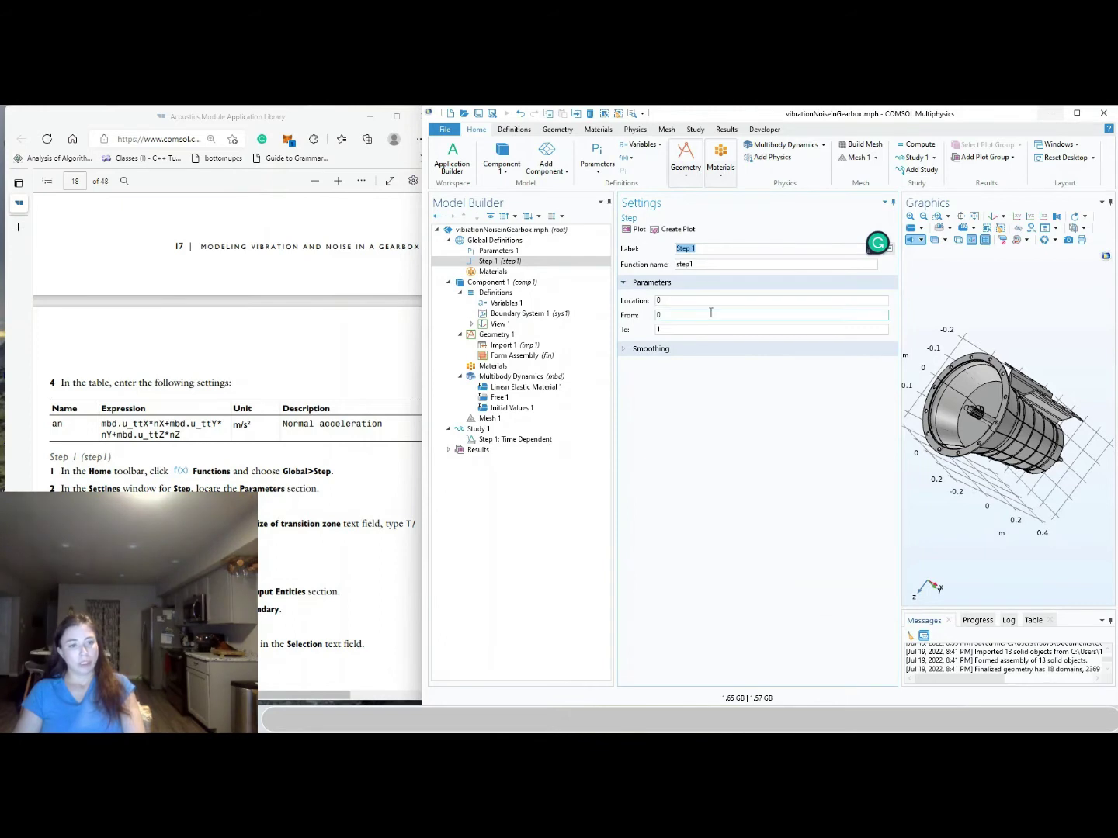
{"action": "key", "text": "shift+Tab"}
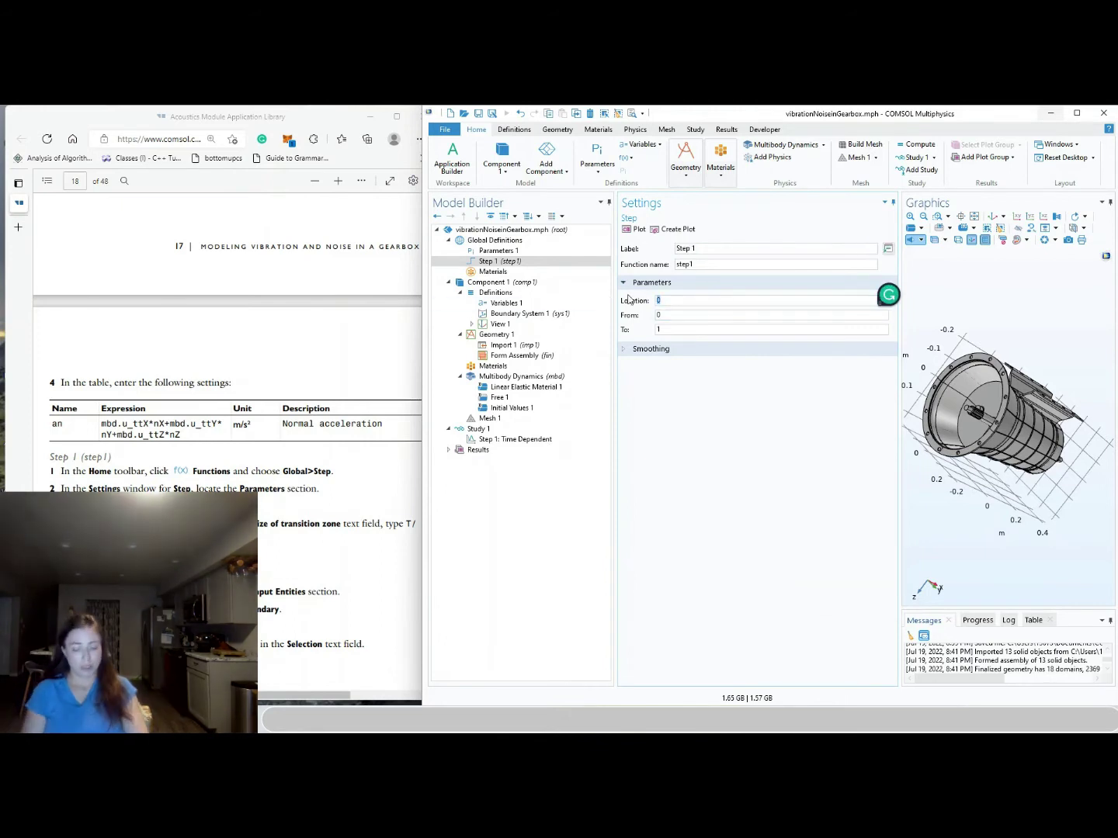
{"action": "type", "text": "T/40"}
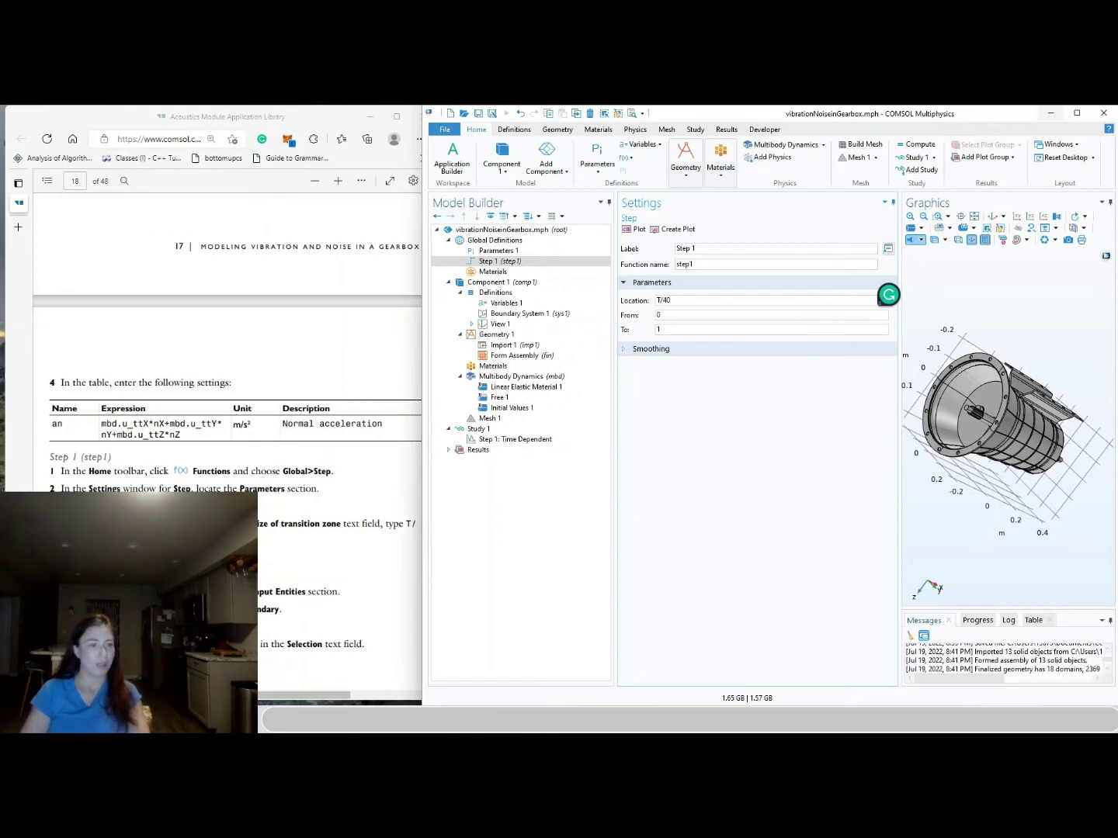
Set the size of the transition zone in the Step 1 smoothing settings to T/20
{"action": "left_click", "coordinate": [639, 350]}
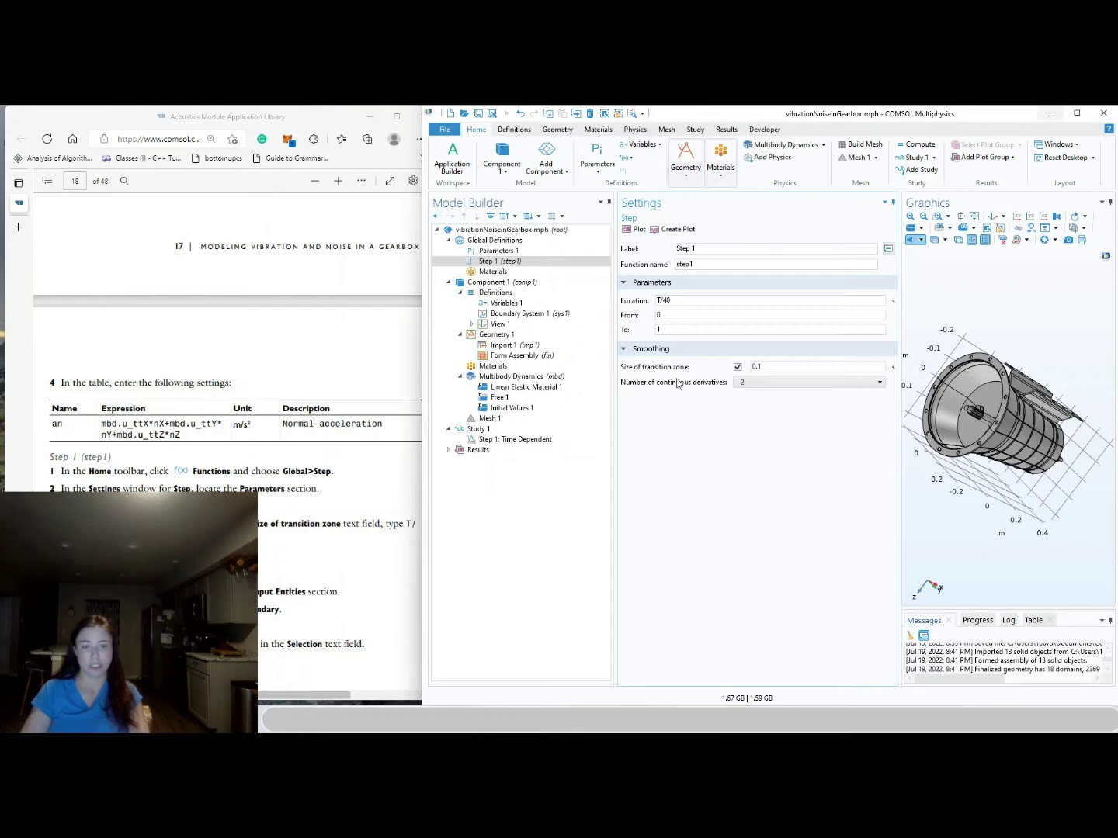
{"action": "left_click", "coordinate": [780, 366]}
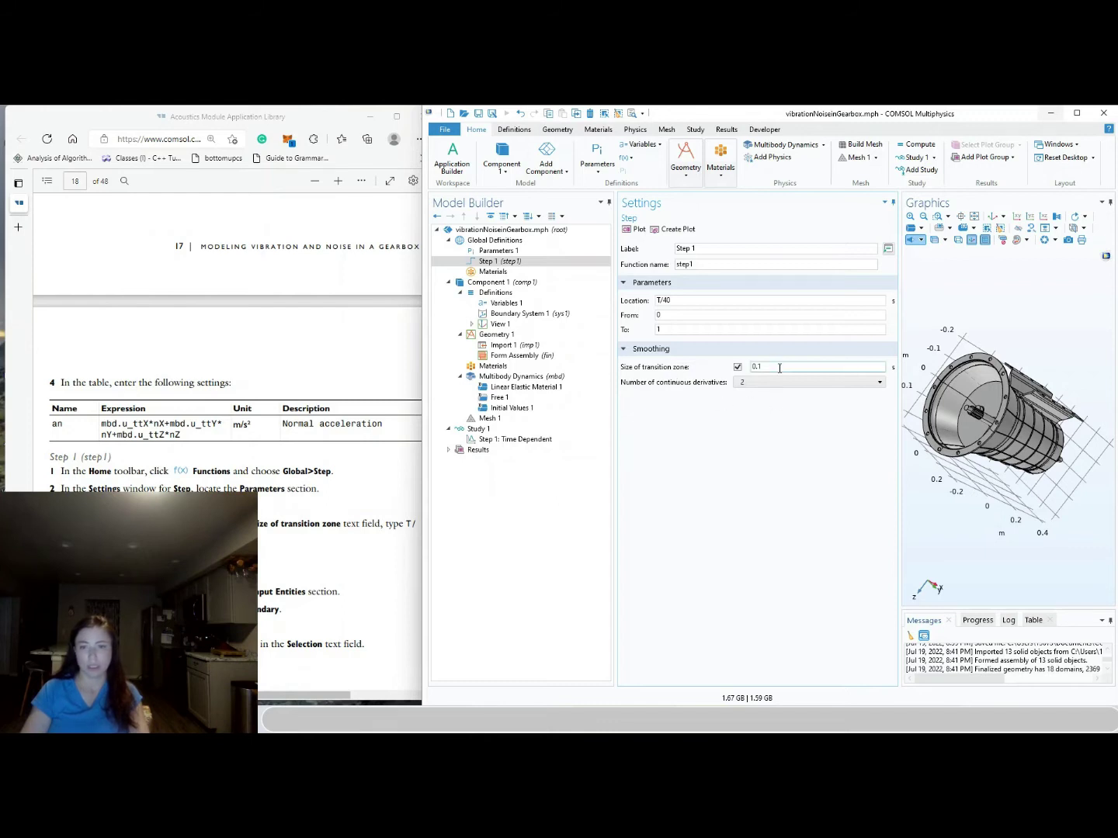
{"action": "key", "text": "BackSpace"}
{"action": "type", "text": "T/20"}
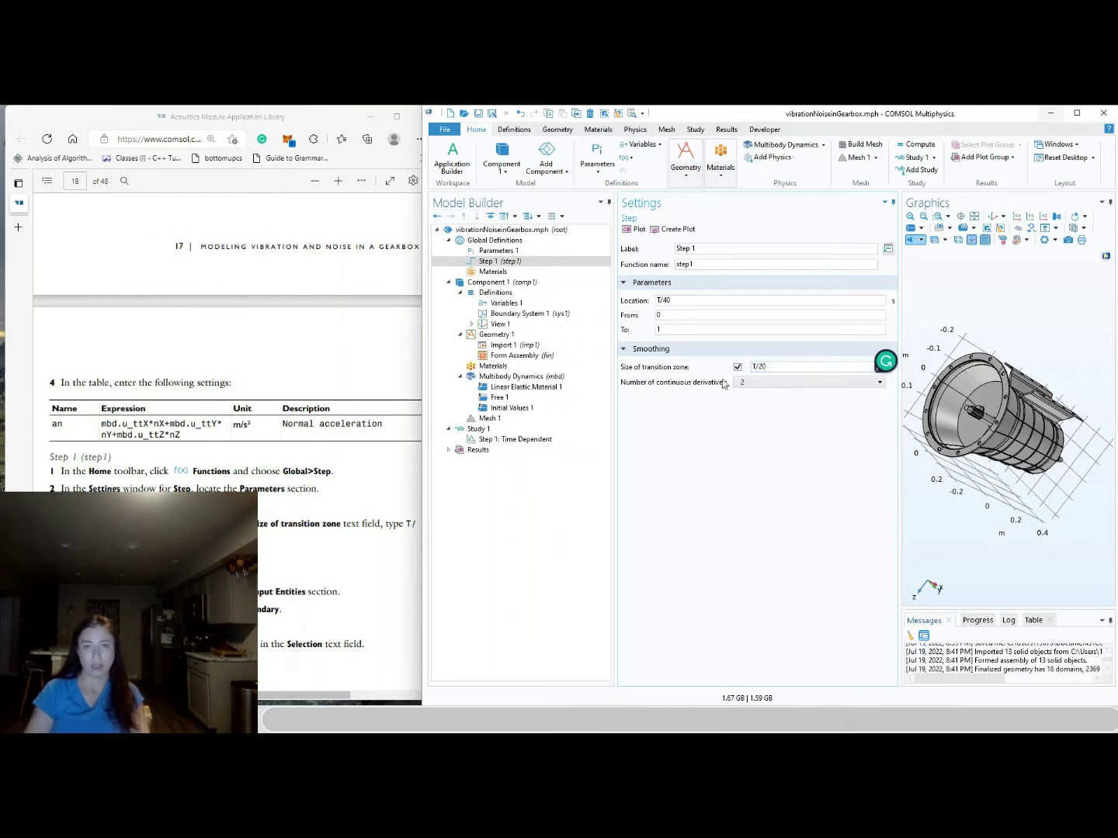
Look up parameter T in Parameters 1, reading its expression and description, and return to the Step 1 function
{"action": "left_click", "coordinate": [520, 252]}
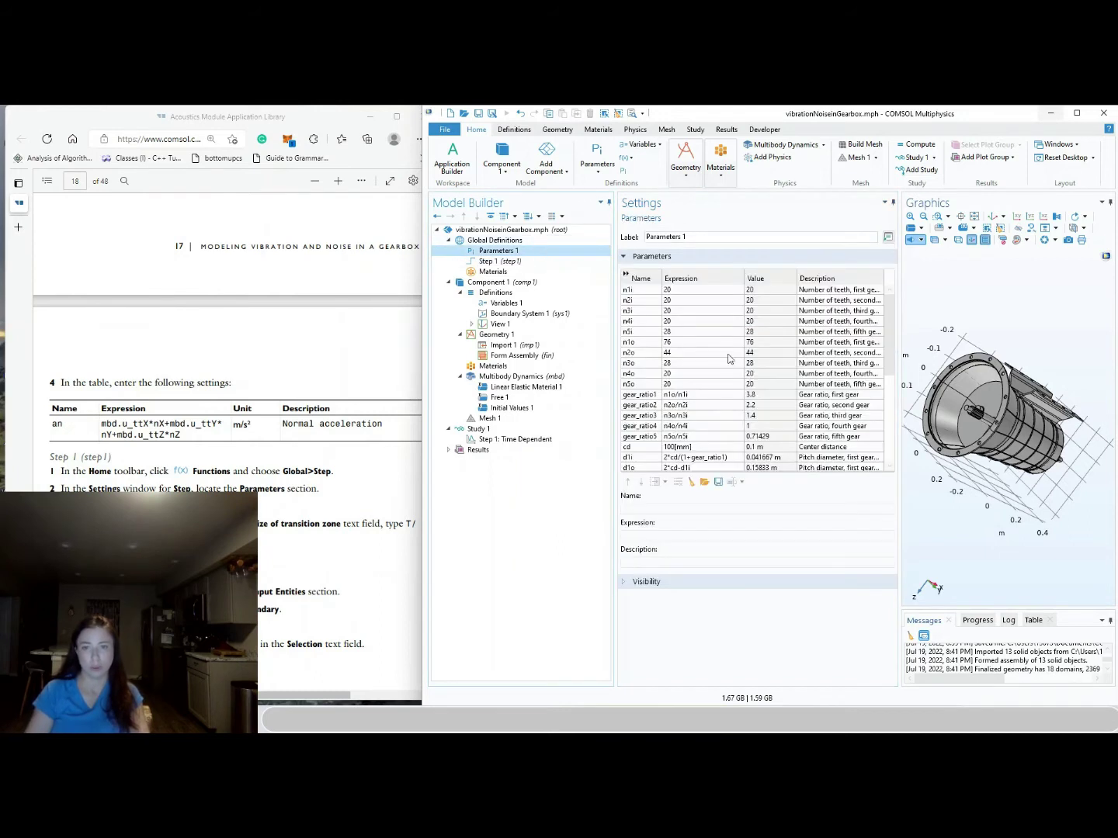
{"action": "left_click_drag", "start_coordinate": [890, 363], "coordinate": [892, 440]}
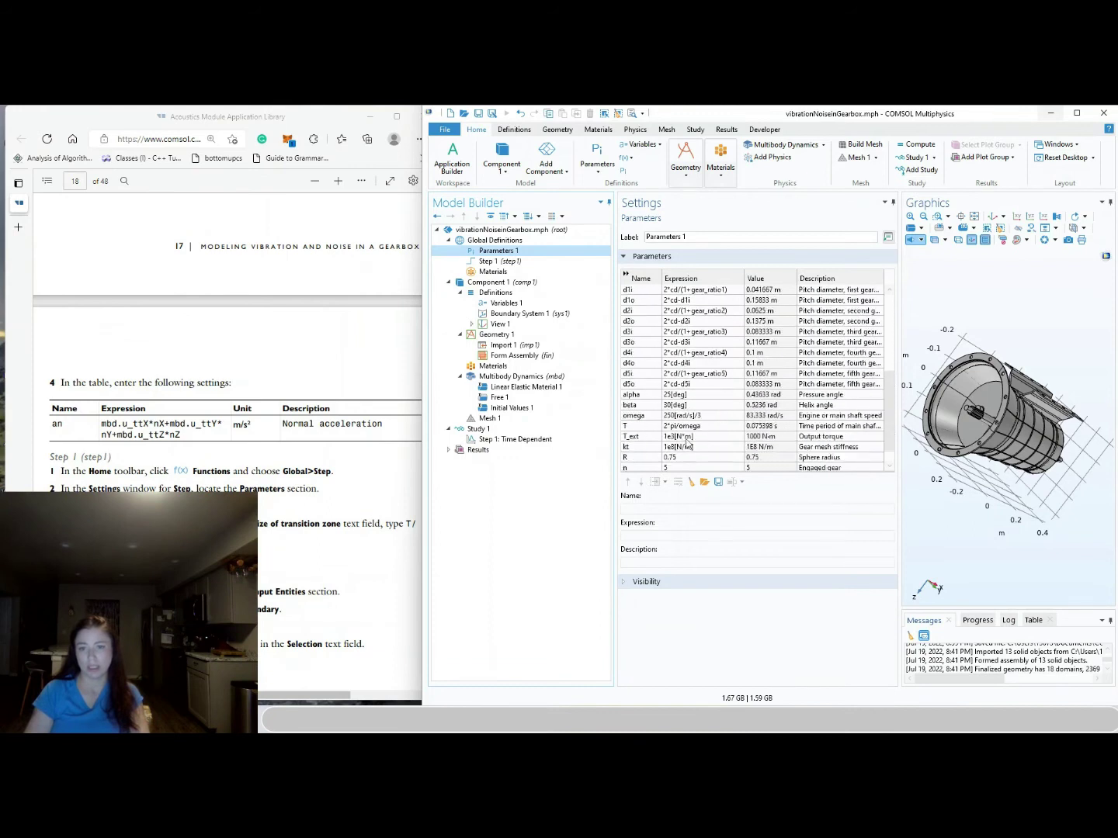
{"action": "scroll", "coordinate": [882, 435], "scroll_direction": "down", "scroll_amount": 1}
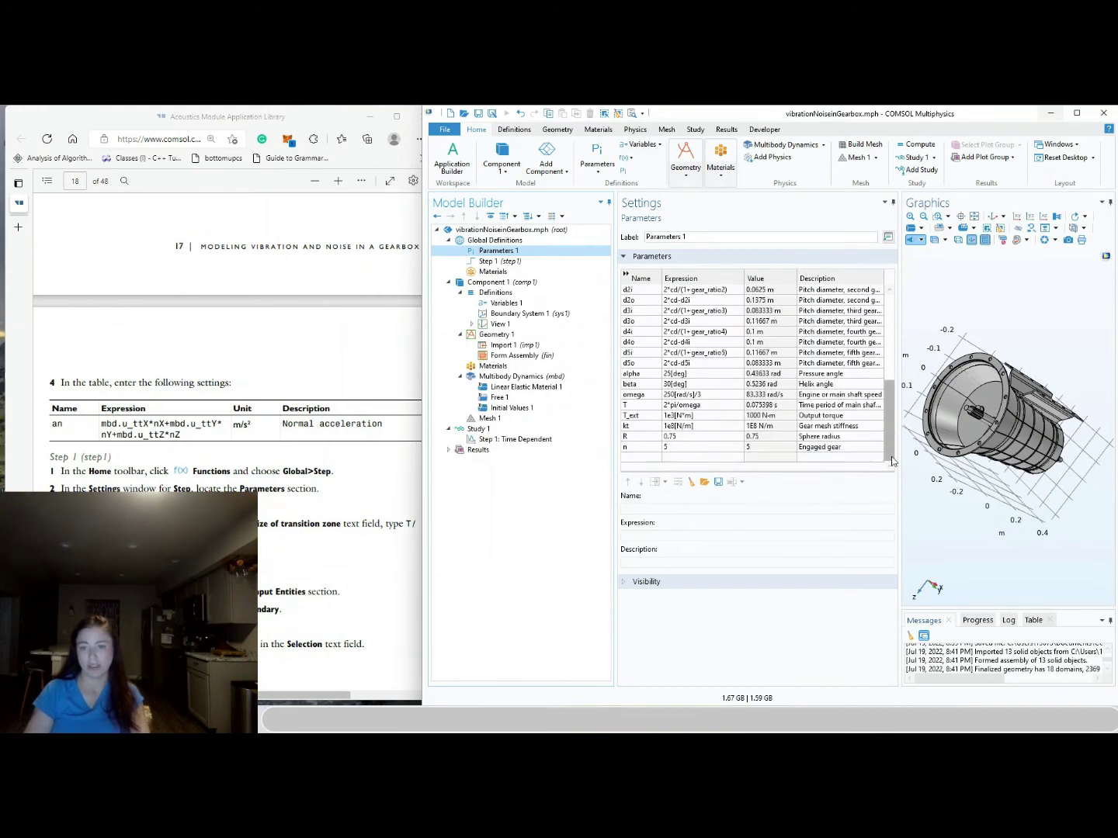
{"action": "left_click", "coordinate": [838, 405]}
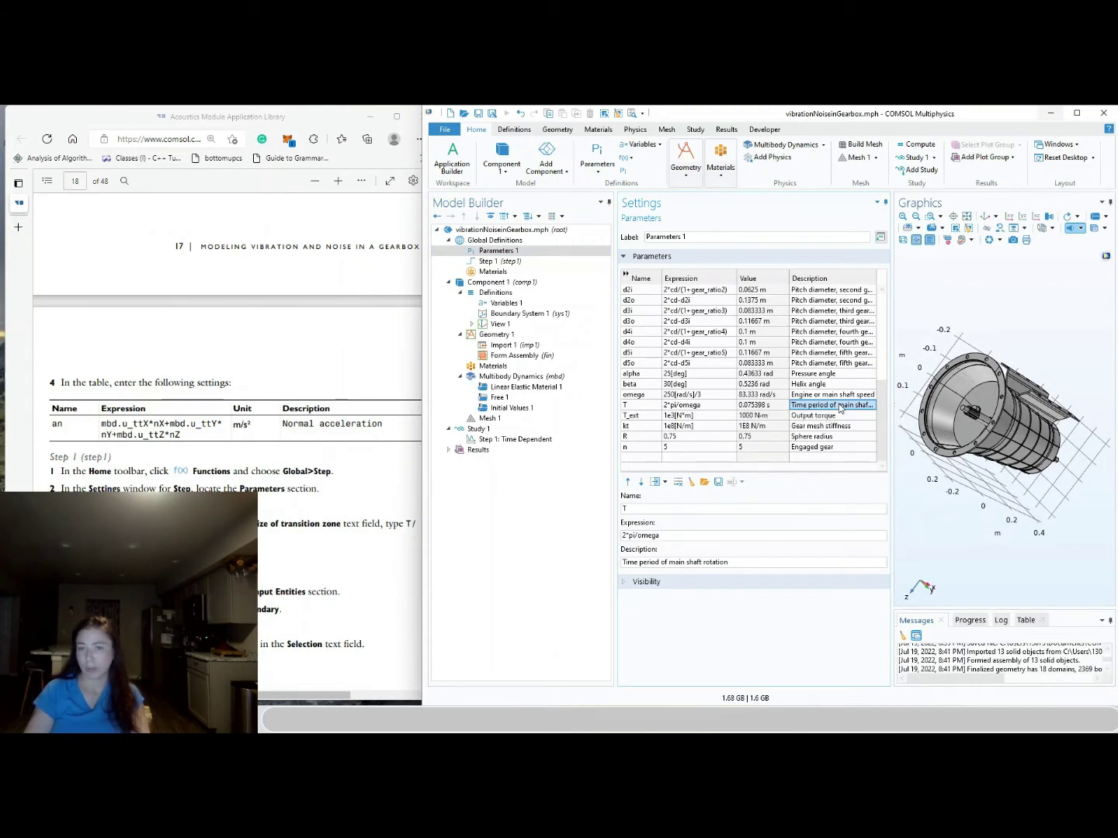
{"action": "scroll", "coordinate": [839, 408], "scroll_direction": "up", "scroll_amount": 6}
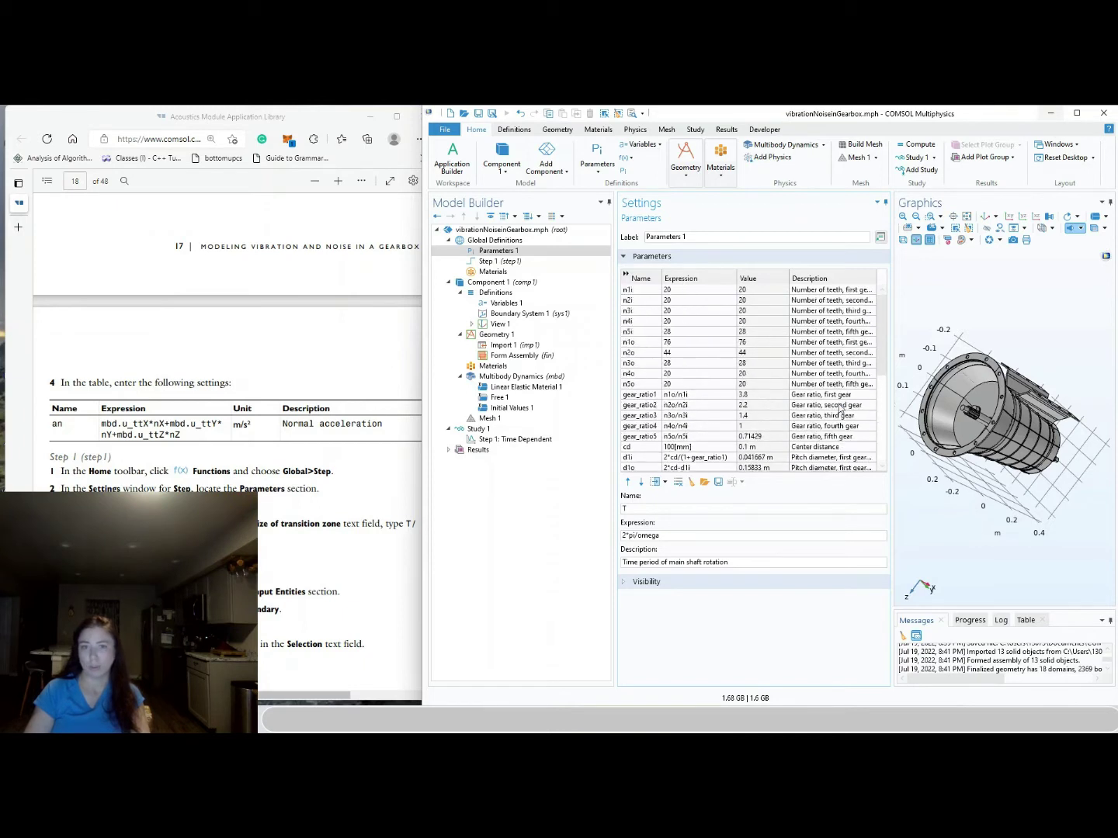
{"action": "scroll", "coordinate": [695, 379], "scroll_direction": "down", "scroll_amount": 6}
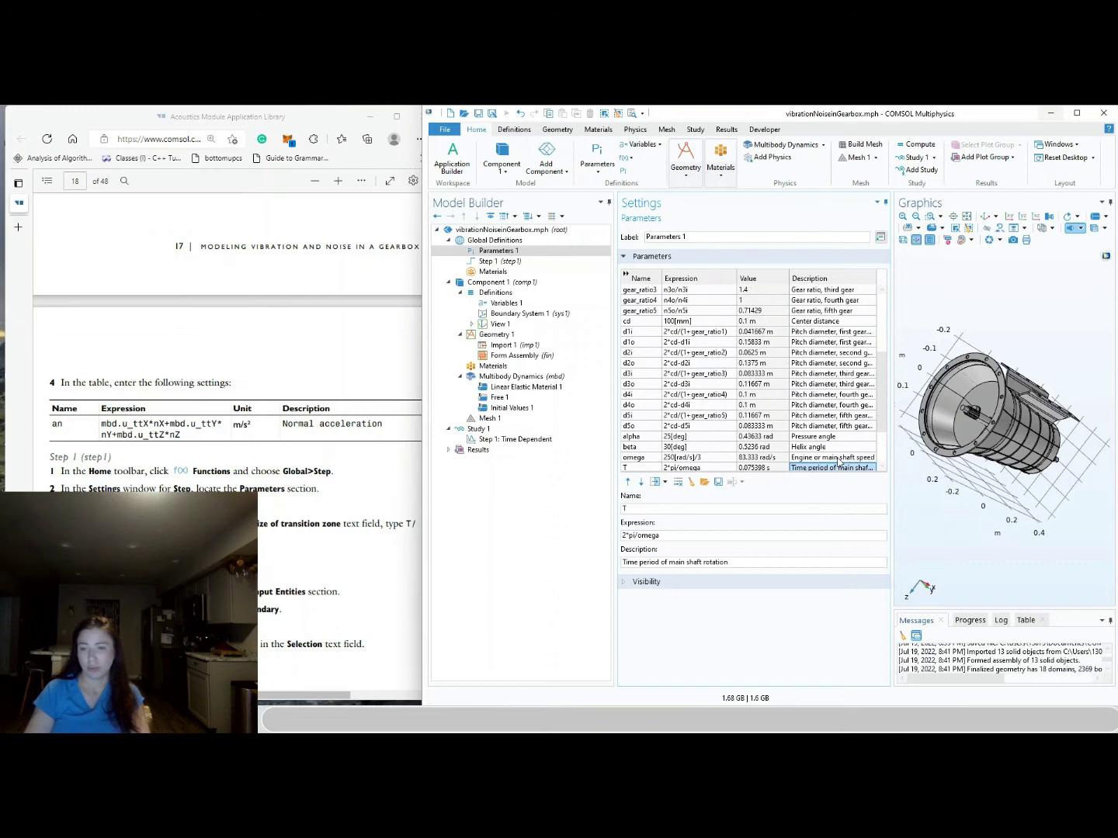
{"action": "scroll", "coordinate": [839, 462], "scroll_direction": "down", "scroll_amount": 3}
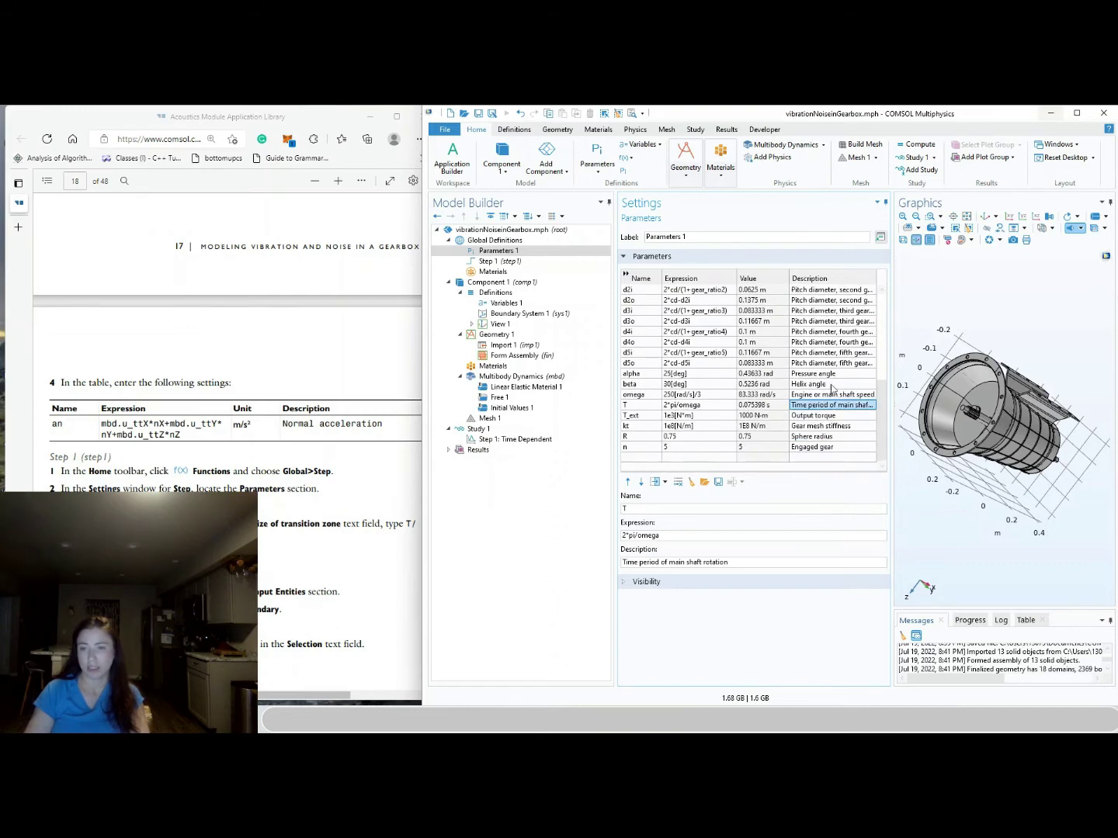
{"action": "left_click", "coordinate": [489, 261]}
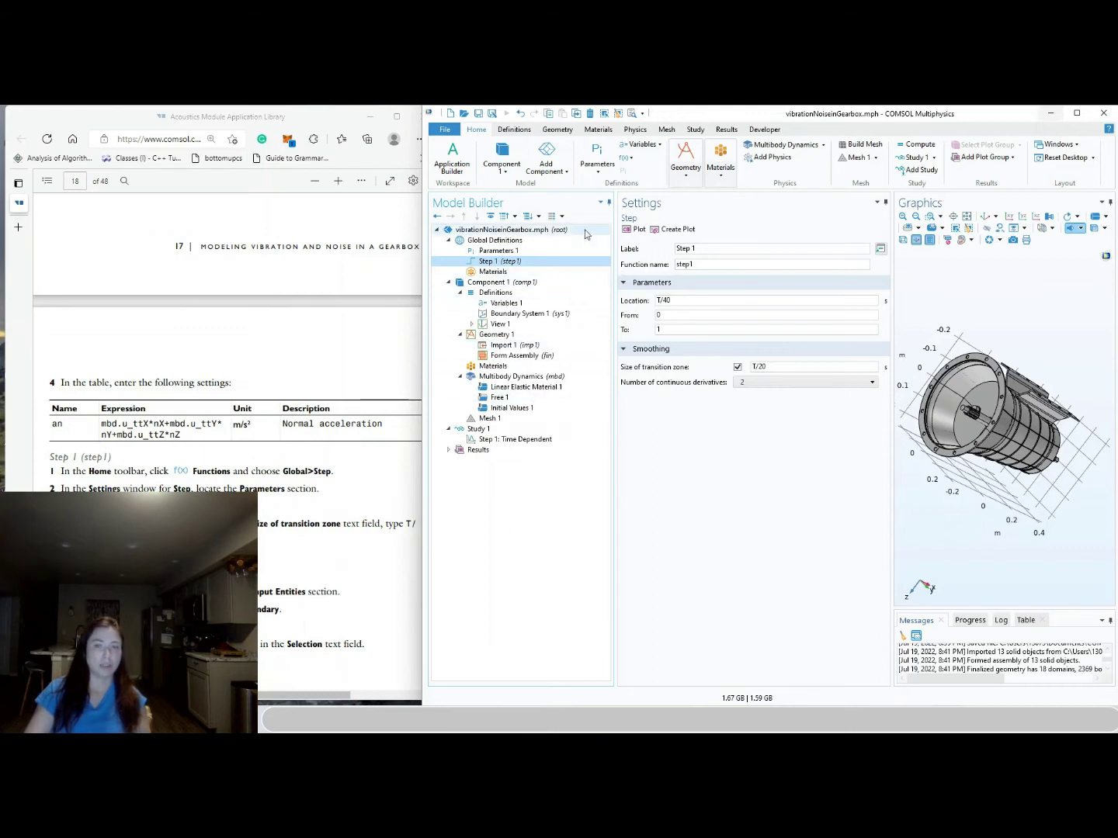
Review the Step 1 location, From and To values and smoothing options against the tutorial instructions
{"action": "left_click", "coordinate": [491, 284]}
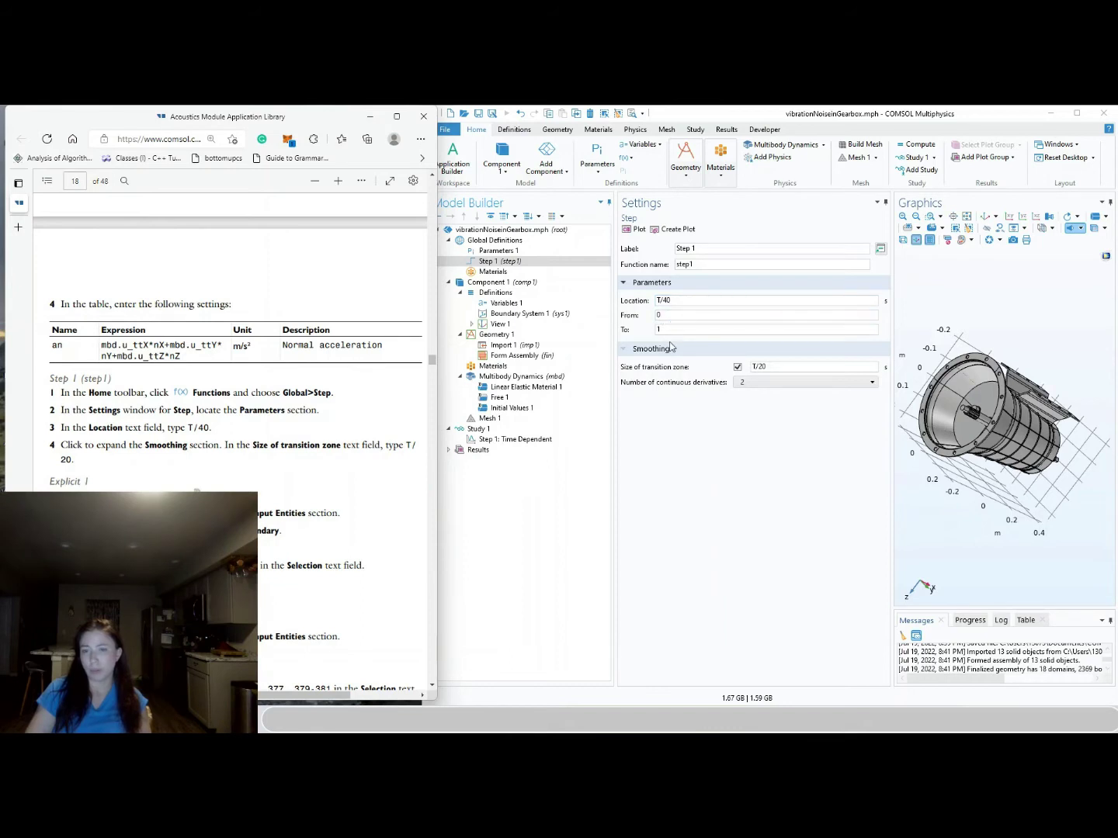
{"action": "left_click", "coordinate": [658, 302]}
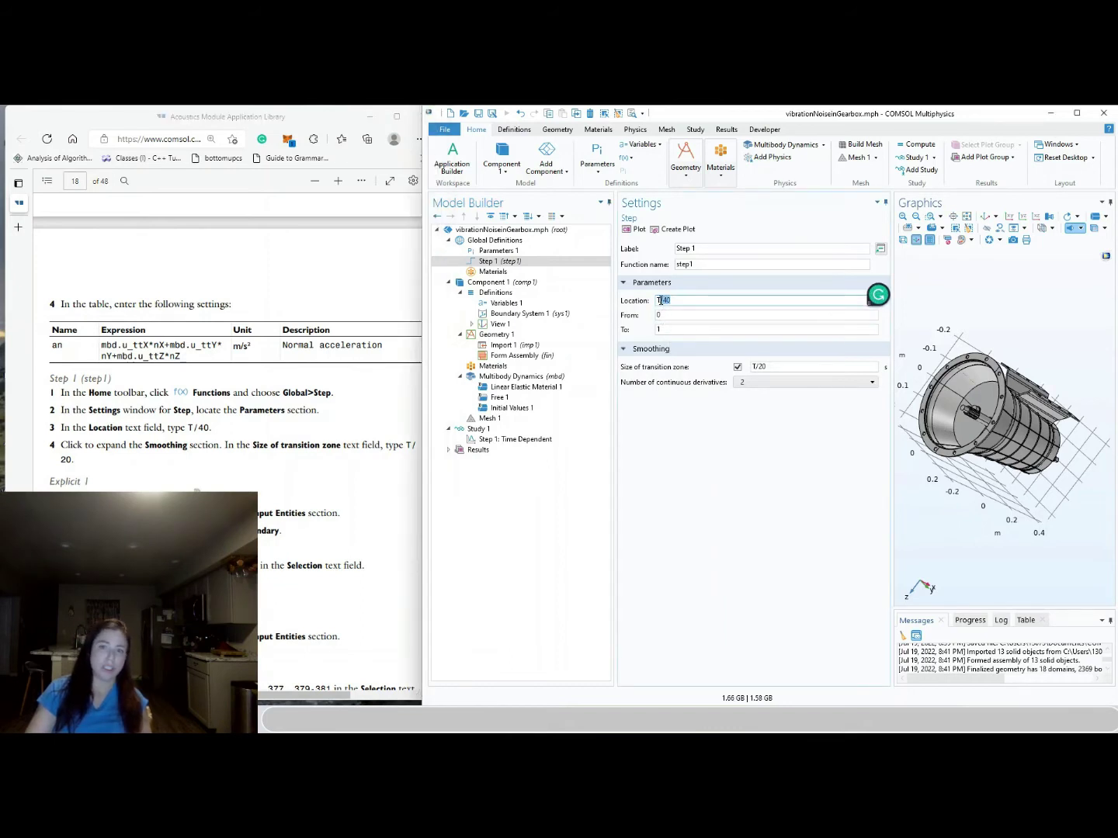
{"action": "left_click", "coordinate": [659, 300]}
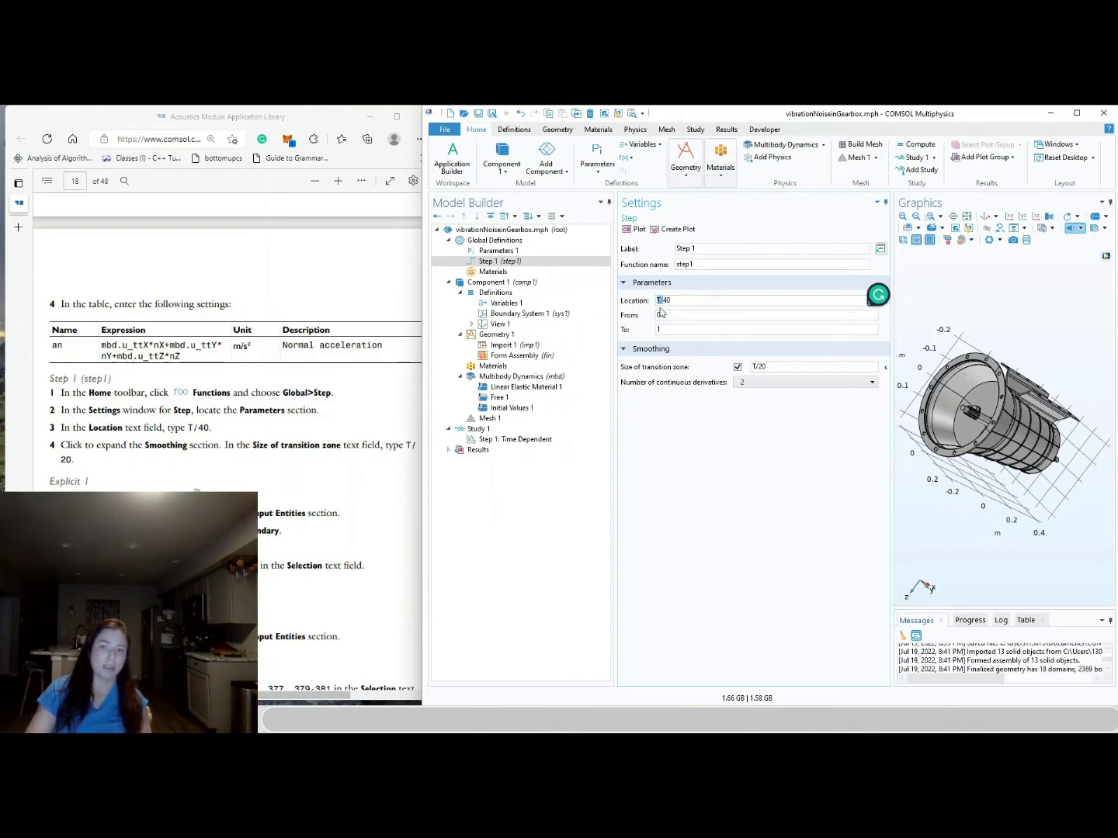
{"action": "left_click", "coordinate": [662, 314]}
{"action": "left_click", "coordinate": [672, 301]}
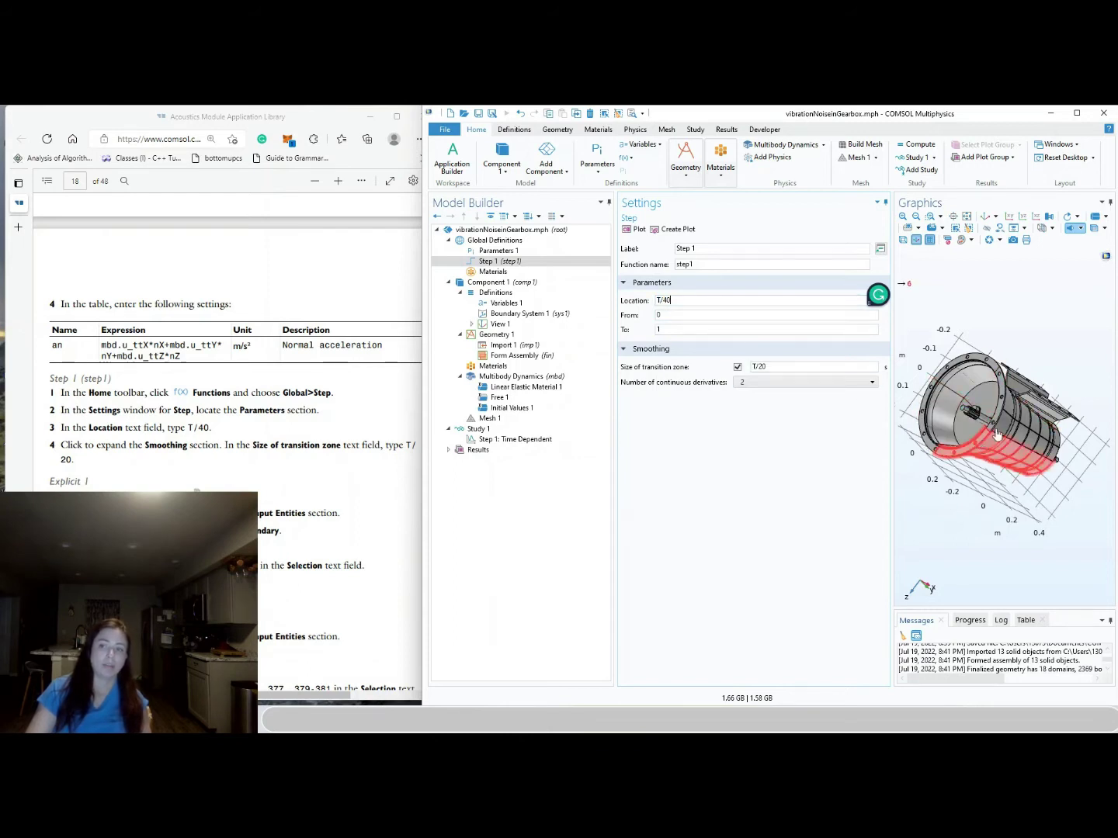
{"action": "double_click", "coordinate": [666, 301]}
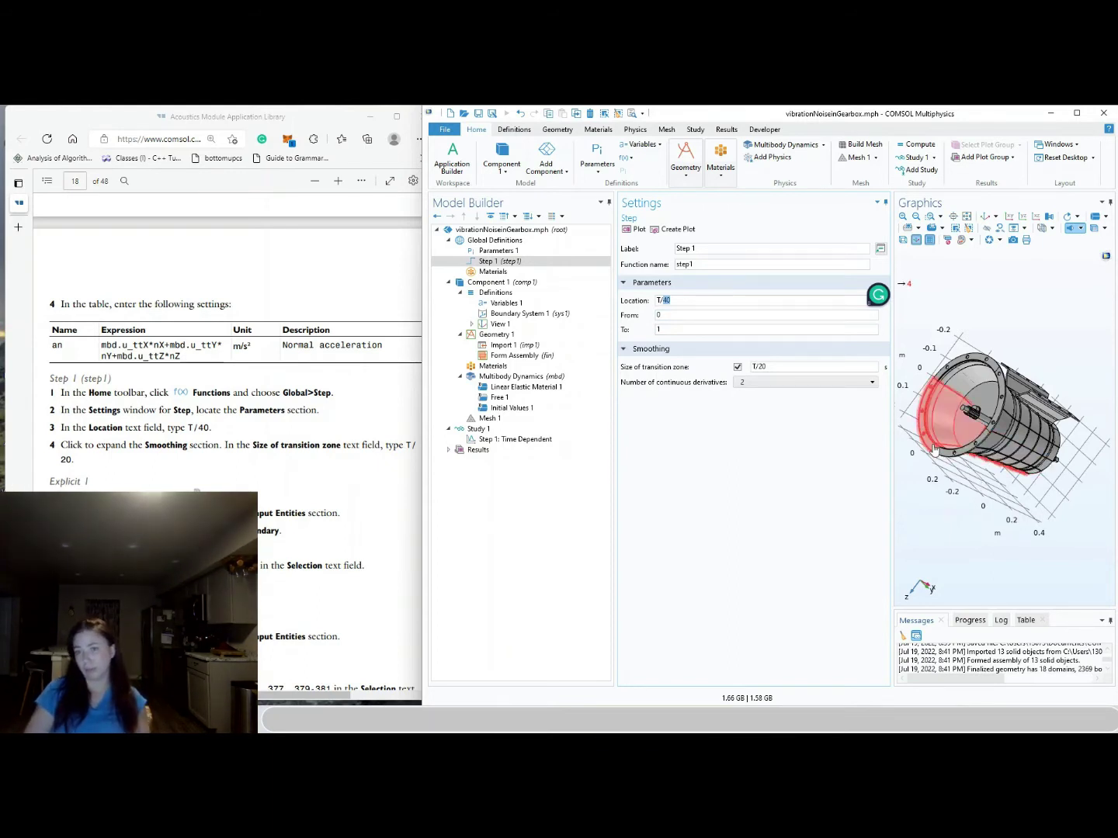
{"action": "type", "text": "40"}
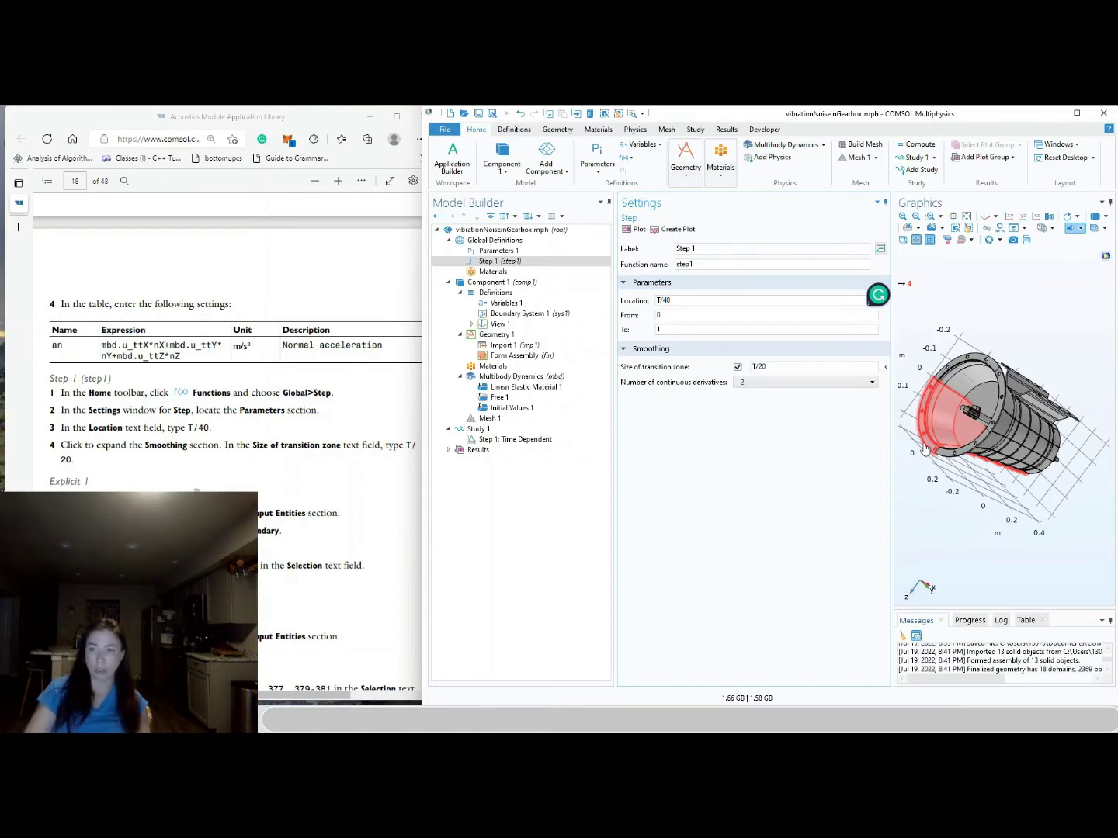
{"action": "left_click", "coordinate": [663, 316]}
{"action": "key", "text": "Tab"}
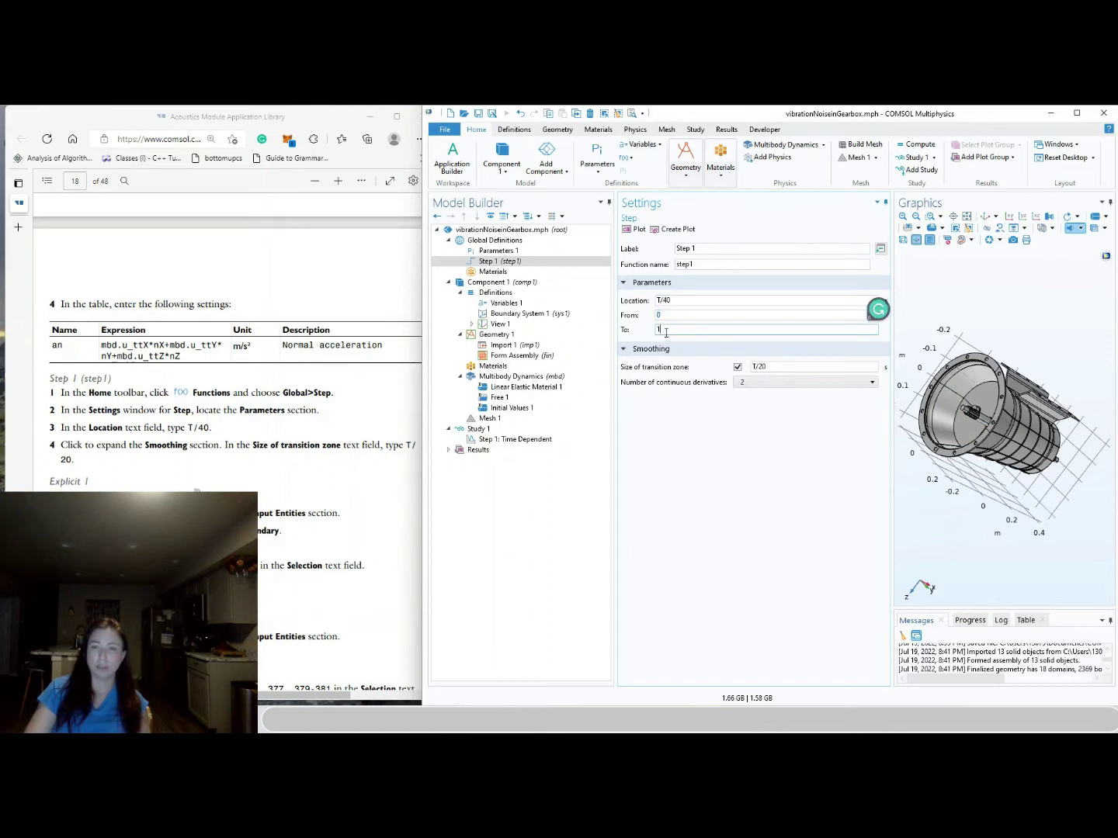
{"action": "left_click", "coordinate": [724, 433]}
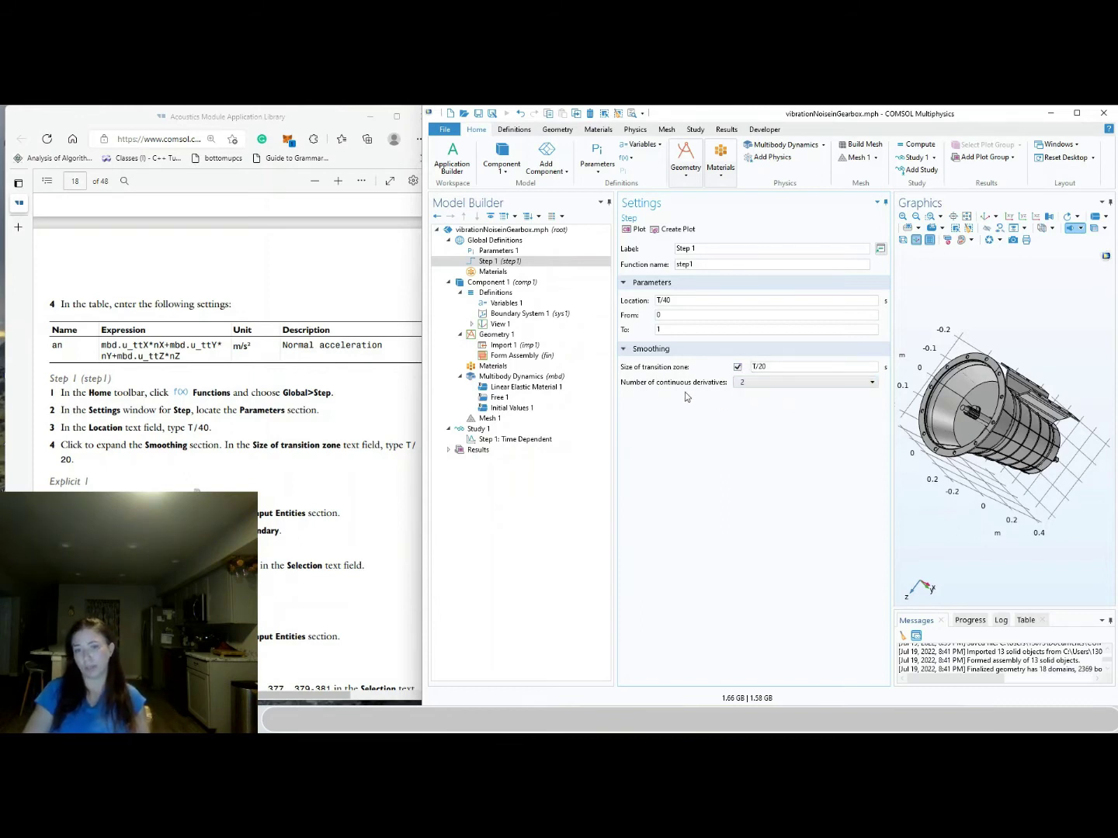
{"action": "left_click", "coordinate": [780, 381]}
{"action": "left_click", "coordinate": [780, 404]}
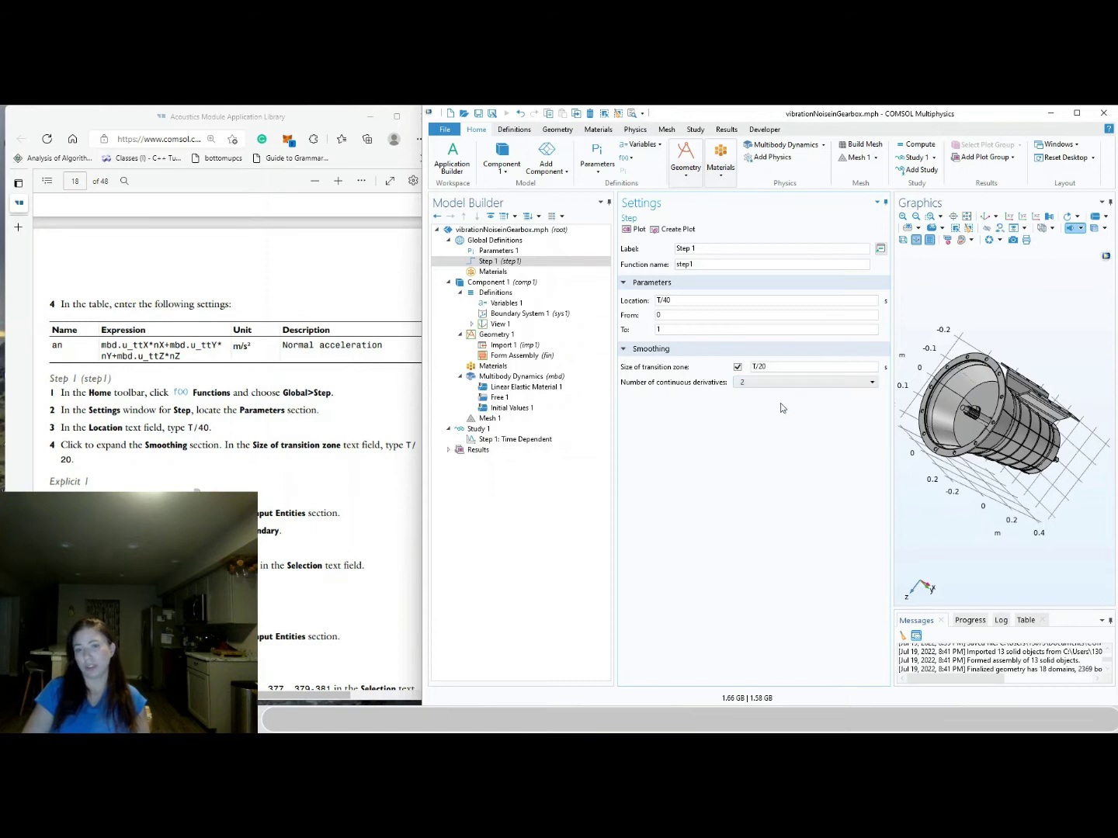
Add an Explicit selection under the Component 1 Definitions and set its geometric entity level to Boundary
{"action": "left_click", "coordinate": [368, 485]}
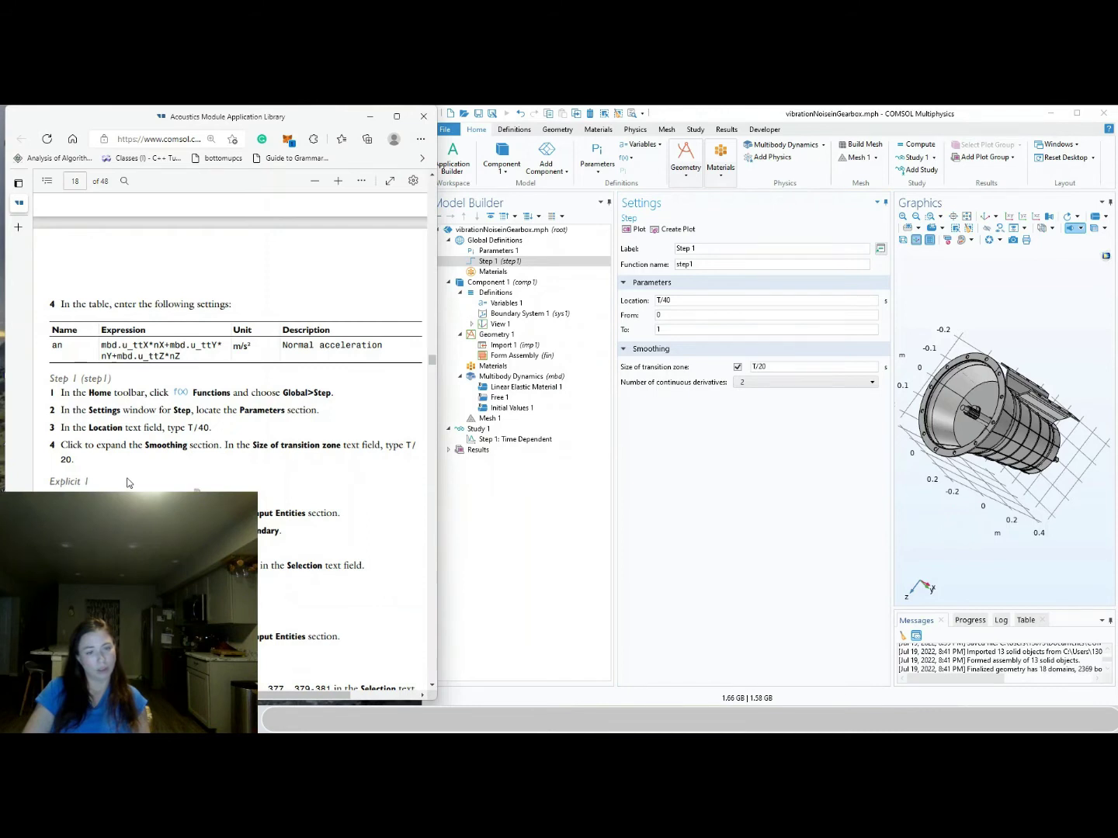
{"action": "scroll", "coordinate": [128, 482], "scroll_direction": "down", "scroll_amount": 3}
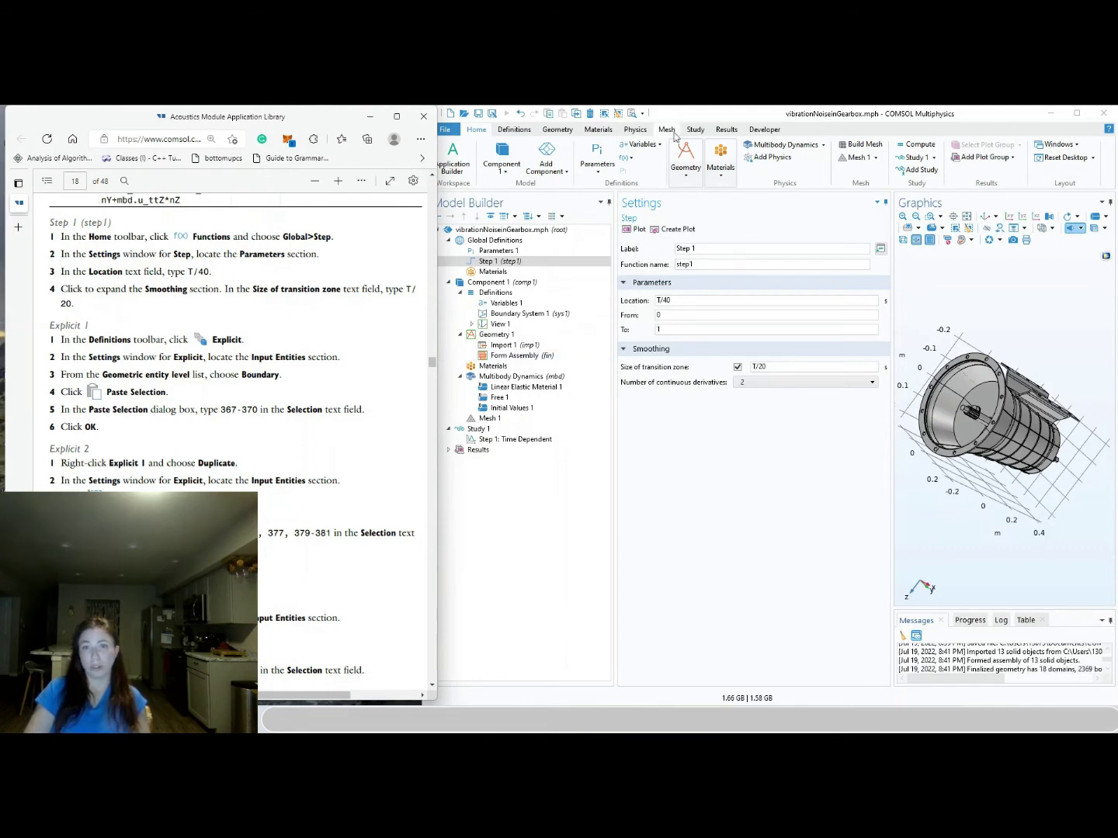
{"action": "left_click", "coordinate": [518, 132]}
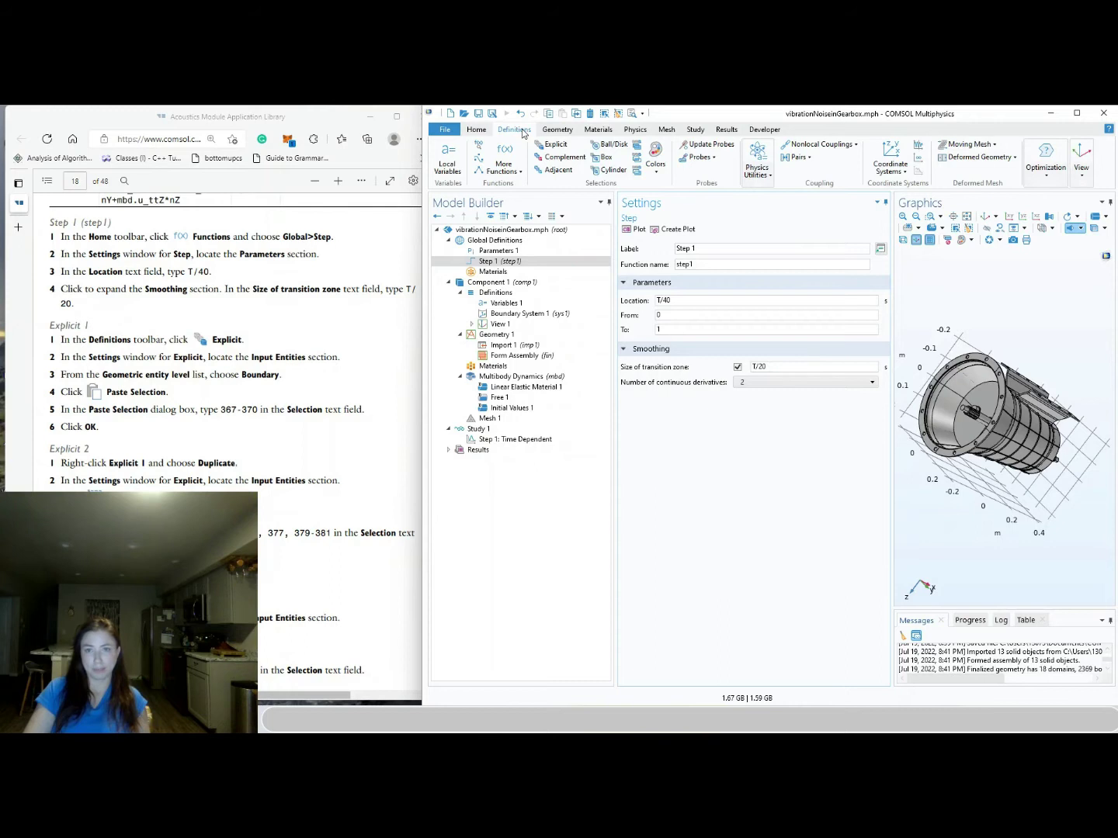
{"action": "left_click", "coordinate": [546, 145]}
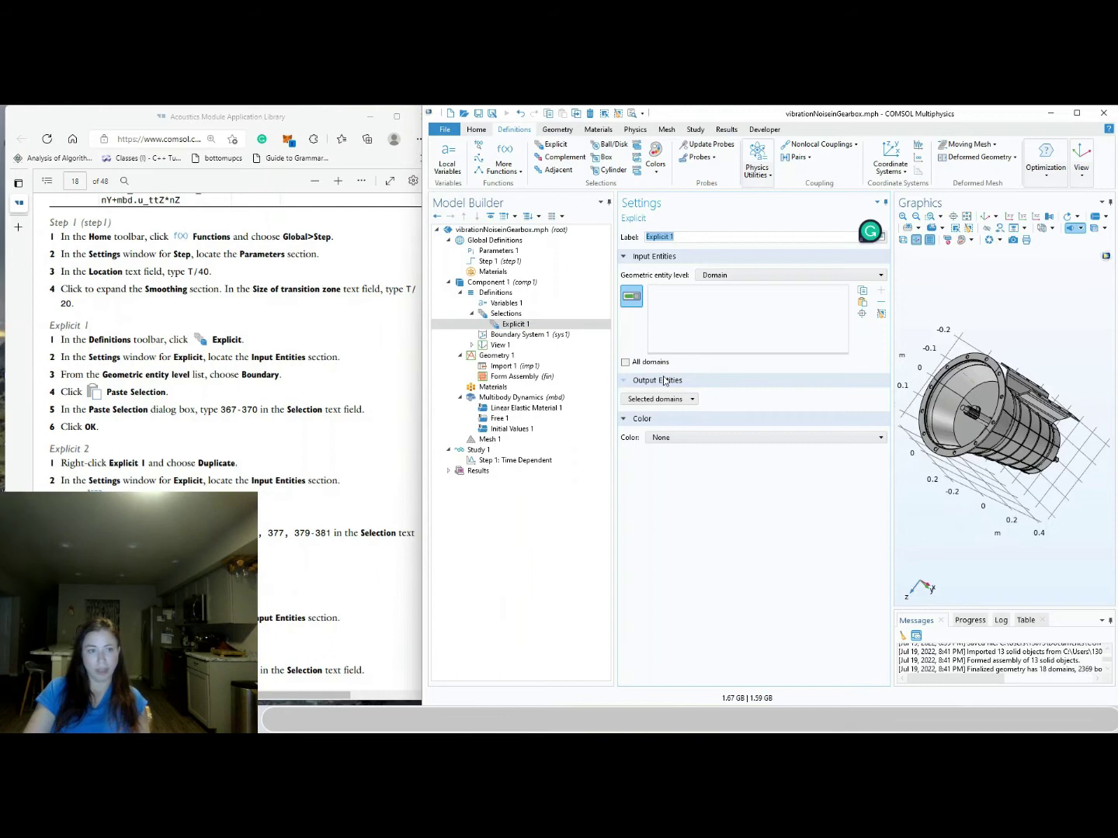
{"action": "left_click", "coordinate": [721, 275]}
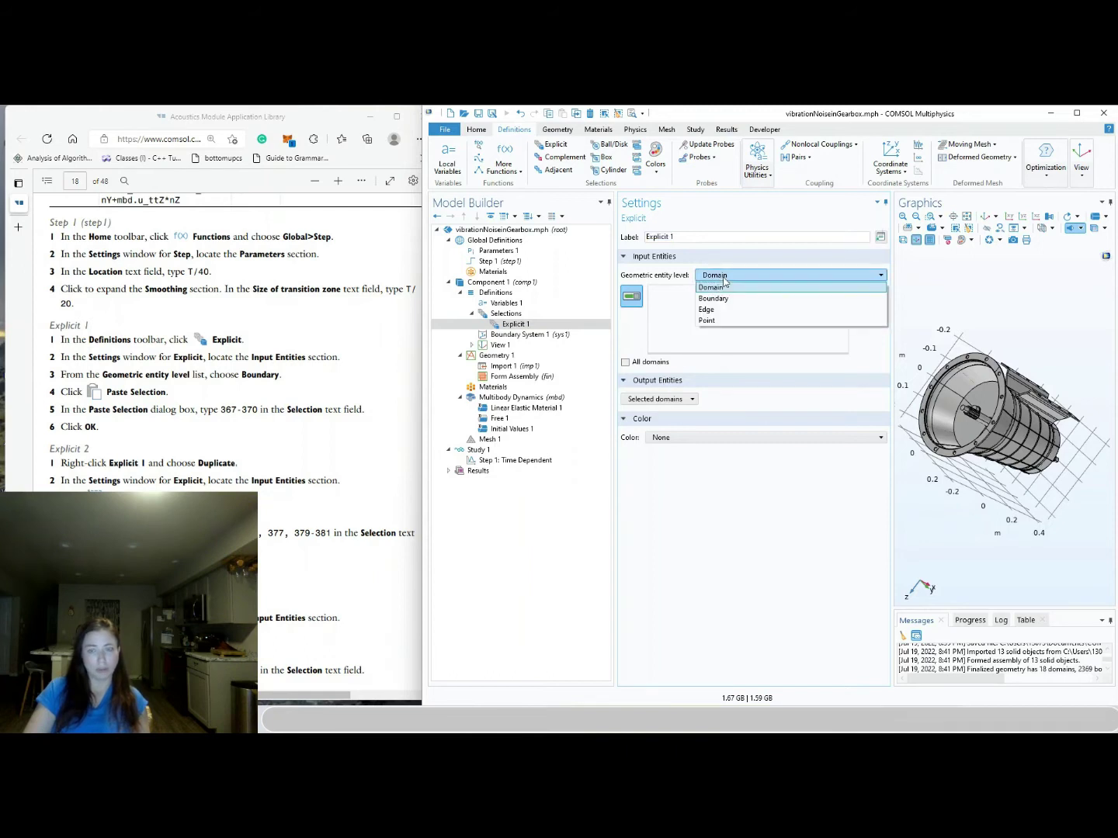
{"action": "left_click", "coordinate": [724, 295]}
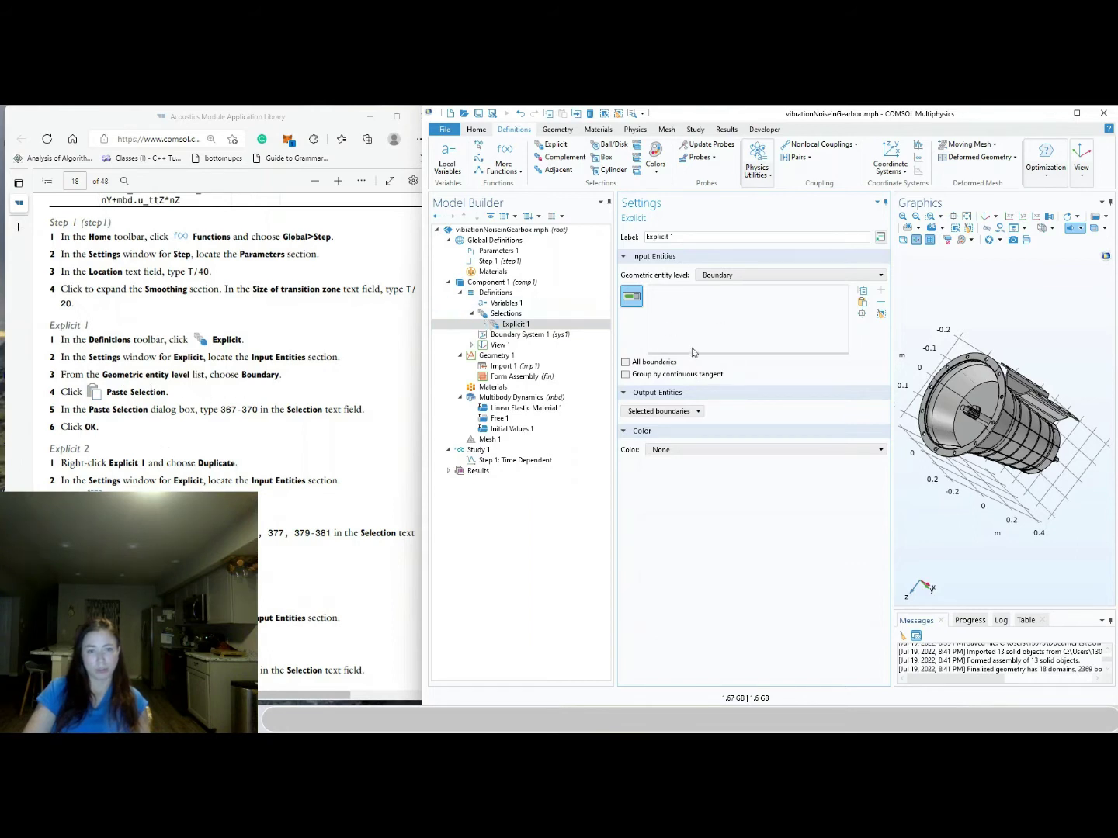
Paste boundaries 367-370 into the Explicit 1 selection and bring up the tutorial's Explicit 2 instructions
{"action": "left_click", "coordinate": [863, 303]}
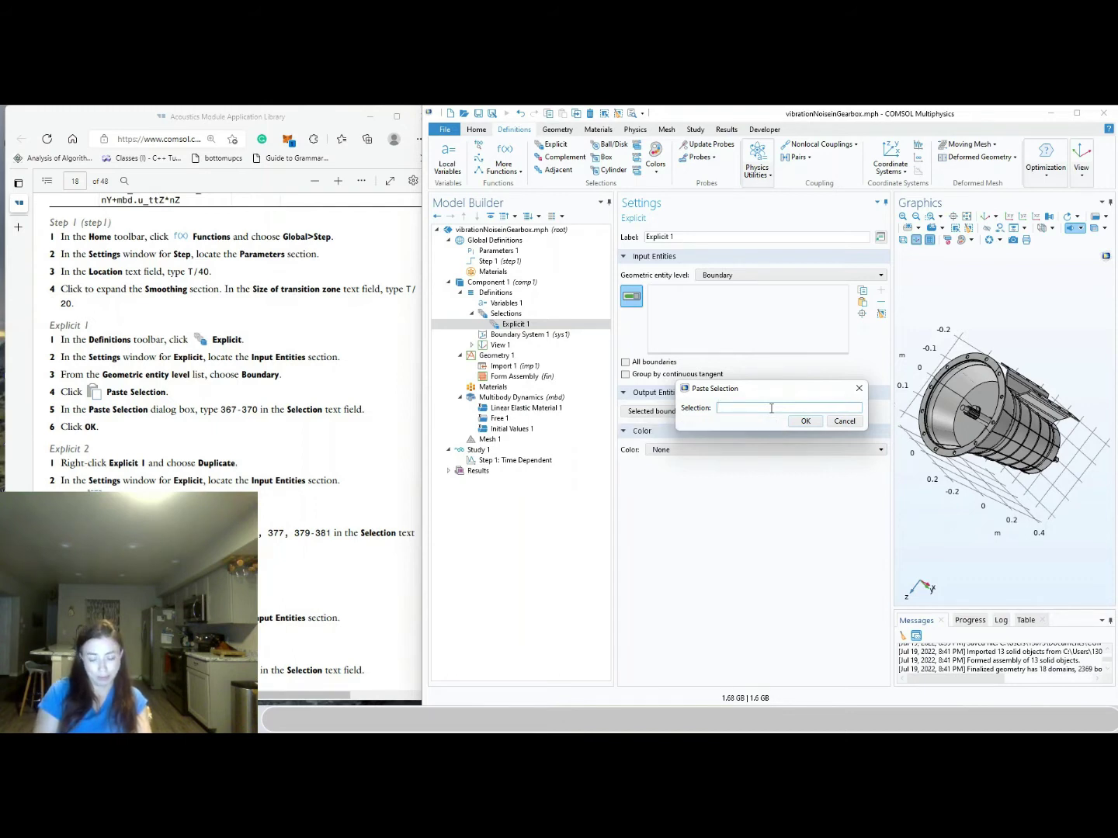
{"action": "type", "text": "367-"}
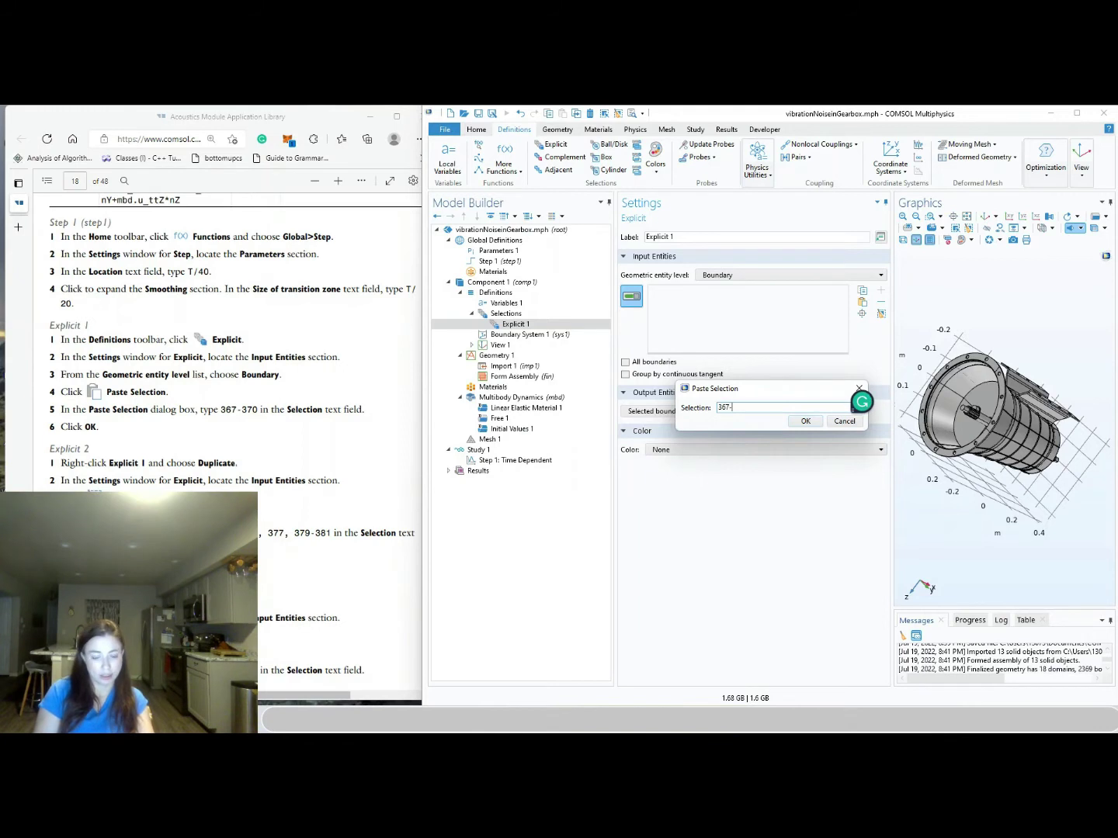
{"action": "type", "text": "370"}
{"action": "left_click", "coordinate": [811, 420]}
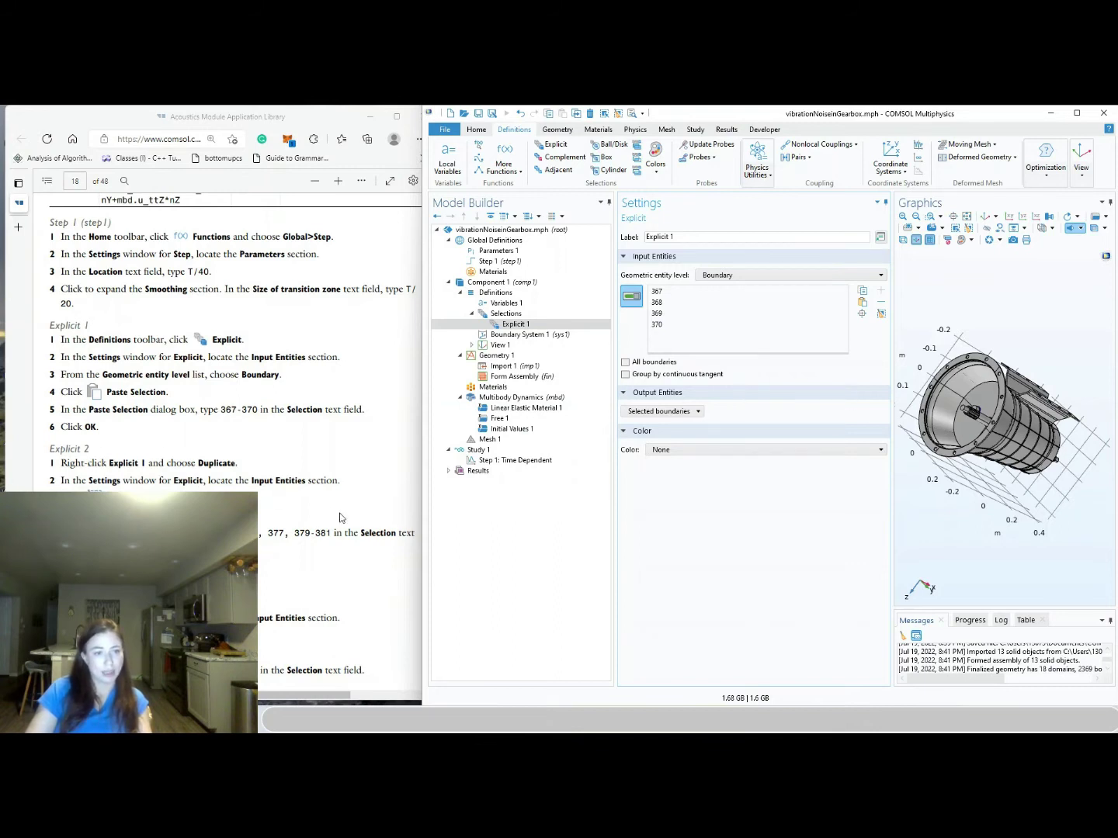
{"action": "scroll", "coordinate": [339, 518], "scroll_direction": "down", "scroll_amount": 3}
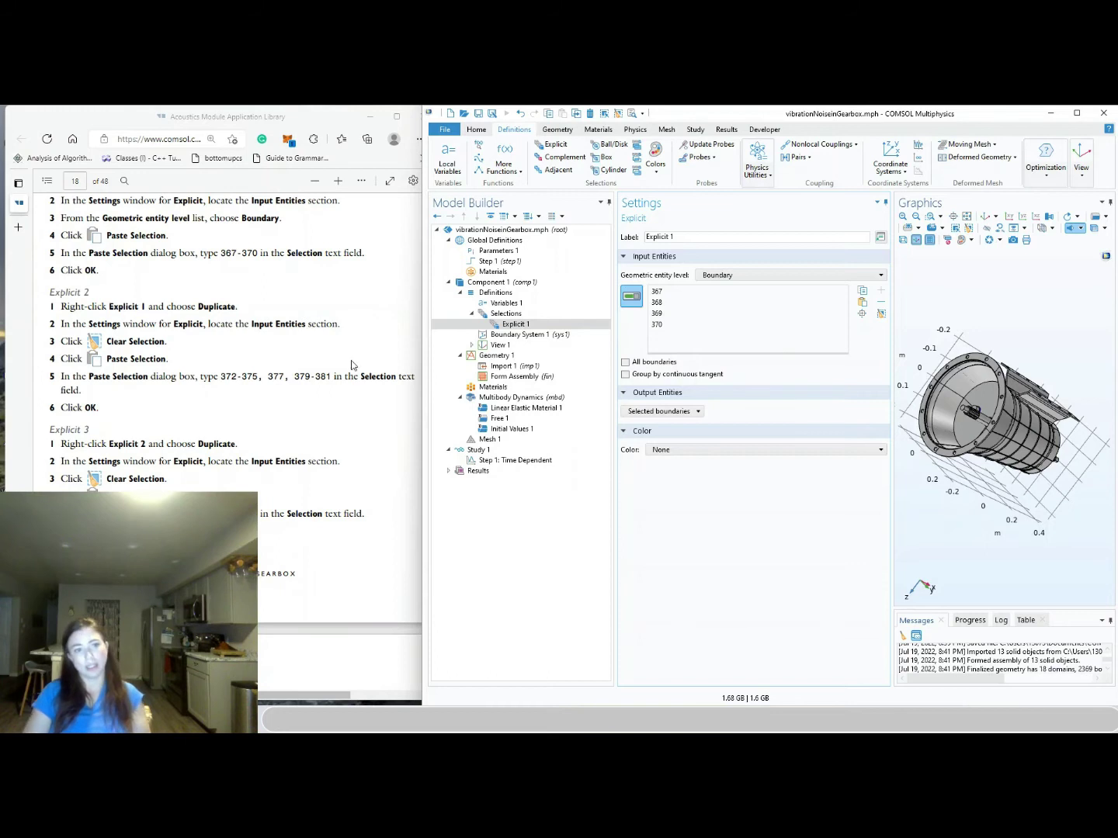
Duplicate the Explicit 1 selection and clear all boundaries from the copy
{"action": "right_click", "coordinate": [514, 326]}
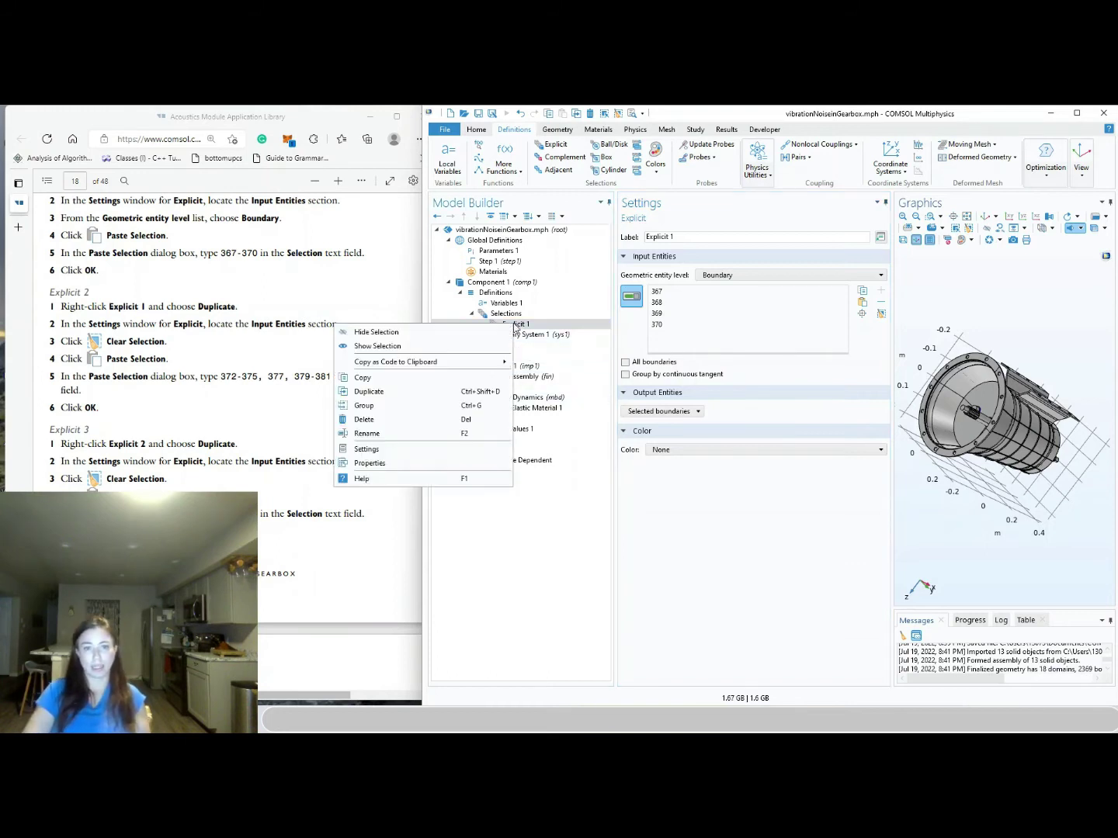
{"action": "left_click", "coordinate": [384, 392]}
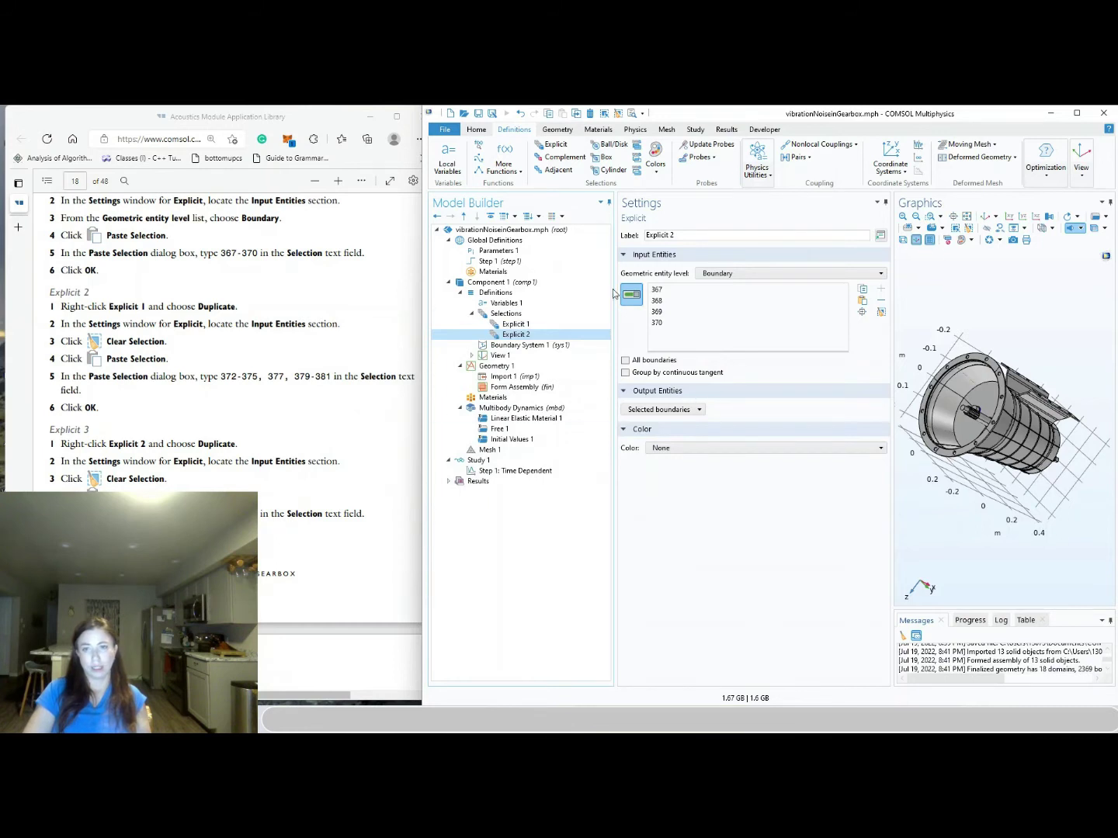
{"action": "left_click", "coordinate": [882, 312]}
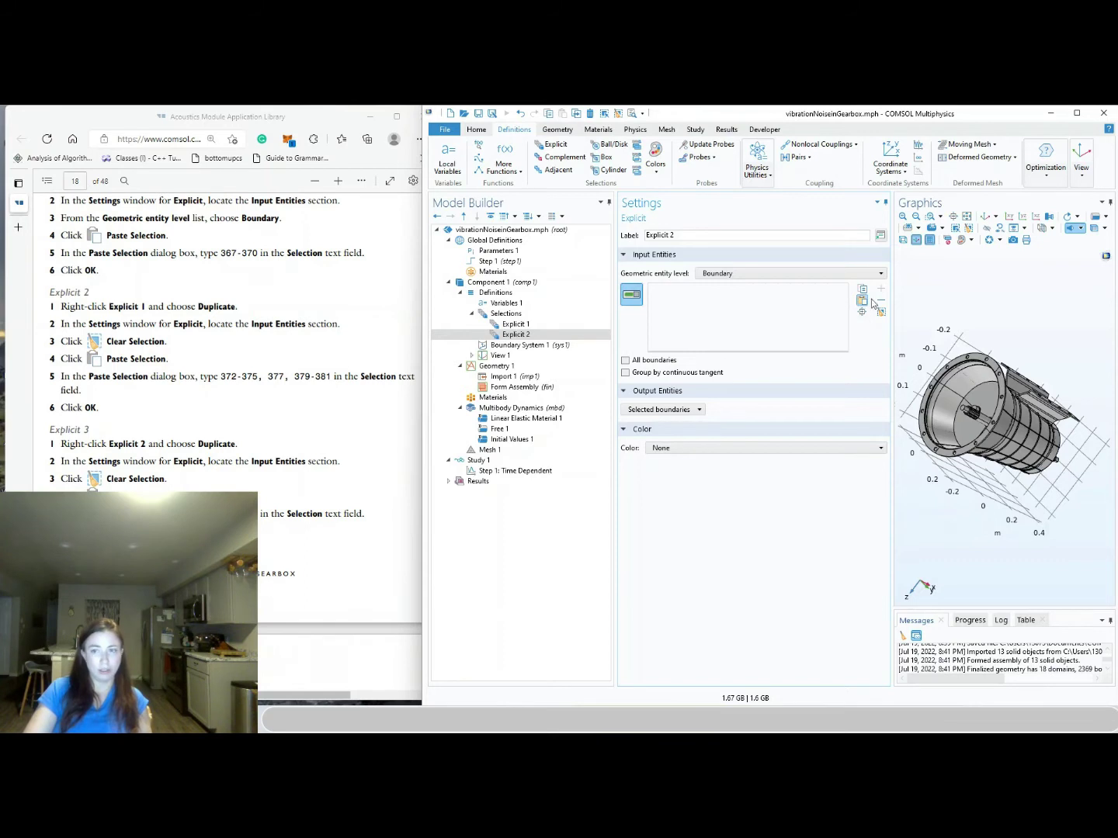
Paste boundaries 372-375, 377, 379-381 into the Explicit 2 selection
{"action": "left_click", "coordinate": [862, 302]}
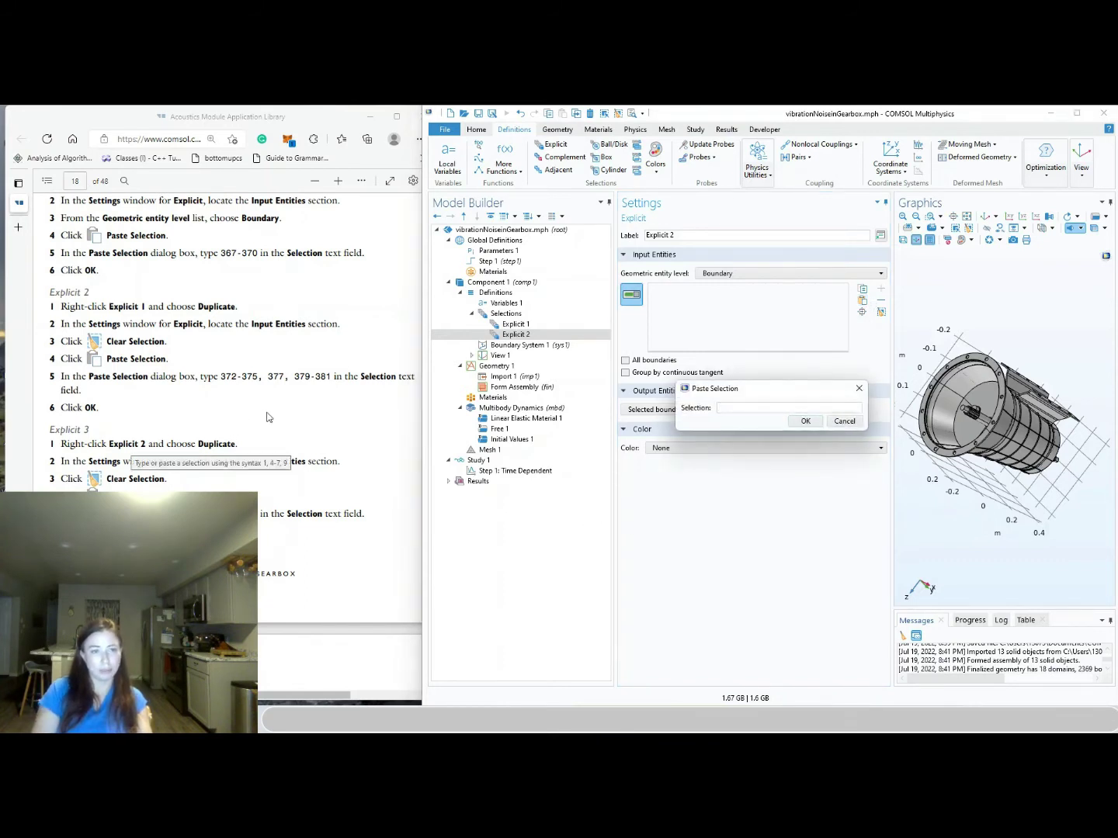
{"action": "type", "text": "372"}
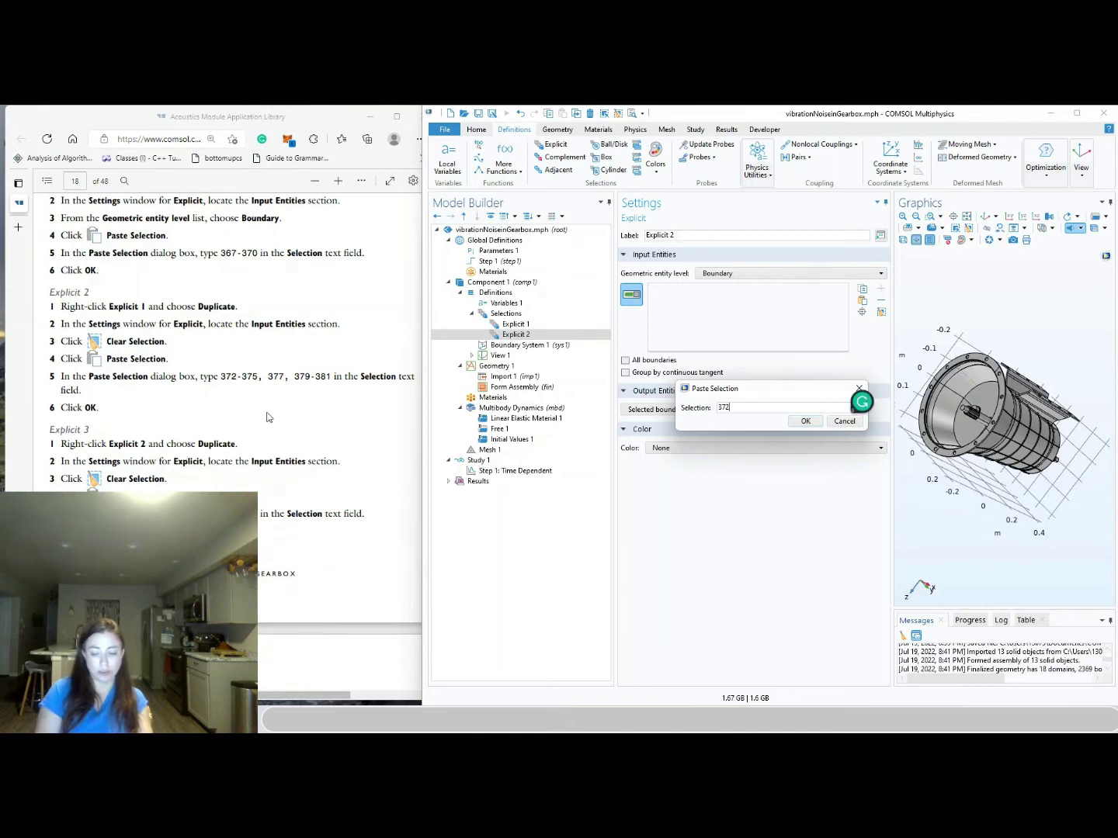
{"action": "type", "text": "-37"}
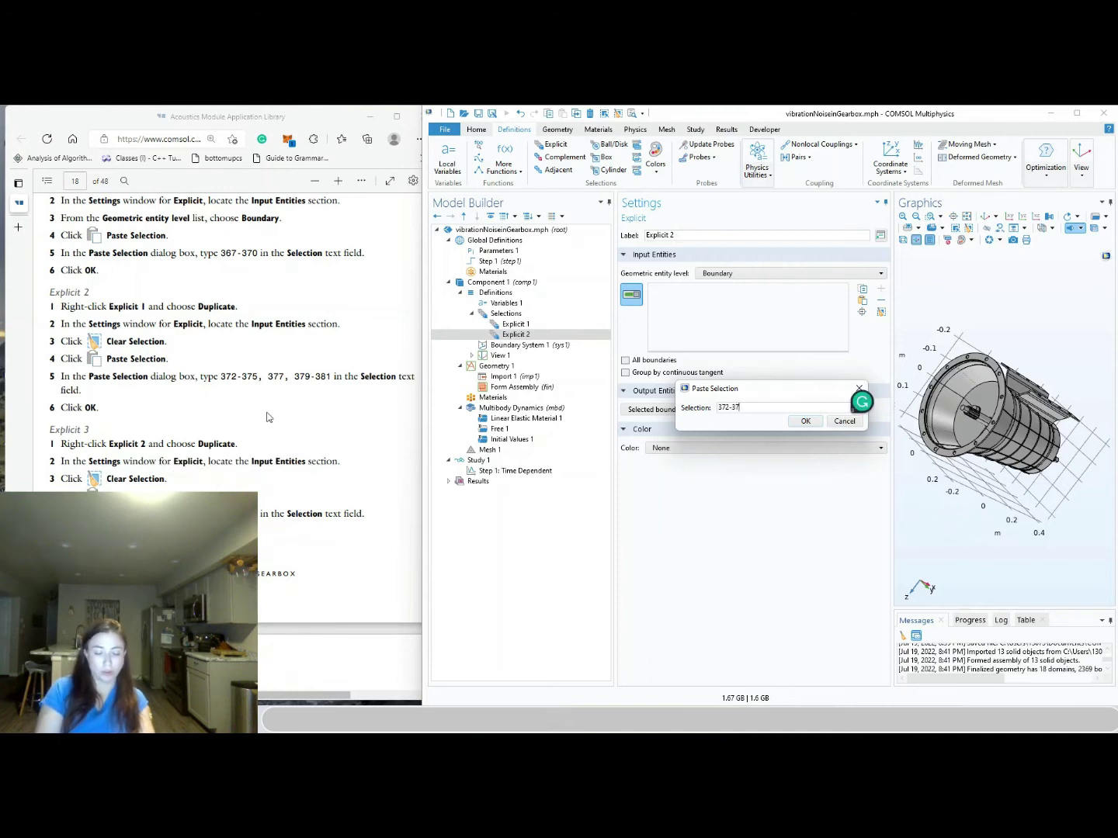
{"action": "type", "text": "5, 377"}
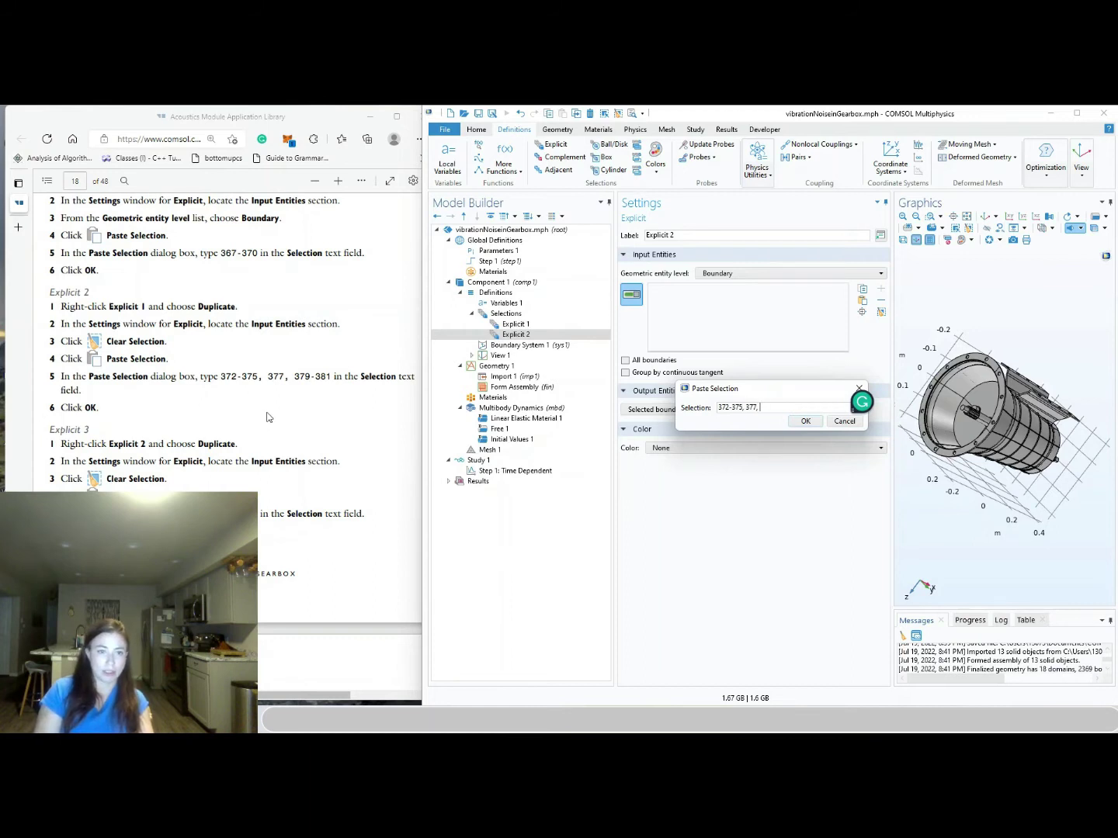
{"action": "type", "text": ", 379-"}
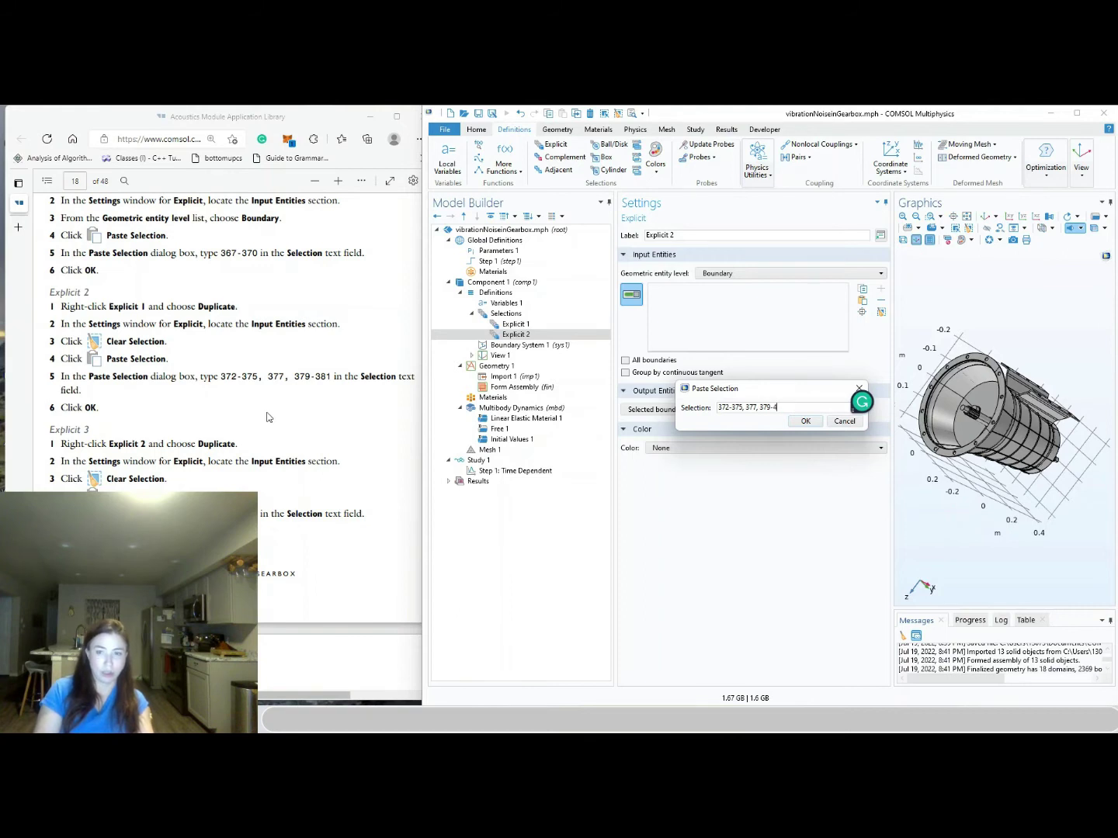
{"action": "type", "text": "381"}
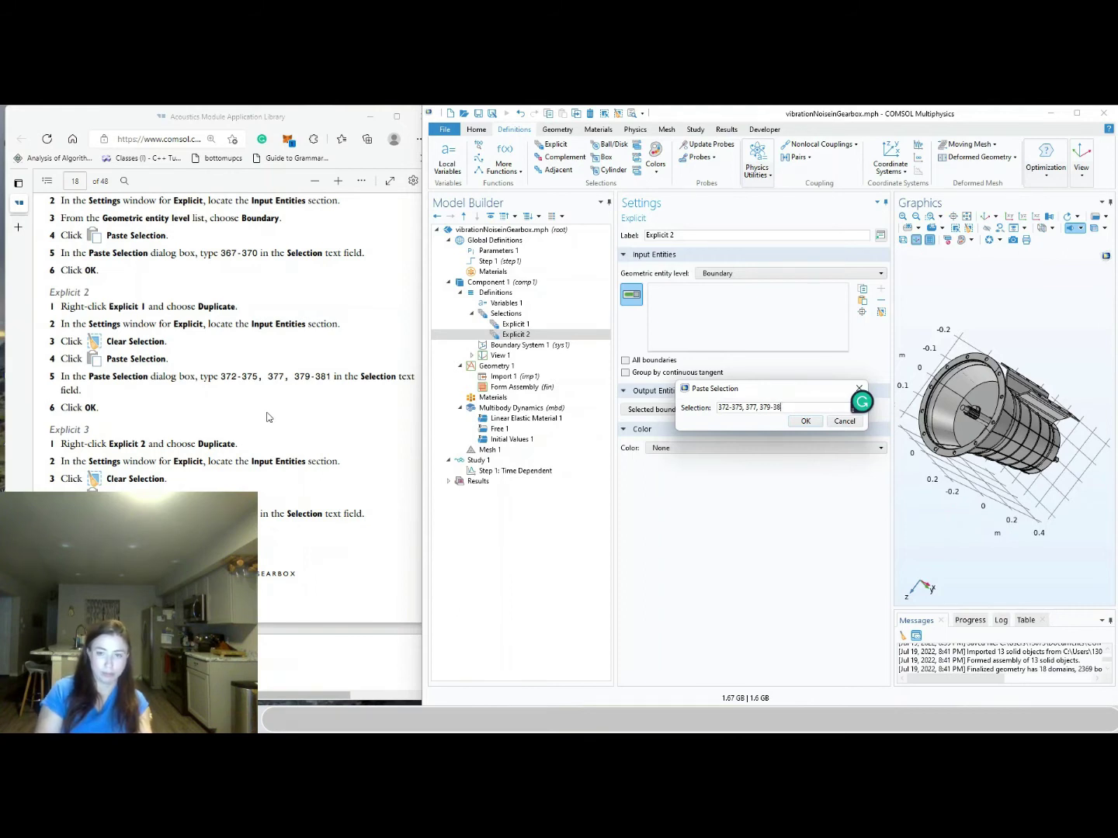
{"action": "left_click", "coordinate": [807, 420]}
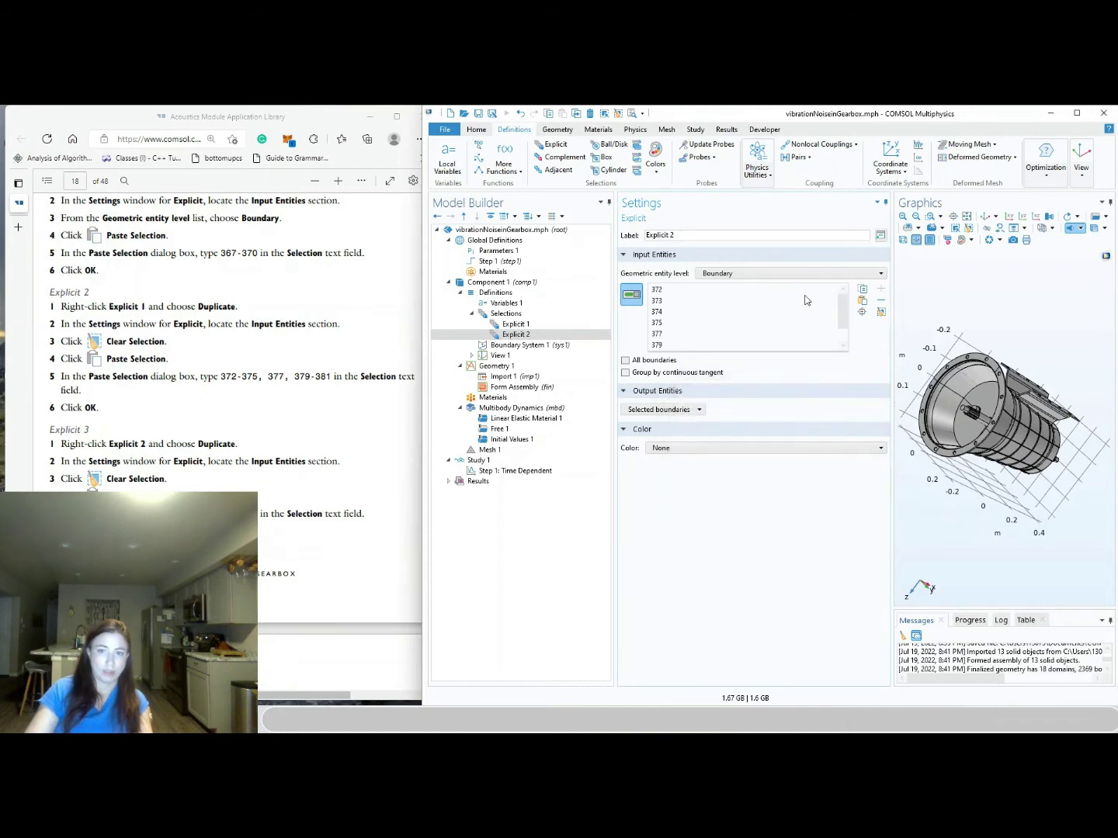
Turn on transparency and wireframe rendering, and zoom to the Explicit 2 boundaries to examine where they sit in the gearbox
{"action": "left_click_drag", "start_coordinate": [1040, 407], "coordinate": [996, 431]}
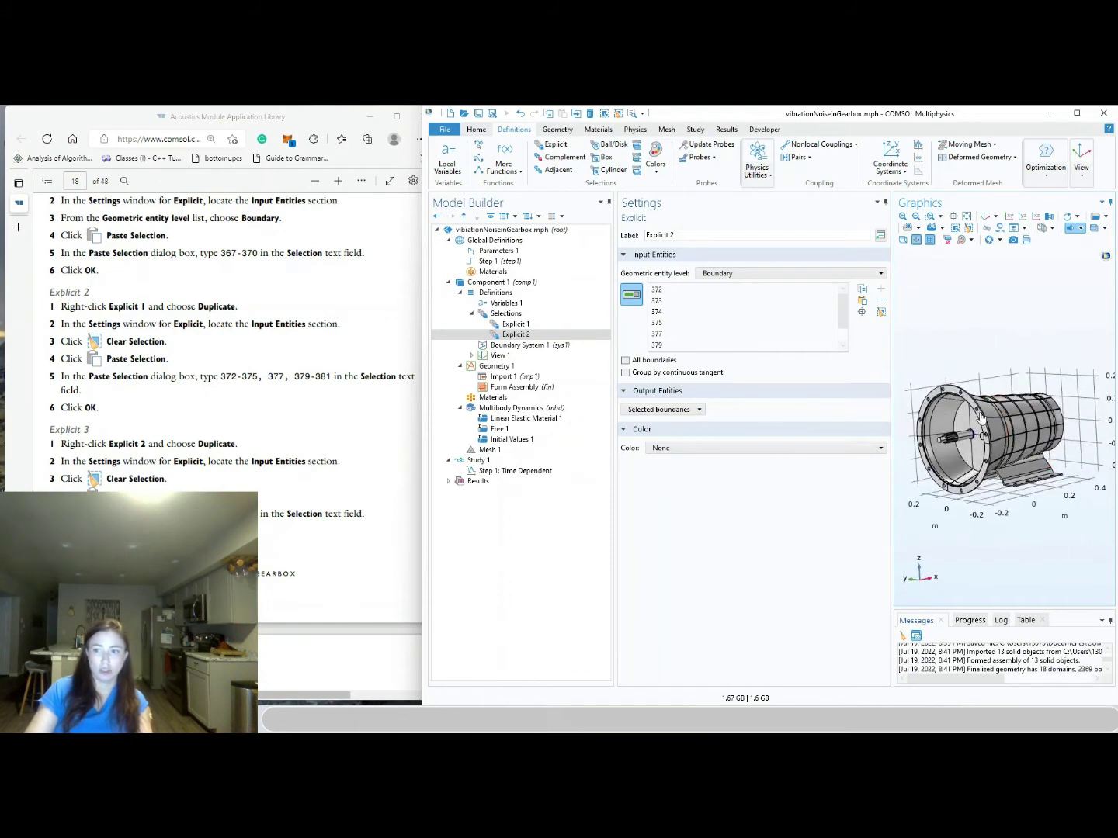
{"action": "scroll", "coordinate": [989, 262], "scroll_direction": "up", "scroll_amount": 4}
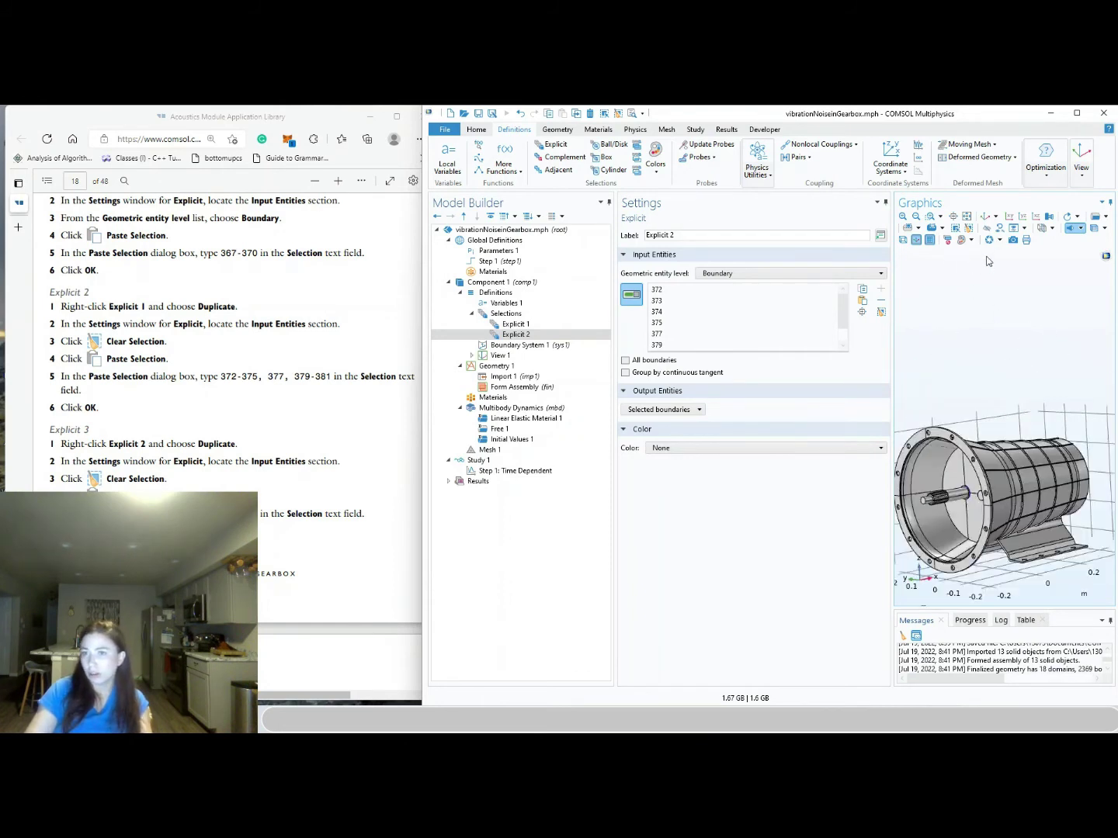
{"action": "scroll", "coordinate": [991, 270], "scroll_direction": "down", "scroll_amount": 5}
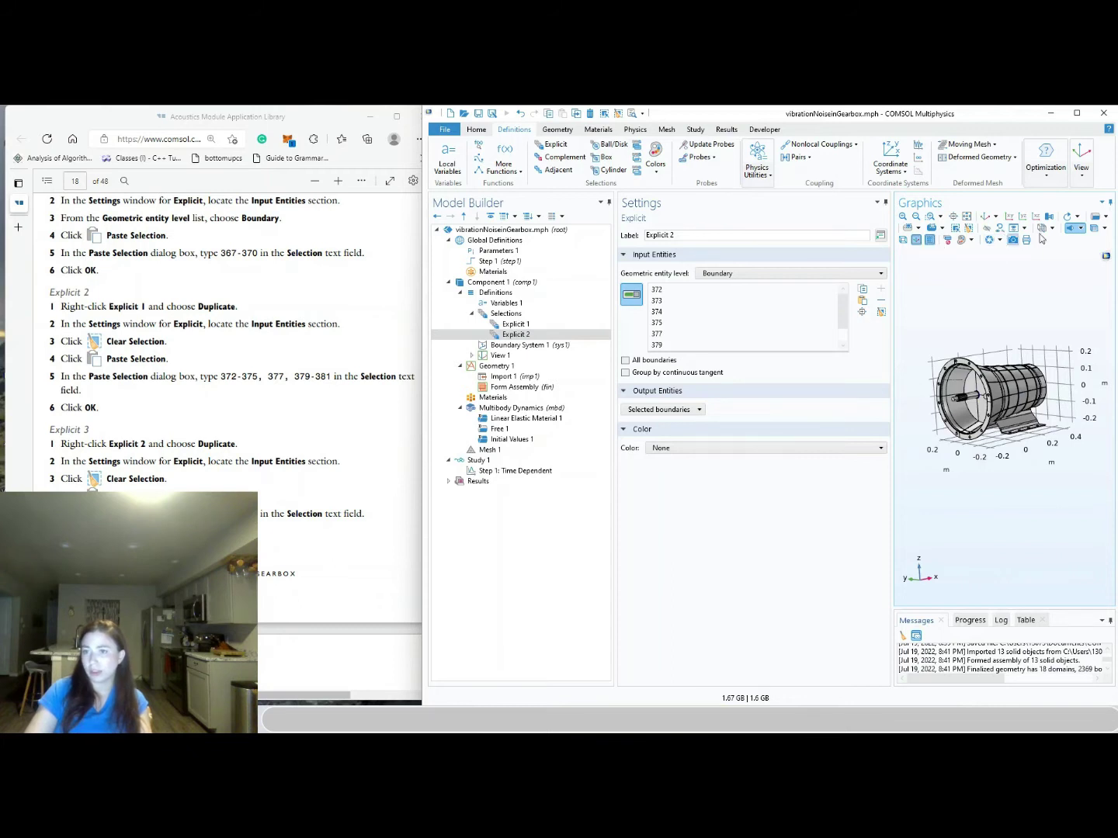
{"action": "left_click", "coordinate": [1092, 227]}
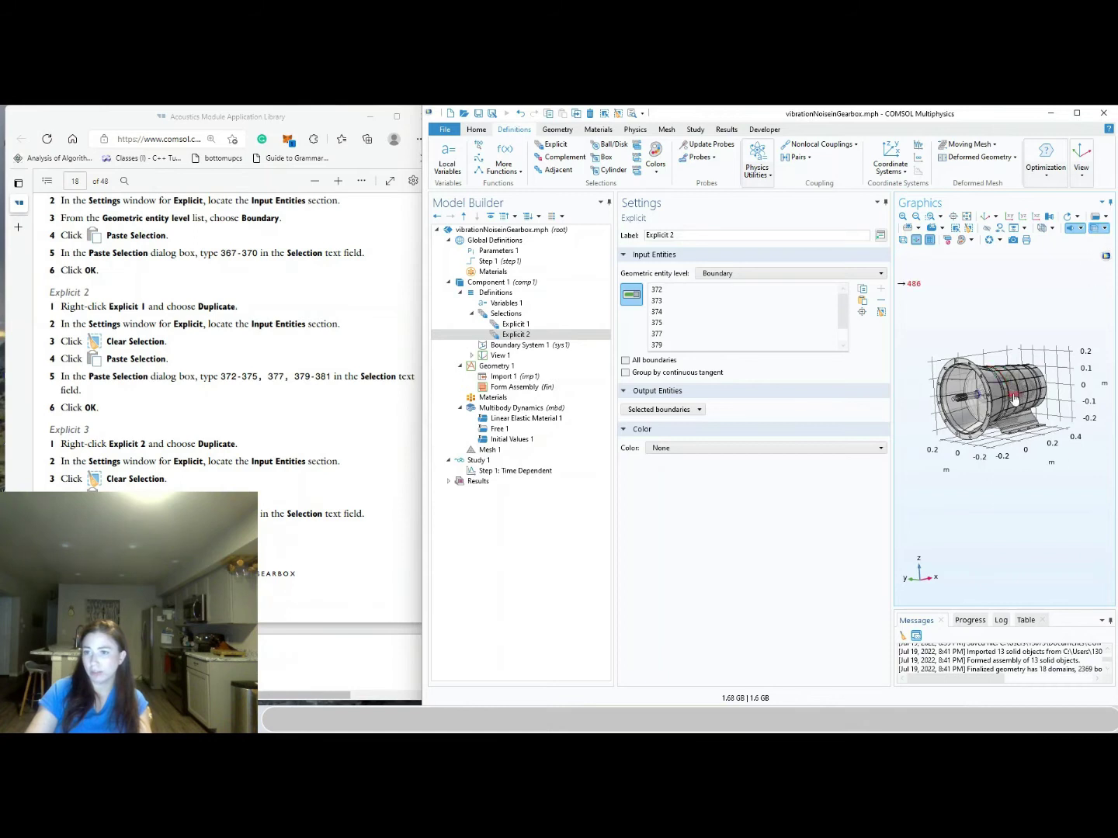
{"action": "scroll", "coordinate": [1014, 407], "scroll_direction": "up", "scroll_amount": 3}
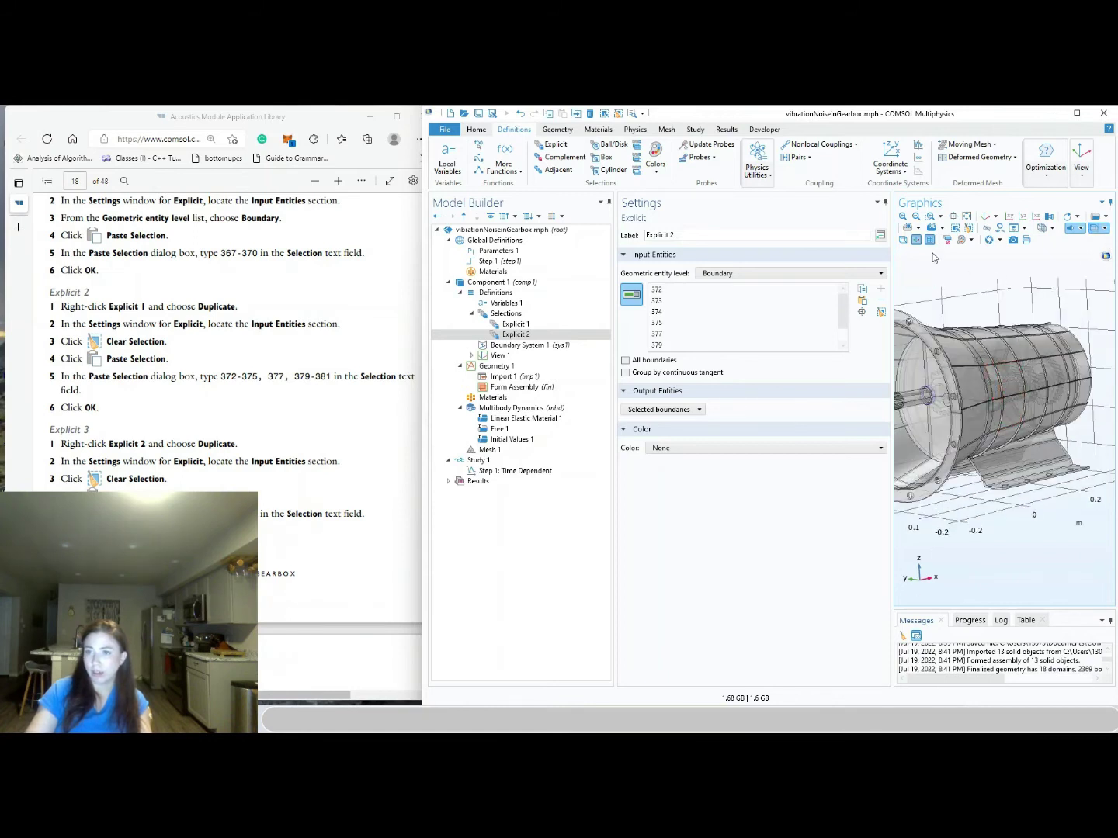
{"action": "left_click", "coordinate": [904, 241]}
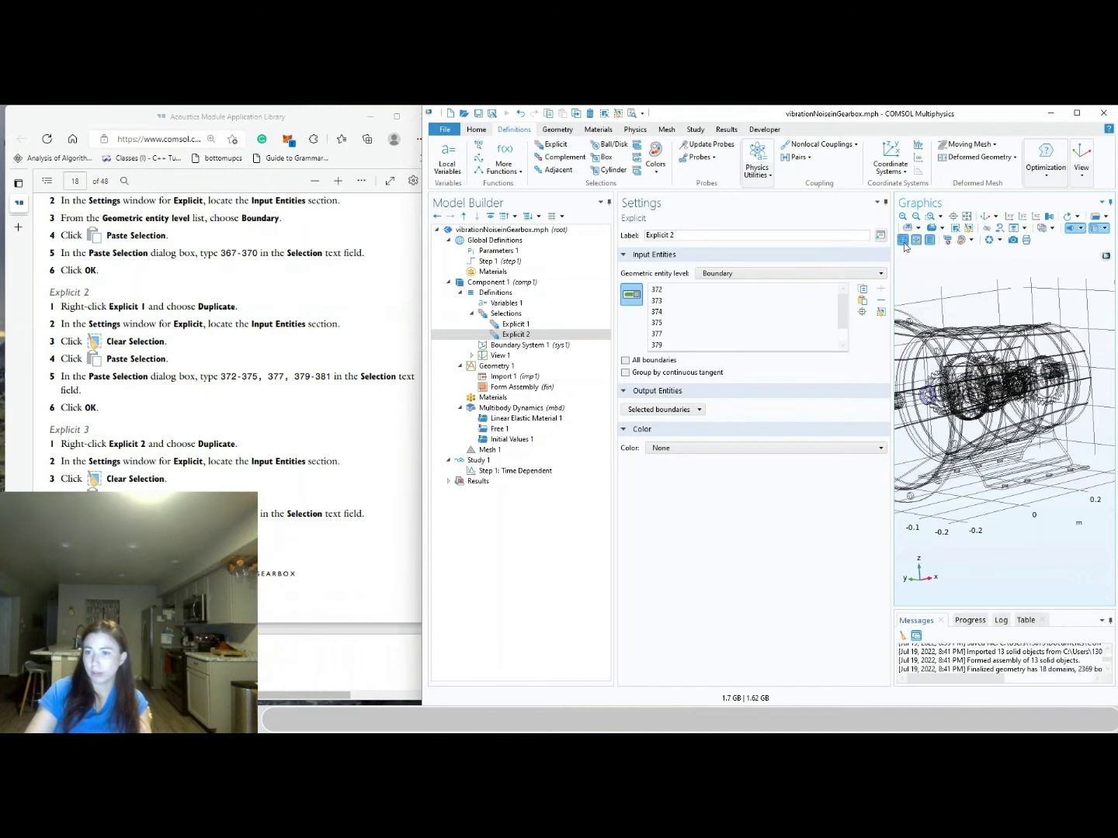
{"action": "left_click_drag", "start_coordinate": [1082, 437], "coordinate": [1090, 440]}
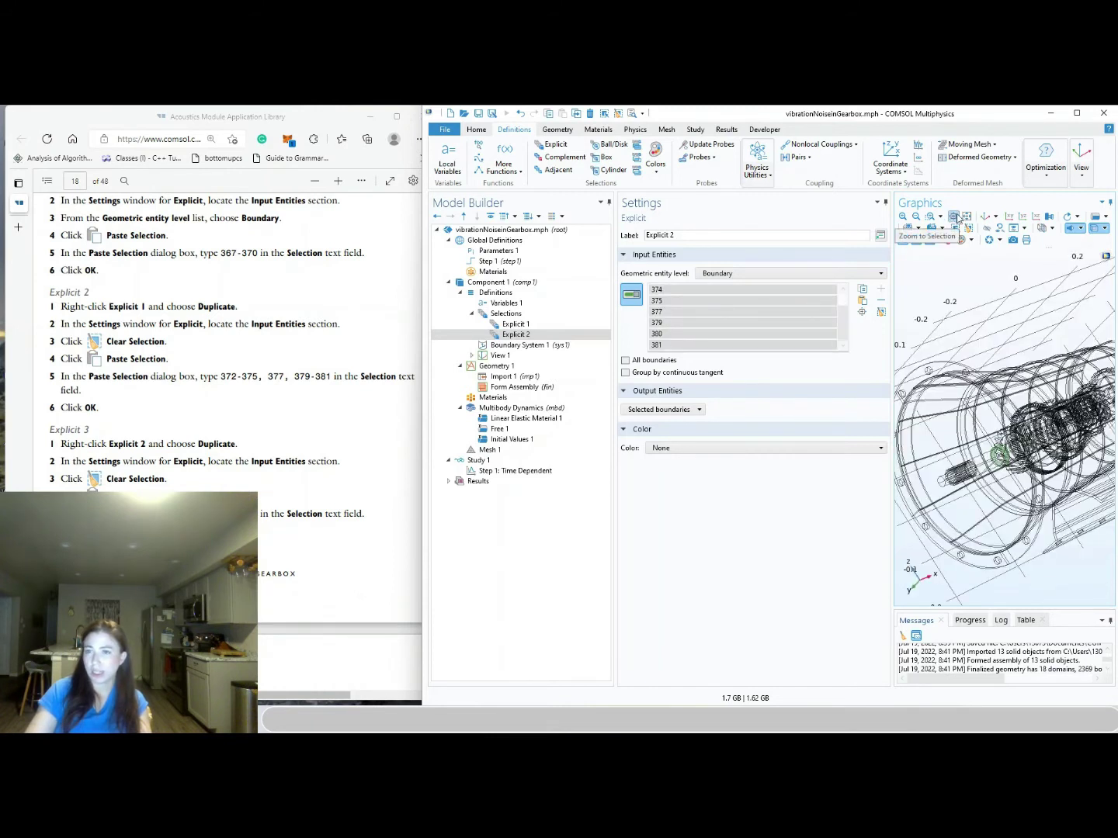
{"action": "left_click", "coordinate": [953, 216]}
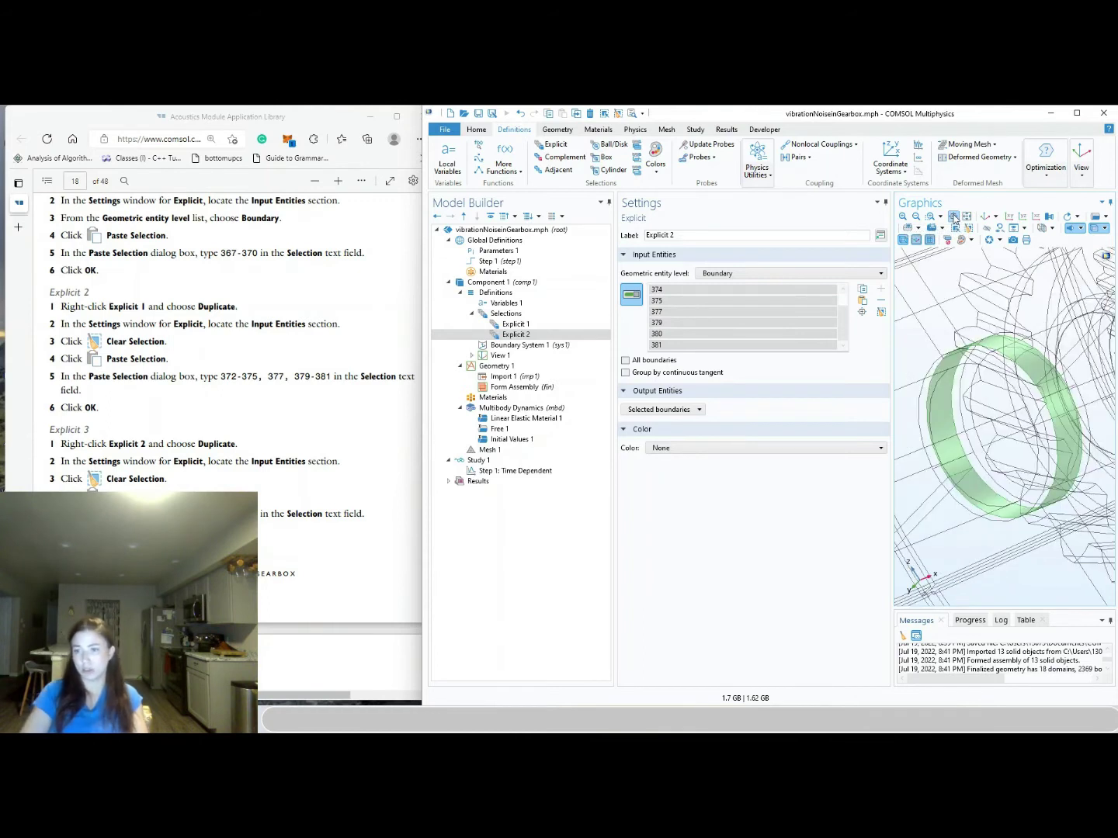
{"action": "scroll", "coordinate": [1007, 360], "scroll_direction": "up", "scroll_amount": 3}
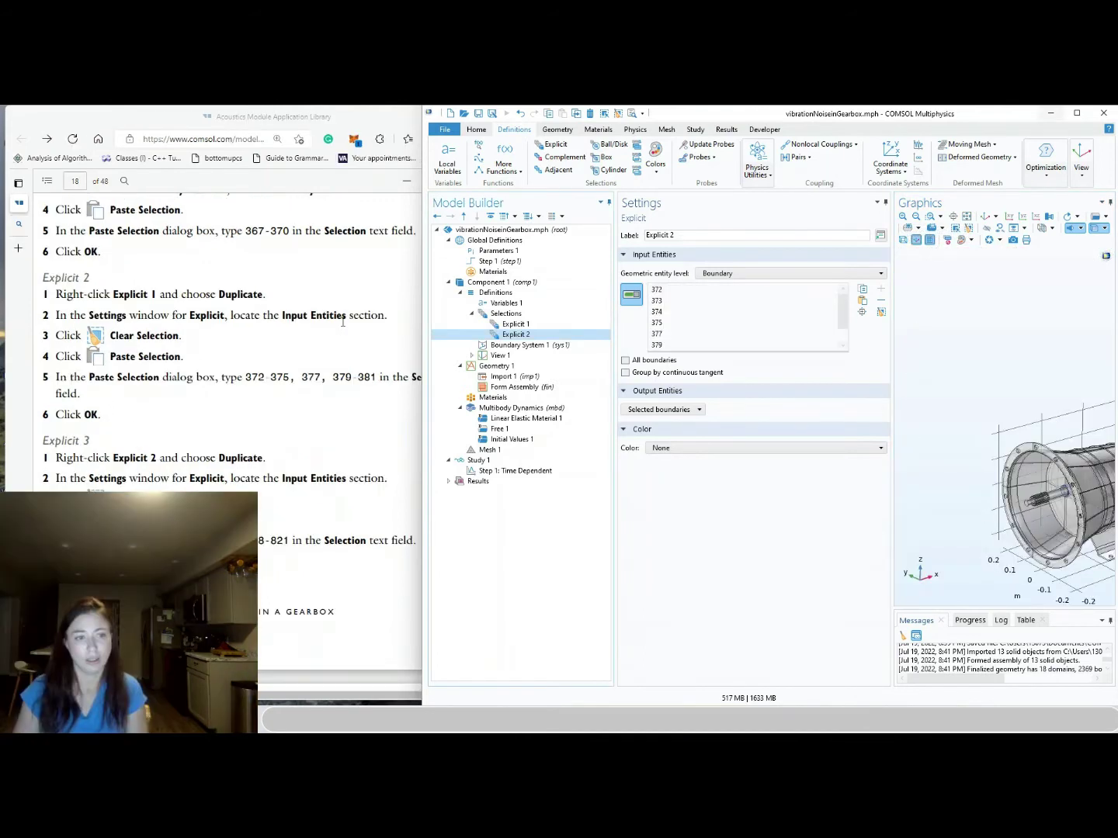
Check the tutorial's selection instructions, duplicate the Explicit 2 selection and clear all boundaries from the copy
{"action": "left_click", "coordinate": [290, 343]}
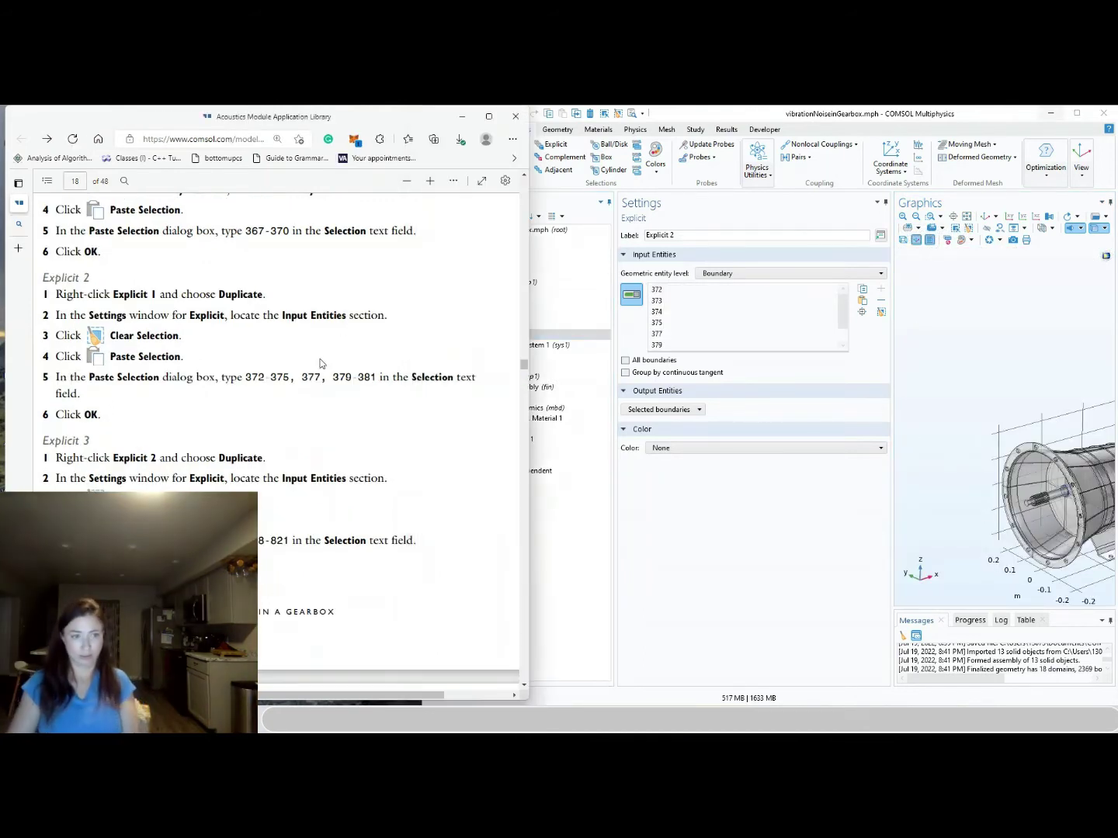
{"action": "left_click", "coordinate": [740, 553]}
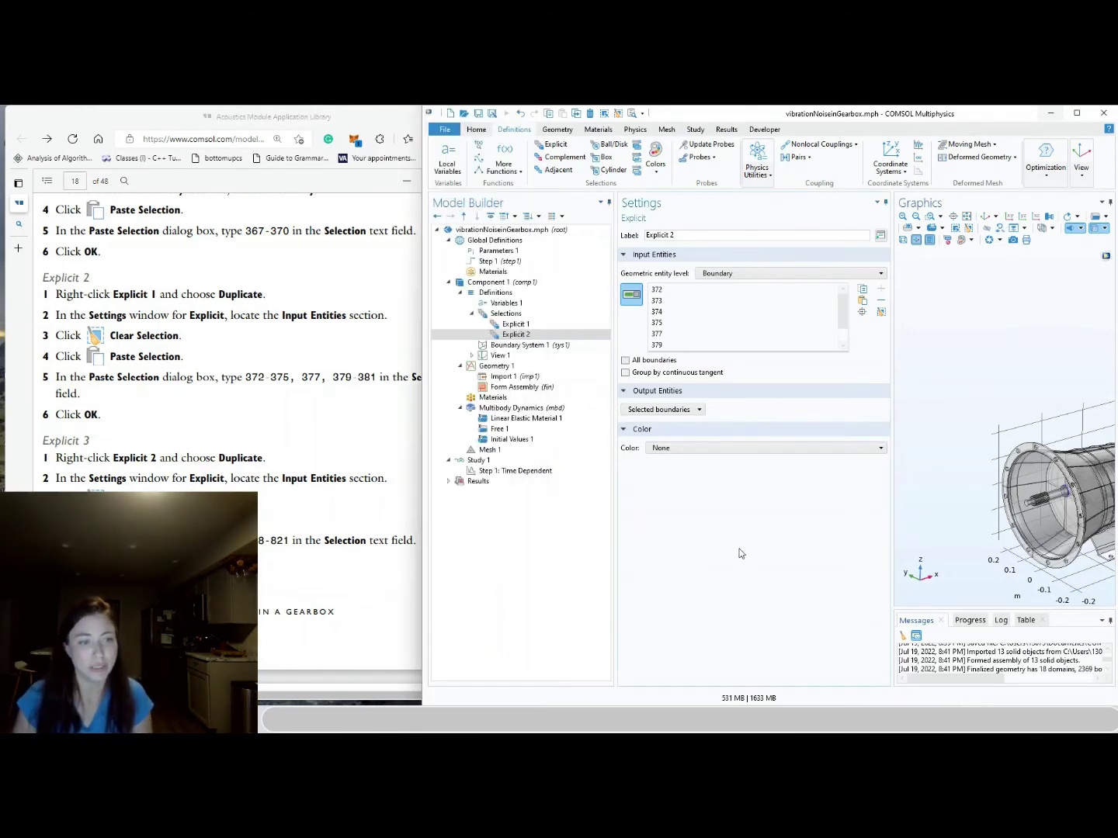
{"action": "right_click", "coordinate": [522, 334]}
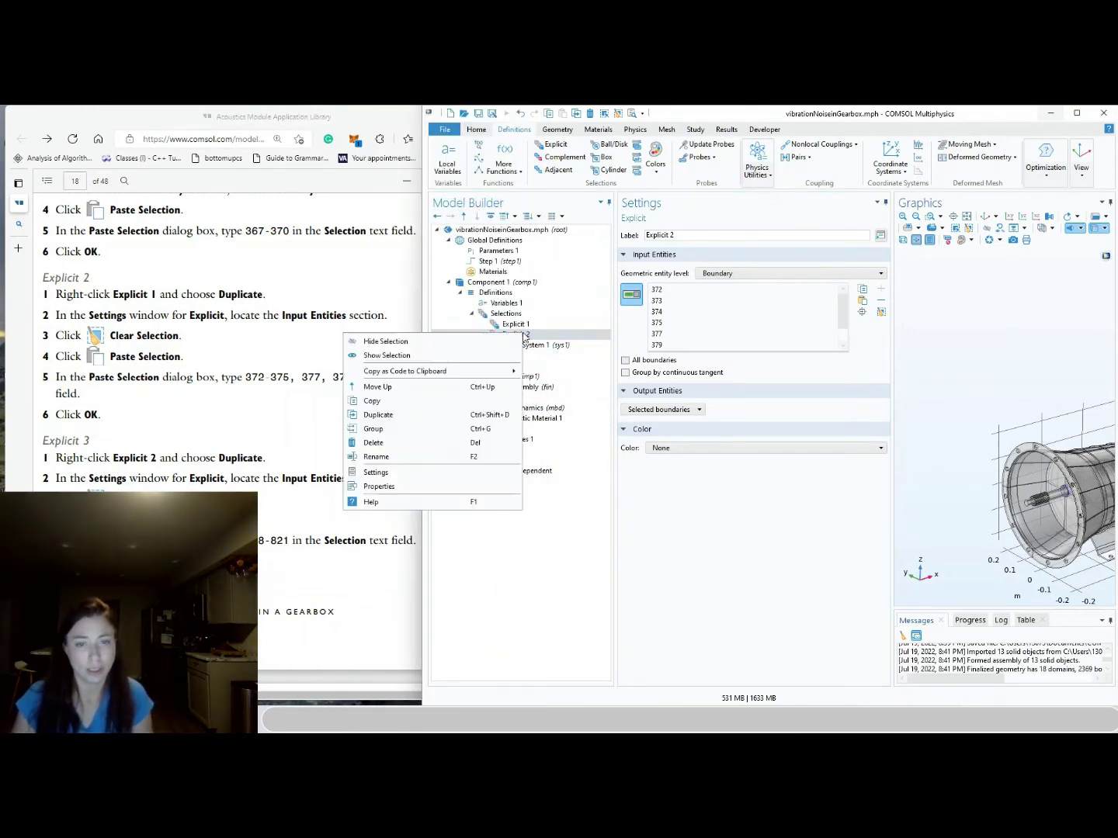
{"action": "left_click", "coordinate": [409, 402]}
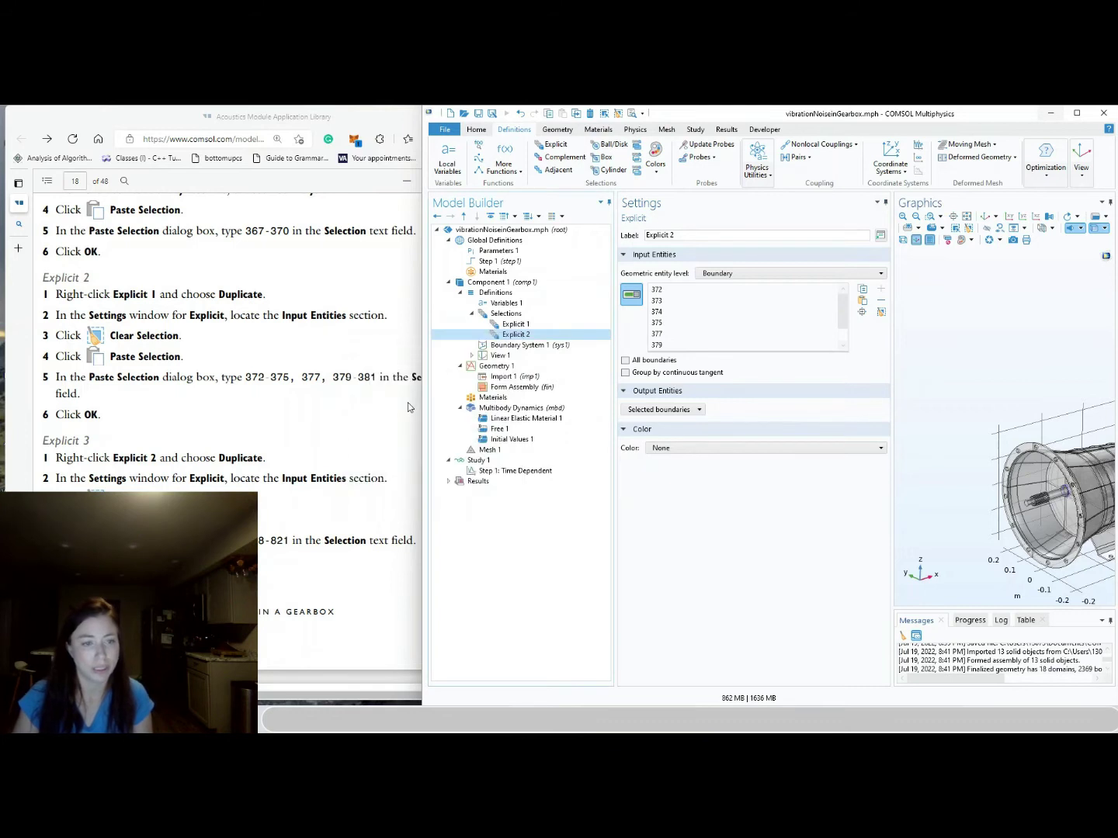
{"action": "right_click", "coordinate": [516, 334]}
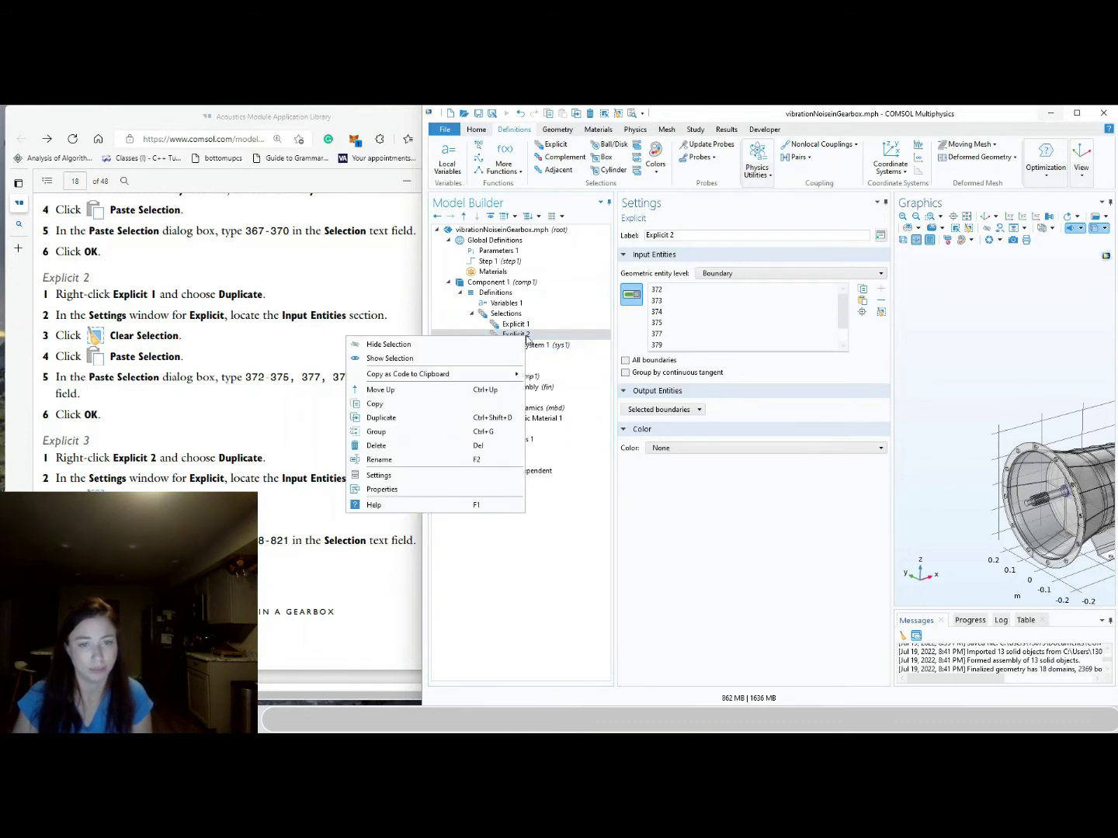
{"action": "left_click", "coordinate": [392, 419]}
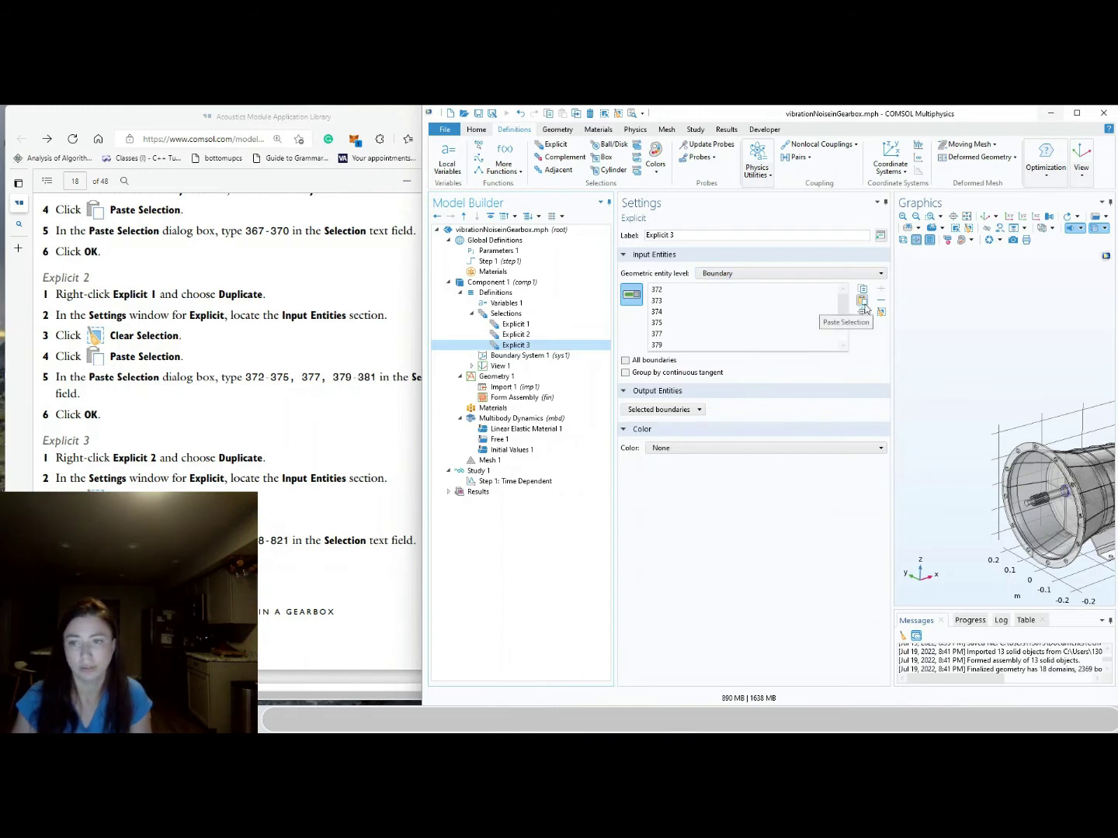
{"action": "left_click", "coordinate": [882, 311]}
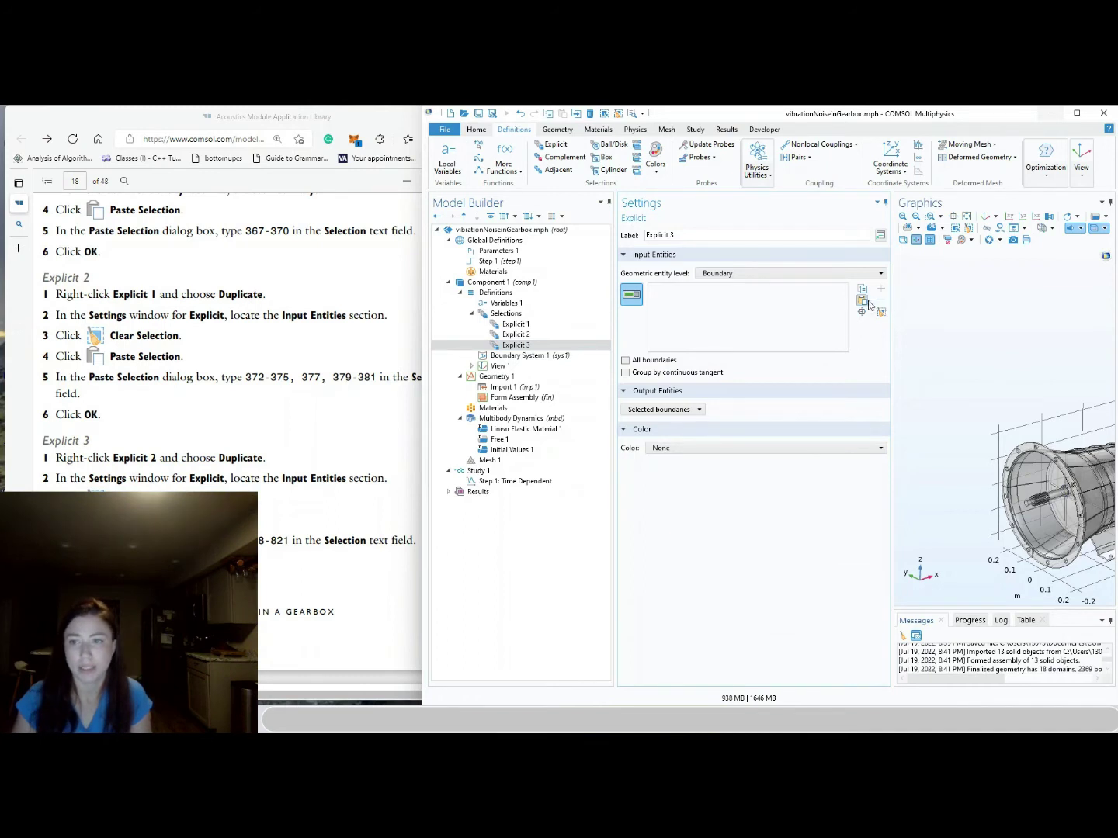
Paste boundaries 818-821 into the Explicit 3 selection
{"action": "left_click", "coordinate": [863, 300]}
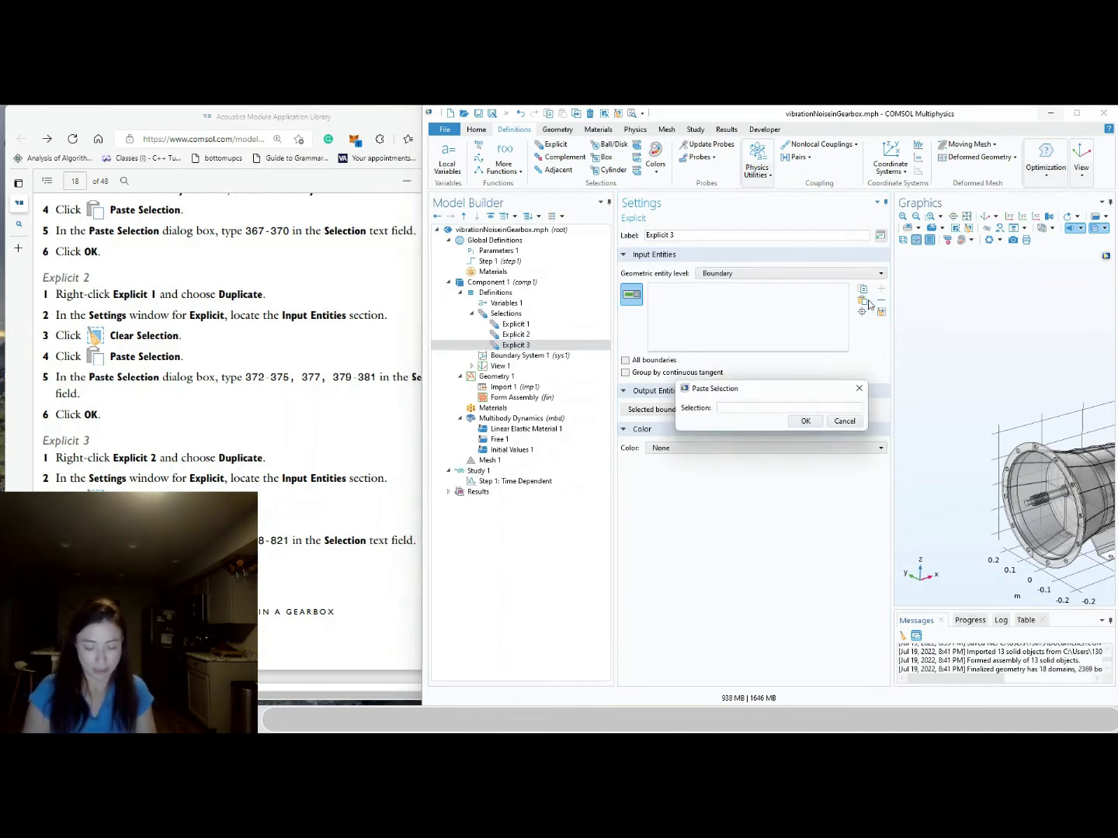
{"action": "type", "text": "818-821"}
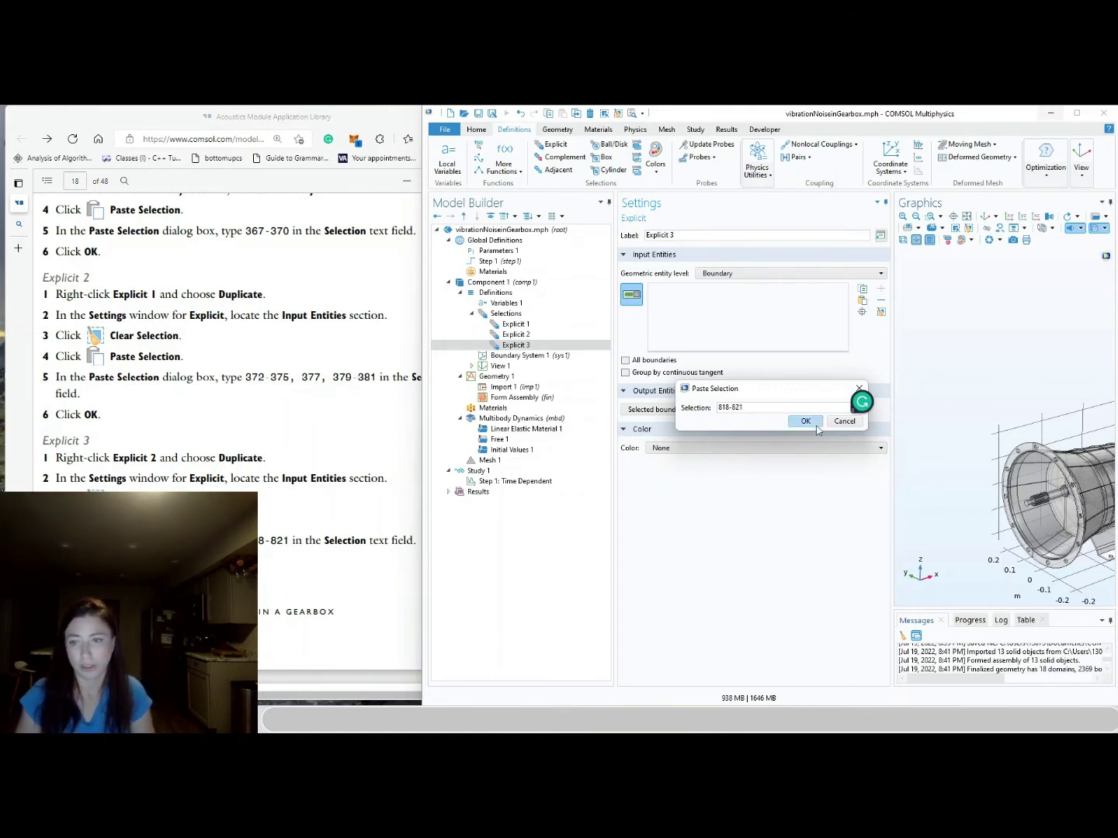
{"action": "left_click", "coordinate": [814, 423]}
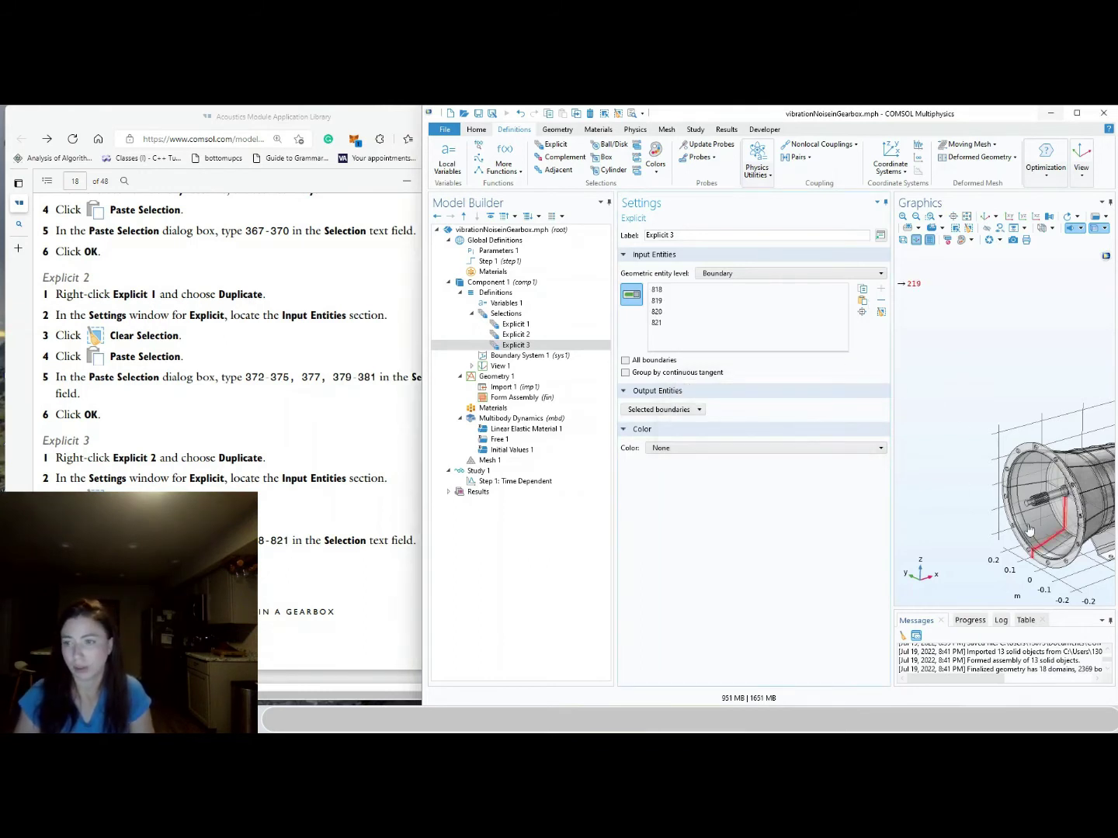
Examine the Explicit 3 boundaries up close in wireframe rendering, then their location within the whole gearbox
{"action": "left_click", "coordinate": [966, 216]}
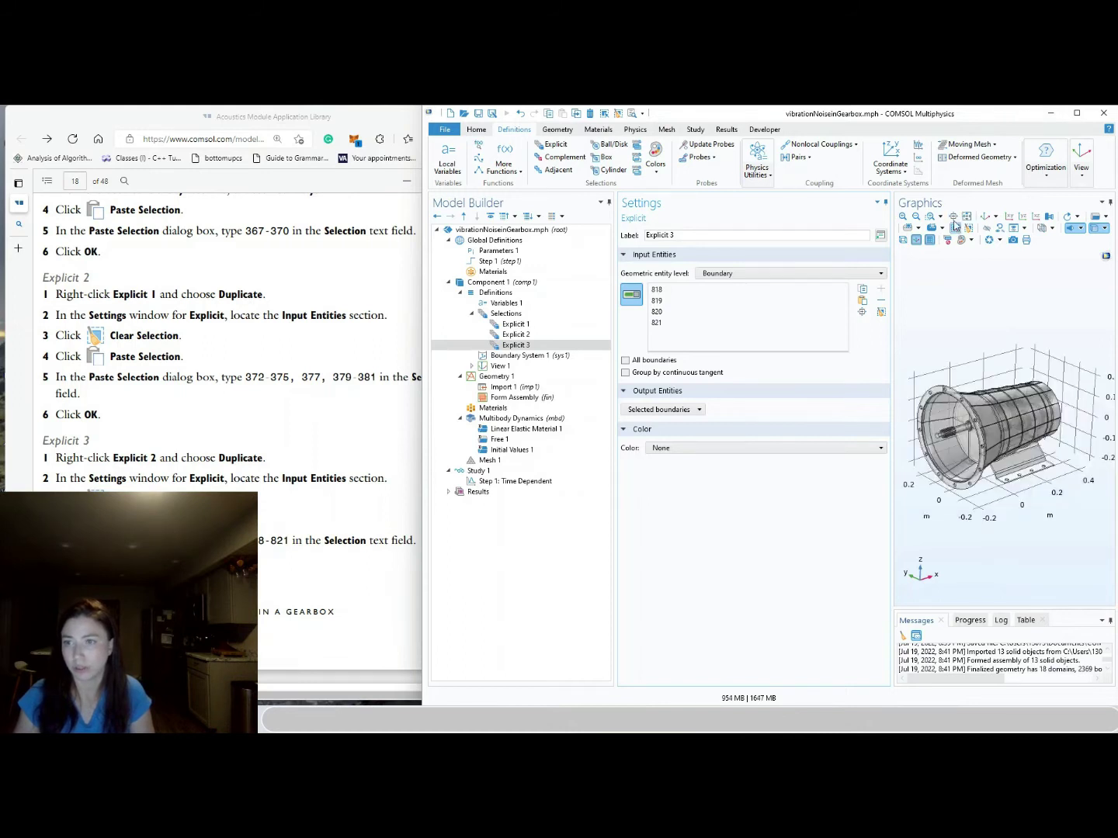
{"action": "left_click", "coordinate": [954, 219]}
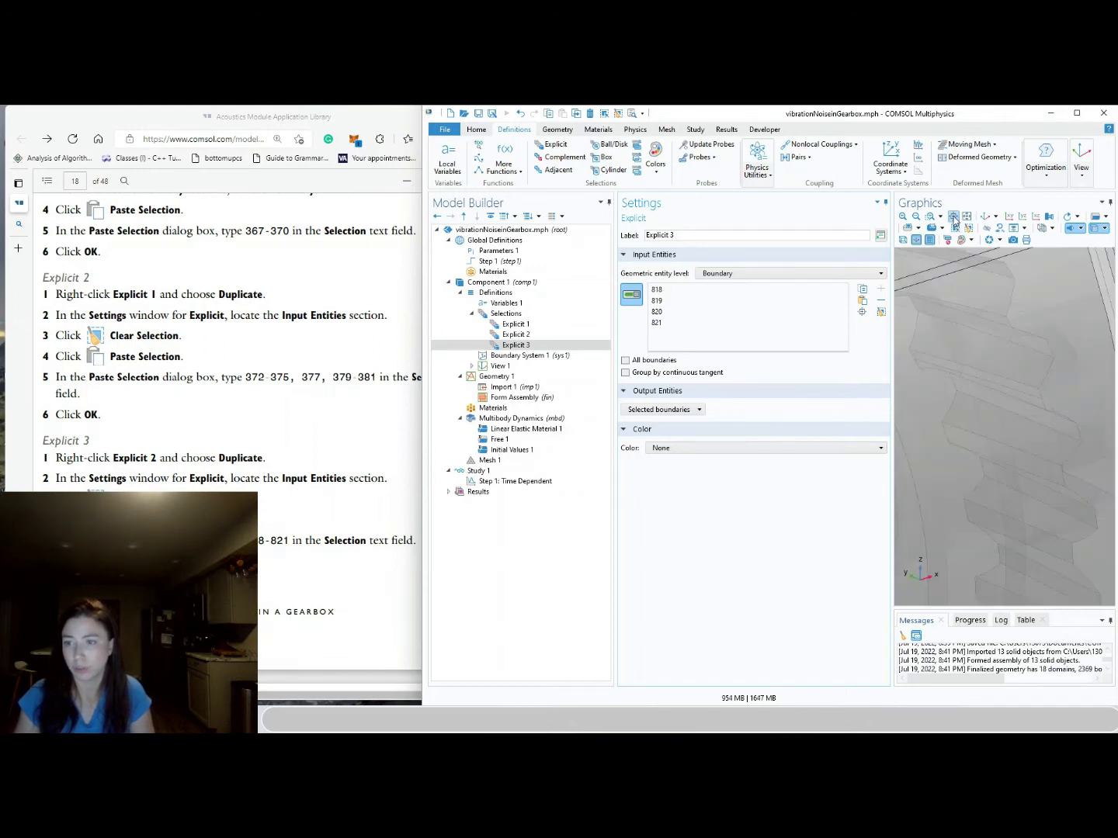
{"action": "left_click", "coordinate": [1094, 228]}
{"action": "left_click", "coordinate": [1095, 228]}
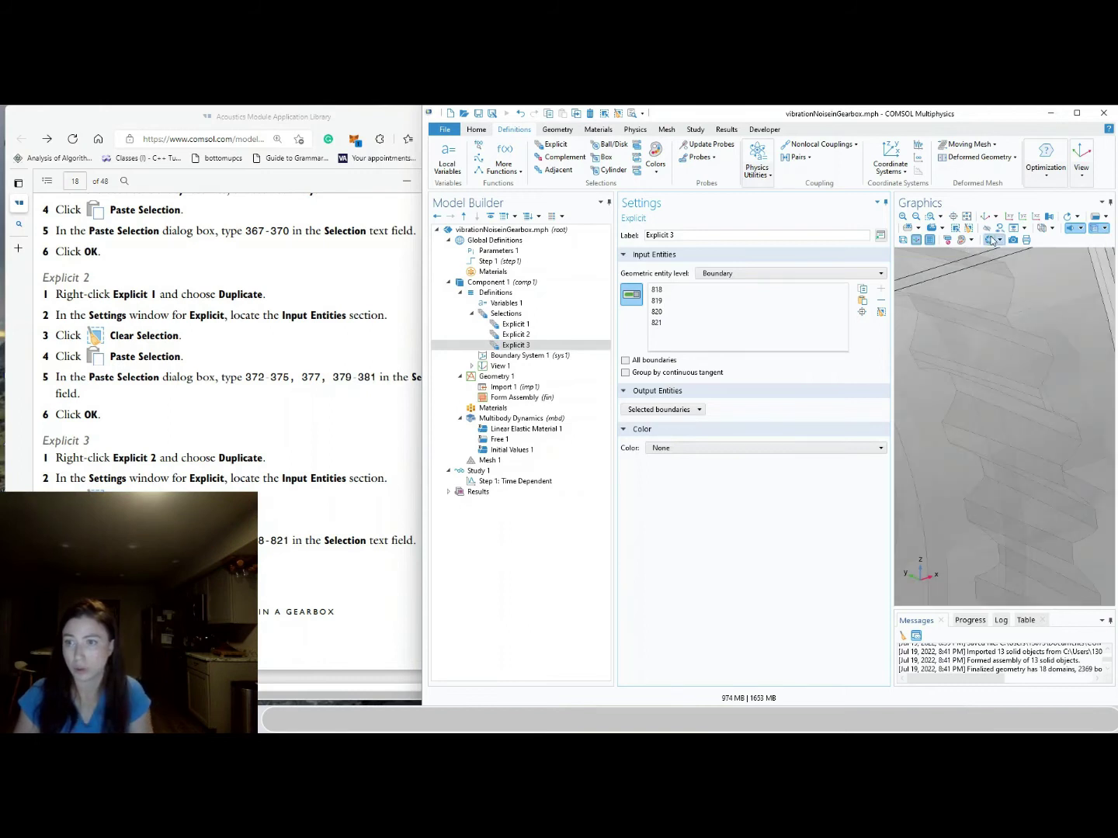
{"action": "left_click", "coordinate": [903, 242]}
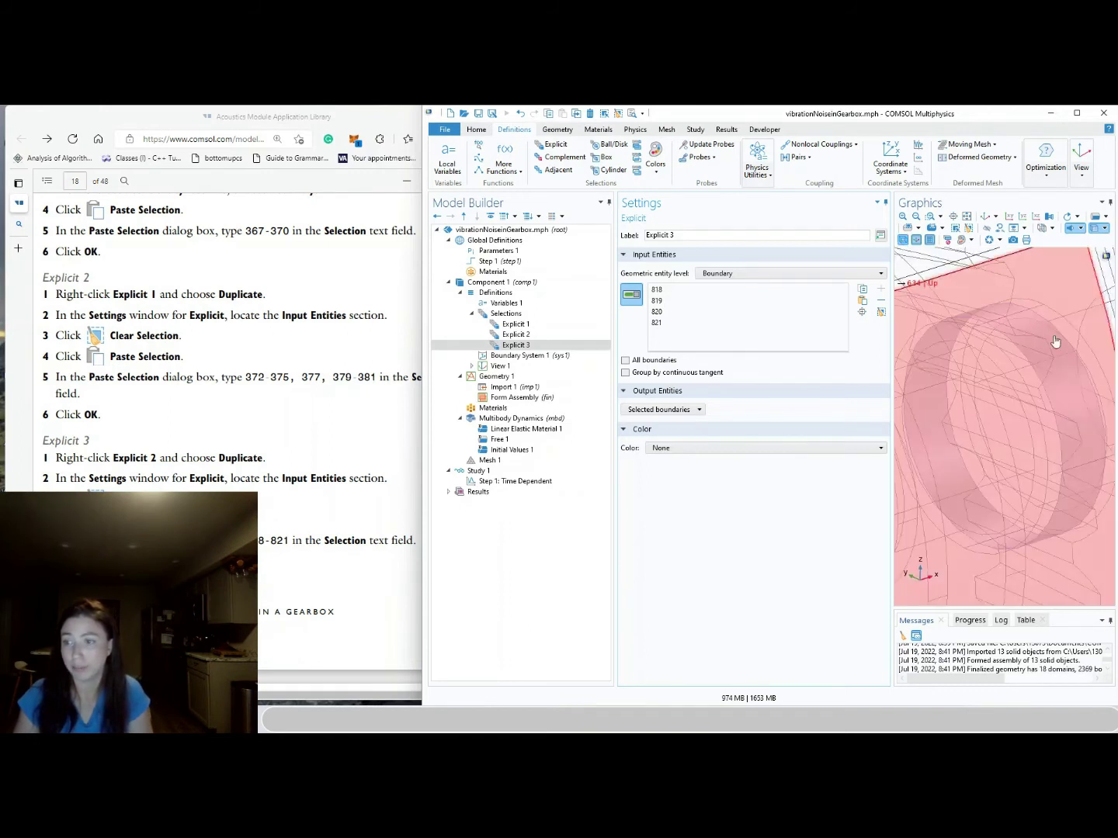
{"action": "left_click", "coordinate": [967, 217]}
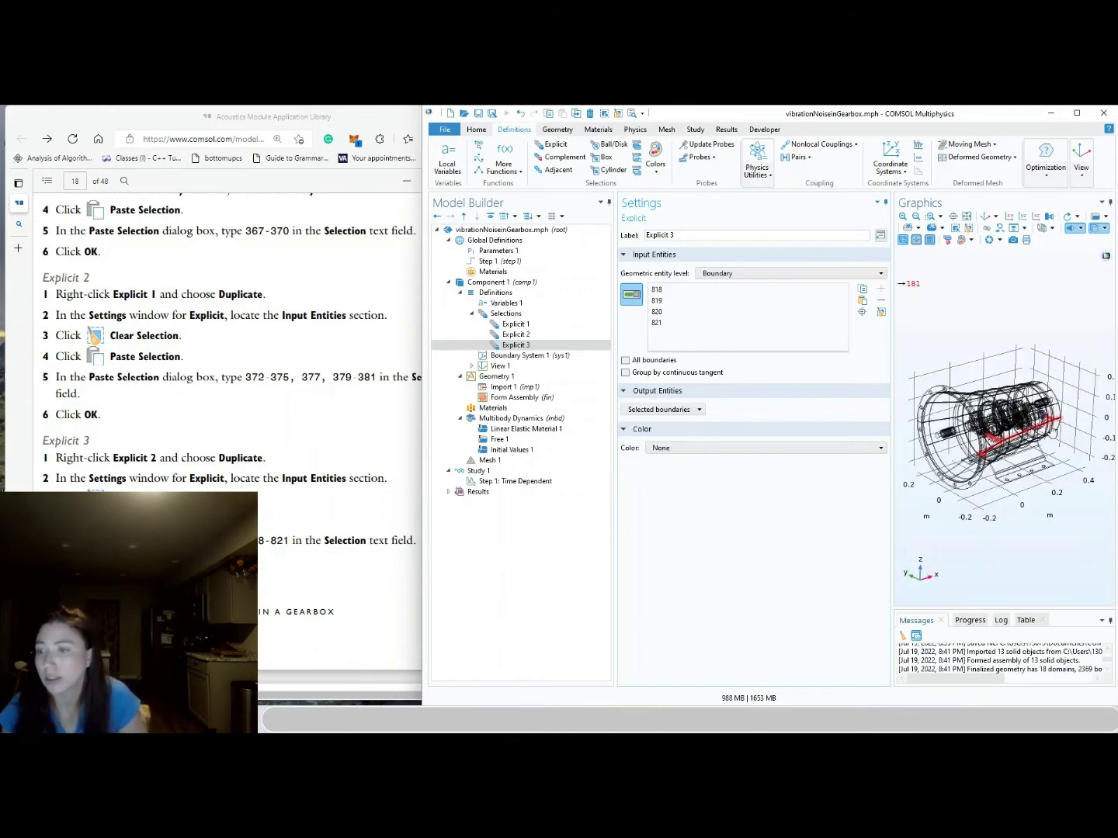
{"action": "left_click_drag", "start_coordinate": [1066, 422], "coordinate": [1045, 409]}
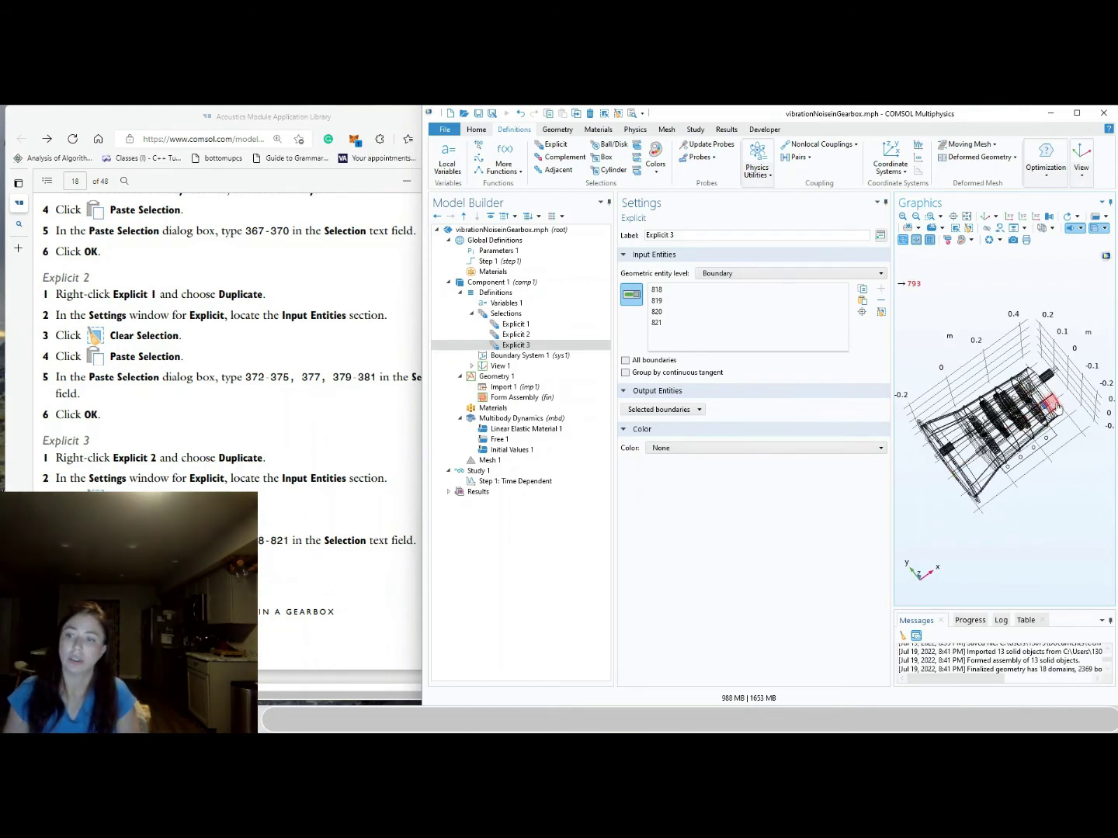
Check the tutorial's Explicit 4 instructions, duplicate the Explicit 3 selection and clear all boundaries from the copy
{"action": "left_click_drag", "start_coordinate": [1062, 465], "coordinate": [1051, 412]}
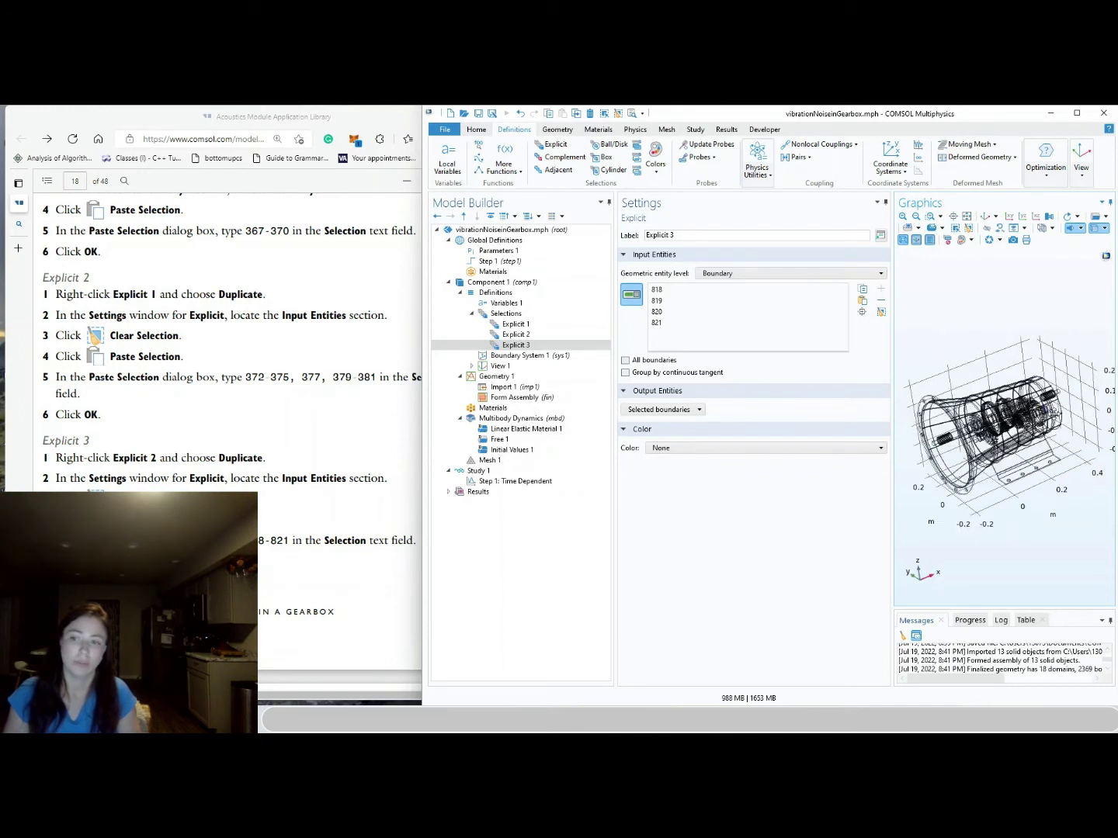
{"action": "left_click", "coordinate": [240, 426]}
{"action": "scroll", "coordinate": [347, 456], "scroll_direction": "down", "scroll_amount": 5}
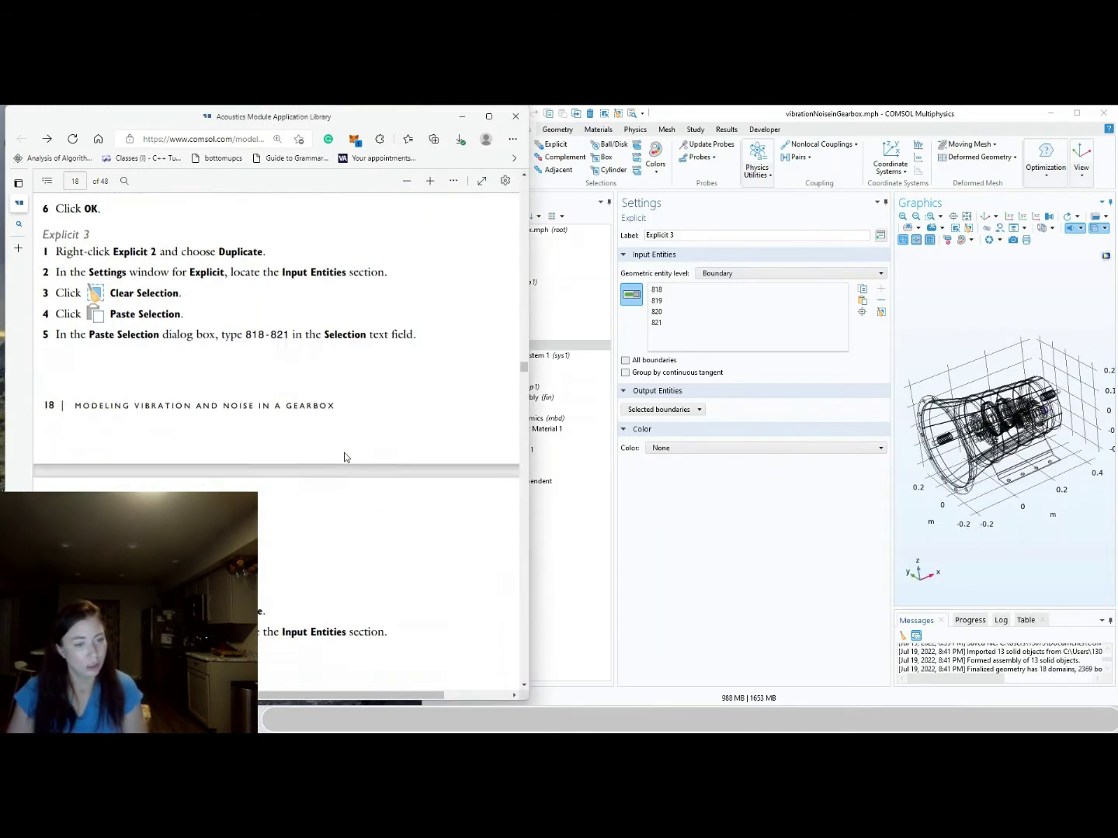
{"action": "scroll", "coordinate": [339, 457], "scroll_direction": "up", "scroll_amount": 3}
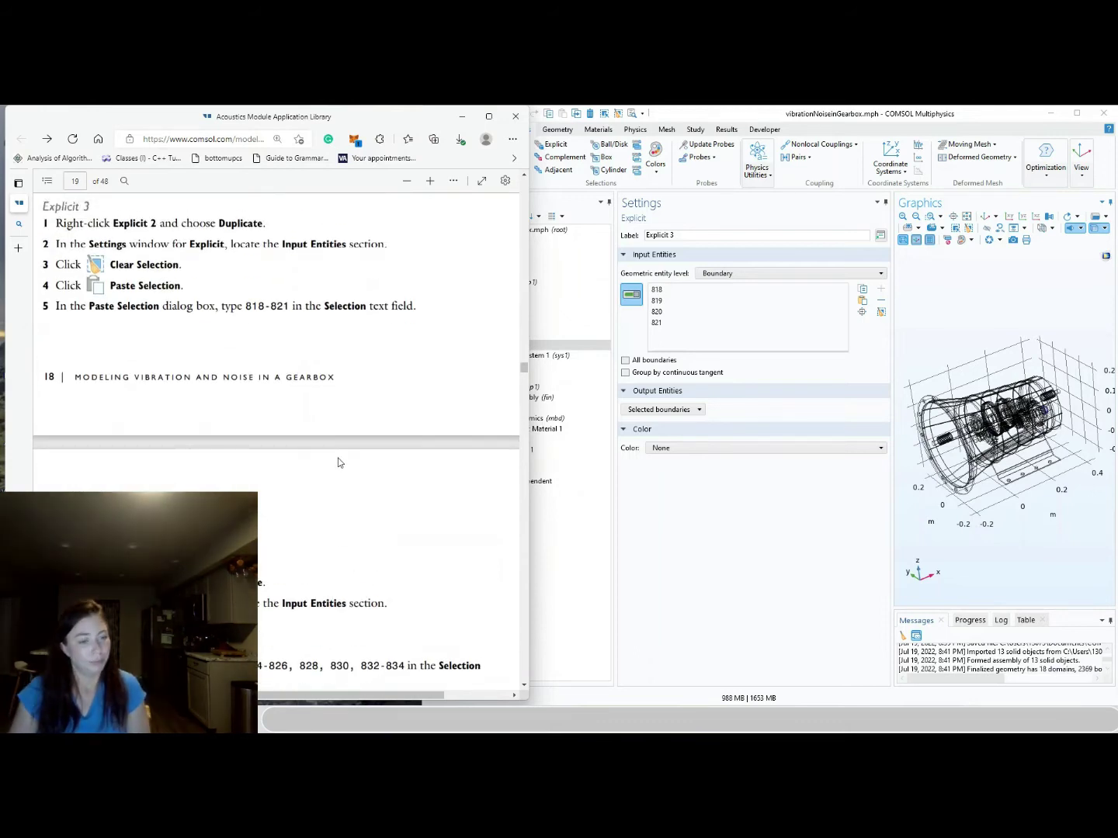
{"action": "scroll", "coordinate": [339, 462], "scroll_direction": "down", "scroll_amount": 5}
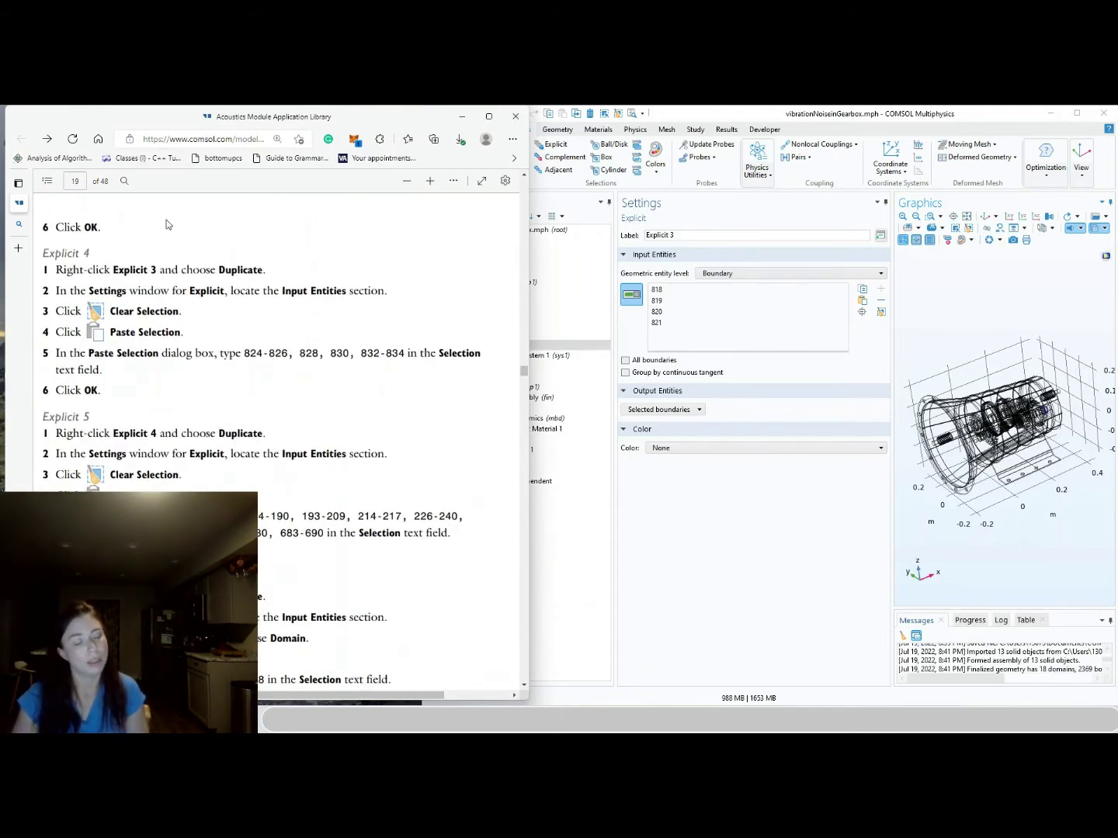
{"action": "left_click", "coordinate": [653, 495]}
{"action": "right_click", "coordinate": [508, 347]}
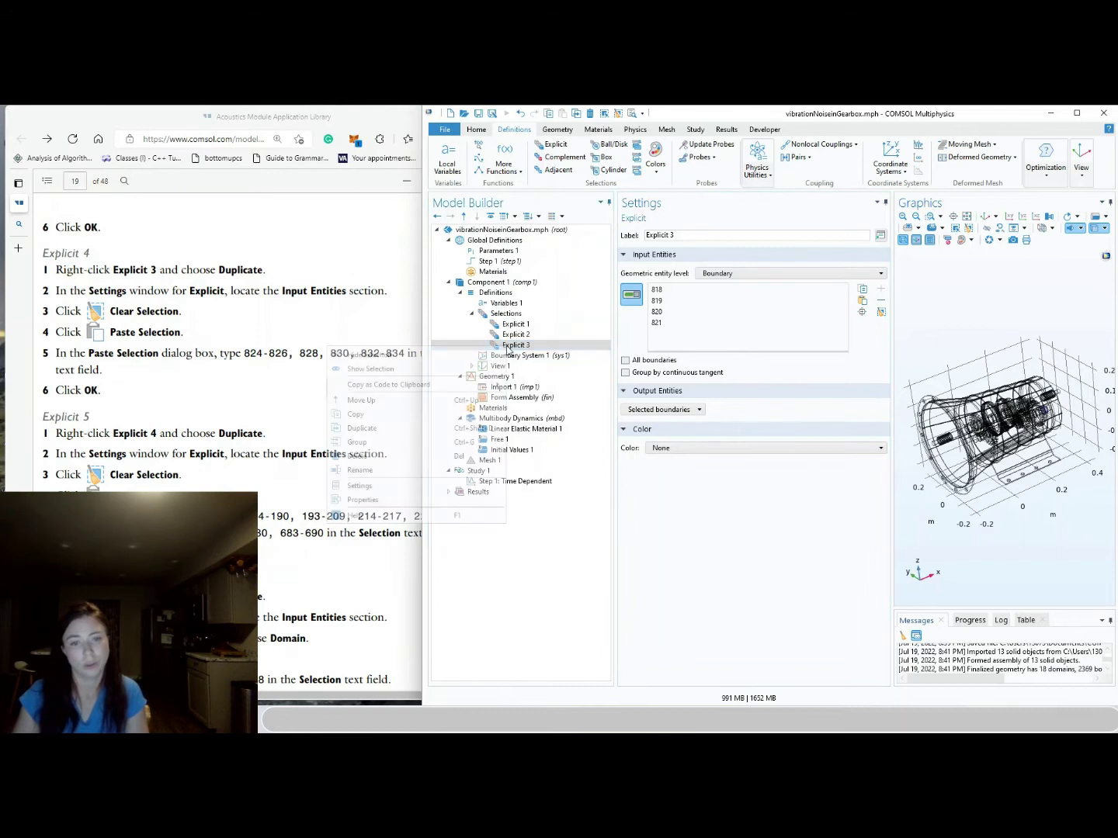
{"action": "left_click", "coordinate": [391, 436]}
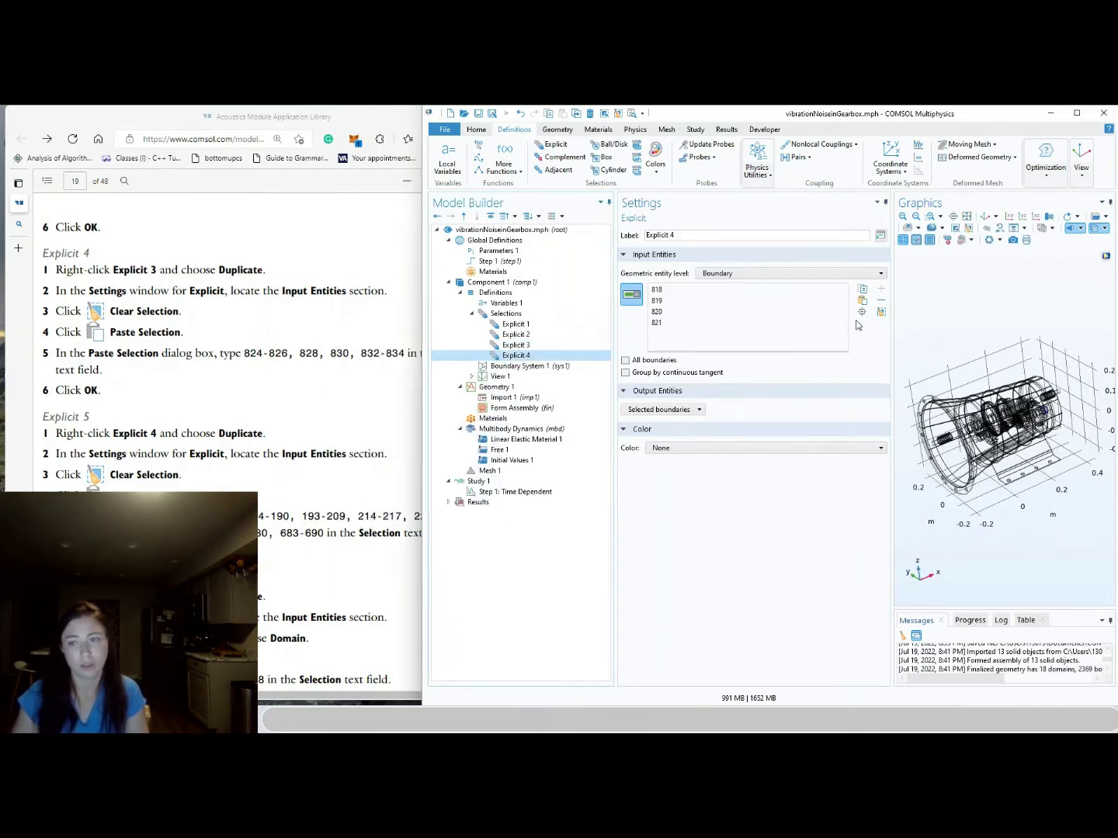
{"action": "left_click", "coordinate": [881, 311]}
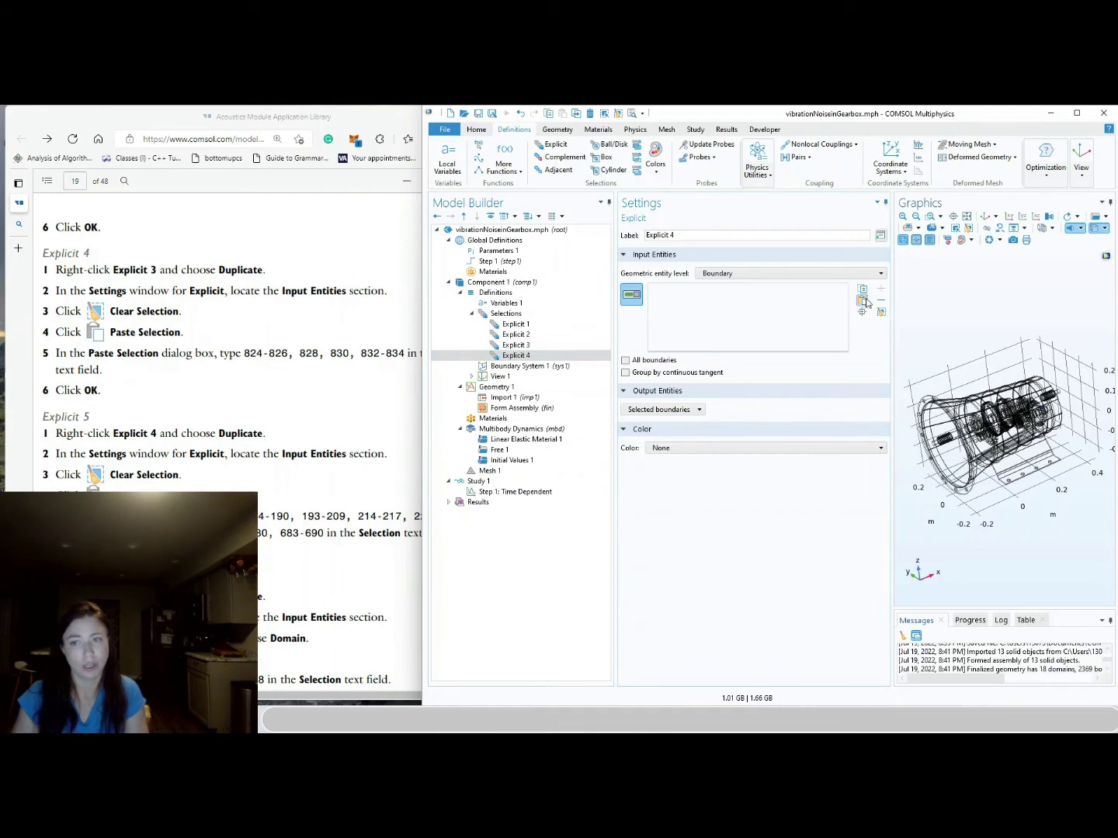
Paste boundaries 824-826, 828, 830, 832-834 into the Explicit 4 selection
{"action": "left_click", "coordinate": [863, 301]}
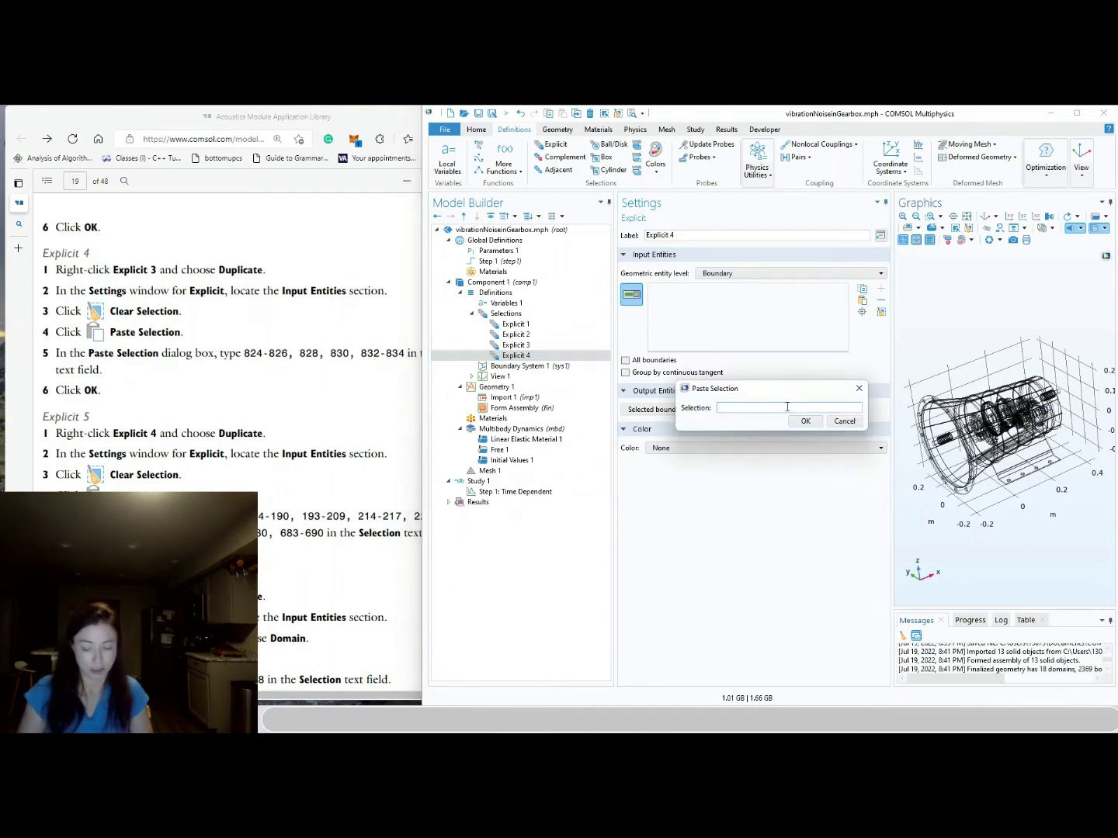
{"action": "type", "text": "824-826,"}
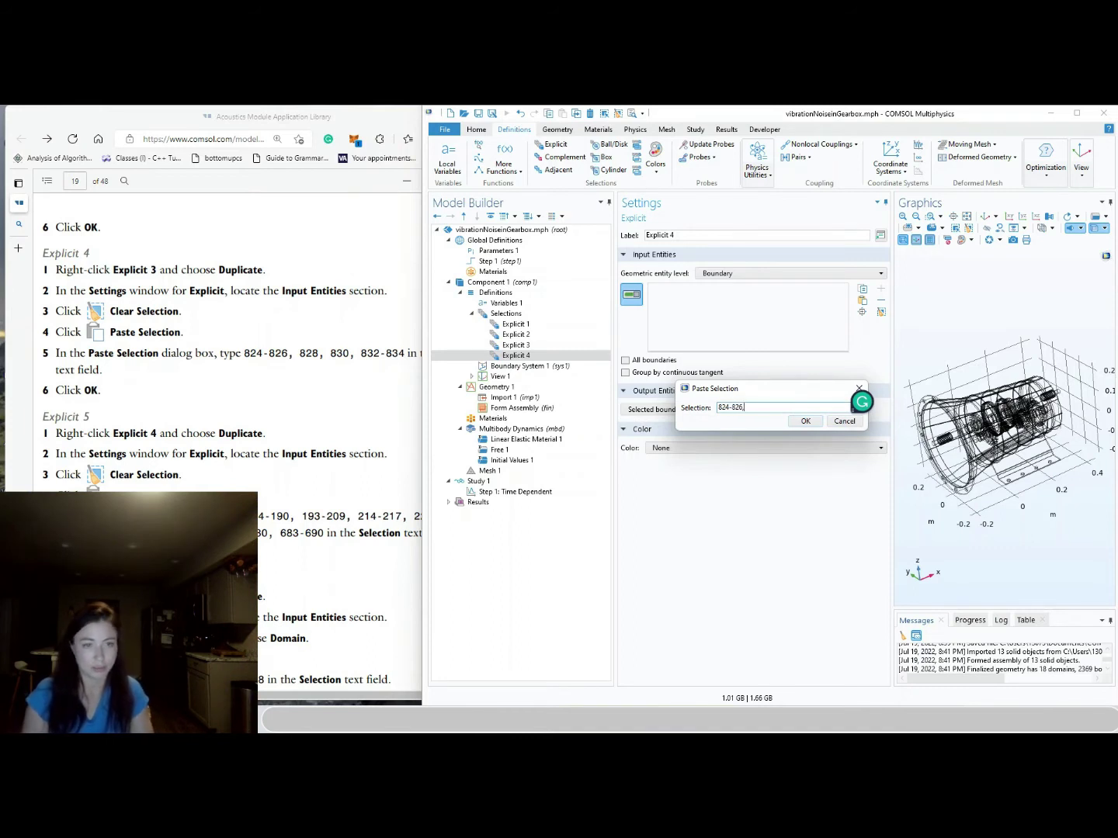
{"action": "type", "text": " 828, 830, 832-834"}
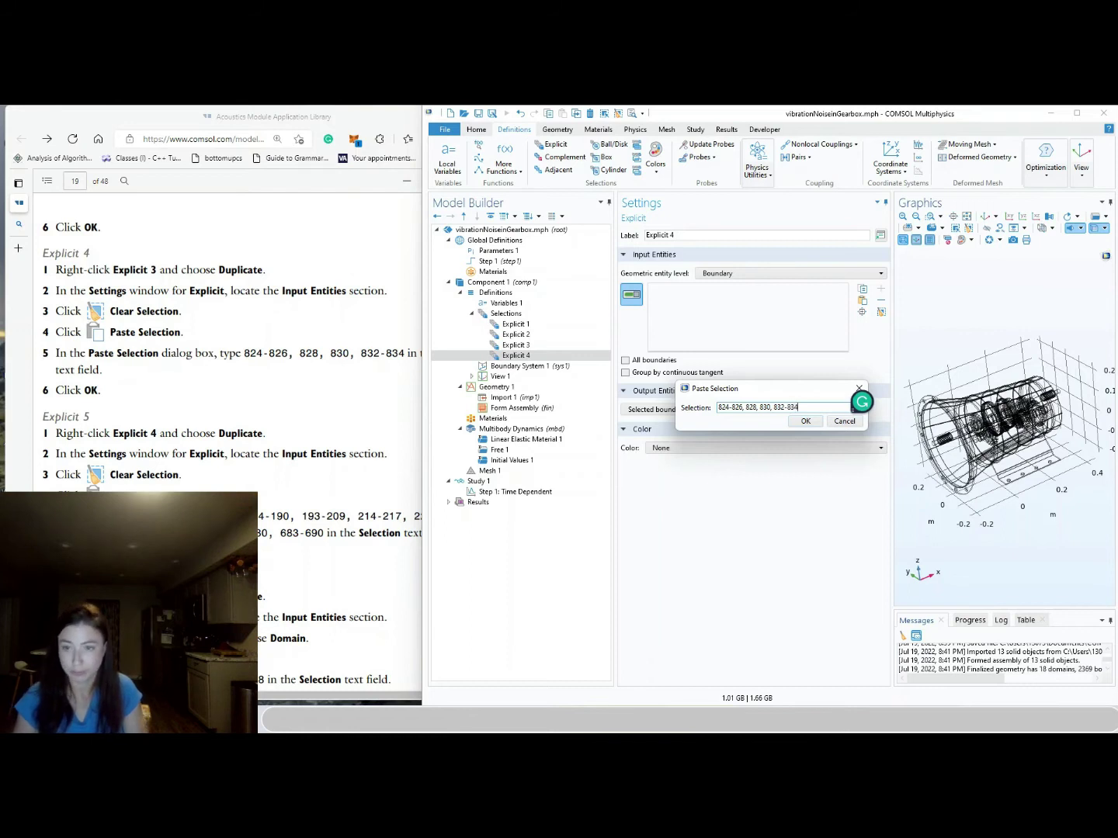
{"action": "left_click", "coordinate": [806, 422]}
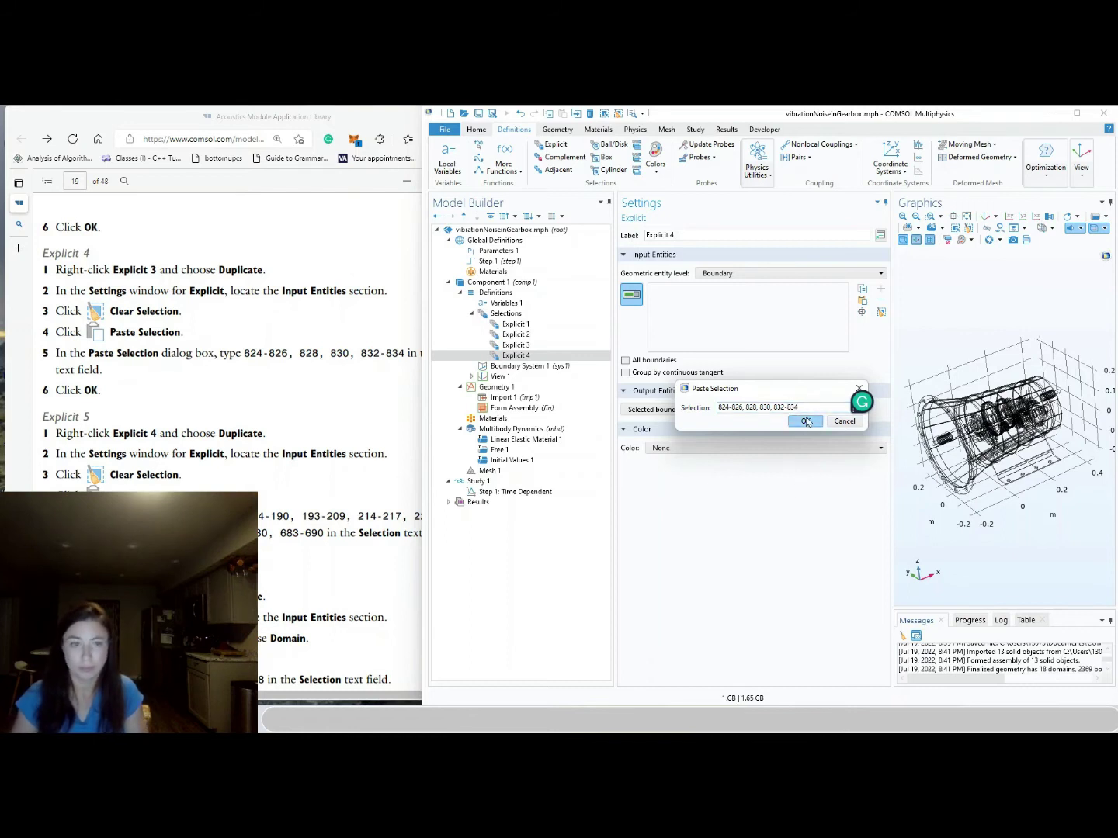
Duplicate the Explicit 4 selection and clear all boundaries from the Explicit 5 copy
{"action": "right_click", "coordinate": [530, 358]}
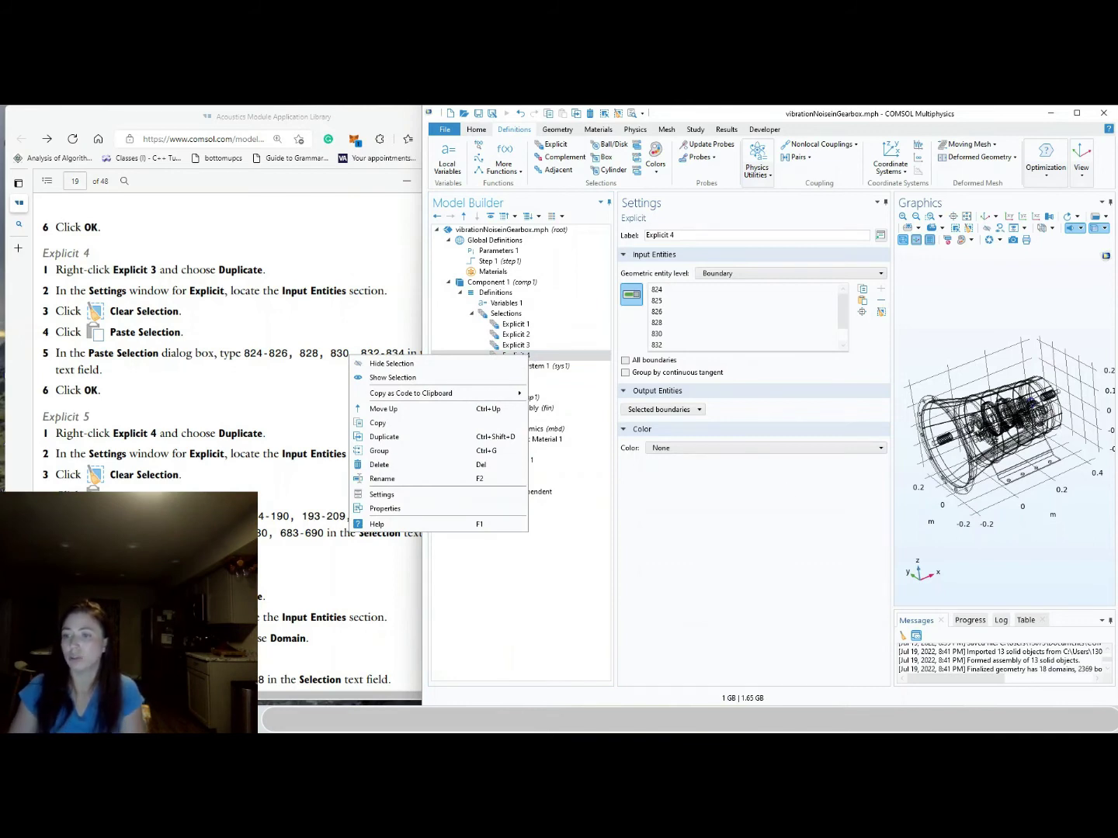
{"action": "left_click_drag", "start_coordinate": [974, 427], "coordinate": [1038, 422]}
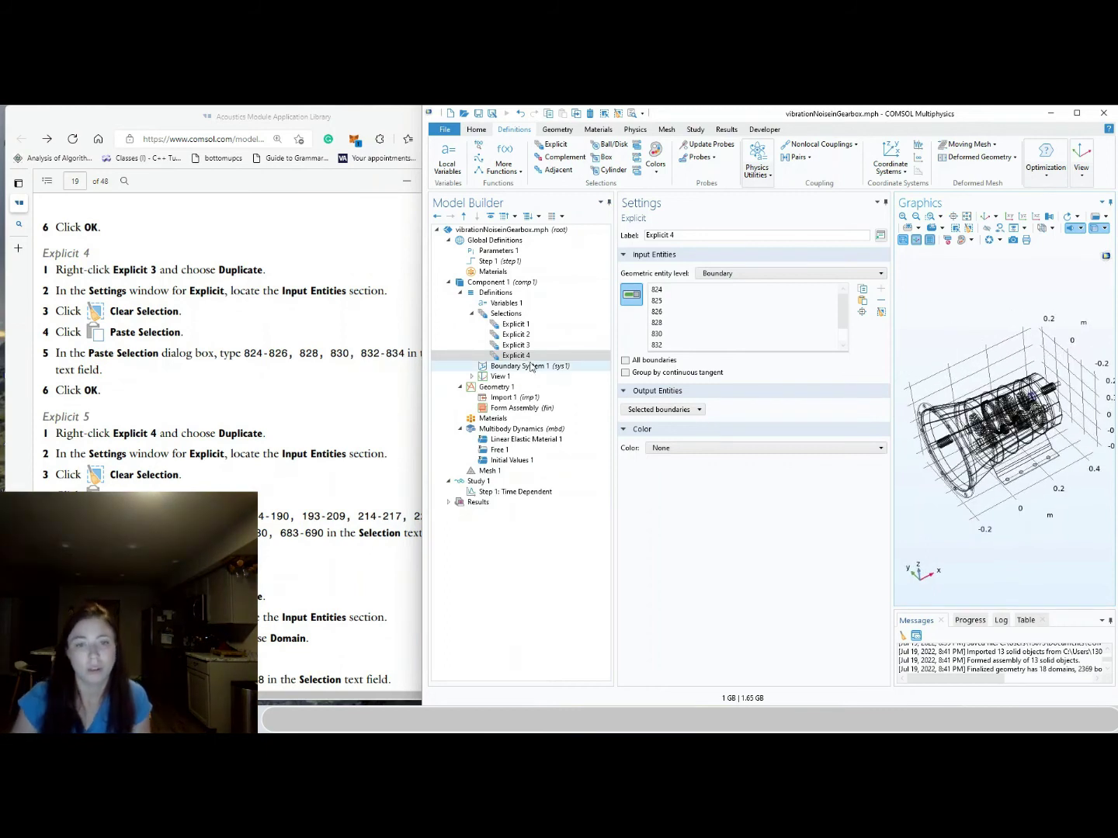
{"action": "right_click", "coordinate": [529, 356]}
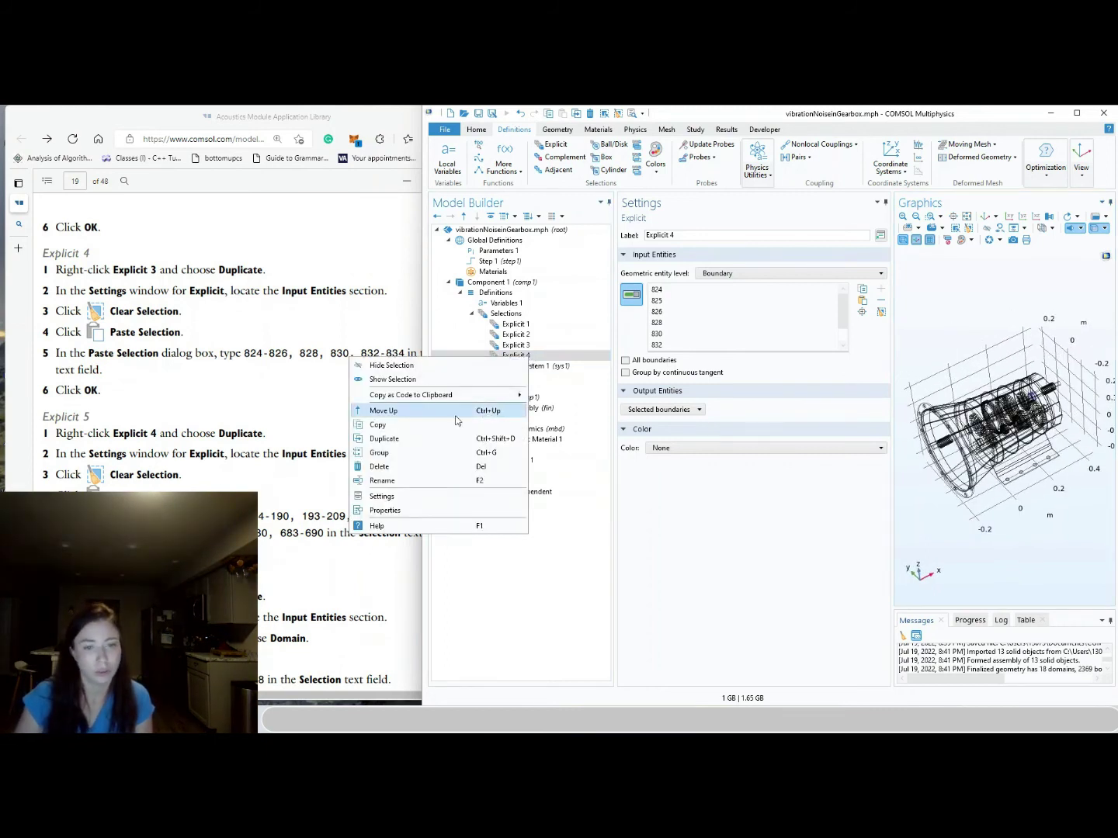
{"action": "left_click", "coordinate": [436, 438]}
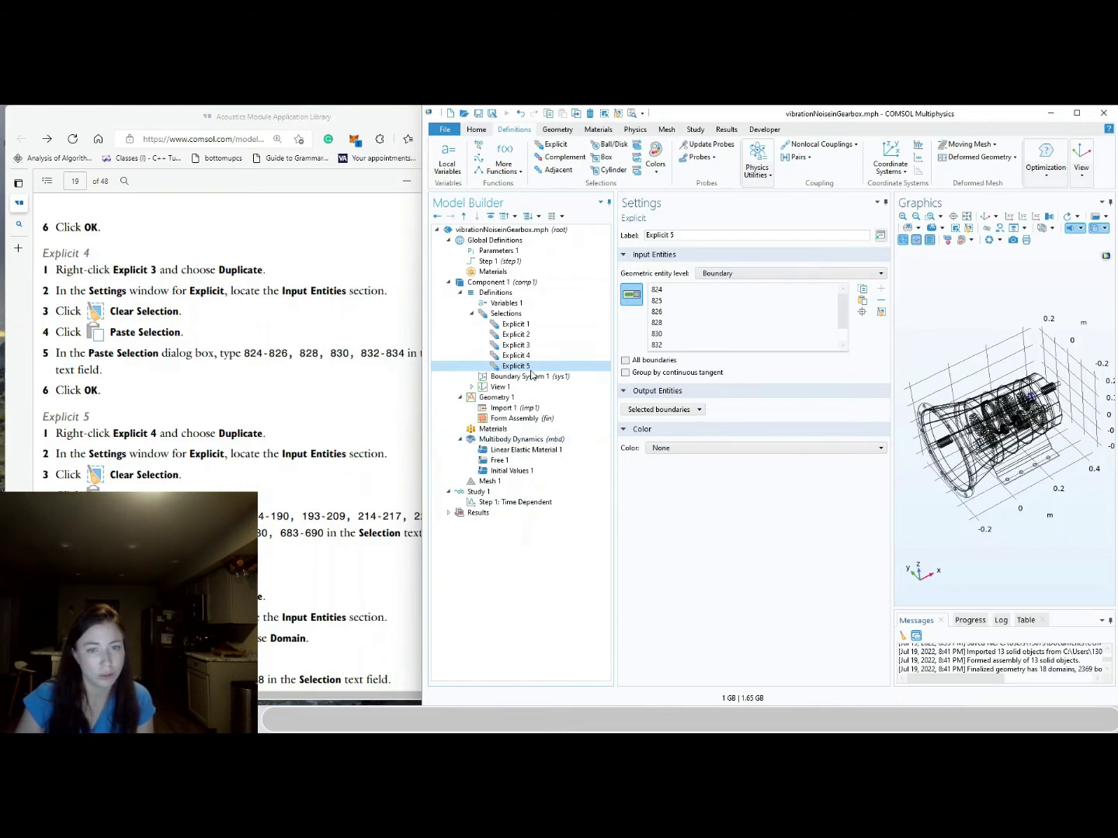
{"action": "left_click", "coordinate": [882, 312]}
Start the pasted boundary list for Explicit 5 with 184-190, 193-209, 214-217, 226-240, following the tutorial
{"action": "left_click", "coordinate": [863, 301]}
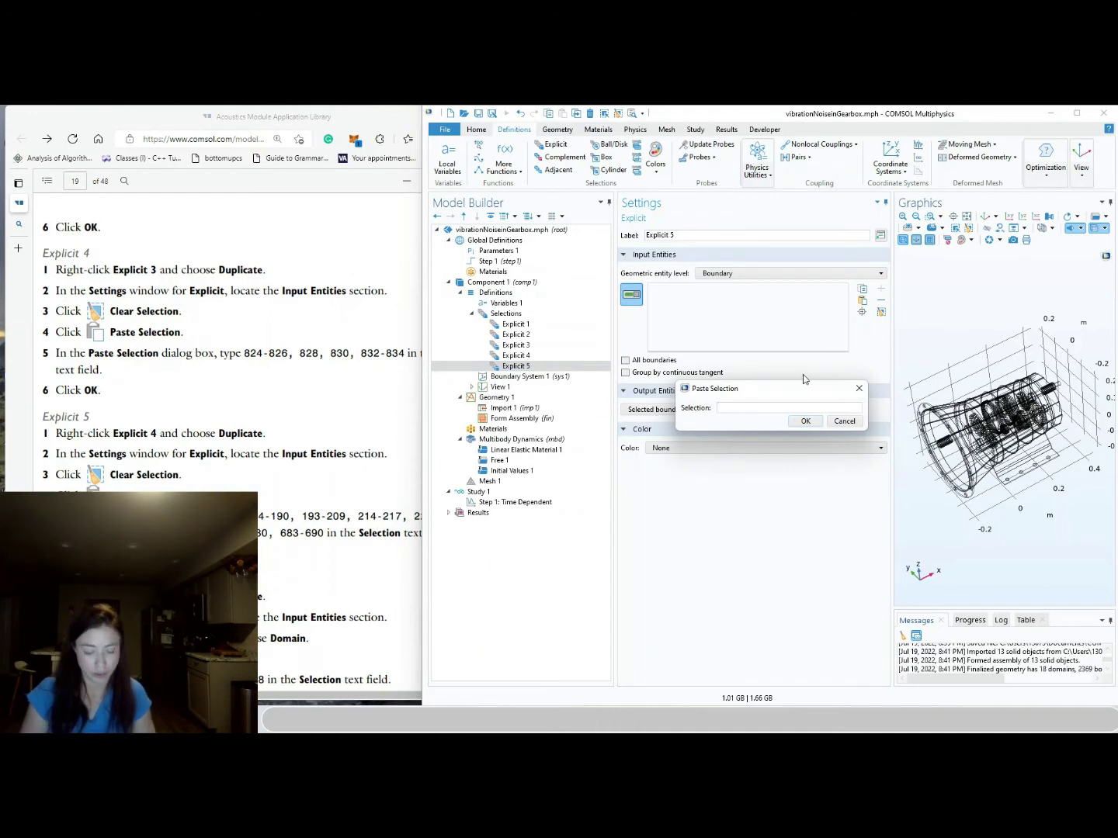
{"action": "type", "text": "184-190, 193-209, 214-217,"}
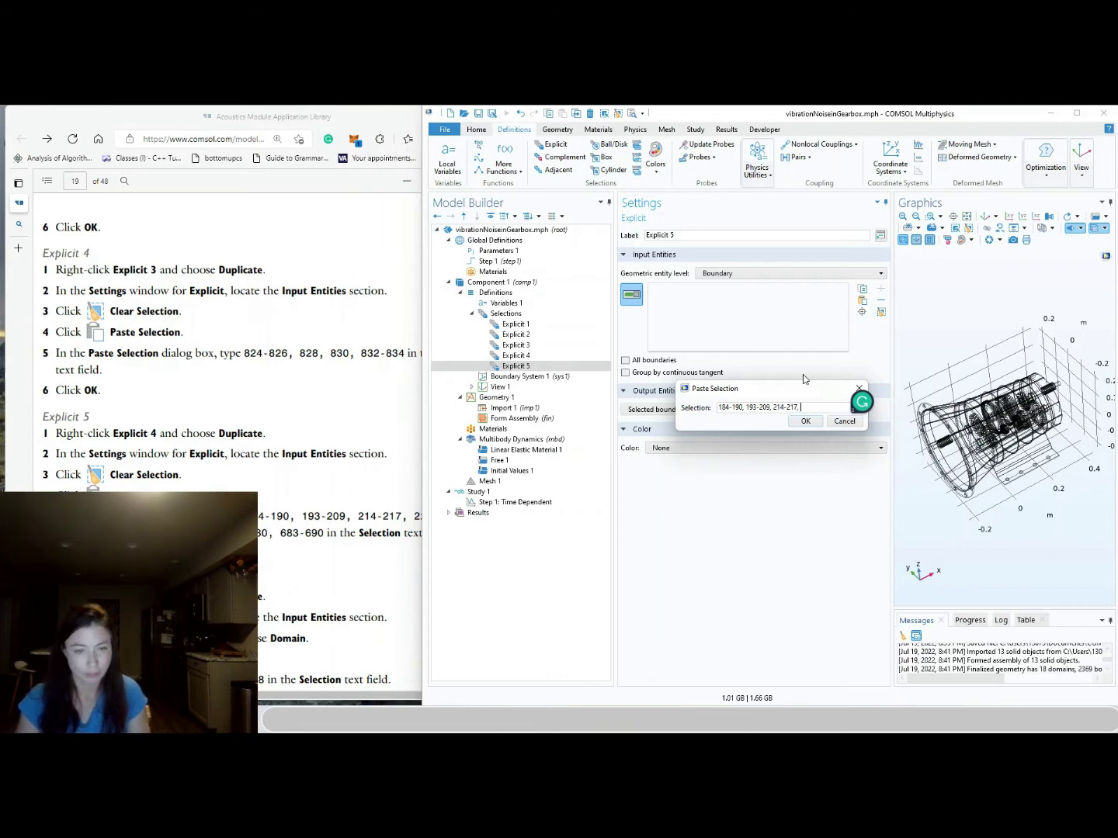
{"action": "left_click", "coordinate": [298, 472]}
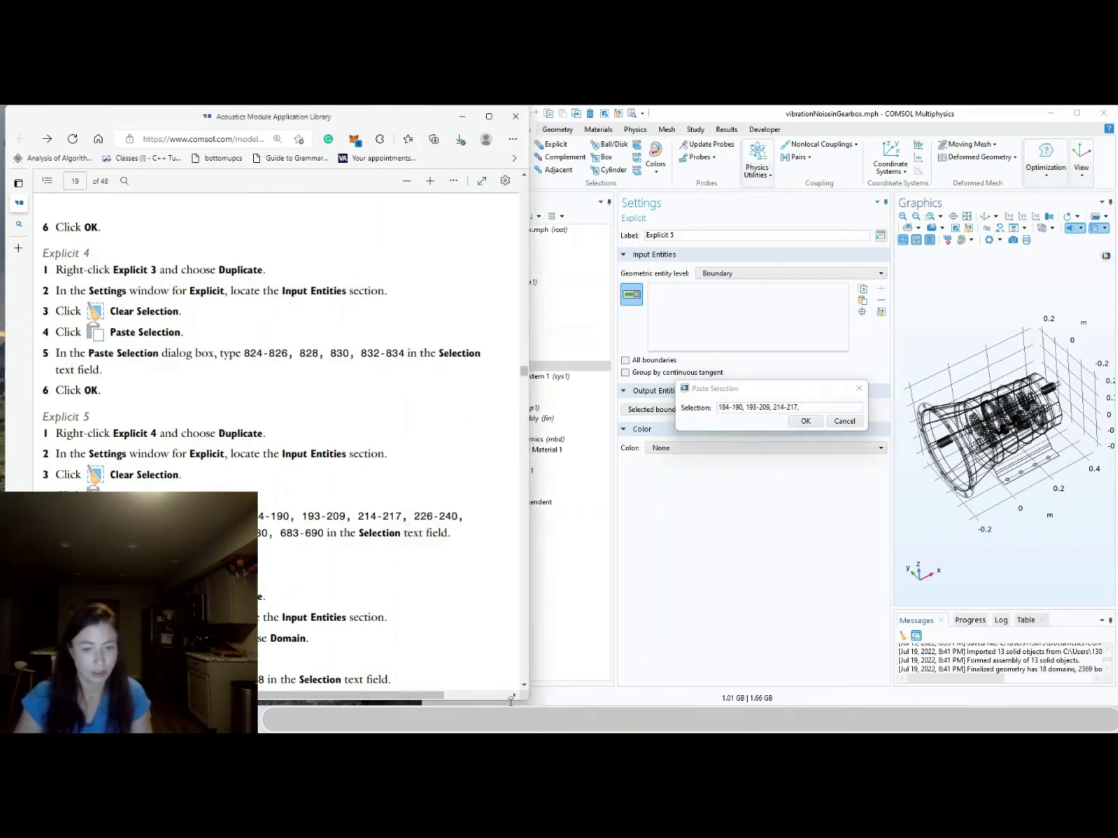
{"action": "scroll", "coordinate": [512, 701], "scroll_direction": "right", "scroll_amount": 2}
{"action": "scroll", "coordinate": [374, 696], "scroll_direction": "left", "scroll_amount": 2}
{"action": "left_click_drag", "start_coordinate": [531, 509], "coordinate": [478, 510]}
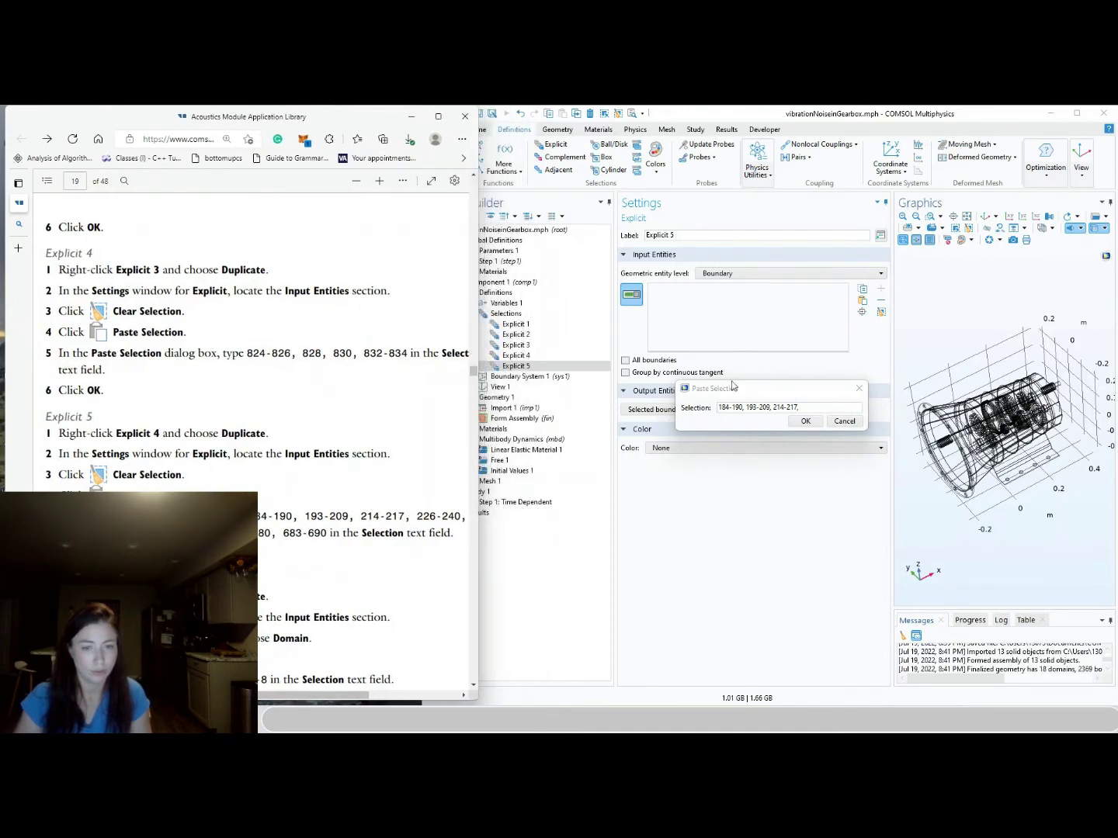
{"action": "left_click", "coordinate": [807, 409]}
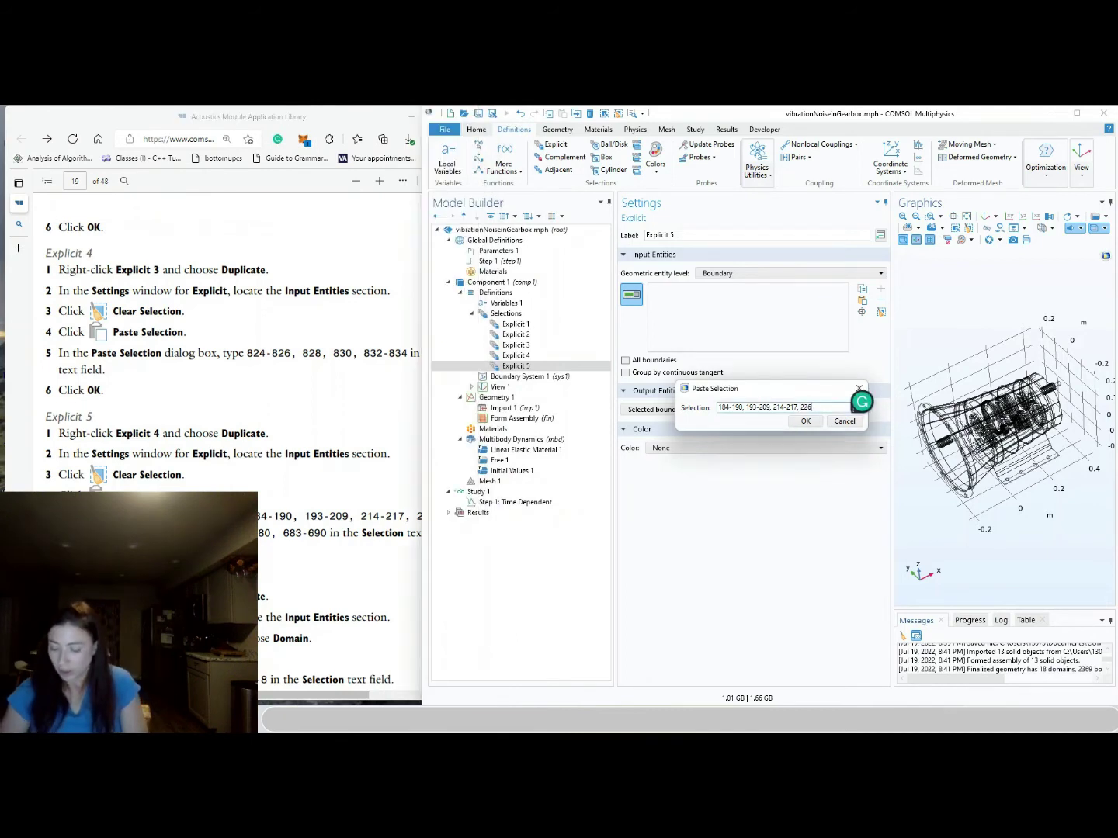
{"action": "type", "text": "-240"}
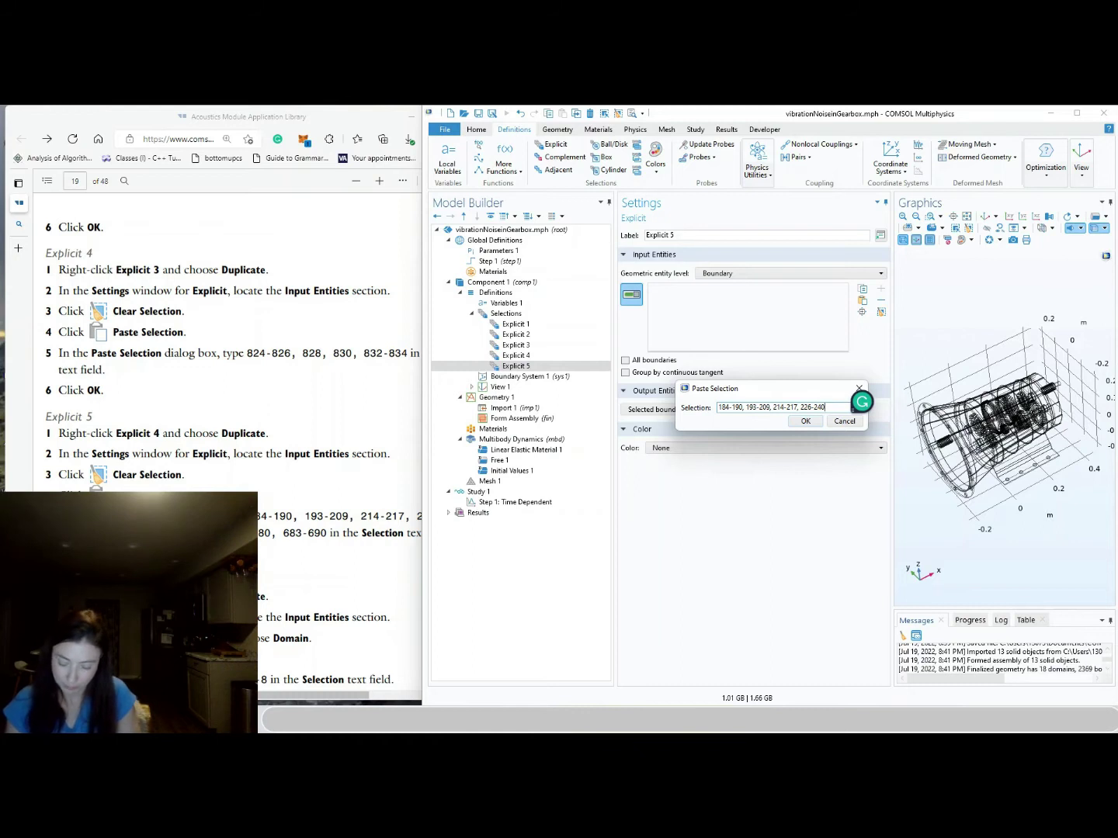
{"action": "type", "text": ","}
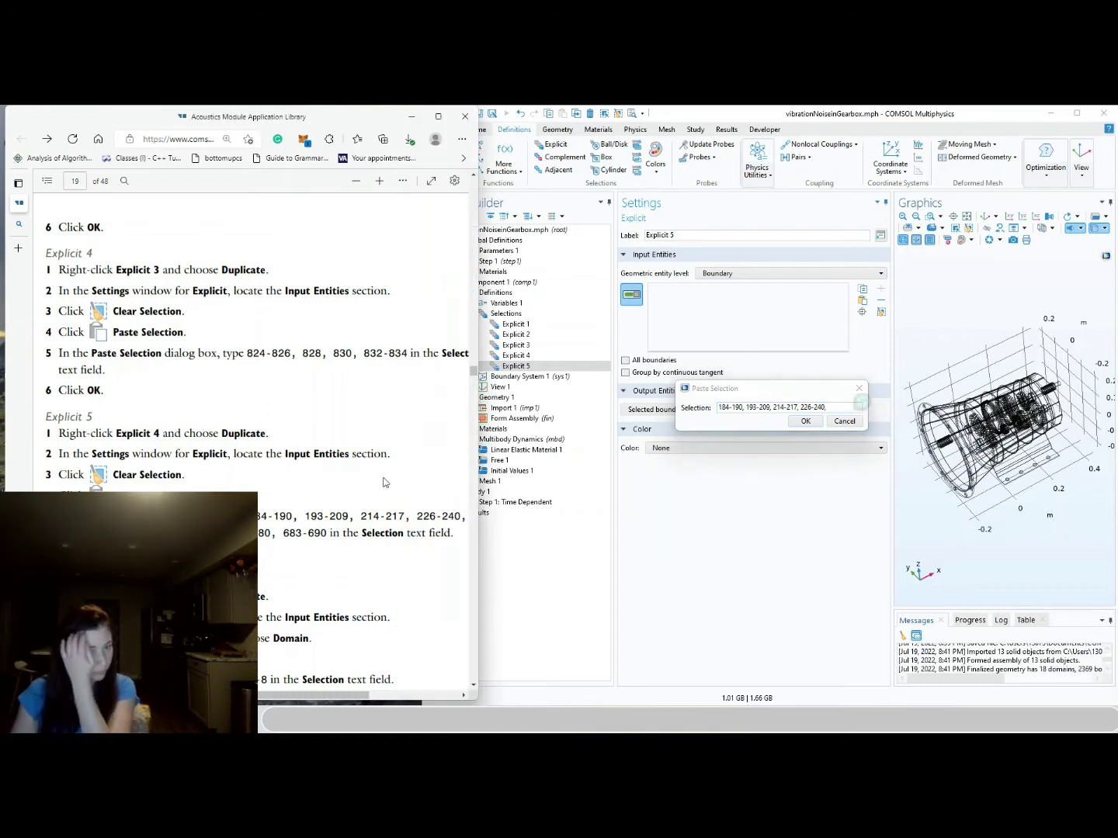
Complete the Explicit 5 boundary list with 242-246, 533-540, 602-613, 677-680, 683-690 and apply the pasted selection
{"action": "left_click", "coordinate": [386, 482]}
{"action": "left_click", "coordinate": [860, 409]}
{"action": "type", "text": "242-246"}
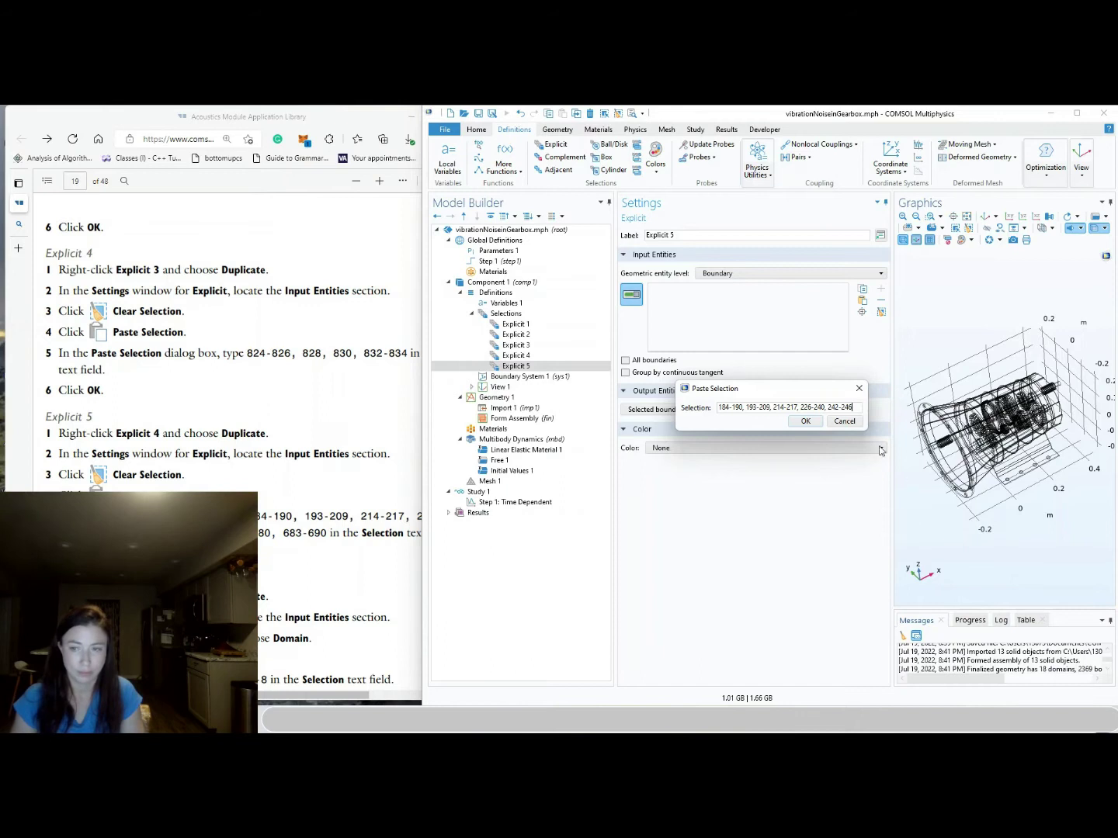
{"action": "type", "text": ", 533-540, 602"}
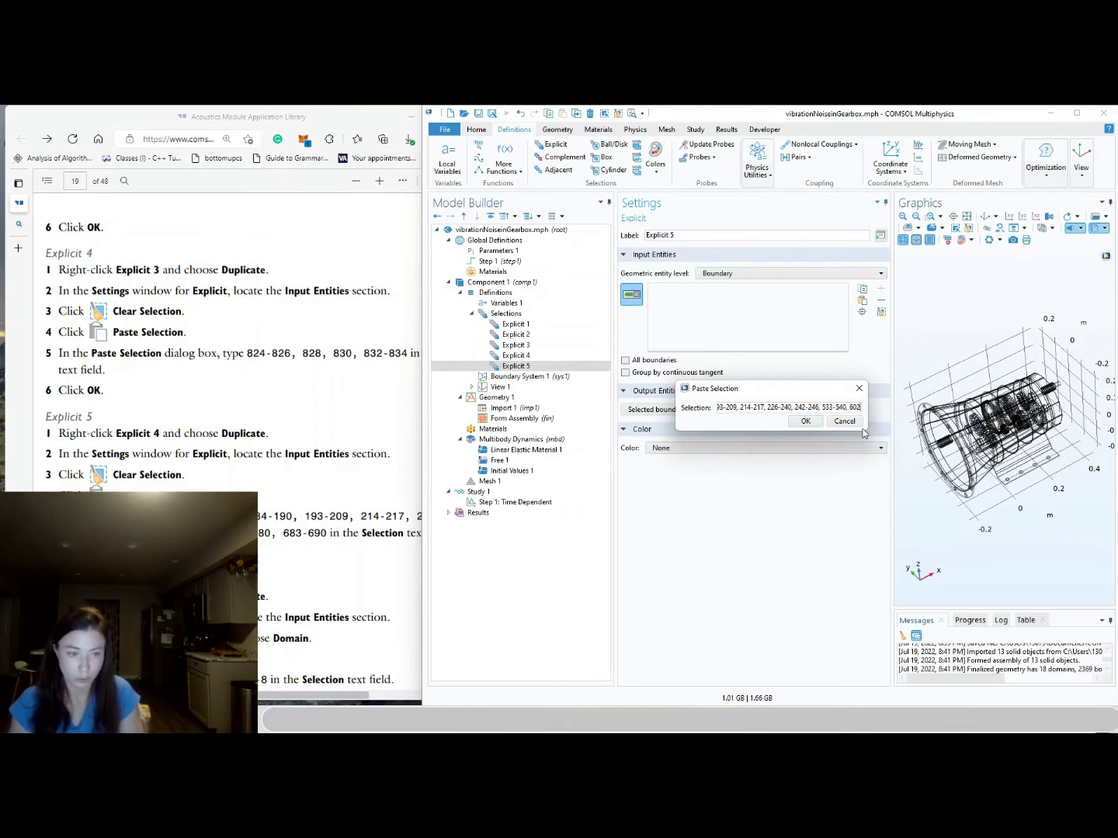
{"action": "type", "text": "-613,"}
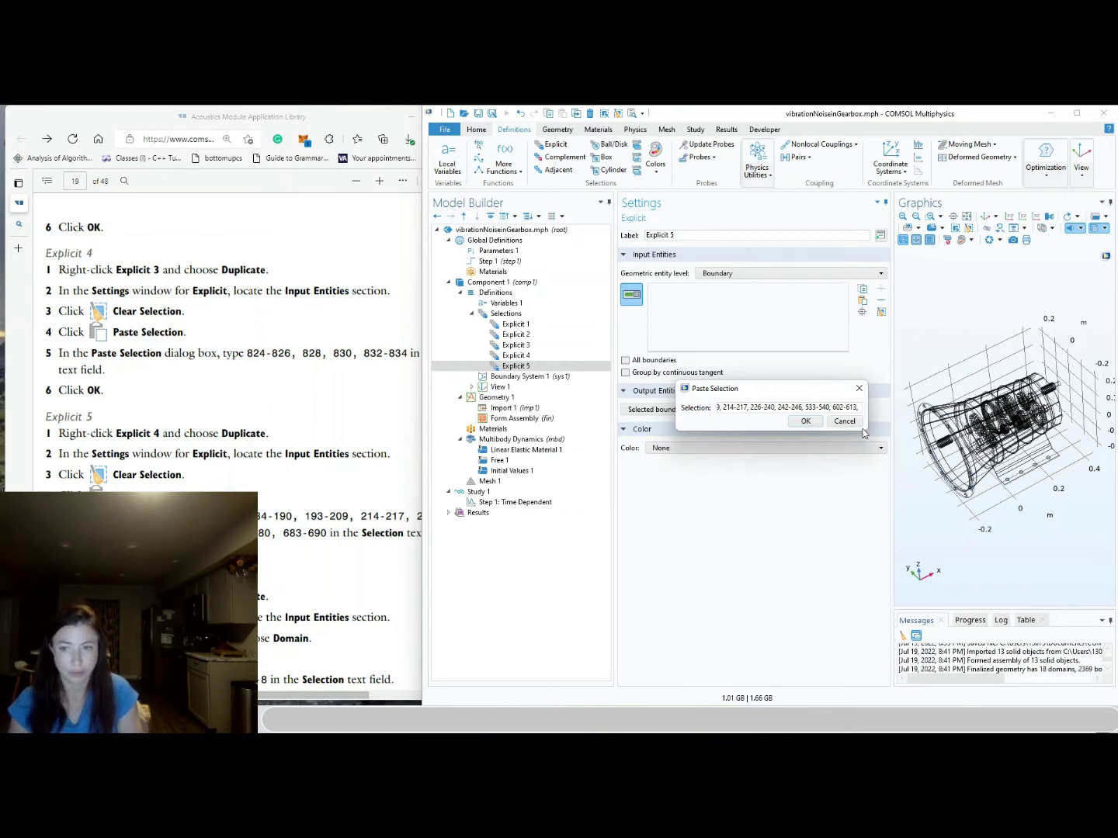
{"action": "type", "text": " 6"}
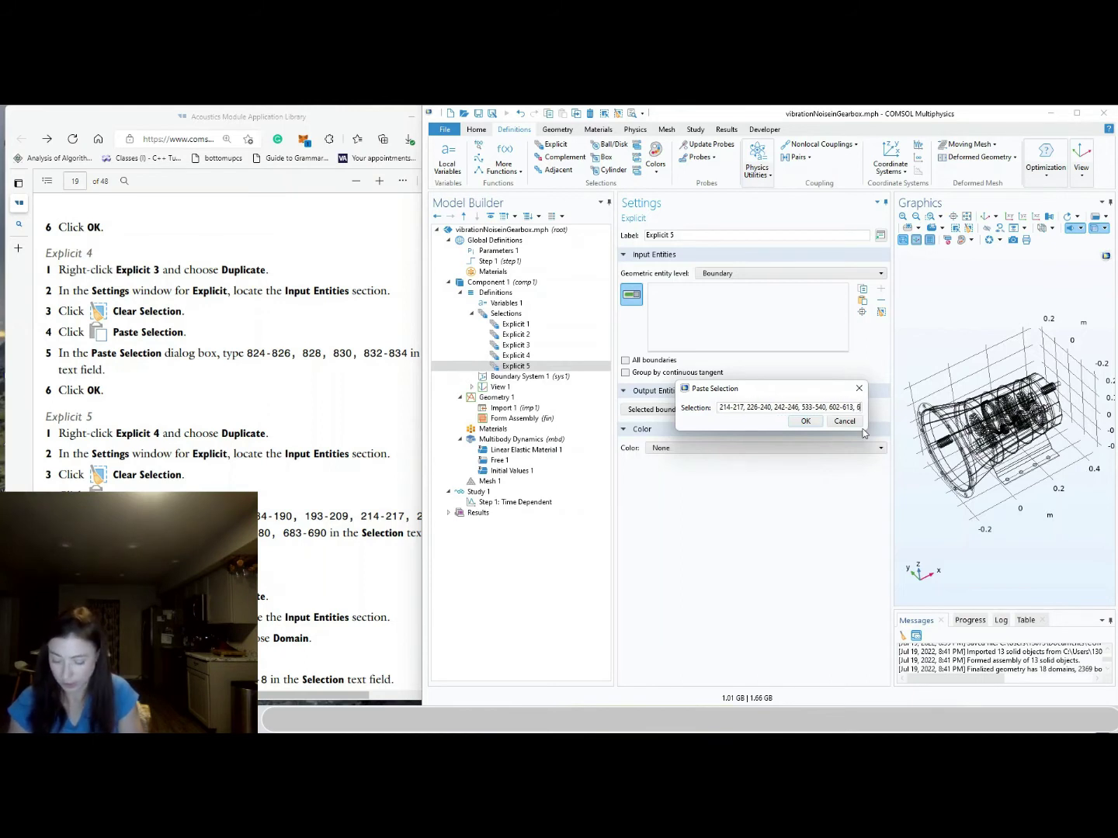
{"action": "type", "text": "77-680"}
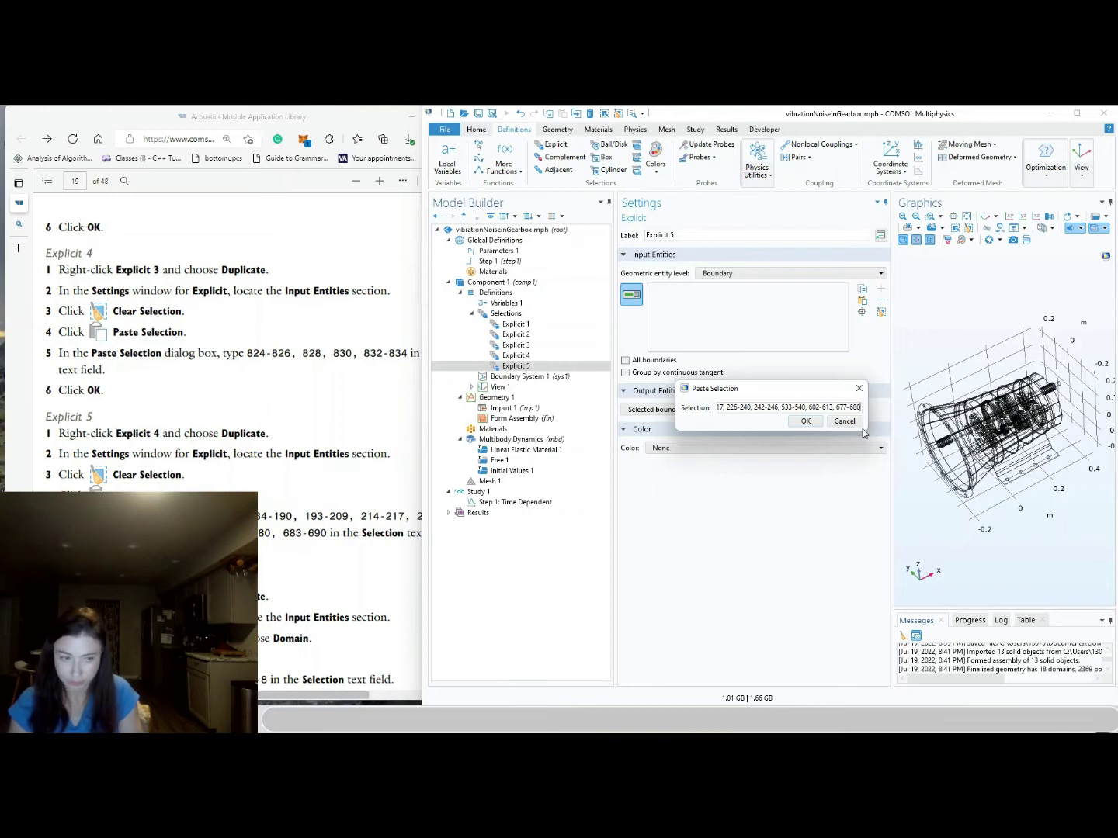
{"action": "type", "text": ","}
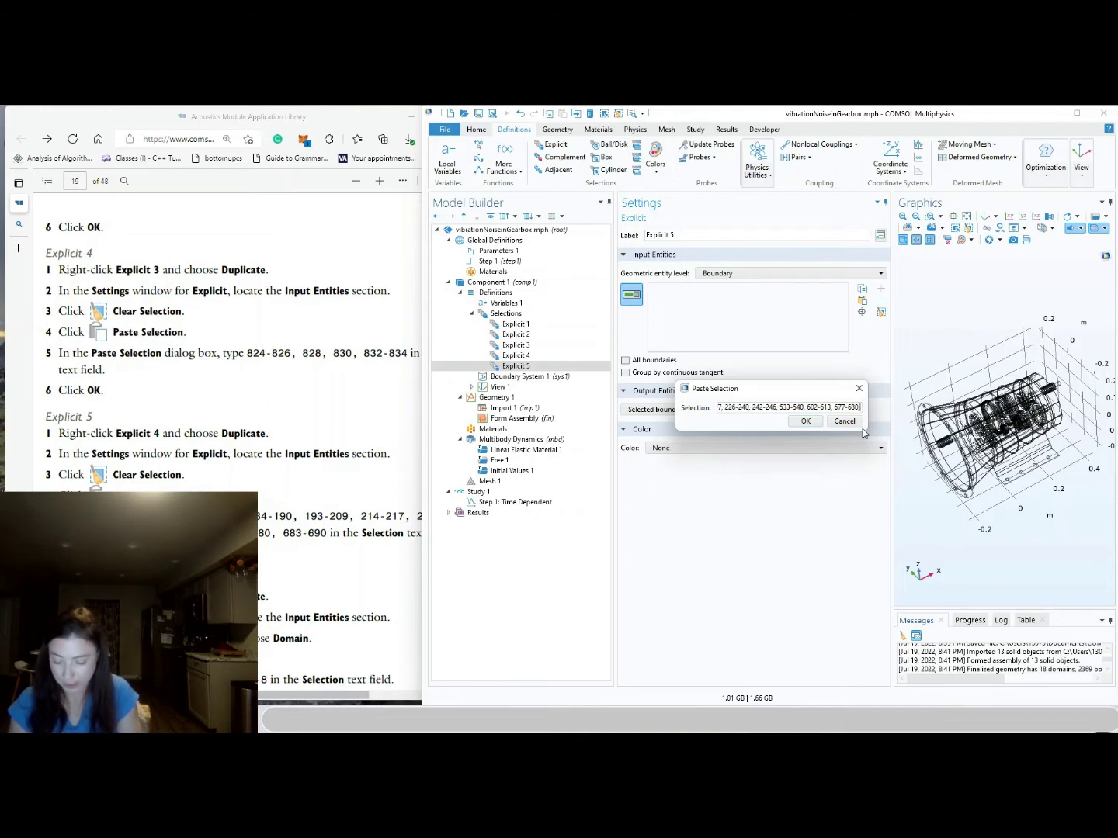
{"action": "type", "text": " 683-690"}
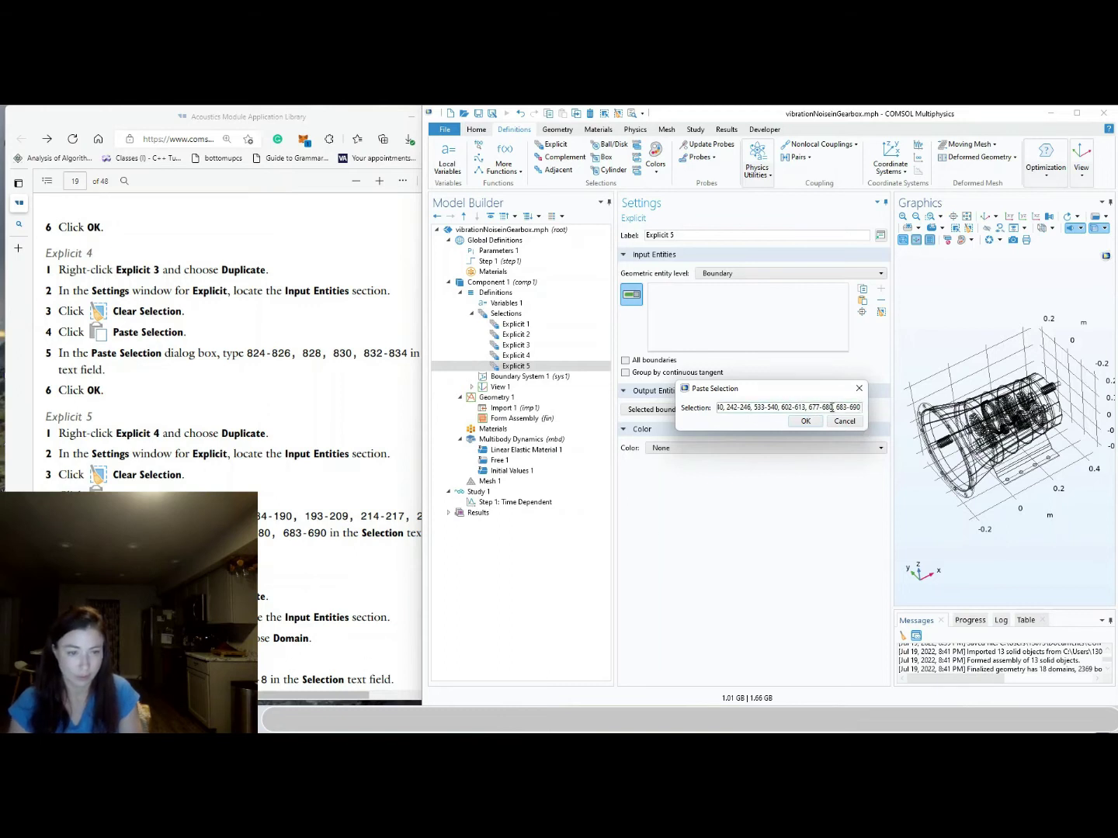
{"action": "left_click", "coordinate": [806, 420]}
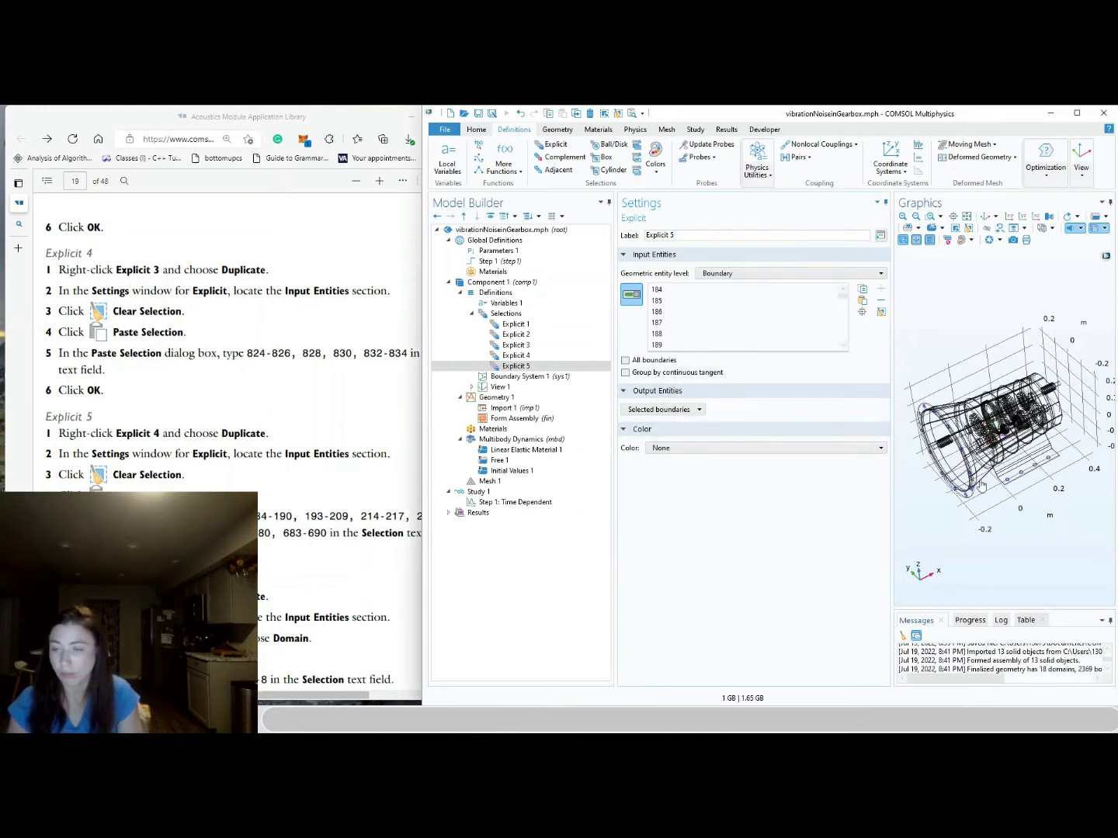
Check the tutorial's Explicit 6 instructions, duplicate the Explicit 5 selection and clear all boundaries from the copy
{"action": "left_click_drag", "start_coordinate": [1016, 458], "coordinate": [995, 429]}
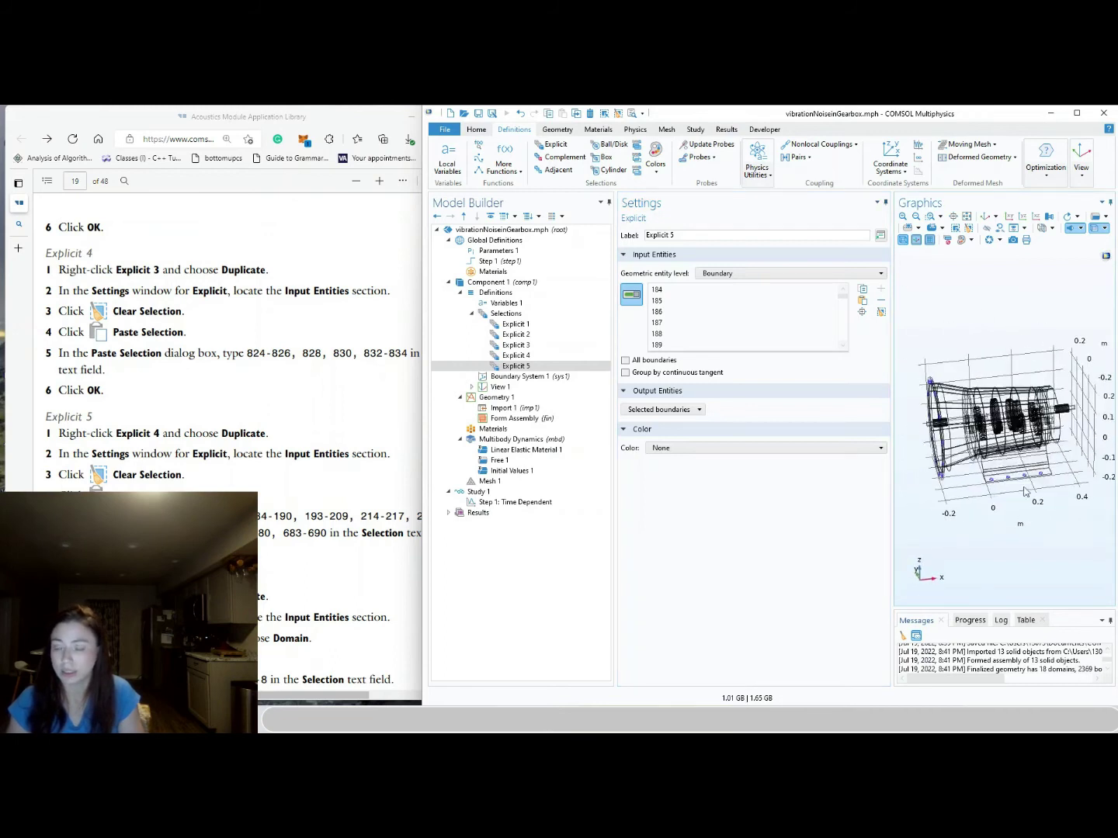
{"action": "left_click_drag", "start_coordinate": [968, 509], "coordinate": [967, 330]}
{"action": "mouse_move", "coordinate": [1018, 430]}
{"action": "left_mouse_down"}
{"action": "mouse_move", "coordinate": [959, 414]}
{"action": "mouse_move", "coordinate": [1013, 466]}
{"action": "mouse_move", "coordinate": [1009, 450]}
{"action": "left_mouse_up"}
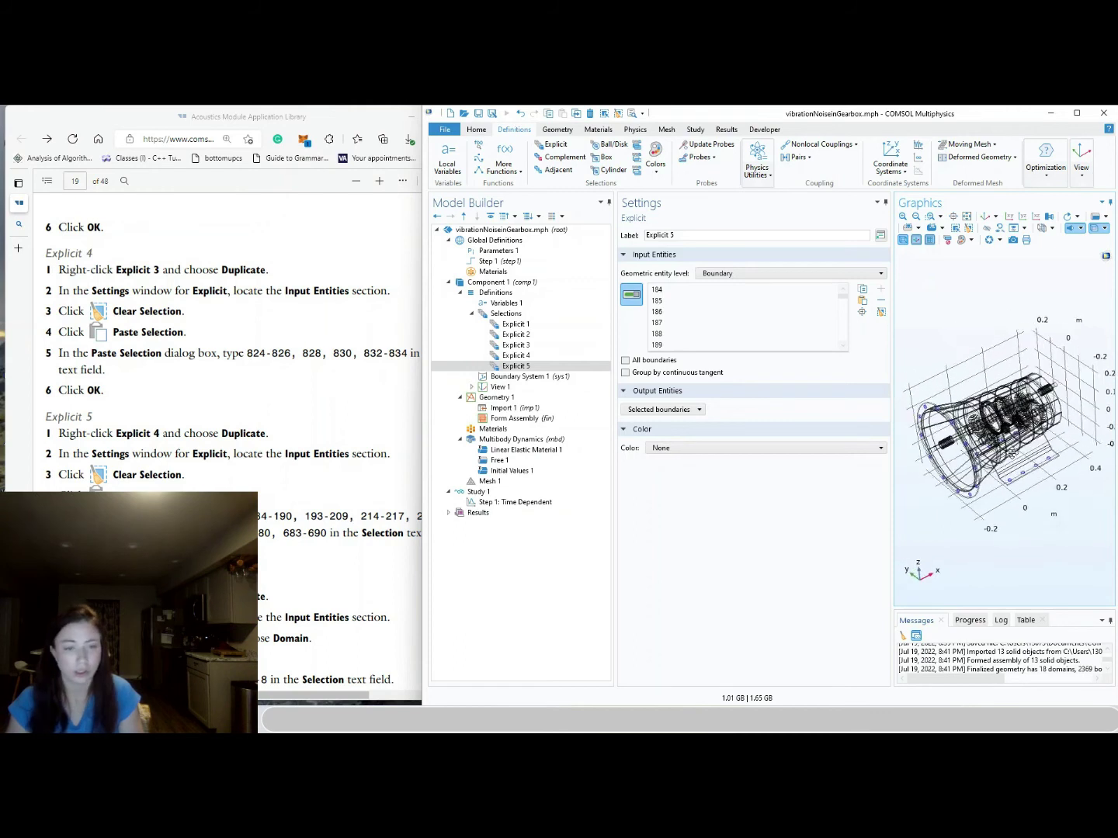
{"action": "left_click", "coordinate": [342, 465]}
{"action": "scroll", "coordinate": [256, 438], "scroll_direction": "down", "scroll_amount": 3}
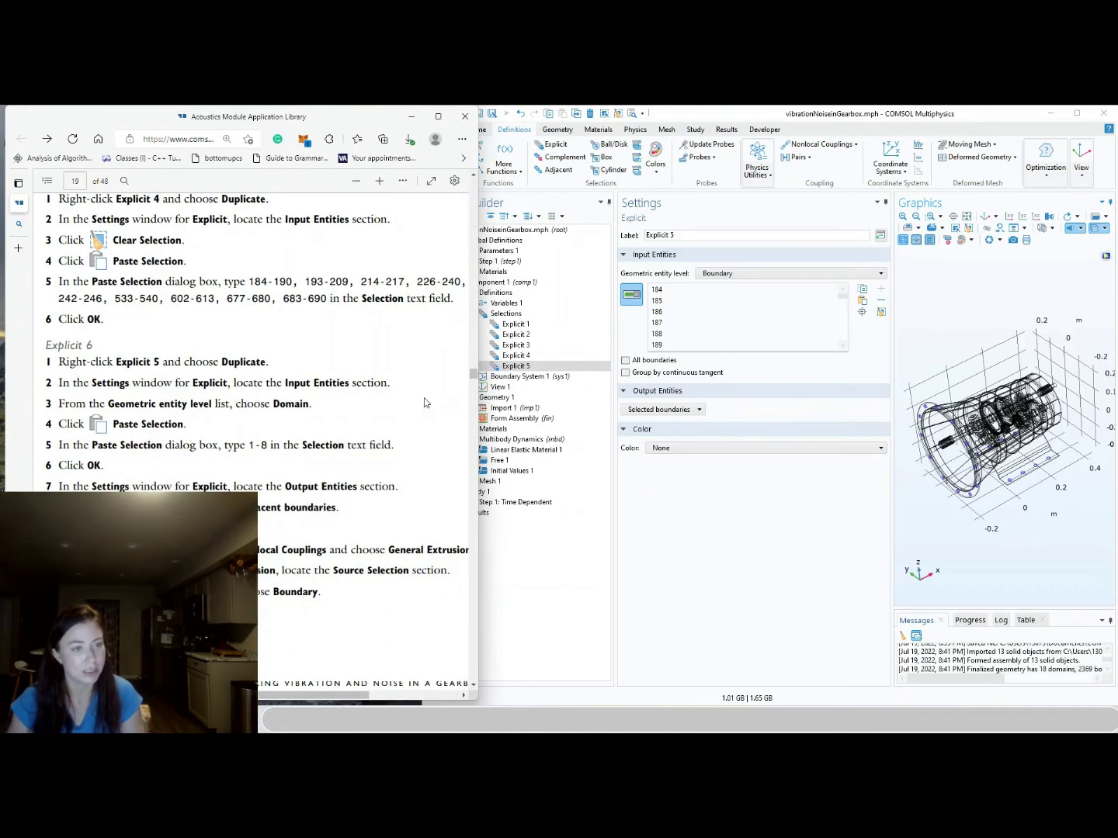
{"action": "right_click", "coordinate": [516, 366]}
{"action": "left_click", "coordinate": [424, 443]}
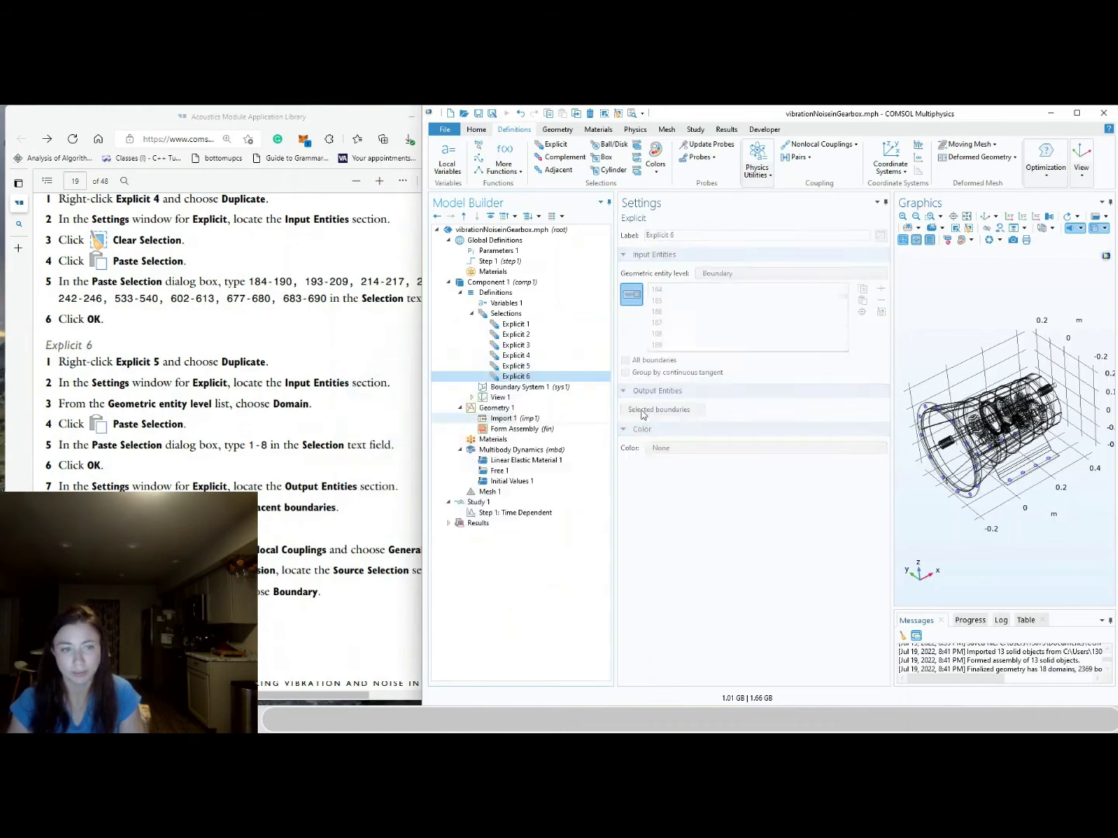
{"action": "left_click", "coordinate": [881, 310]}
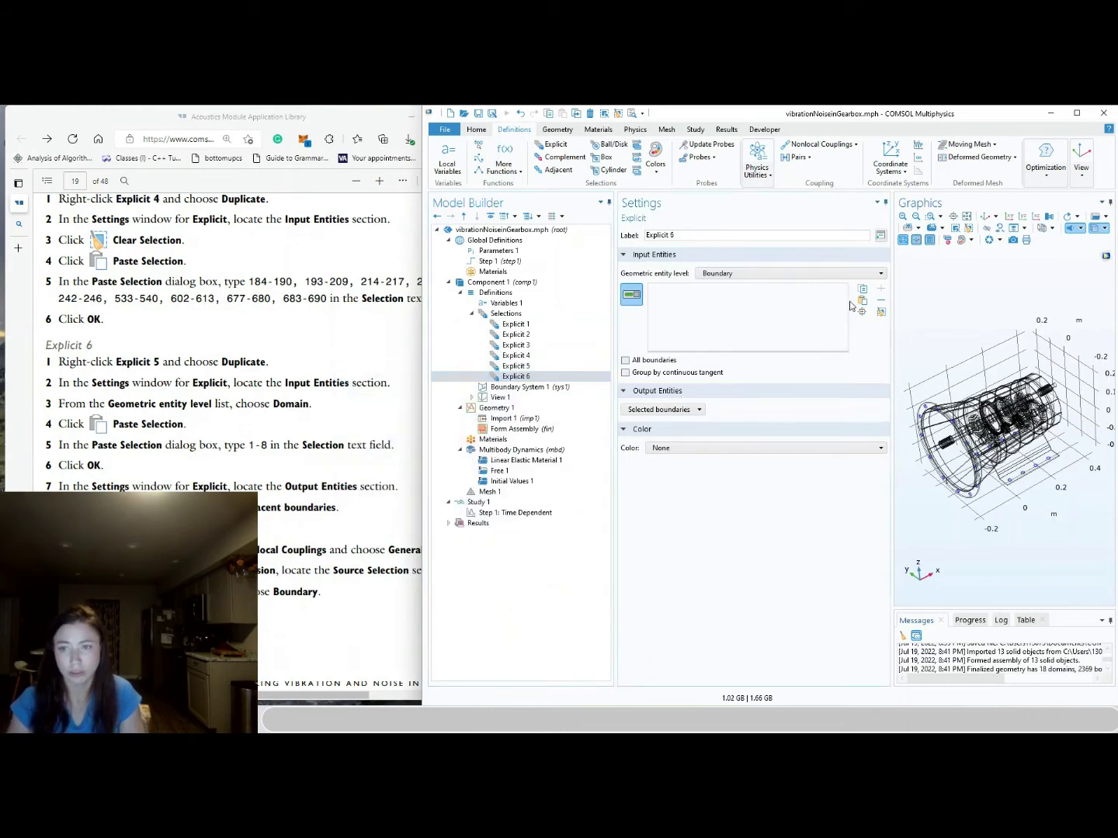
Check the tutorial's Explicit 6 instructions and set the selection's geometric entity level to Domain
{"action": "left_click", "coordinate": [860, 301]}
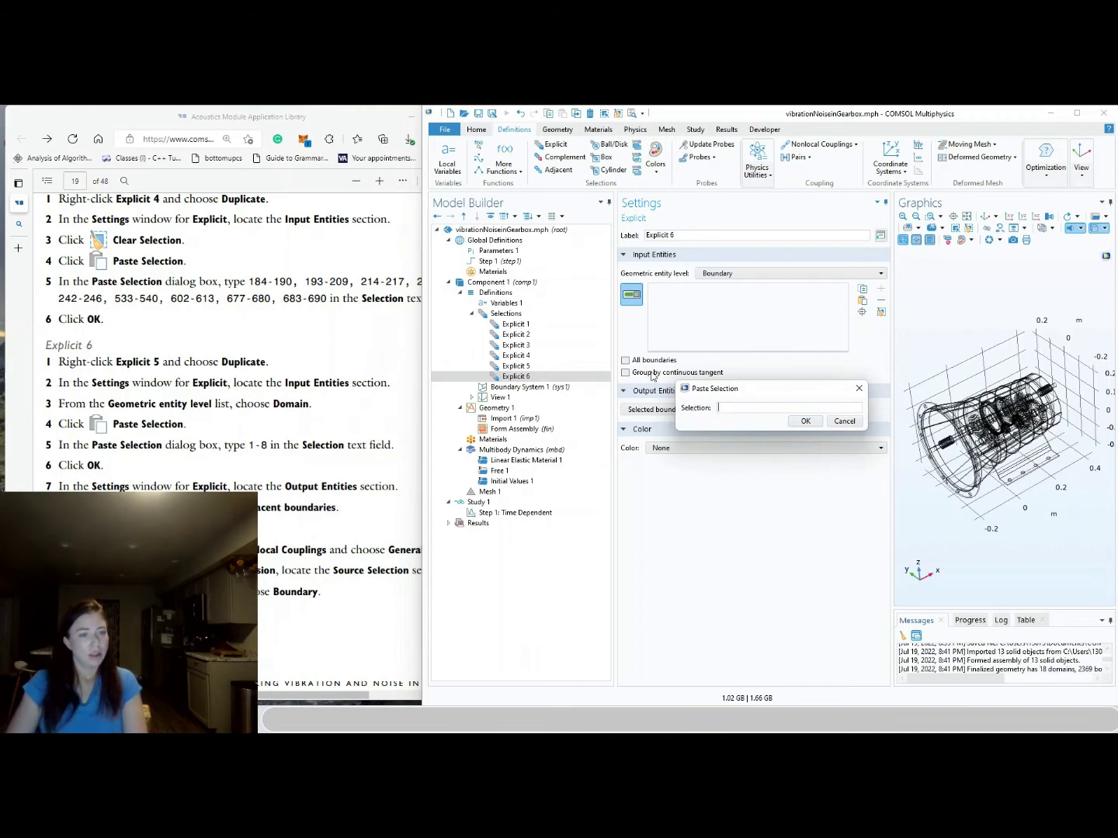
{"action": "left_click", "coordinate": [842, 421]}
{"action": "middle_click", "coordinate": [363, 409]}
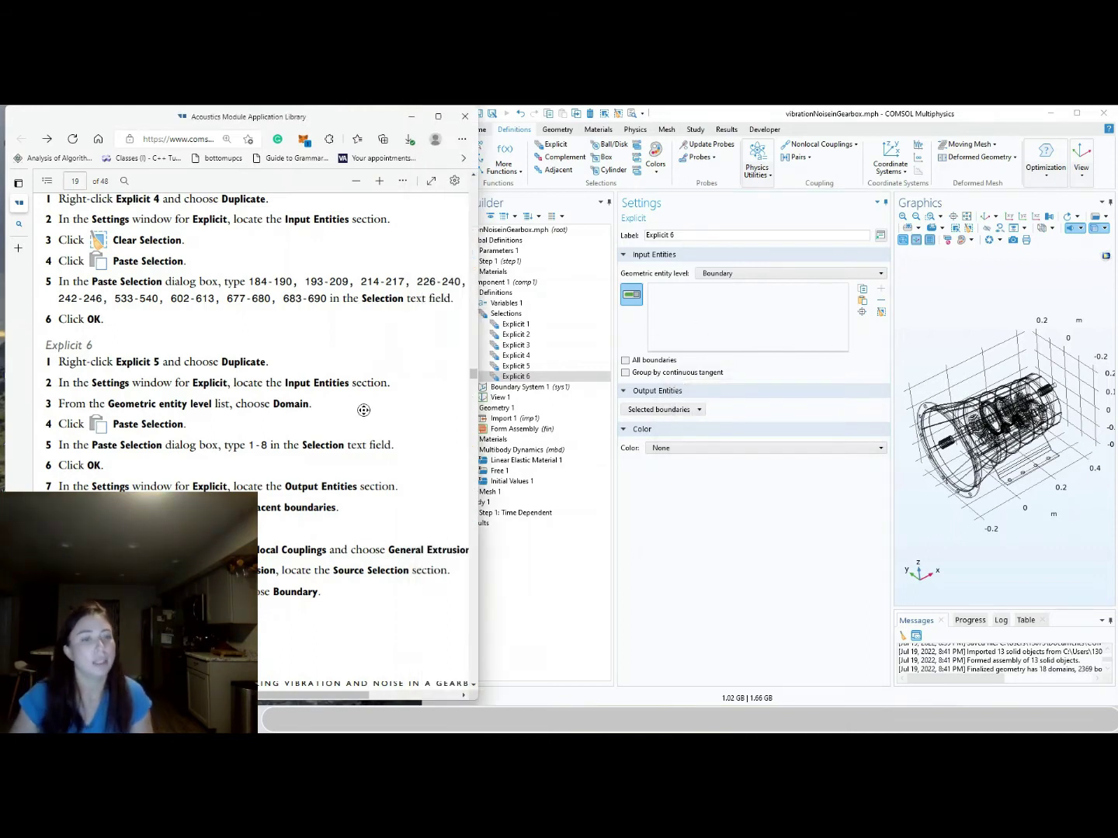
{"action": "scroll", "coordinate": [364, 409], "scroll_direction": "up", "scroll_amount": 1}
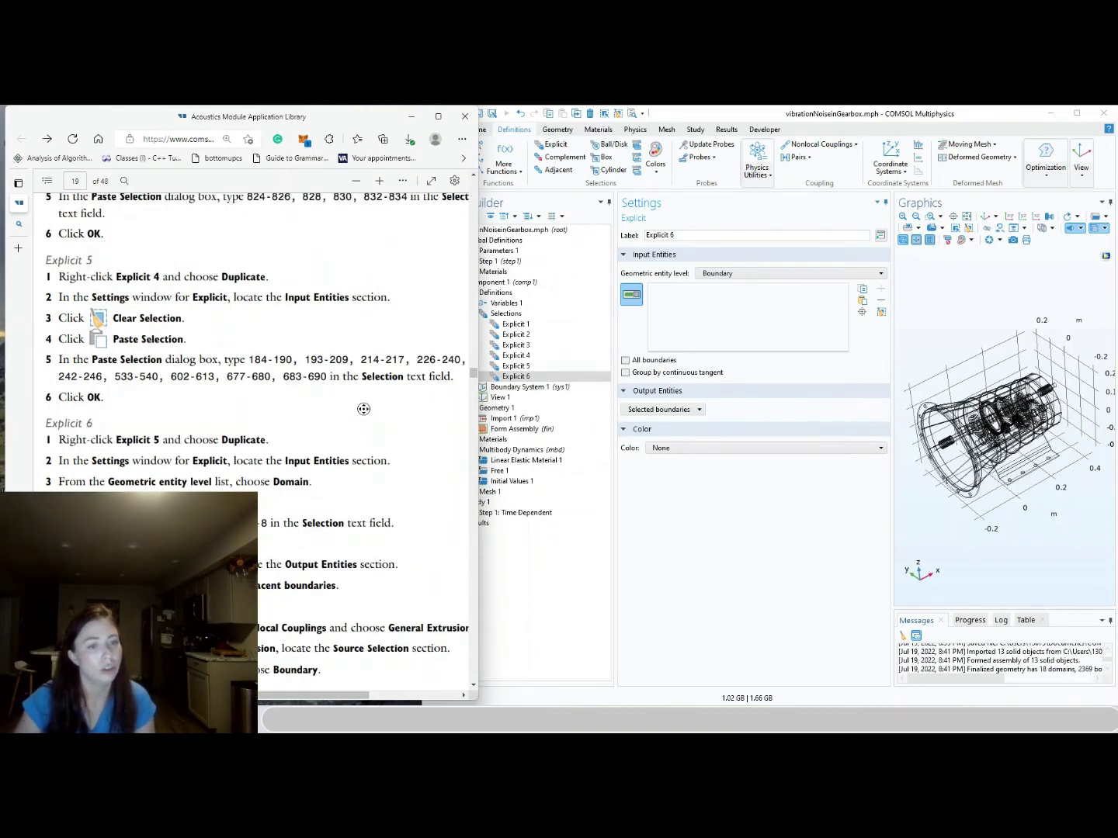
{"action": "scroll", "coordinate": [364, 409], "scroll_direction": "down", "scroll_amount": 4}
{"action": "left_click", "coordinate": [757, 271]}
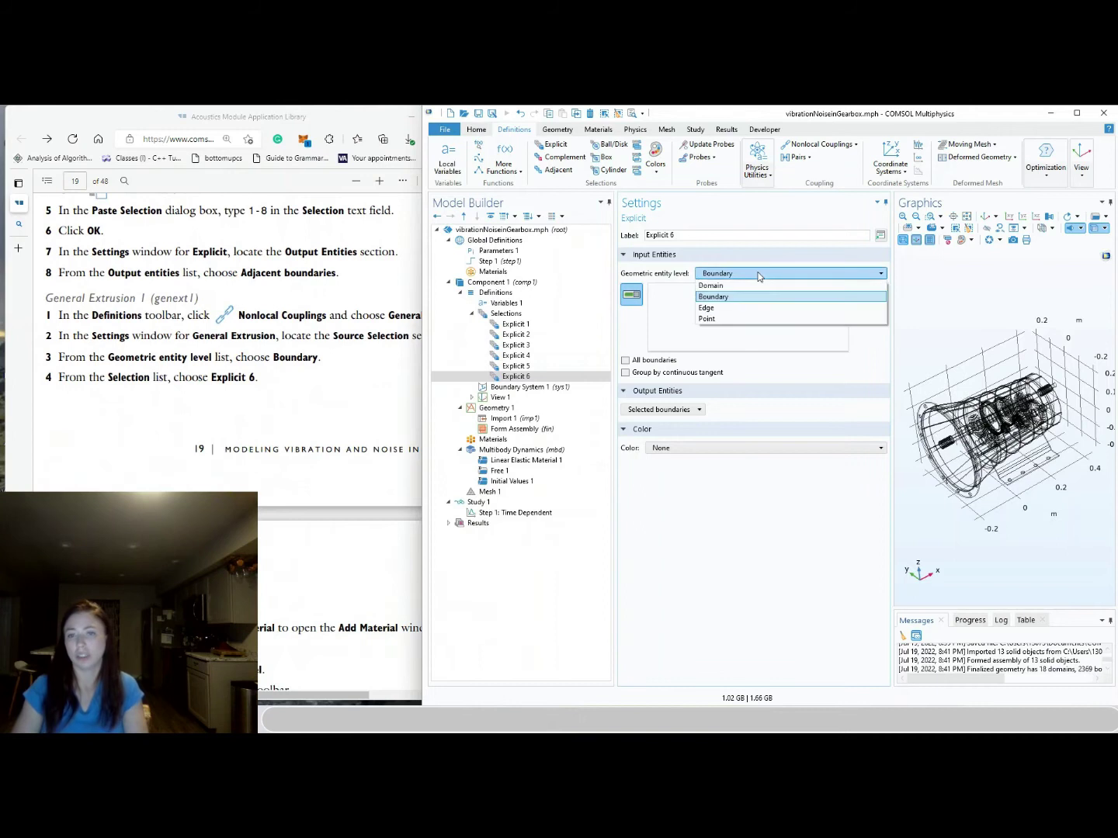
{"action": "left_click", "coordinate": [749, 284]}
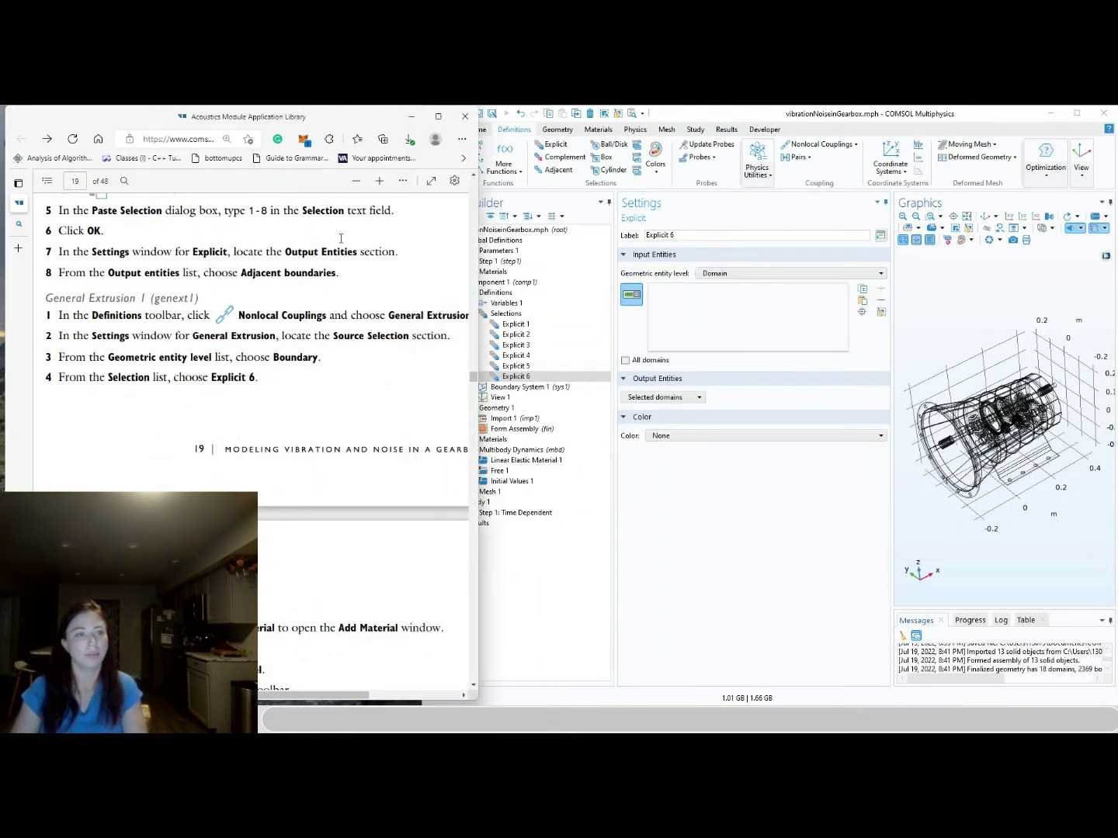
Paste domains 1-8 into the input entities of the Explicit 6 selection
{"action": "scroll", "coordinate": [339, 238], "scroll_direction": "up", "scroll_amount": 1}
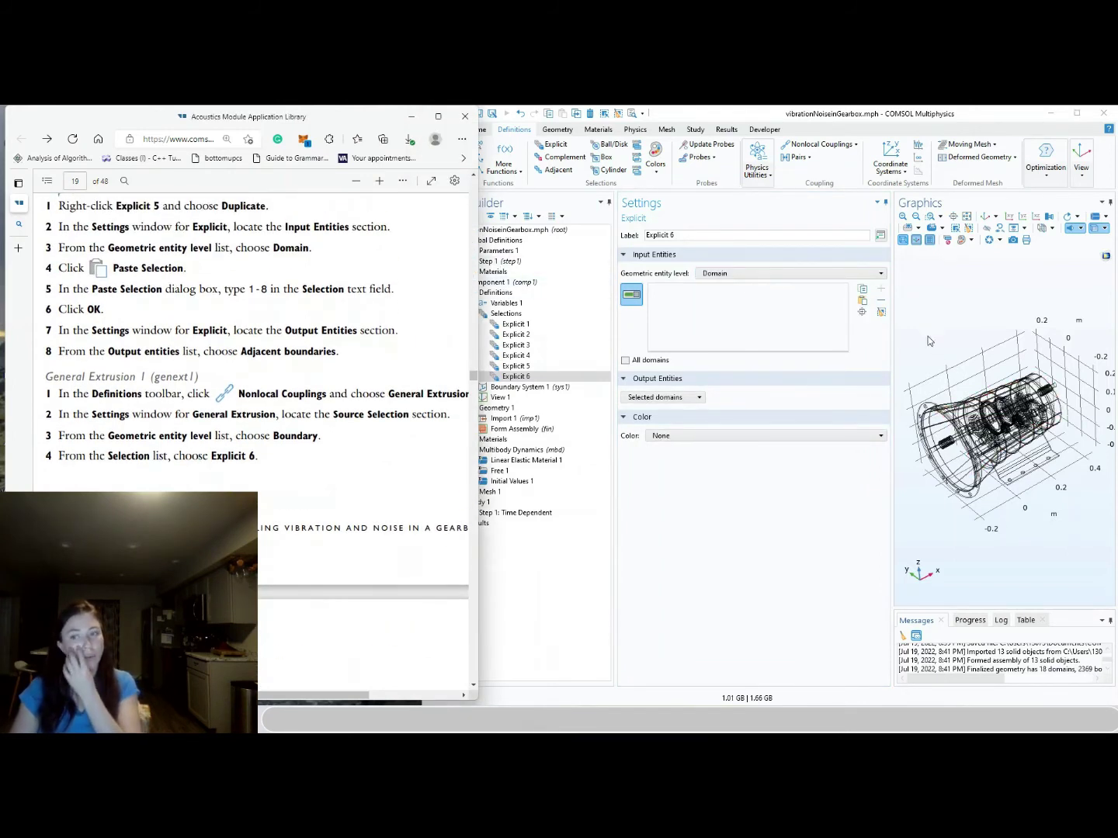
{"action": "left_click", "coordinate": [861, 300]}
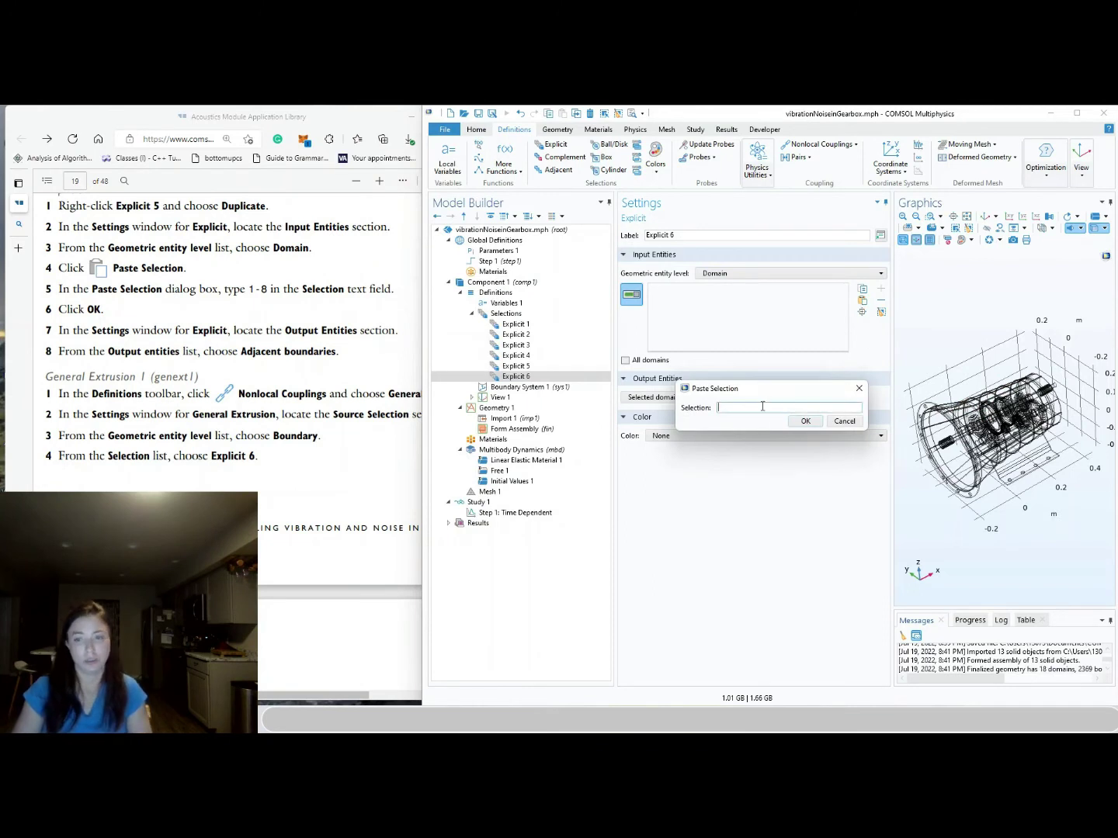
{"action": "type", "text": "1-8"}
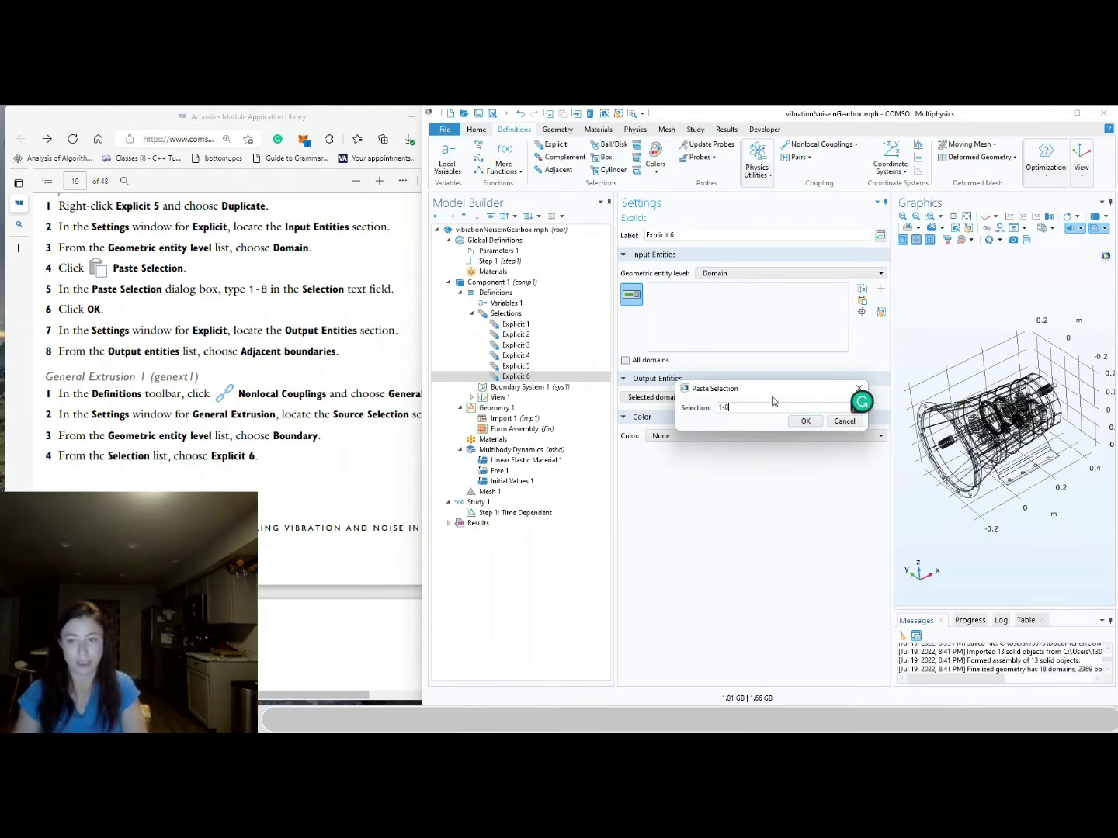
{"action": "left_click", "coordinate": [806, 421]}
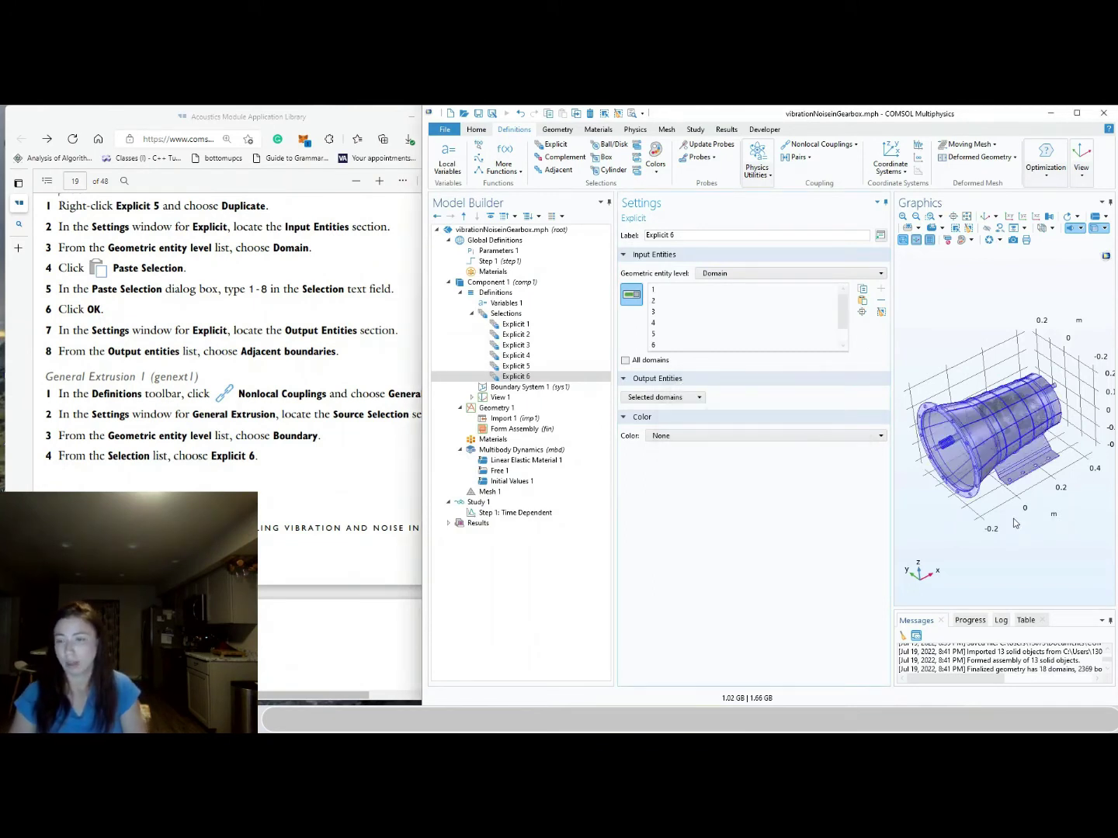
Set the output entities of Explicit 6 to Adjacent boundaries
{"action": "left_click_drag", "start_coordinate": [969, 546], "coordinate": [1001, 561]}
{"action": "left_click", "coordinate": [347, 362]}
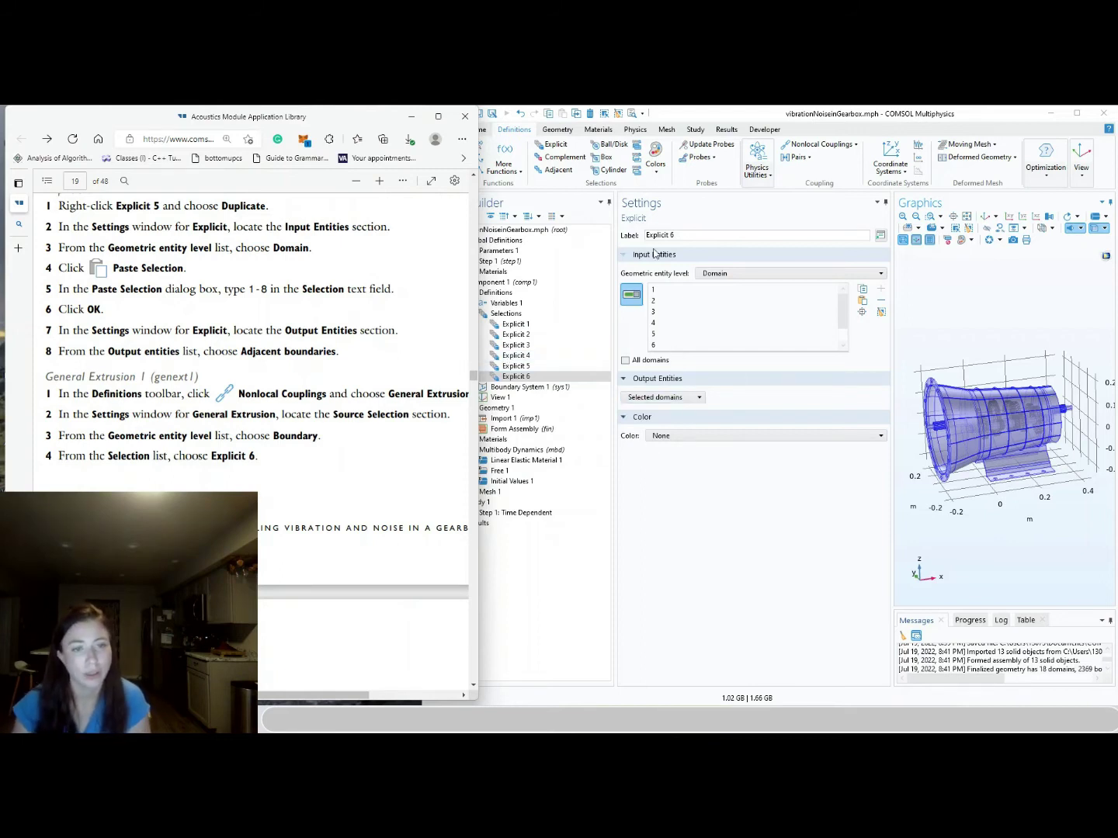
{"action": "left_click", "coordinate": [690, 398]}
{"action": "left_click", "coordinate": [683, 419]}
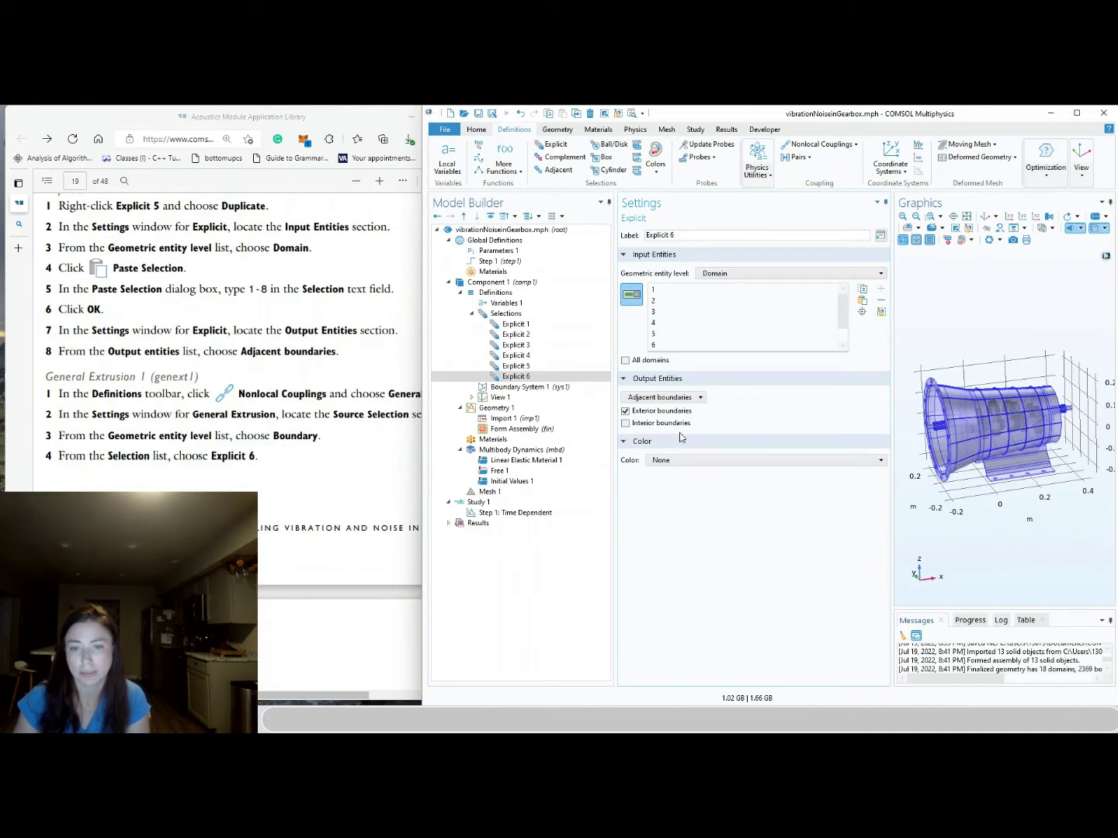
Add a General Extrusion nonlocal coupling to the component definitions, following the tutorial
{"action": "left_click", "coordinate": [410, 404]}
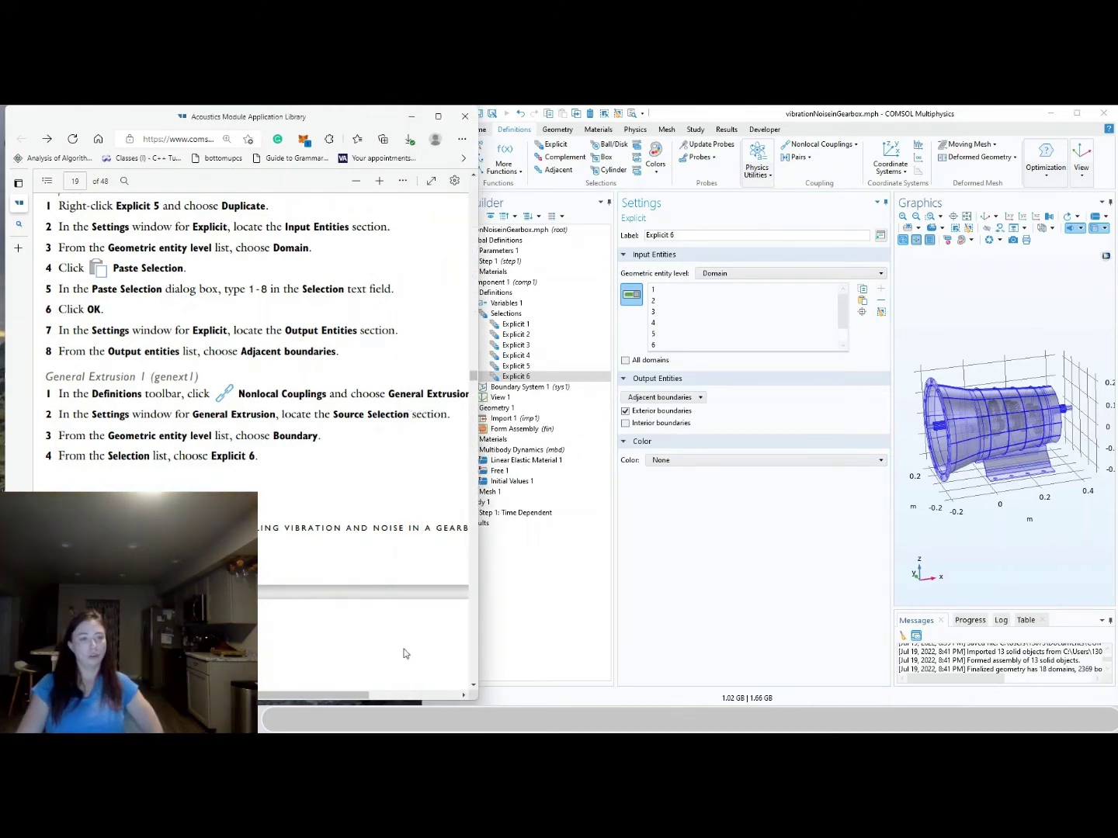
{"action": "scroll", "coordinate": [477, 690], "scroll_direction": "down", "scroll_amount": 3}
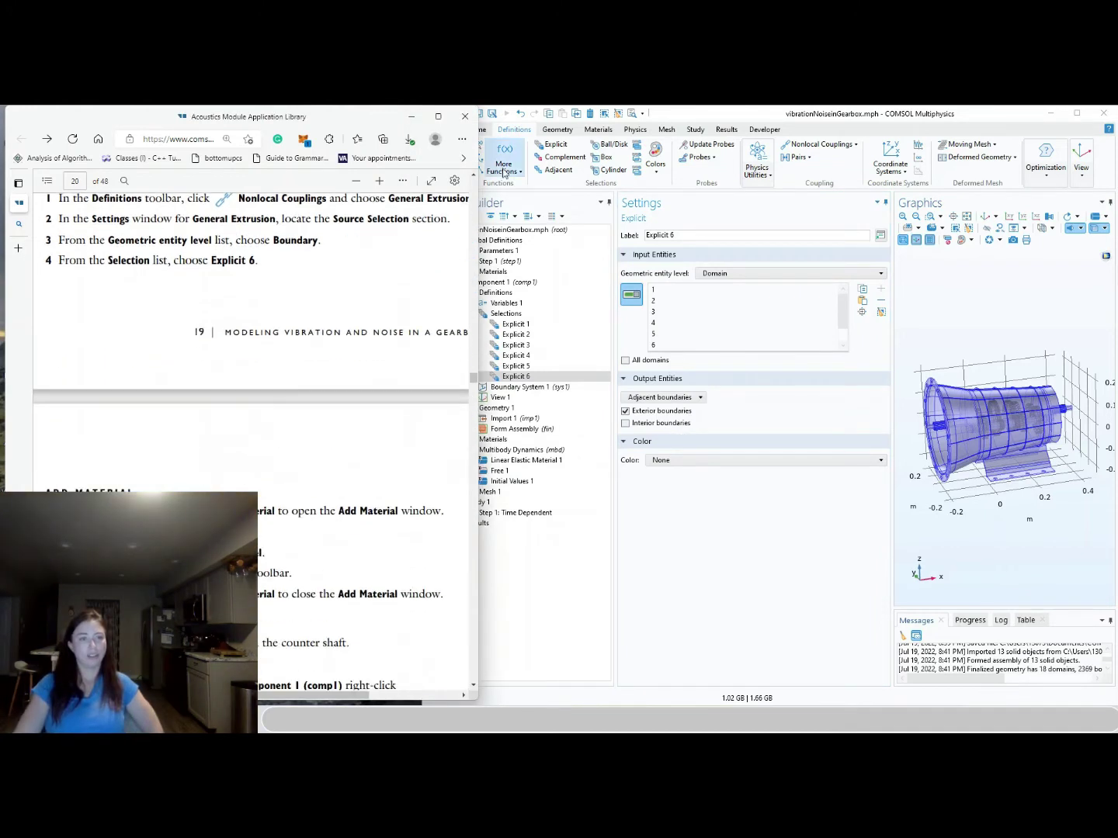
{"action": "scroll", "coordinate": [474, 184], "scroll_direction": "up", "scroll_amount": 2}
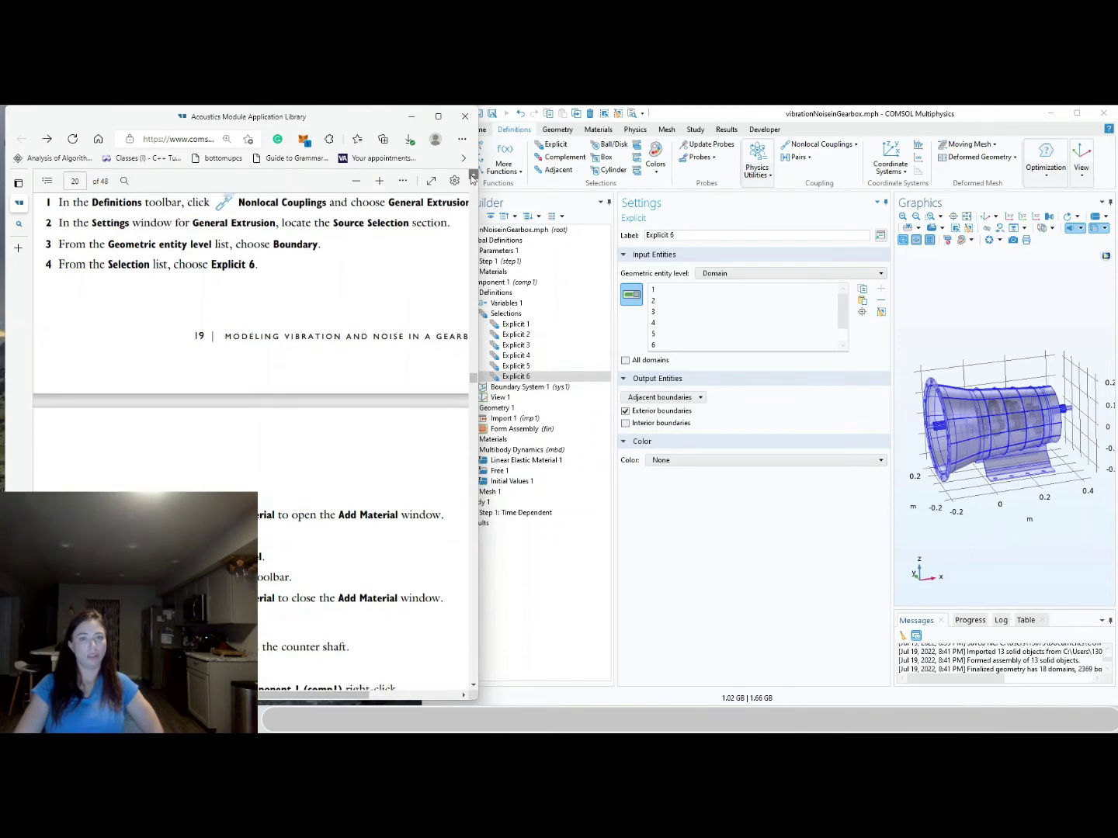
{"action": "left_click", "coordinate": [660, 122]}
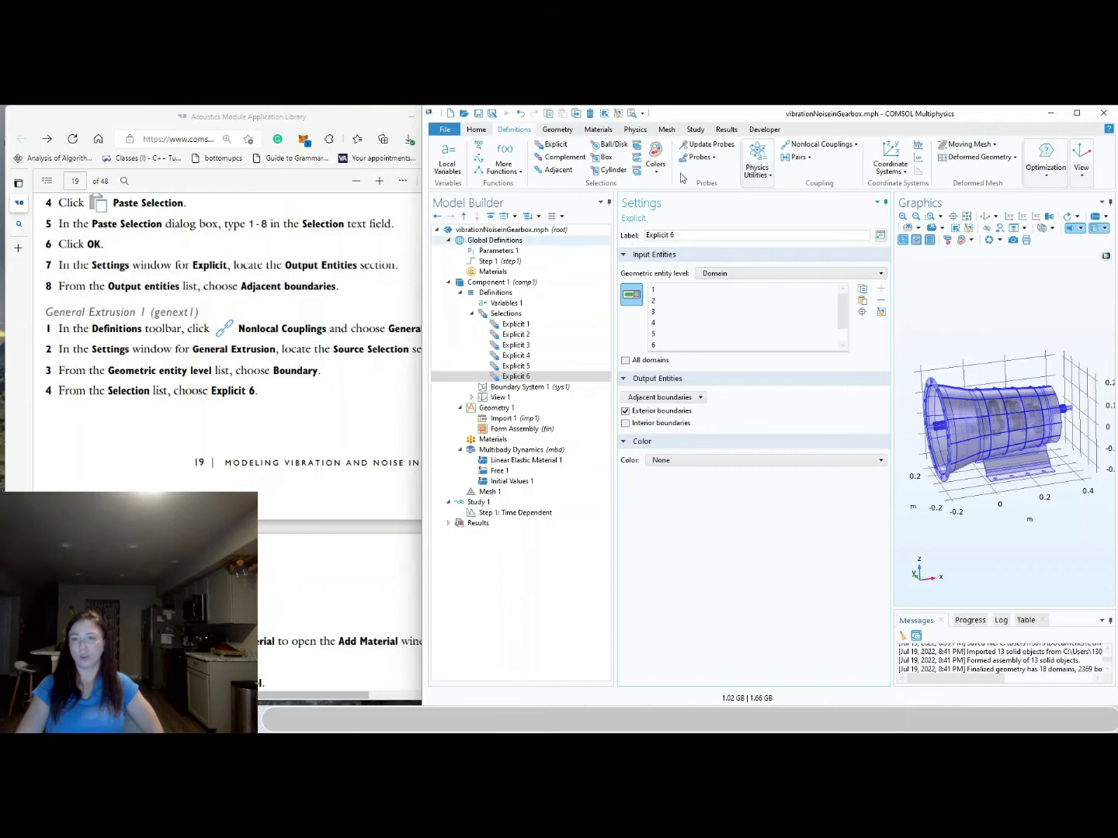
{"action": "left_click", "coordinate": [822, 144]}
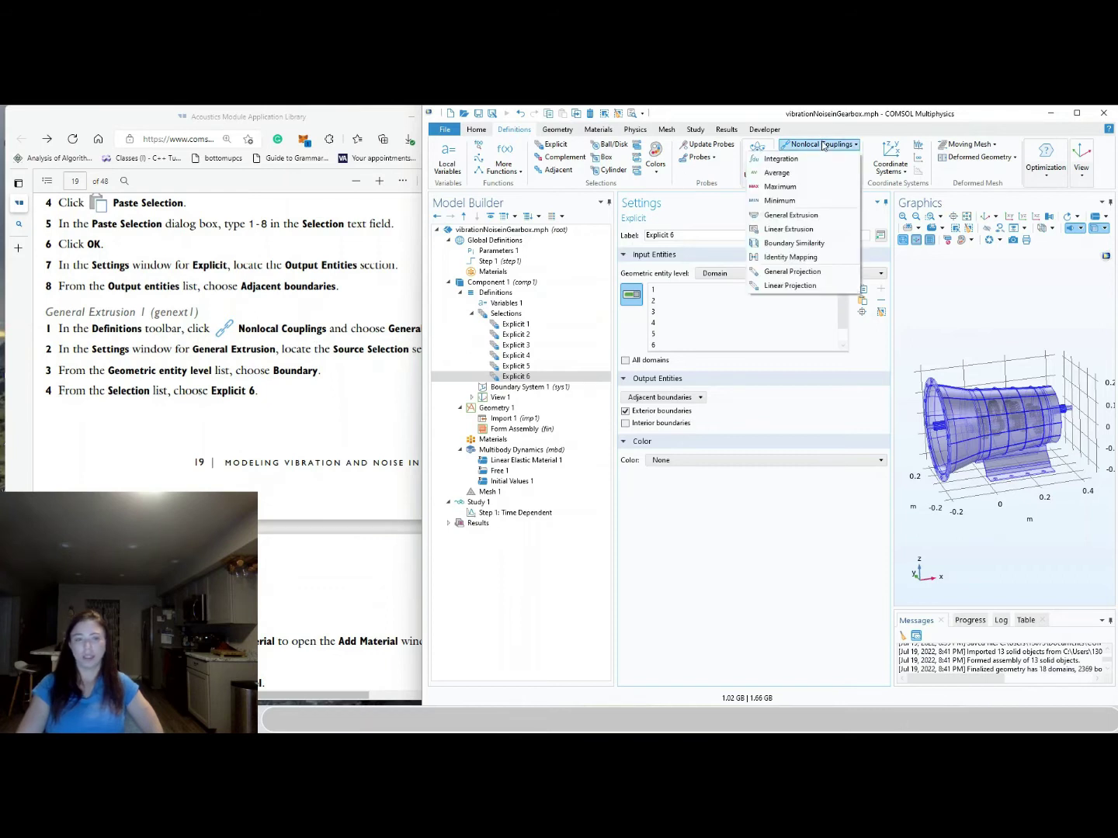
{"action": "left_click", "coordinate": [801, 215]}
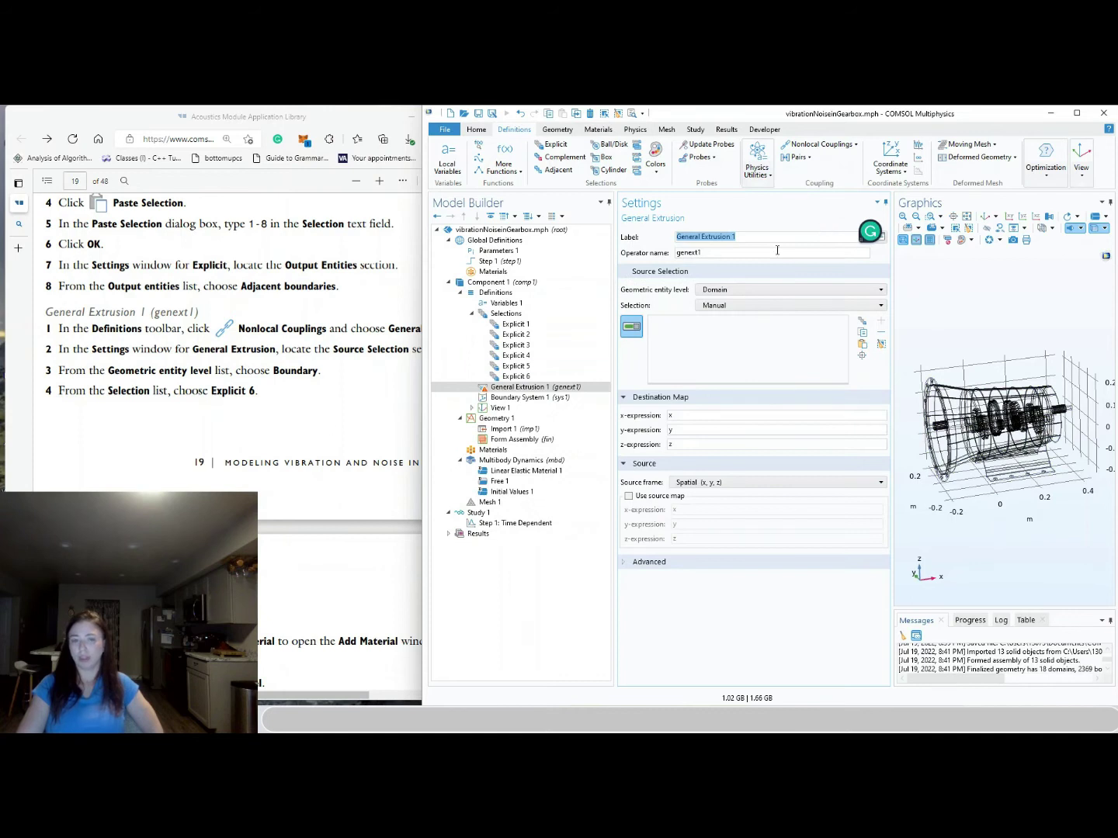
{"action": "left_click", "coordinate": [514, 387]}
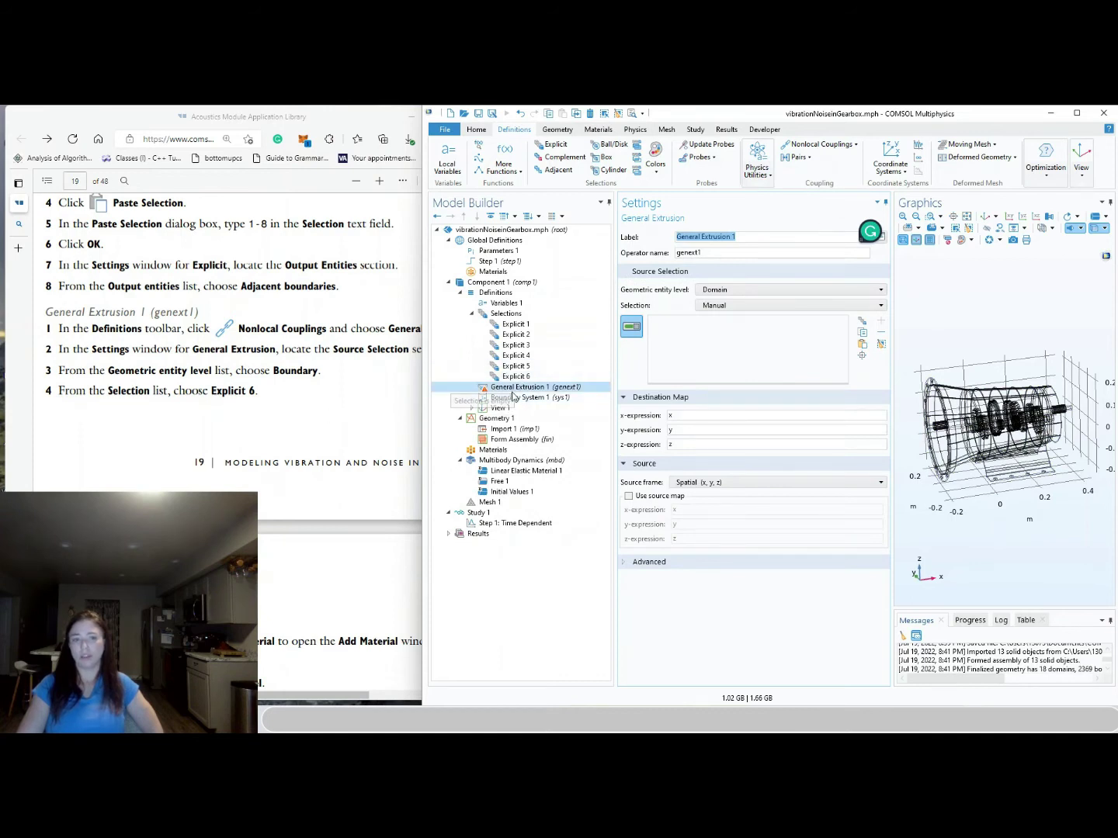
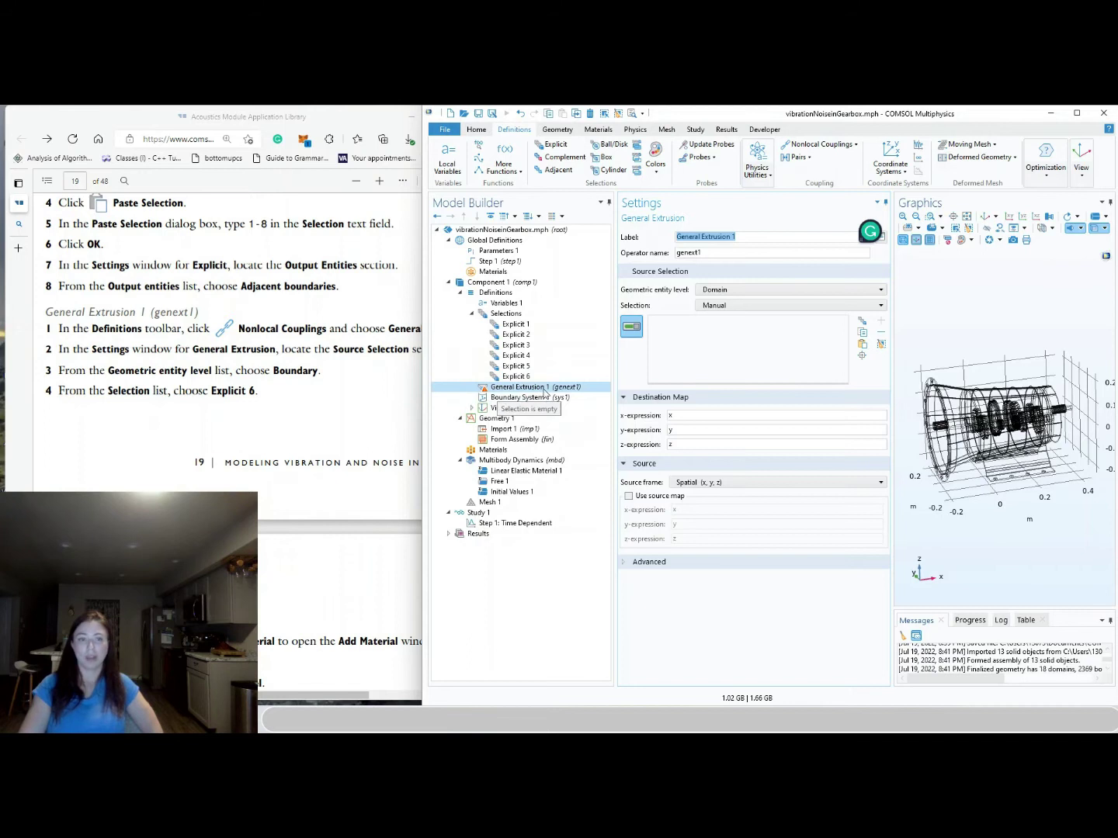
Set the General Extrusion source selection to the Boundary level and choose Explicit 6 as its selection
{"action": "left_click", "coordinate": [360, 411]}
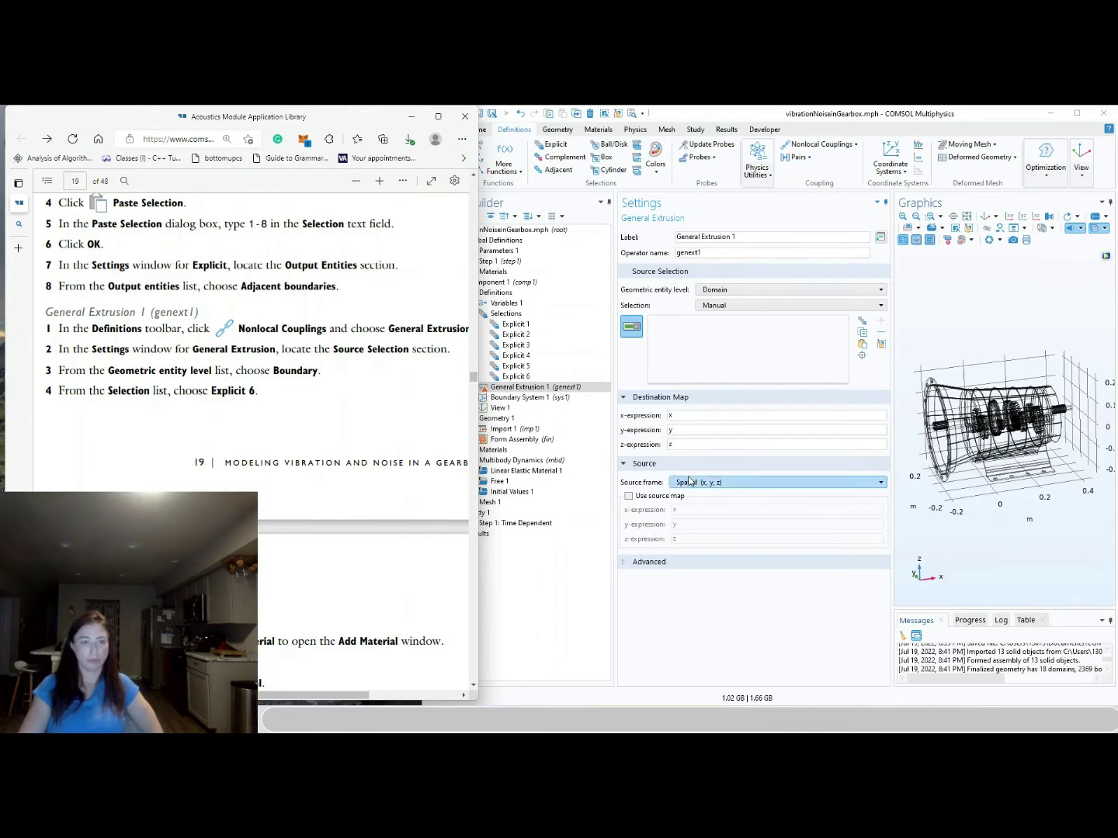
{"action": "left_click", "coordinate": [708, 291]}
{"action": "left_click", "coordinate": [712, 314]}
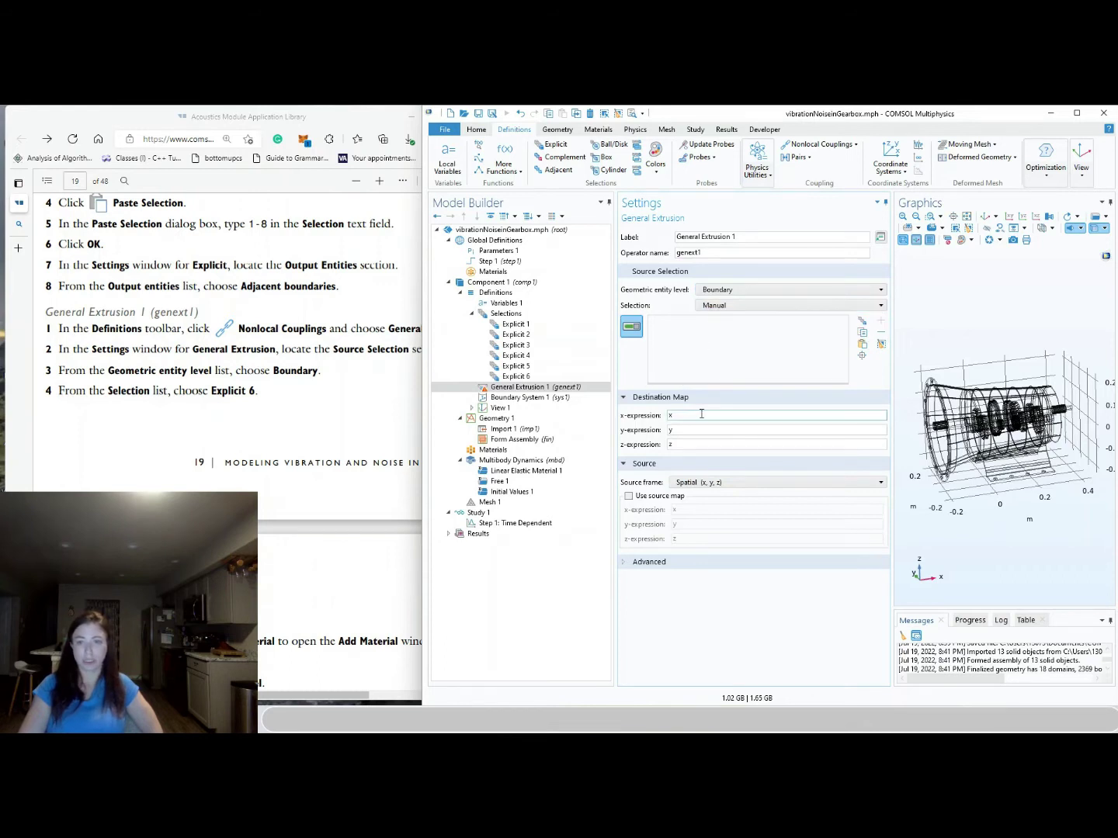
{"action": "left_click", "coordinate": [708, 305]}
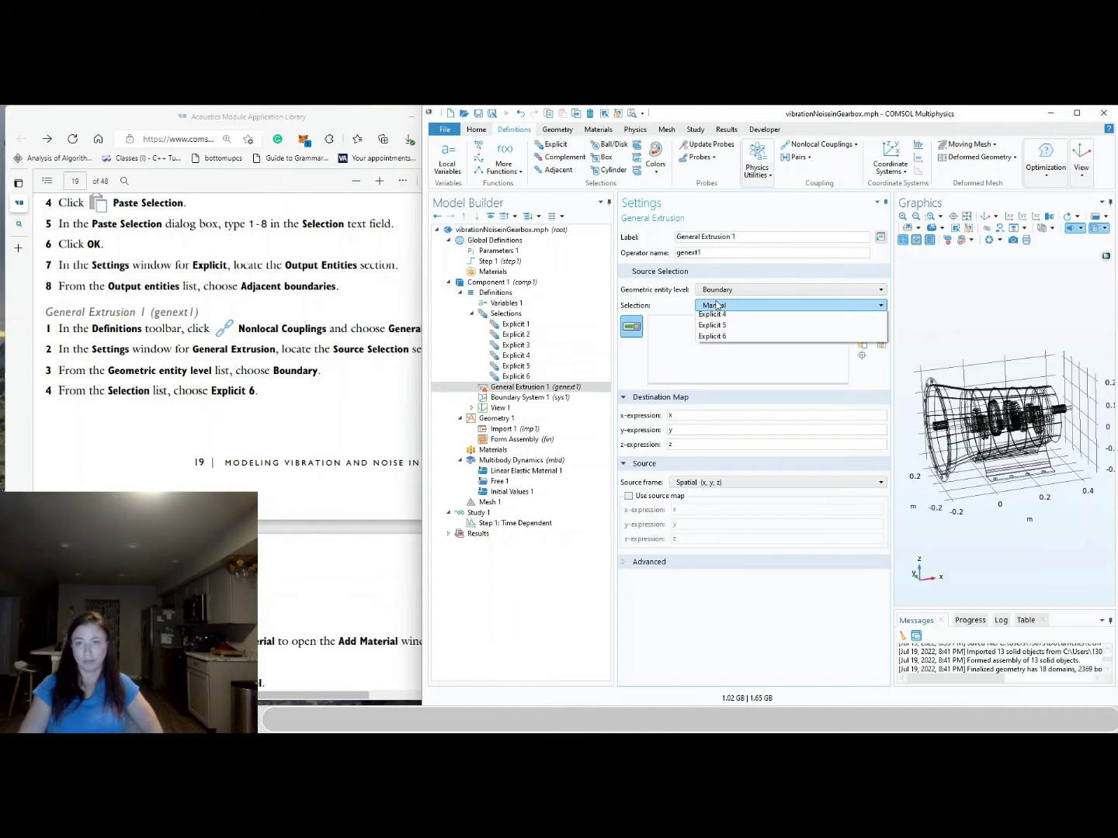
{"action": "left_click", "coordinate": [712, 394]}
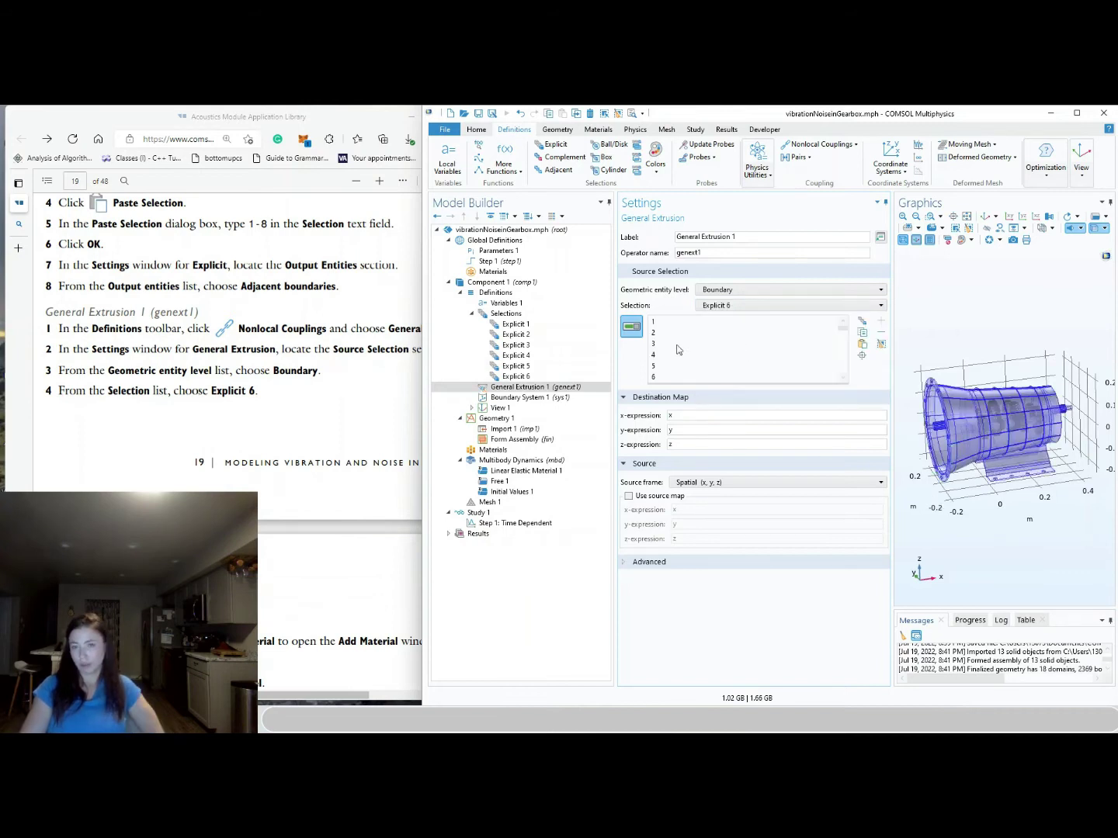
Compare the entity levels and output entities of Explicit 1, 5 and 6 with the source selection of General Extrusion 1
{"action": "left_click", "coordinate": [513, 376]}
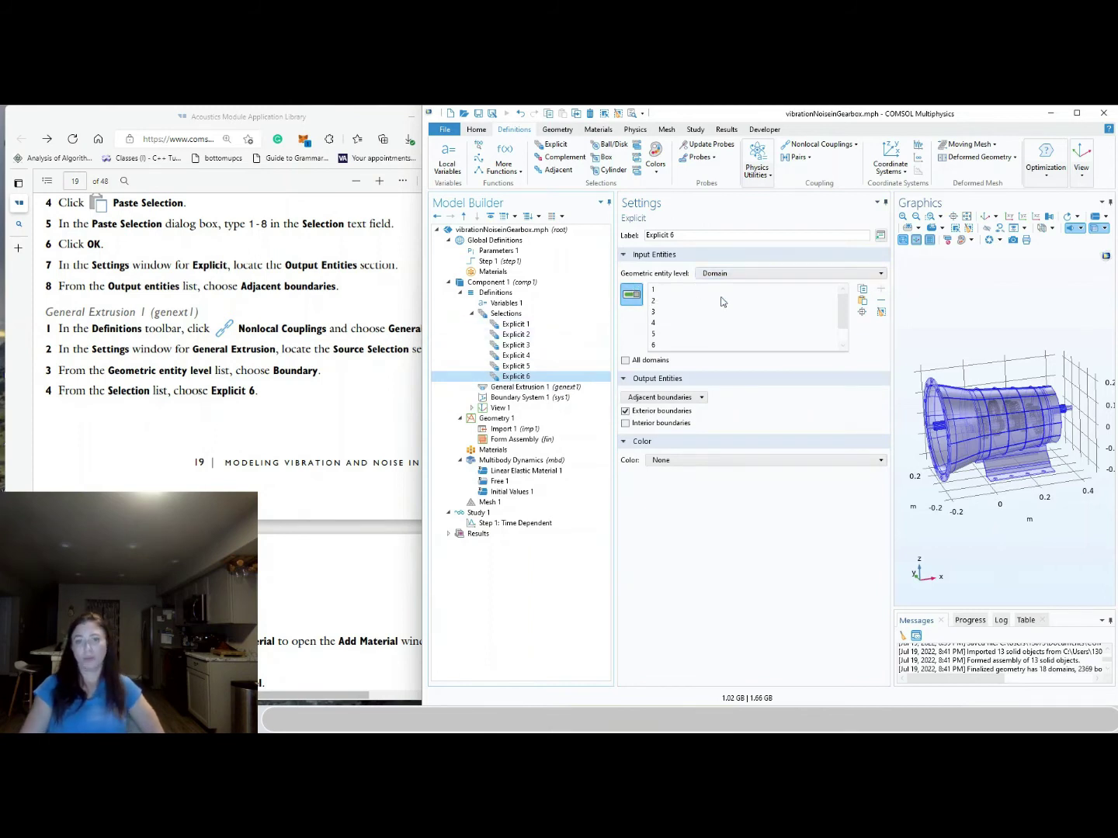
{"action": "left_click", "coordinate": [543, 366]}
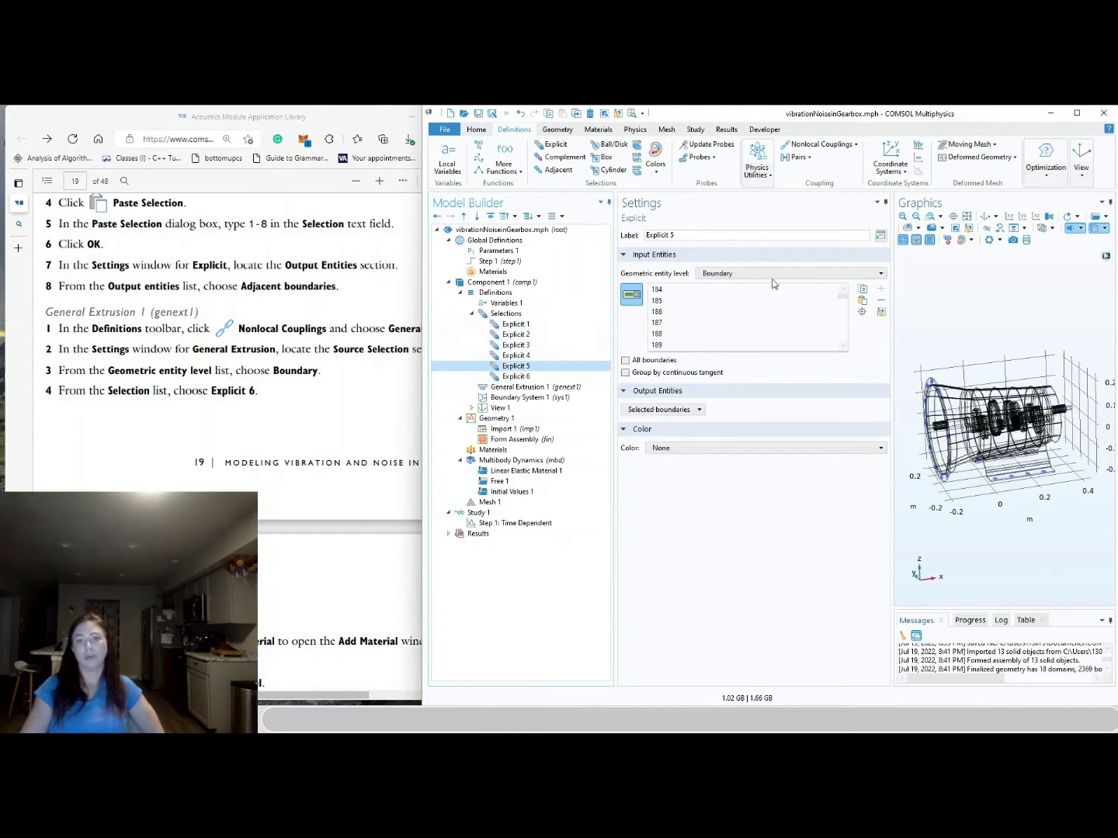
{"action": "left_click", "coordinate": [517, 324]}
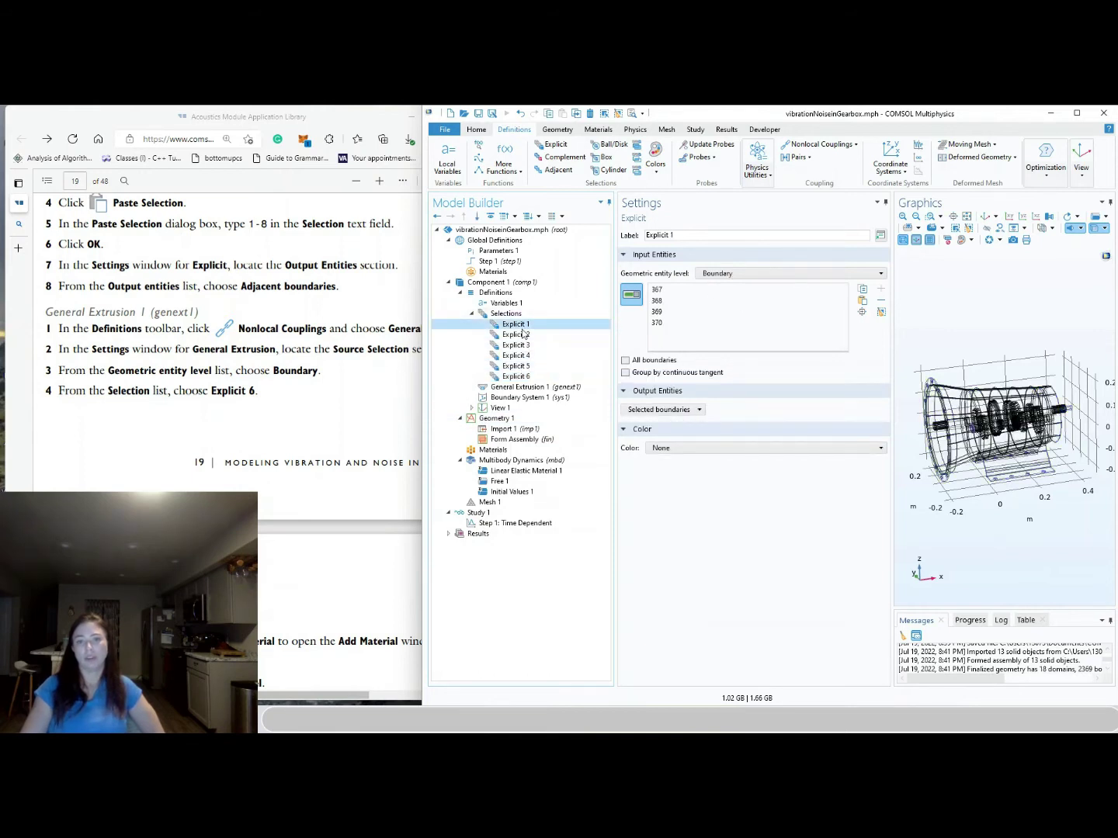
{"action": "left_click", "coordinate": [545, 376]}
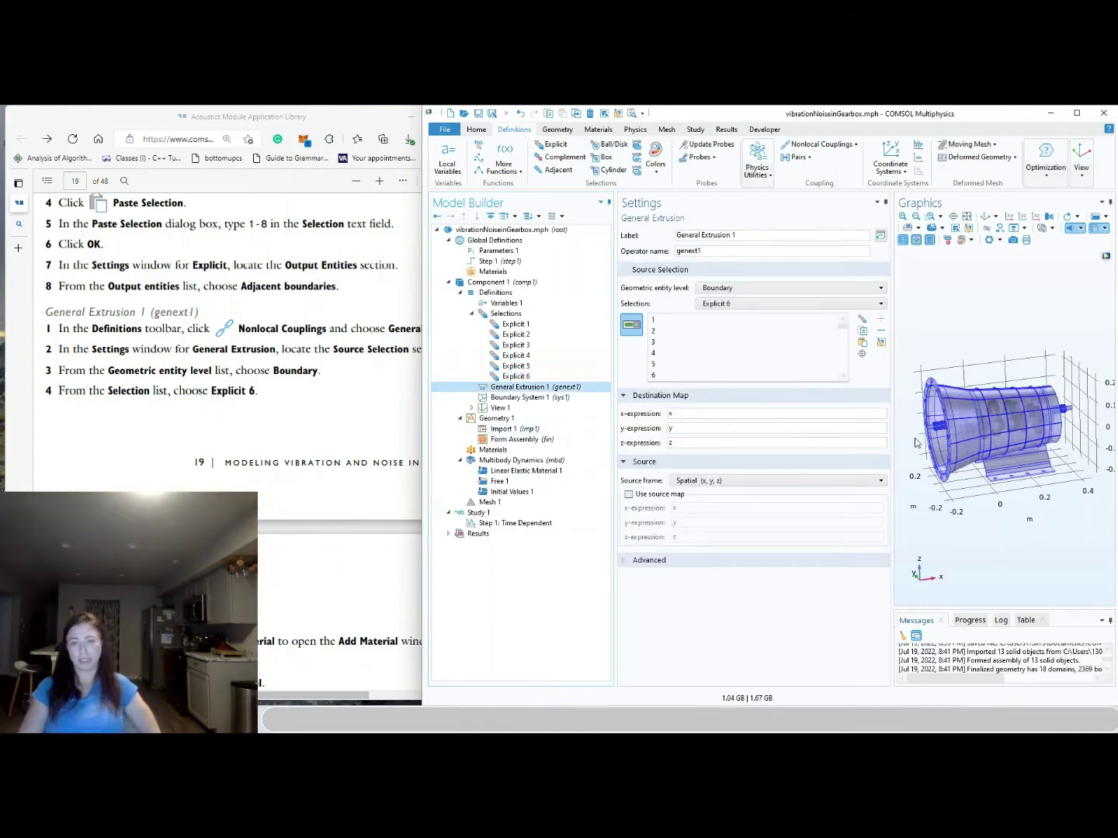
{"action": "left_click", "coordinate": [733, 290]}
{"action": "left_click", "coordinate": [734, 292]}
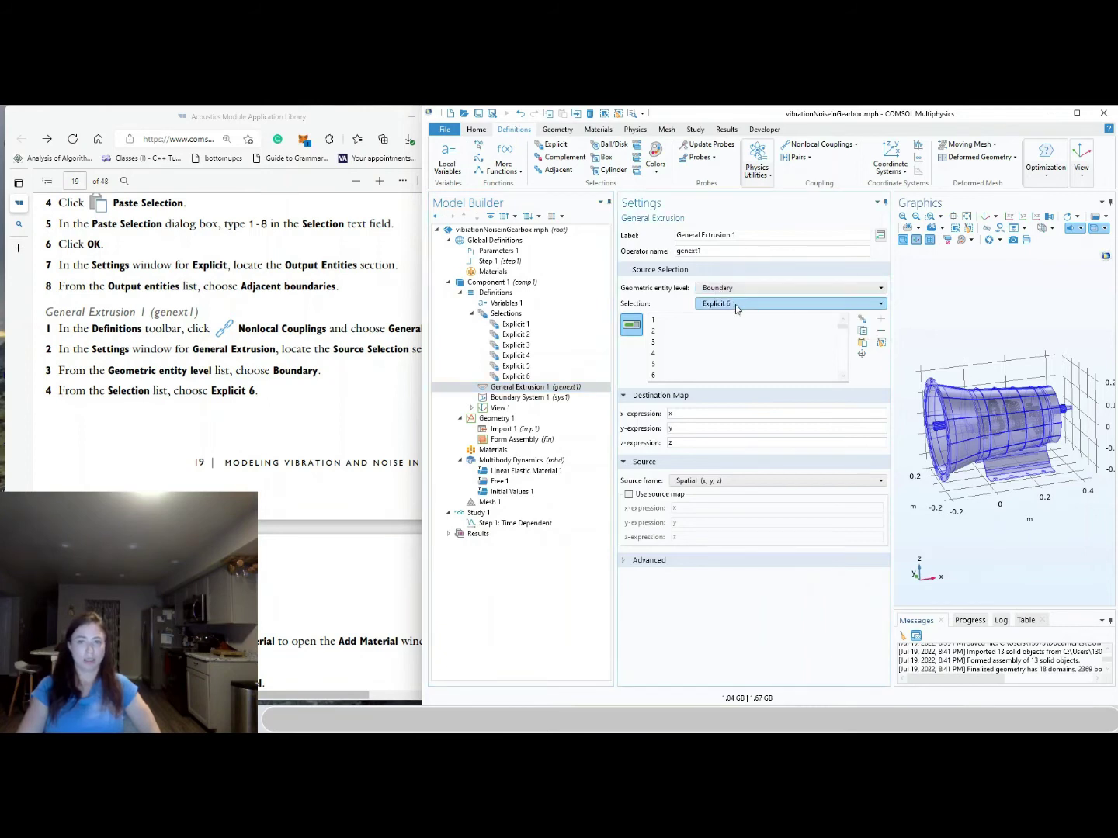
{"action": "left_click", "coordinate": [735, 304]}
{"action": "left_click", "coordinate": [735, 304]}
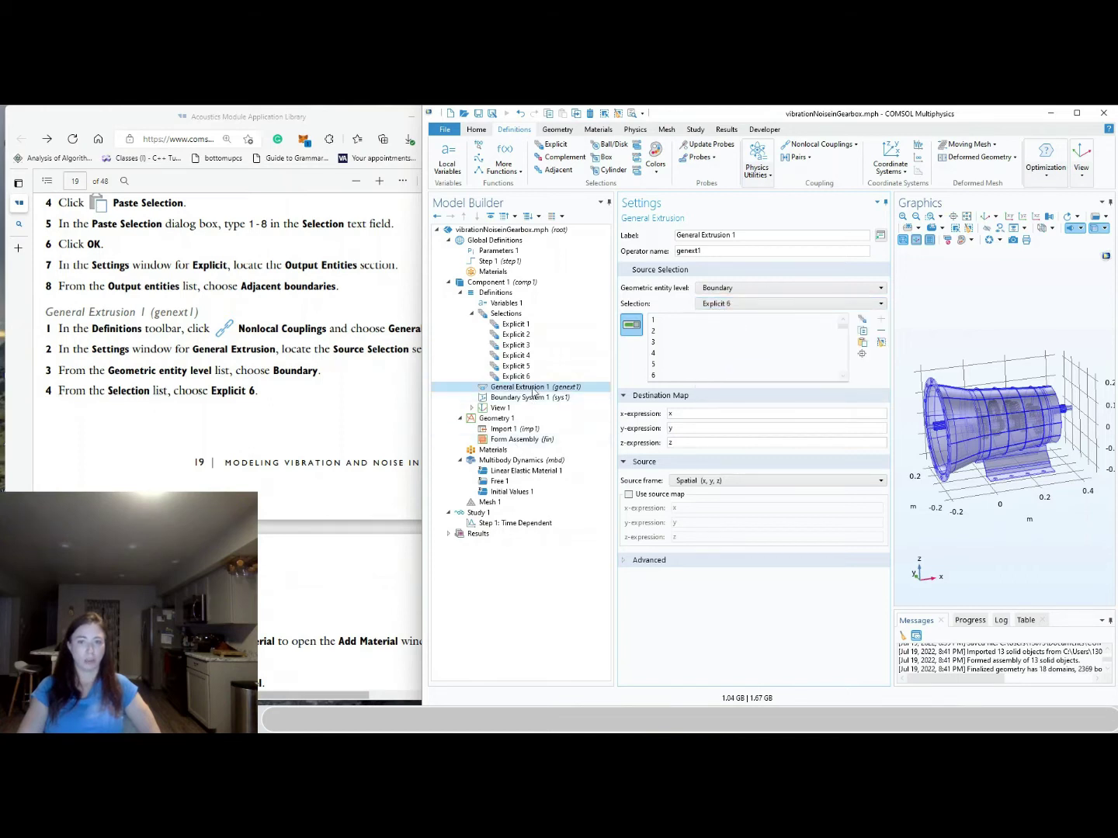
{"action": "left_click", "coordinate": [526, 376]}
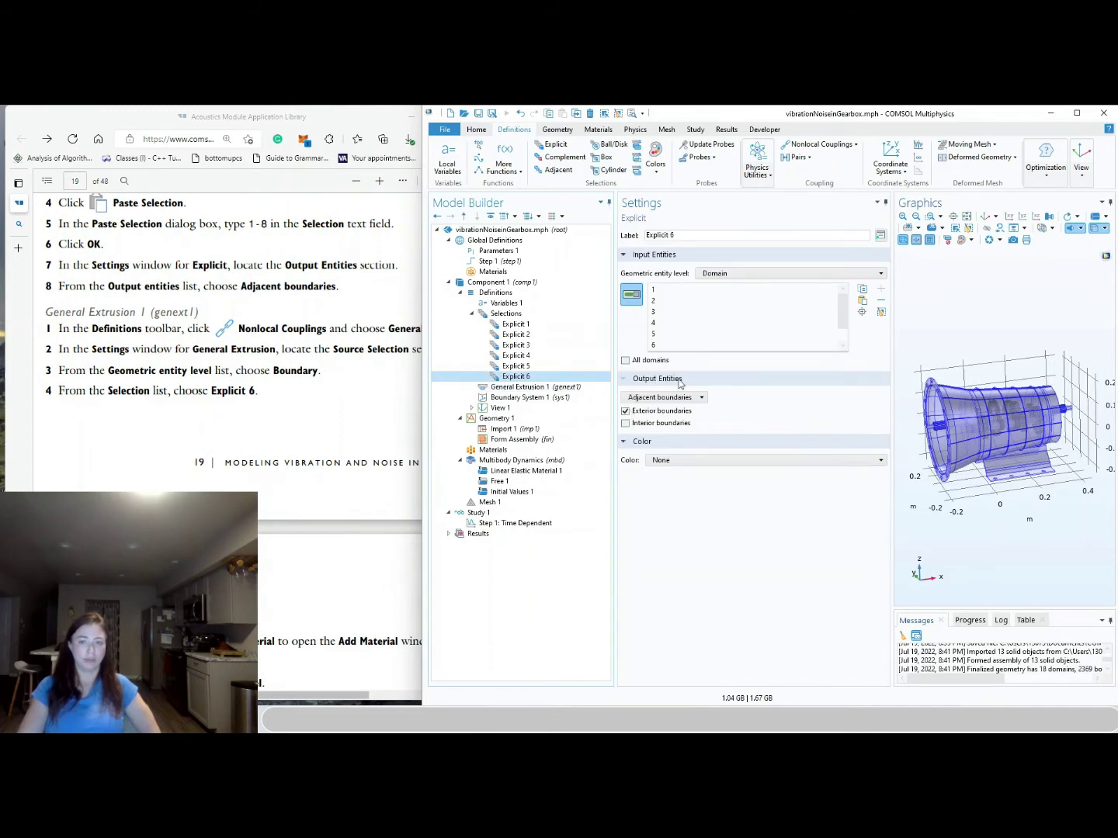
{"action": "left_click", "coordinate": [674, 400]}
{"action": "left_click", "coordinate": [674, 401]}
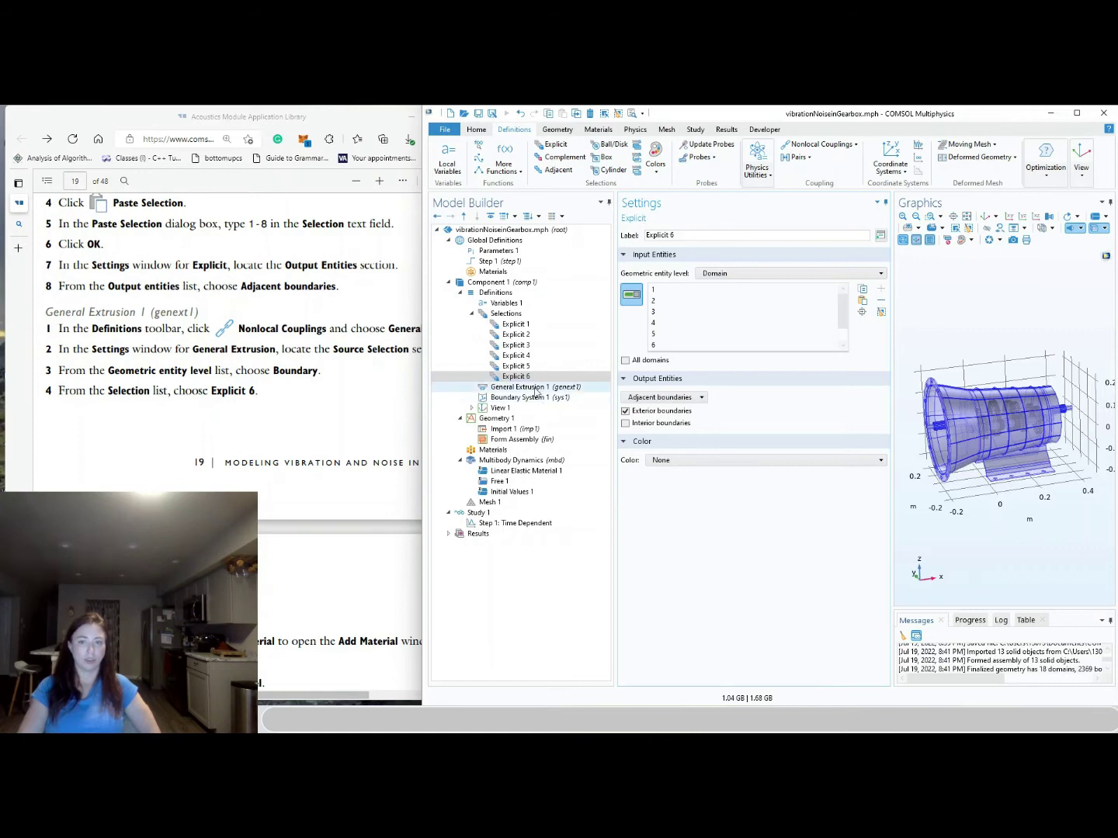
{"action": "left_click", "coordinate": [528, 387]}
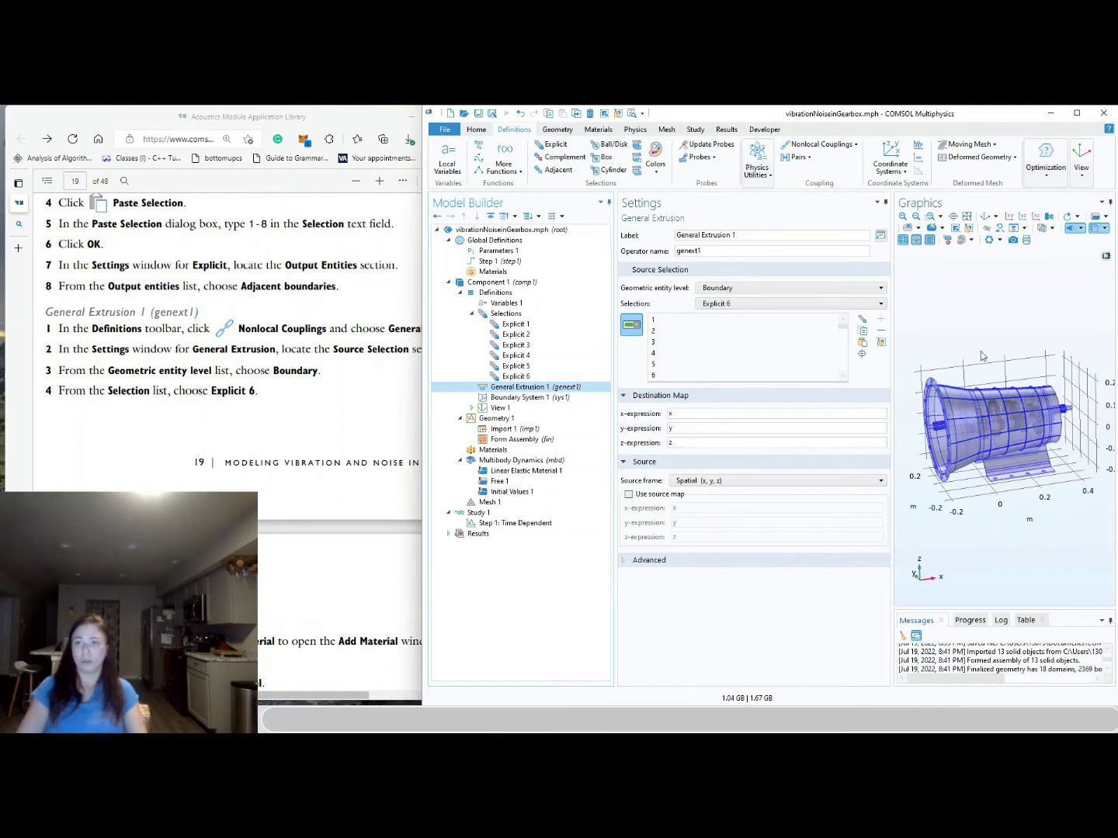
Examine the General Extrusion source boundaries up close on the gearbox housing's flange and bolt holes
{"action": "scroll", "coordinate": [935, 405], "scroll_direction": "up", "scroll_amount": 5}
{"action": "scroll", "coordinate": [976, 512], "scroll_direction": "up", "scroll_amount": 3}
{"action": "left_click_drag", "start_coordinate": [978, 519], "coordinate": [1035, 506]}
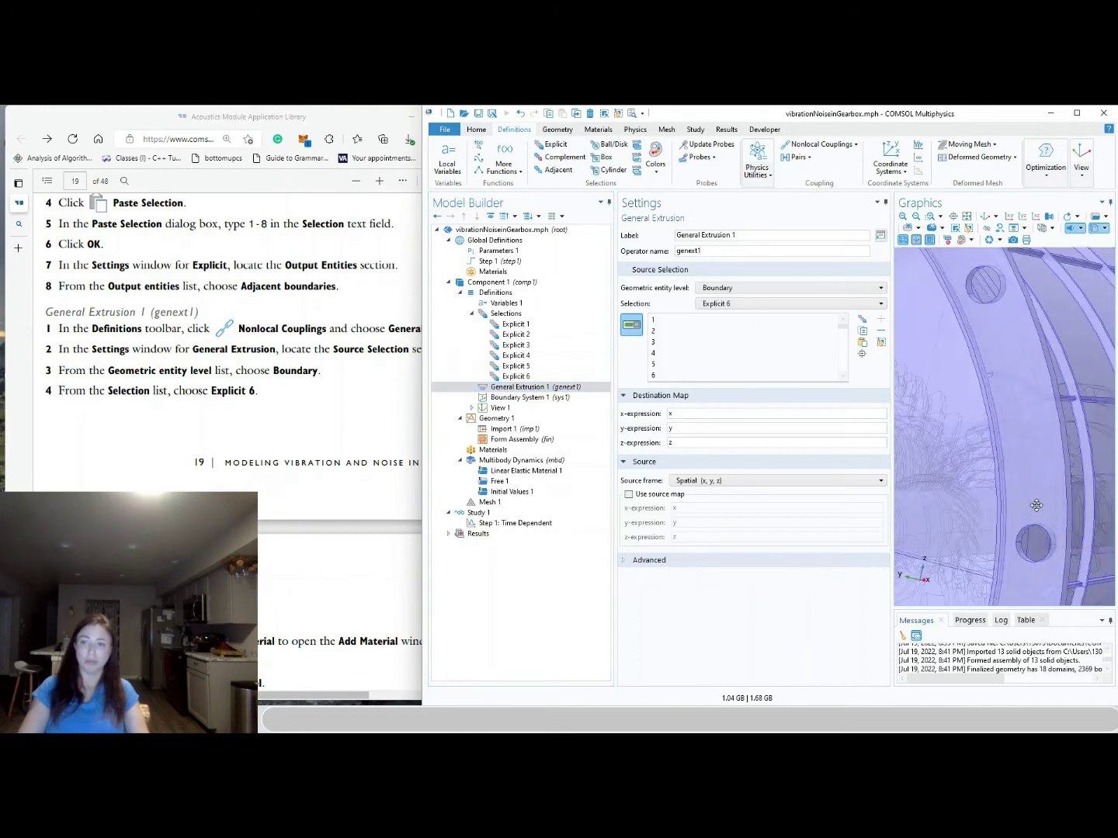
{"action": "scroll", "coordinate": [1032, 508], "scroll_direction": "up", "scroll_amount": 2}
{"action": "right_click_drag", "start_coordinate": [1030, 511], "coordinate": [1020, 521]}
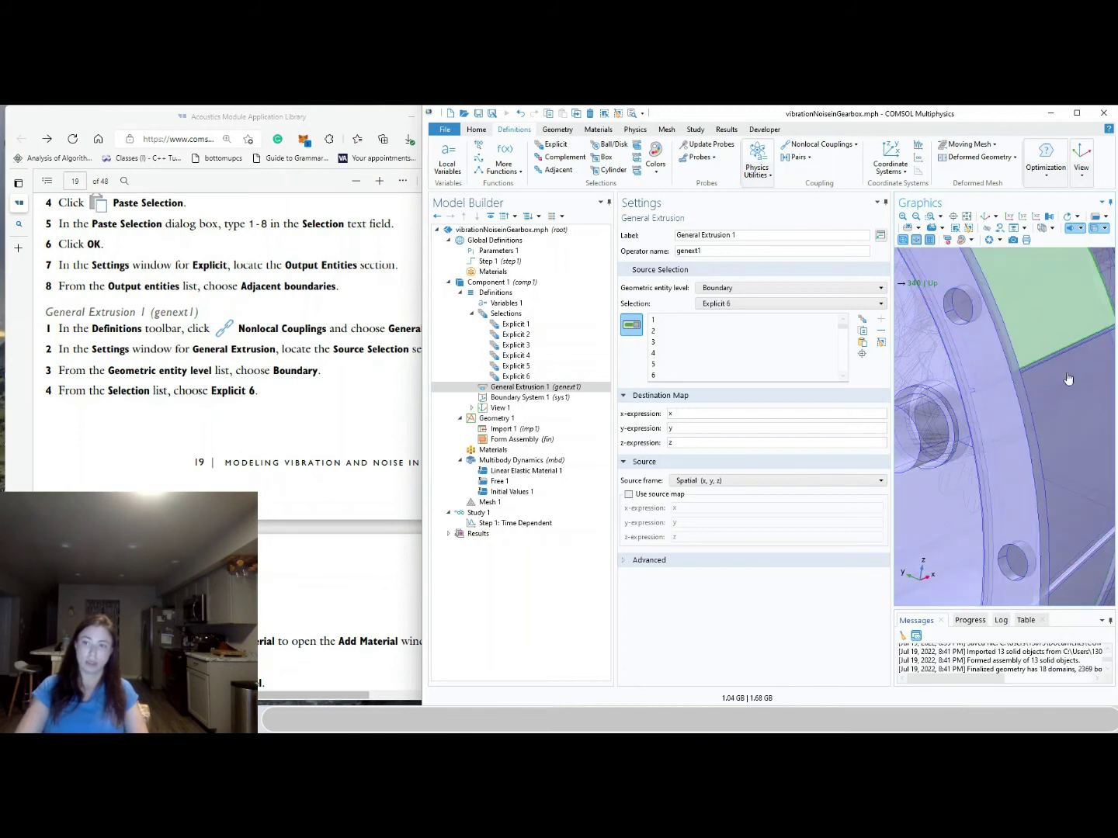
{"action": "scroll", "coordinate": [946, 481], "scroll_direction": "down", "scroll_amount": 3}
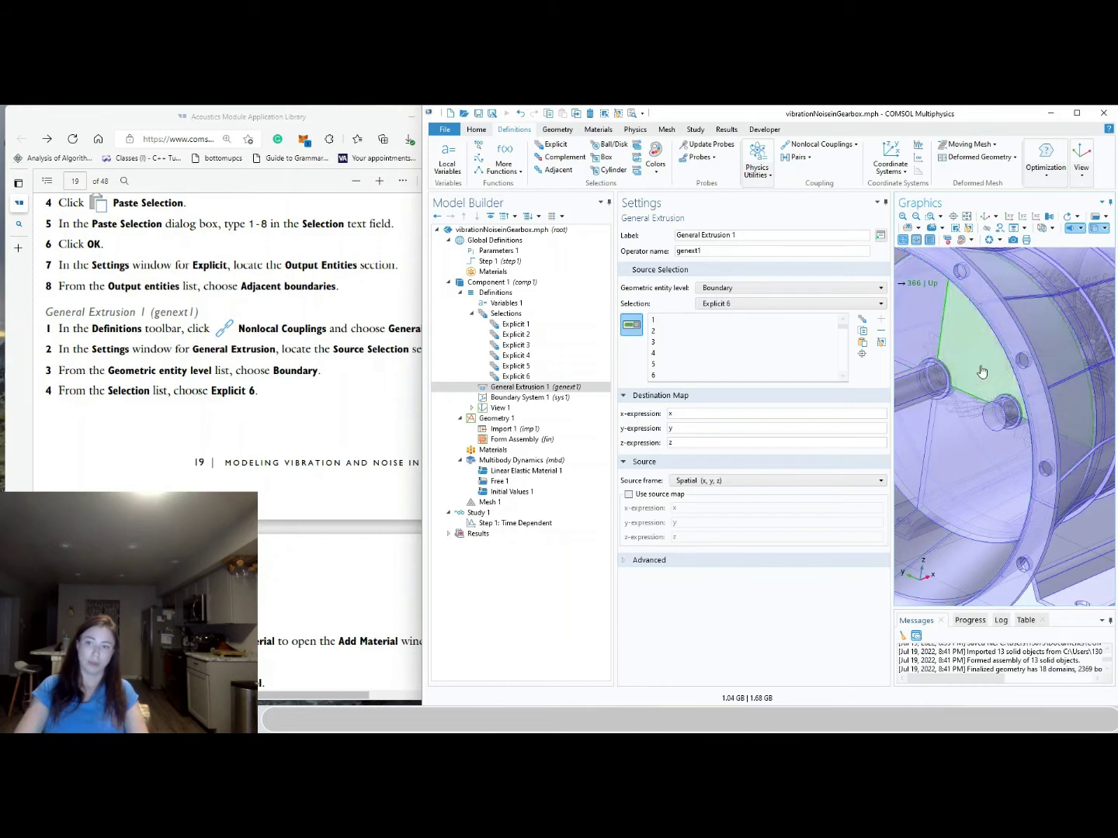
Check the whole gearbox's General Extrusion source boundaries and compare them with the output entities setting of Explicit 6
{"action": "scroll", "coordinate": [964, 503], "scroll_direction": "down", "scroll_amount": 2}
{"action": "scroll", "coordinate": [964, 504], "scroll_direction": "down", "scroll_amount": 2}
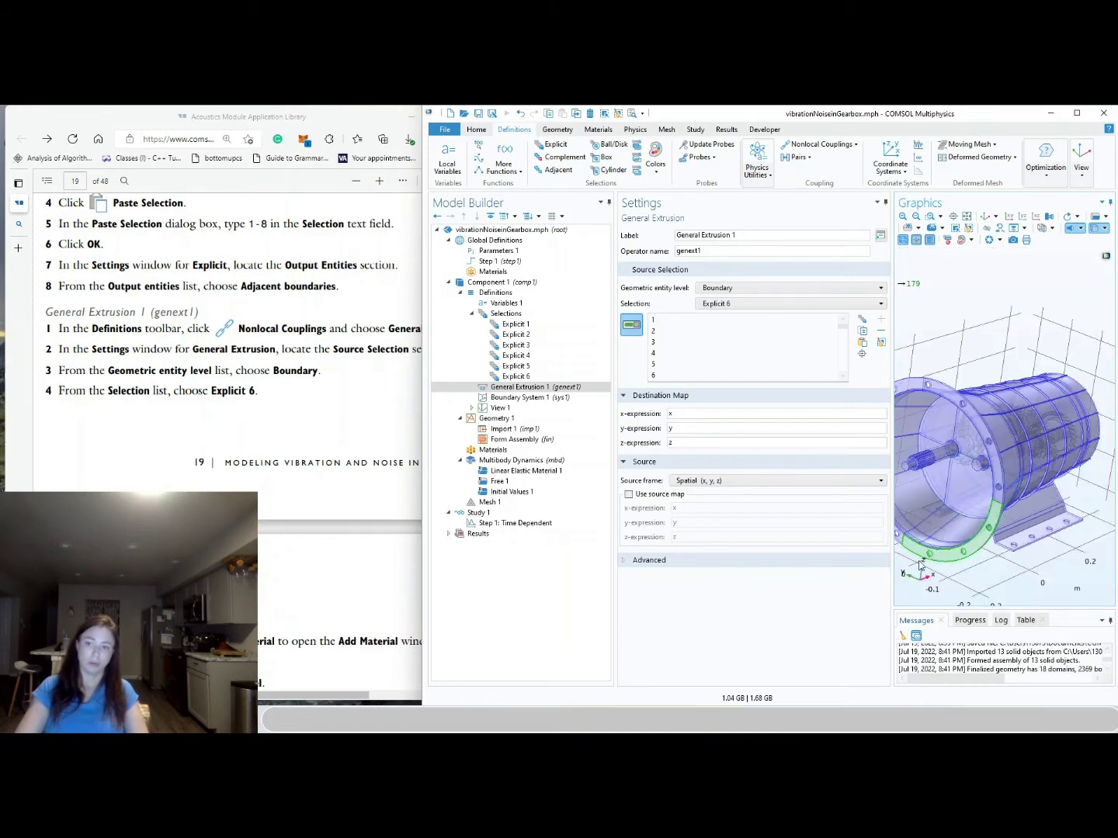
{"action": "mouse_move", "coordinate": [1013, 513]}
{"action": "left_mouse_down"}
{"action": "mouse_move", "coordinate": [1040, 482]}
{"action": "mouse_move", "coordinate": [1009, 527]}
{"action": "left_mouse_up"}
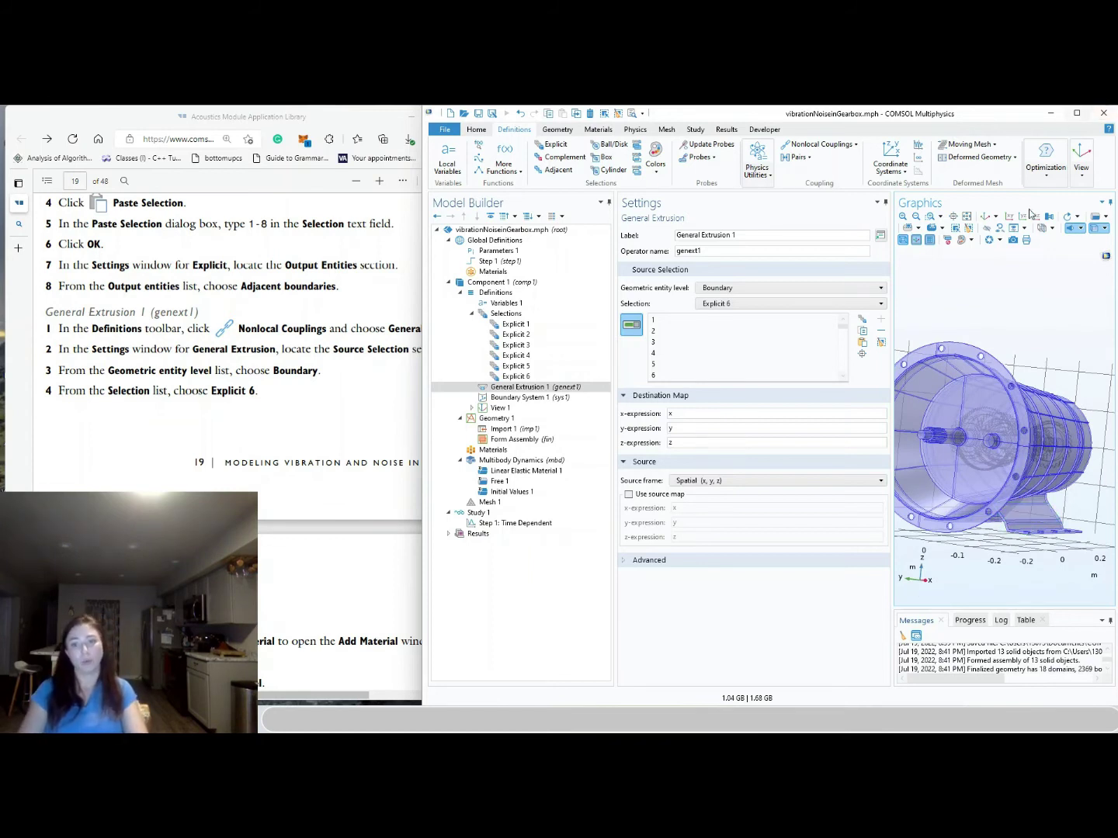
{"action": "left_click", "coordinate": [517, 376]}
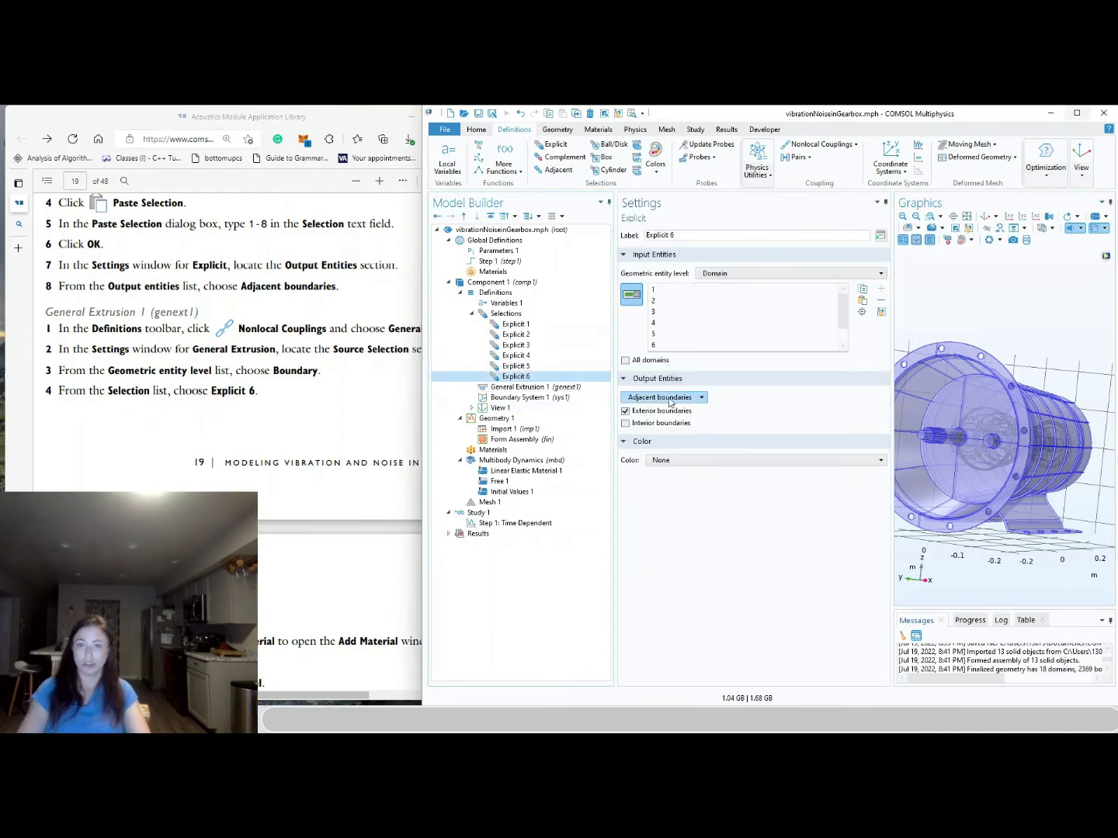
Read the tutorial's Add Material instructions and review the Structural steel material's domain selection and properties under Component 1
{"action": "left_click", "coordinate": [291, 425]}
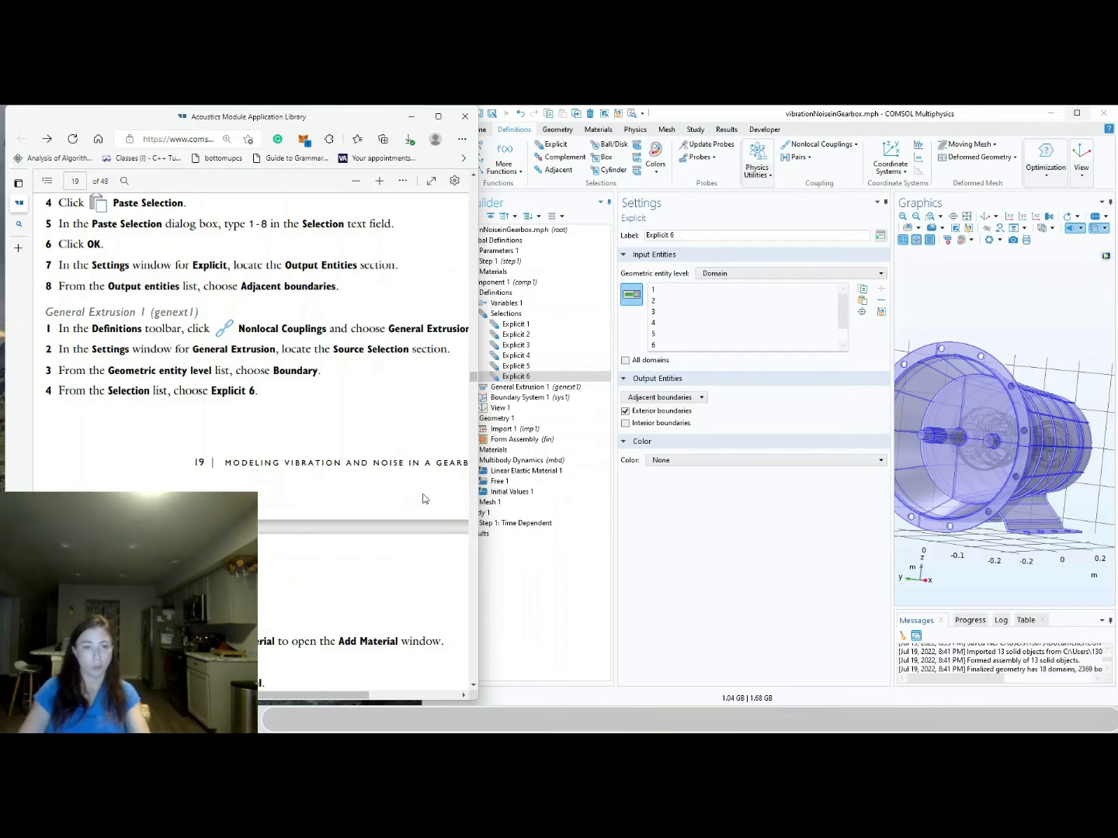
{"action": "scroll", "coordinate": [472, 681], "scroll_direction": "down", "scroll_amount": 3}
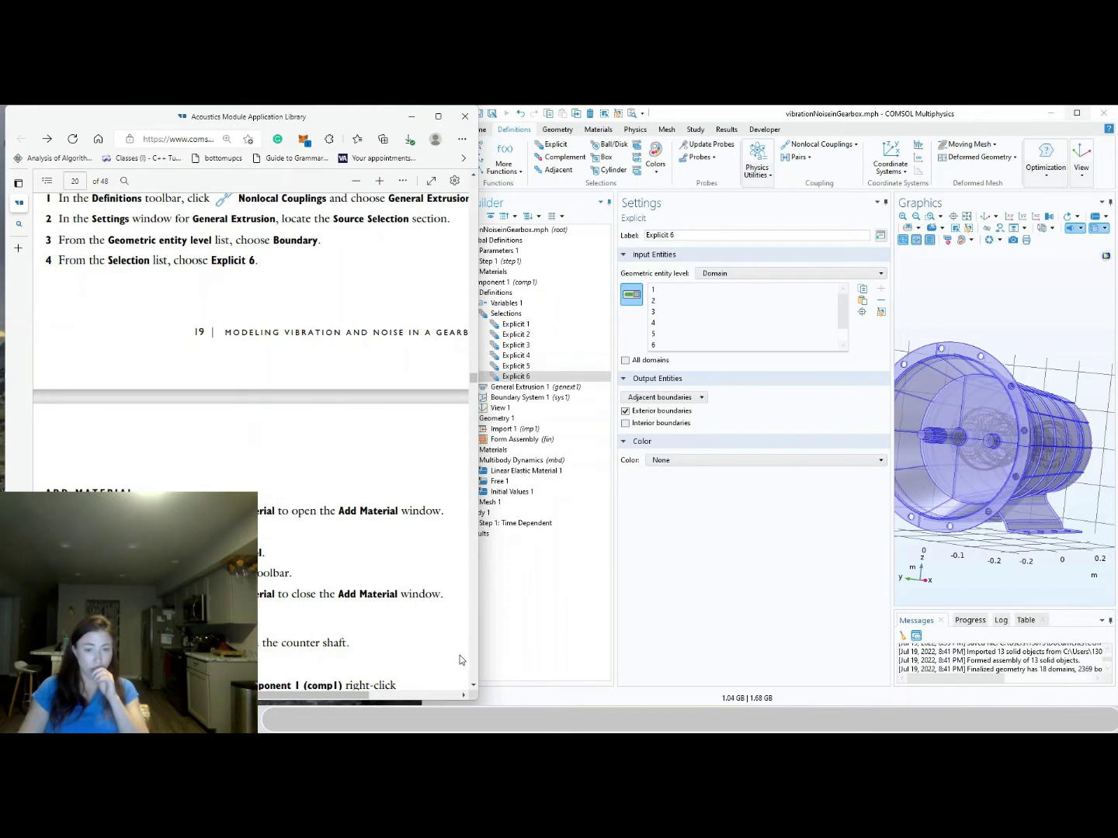
{"action": "scroll", "coordinate": [473, 686], "scroll_direction": "down", "scroll_amount": 2}
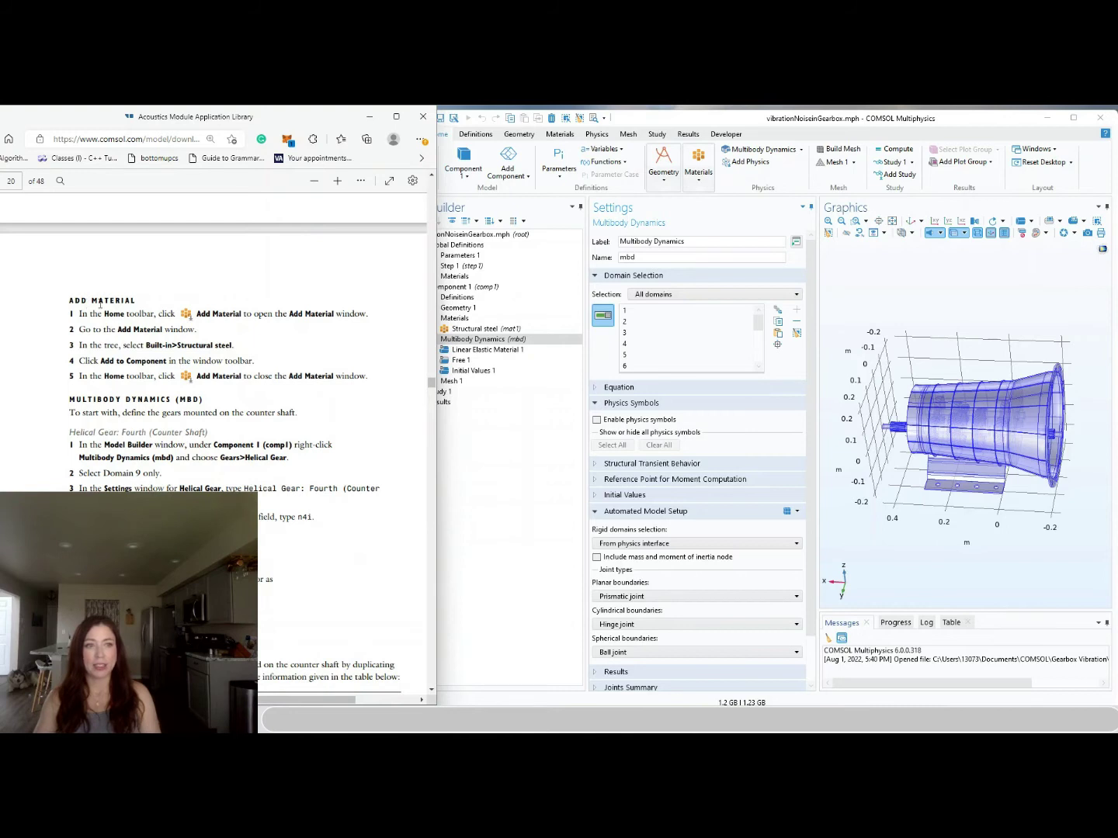
{"action": "left_click", "coordinate": [484, 321]}
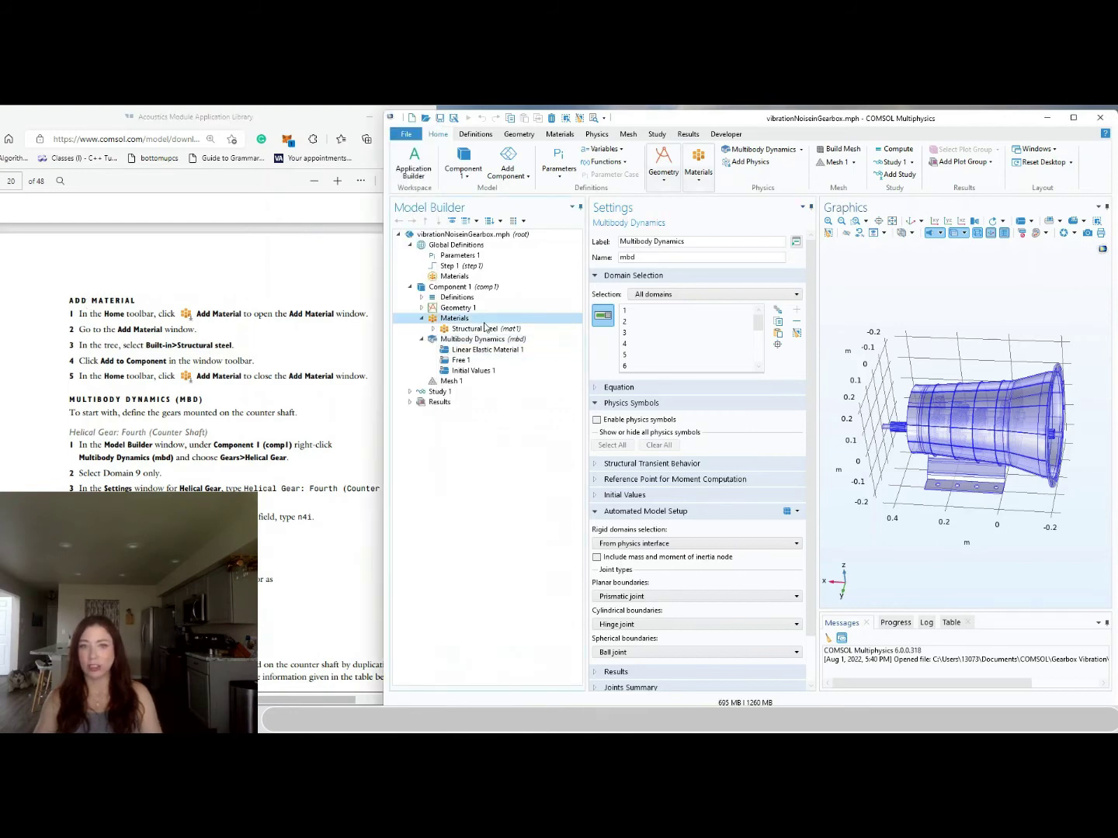
{"action": "left_click", "coordinate": [485, 329]}
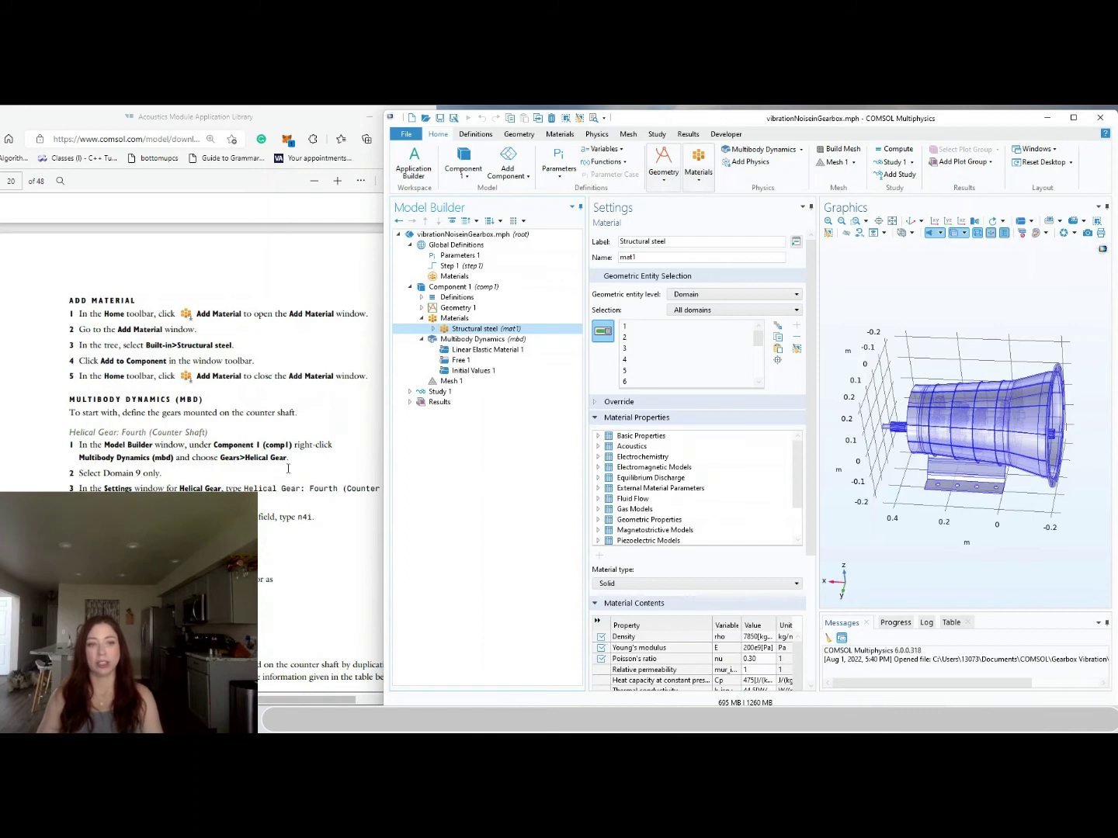
Following the tutorial's counter shaft instructions, add a Helical Gear node to the Multibody Dynamics physics
{"action": "left_click", "coordinate": [223, 474]}
{"action": "scroll", "coordinate": [223, 474], "scroll_direction": "down", "scroll_amount": 3}
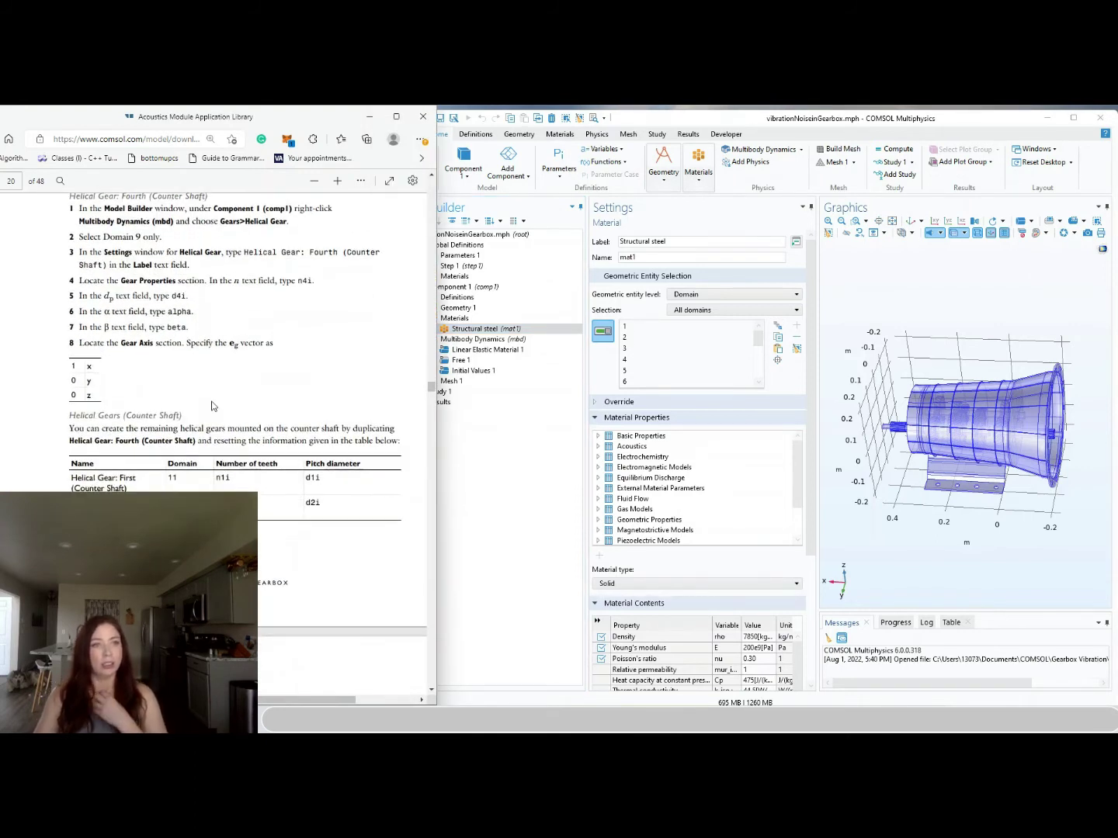
{"action": "scroll", "coordinate": [212, 406], "scroll_direction": "up", "scroll_amount": 1}
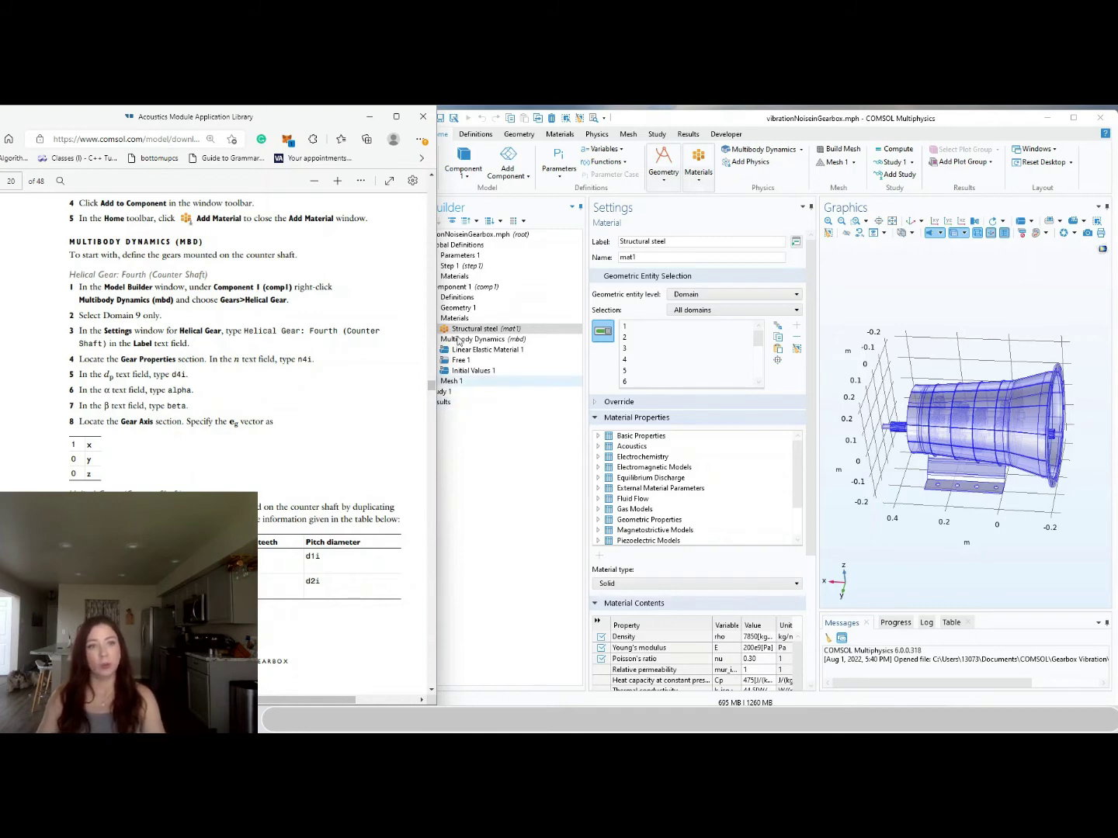
{"action": "left_click", "coordinate": [522, 487]}
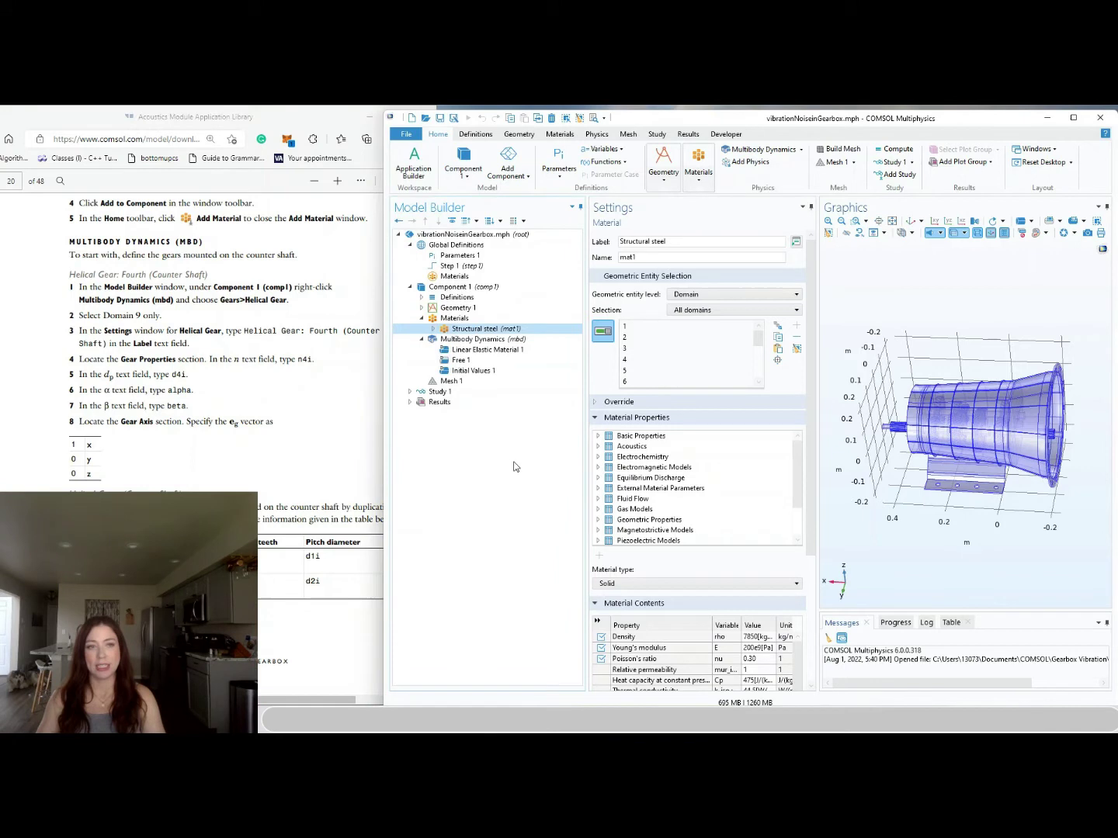
{"action": "left_click", "coordinate": [468, 340]}
{"action": "right_click", "coordinate": [468, 340]}
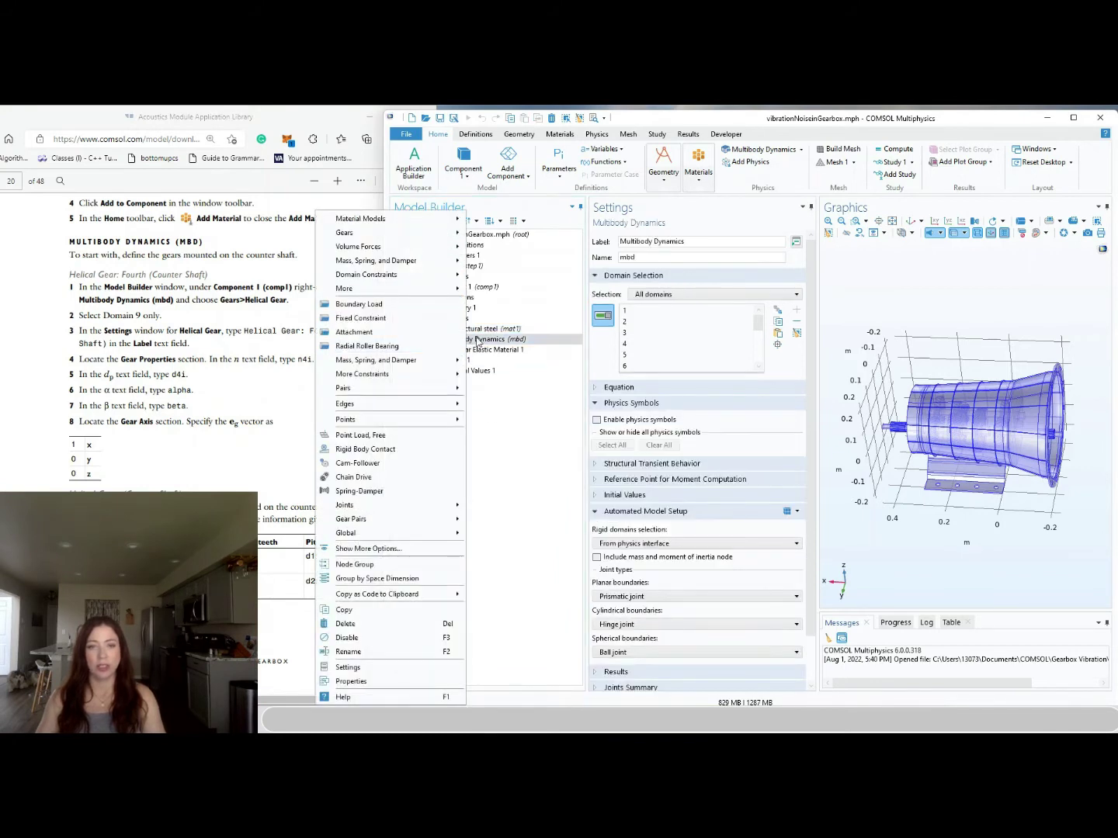
{"action": "mouse_move", "coordinate": [354, 241]}
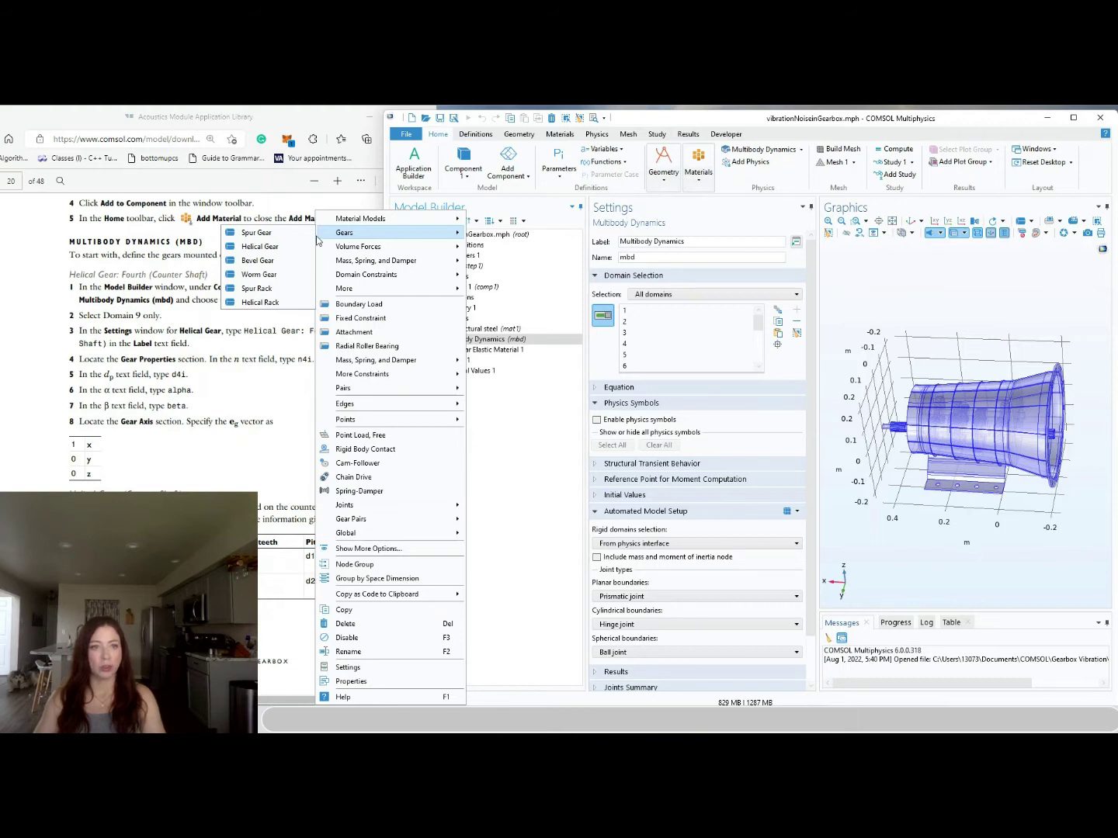
{"action": "left_click", "coordinate": [287, 246]}
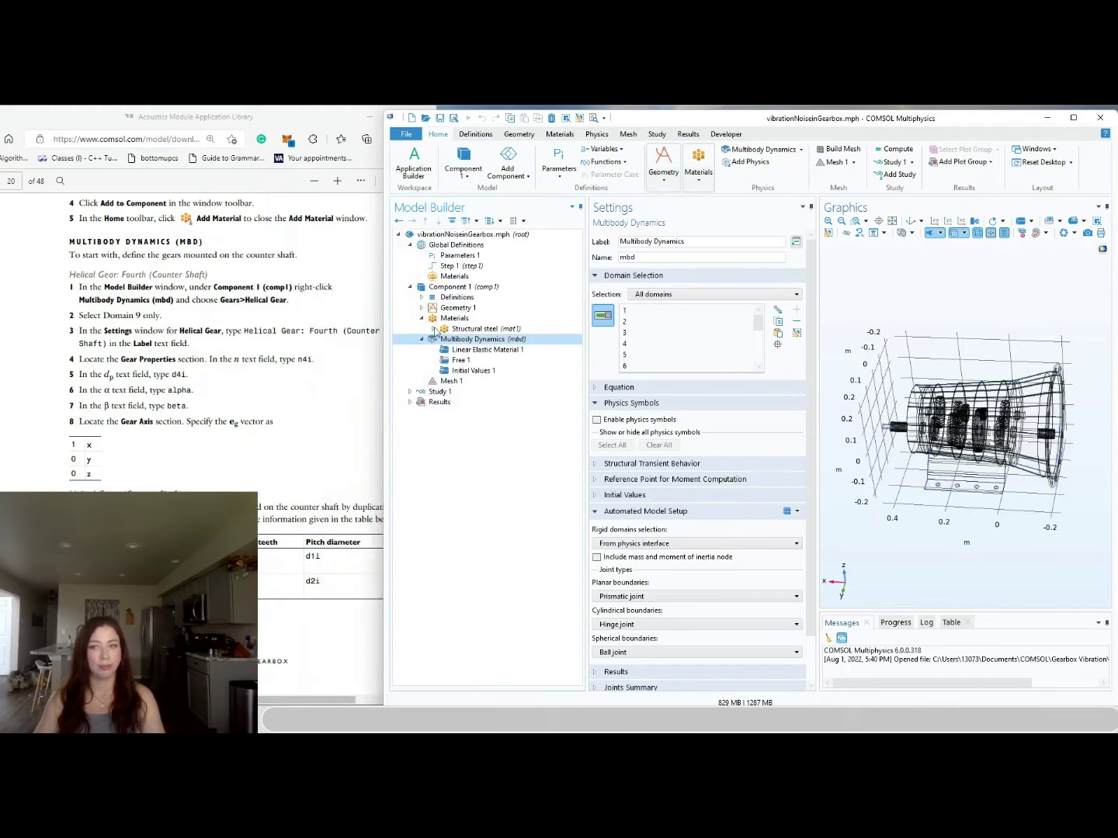
{"action": "left_click", "coordinate": [307, 426]}
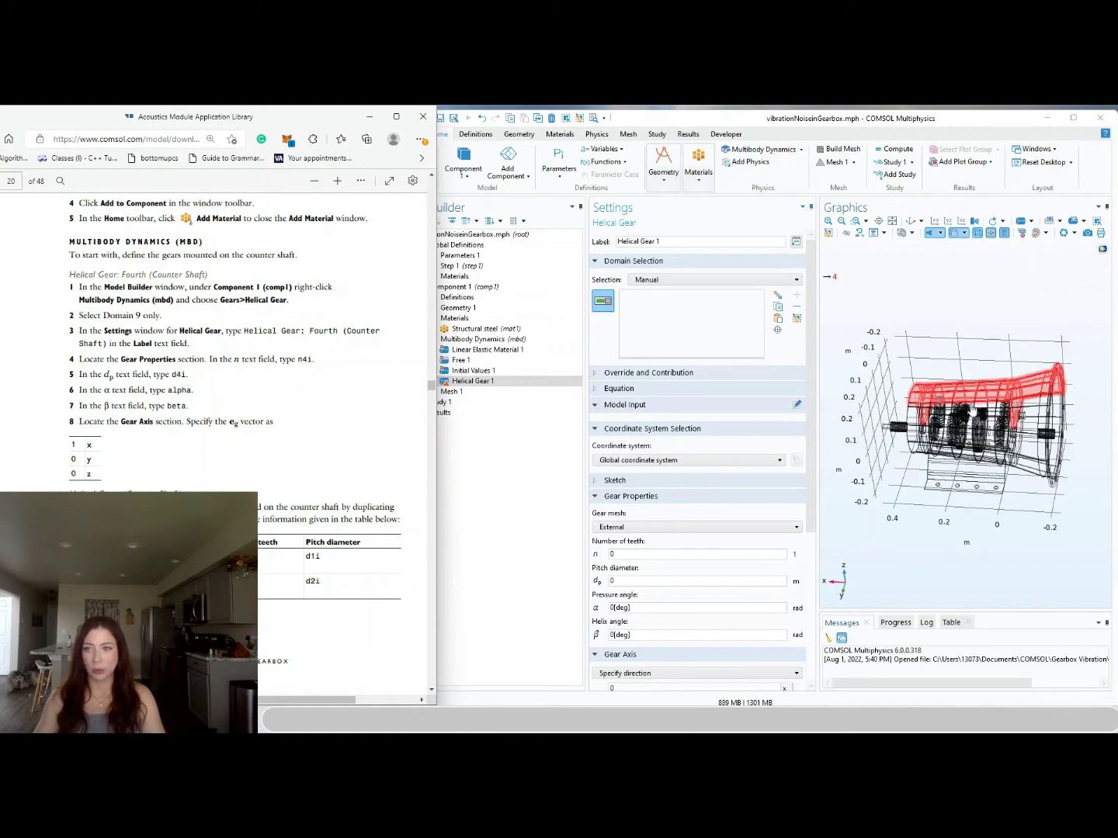
Show the gearbox in wireframe and hide housing domain 4, which covers the gears, with Click and Hide
{"action": "left_click_drag", "start_coordinate": [973, 411], "coordinate": [1082, 521]}
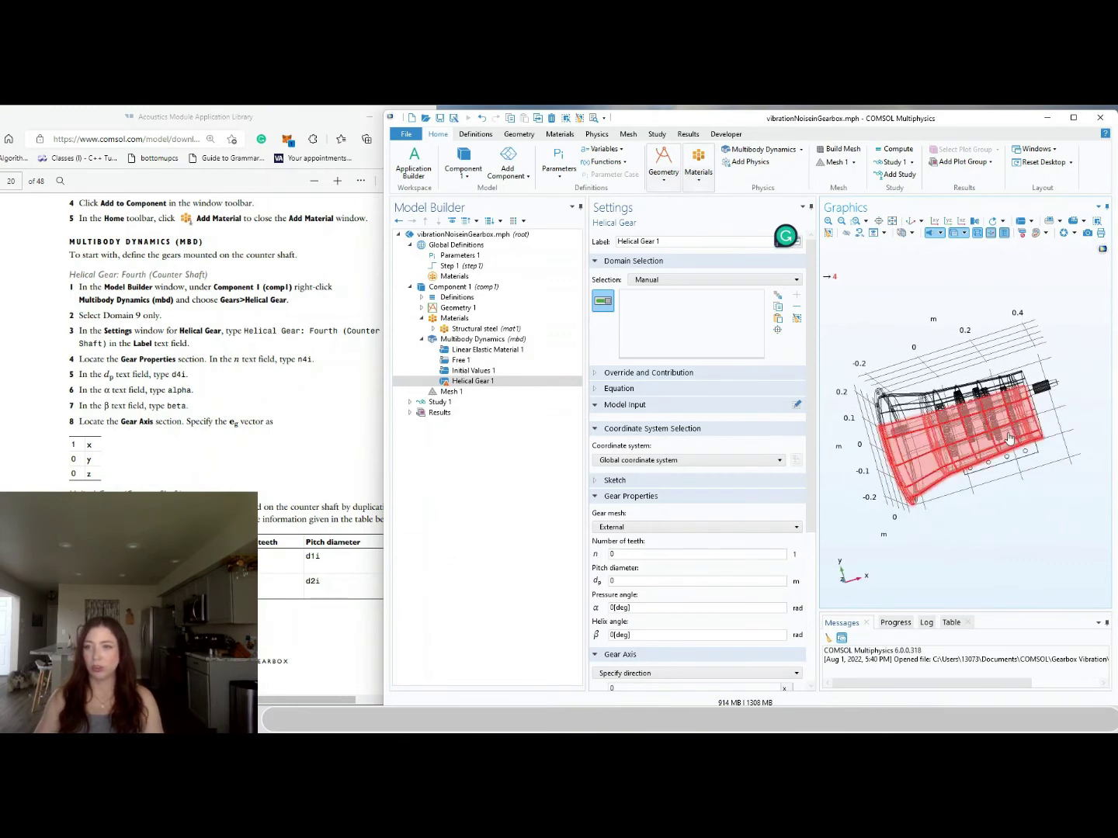
{"action": "mouse_move", "coordinate": [1008, 439]}
{"action": "left_mouse_down"}
{"action": "mouse_move", "coordinate": [997, 432]}
{"action": "mouse_move", "coordinate": [1012, 428]}
{"action": "mouse_move", "coordinate": [1044, 463]}
{"action": "mouse_move", "coordinate": [982, 484]}
{"action": "mouse_move", "coordinate": [993, 458]}
{"action": "left_mouse_up"}
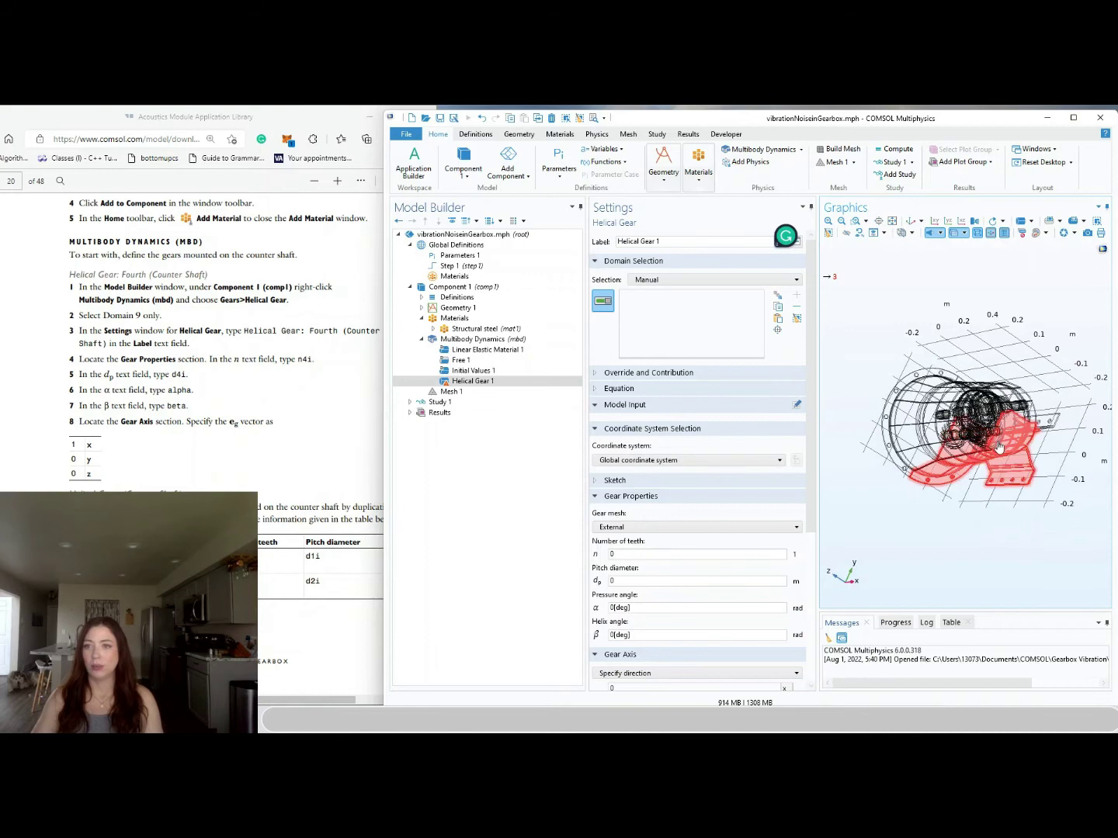
{"action": "scroll", "coordinate": [1001, 449], "scroll_direction": "up", "scroll_amount": 5}
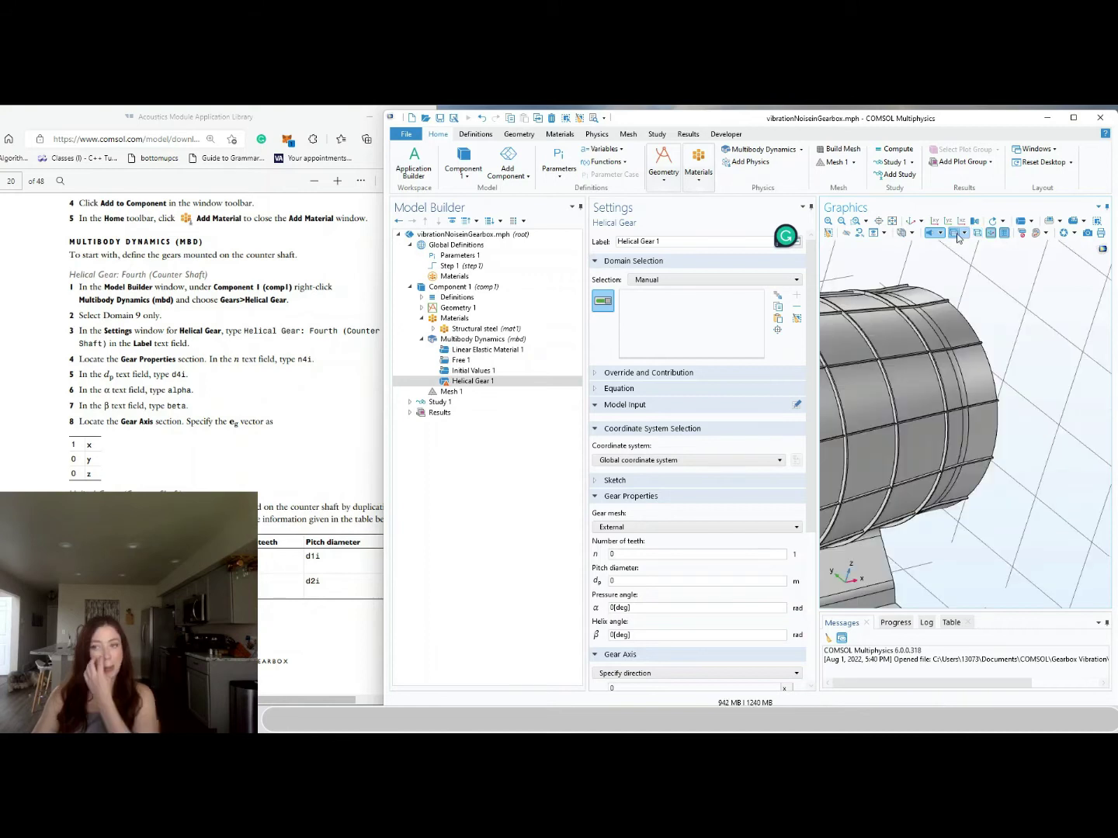
{"action": "left_click", "coordinate": [977, 233]}
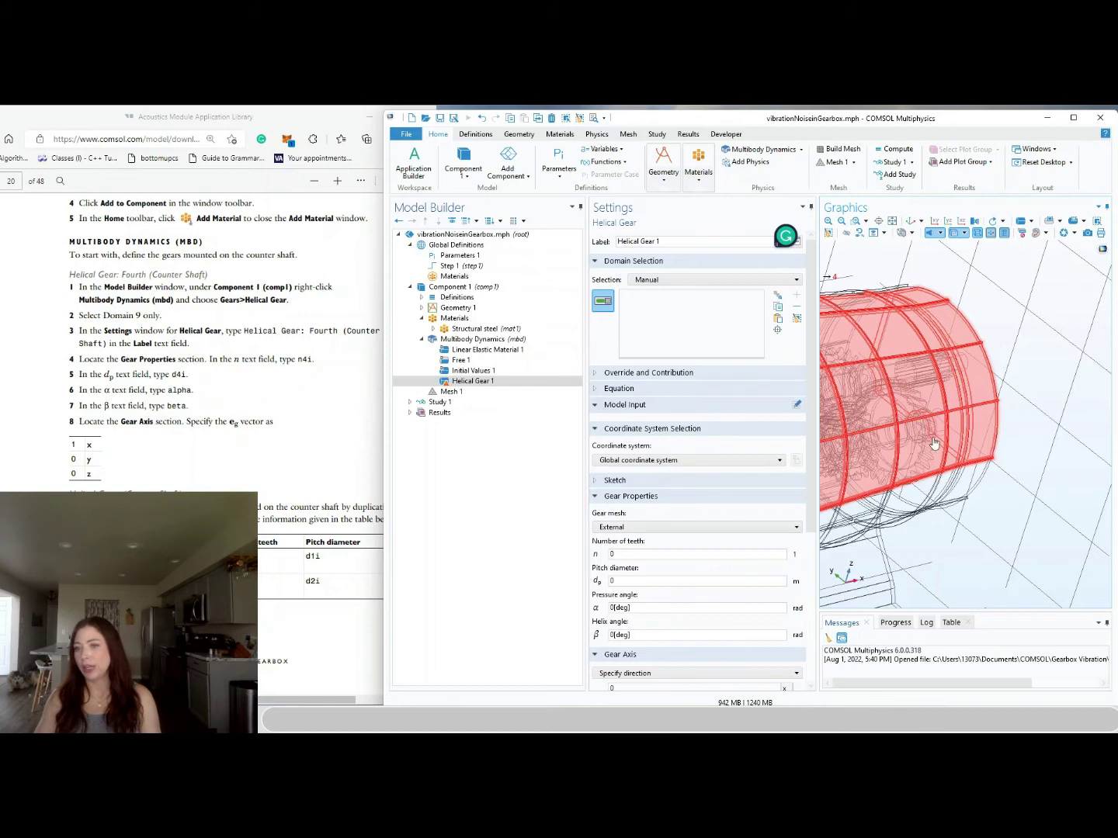
{"action": "left_click_drag", "start_coordinate": [1059, 514], "coordinate": [1056, 536]}
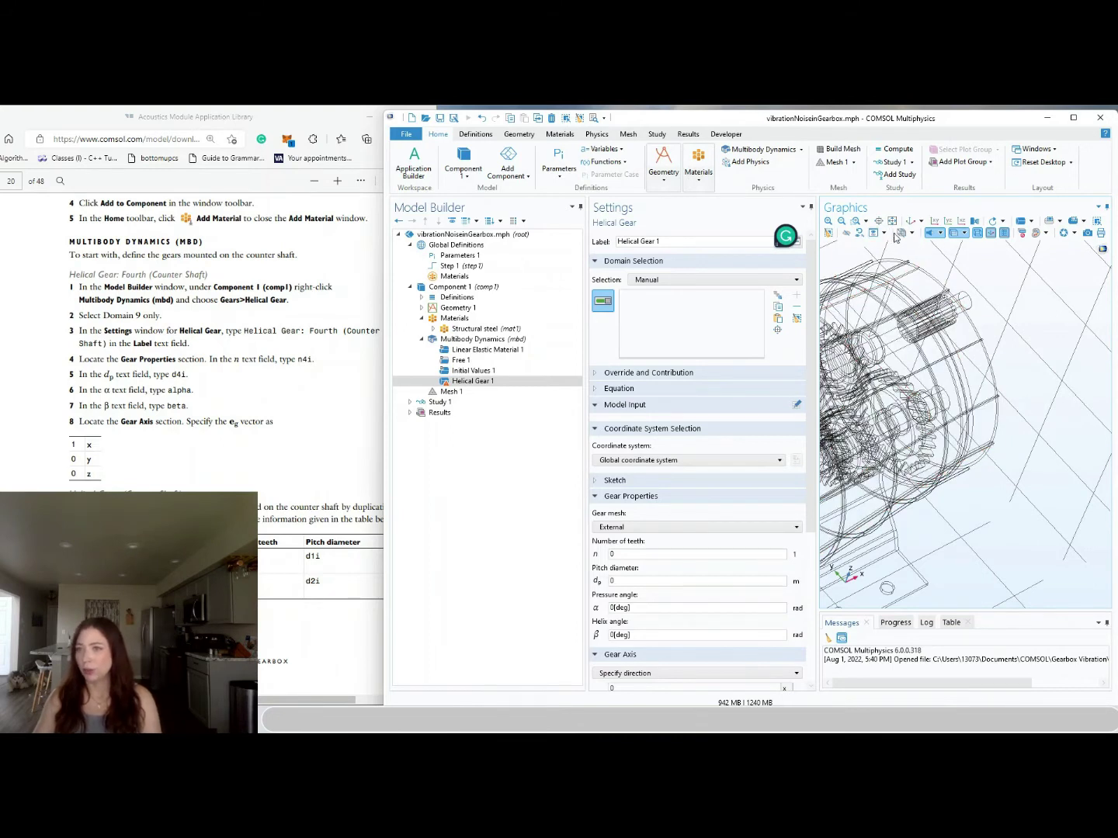
{"action": "left_click", "coordinate": [847, 234]}
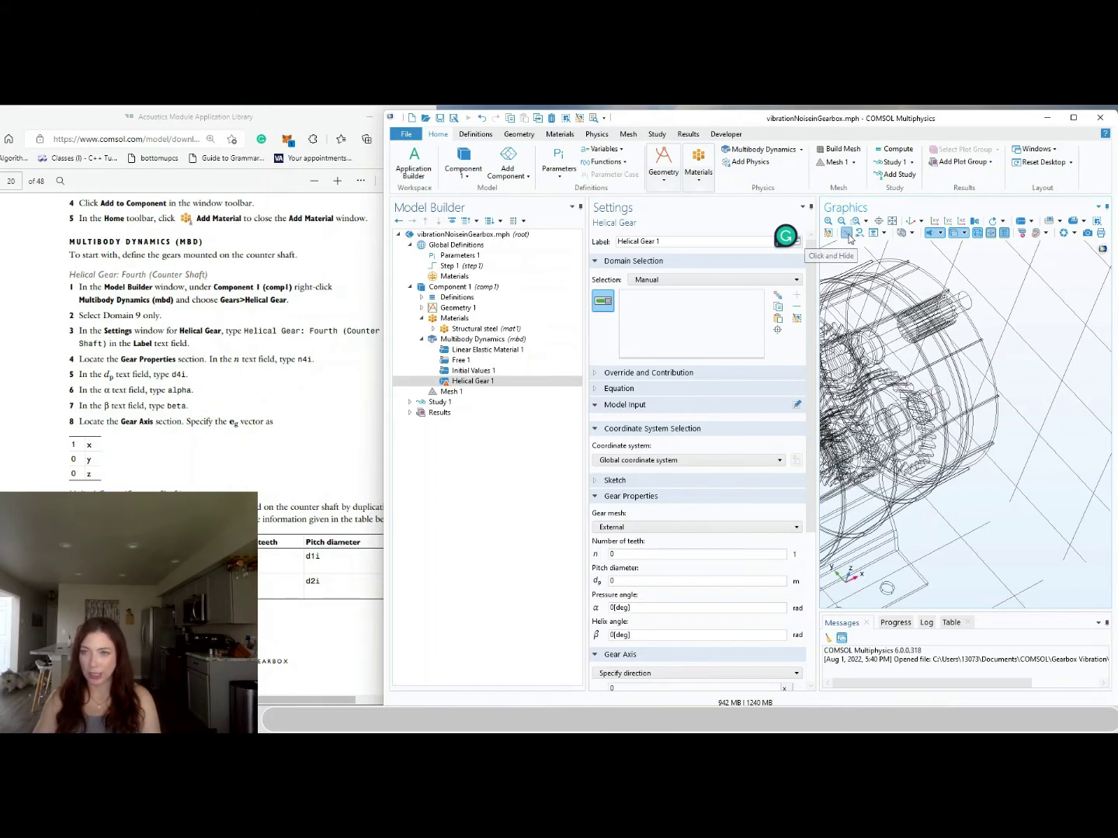
{"action": "left_click", "coordinate": [901, 375]}
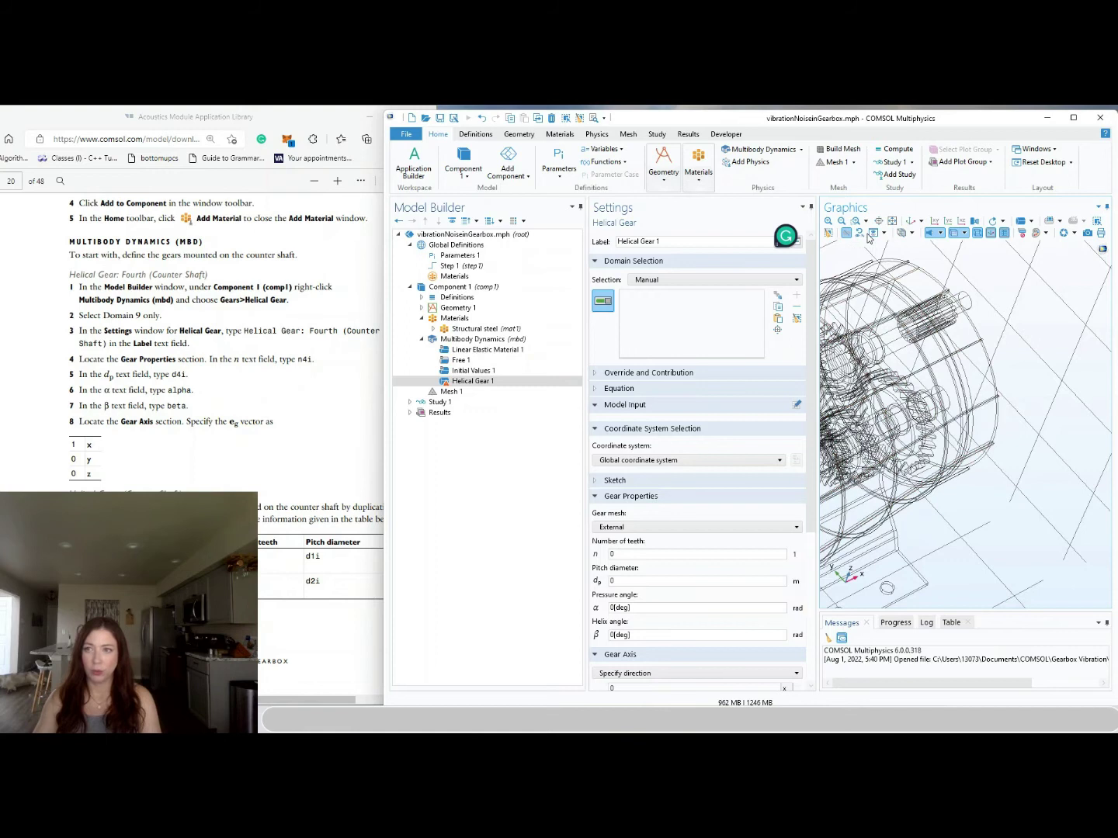
Keep the graphics selection level on domains, end Click and Hide, and display only the unhidden entities
{"action": "left_click", "coordinate": [1031, 223]}
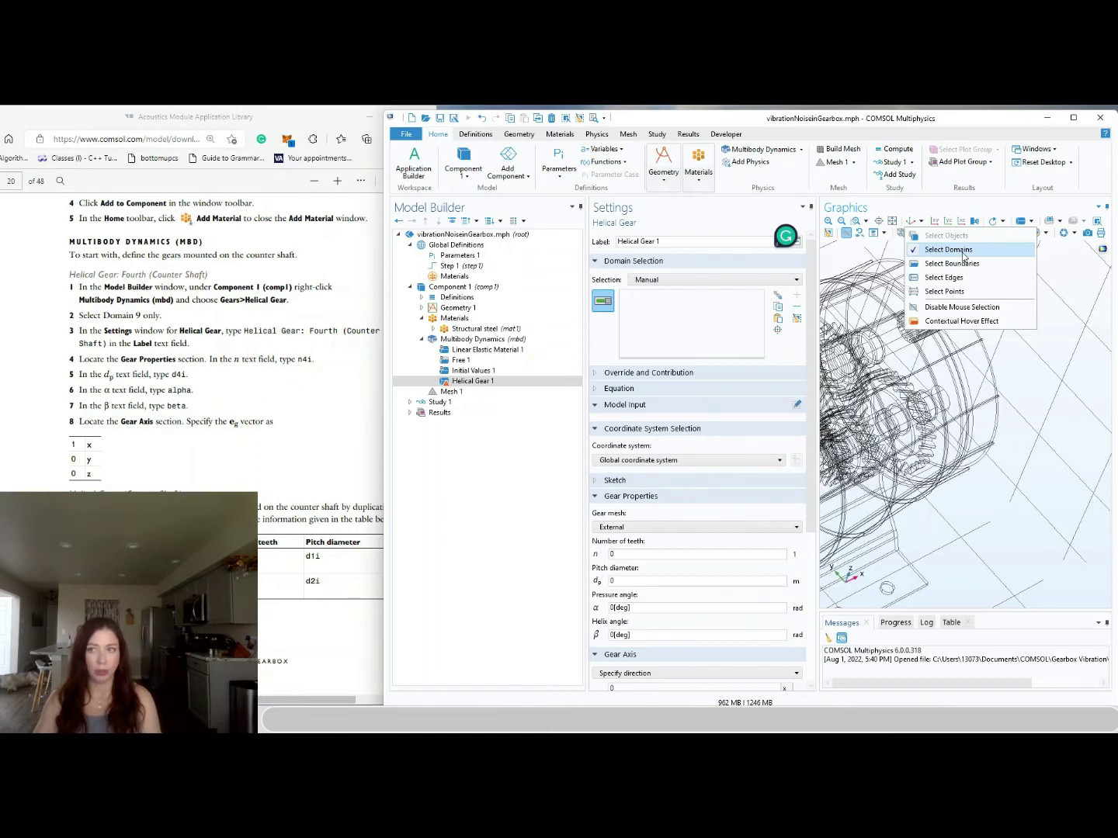
{"action": "left_click", "coordinate": [1032, 220]}
{"action": "left_click", "coordinate": [1030, 220]}
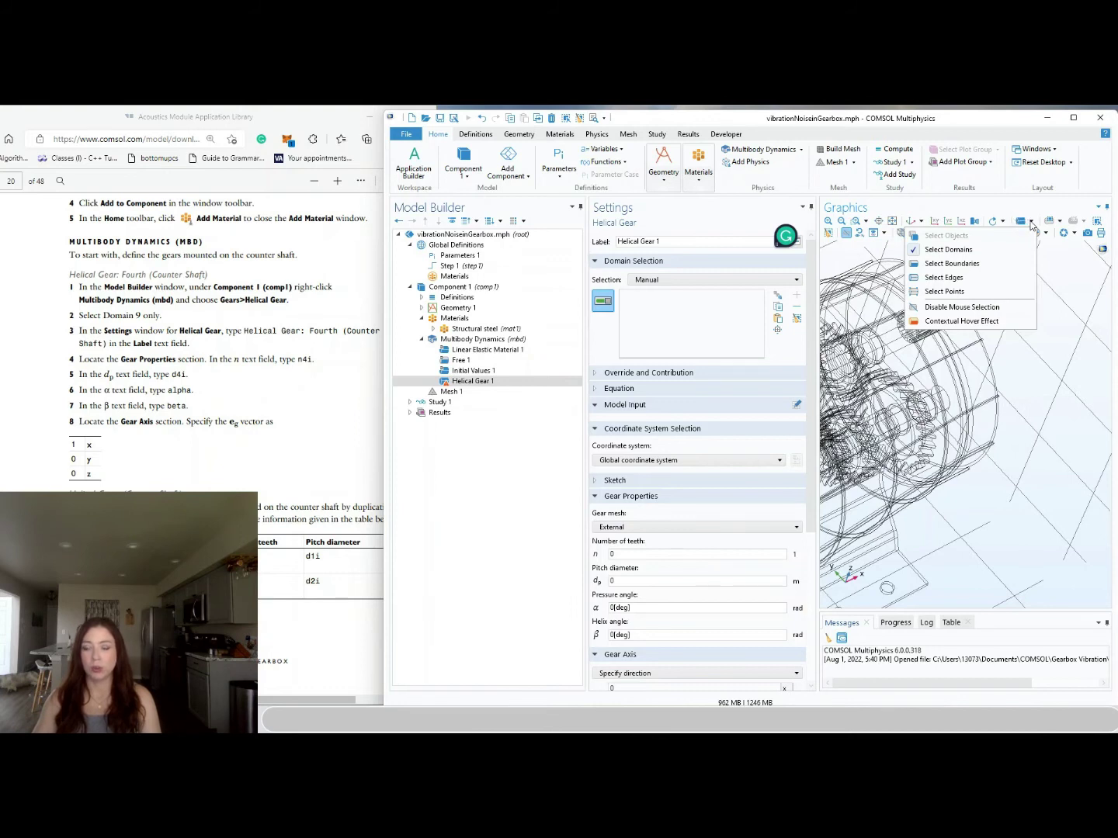
{"action": "left_click", "coordinate": [1031, 221]}
{"action": "left_click", "coordinate": [1031, 222]}
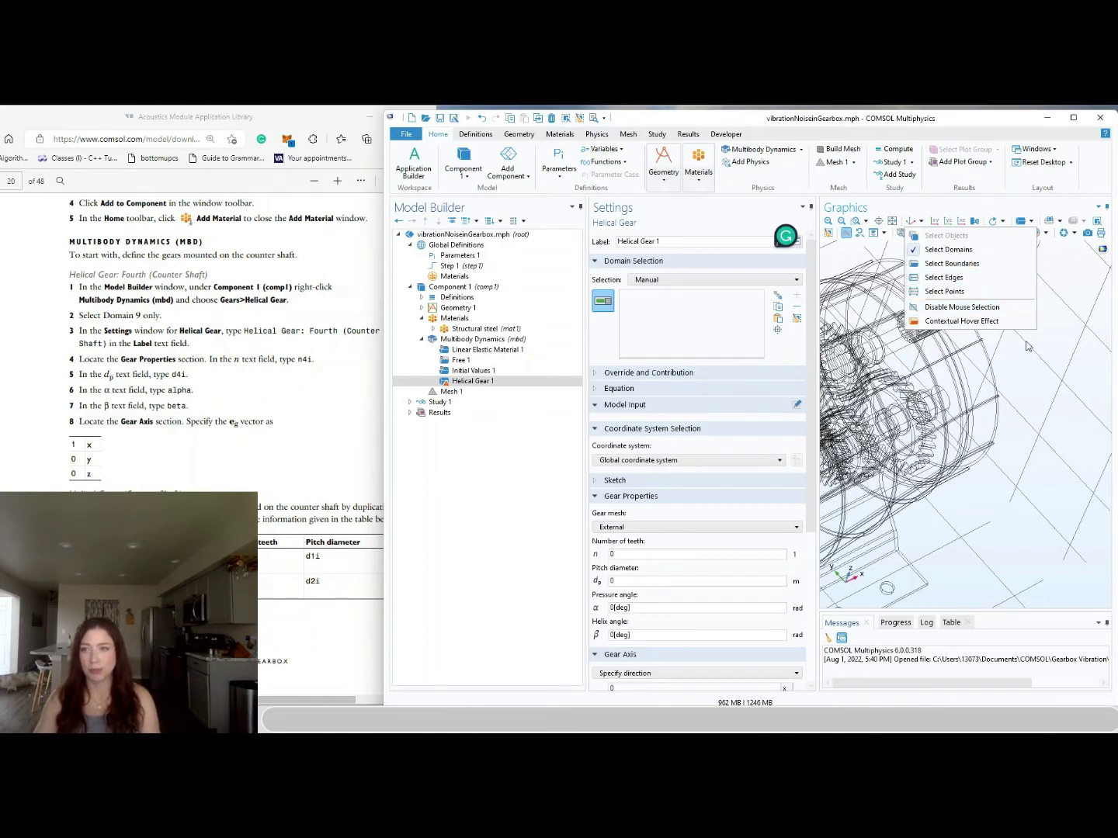
{"action": "left_click", "coordinate": [954, 255]}
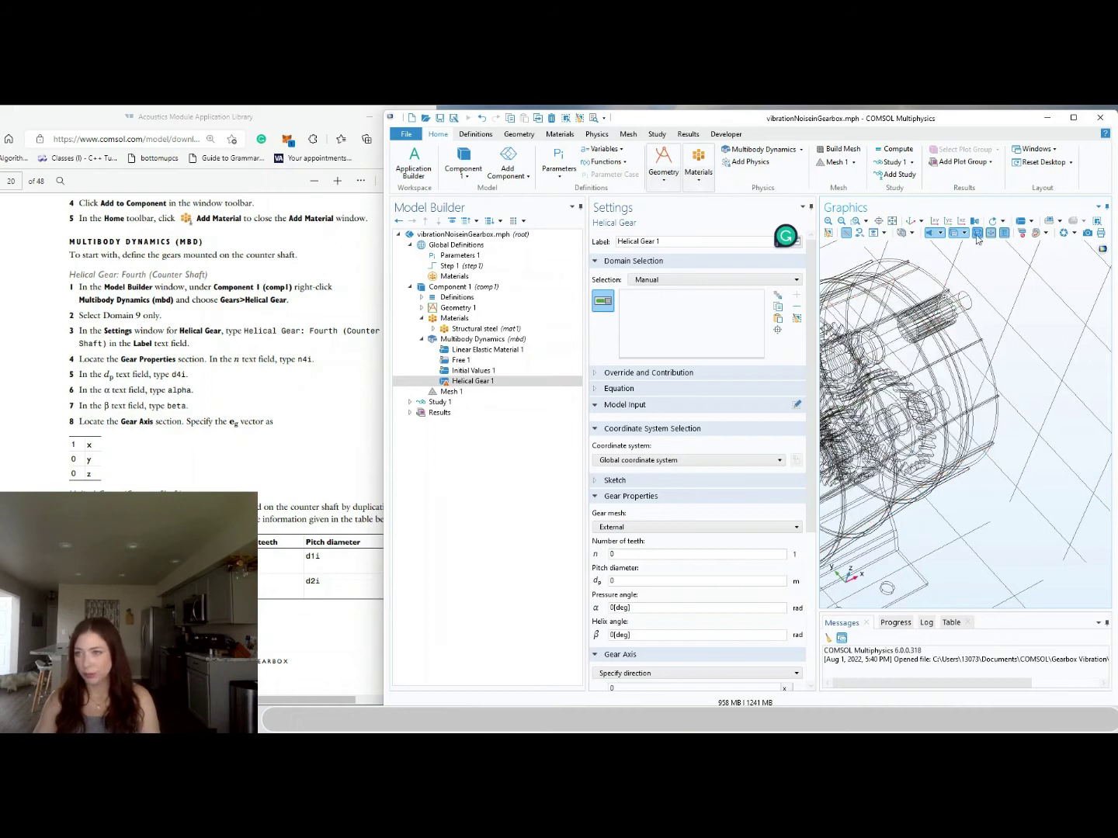
{"action": "left_click", "coordinate": [1032, 221]}
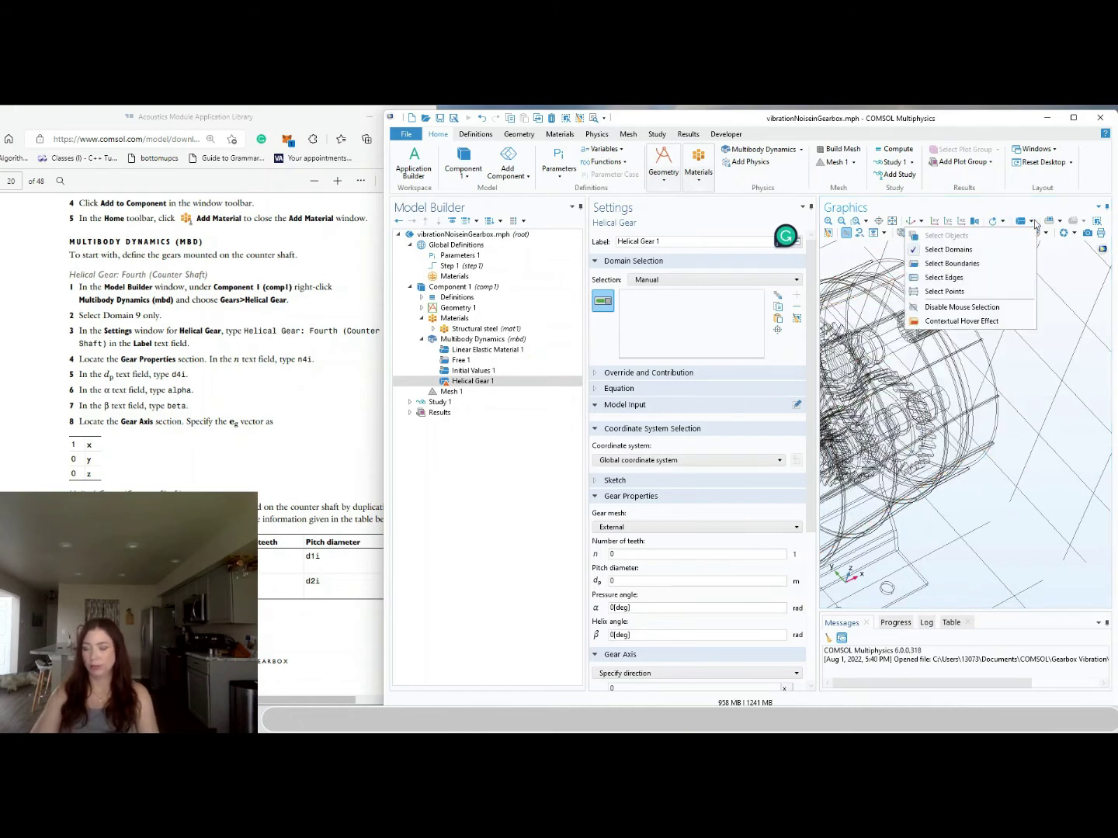
{"action": "left_click", "coordinate": [847, 235]}
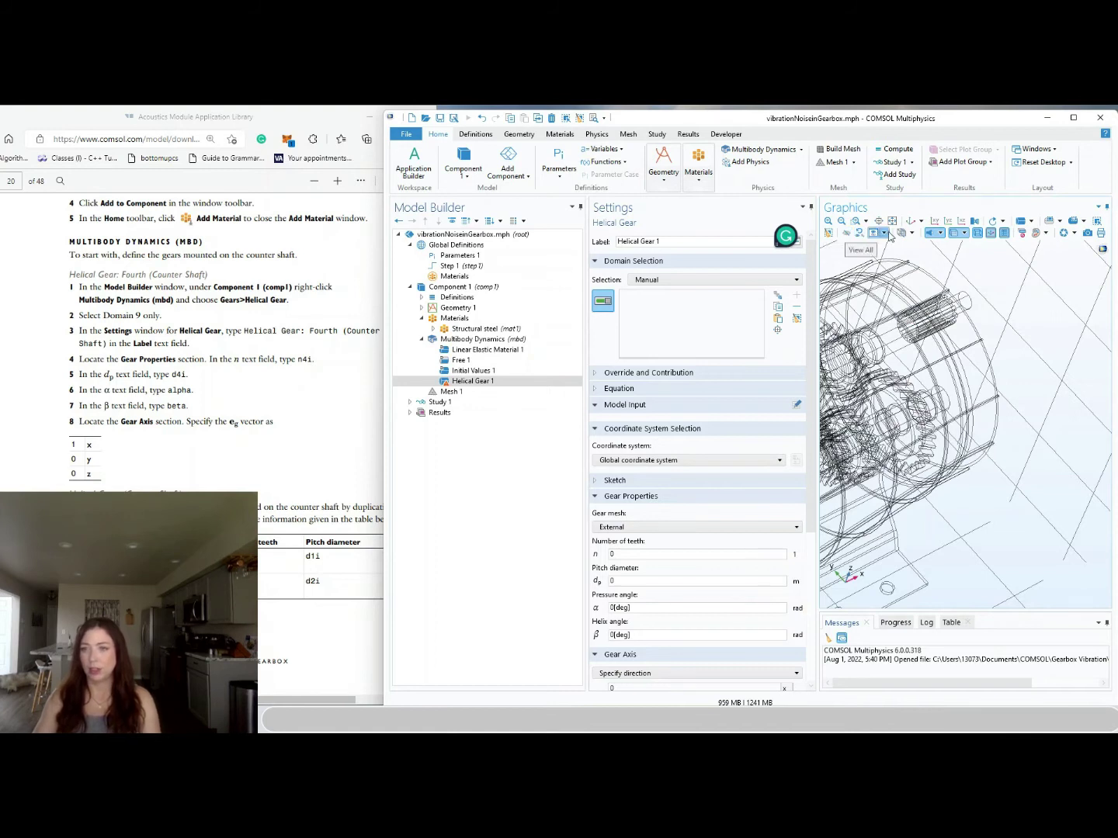
{"action": "left_click", "coordinate": [884, 233]}
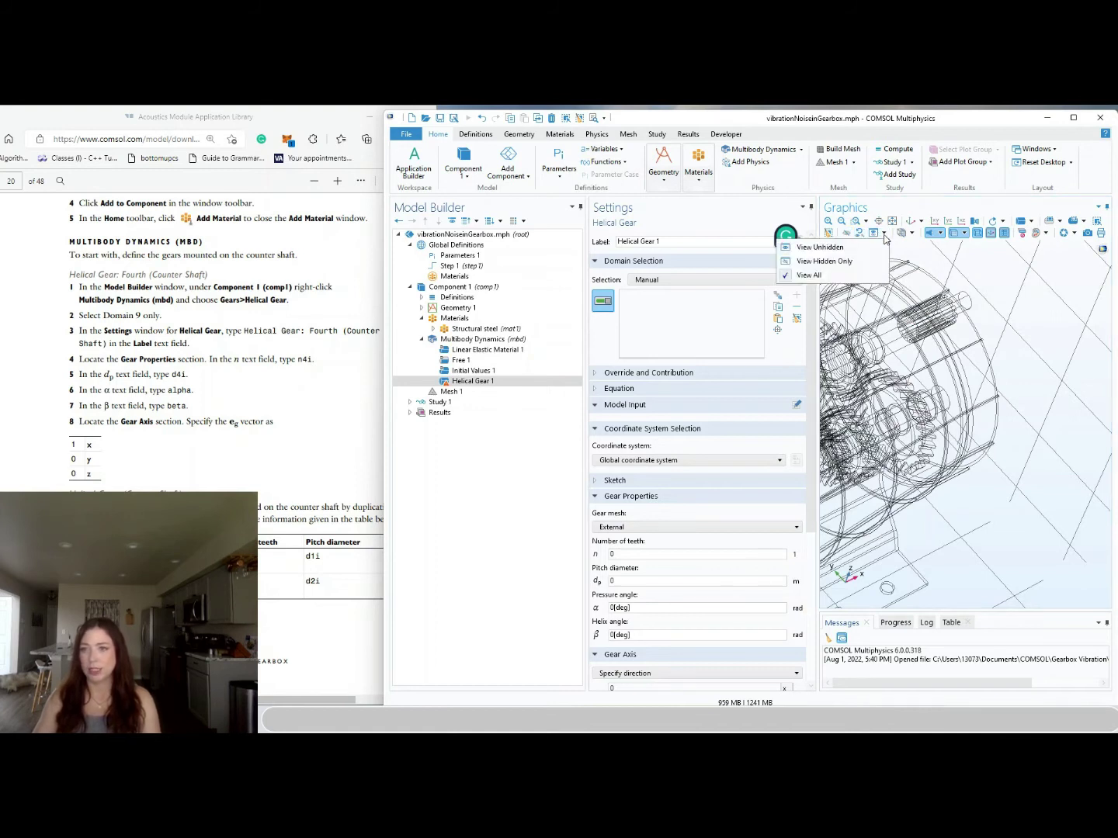
{"action": "left_click", "coordinate": [819, 260]}
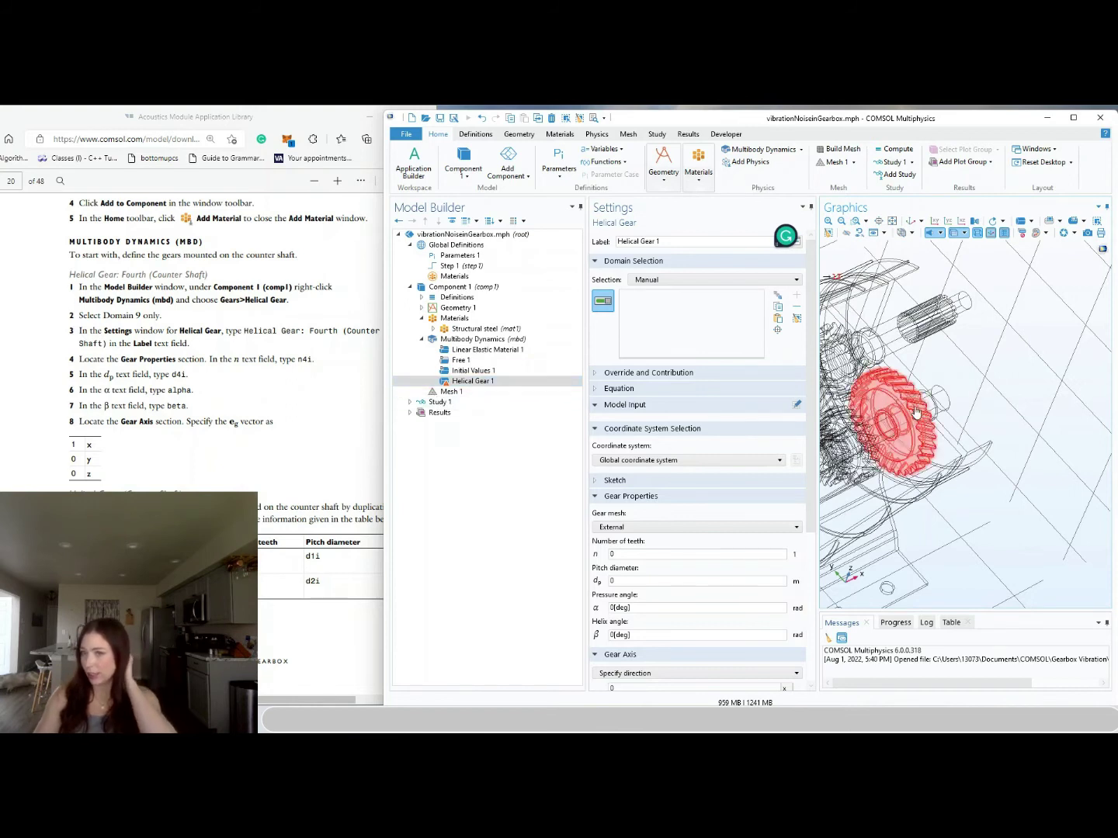
Select the counter shaft gear, domain 9, as the domain of Helical Gear 1
{"action": "left_click_drag", "start_coordinate": [916, 412], "coordinate": [983, 416]}
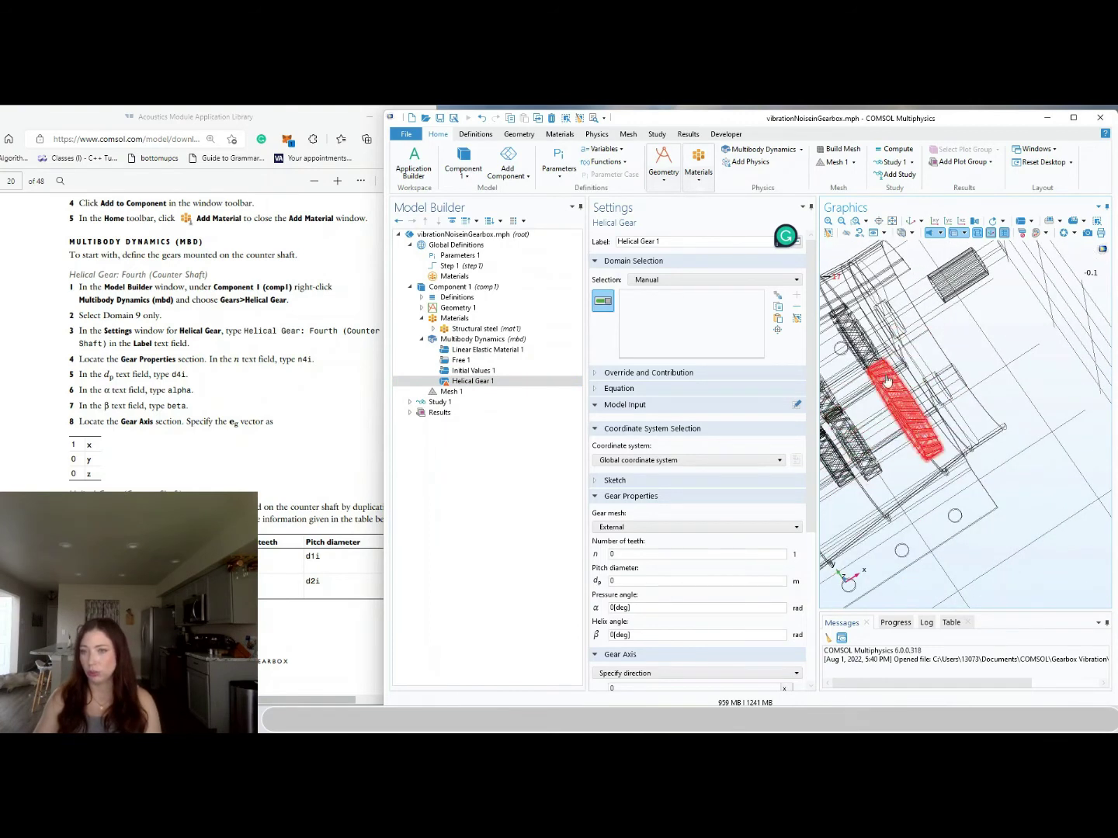
{"action": "mouse_move", "coordinate": [1079, 366]}
{"action": "left_mouse_down"}
{"action": "mouse_move", "coordinate": [1093, 399]}
{"action": "mouse_move", "coordinate": [1089, 382]}
{"action": "left_mouse_up"}
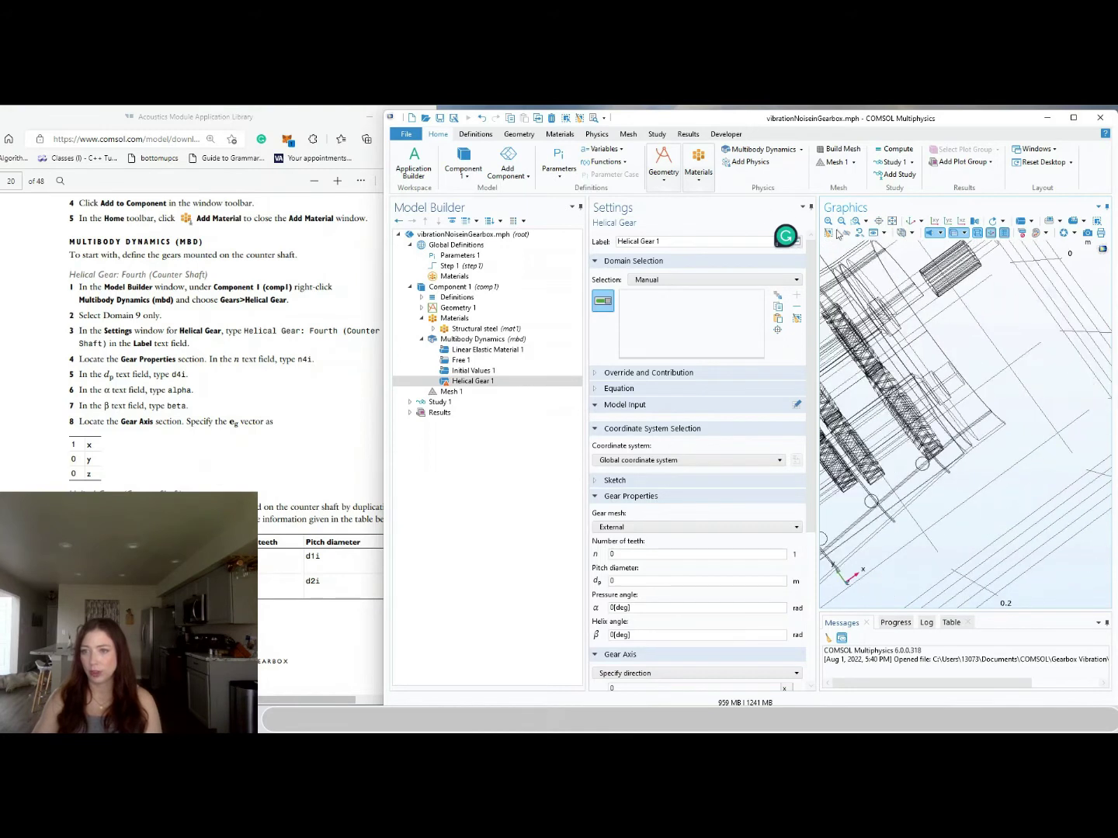
{"action": "left_click", "coordinate": [893, 221]}
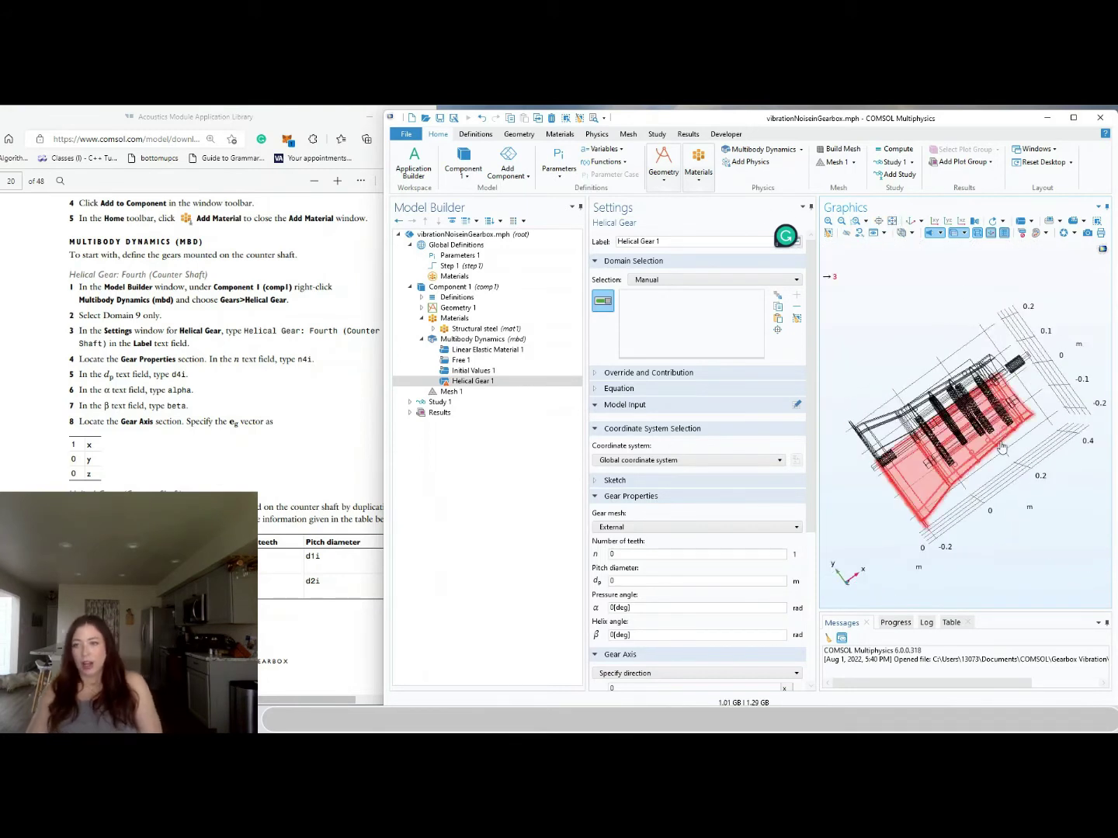
{"action": "scroll", "coordinate": [1001, 447], "scroll_direction": "up", "scroll_amount": 8}
{"action": "scroll", "coordinate": [1004, 357], "scroll_direction": "down", "scroll_amount": 3}
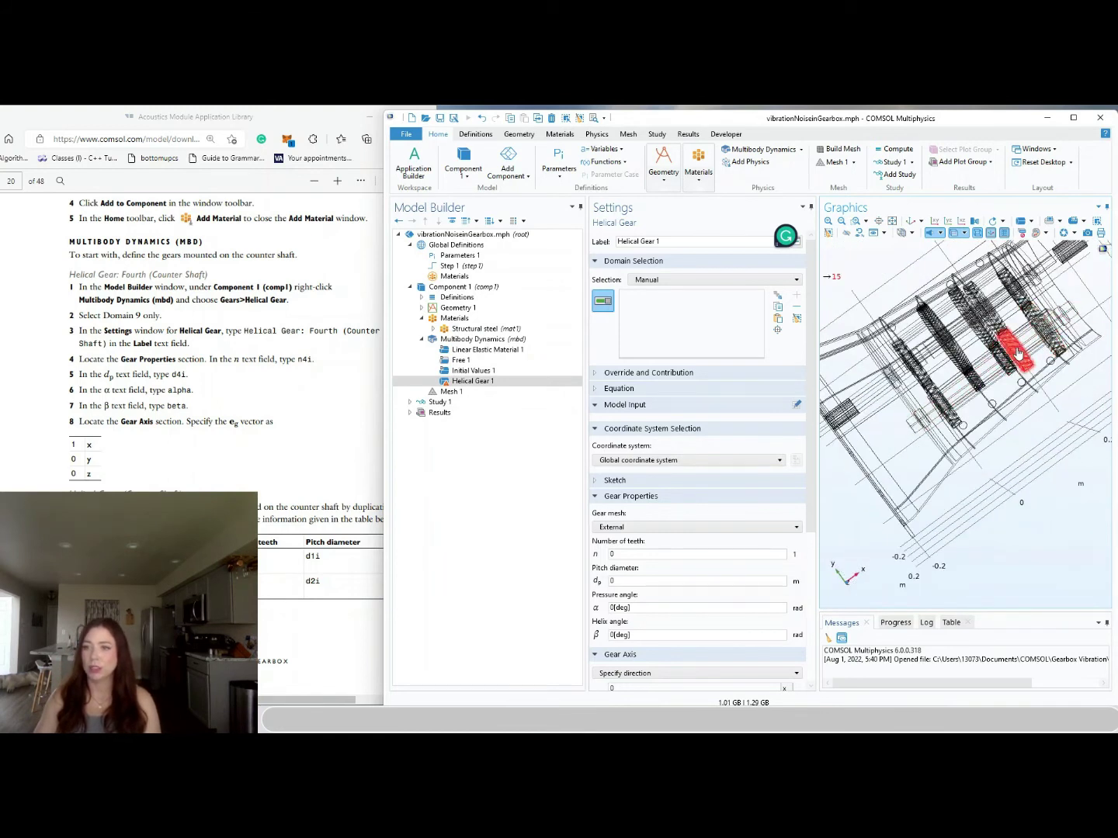
{"action": "left_click", "coordinate": [943, 407]}
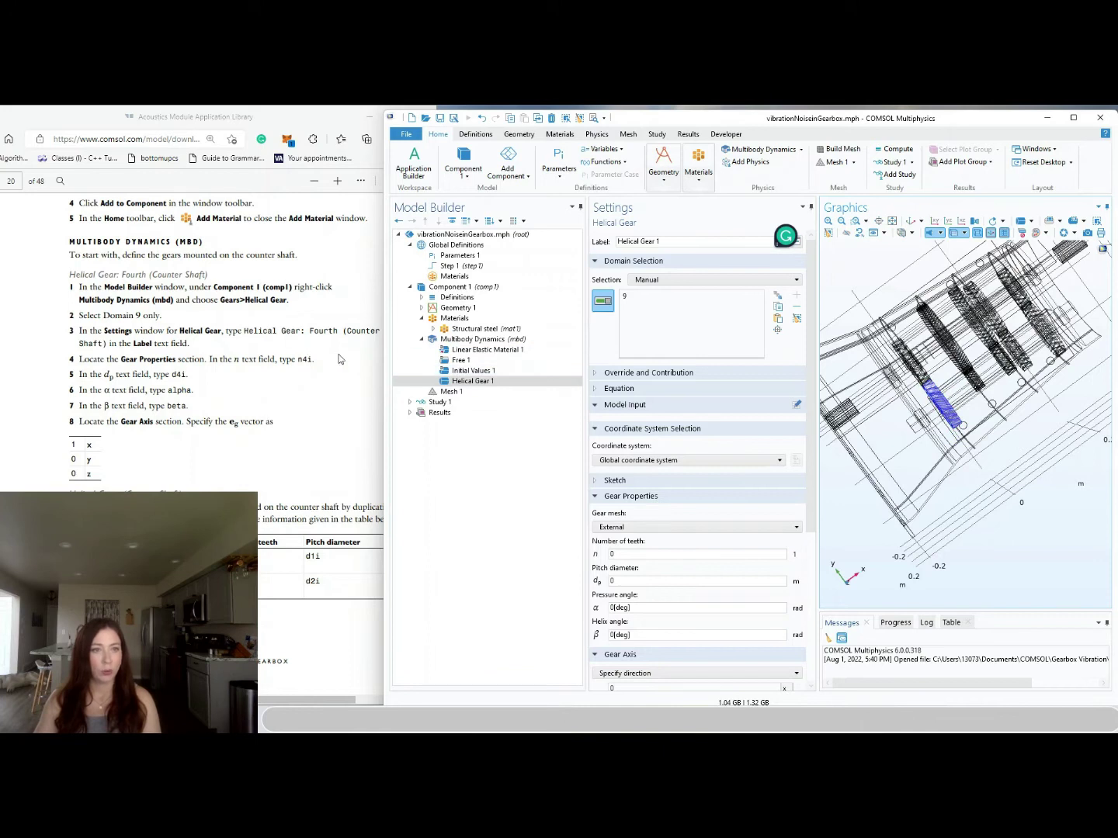
Rename the Helical Gear 1 node to "Helical Gear: Fourth (Counter Shaft)"
{"action": "left_click", "coordinate": [672, 242]}
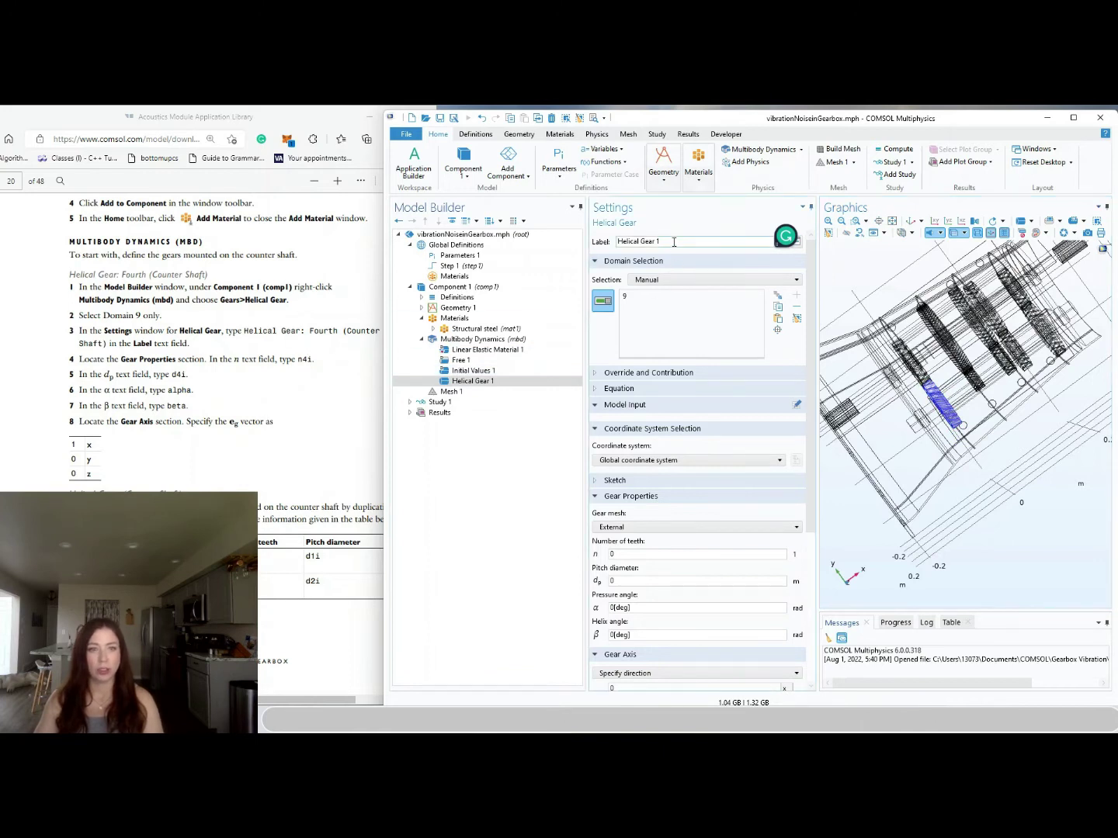
{"action": "left_click_drag", "start_coordinate": [674, 241], "coordinate": [597, 244]}
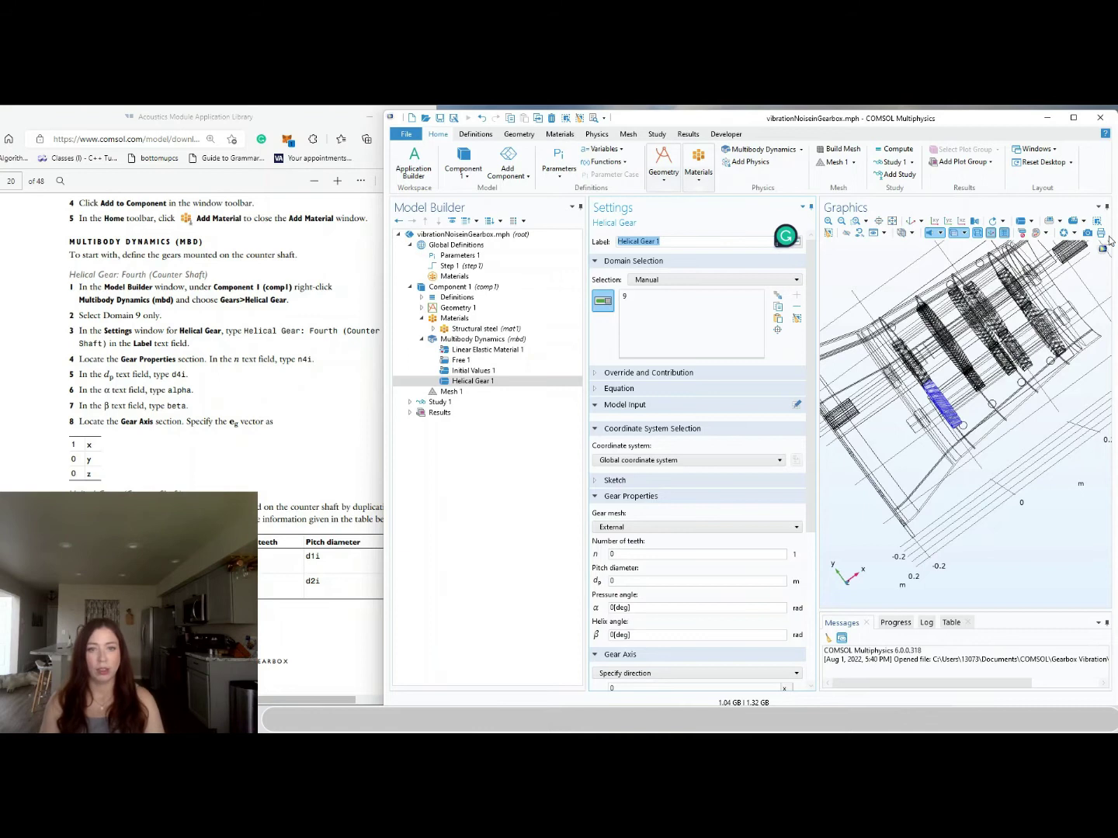
{"action": "key", "text": "Right"}
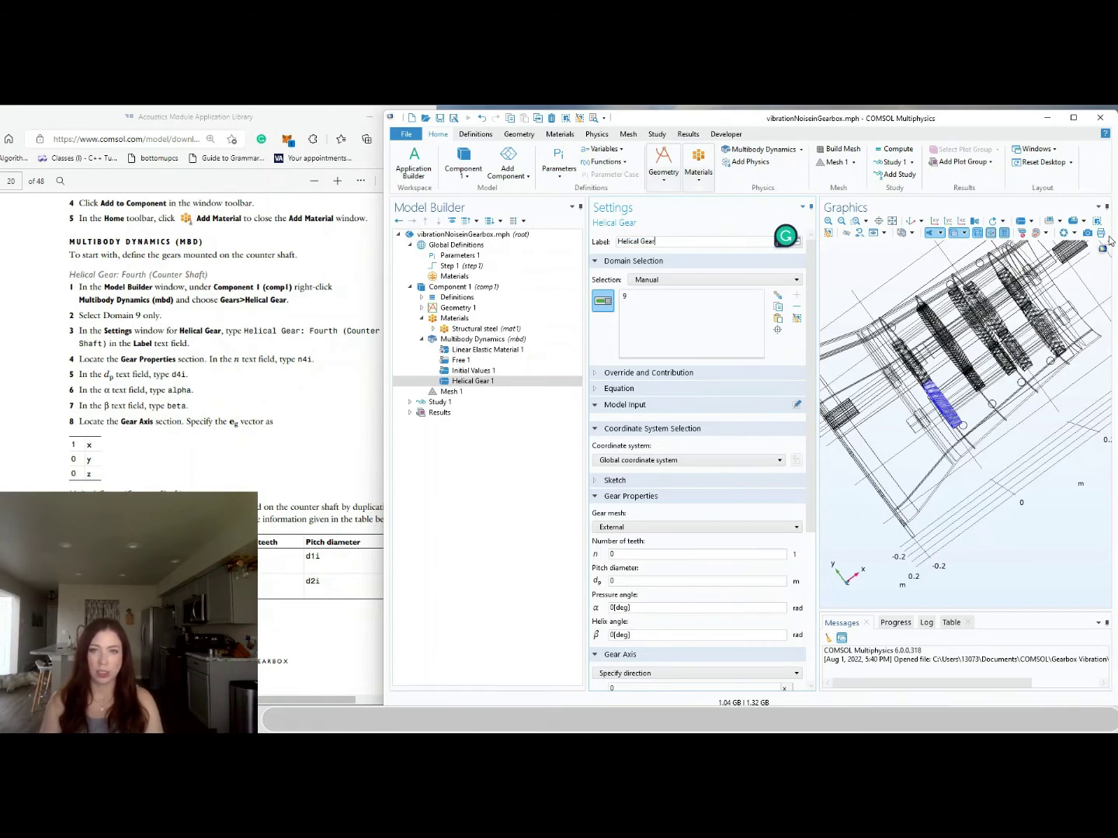
{"action": "type", "text": ": Fourth (Counter S"}
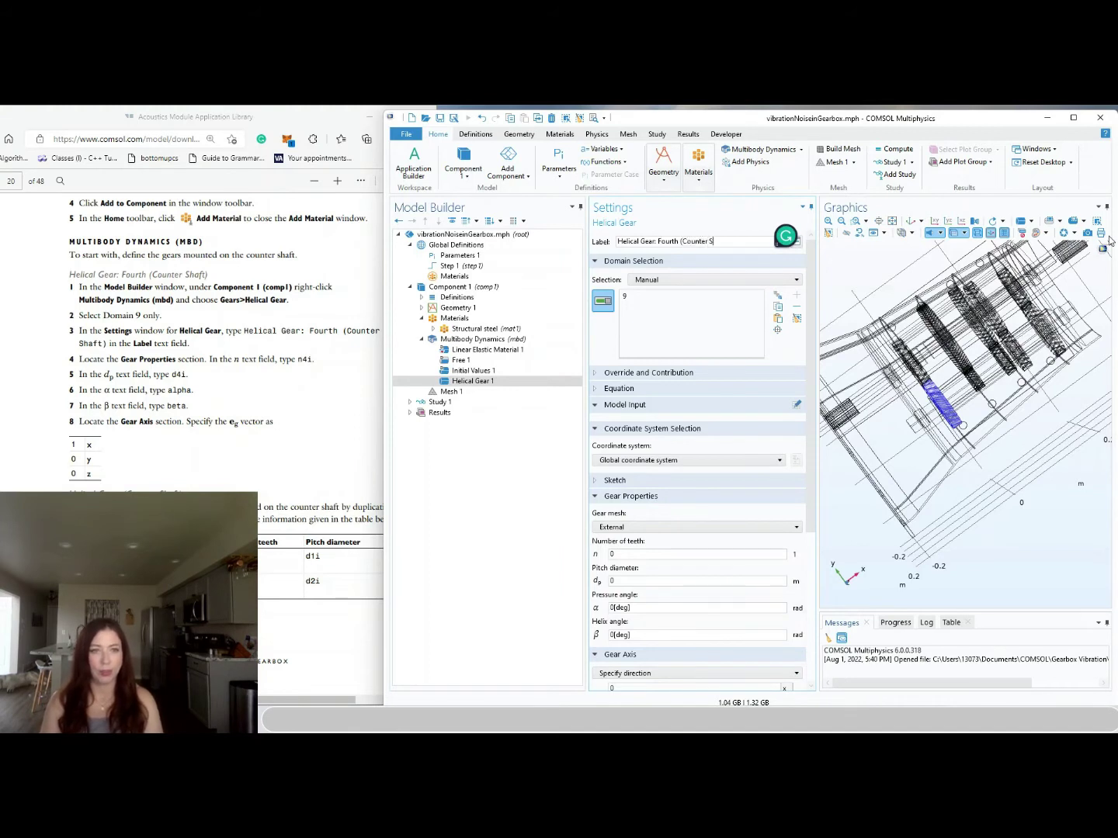
{"action": "type", "text": ")"}
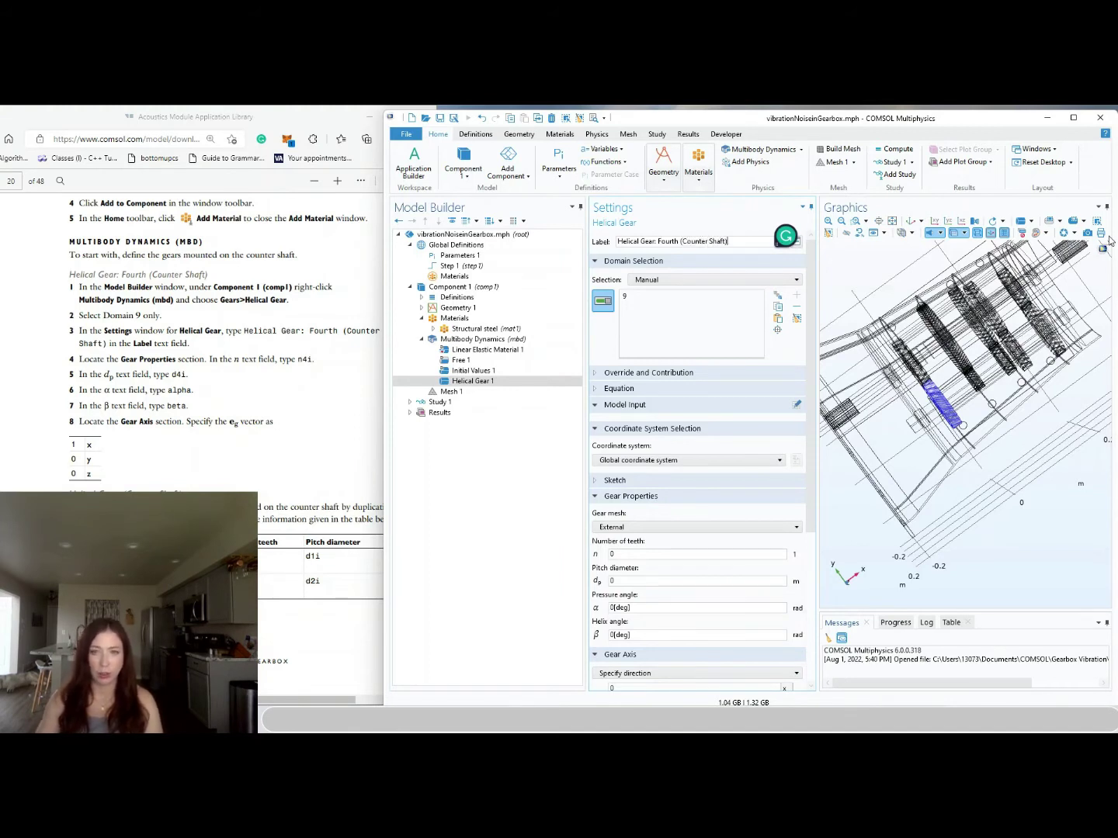
{"action": "key", "text": "Return"}
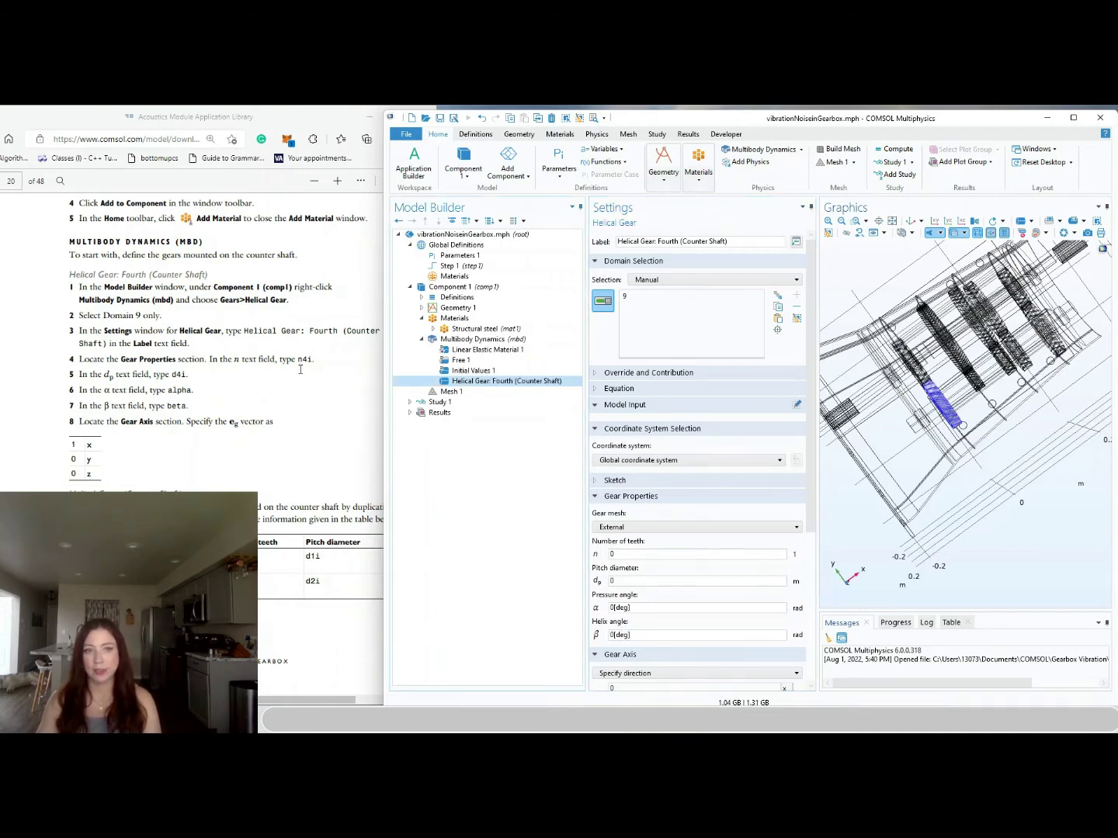
Set the gear properties to n4i teeth, pitch diameter d4i, pressure angle alpha and helix angle beta
{"action": "left_click_drag", "start_coordinate": [625, 554], "coordinate": [598, 554]}
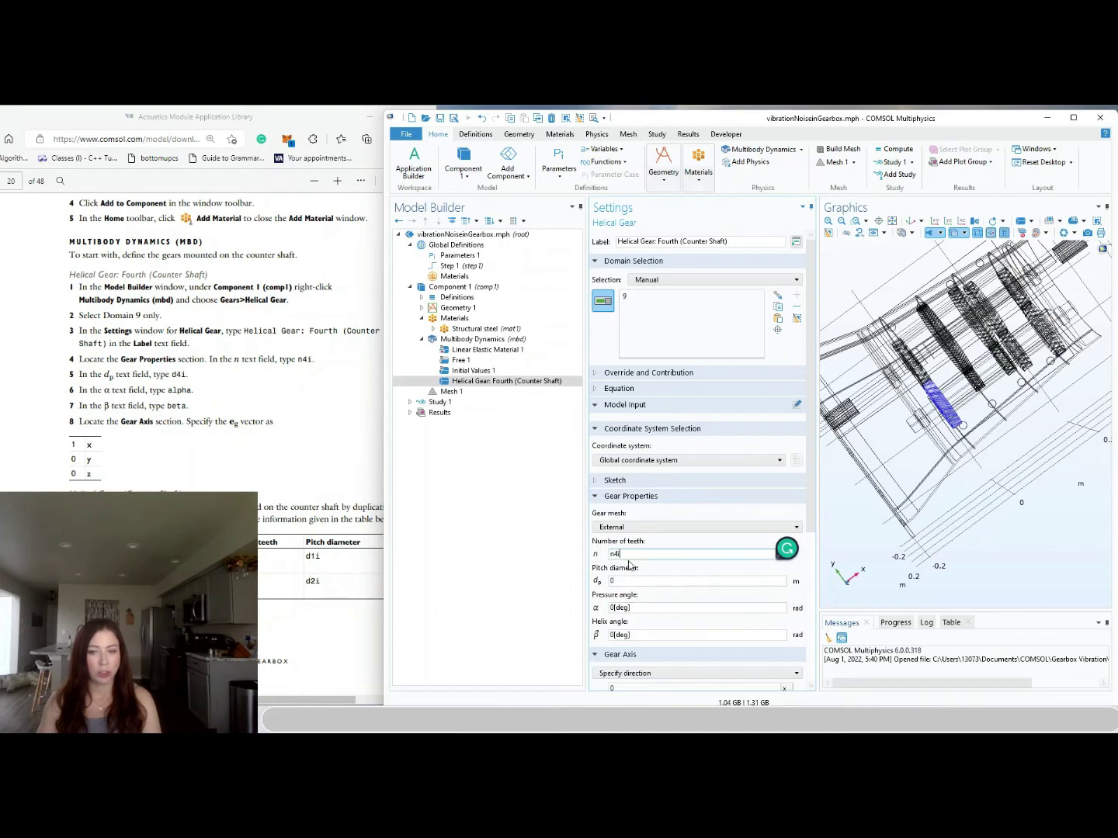
{"action": "left_click", "coordinate": [241, 381]}
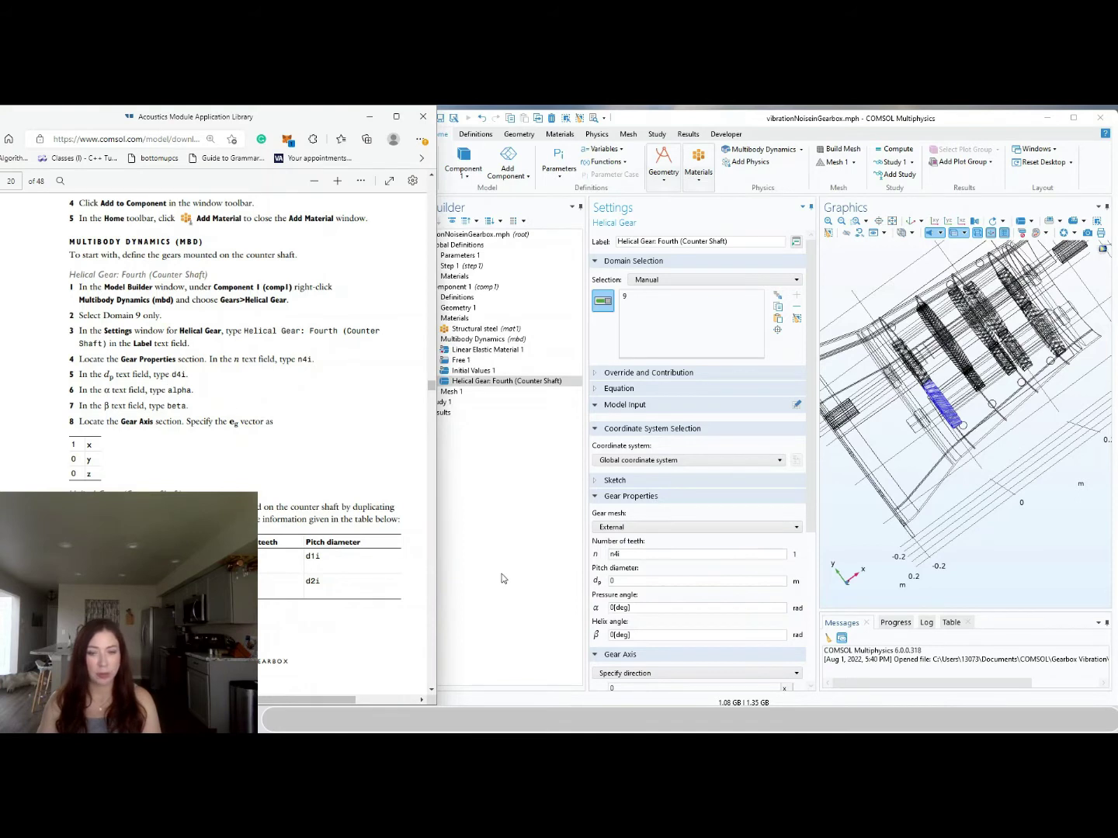
{"action": "double_click", "coordinate": [620, 581]}
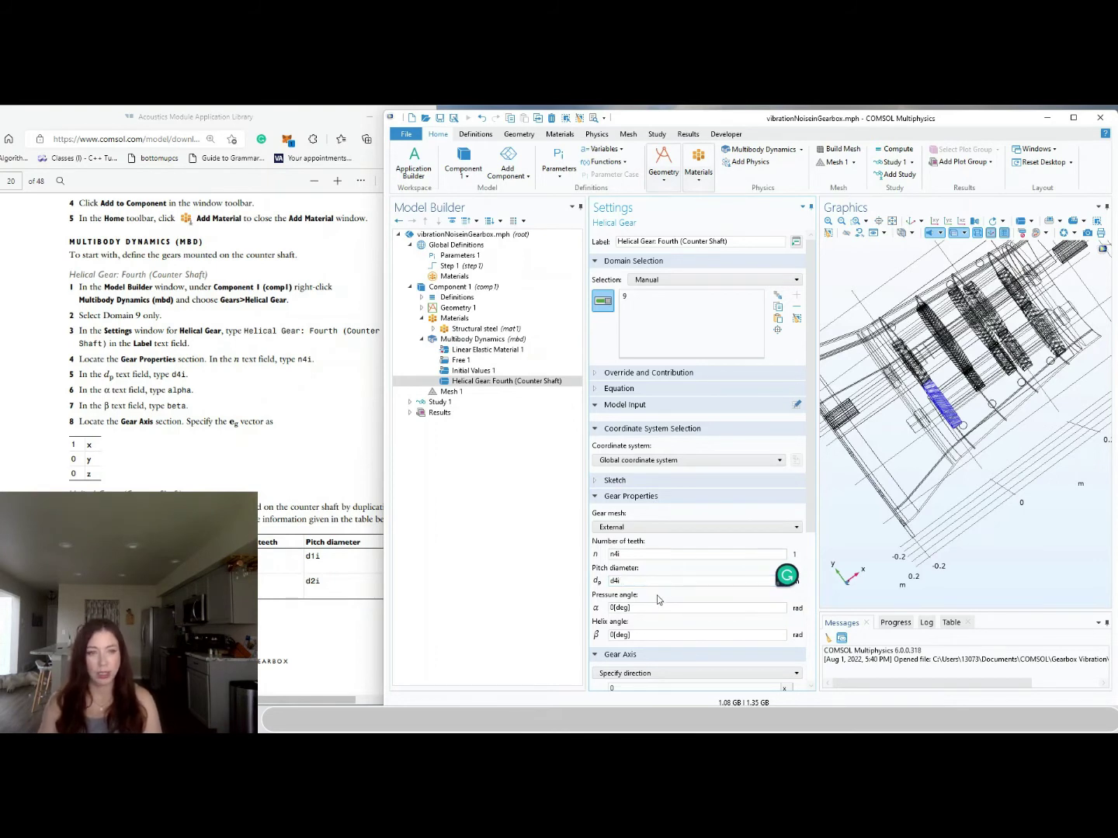
{"action": "double_click", "coordinate": [621, 608]}
{"action": "type", "text": "a"}
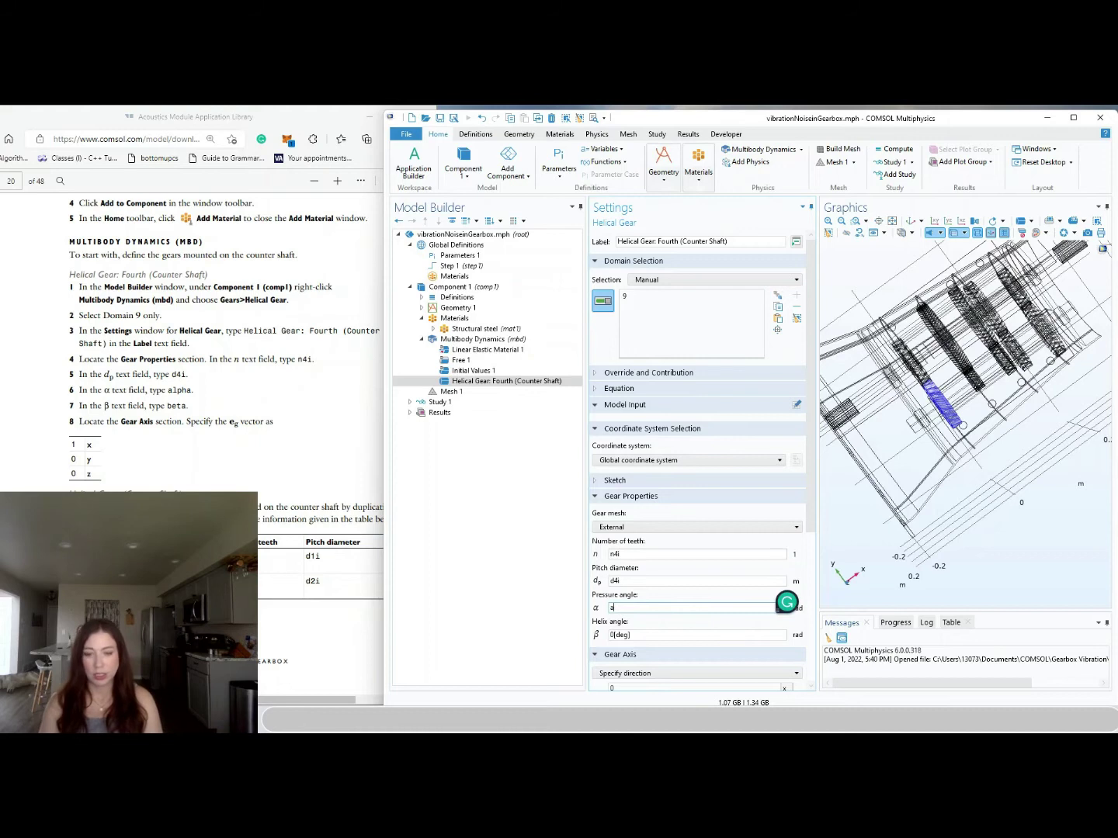
{"action": "type", "text": "lpha"}
{"action": "key", "text": "Tab"}
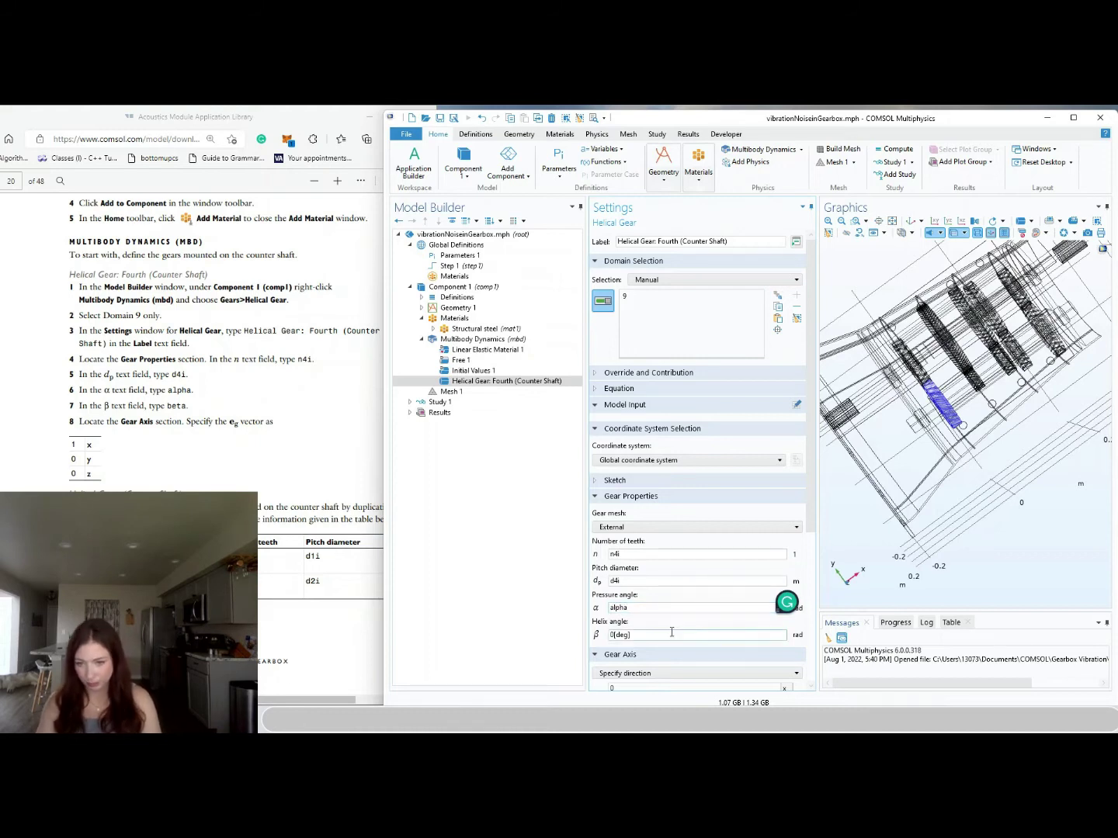
{"action": "type", "text": "be"}
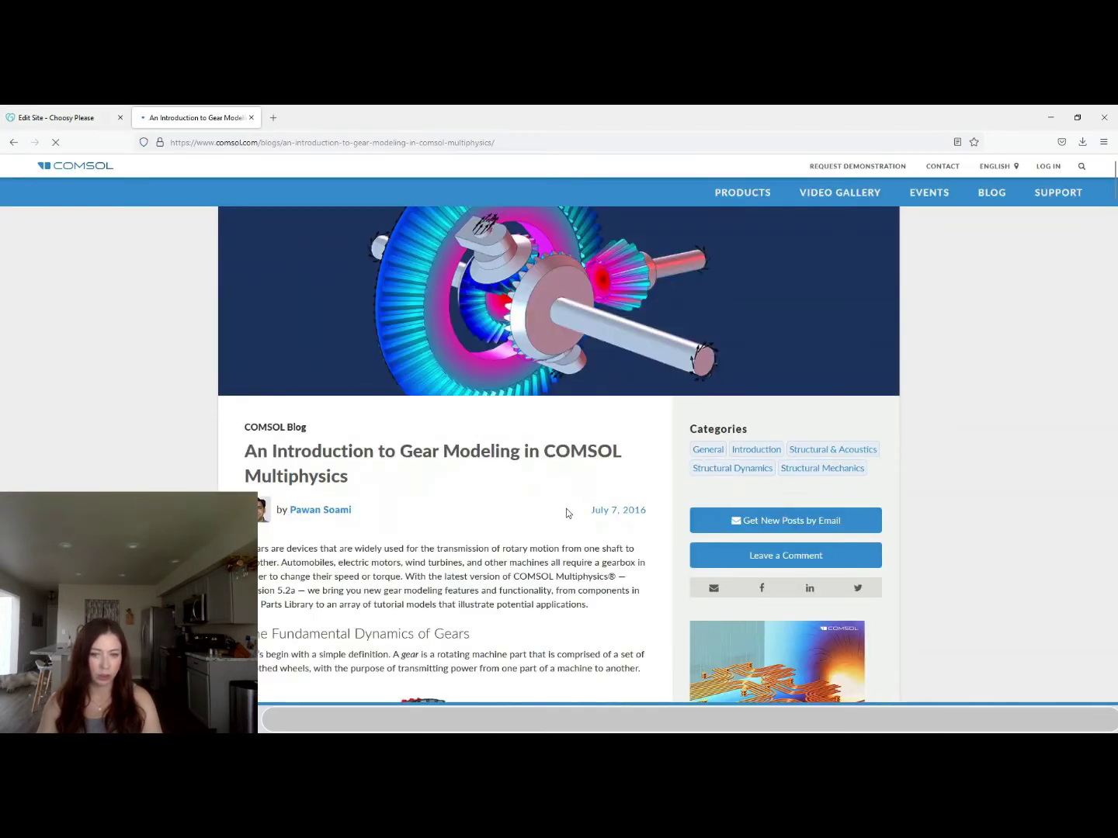
Look through COMSOL's blog article on gear modeling in the browser for the available gear types and the helical gear parameter schematic
{"action": "scroll", "coordinate": [566, 510], "scroll_direction": "down", "scroll_amount": 2}
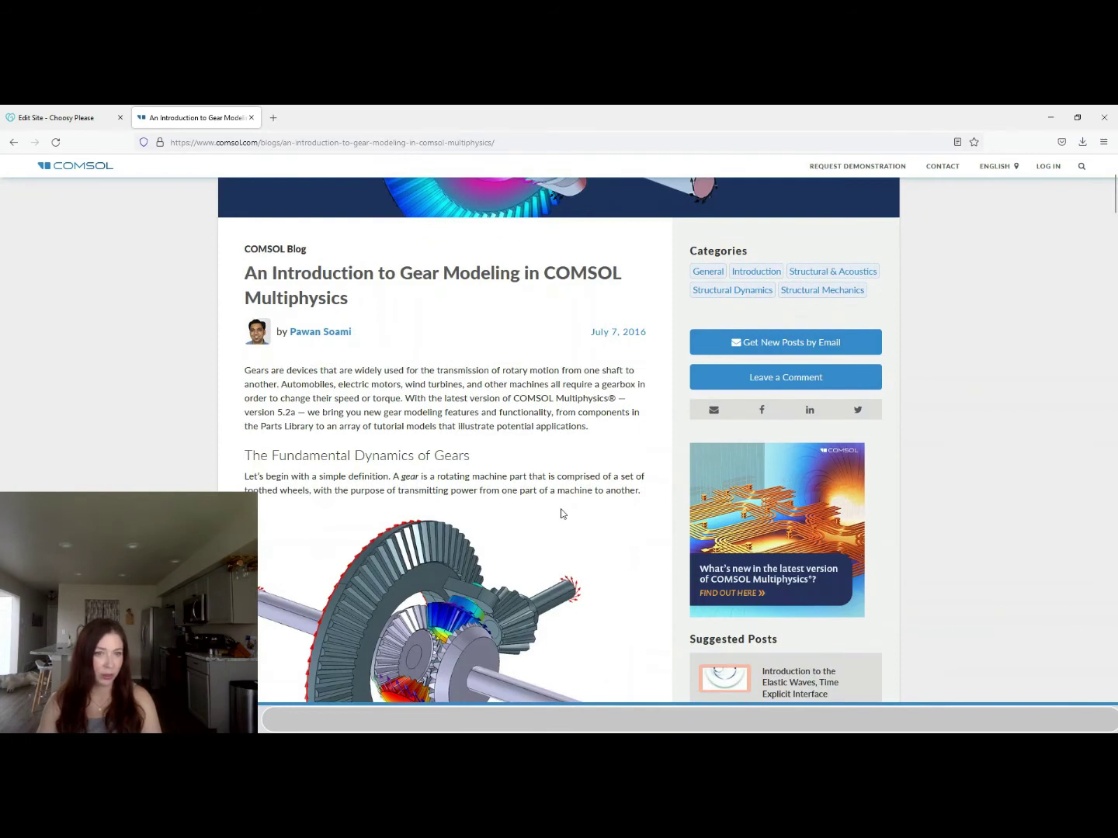
{"action": "scroll", "coordinate": [562, 513], "scroll_direction": "down", "scroll_amount": 3}
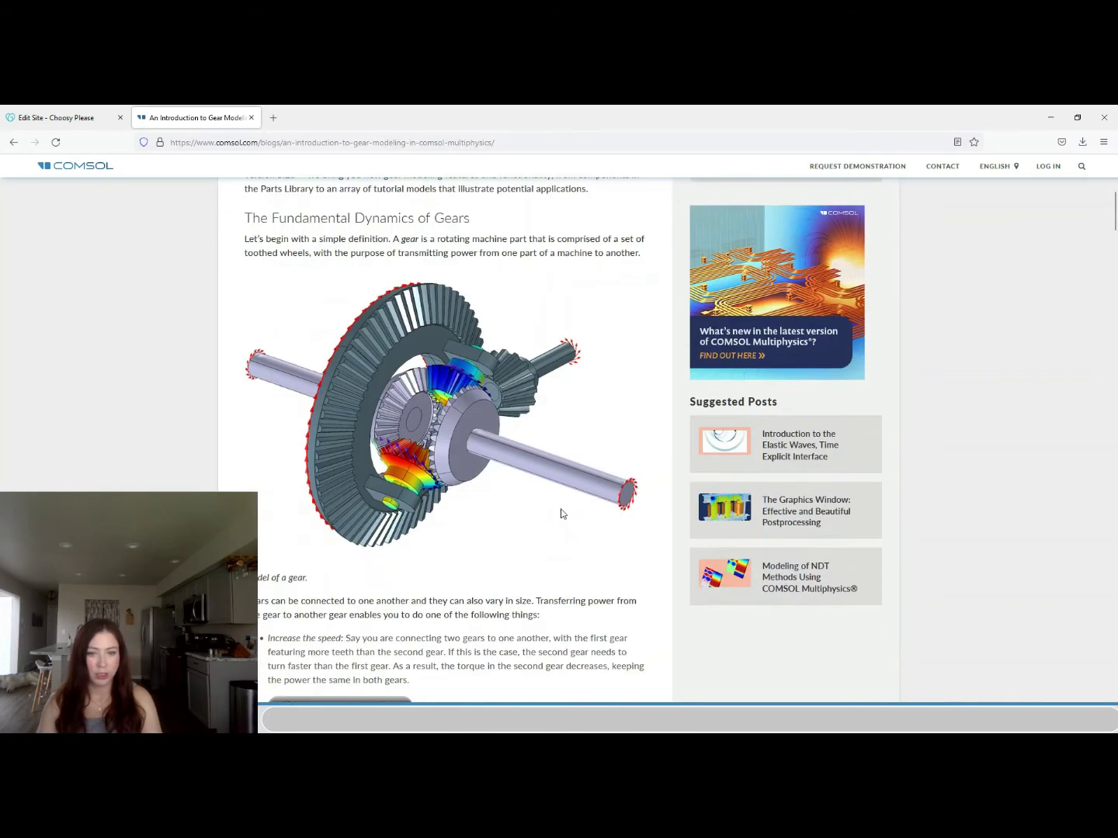
{"action": "scroll", "coordinate": [562, 513], "scroll_direction": "down", "scroll_amount": 5}
{"action": "scroll", "coordinate": [562, 514], "scroll_direction": "down", "scroll_amount": 7}
{"action": "scroll", "coordinate": [562, 514], "scroll_direction": "down", "scroll_amount": 12}
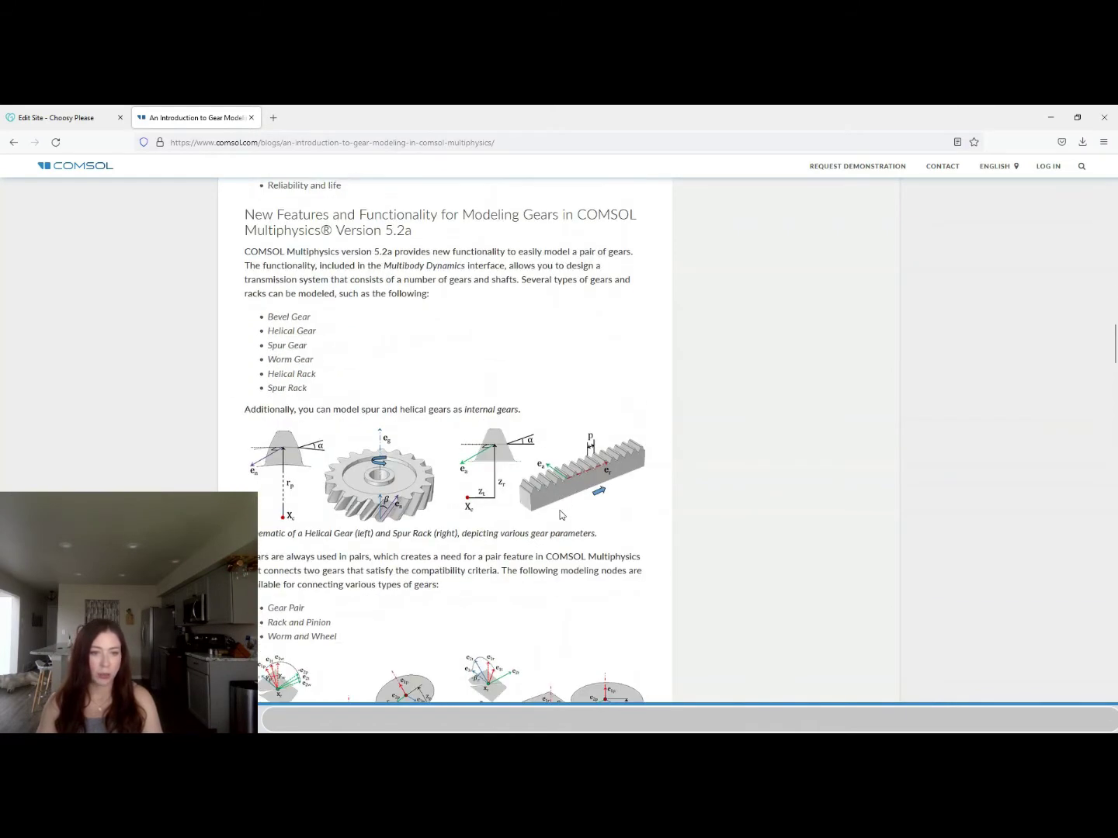
{"action": "scroll", "coordinate": [574, 606], "scroll_direction": "down", "scroll_amount": 3}
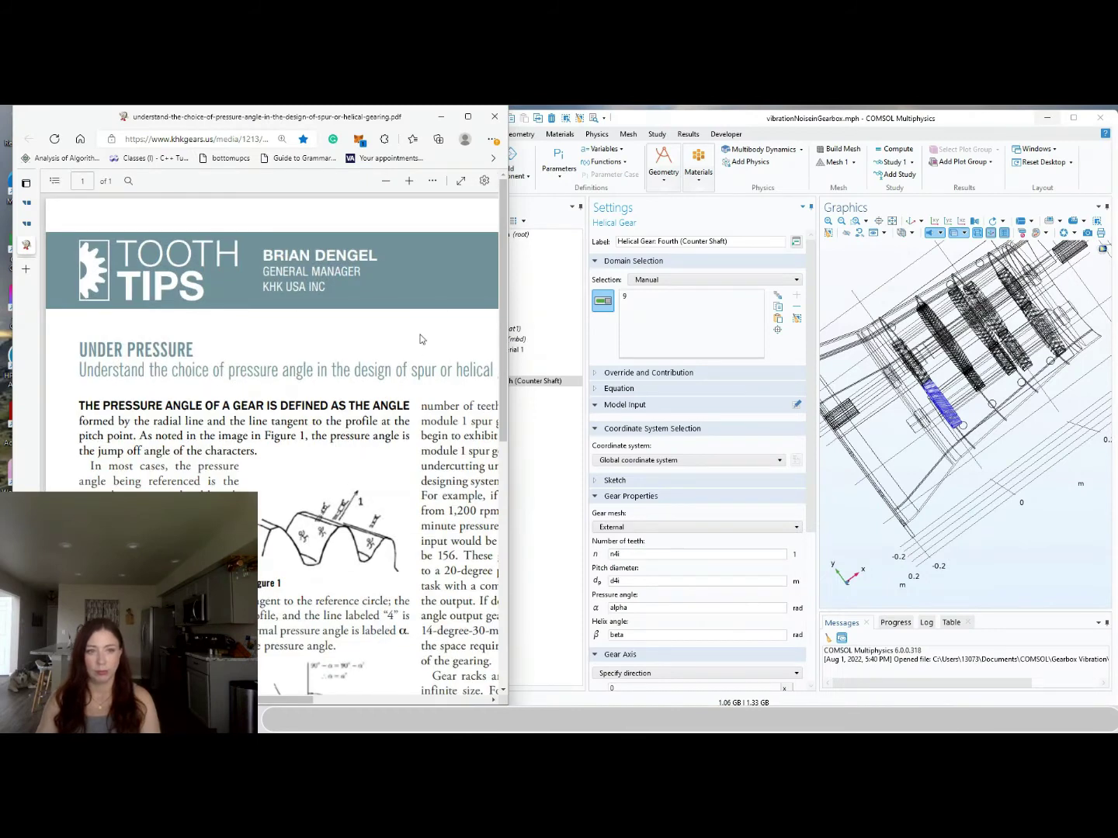
Widen the browser window with the KHK pressure angle PDF and examine its tooth profile and angle construction figures
{"action": "left_click_drag", "start_coordinate": [318, 125], "coordinate": [295, 126]}
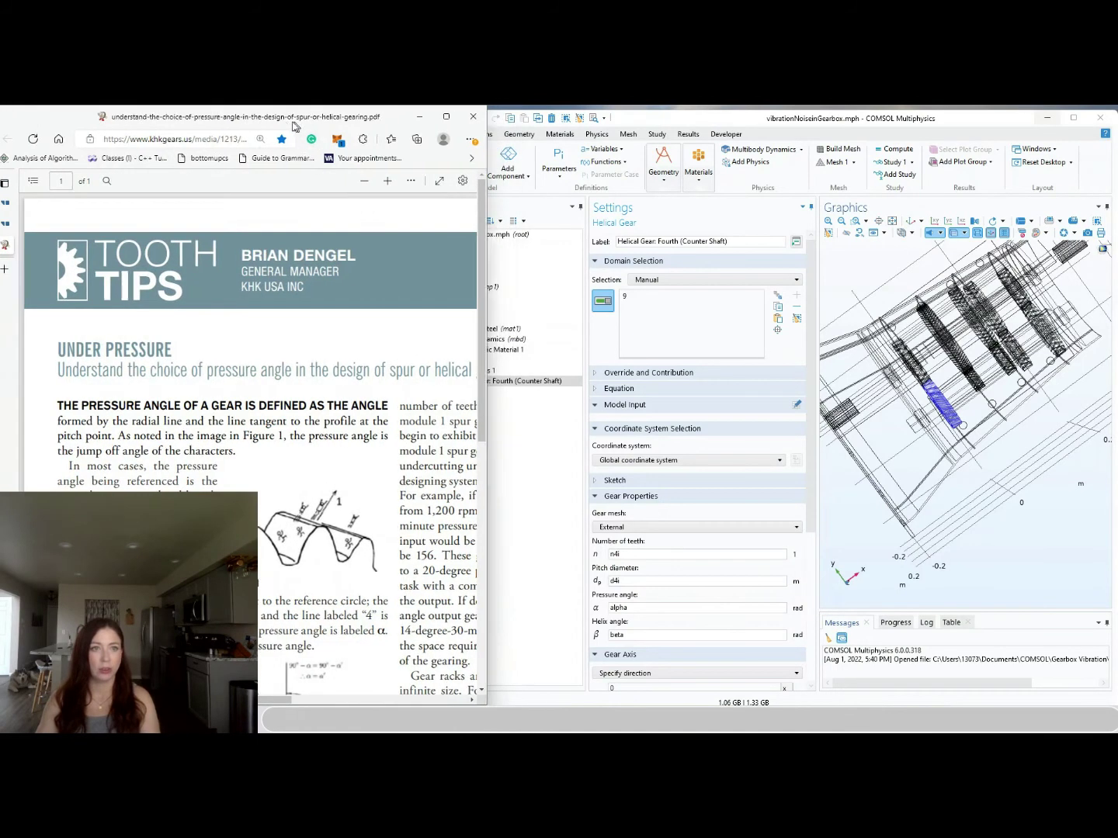
{"action": "left_click_drag", "start_coordinate": [485, 309], "coordinate": [559, 310]}
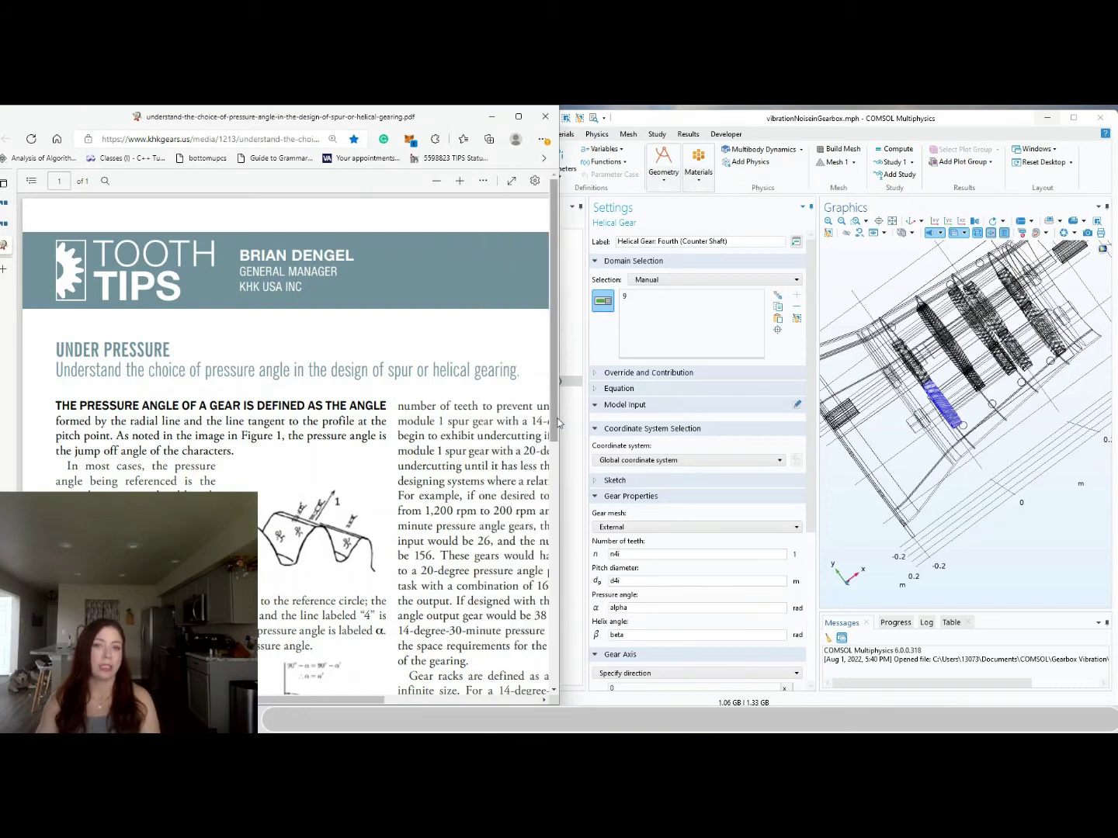
{"action": "left_click_drag", "start_coordinate": [559, 418], "coordinate": [792, 408]}
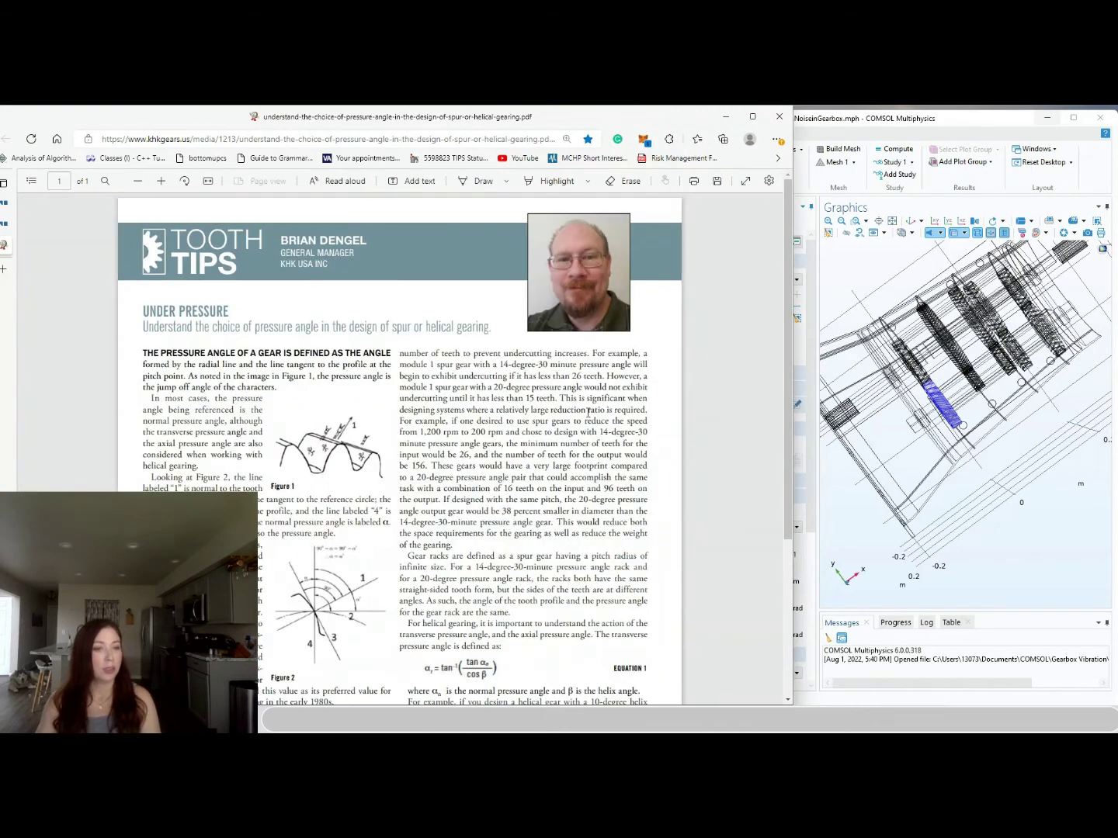
{"action": "scroll", "coordinate": [590, 409], "scroll_direction": "down", "scroll_amount": 2}
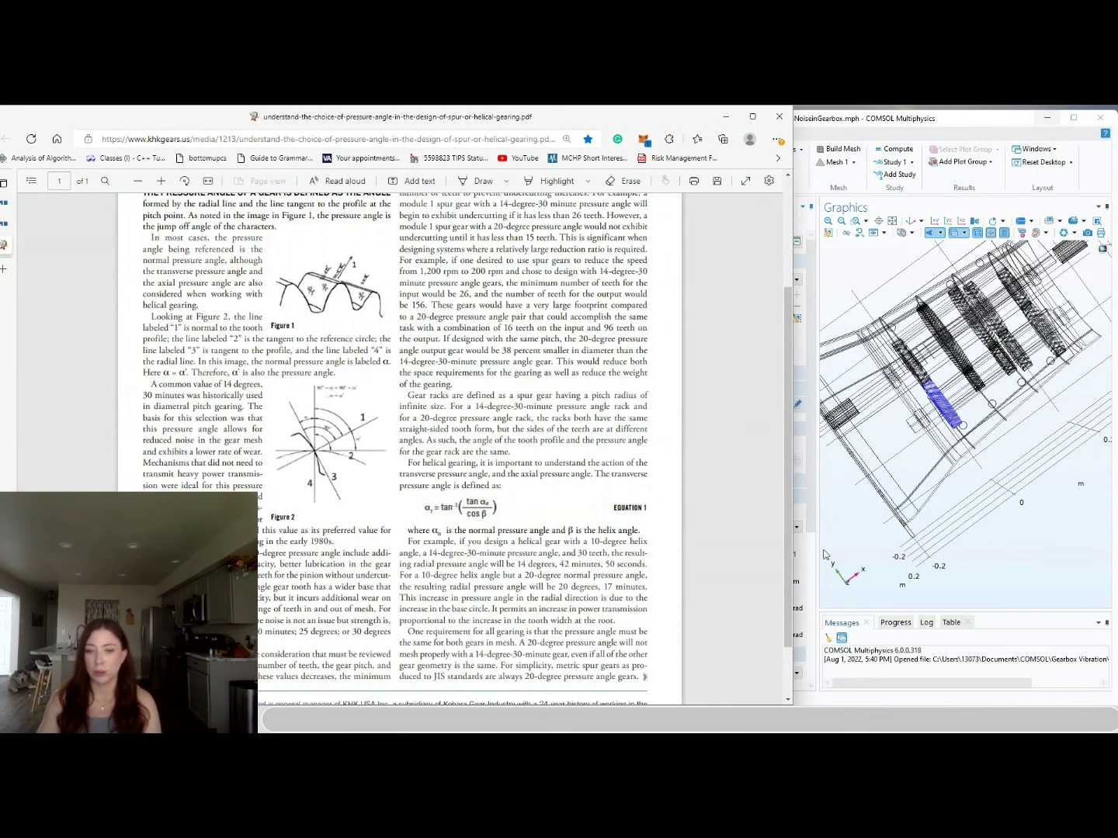
{"action": "scroll", "coordinate": [312, 590], "scroll_direction": "up", "scroll_amount": 2}
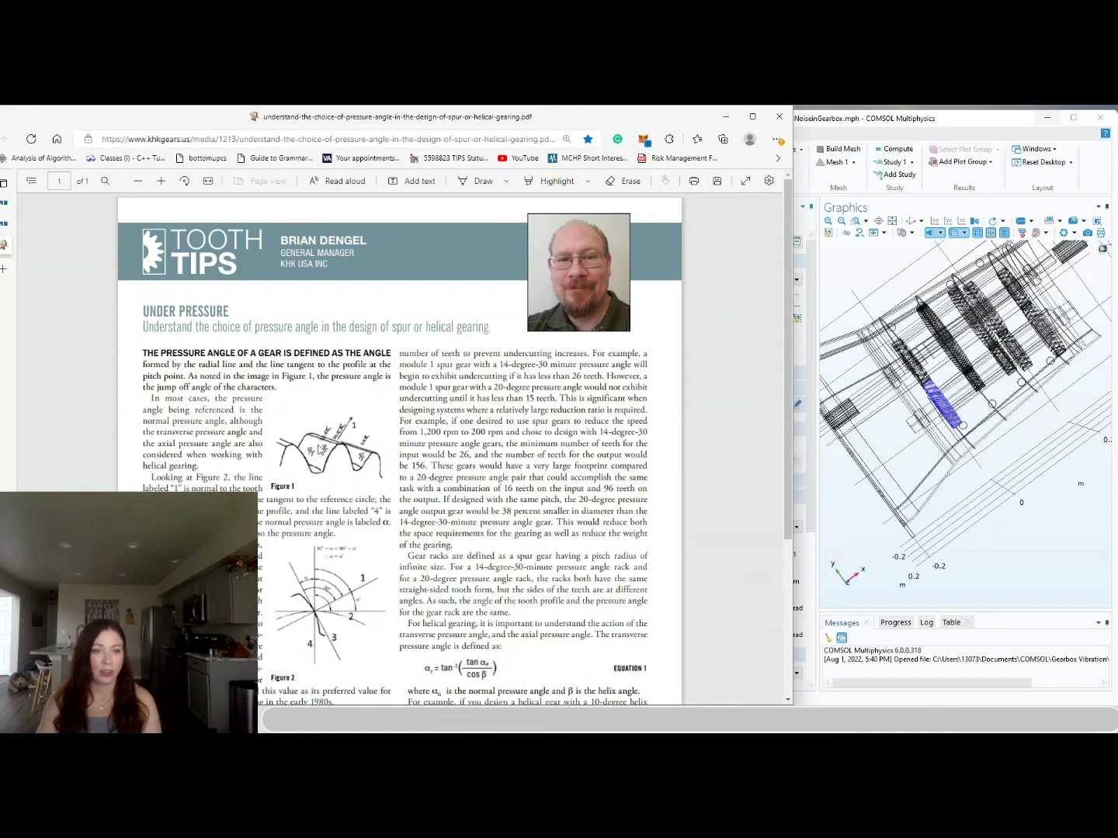
{"action": "scroll", "coordinate": [344, 456], "scroll_direction": "up", "scroll_amount": 2, "text": "ctrl"}
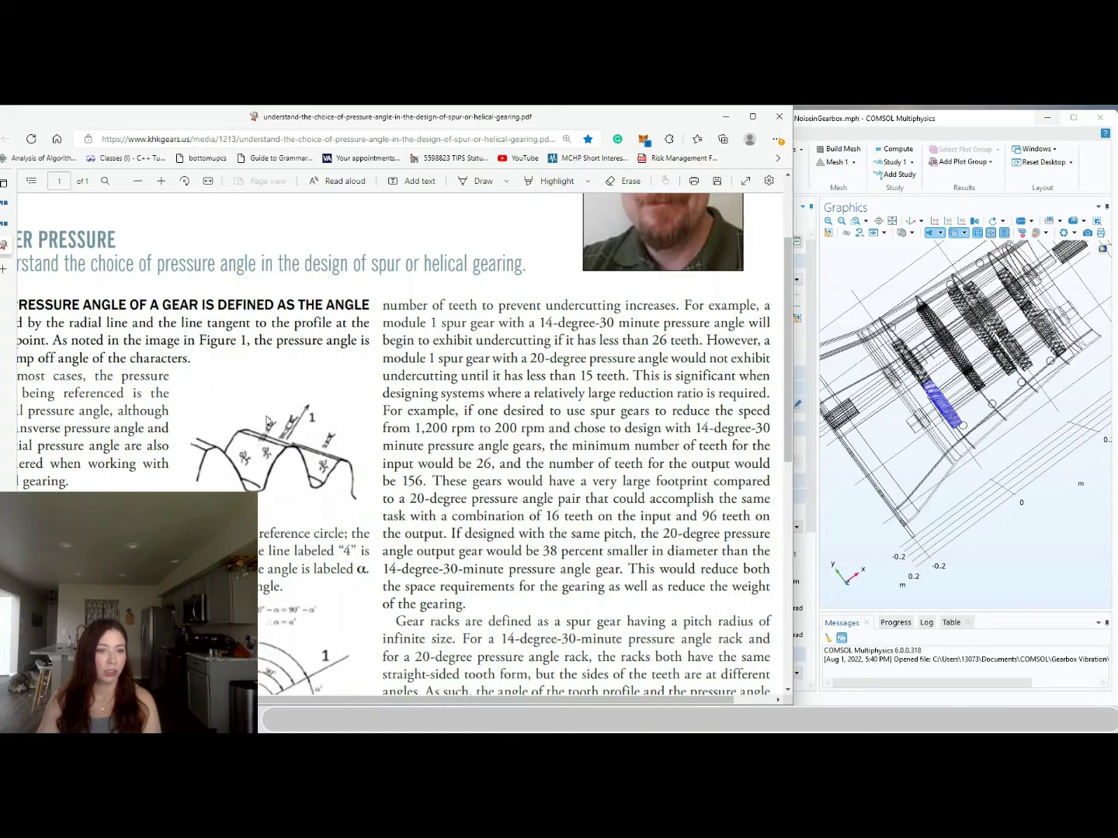
{"action": "scroll", "coordinate": [269, 419], "scroll_direction": "down", "scroll_amount": 2, "text": "ctrl"}
{"action": "scroll", "coordinate": [233, 364], "scroll_direction": "up", "scroll_amount": 1, "text": "ctrl"}
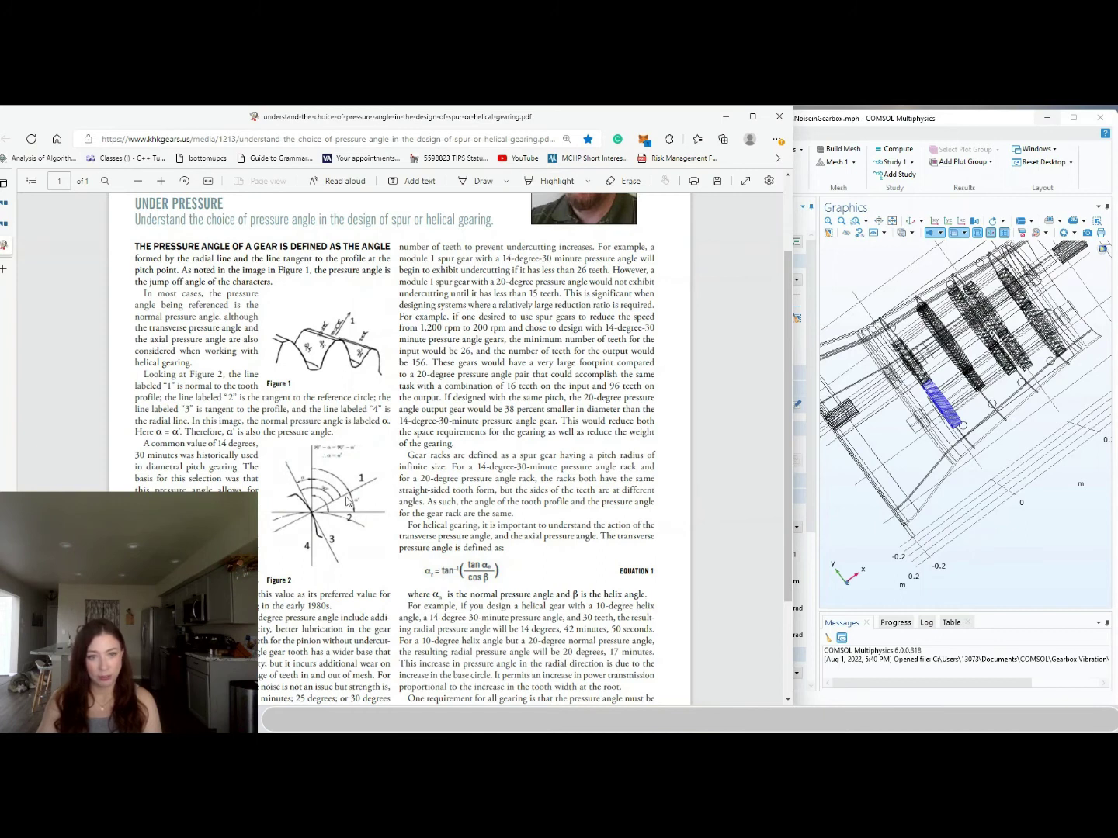
{"action": "scroll", "coordinate": [346, 501], "scroll_direction": "up", "scroll_amount": 2, "text": "ctrl"}
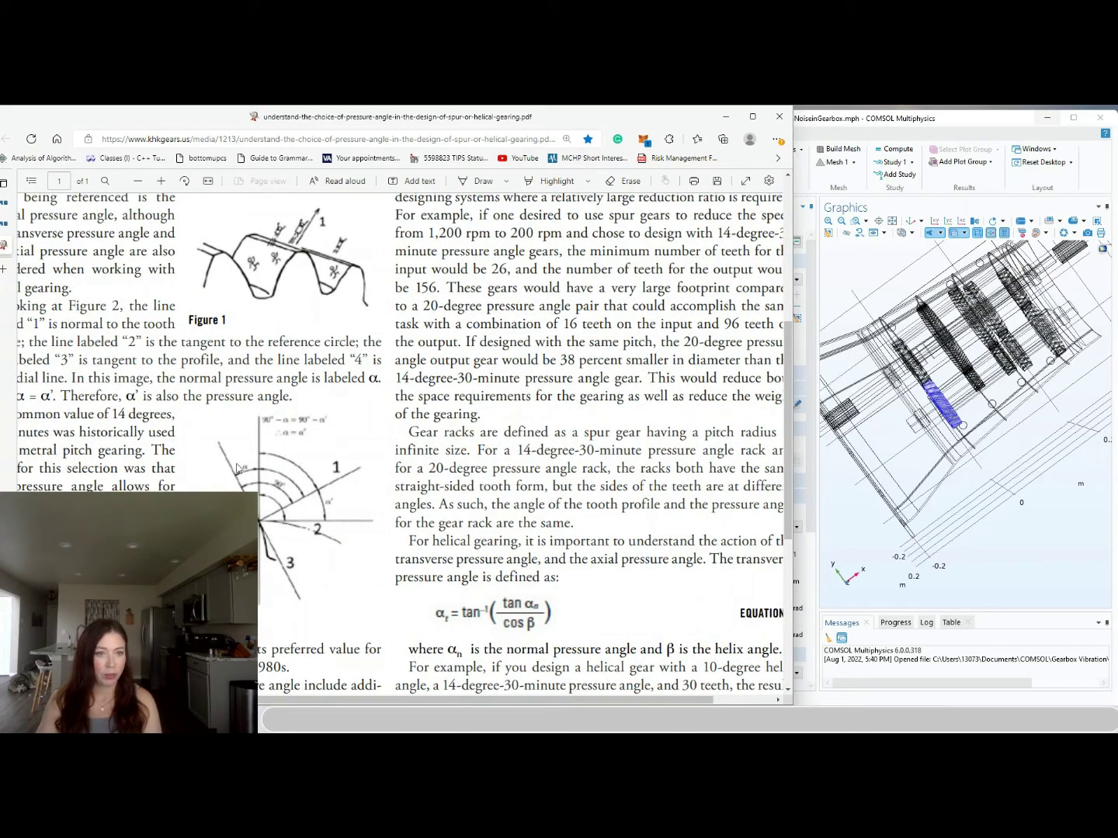
{"action": "scroll", "coordinate": [251, 400], "scroll_direction": "down", "scroll_amount": 2, "text": "ctrl"}
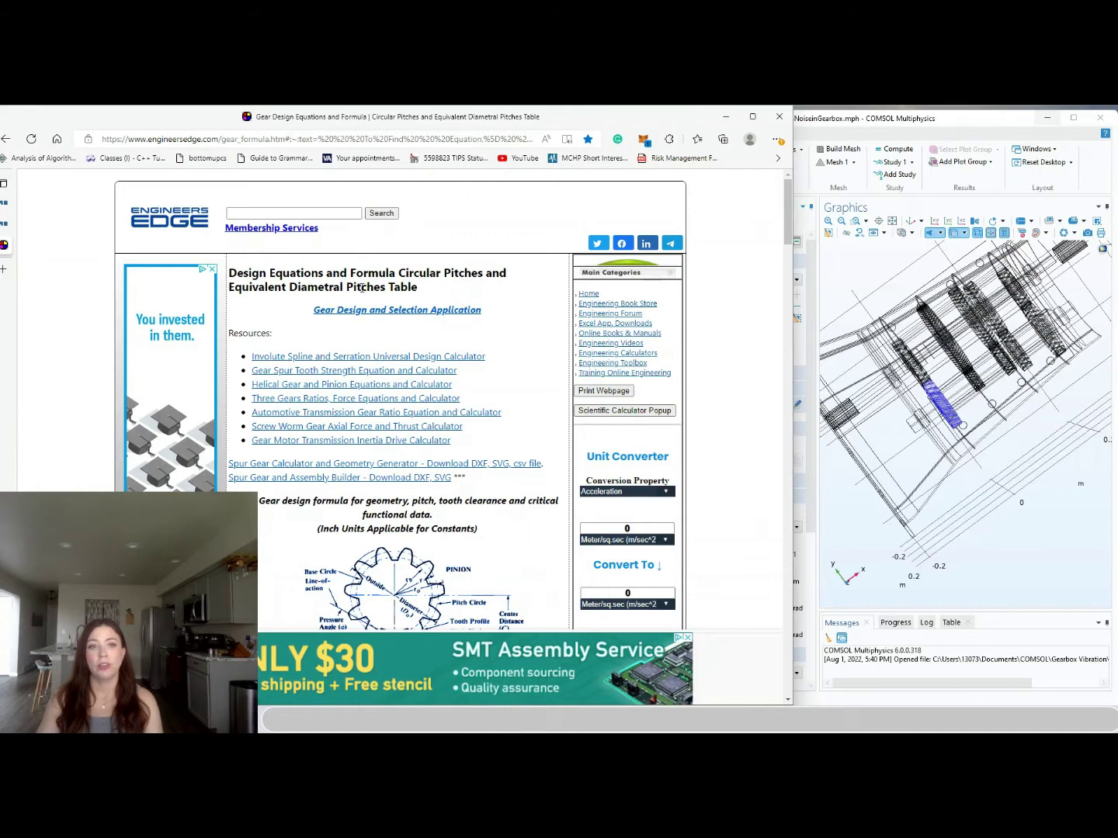
Examine the labeled gear diagram and symbol definitions on the Engineers Edge gear design equations page
{"action": "scroll", "coordinate": [496, 365], "scroll_direction": "down", "scroll_amount": 1}
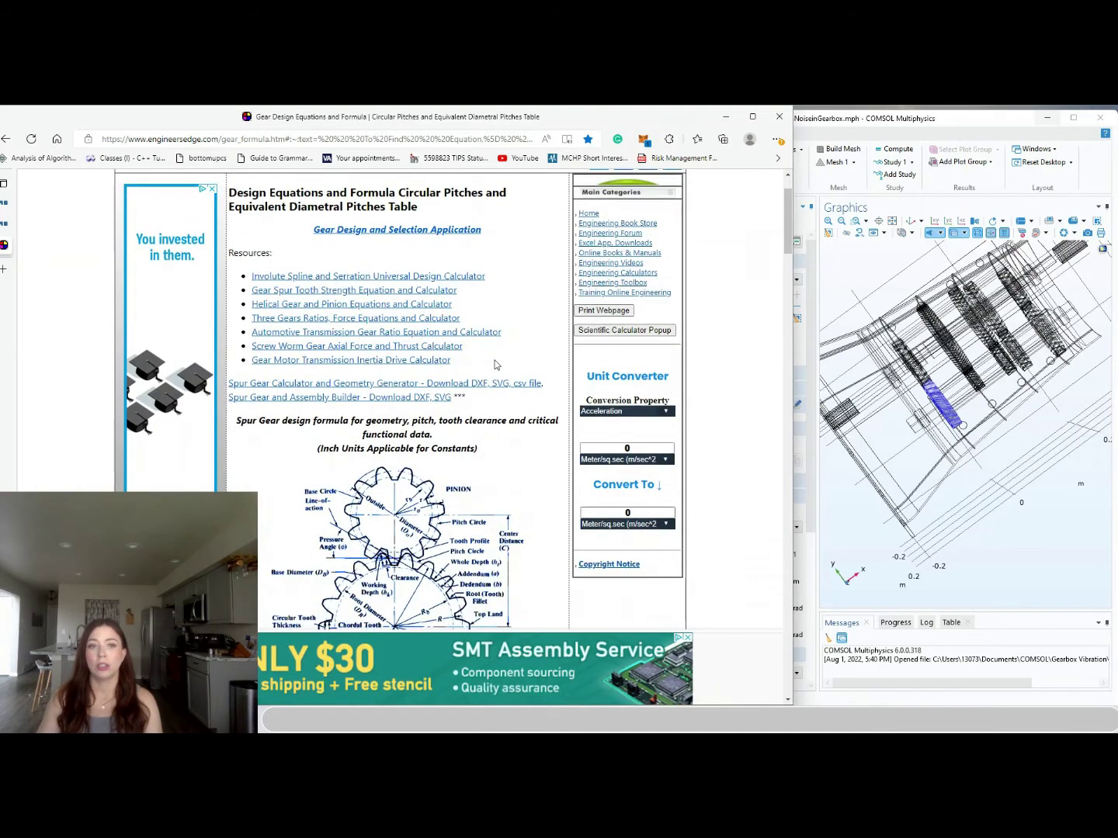
{"action": "scroll", "coordinate": [495, 365], "scroll_direction": "down", "scroll_amount": 3}
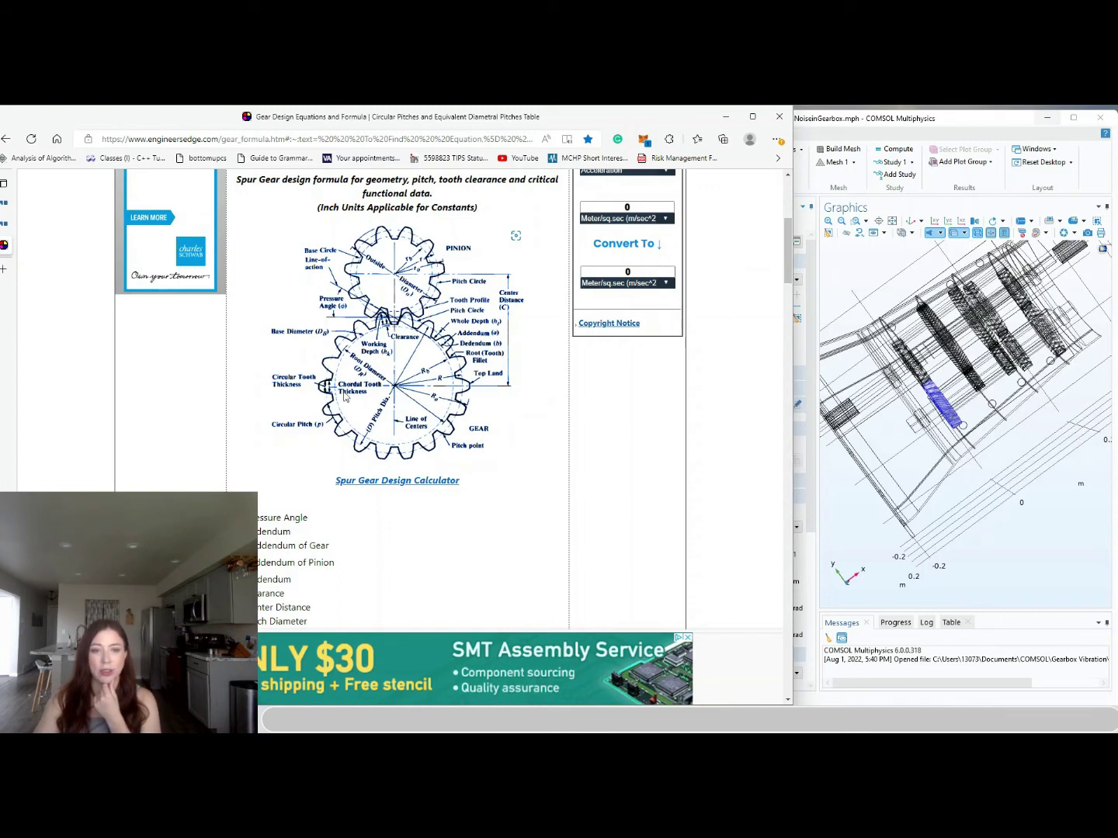
{"action": "scroll", "coordinate": [462, 493], "scroll_direction": "down", "scroll_amount": 3}
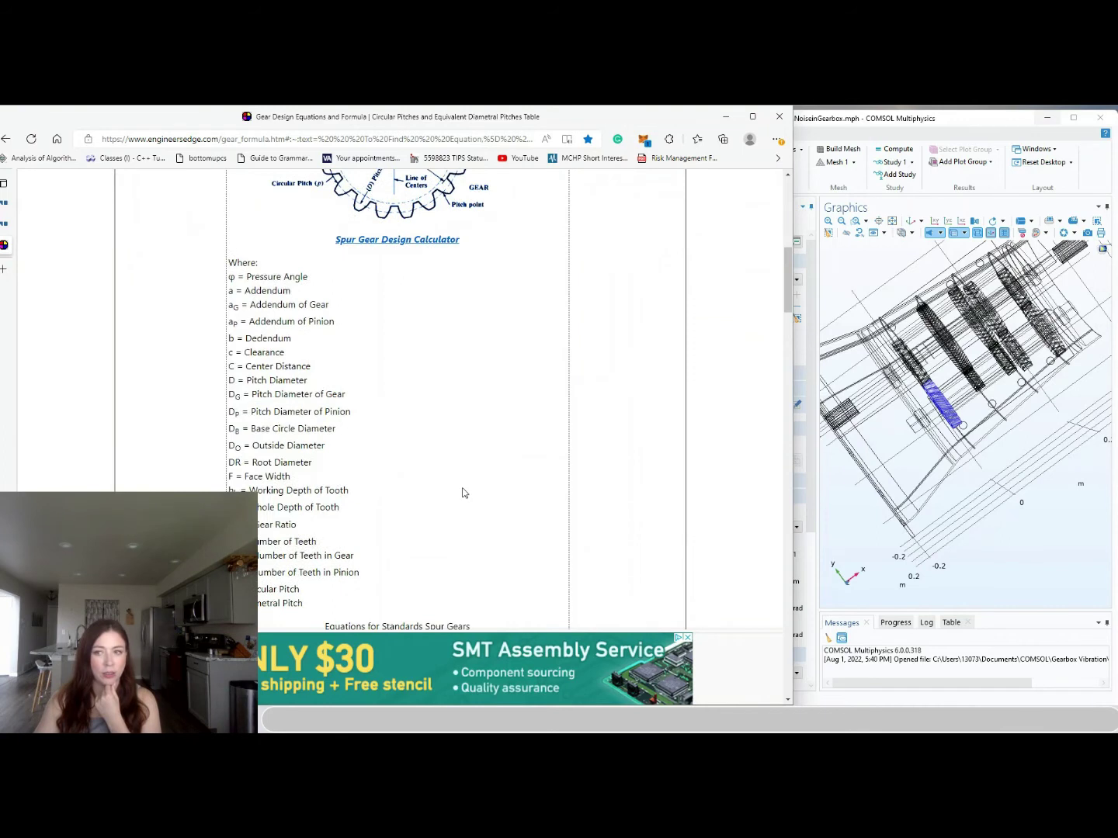
{"action": "scroll", "coordinate": [462, 492], "scroll_direction": "down", "scroll_amount": 4}
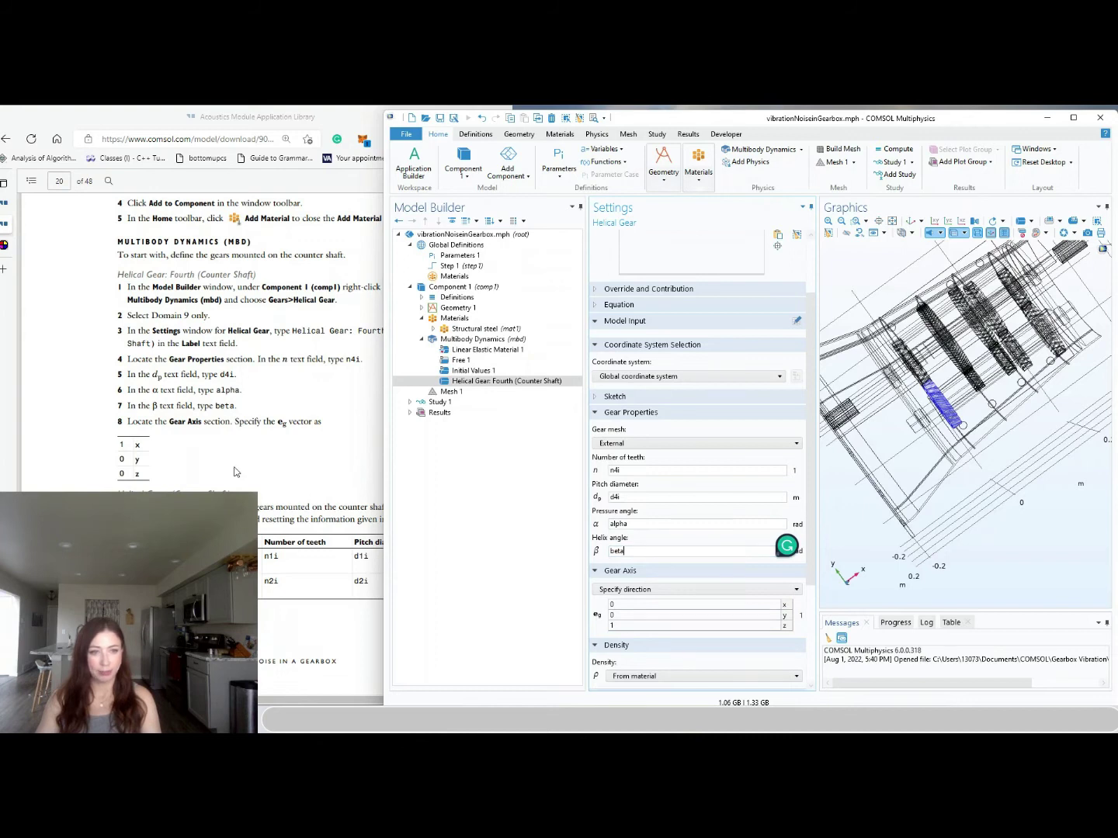
Back in COMSOL, specify the fourth counter shaft gear's axis direction as x = 1, y = 0, z = 0
{"action": "scroll", "coordinate": [685, 579], "scroll_direction": "down", "scroll_amount": 3}
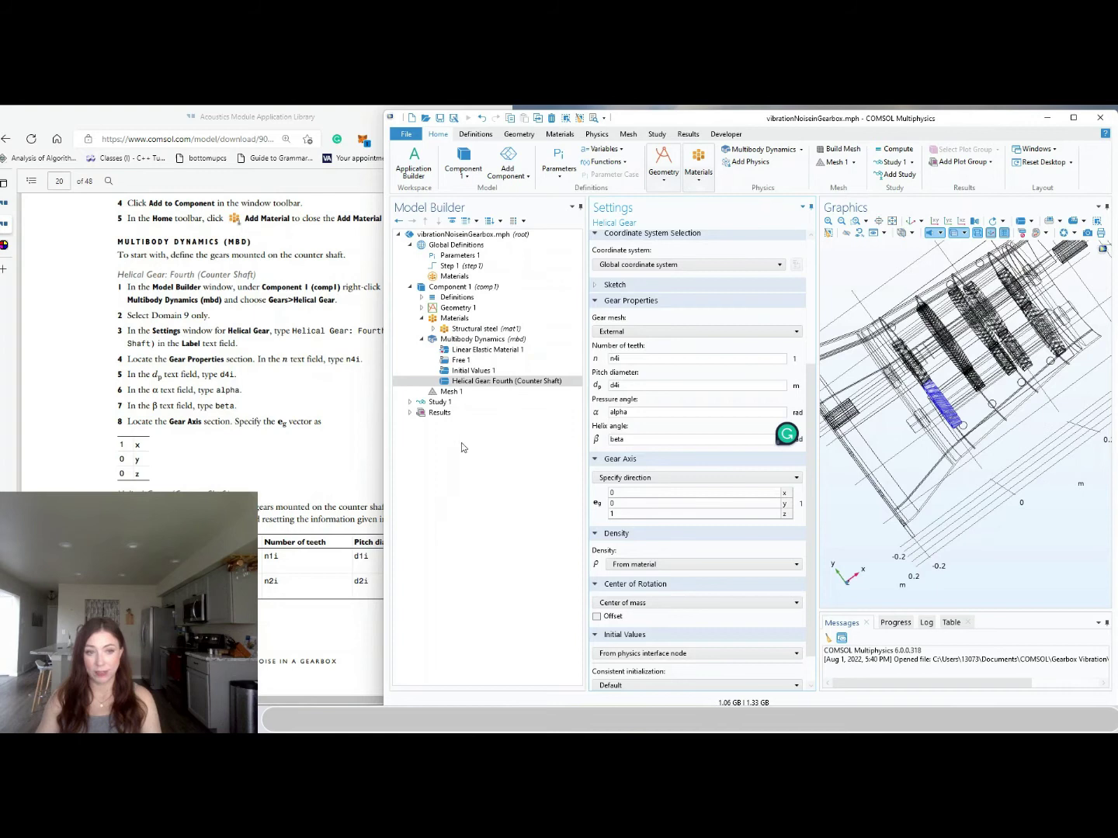
{"action": "scroll", "coordinate": [677, 601], "scroll_direction": "down", "scroll_amount": 1}
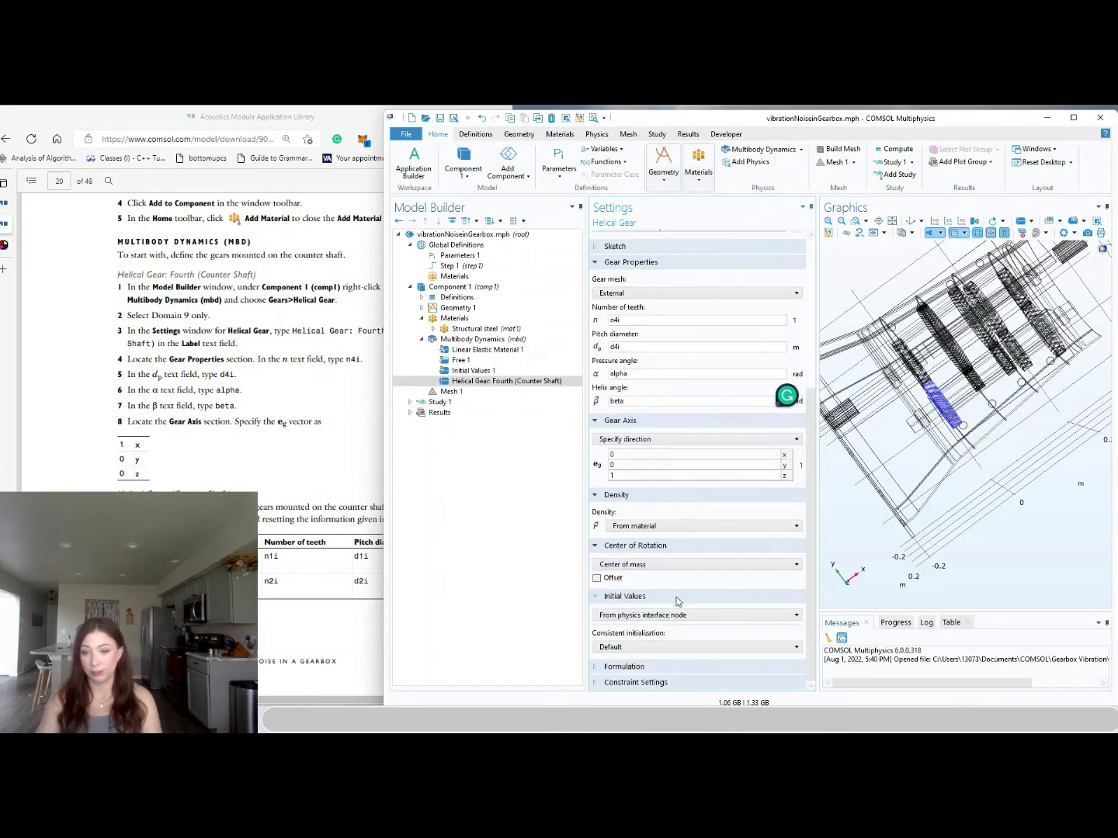
{"action": "double_click", "coordinate": [638, 455]}
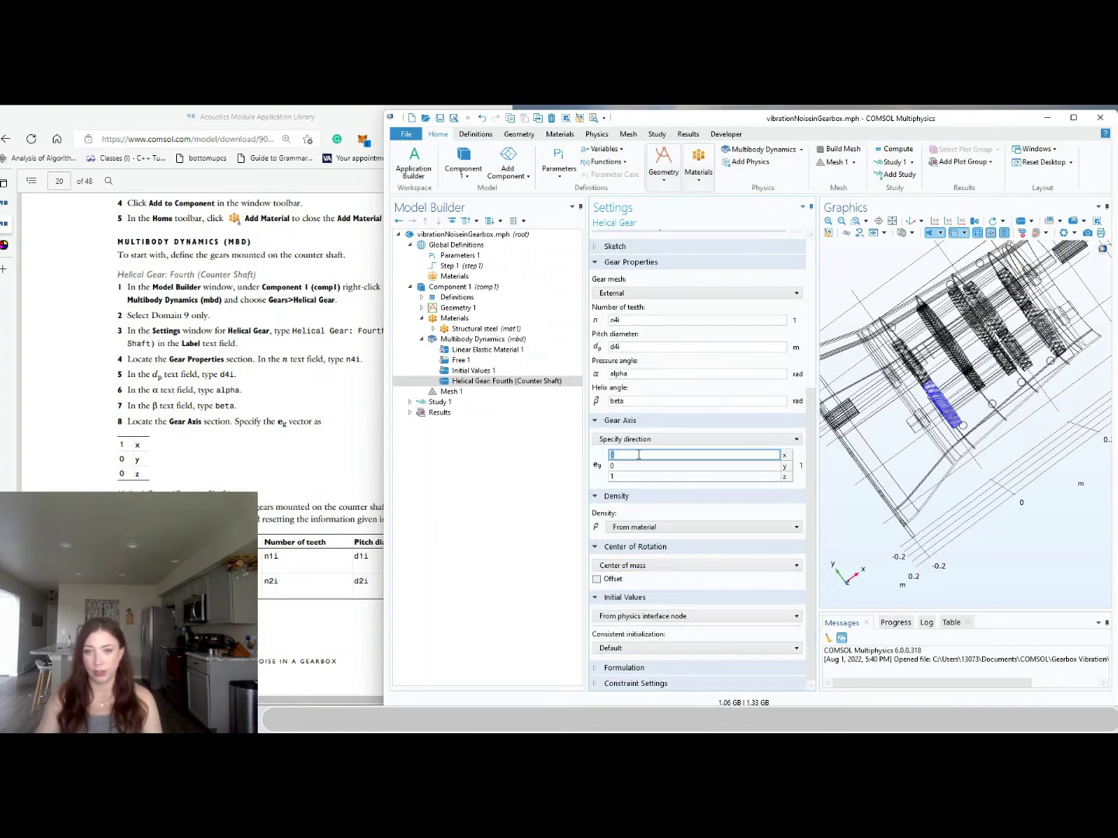
{"action": "type", "text": "1"}
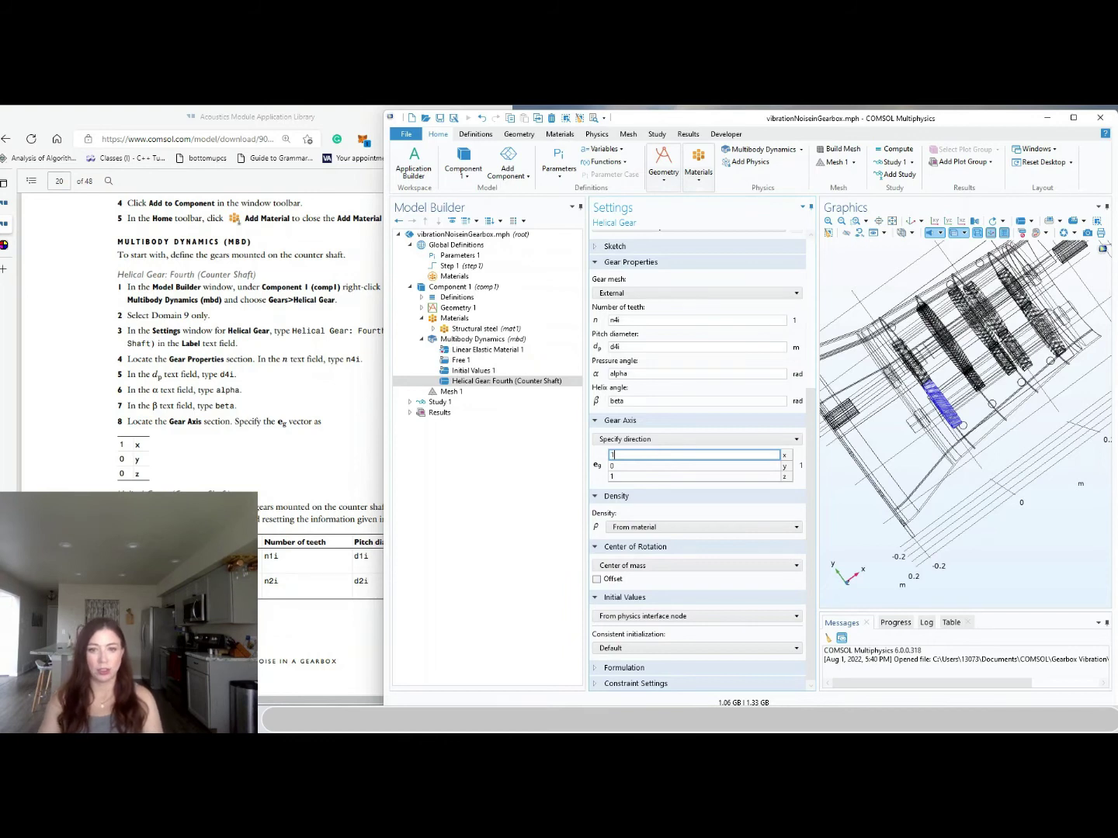
{"action": "double_click", "coordinate": [652, 476]}
{"action": "type", "text": "0"}
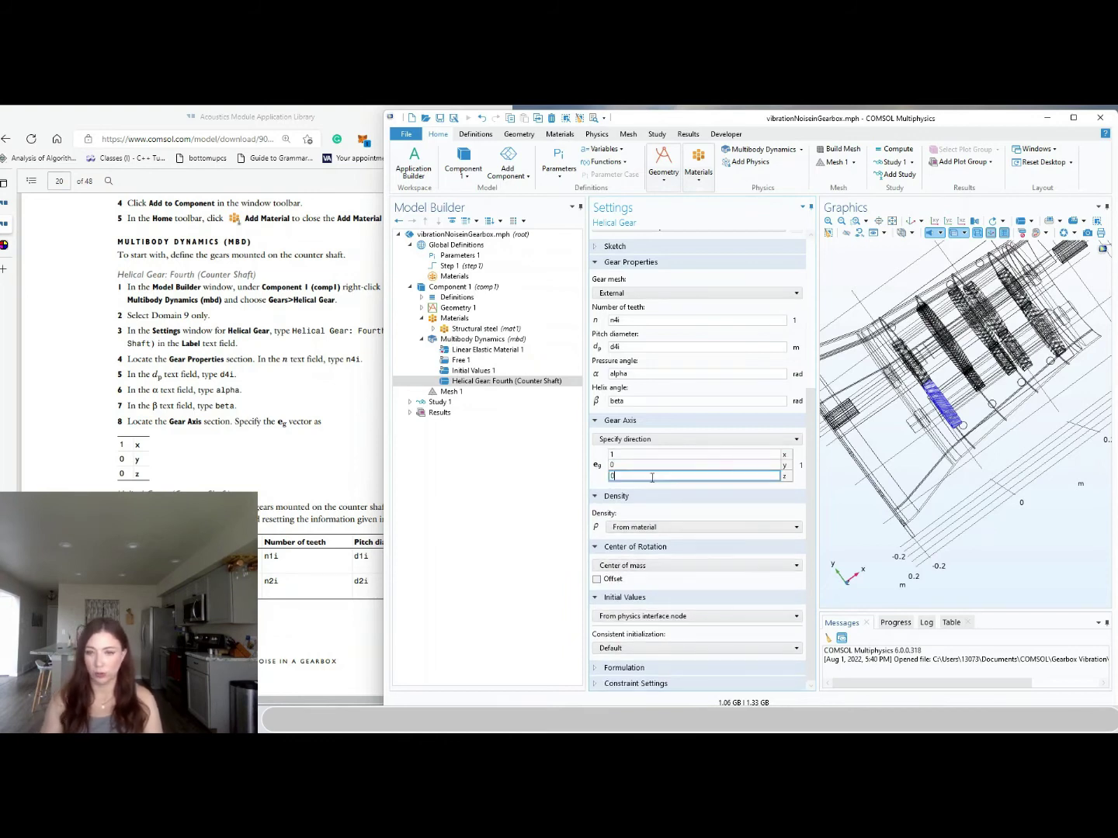
{"action": "left_click_drag", "start_coordinate": [1024, 539], "coordinate": [925, 514]}
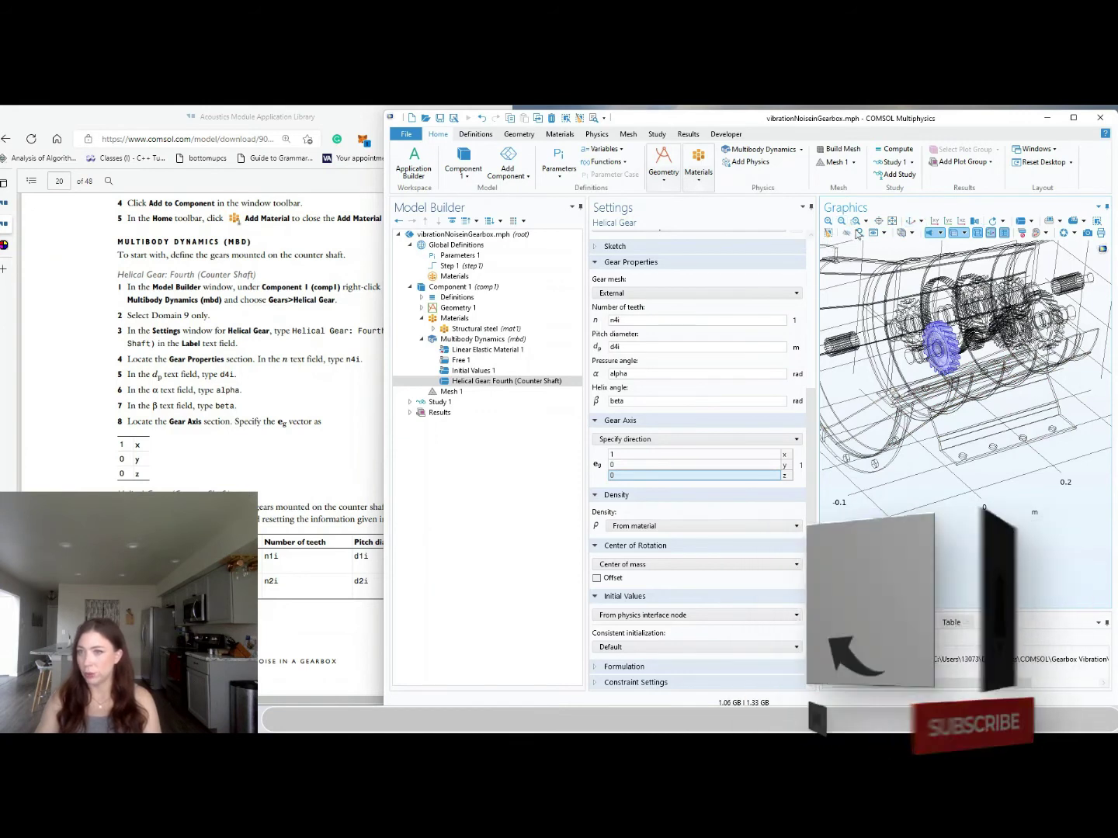
{"action": "left_click", "coordinate": [912, 222]}
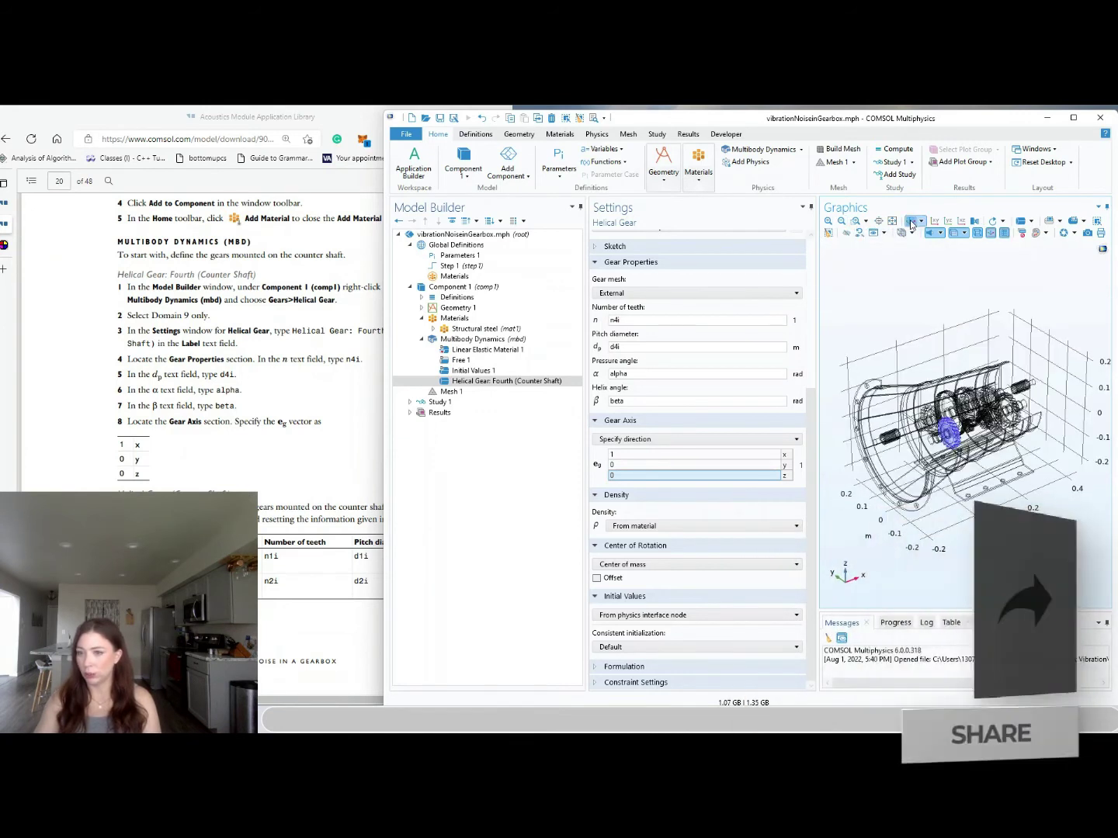
{"action": "left_click", "coordinate": [991, 234]}
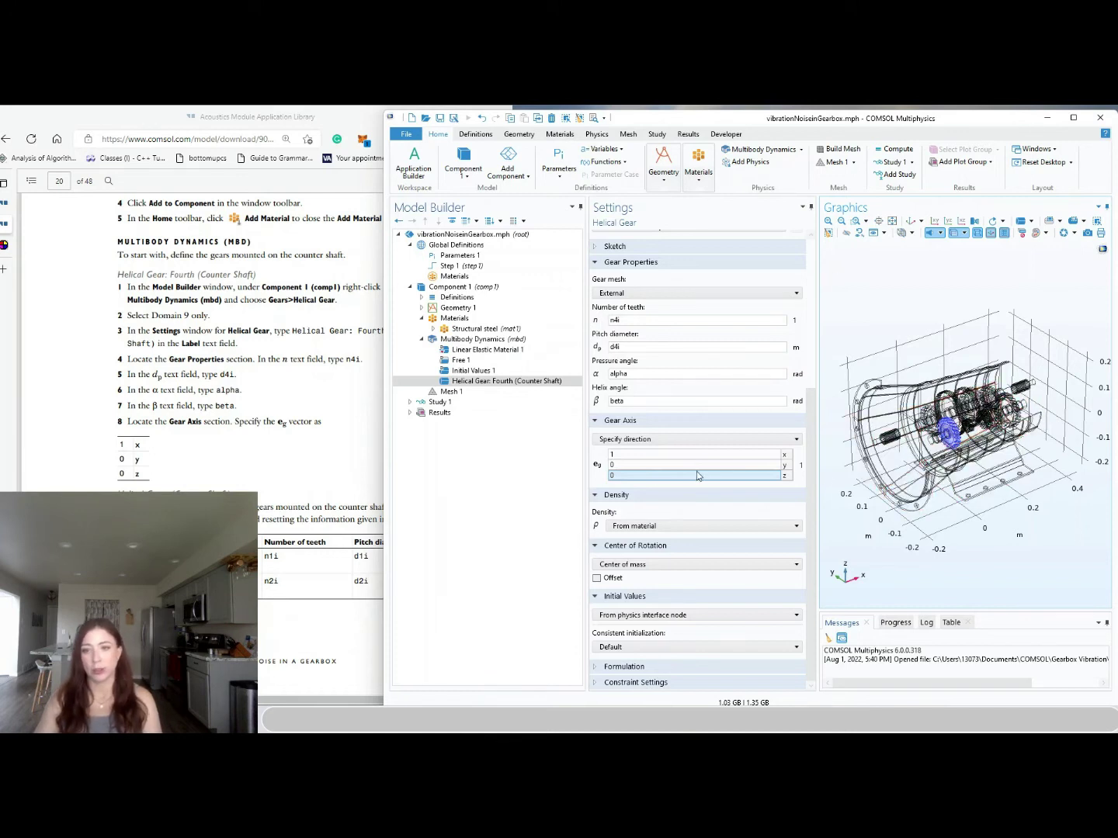
{"action": "left_click", "coordinate": [623, 457]}
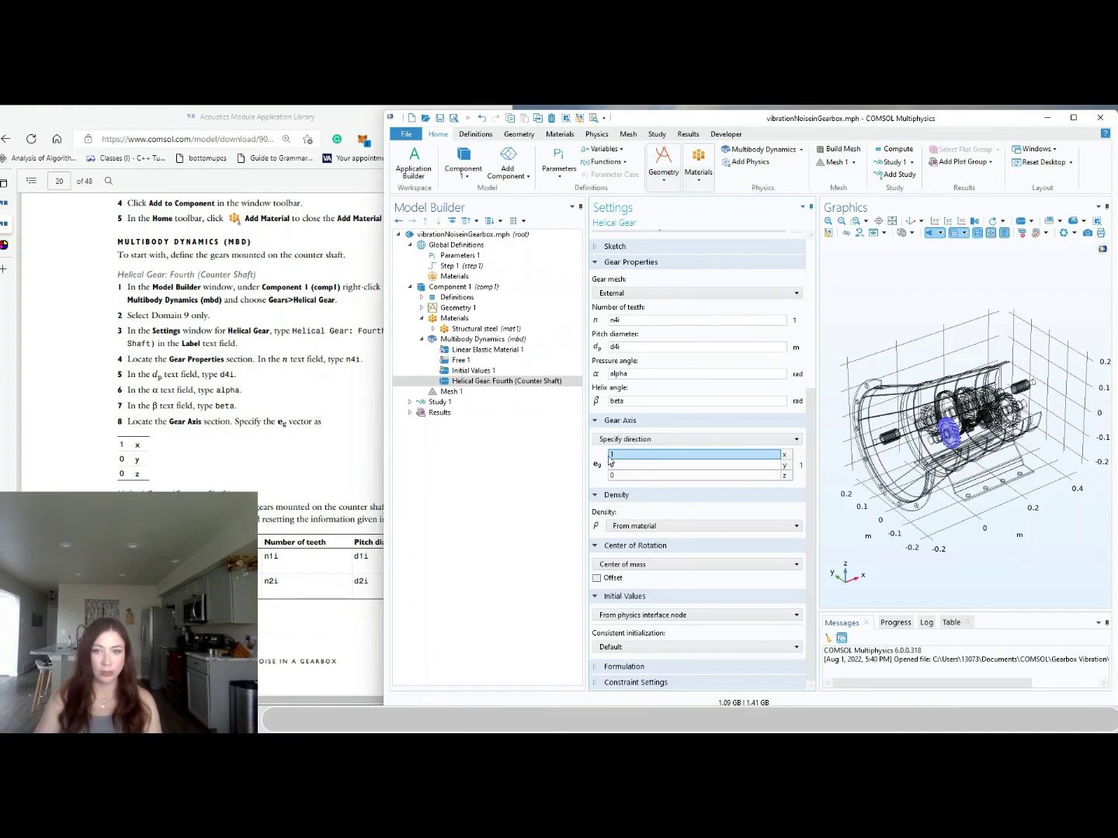
Duplicate the fourth counter shaft helical gear, name the copy as the First (Counter Shaft) gear, and assign it domain 11
{"action": "left_click", "coordinate": [205, 463]}
{"action": "scroll", "coordinate": [194, 365], "scroll_direction": "down", "scroll_amount": 3}
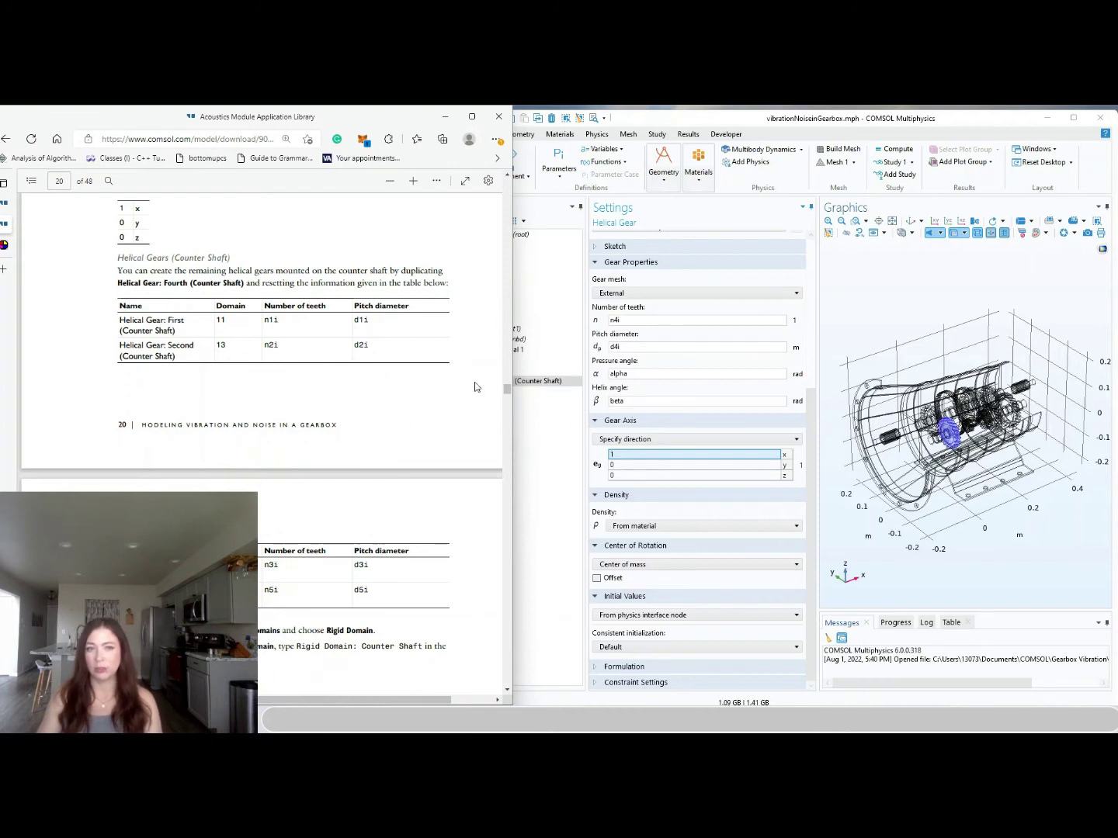
{"action": "left_click", "coordinate": [545, 475]}
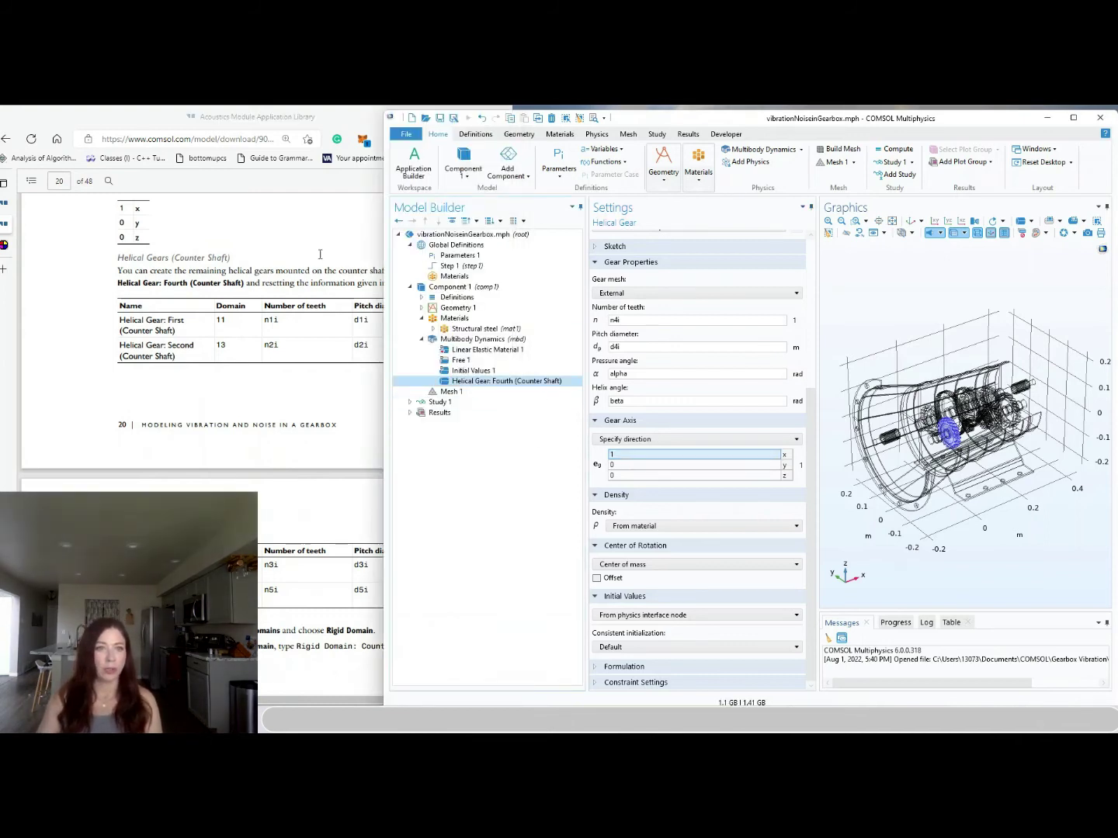
{"action": "left_click_drag", "start_coordinate": [294, 130], "coordinate": [250, 127]}
{"action": "left_click", "coordinate": [514, 458]}
{"action": "right_click", "coordinate": [474, 382]}
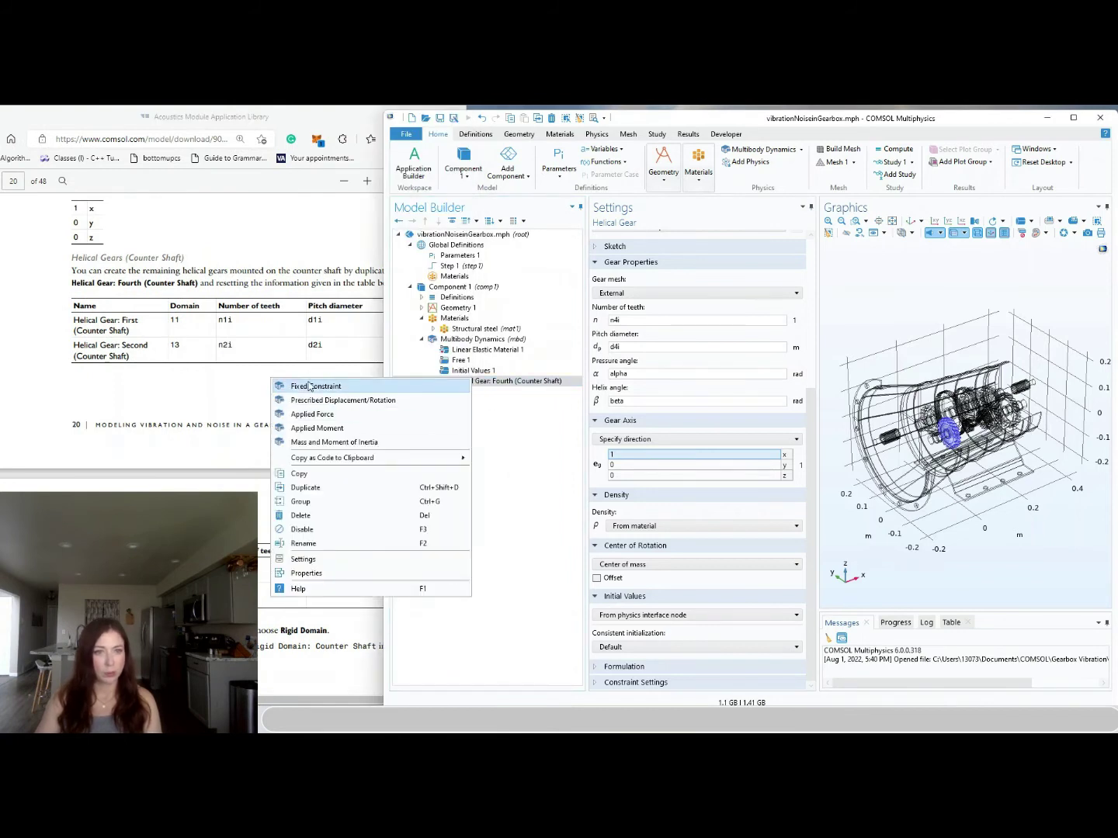
{"action": "left_click", "coordinate": [305, 488]}
{"action": "double_click", "coordinate": [676, 241]}
{"action": "type", "text": "First"}
{"action": "scroll", "coordinate": [1011, 423], "scroll_direction": "up", "scroll_amount": 5}
{"action": "left_click", "coordinate": [933, 429]}
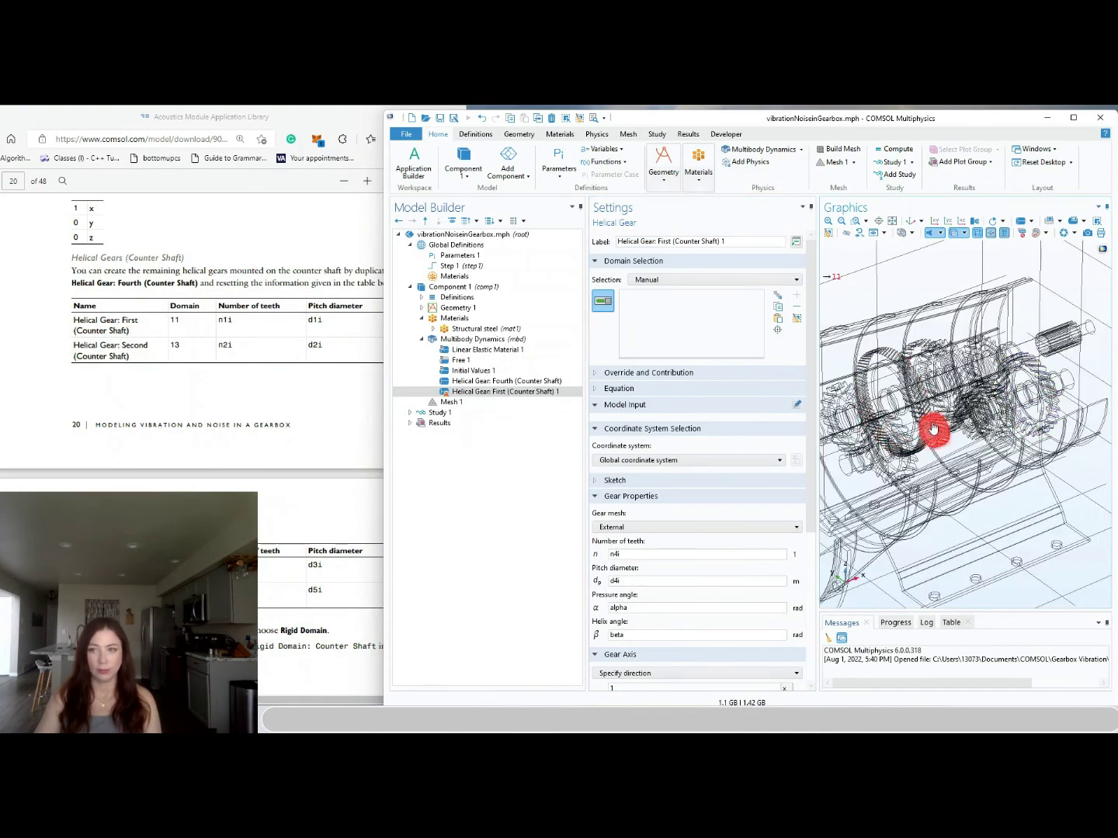
Set the first counter shaft gear's number of teeth to n1i and its pitch diameter to d1i
{"action": "left_click", "coordinate": [618, 554]}
{"action": "key", "text": "BackSpace"}
{"action": "type", "text": "1"}
{"action": "left_click", "coordinate": [616, 581]}
{"action": "key", "text": "BackSpace"}
{"action": "type", "text": "1"}
{"action": "scroll", "coordinate": [698, 504], "scroll_direction": "down", "scroll_amount": 5}
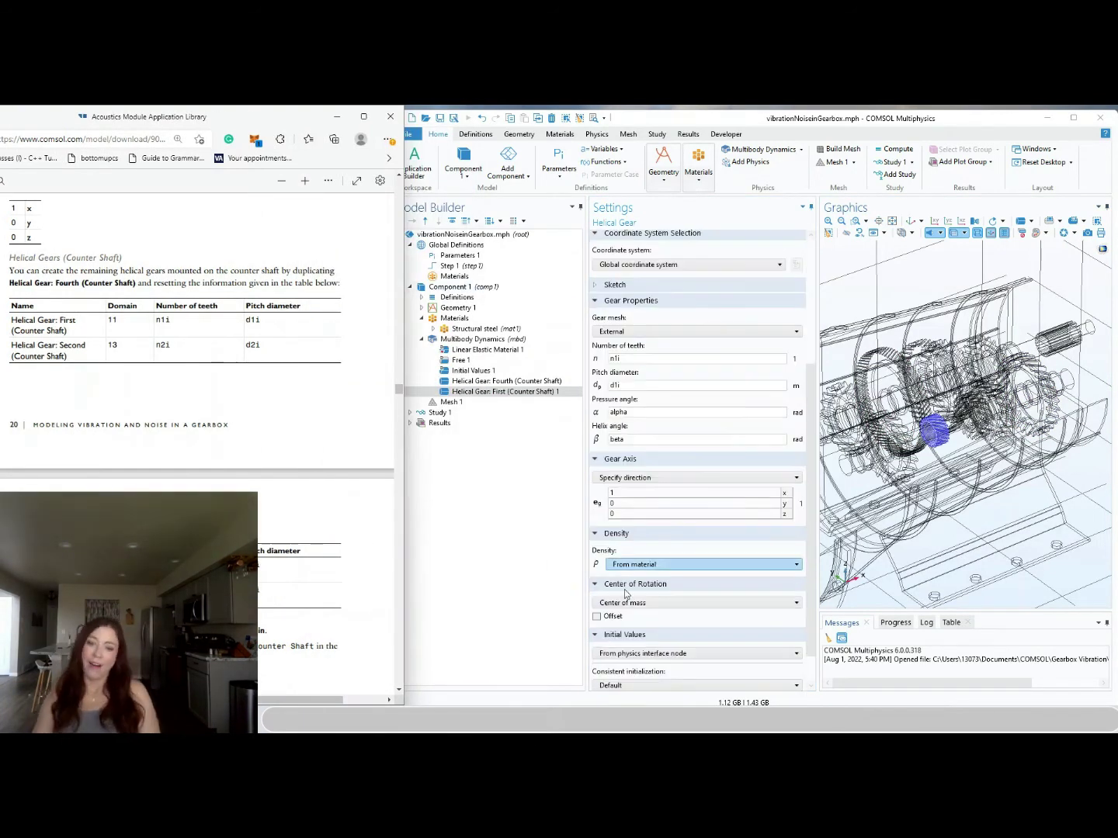
Duplicate the first counter shaft gear and label the copy "Helical Gear: Second (Counter Shaft)"
{"action": "right_click", "coordinate": [497, 391]}
{"action": "left_click", "coordinate": [353, 522]}
{"action": "double_click", "coordinate": [641, 241]}
{"action": "type", "text": "Second"}
{"action": "key", "text": "End"}
{"action": "key", "text": "BackSpace"}
{"action": "key", "text": "BackSpace"}
{"action": "key", "text": "BackSpace"}
{"action": "key", "text": "BackSpace"}
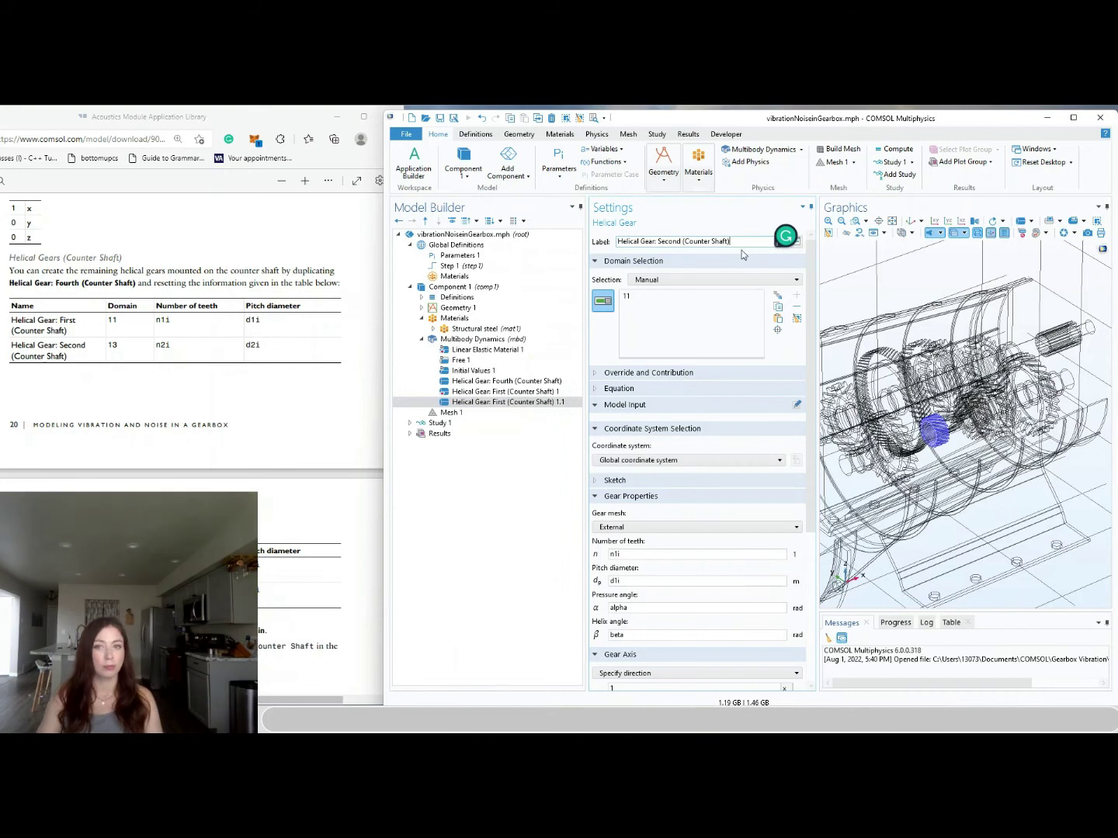
Give the second gear domain 13, n2i teeth and pitch diameter d2i, and remove the trailing 1 from the first gear's label
{"action": "left_click", "coordinate": [933, 429]}
{"action": "left_click", "coordinate": [970, 411]}
{"action": "left_click", "coordinate": [617, 554]}
{"action": "key", "text": "BackSpace"}
{"action": "left_click", "coordinate": [485, 391]}
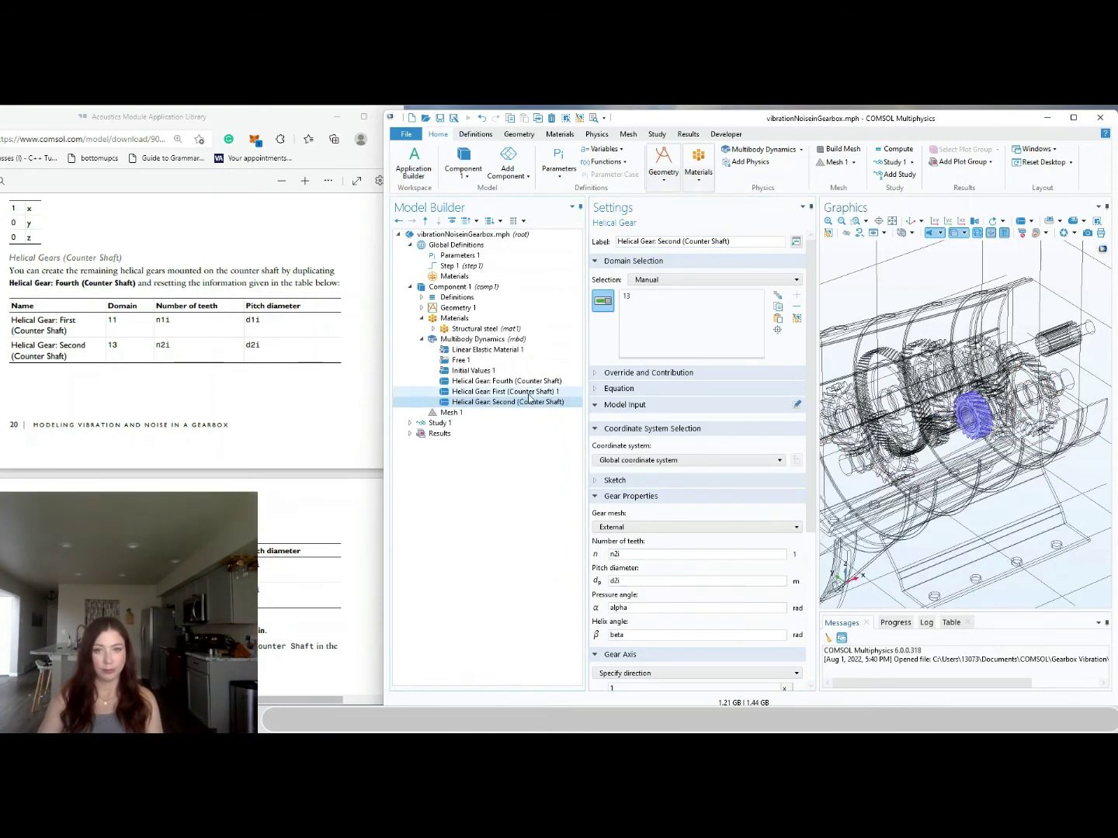
Duplicate the second counter shaft gear and give the copy domain 15, n3i teeth and pitch diameter d3i
{"action": "right_click", "coordinate": [483, 402]}
{"action": "left_click", "coordinate": [333, 532]}
{"action": "scroll", "coordinate": [334, 465], "scroll_direction": "down", "scroll_amount": 4}
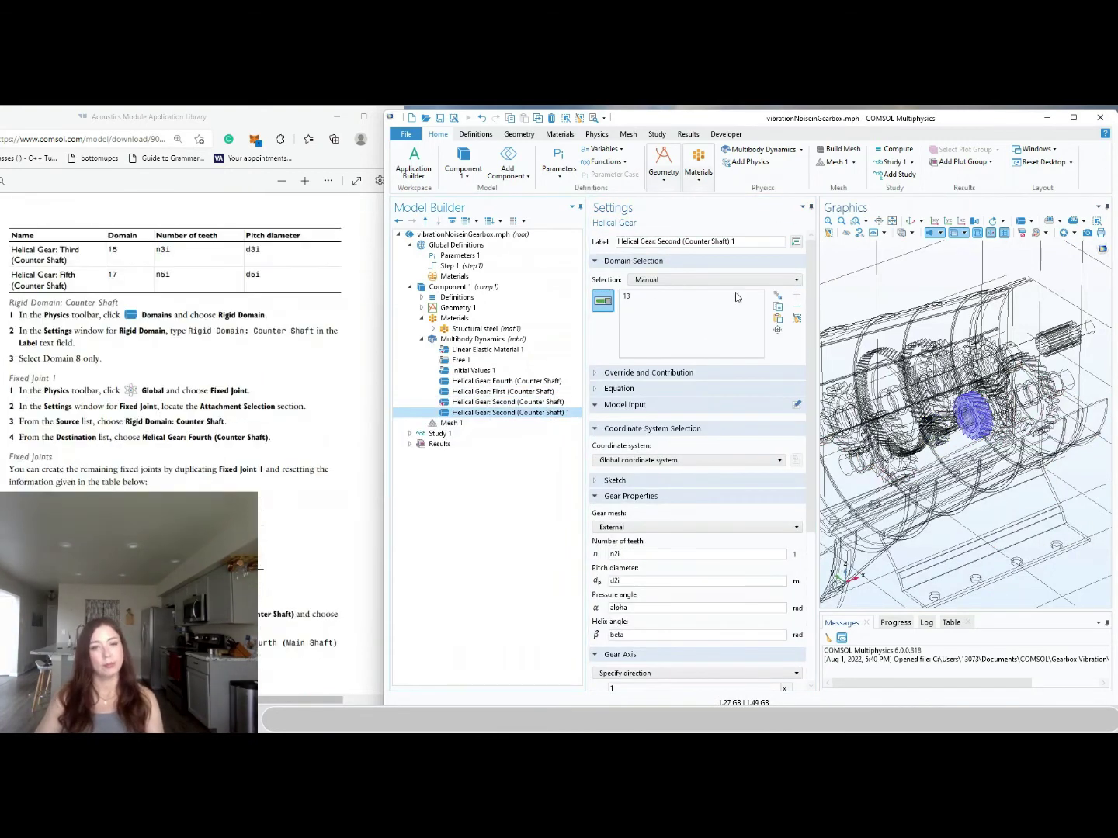
{"action": "left_click", "coordinate": [970, 411]}
{"action": "left_click", "coordinate": [988, 416]}
{"action": "left_click", "coordinate": [617, 553]}
{"action": "key", "text": "BackSpace"}
{"action": "type", "text": "3"}
{"action": "key", "text": "BackSpace"}
{"action": "type", "text": "3"}
Label the gear on domain 15 "Helical Gear: Third (Counter Shaft)" and save the model
{"action": "double_click", "coordinate": [670, 242]}
{"action": "type", "text": "Third"}
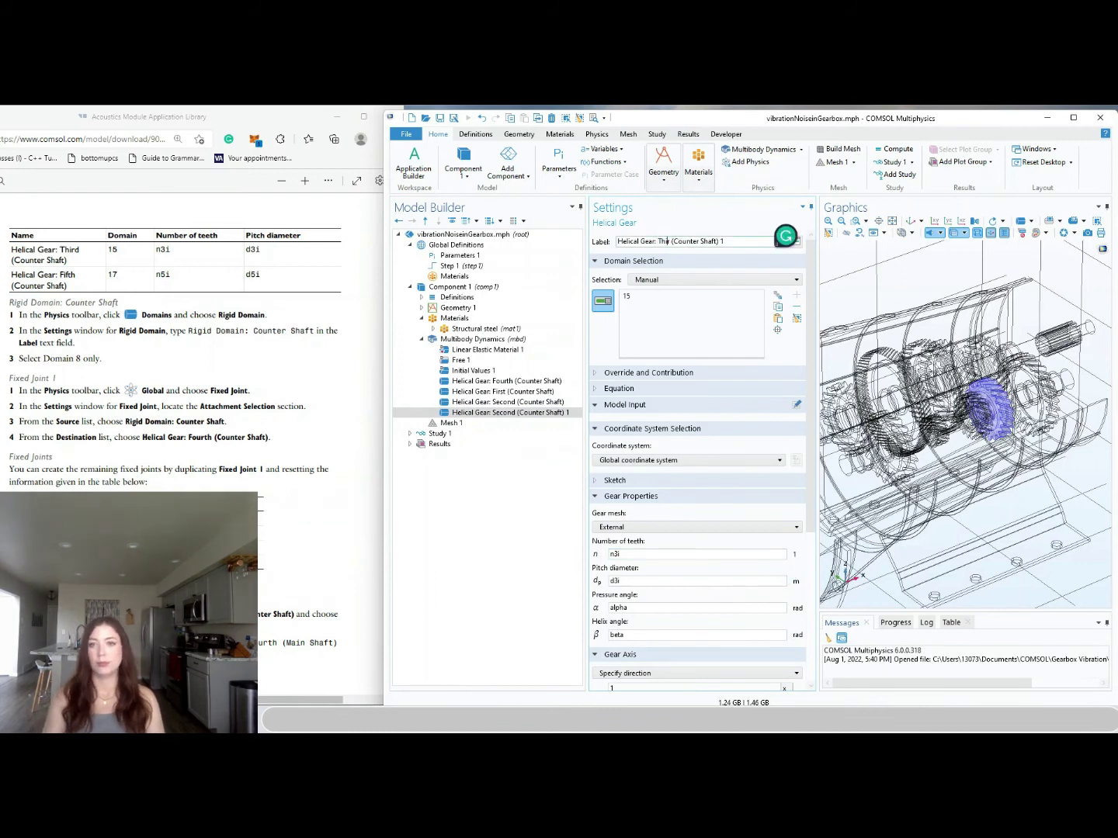
{"action": "key", "text": "End"}
{"action": "key", "text": "BackSpace"}
{"action": "key", "text": "BackSpace"}
{"action": "key", "text": "ctrl+s"}
Duplicate the third counter shaft gear and label the copy "Helical Gear: Fifth (Counter Shaft)"
{"action": "right_click", "coordinate": [504, 413]}
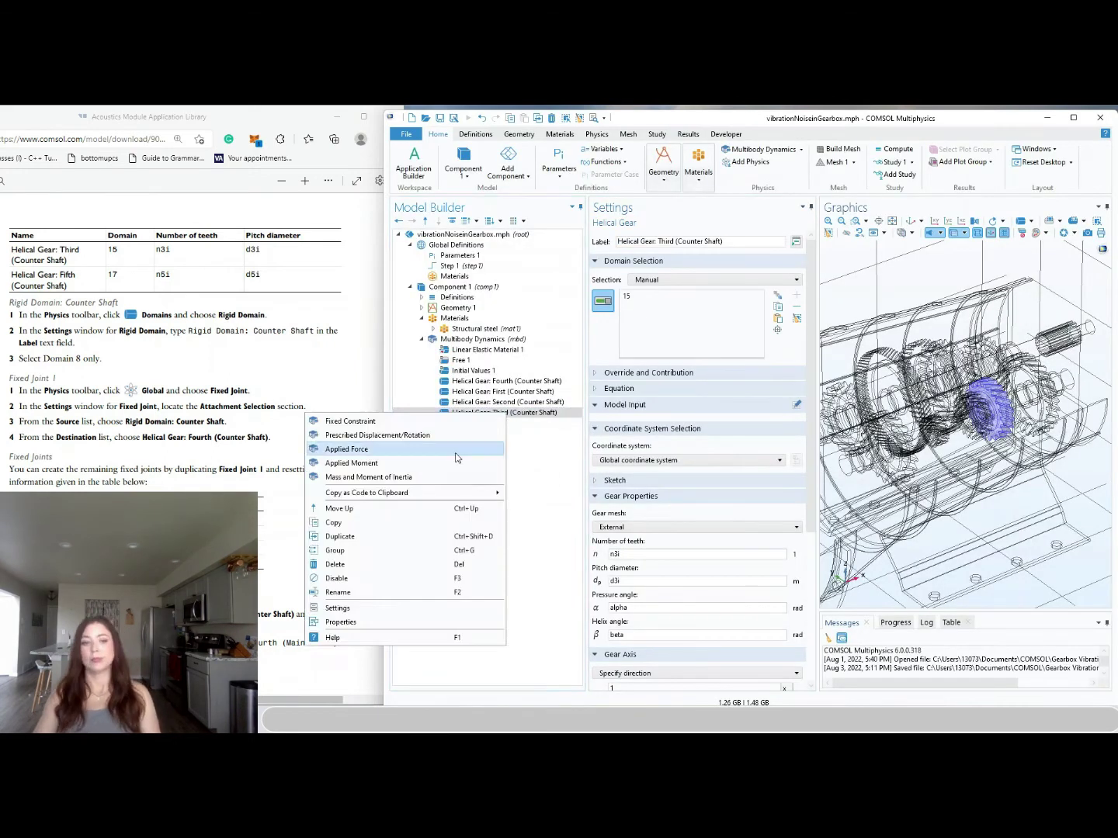
{"action": "left_click", "coordinate": [334, 537]}
{"action": "double_click", "coordinate": [656, 241]}
{"action": "type", "text": "Fifth"}
{"action": "key", "text": "End"}
{"action": "key", "text": "BackSpace"}
{"action": "key", "text": "BackSpace"}
Assign the fifth counter shaft gear to domain 17 with n5i teeth and pitch diameter d5i, and save the model
{"action": "left_click", "coordinate": [627, 296]}
{"action": "left_click", "coordinate": [1027, 394]}
{"action": "left_click", "coordinate": [617, 553]}
{"action": "left_click", "coordinate": [618, 581]}
{"action": "key", "text": "ctrl+s"}
Add a Rigid Domain to Multibody Dynamics and assign it the counter shaft, domain 8
{"action": "left_click", "coordinate": [378, 252]}
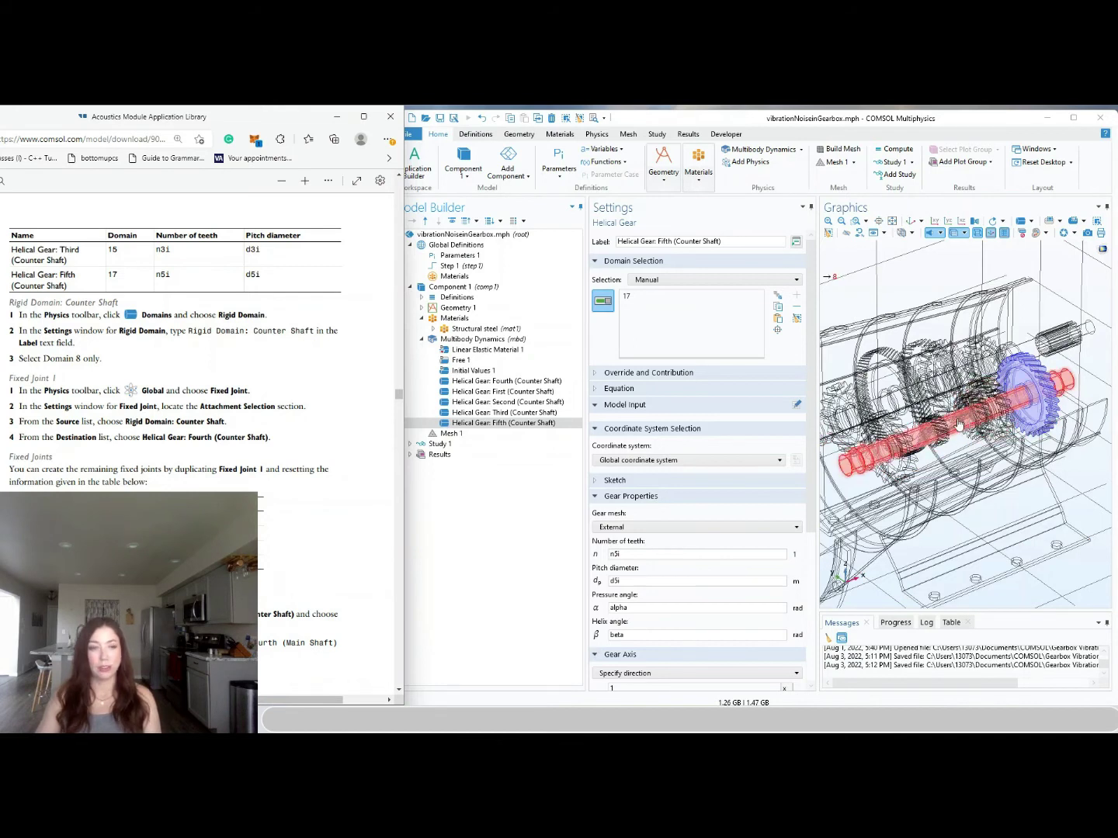
{"action": "left_click", "coordinate": [599, 134]}
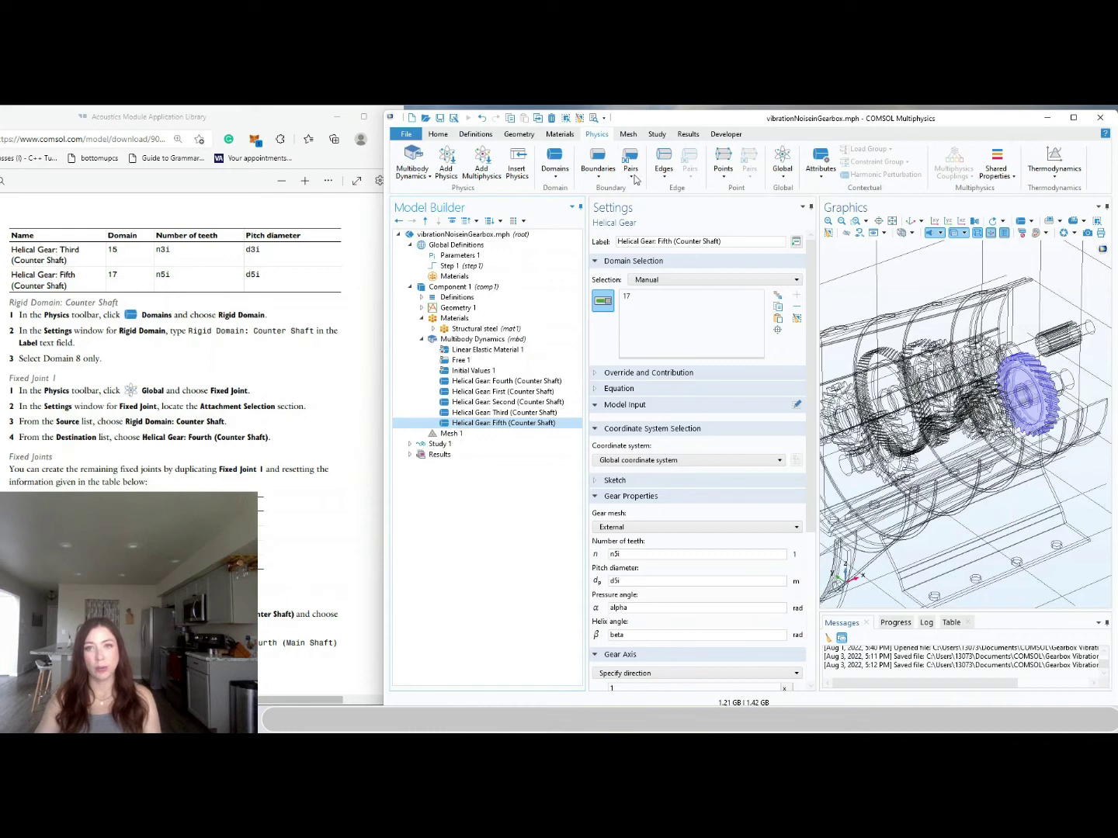
{"action": "left_click", "coordinate": [564, 177]}
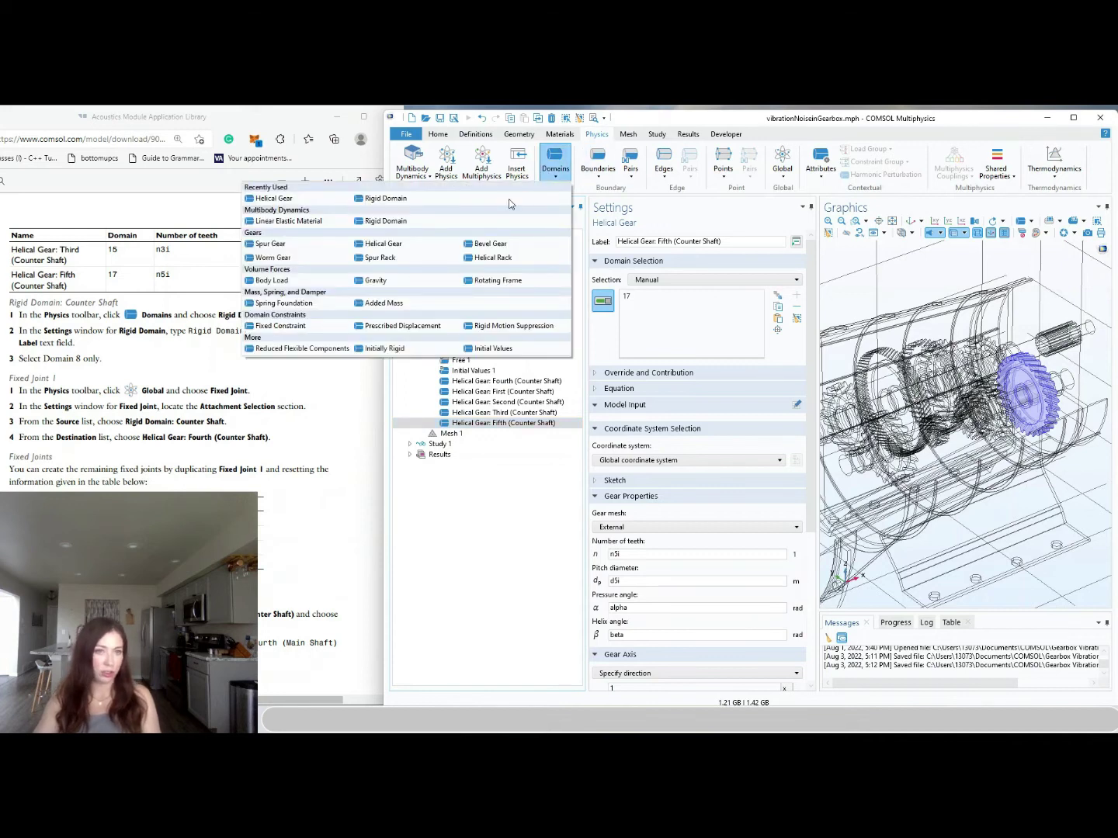
{"action": "left_click", "coordinate": [435, 221]}
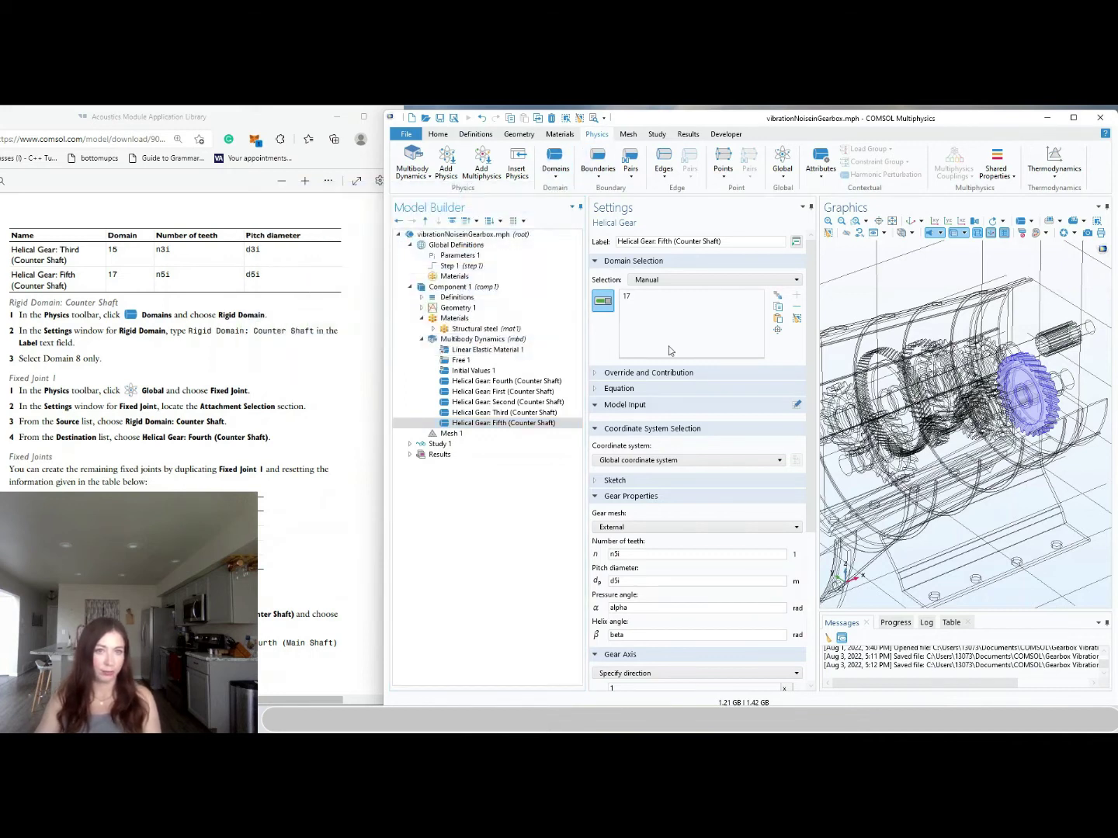
{"action": "left_click", "coordinate": [859, 458]}
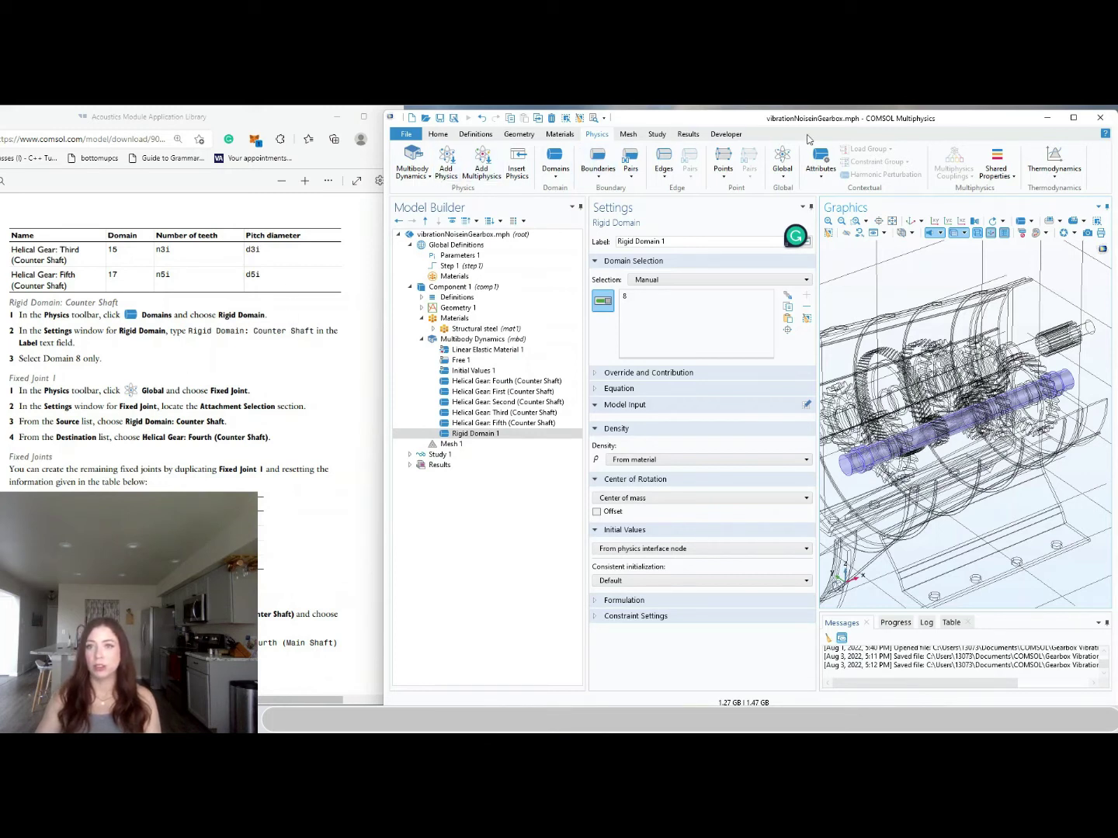
Add a Fixed Joint with Rigid Domain 1 as source and Helical Gear: Fourth (Counter Shaft) as destination
{"action": "left_click", "coordinate": [781, 172]}
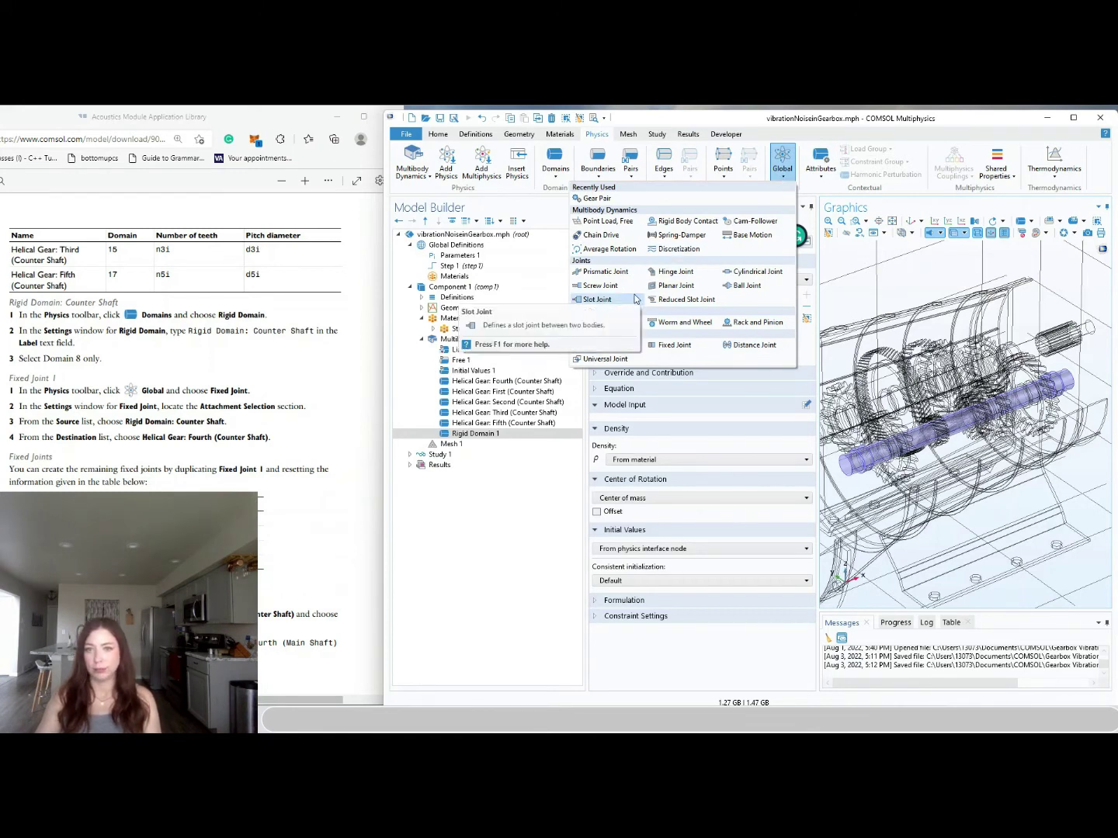
{"action": "left_click", "coordinate": [682, 347]}
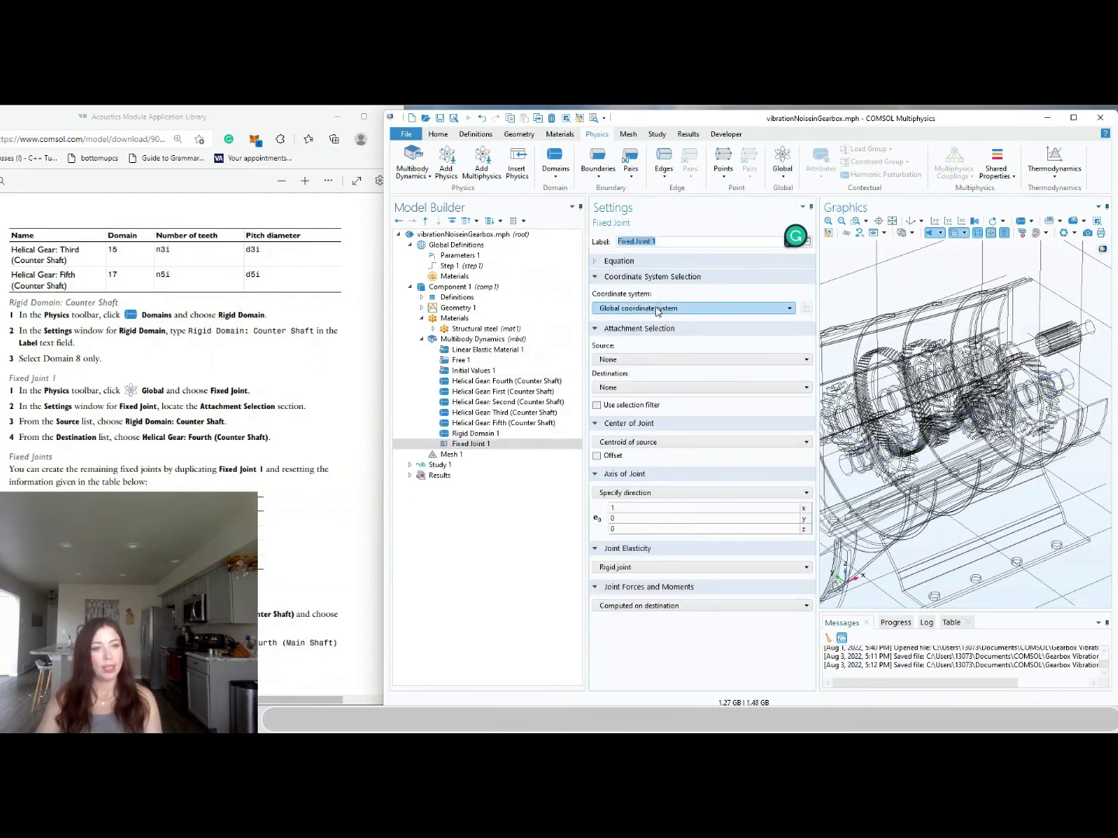
{"action": "left_click", "coordinate": [626, 361]}
{"action": "left_click", "coordinate": [630, 383]}
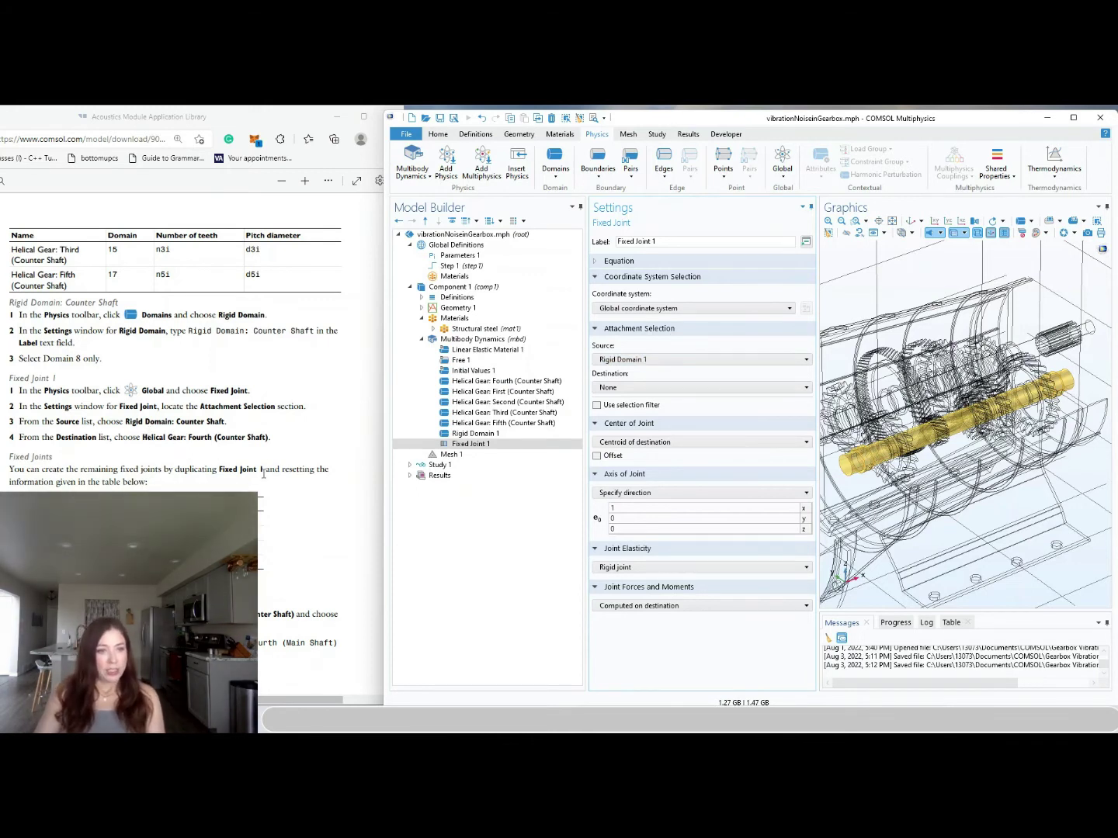
{"action": "left_click", "coordinate": [630, 387]}
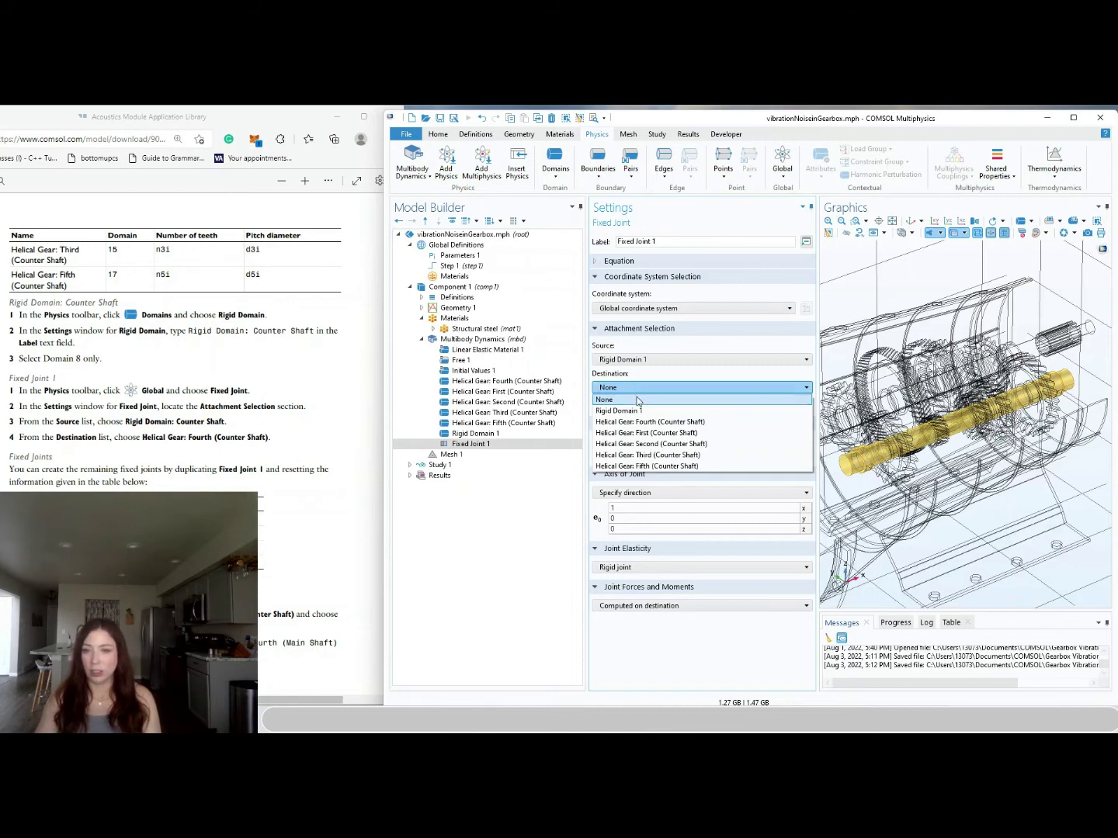
{"action": "left_click", "coordinate": [652, 423]}
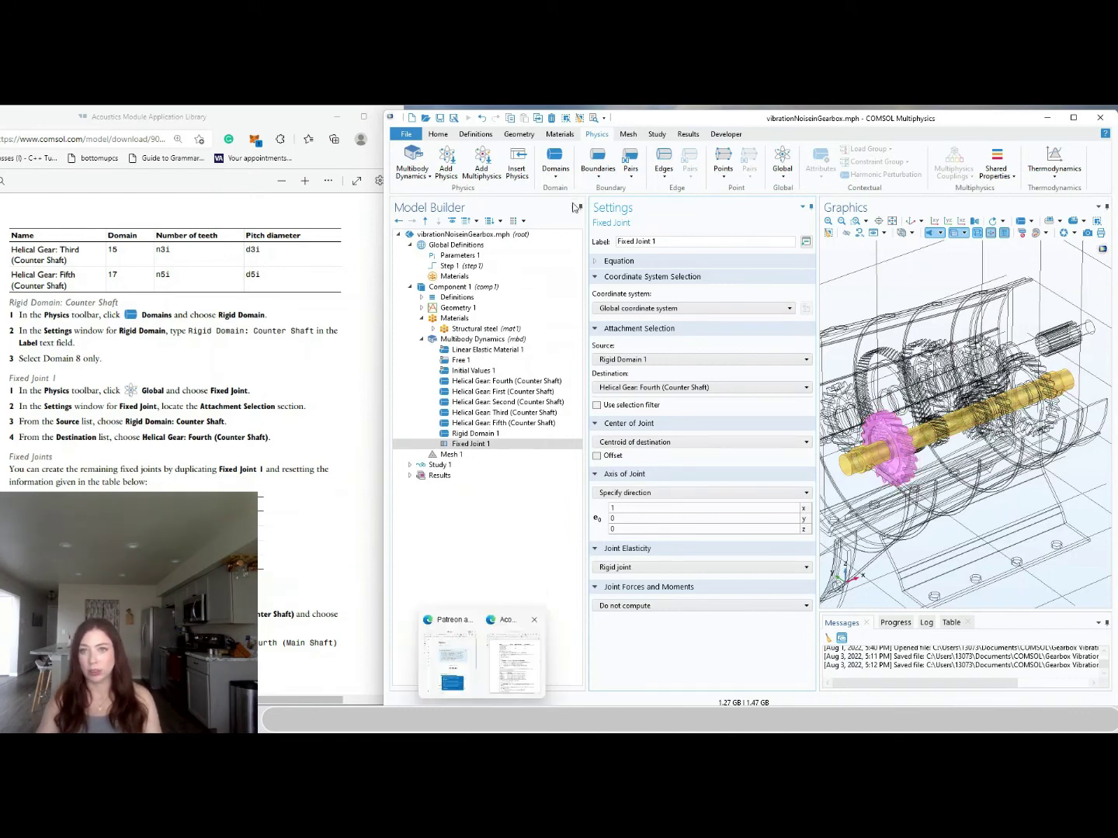
Duplicate the fixed joint following the tutorial table and set the copy's destination to Helical Gear: First (Counter Shaft)
{"action": "left_click", "coordinate": [548, 168]}
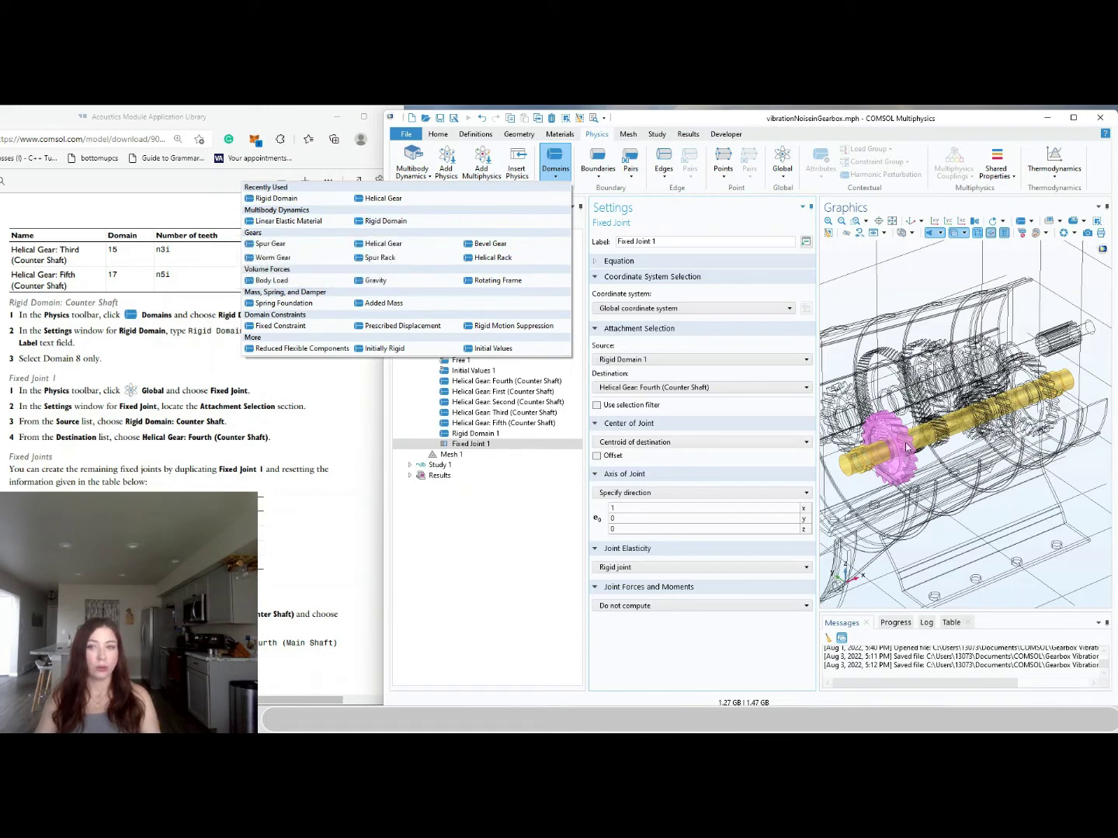
{"action": "left_click", "coordinate": [424, 572]}
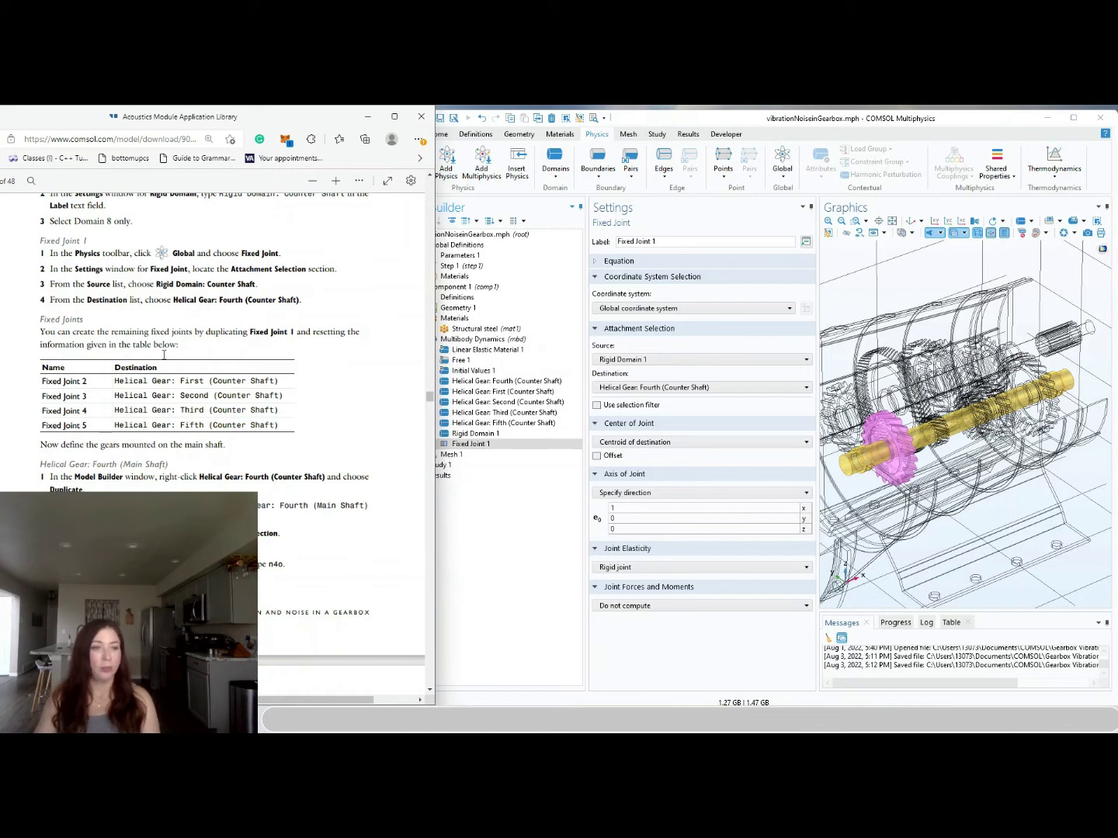
{"action": "right_click", "coordinate": [464, 444]}
{"action": "left_click", "coordinate": [357, 497]}
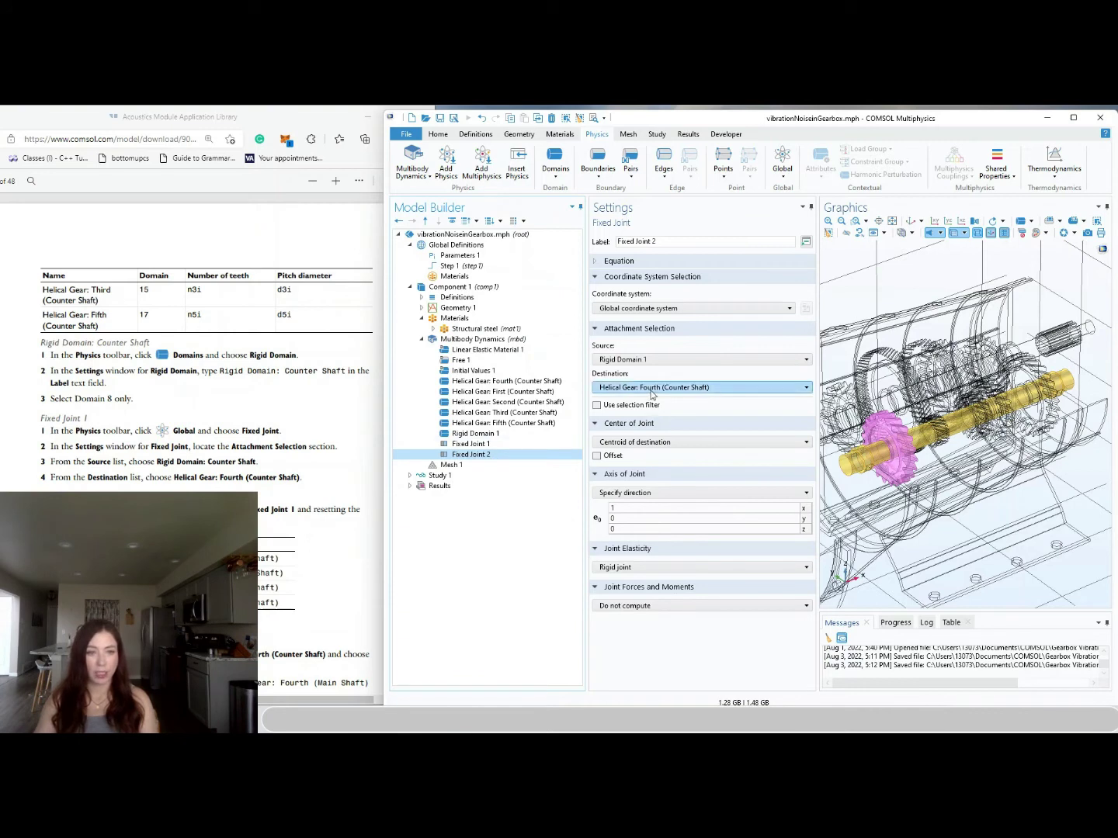
{"action": "left_click", "coordinate": [652, 391]}
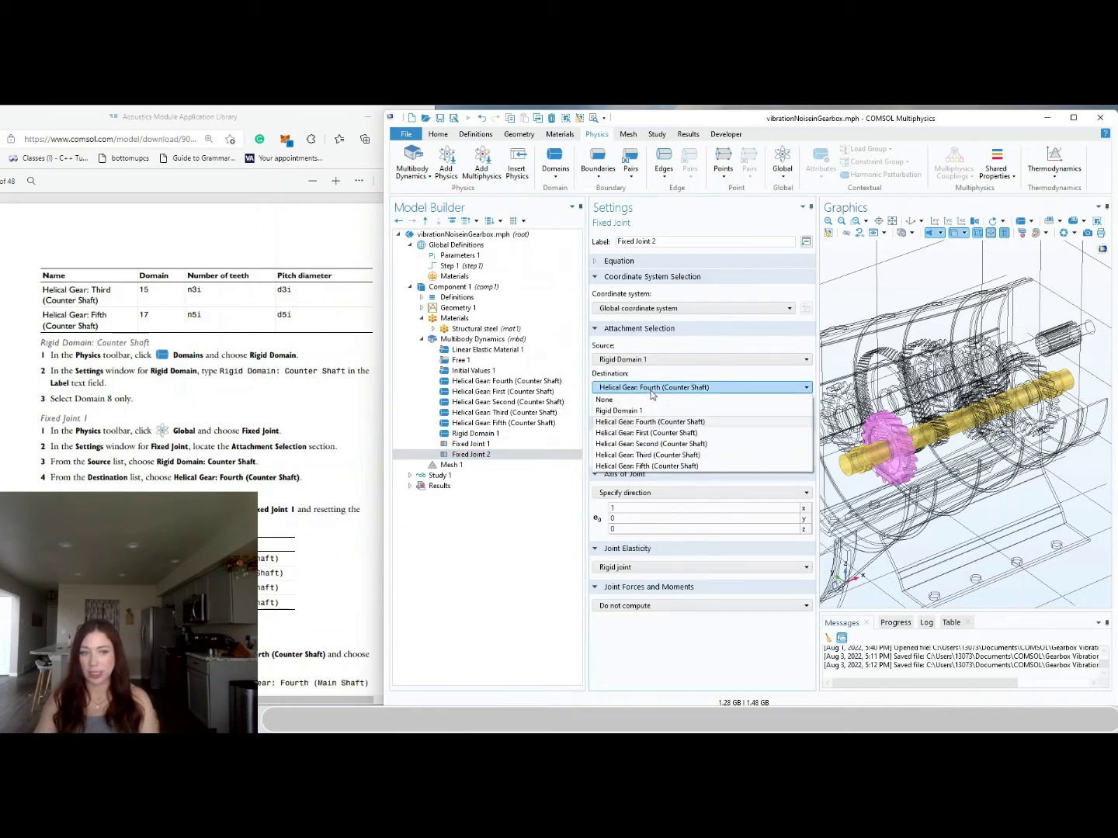
{"action": "left_click", "coordinate": [646, 432]}
Duplicate Fixed Joint 2 and set the copy's destination to Helical Gear: Second (Counter Shaft)
{"action": "right_click", "coordinate": [470, 454]}
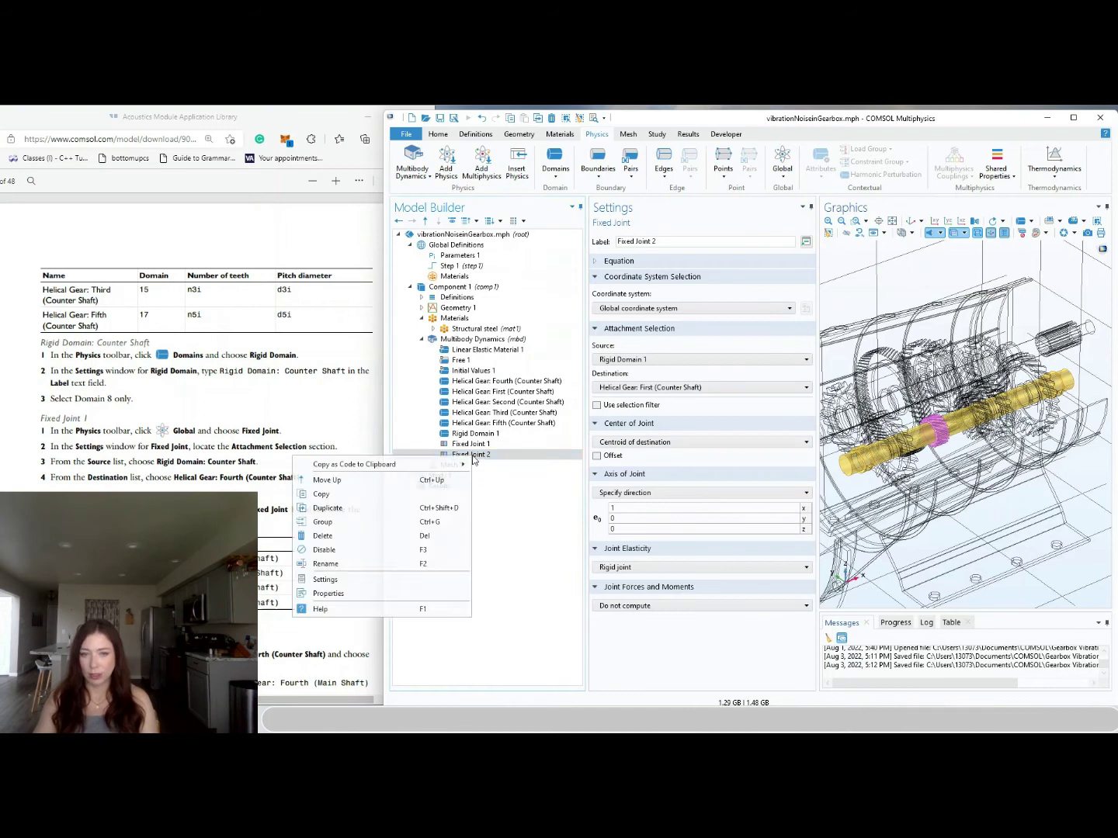
{"action": "left_click", "coordinate": [326, 524]}
{"action": "left_click", "coordinate": [698, 387]}
{"action": "left_click", "coordinate": [650, 444]}
Duplicate Fixed Joint 3 and set the copy's destination to Helical Gear: Third (Counter Shaft)
{"action": "right_click", "coordinate": [471, 464]}
{"action": "left_click", "coordinate": [326, 534]}
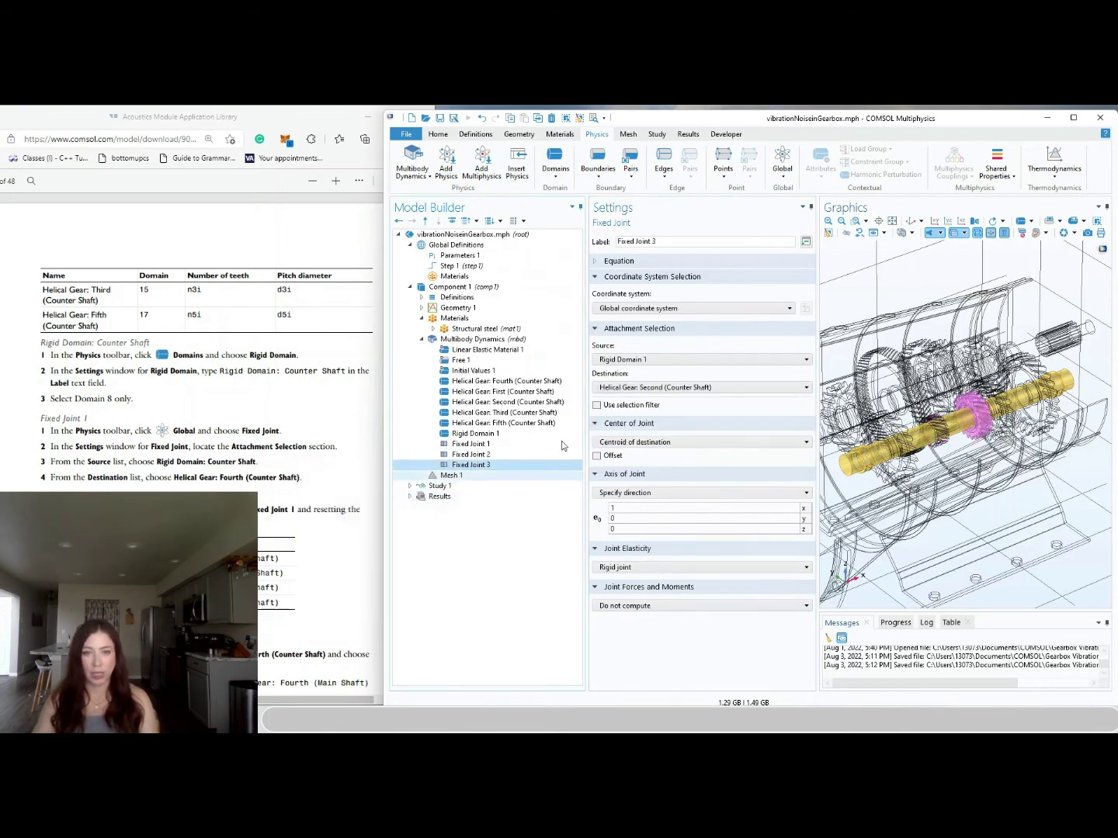
{"action": "left_click", "coordinate": [668, 387]}
{"action": "left_click", "coordinate": [664, 455]}
Duplicate Fixed Joint 4 and set the copy's destination to Helical Gear: Fifth (Counter Shaft)
{"action": "right_click", "coordinate": [471, 475]}
{"action": "left_click", "coordinate": [326, 545]}
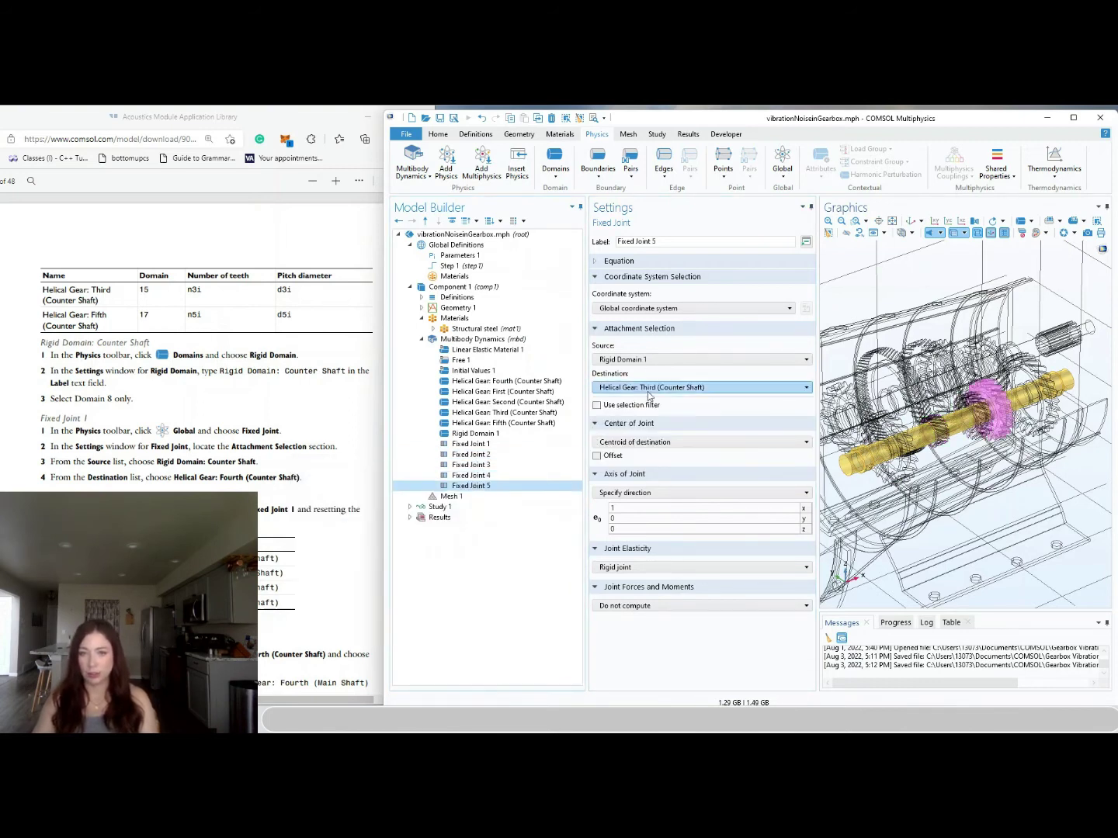
{"action": "left_click", "coordinate": [667, 387]}
{"action": "left_click", "coordinate": [647, 466]}
Duplicate Helical Gear: Fourth (Counter Shaft) and replace the copy's domain selection with domain 10
{"action": "left_click", "coordinate": [264, 621]}
{"action": "scroll", "coordinate": [264, 621], "scroll_direction": "down", "scroll_amount": 2}
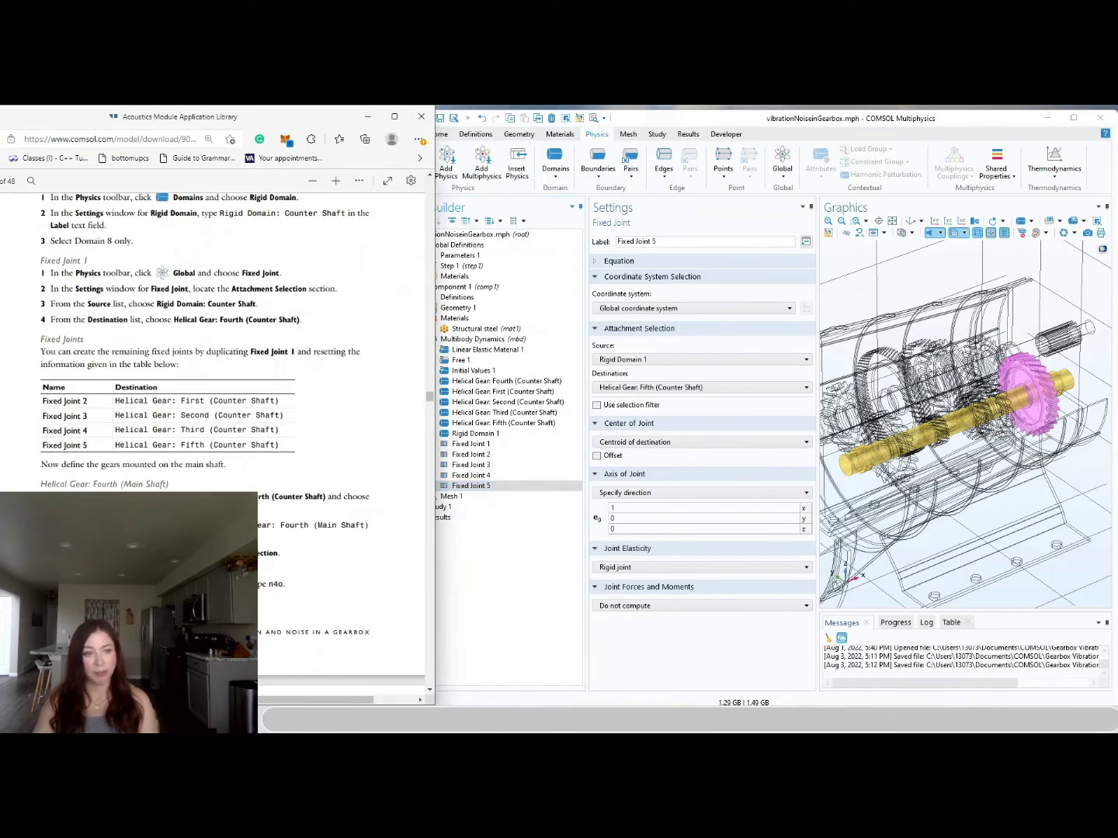
{"action": "left_click", "coordinate": [545, 657]}
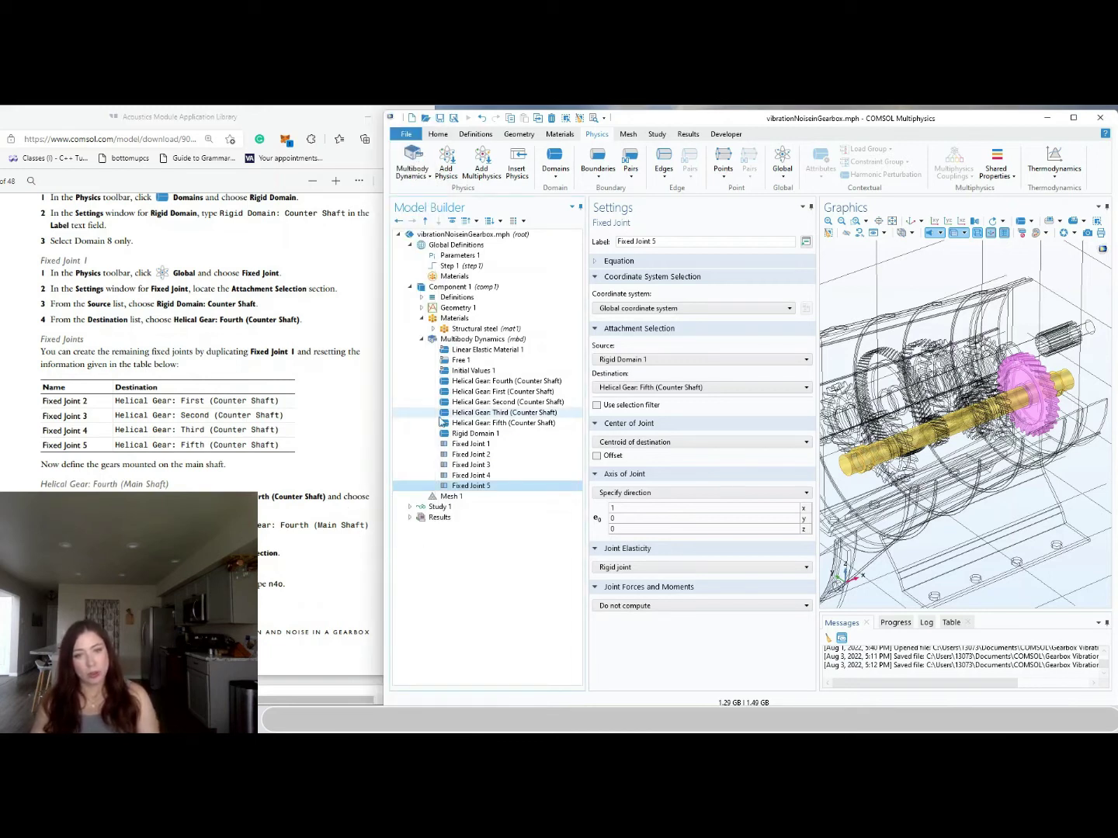
{"action": "left_click", "coordinate": [484, 382]}
{"action": "right_click", "coordinate": [484, 381]}
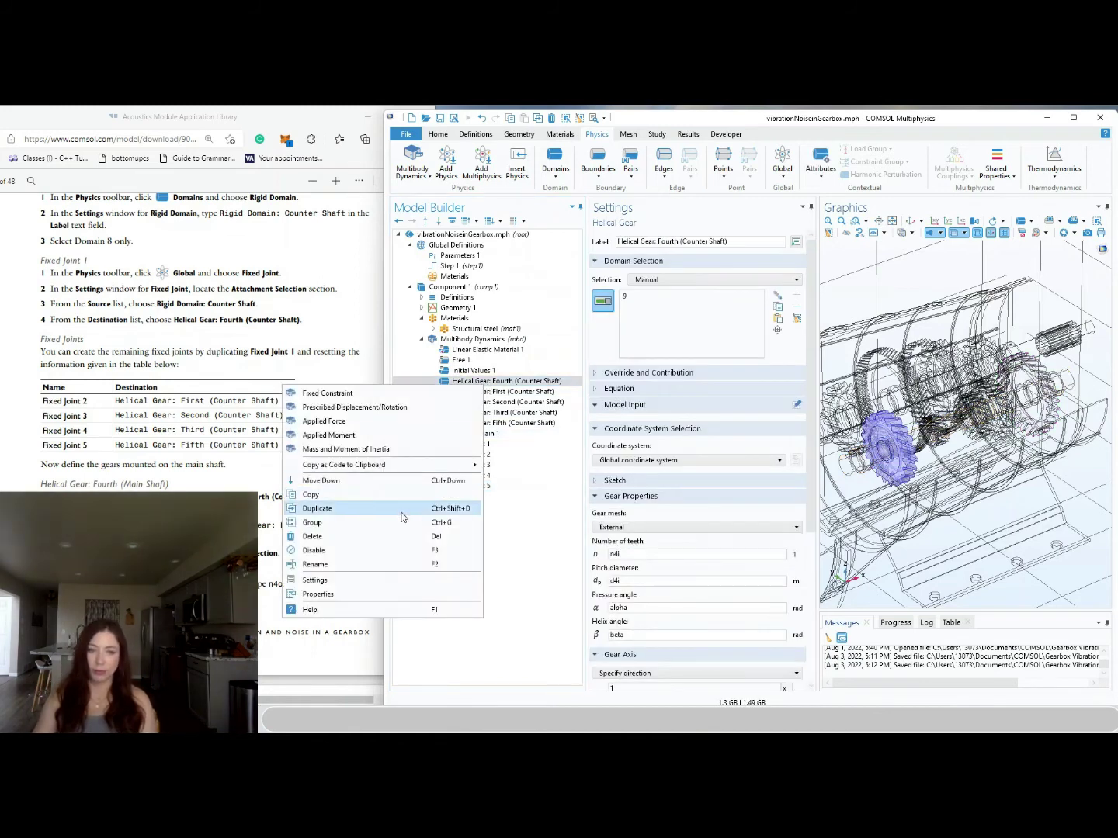
{"action": "left_click", "coordinate": [401, 511]}
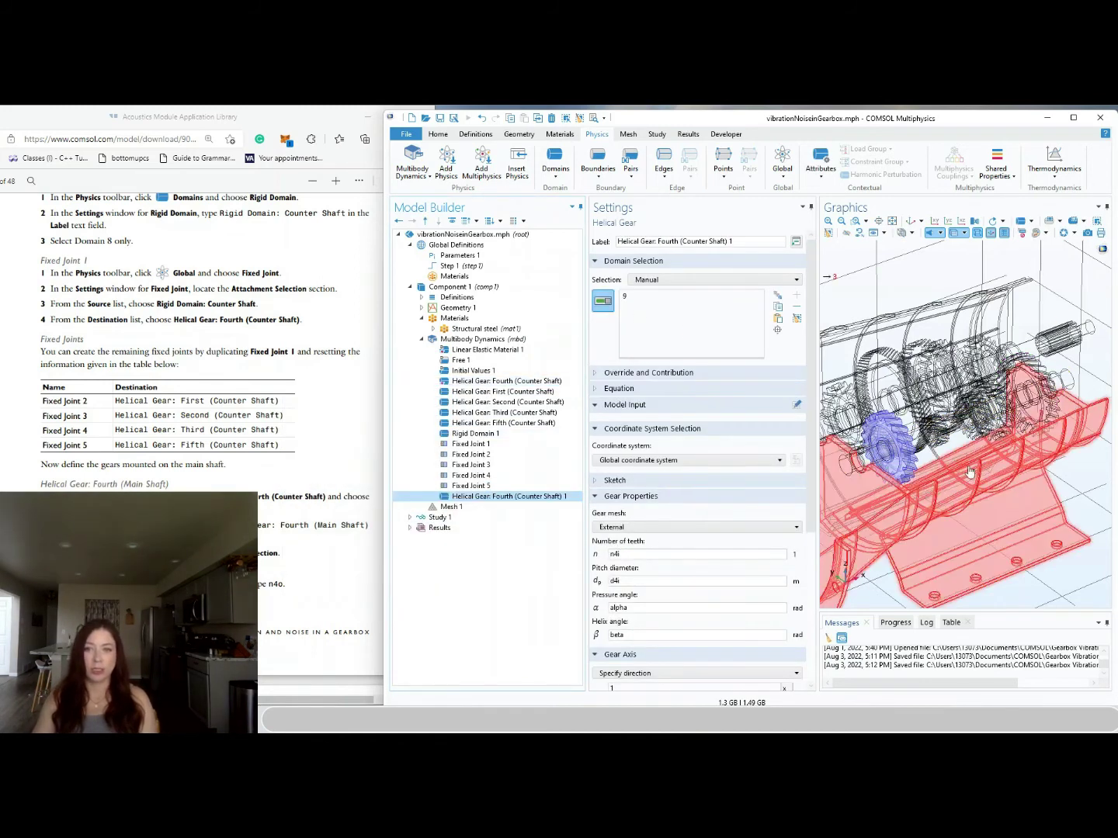
{"action": "left_click", "coordinate": [650, 301]}
{"action": "left_click", "coordinate": [796, 306]}
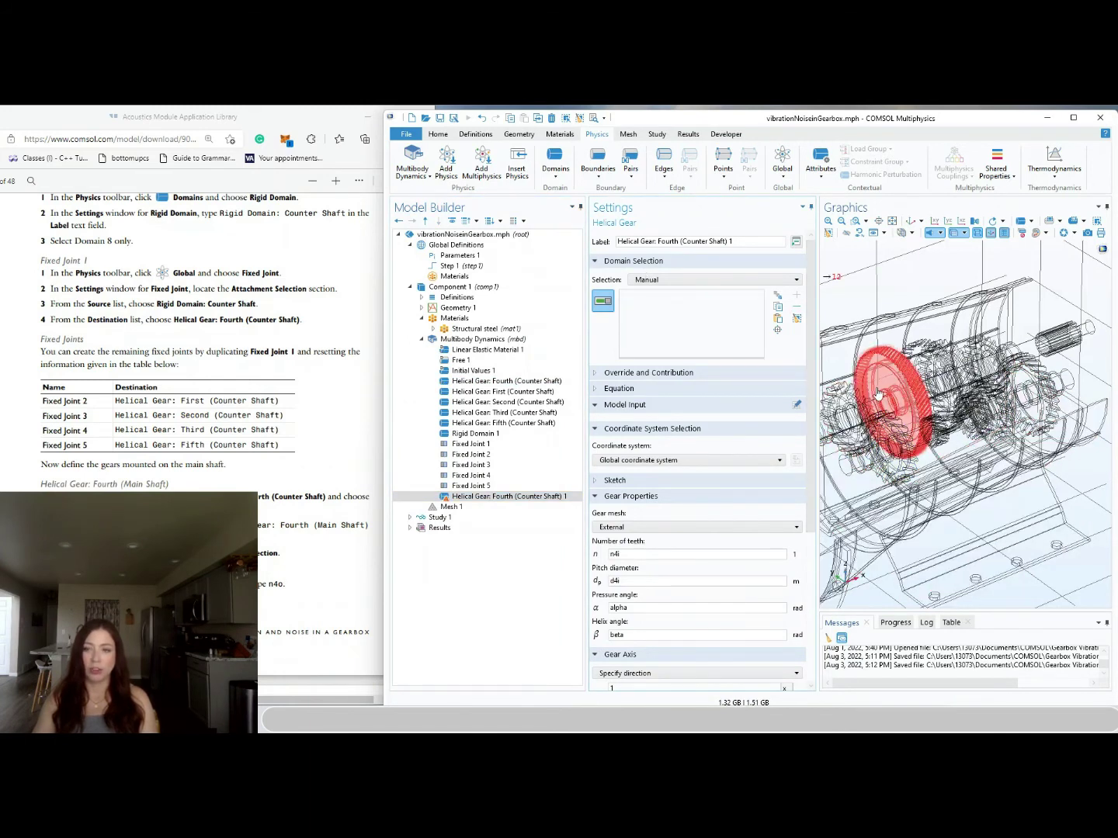
{"action": "left_click", "coordinate": [857, 402]}
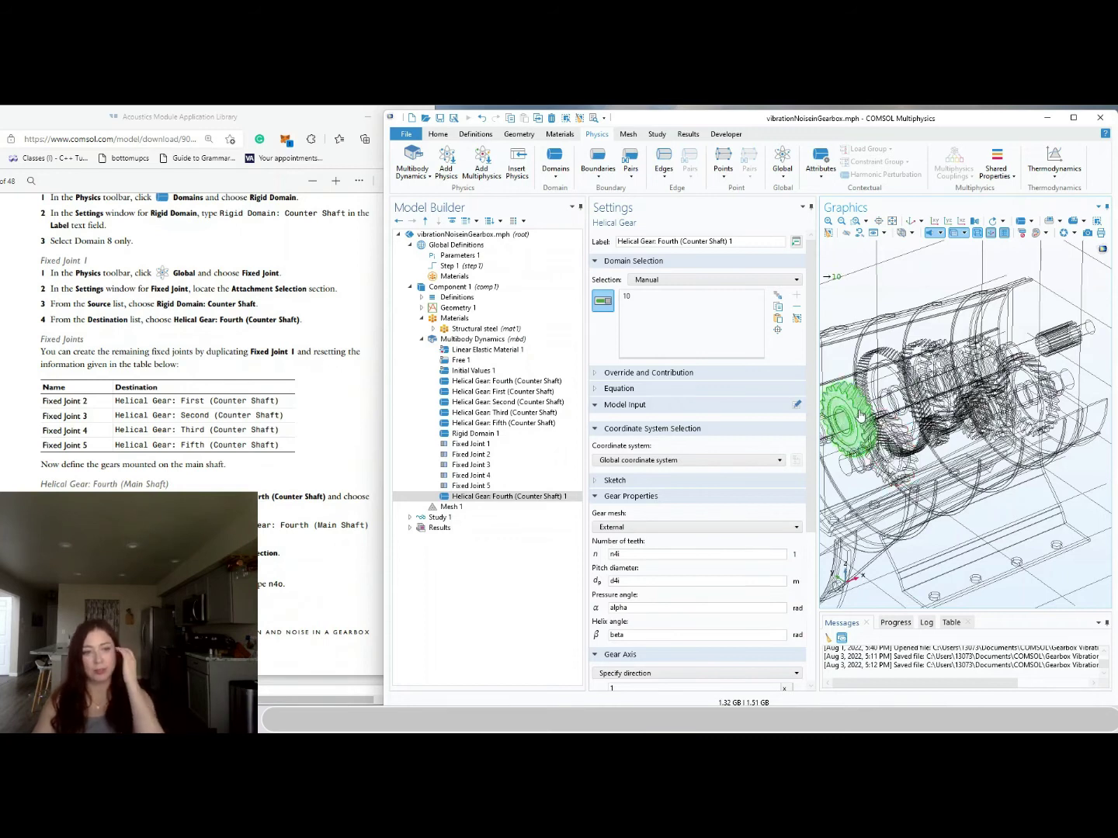
Set the duplicated gear's number of teeth to n4o, pitch diameter to d4o and helix angle to -beta
{"action": "left_click", "coordinate": [651, 553]}
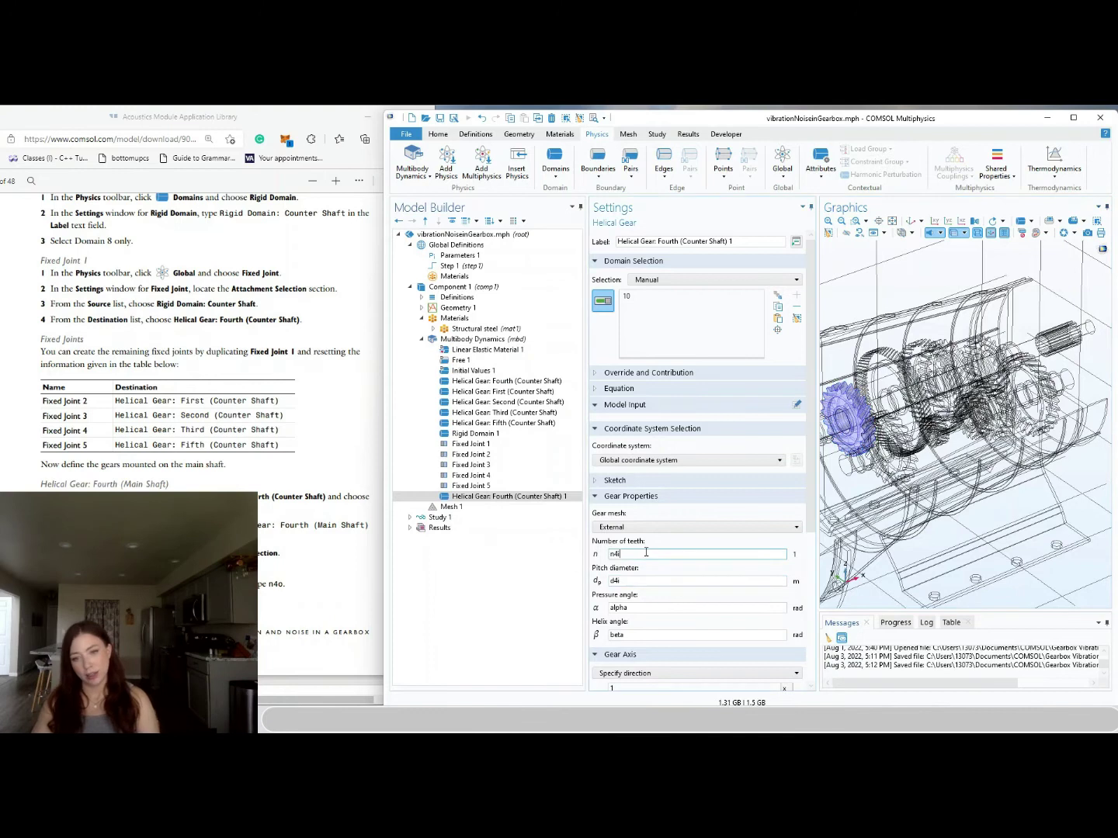
{"action": "type", "text": "n40"}
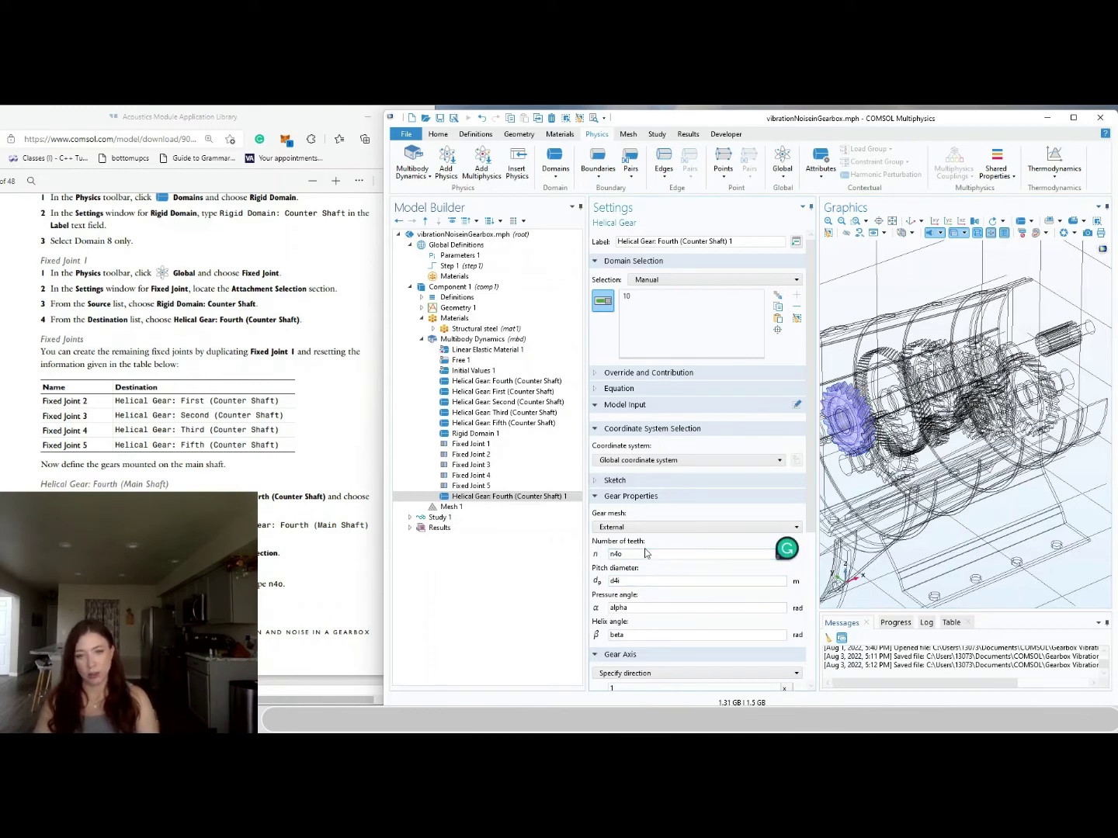
{"action": "scroll", "coordinate": [271, 549], "scroll_direction": "down", "scroll_amount": 3}
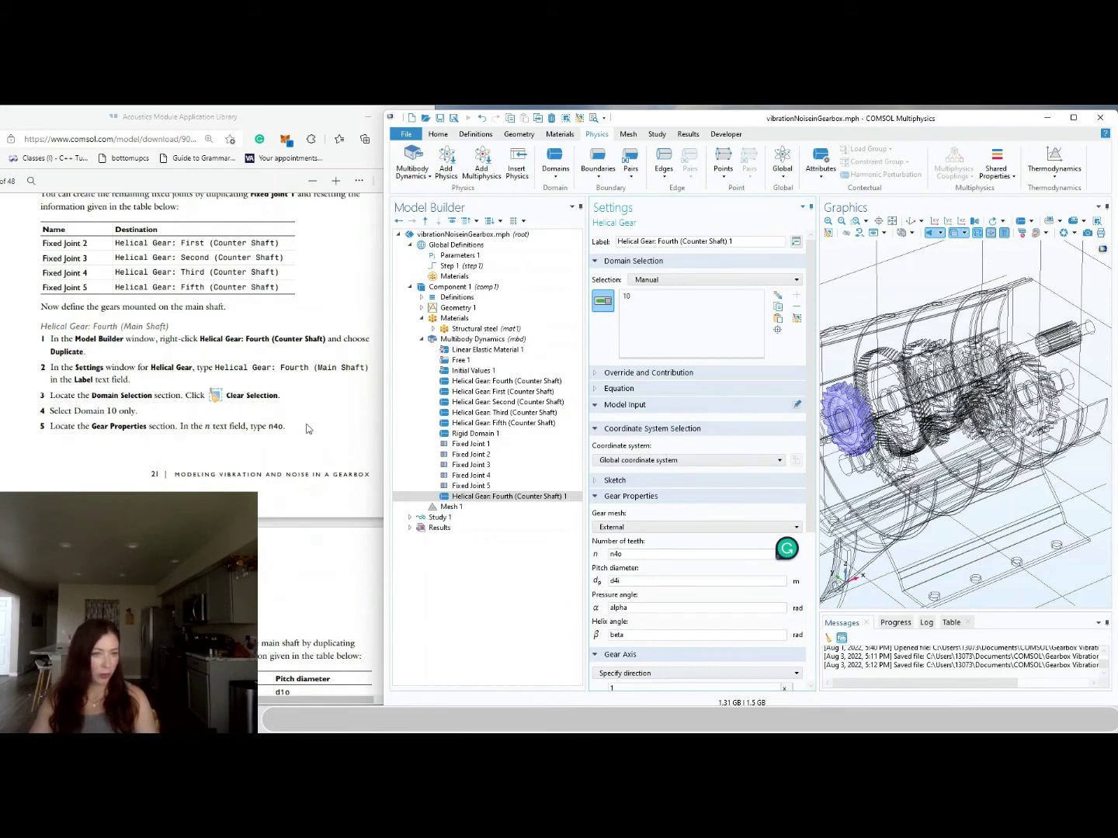
{"action": "left_click", "coordinate": [666, 580]}
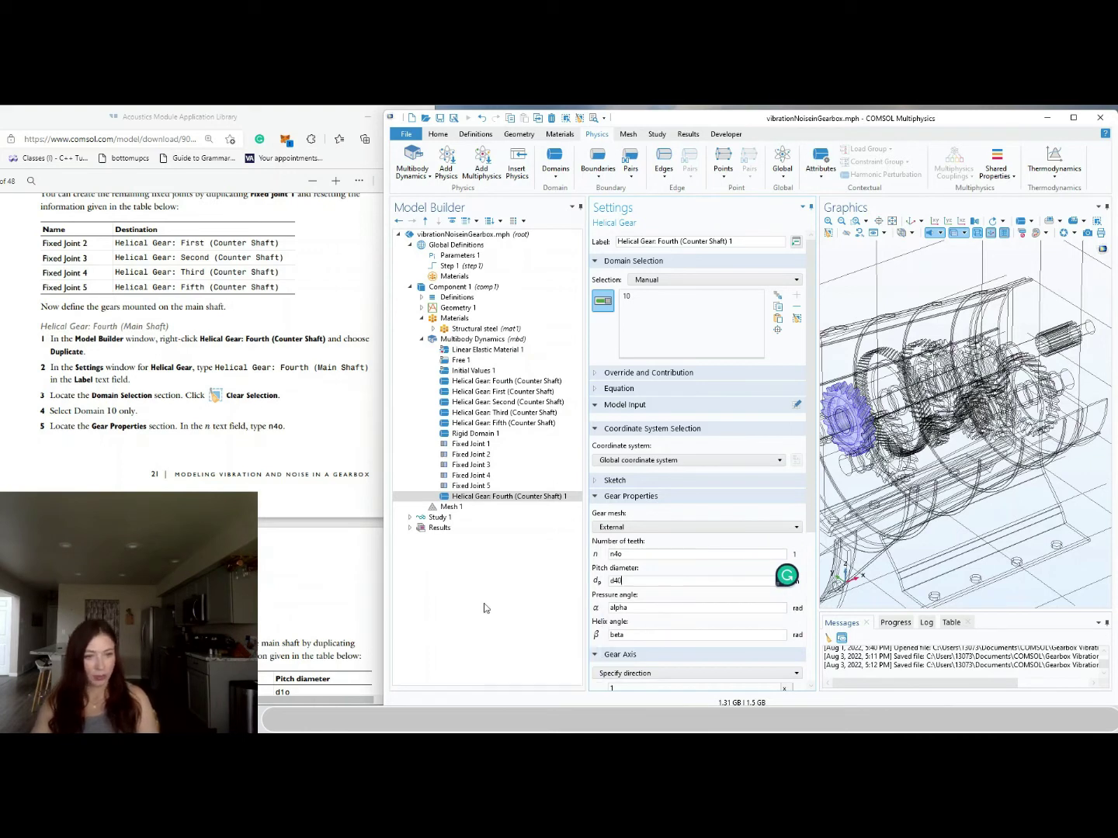
{"action": "left_click", "coordinate": [619, 635]}
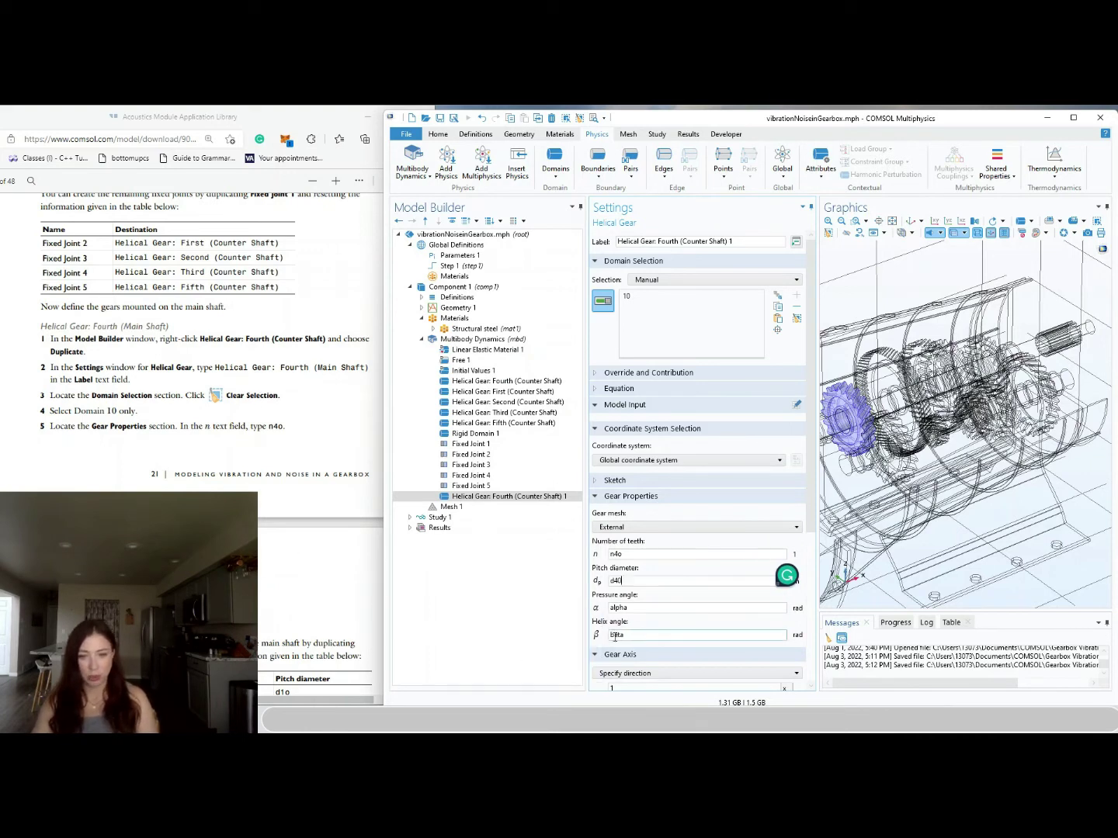
{"action": "type", "text": "-"}
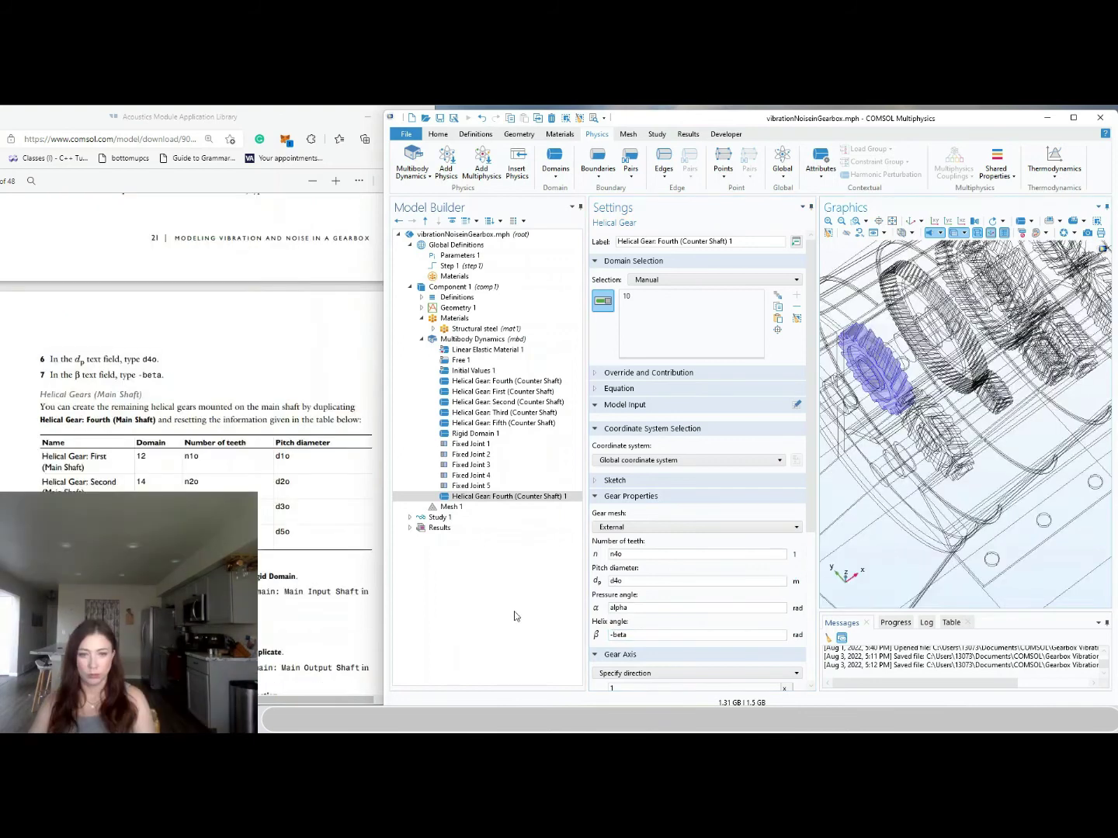
Duplicate the domain 10 gear and label the copy Helical Gear: First (Main Shaft)
{"action": "right_click", "coordinate": [485, 499]}
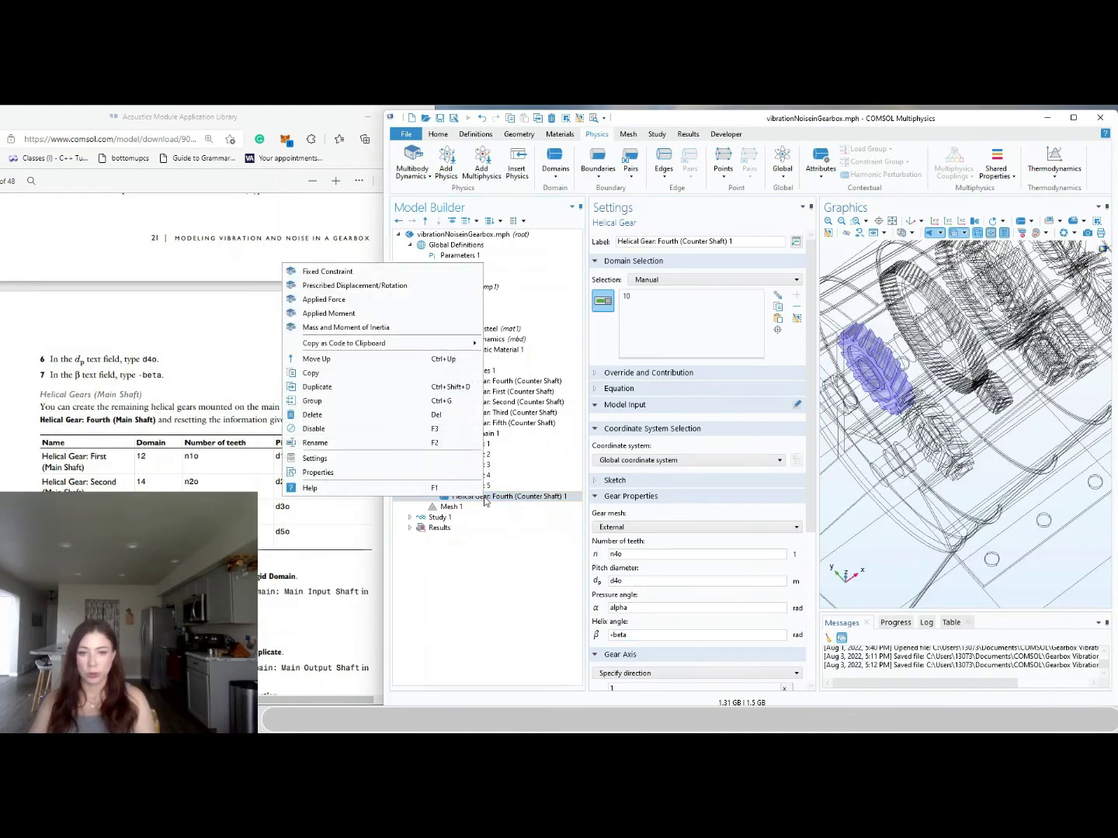
{"action": "left_click", "coordinate": [325, 392]}
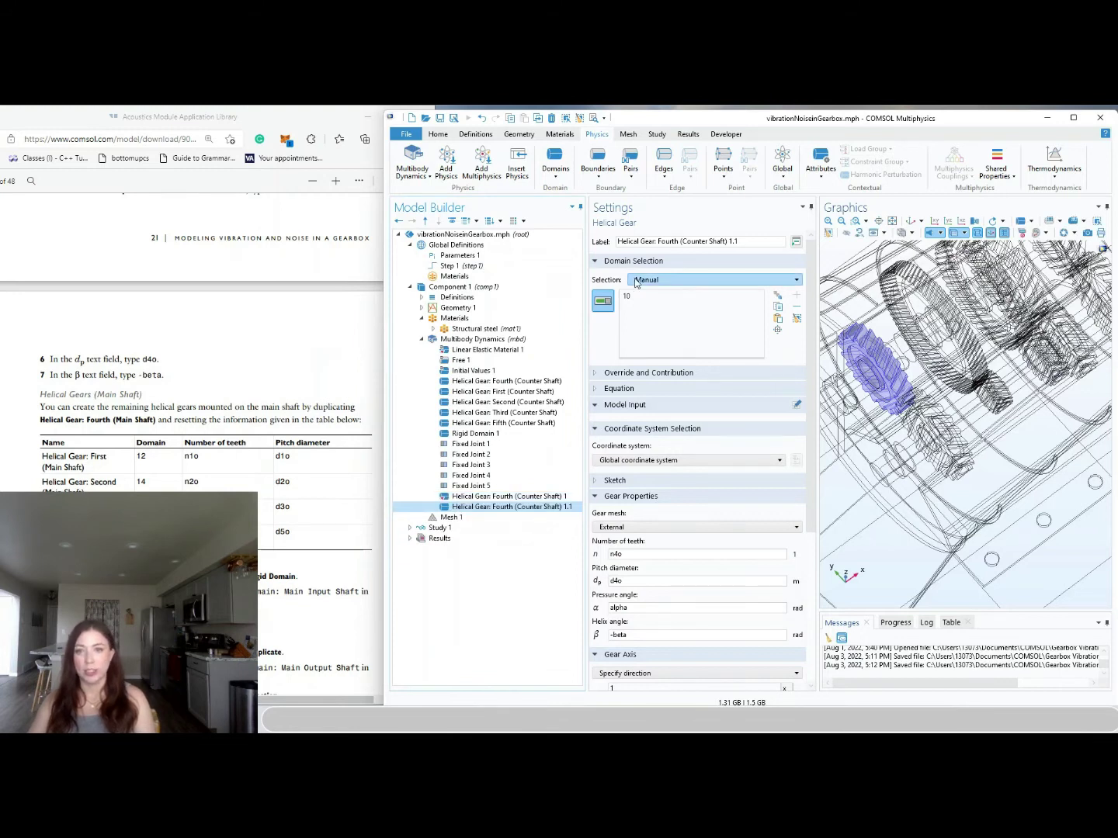
{"action": "left_click", "coordinate": [671, 241]}
{"action": "key", "text": "BackSpace"}
{"action": "key", "text": "BackSpace"}
{"action": "key", "text": "BackSpace"}
{"action": "key", "text": "Delete"}
{"action": "key", "text": "Delete"}
{"action": "type", "text": "irst"}
{"action": "key", "text": "End"}
{"action": "key", "text": "BackSpace"}
{"action": "key", "text": "BackSpace"}
{"action": "key", "text": "BackSpace"}
{"action": "key", "text": "BackSpace"}
{"action": "left_click", "coordinate": [704, 241]}
{"action": "key", "text": "BackSpace"}
{"action": "key", "text": "BackSpace"}
{"action": "key", "text": "BackSpace"}
{"action": "key", "text": "BackSpace"}
{"action": "key", "text": "BackSpace"}
{"action": "key", "text": "BackSpace"}
{"action": "key", "text": "BackSpace"}
{"action": "key", "text": "BackSpace"}
{"action": "key", "text": "BackSpace"}
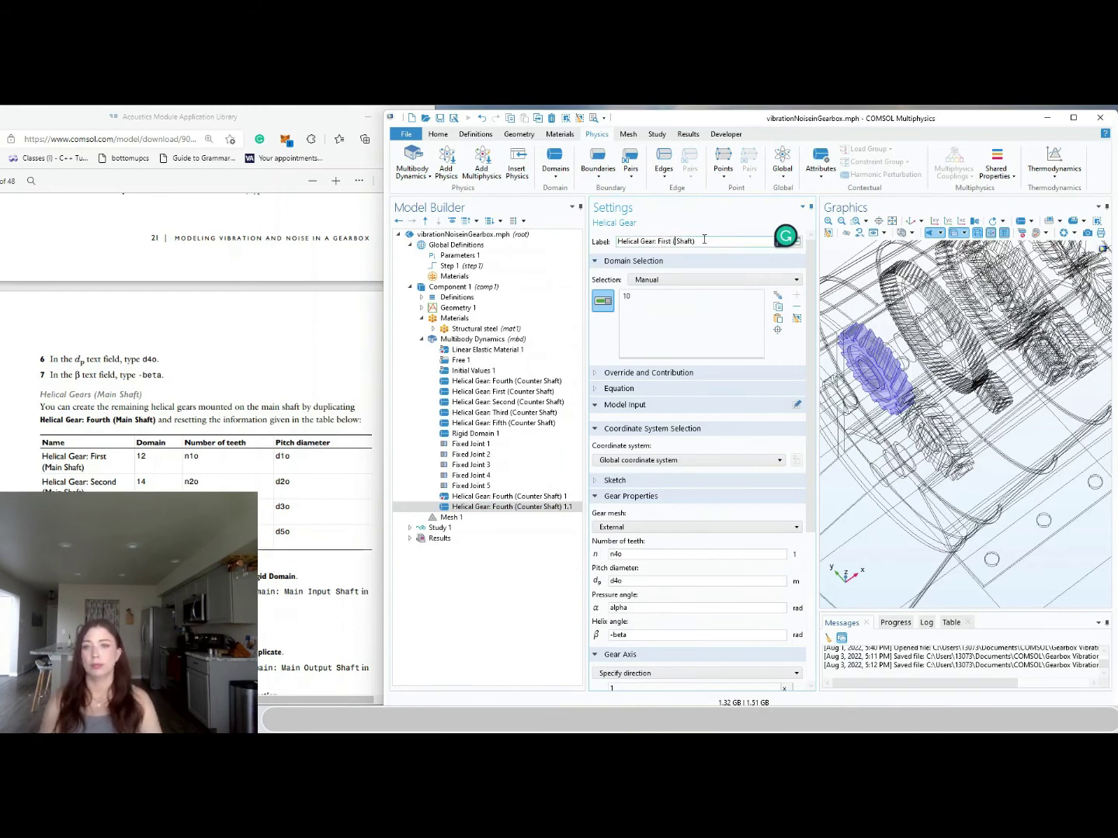
{"action": "type", "text": "(Main"}
{"action": "key", "text": "Return"}
Relabel the domain 10 gear as Helical Gear: Fourth (Main Shaft)
{"action": "key", "text": "End"}
{"action": "key", "text": "BackSpace"}
{"action": "key", "text": "BackSpace"}
Assign domain 12 to Helical Gear: First (Main Shaft) and set its number of teeth to n1o and pitch diameter to d1o
{"action": "left_click", "coordinate": [497, 506]}
{"action": "left_click", "coordinate": [965, 336]}
{"action": "left_click", "coordinate": [641, 554]}
{"action": "key", "text": "Tab"}
{"action": "key", "text": "Left"}
{"action": "key", "text": "BackSpace"}
{"action": "type", "text": "1"}
Duplicate Helical Gear: First (Main Shaft) and label the copy Helical Gear: Second (Main Shaft)
{"action": "right_click", "coordinate": [497, 510]}
{"action": "left_click", "coordinate": [464, 392]}
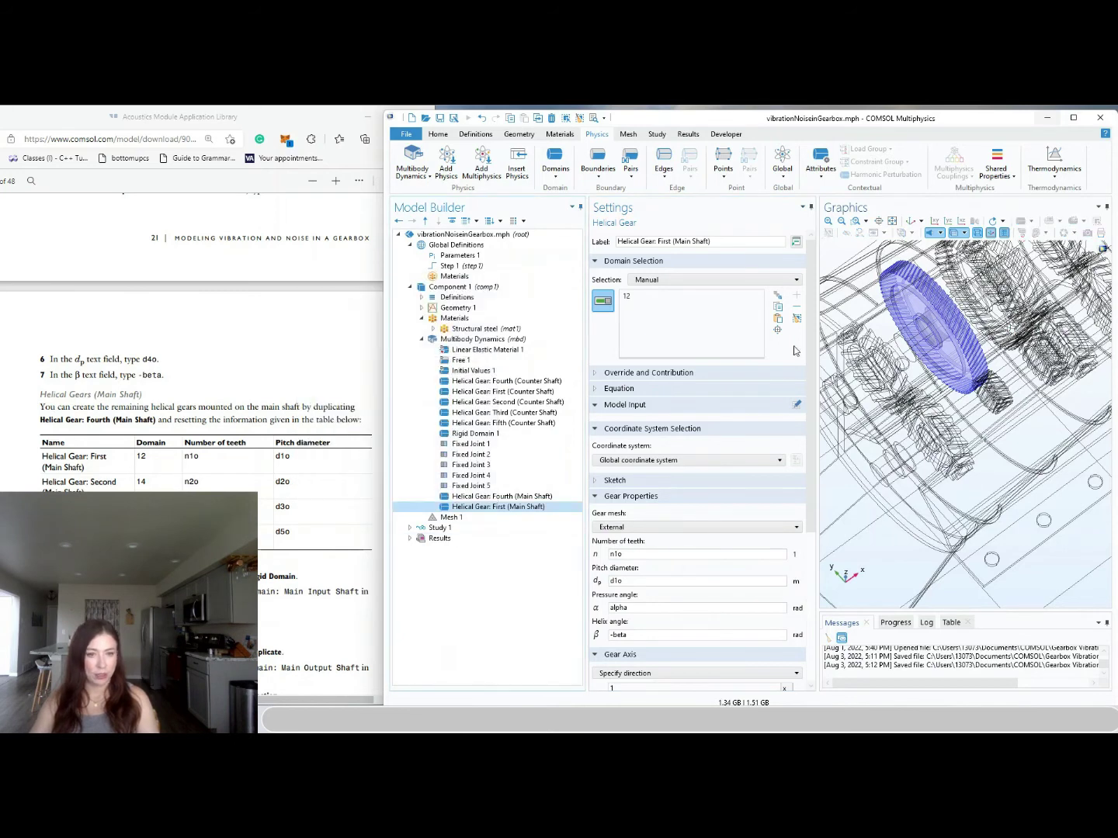
{"action": "double_click", "coordinate": [665, 241]}
{"action": "type", "text": "Second"}
{"action": "left_click", "coordinate": [736, 242]}
{"action": "key", "text": "BackSpace"}
{"action": "key", "text": "BackSpace"}
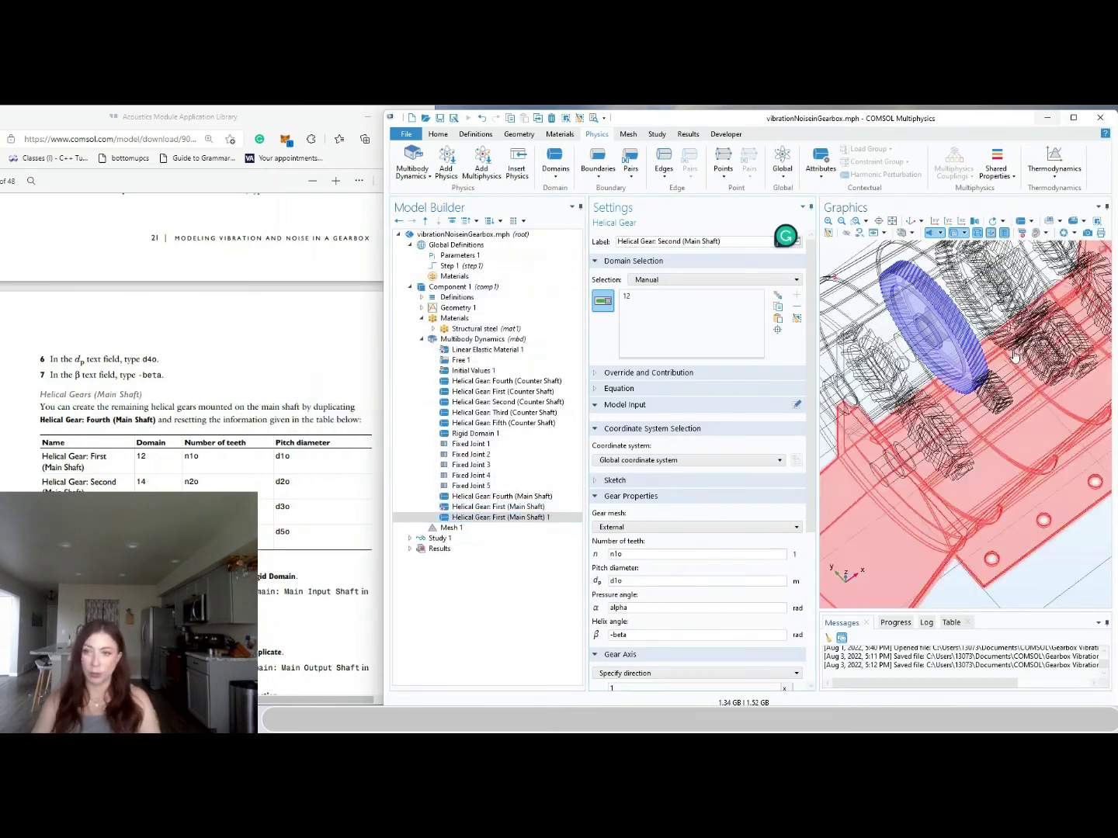
Assign domain 14 to the second main shaft gear and set its number of teeth to n2o and pitch diameter to d2o
{"action": "left_click", "coordinate": [979, 293]}
{"action": "left_click", "coordinate": [619, 554]}
{"action": "key", "text": "BackSpace"}
{"action": "type", "text": "2"}
{"action": "left_click", "coordinate": [626, 580]}
{"action": "key", "text": "Left"}
{"action": "key", "text": "BackSpace"}
{"action": "type", "text": "2"}
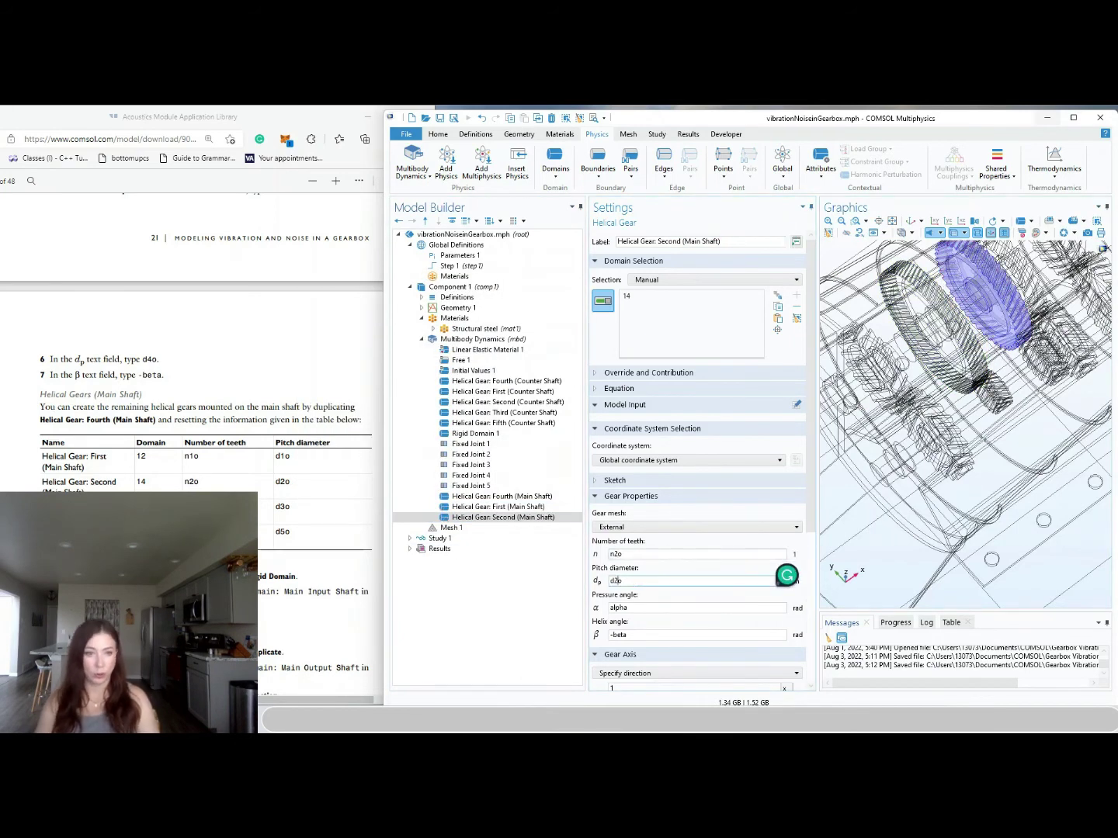
Duplicate Helical Gear: Second (Main Shaft), move the copy to domain 16 and label it Helical Gear: Third (Main Shaft)
{"action": "right_click", "coordinate": [497, 517]}
{"action": "left_click", "coordinate": [464, 393]}
{"action": "left_click", "coordinate": [981, 295]}
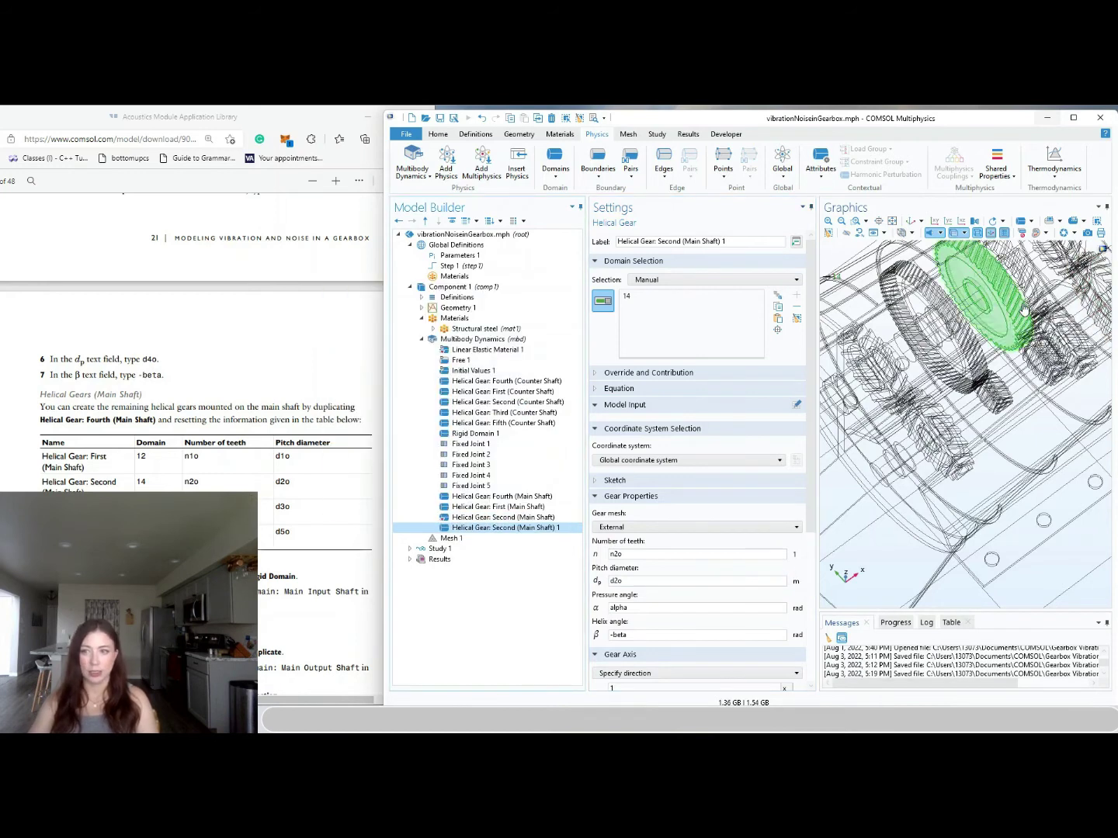
{"action": "left_click", "coordinate": [1013, 291]}
{"action": "double_click", "coordinate": [652, 241]}
{"action": "type", "text": "Third"}
{"action": "left_click", "coordinate": [725, 241]}
{"action": "key", "text": "BackSpace"}
{"action": "key", "text": "BackSpace"}
Set the third main shaft gear's number of teeth to n3o and pitch diameter to d3o
{"action": "left_click", "coordinate": [719, 554]}
{"action": "key", "text": "Left"}
{"action": "key", "text": "BackSpace"}
{"action": "type", "text": "3"}
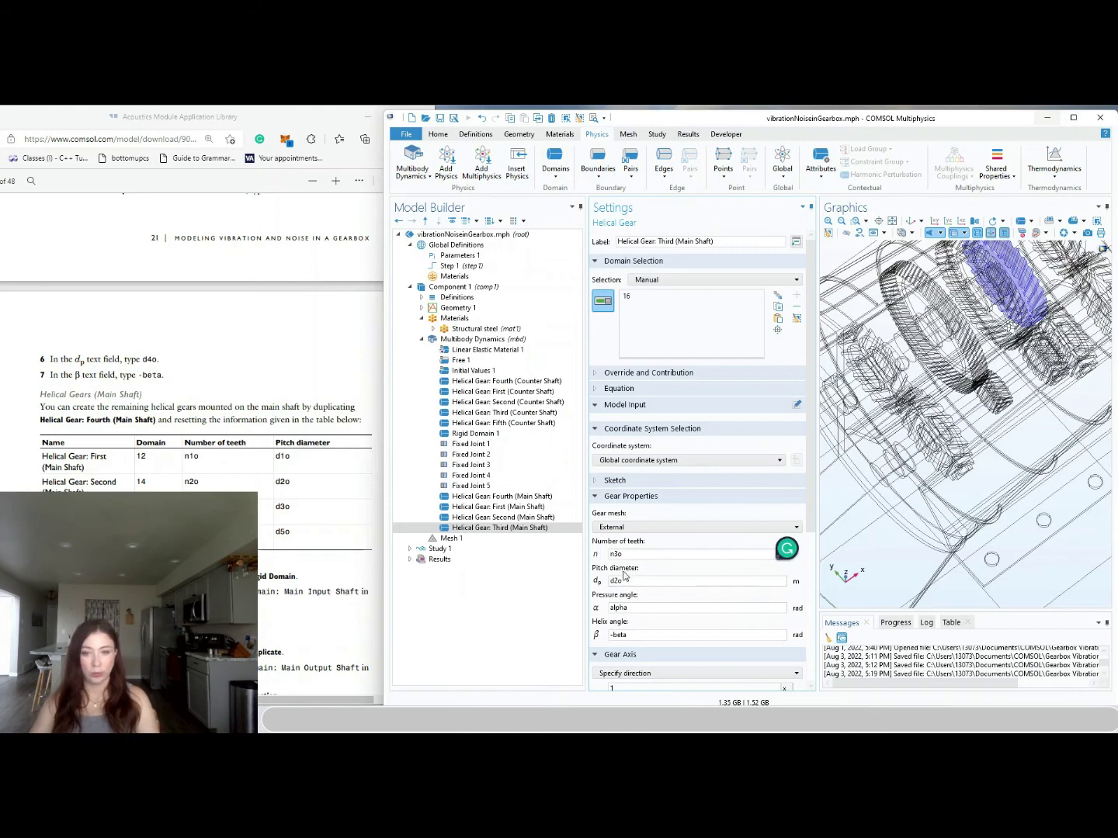
{"action": "left_click", "coordinate": [619, 581]}
{"action": "key", "text": "BackSpace"}
{"action": "type", "text": "3"}
Duplicate Helical Gear: Third (Main Shaft) and label the copy Helical Gear: Fifth (Main Shaft)
{"action": "right_click", "coordinate": [506, 527]}
{"action": "left_click", "coordinate": [446, 416]}
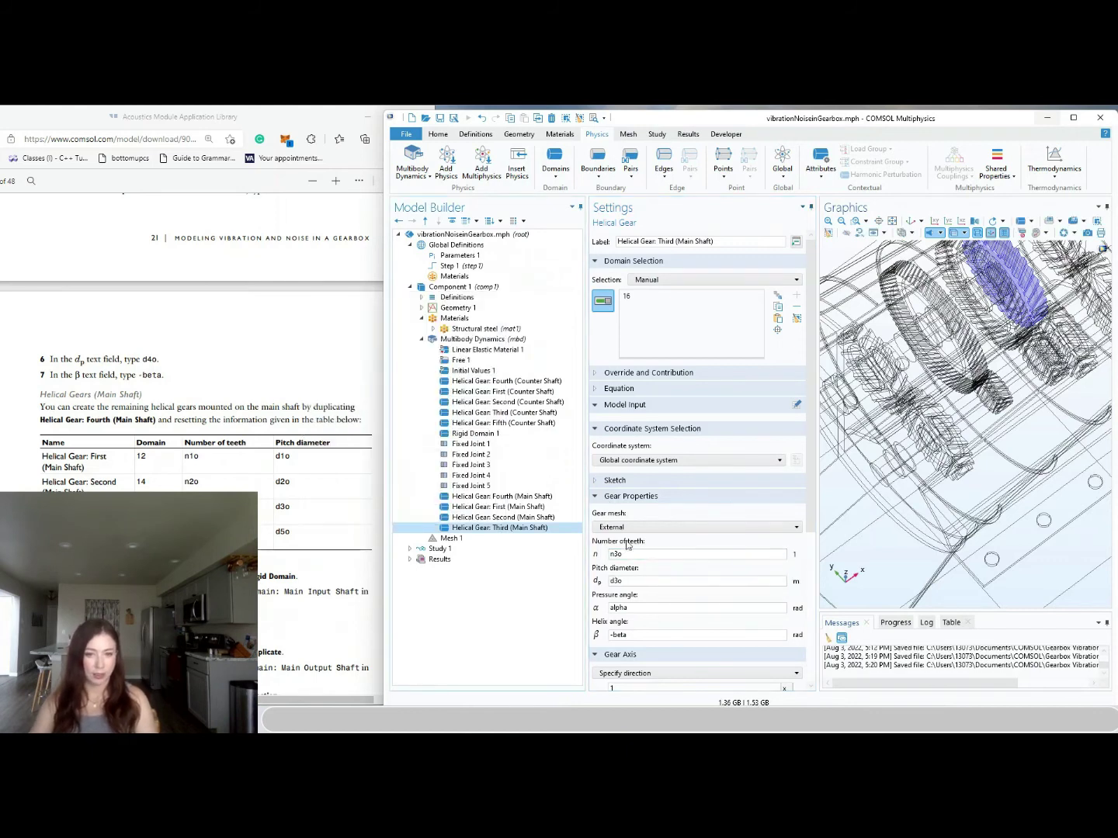
{"action": "left_click", "coordinate": [674, 241]}
{"action": "key", "text": "BackSpace"}
{"action": "key", "text": "BackSpace"}
{"action": "key", "text": "BackSpace"}
{"action": "key", "text": "BackSpace"}
{"action": "key", "text": "BackSpace"}
{"action": "type", "text": "Fifth"}
{"action": "left_click", "coordinate": [731, 240]}
{"action": "key", "text": "BackSpace"}
{"action": "key", "text": "BackSpace"}
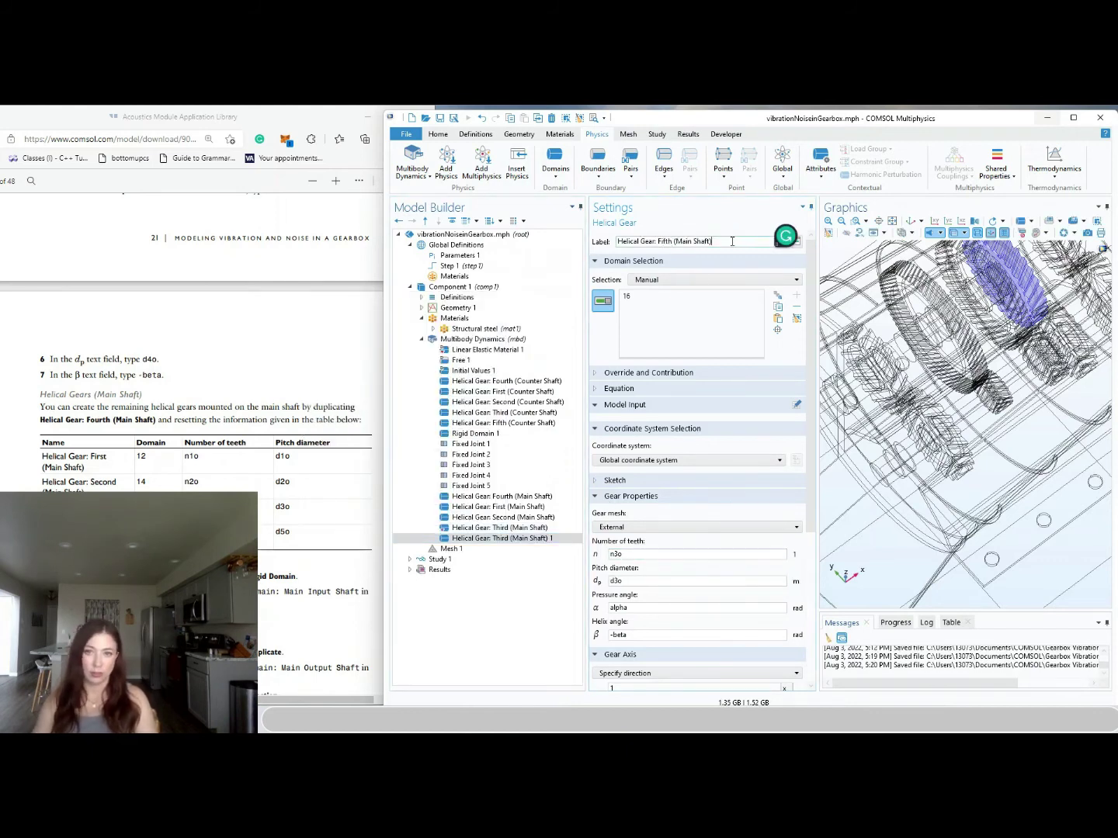
Assign domain 18 to the fifth main shaft gear and set its number of teeth to n5o and pitch diameter to d5o
{"action": "left_click", "coordinate": [1040, 282]}
{"action": "left_click", "coordinate": [1069, 251]}
{"action": "left_click", "coordinate": [629, 553]}
{"action": "key", "text": "Left"}
{"action": "key", "text": "BackSpace"}
{"action": "type", "text": "5"}
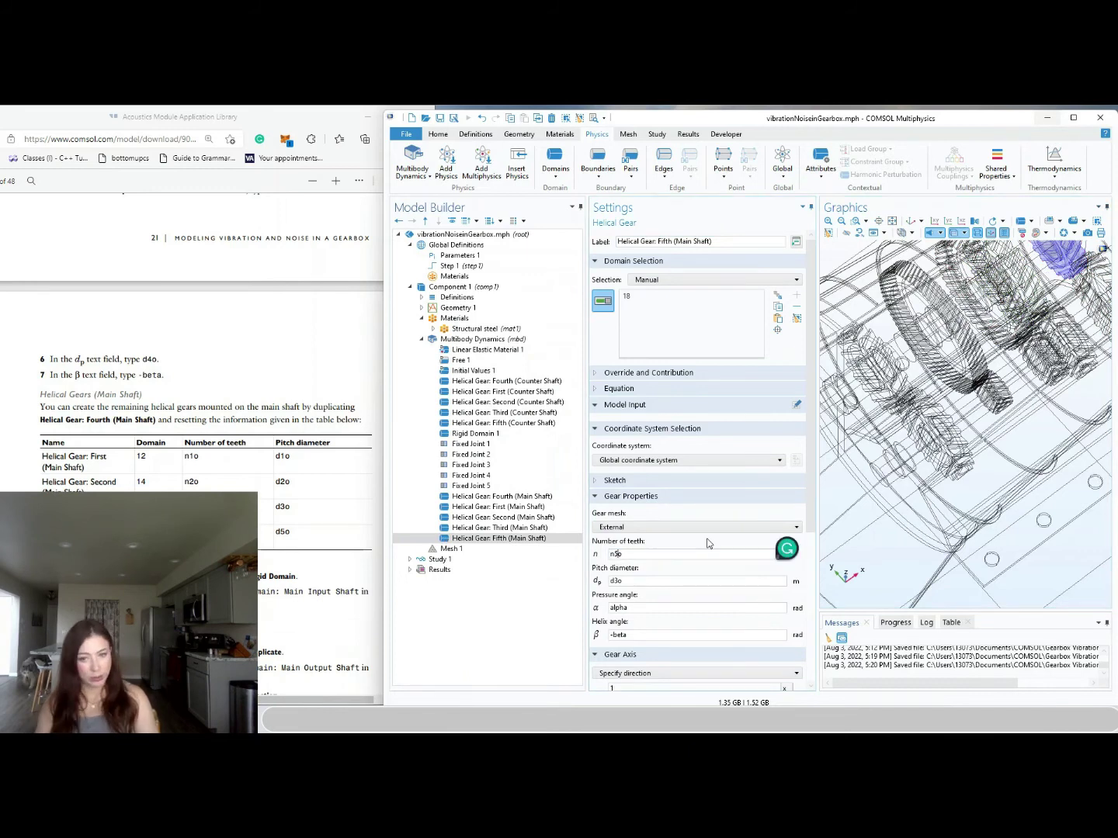
{"action": "left_click", "coordinate": [618, 580]}
{"action": "key", "text": "BackSpace"}
{"action": "type", "text": "5"}
Add a rigid domain labelled Rigid Domain: Main Input Shaft and assign only domain 1 to it
{"action": "scroll", "coordinate": [334, 435], "scroll_direction": "down", "scroll_amount": 4}
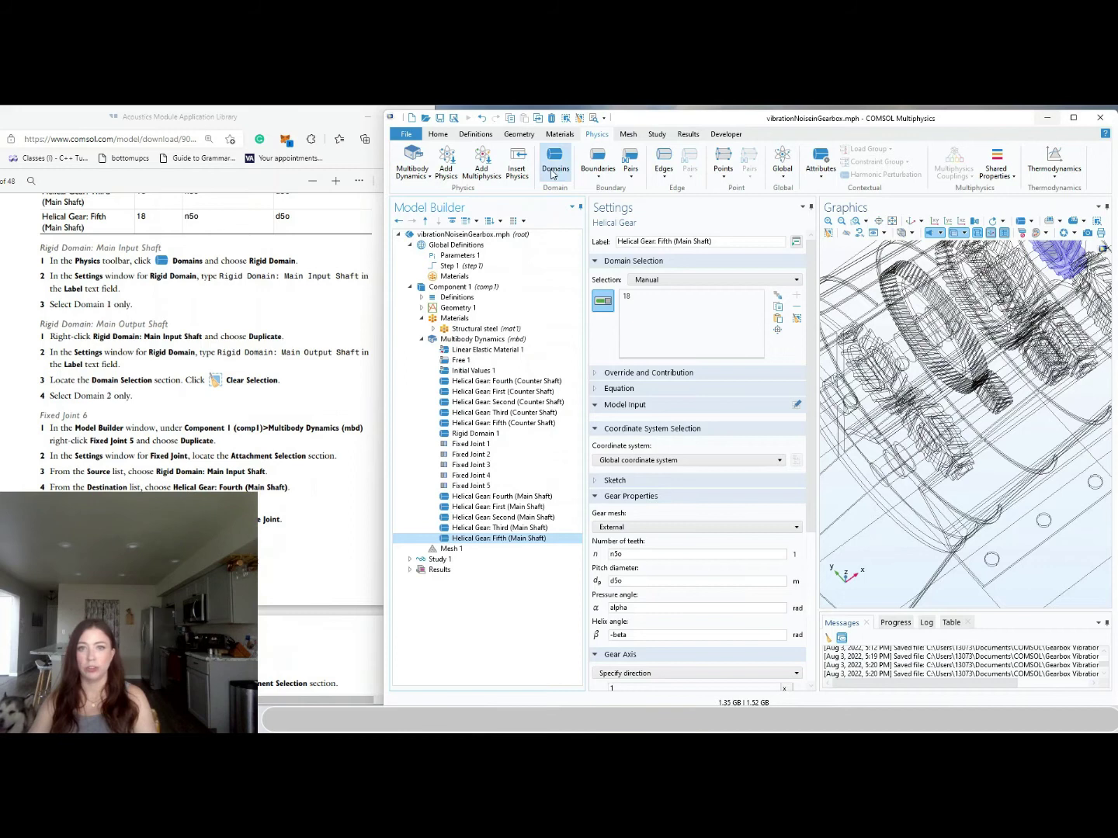
{"action": "left_click", "coordinate": [557, 172]}
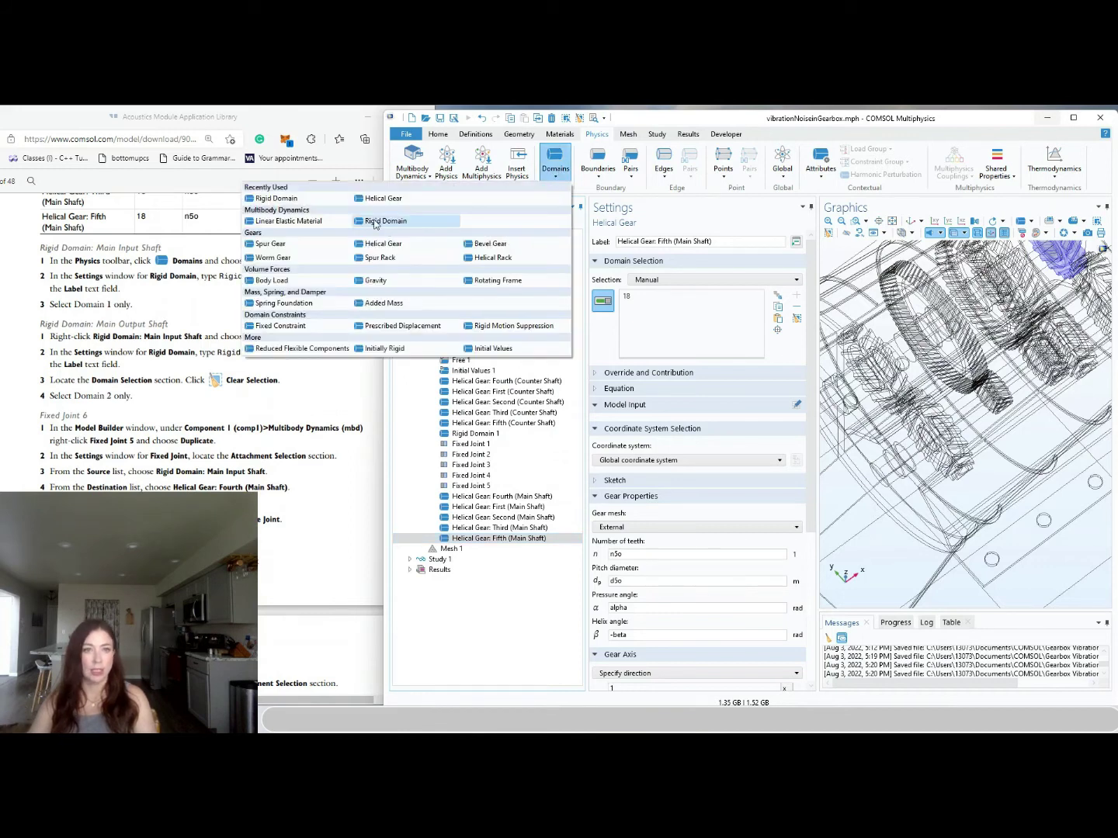
{"action": "left_click", "coordinate": [322, 200]}
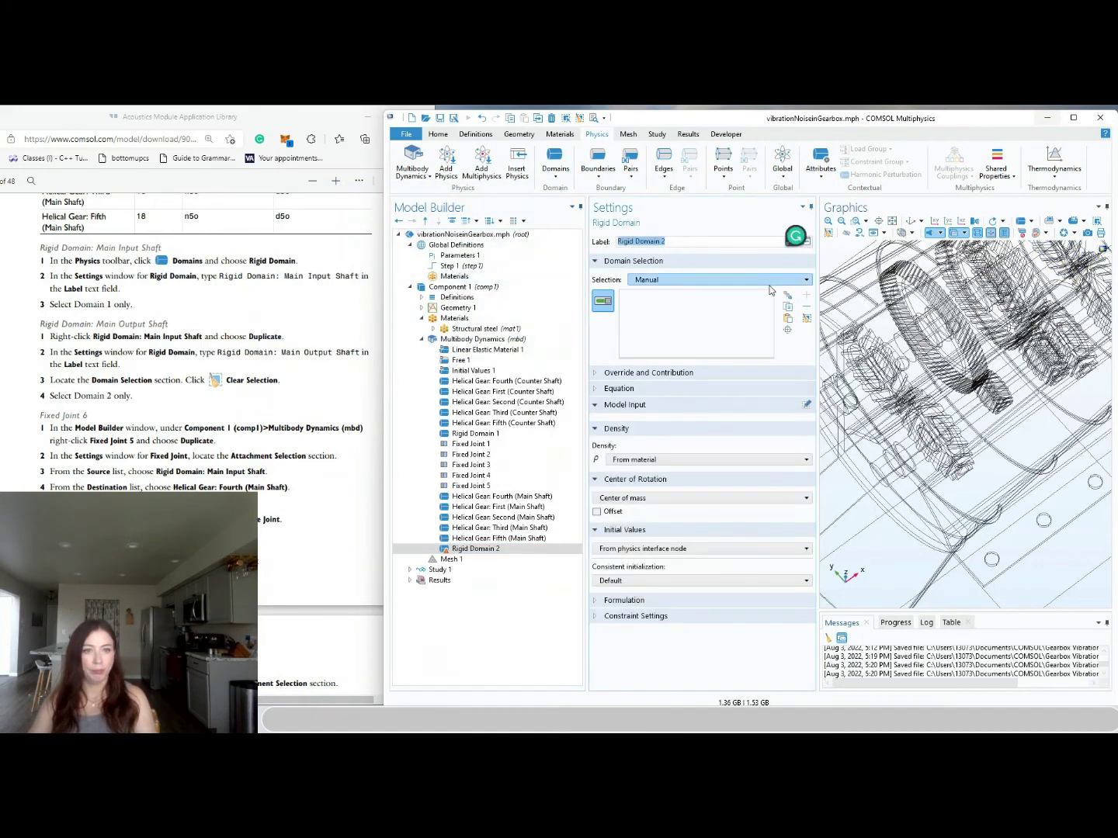
{"action": "left_click", "coordinate": [684, 242]}
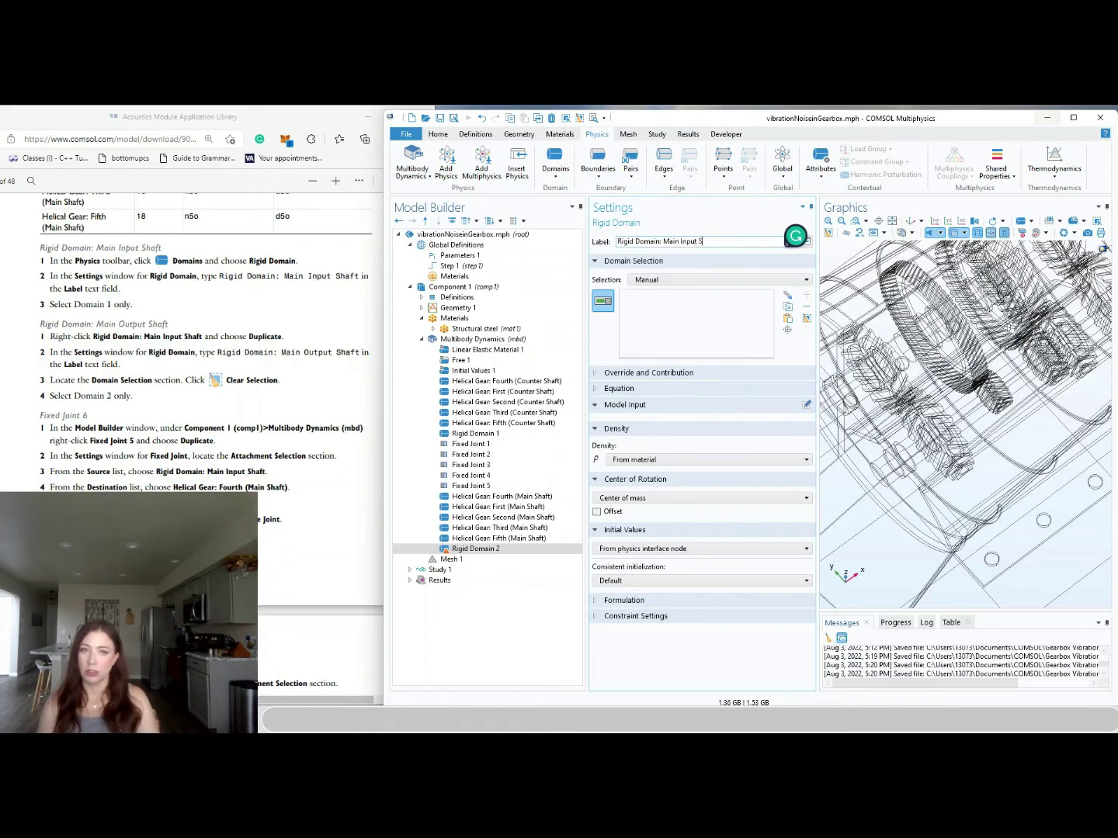
{"action": "type", "text": "t"}
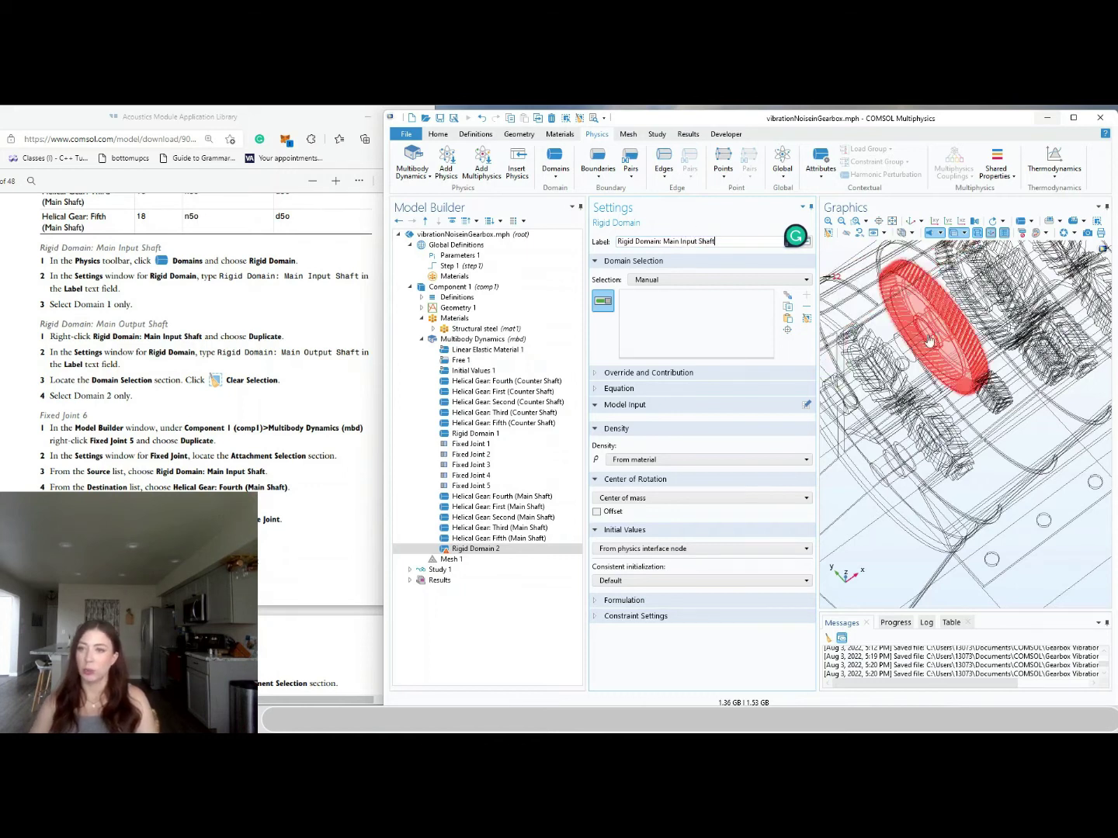
{"action": "left_click", "coordinate": [907, 351]}
{"action": "left_click", "coordinate": [908, 352]}
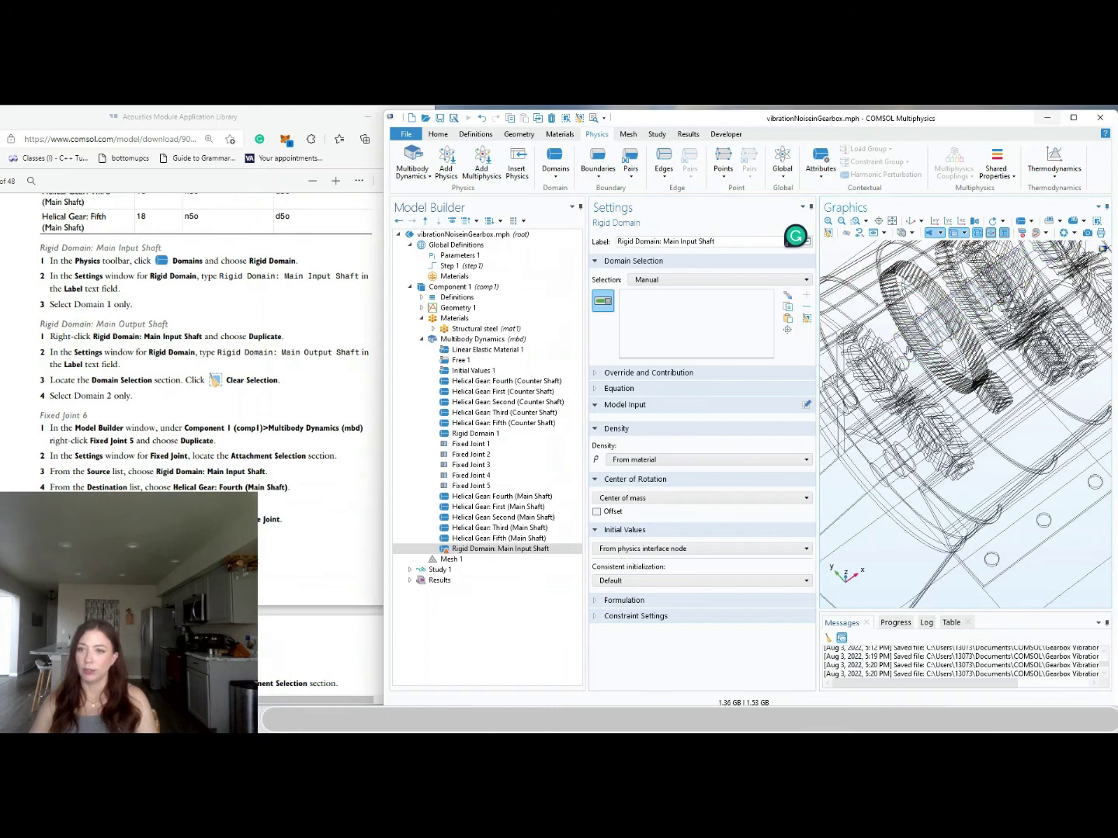
{"action": "left_click", "coordinate": [857, 382]}
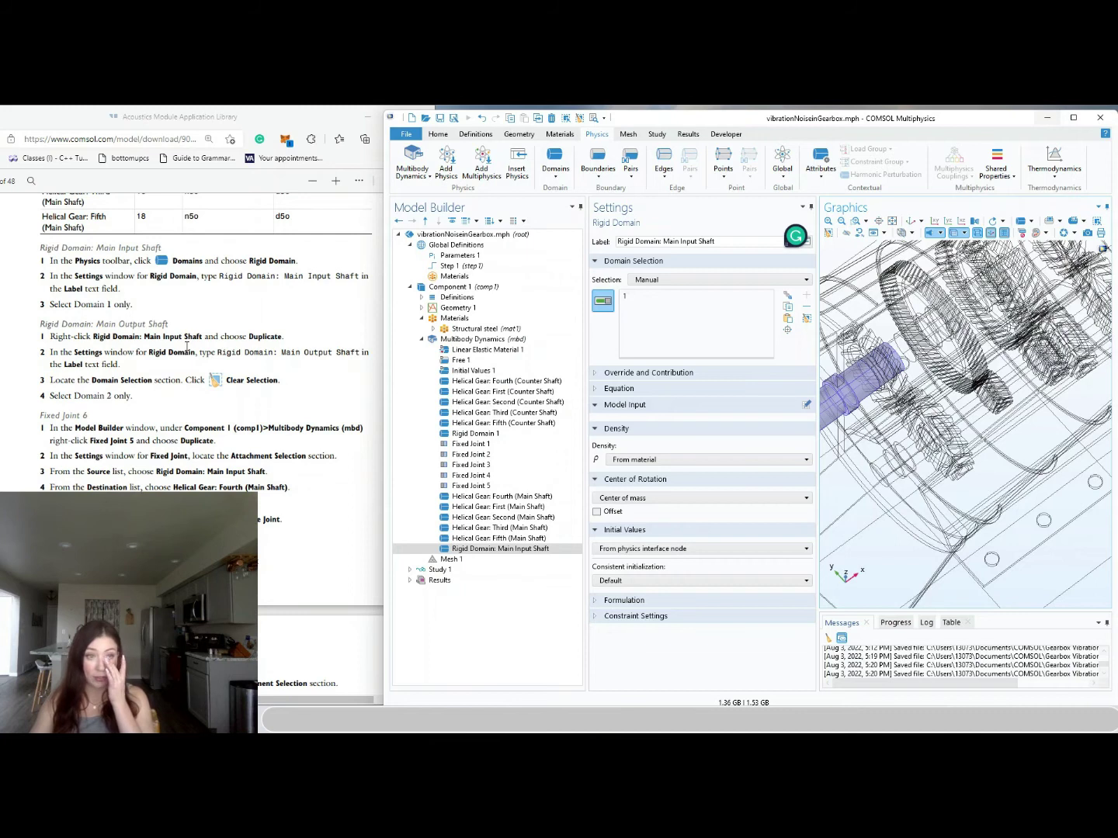
Duplicate the Rigid Domain: Main Input Shaft node and relabel the copy Rigid Domain: Main Output Shaft
{"action": "left_click", "coordinate": [484, 551]}
{"action": "right_click", "coordinate": [482, 551]}
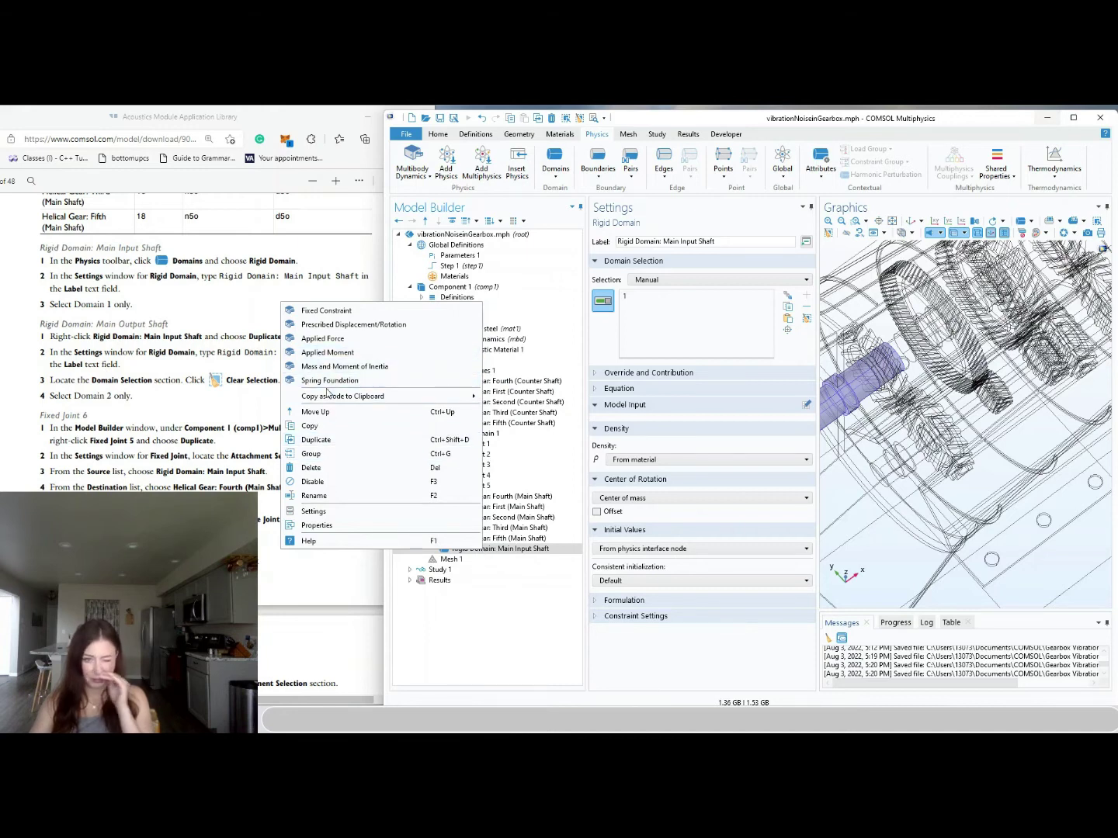
{"action": "left_click", "coordinate": [318, 439]}
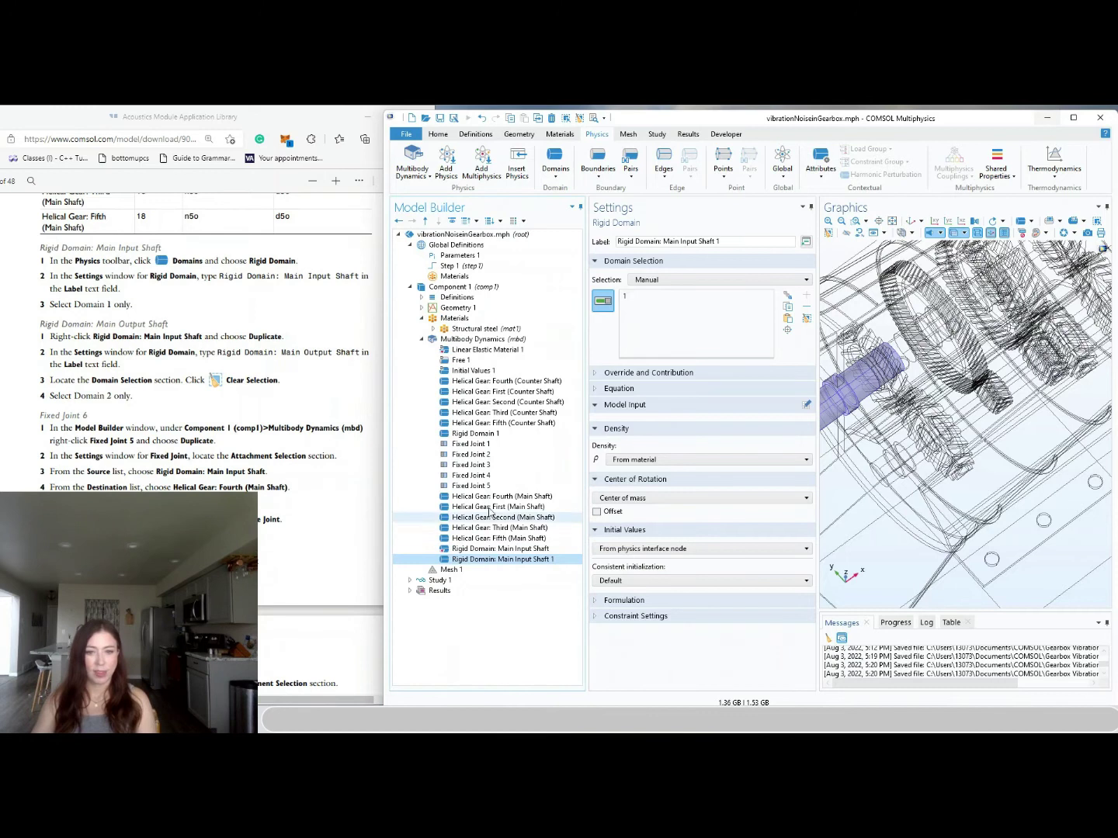
{"action": "left_click_drag", "start_coordinate": [685, 241], "coordinate": [688, 242]}
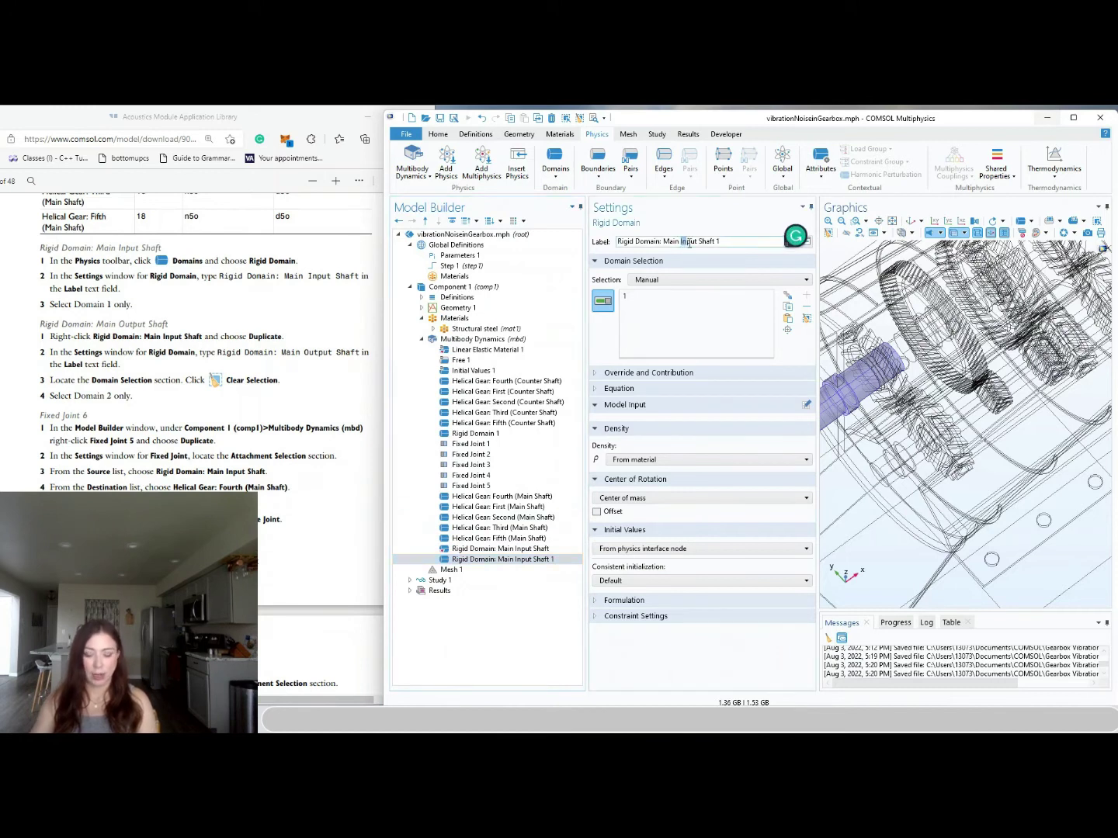
{"action": "type", "text": "Output"}
{"action": "key", "text": "BackSpace"}
{"action": "key", "text": "BackSpace"}
{"action": "key", "text": "BackSpace"}
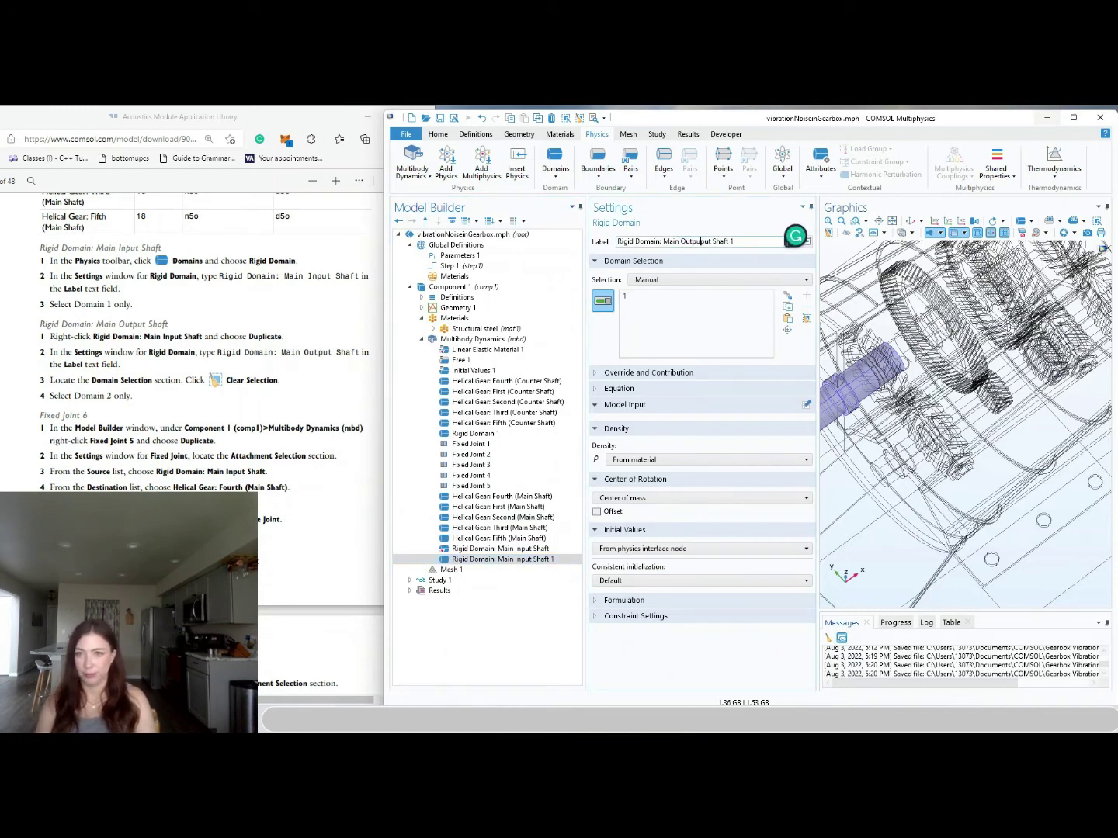
{"action": "left_click", "coordinate": [740, 241]}
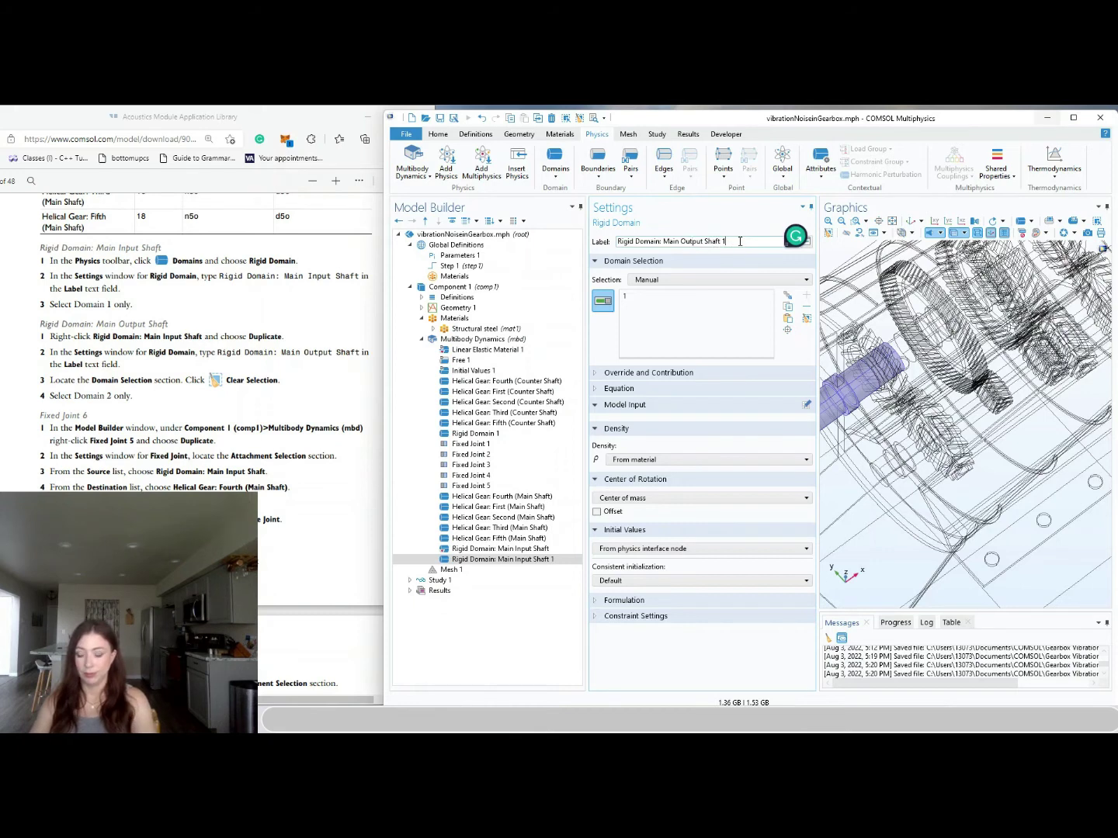
Replace domain 1 with domain 2, the output shaft, in the Main Output Shaft rigid domain's selection
{"action": "left_click", "coordinate": [630, 296]}
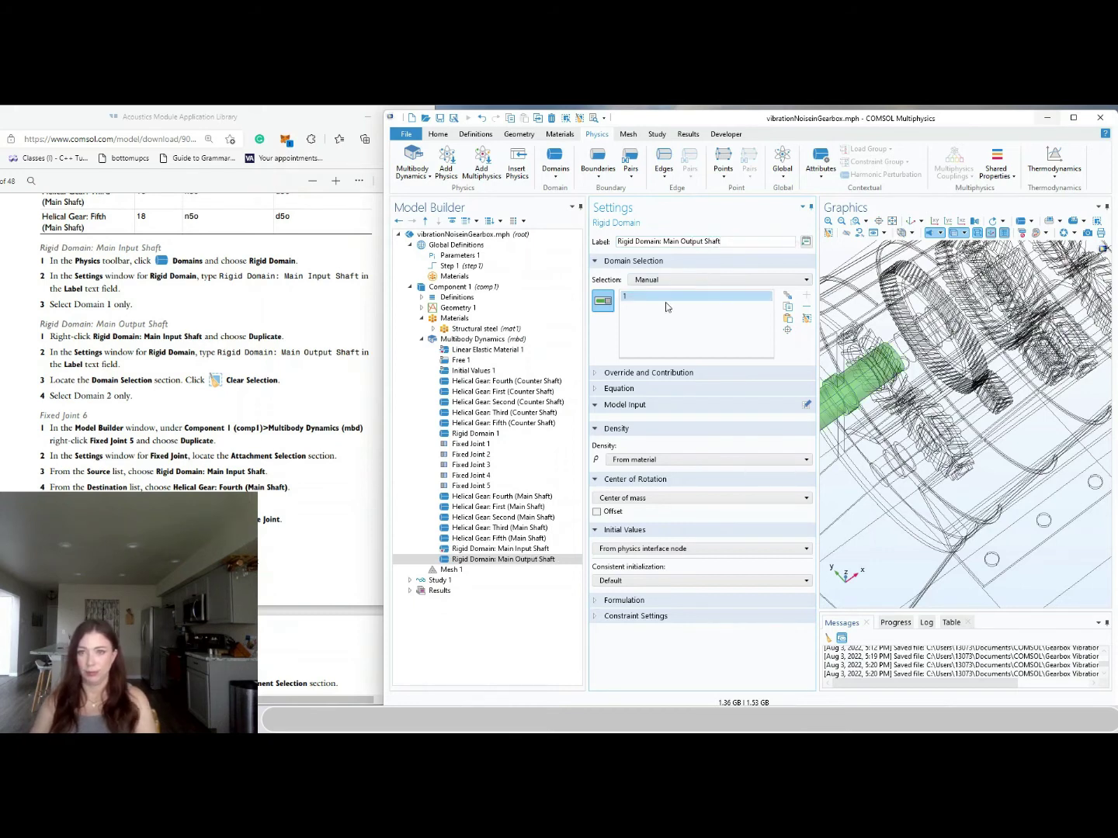
{"action": "left_click", "coordinate": [914, 359]}
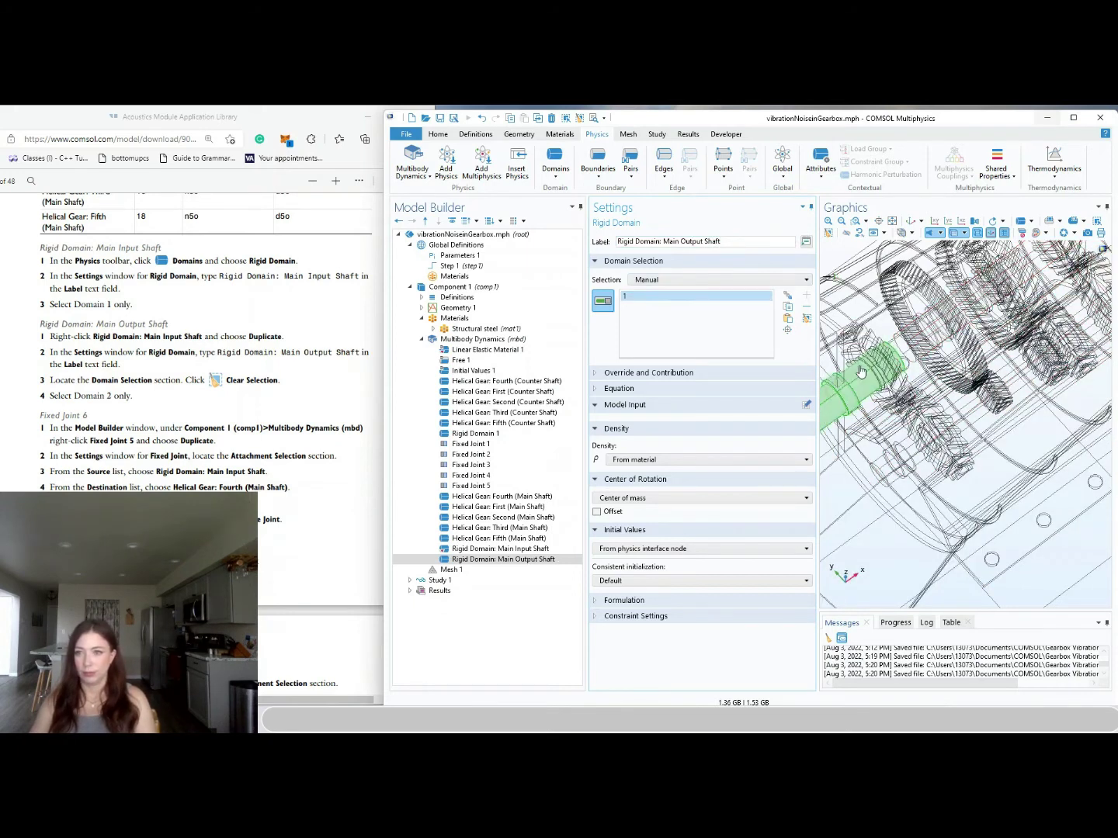
{"action": "left_click", "coordinate": [911, 347]}
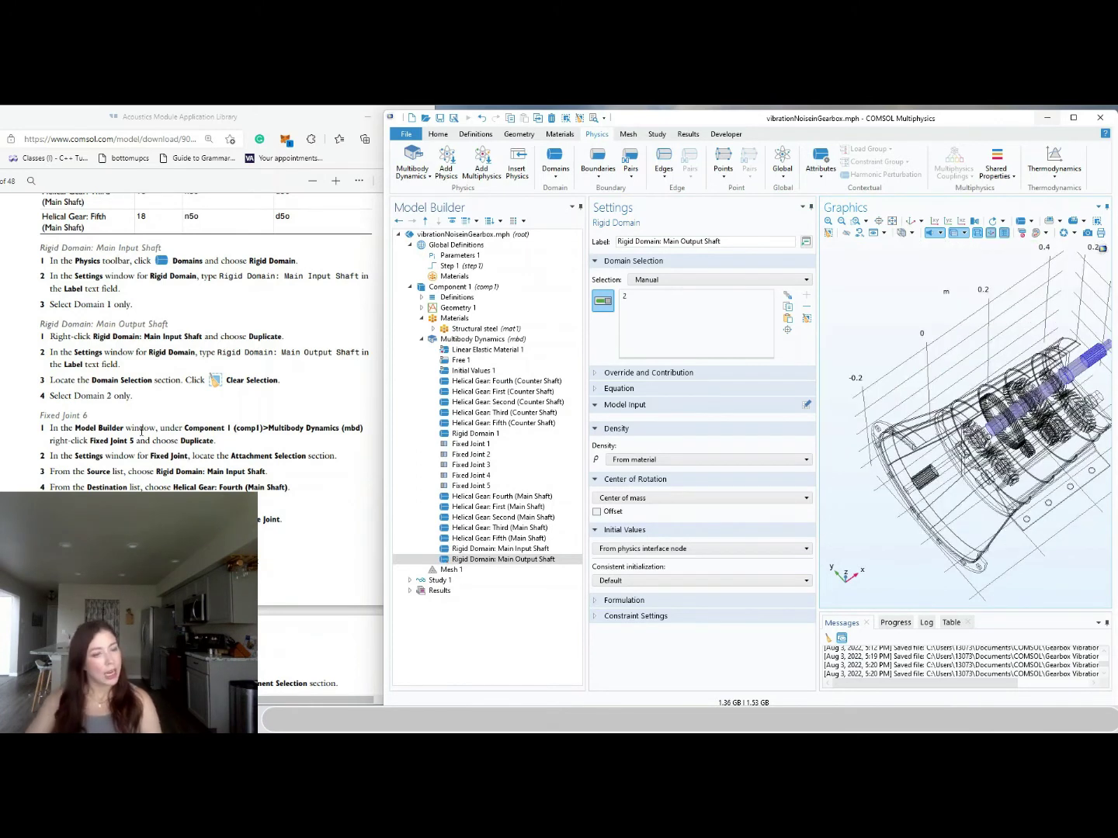
Duplicate Fixed Joint 5 under Multibody Dynamics
{"action": "scroll", "coordinate": [161, 465], "scroll_direction": "up", "scroll_amount": 3, "text": "ctrl"}
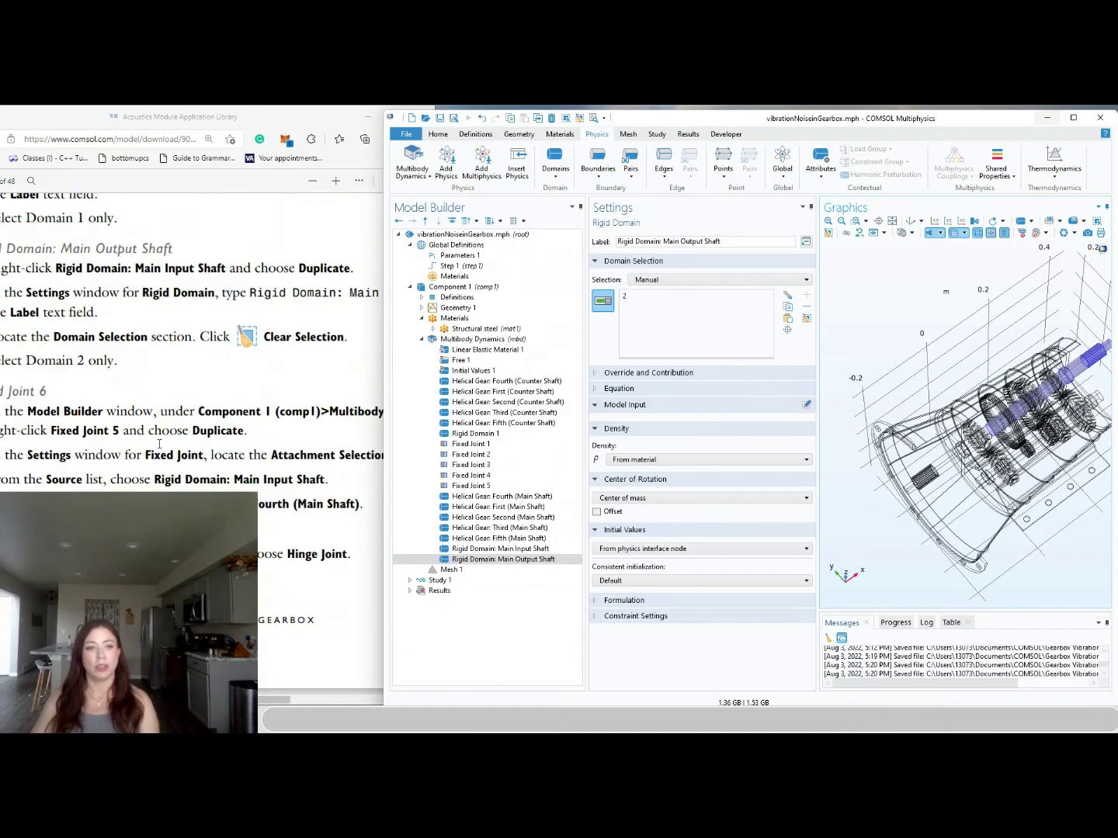
{"action": "scroll", "coordinate": [159, 441], "scroll_direction": "down", "scroll_amount": 4, "text": "ctrl"}
{"action": "scroll", "coordinate": [107, 401], "scroll_direction": "up", "scroll_amount": 2, "text": "ctrl"}
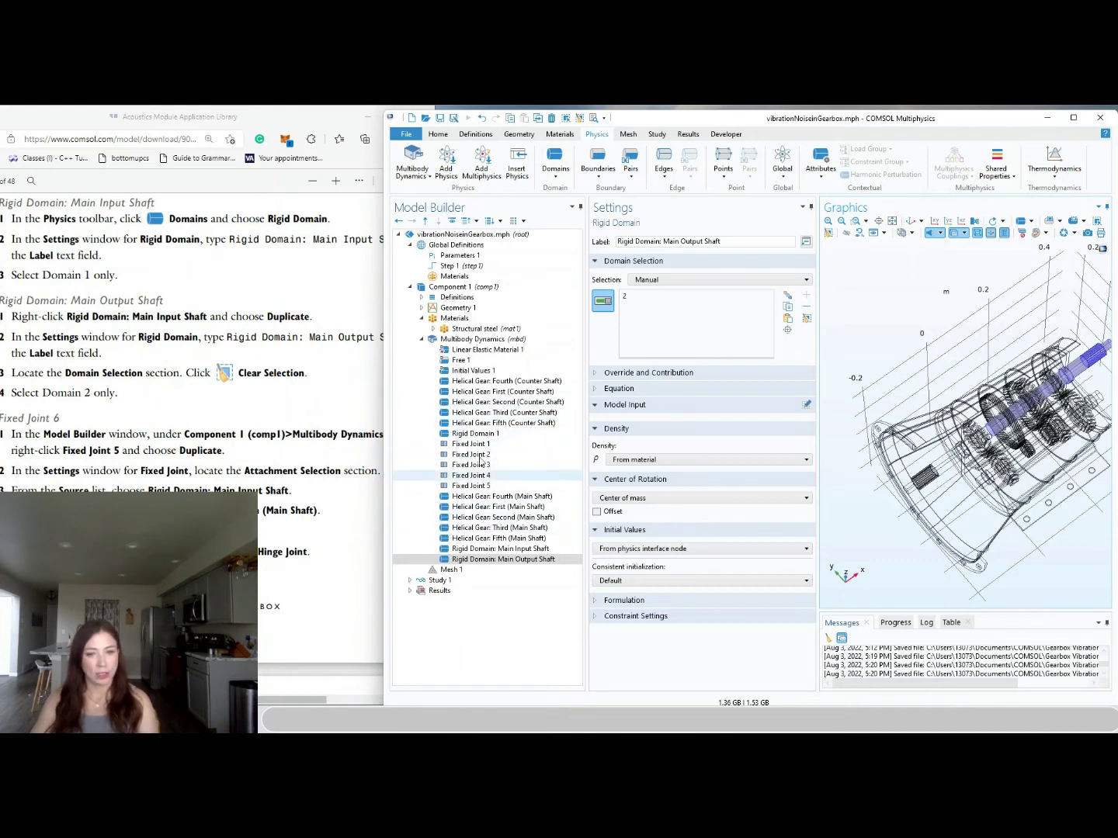
{"action": "left_click", "coordinate": [480, 486]}
{"action": "right_click", "coordinate": [482, 487]}
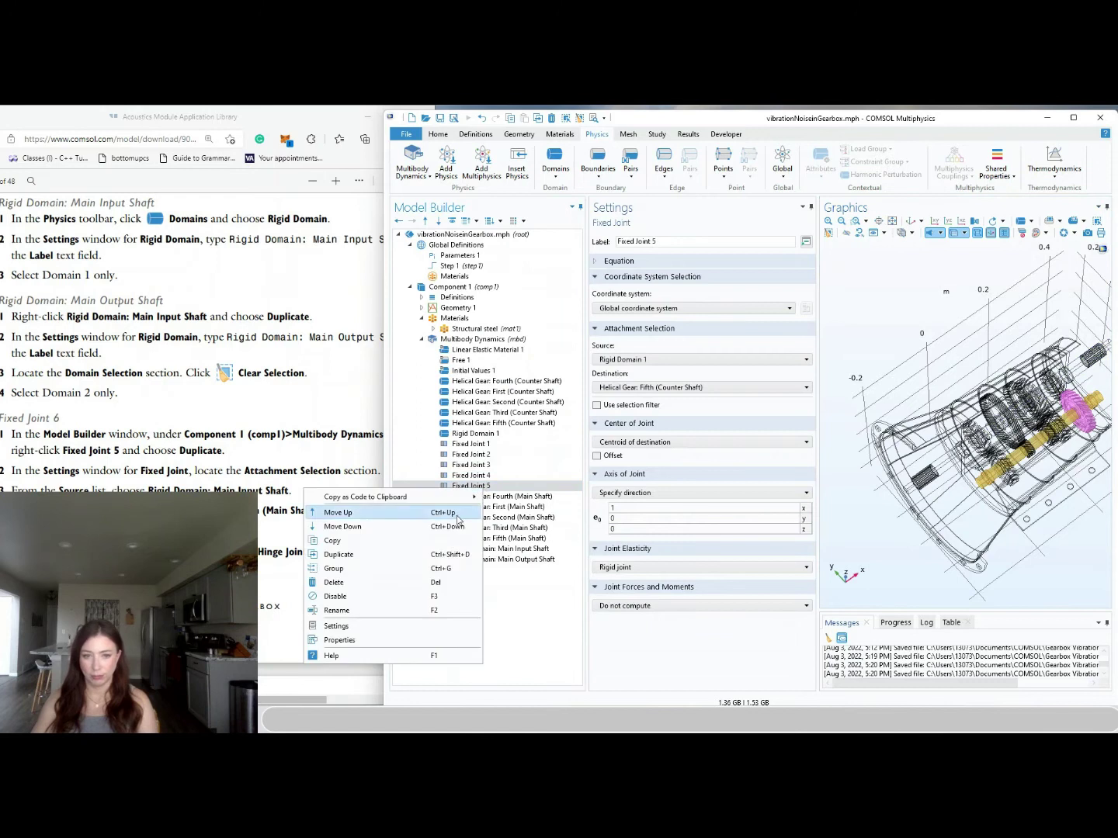
{"action": "left_click", "coordinate": [371, 555]}
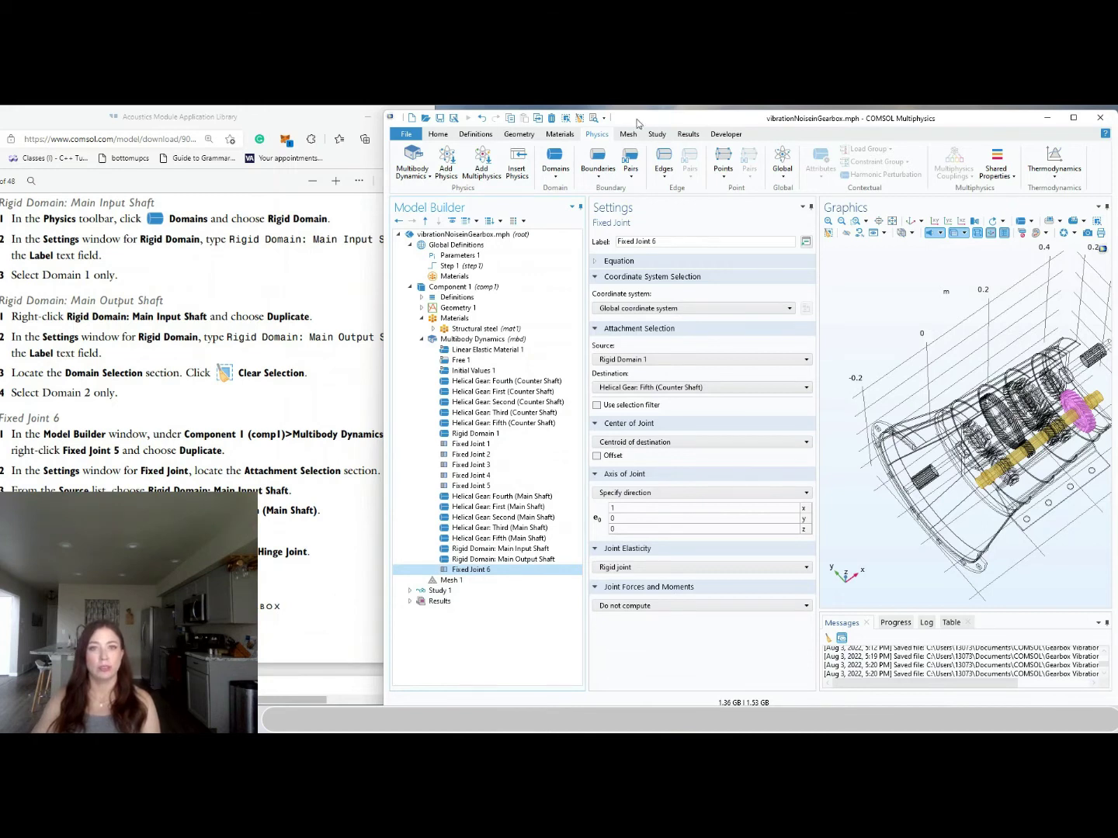
Set the duplicated fixed joint's source to Rigid Domain: Main Input Shaft and its destination to Helical Gear: Fourth (Main Shaft)
{"action": "left_click_drag", "start_coordinate": [637, 120], "coordinate": [656, 114]}
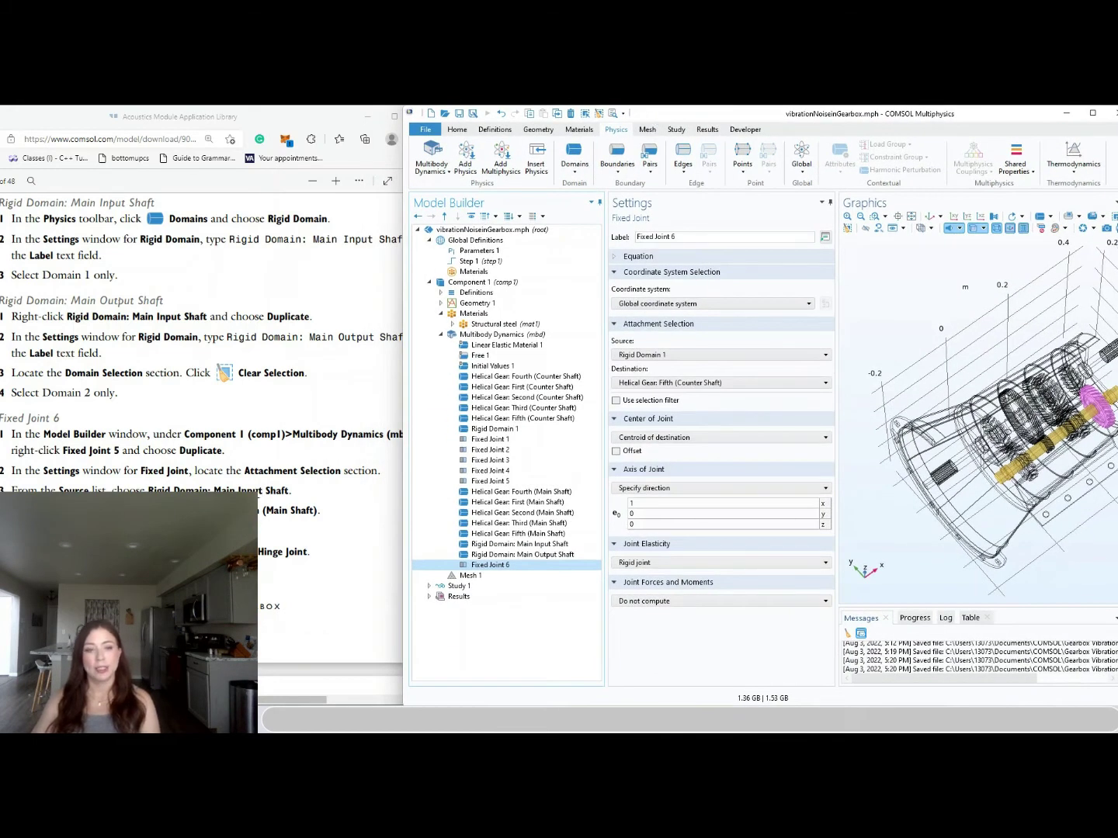
{"action": "scroll", "coordinate": [288, 518], "scroll_direction": "down", "scroll_amount": 2}
{"action": "left_click", "coordinate": [289, 519]}
{"action": "left_click_drag", "start_coordinate": [432, 410], "coordinate": [432, 411]}
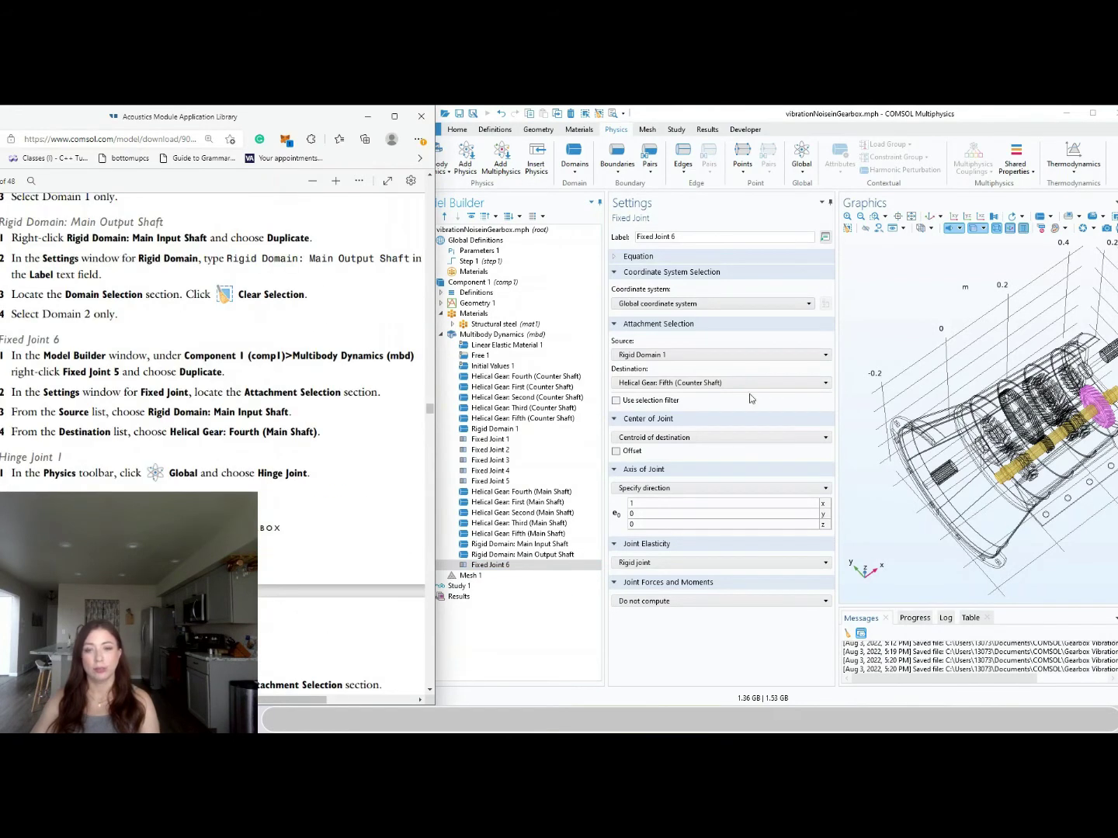
{"action": "left_click", "coordinate": [675, 356]}
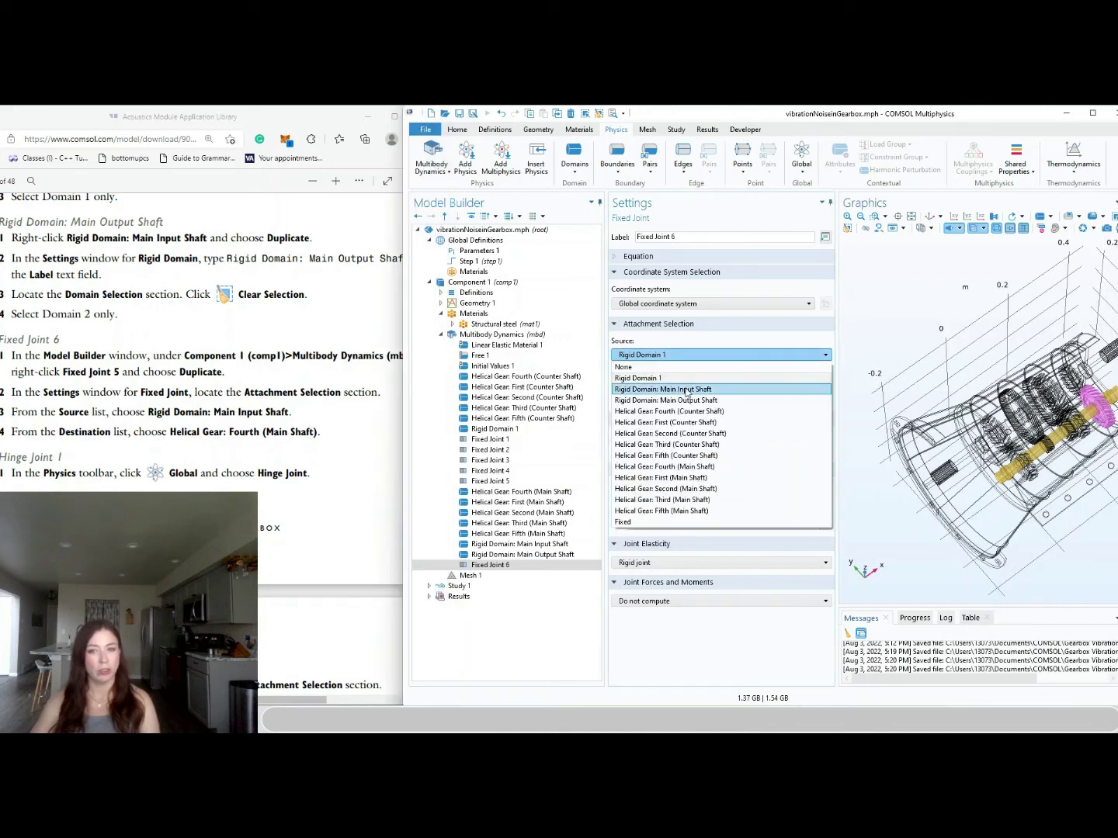
{"action": "left_click", "coordinate": [686, 390]}
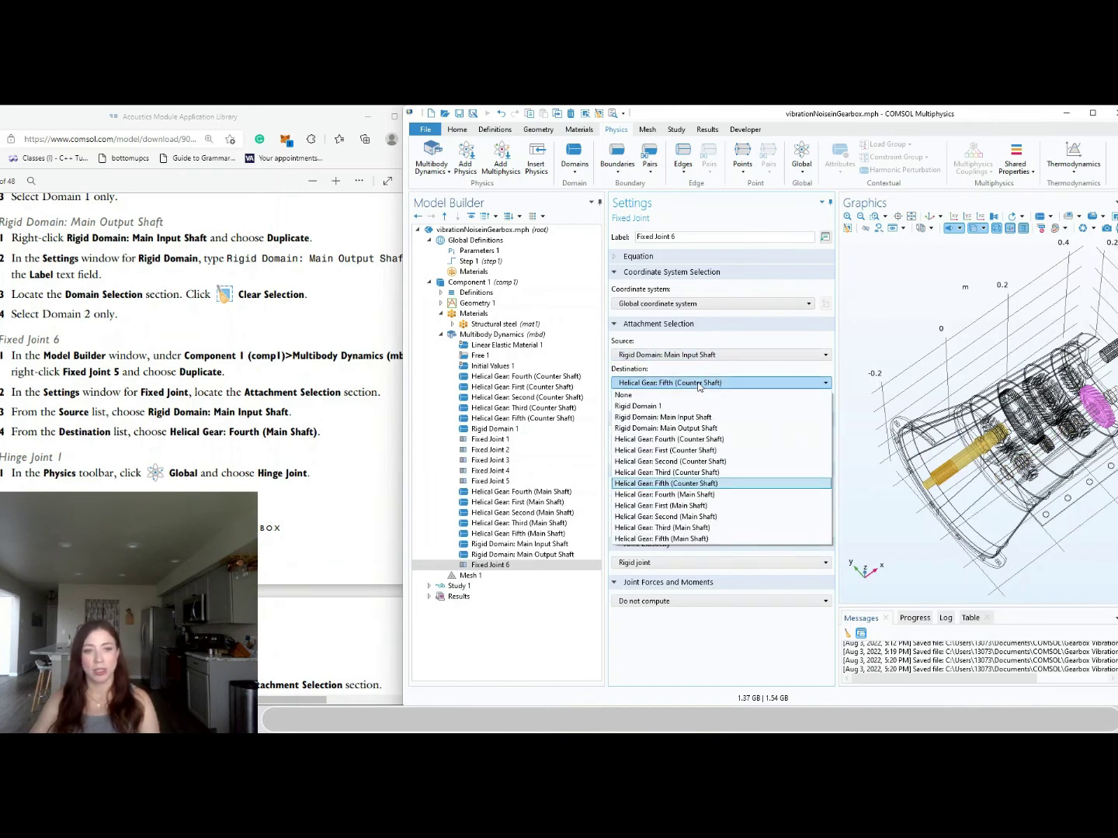
{"action": "left_click", "coordinate": [696, 497]}
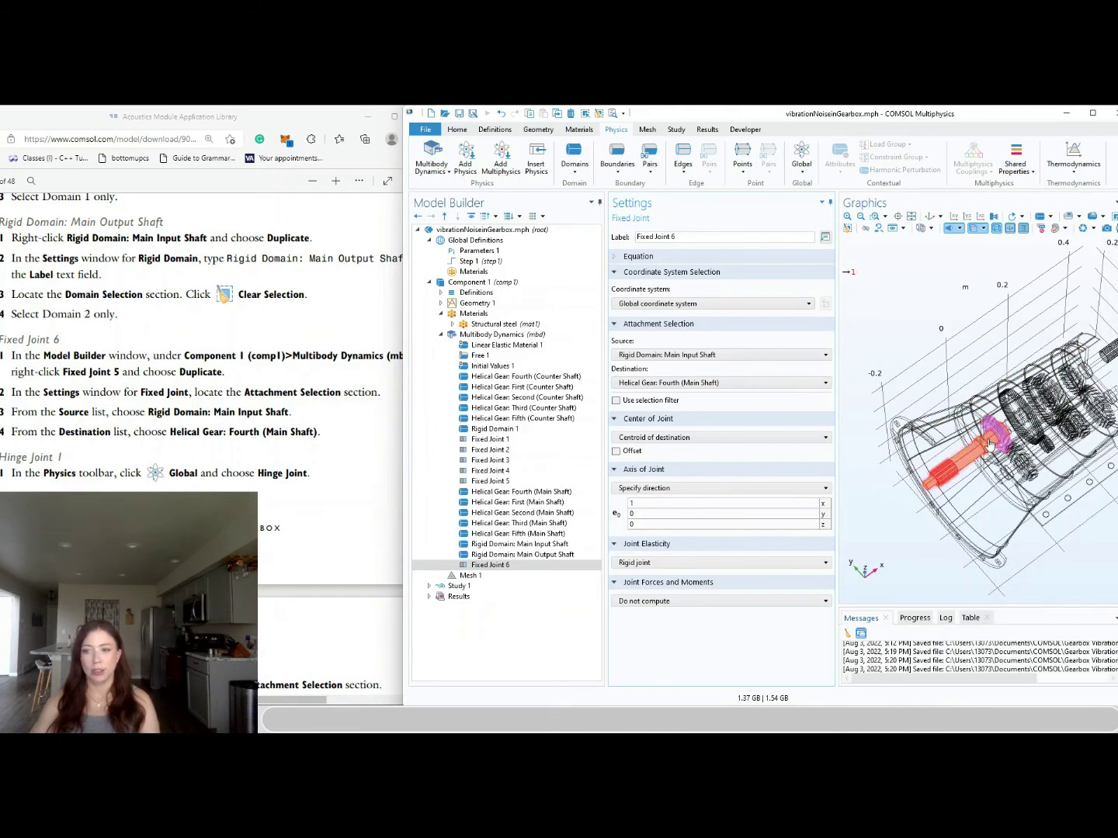
Add a hinge joint with Rigid Domain: Main Output Shaft as source and Helical Gear: First (Main Shaft) as destination
{"action": "left_click", "coordinate": [215, 454]}
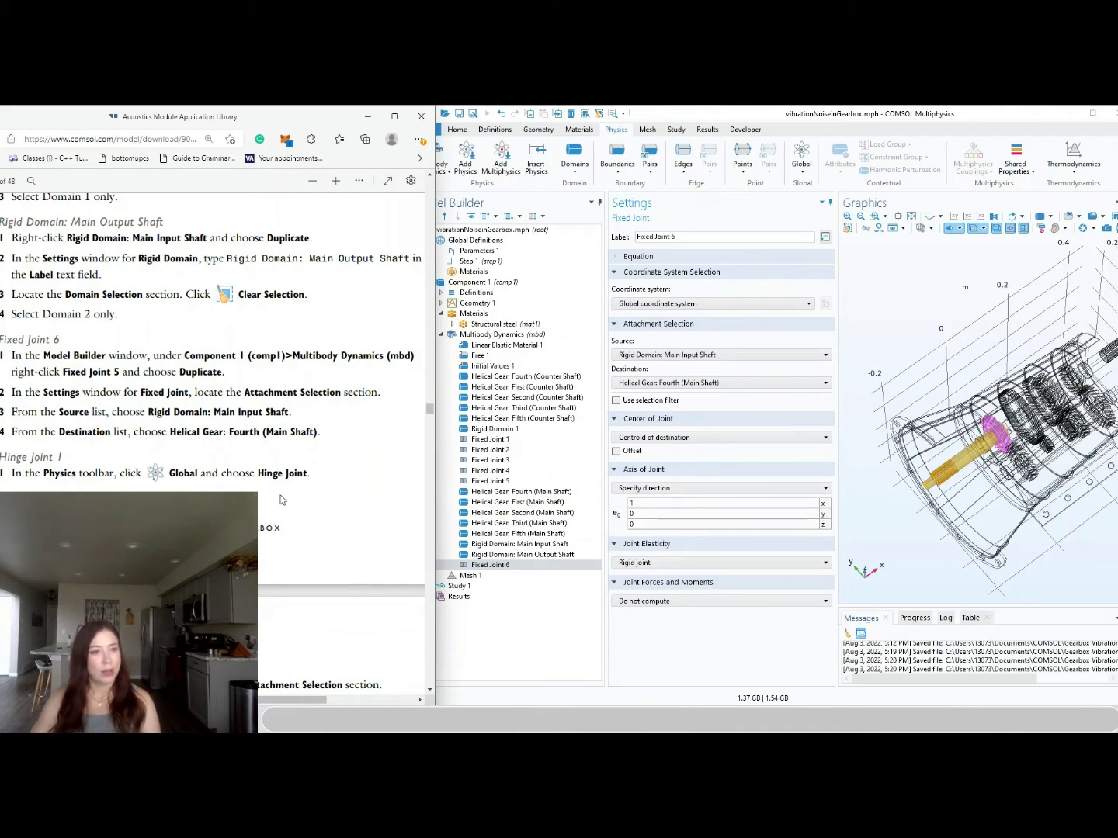
{"action": "scroll", "coordinate": [282, 498], "scroll_direction": "down", "scroll_amount": 2}
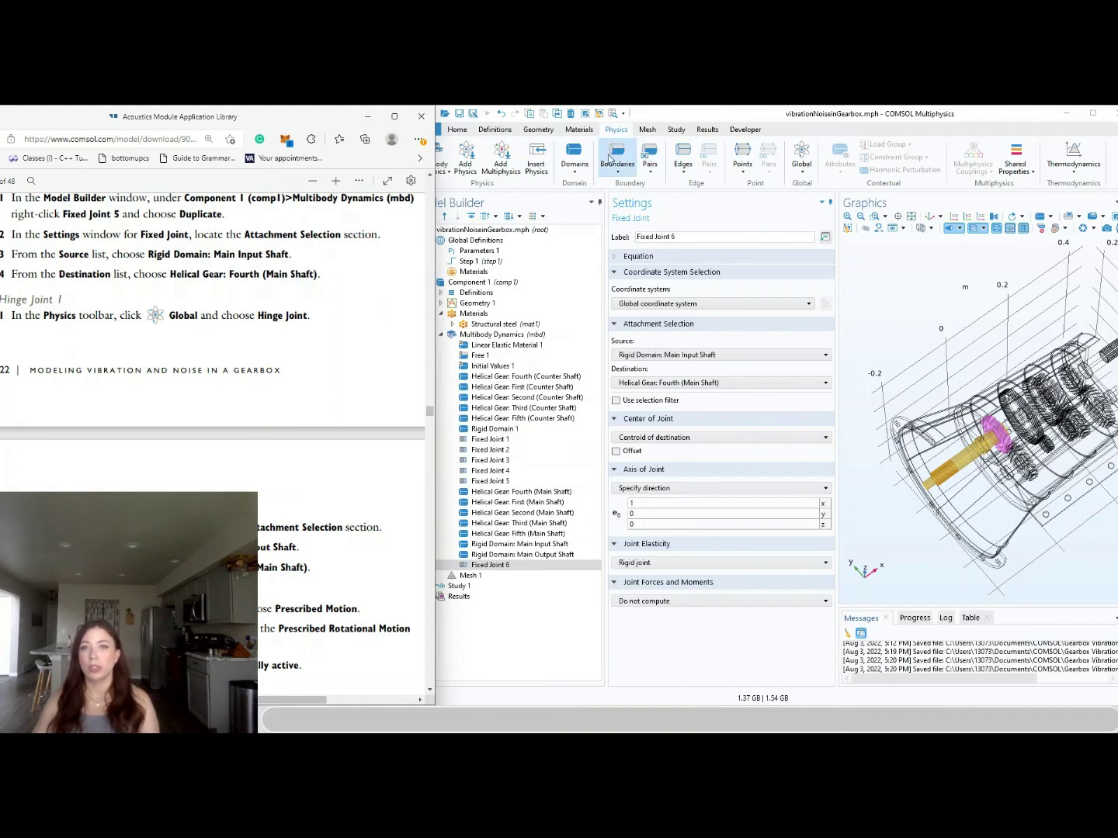
{"action": "left_click", "coordinate": [802, 170]}
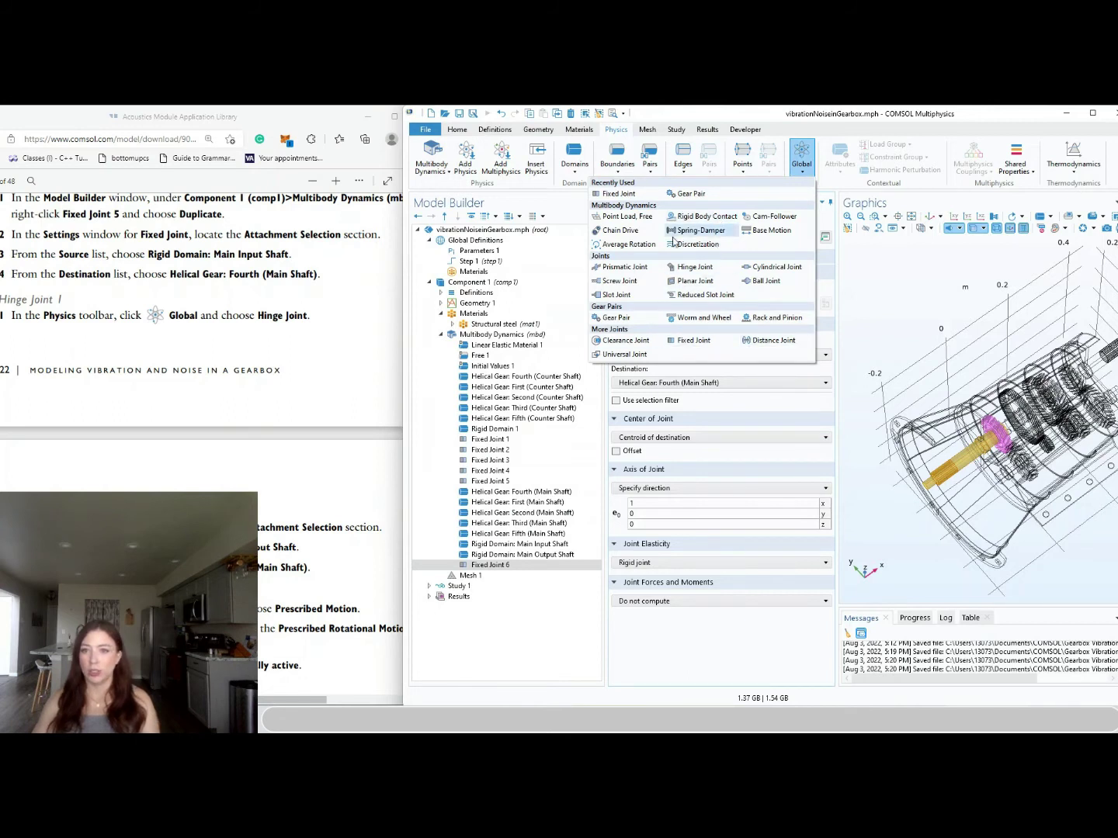
{"action": "left_click", "coordinate": [694, 267]}
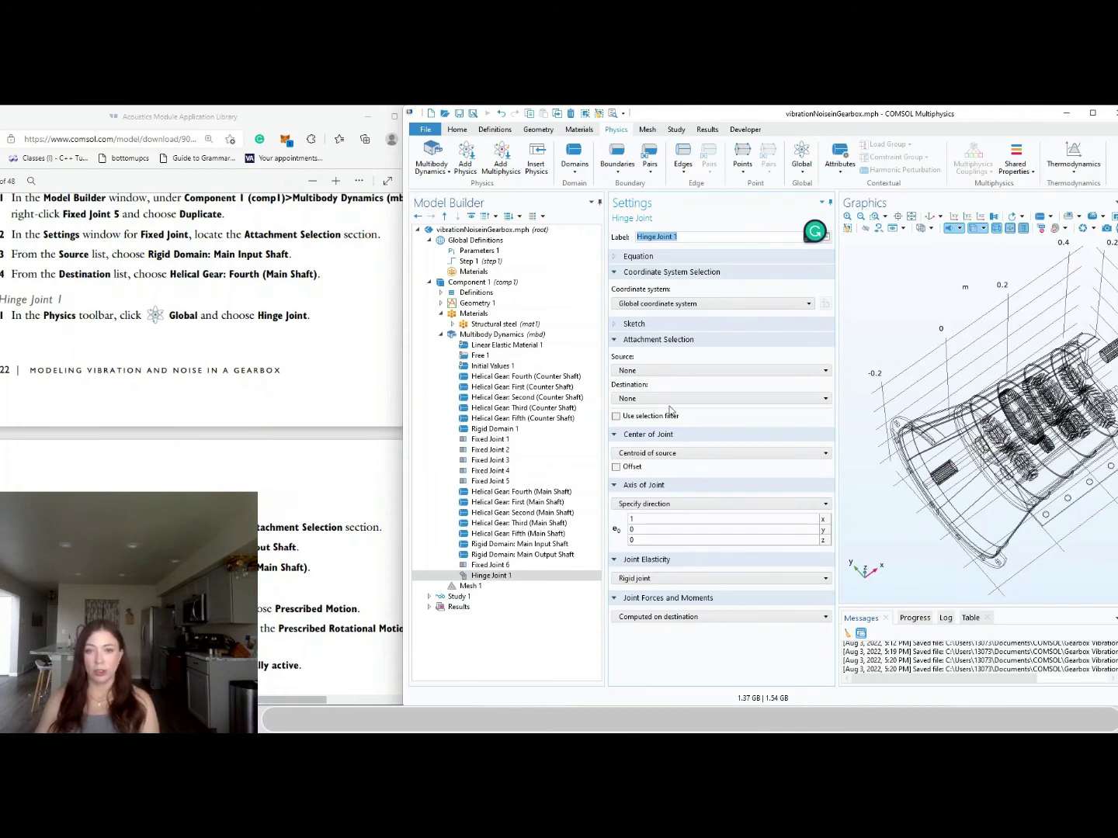
{"action": "left_click", "coordinate": [647, 373]}
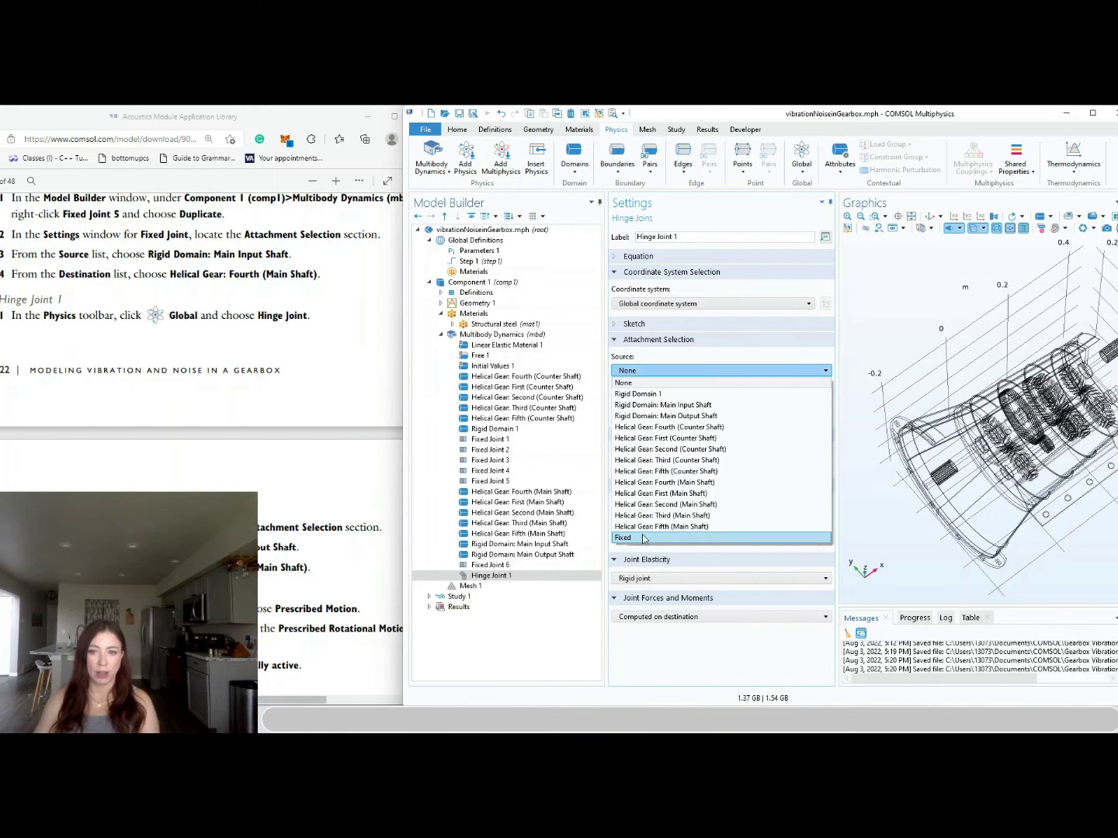
{"action": "left_click", "coordinate": [656, 416]}
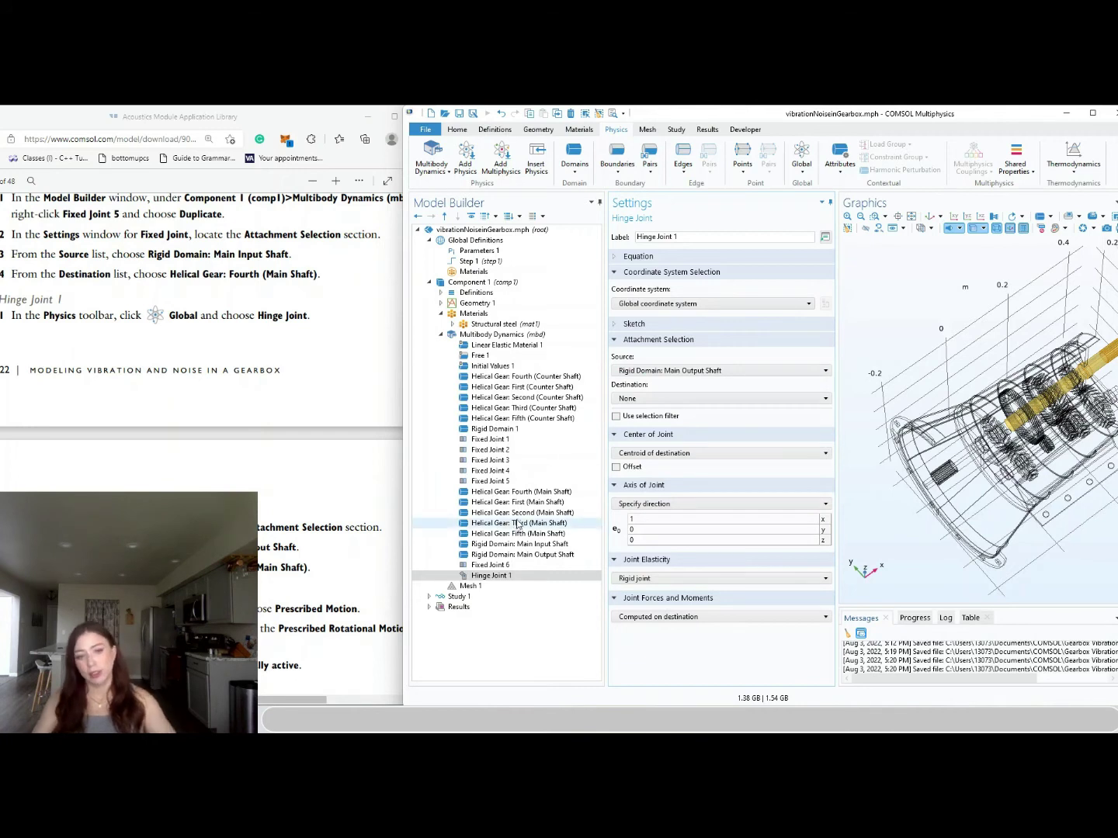
{"action": "left_click", "coordinate": [672, 399]}
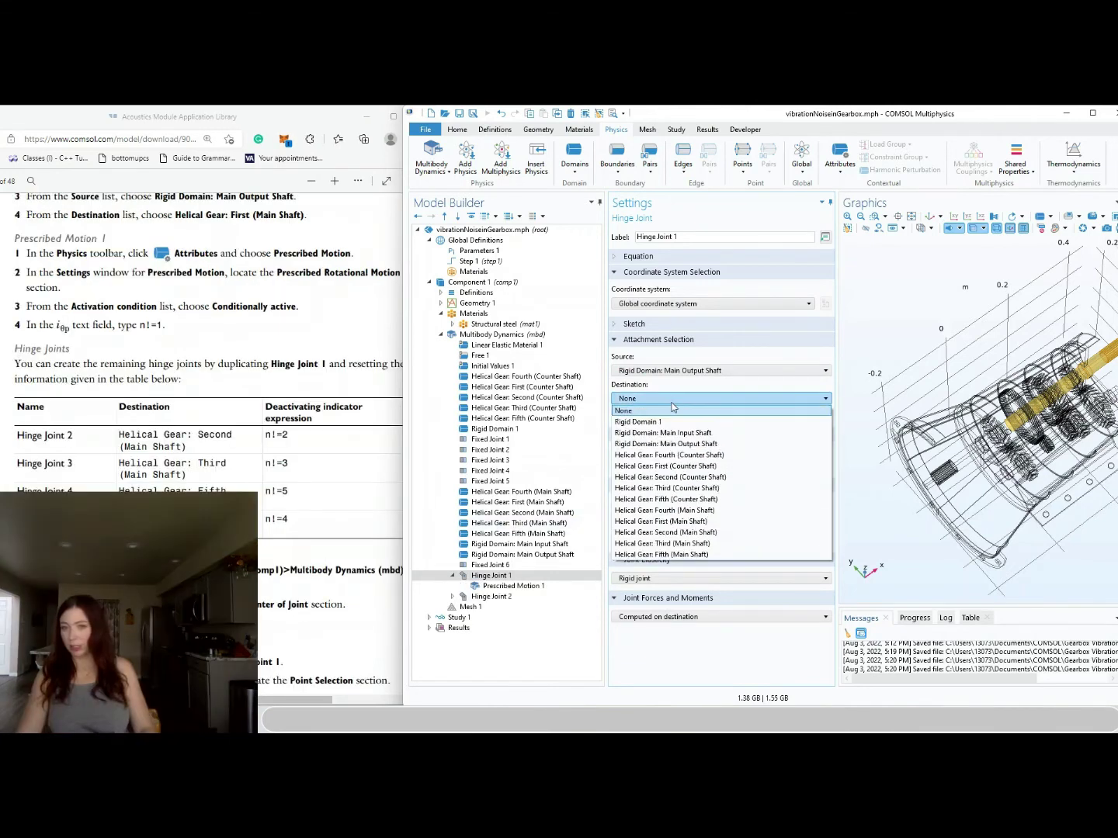
{"action": "left_click", "coordinate": [682, 521]}
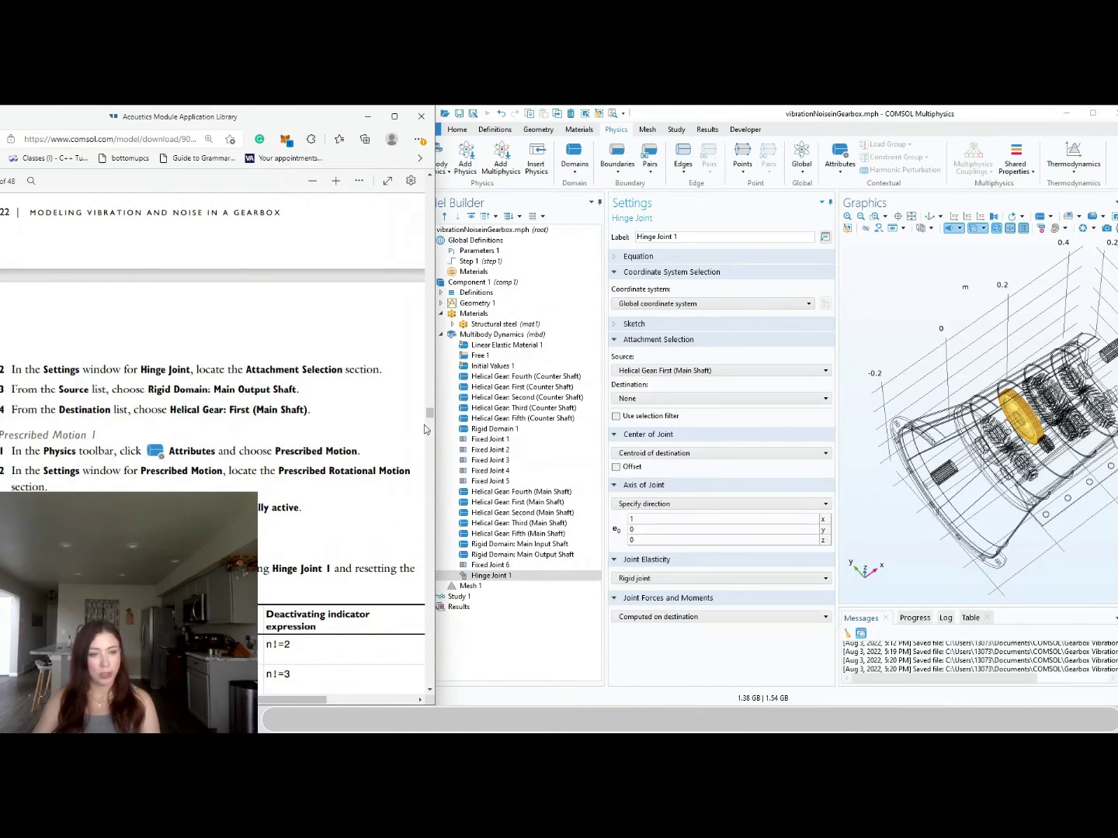
Add a Prescribed Motion attribute to the hinge joint and make it conditionally active with deactivation indicator expression n!=1
{"action": "left_click", "coordinate": [840, 160]}
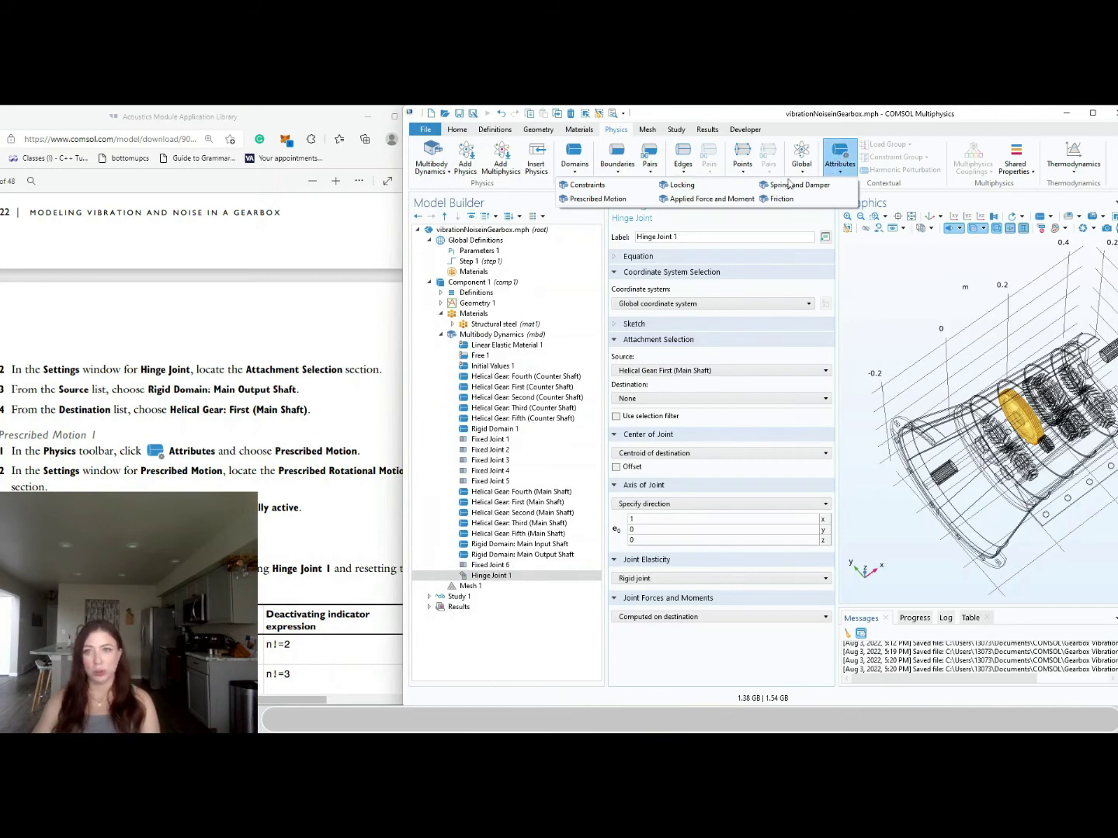
{"action": "left_click", "coordinate": [597, 199]}
{"action": "left_click", "coordinate": [313, 546]}
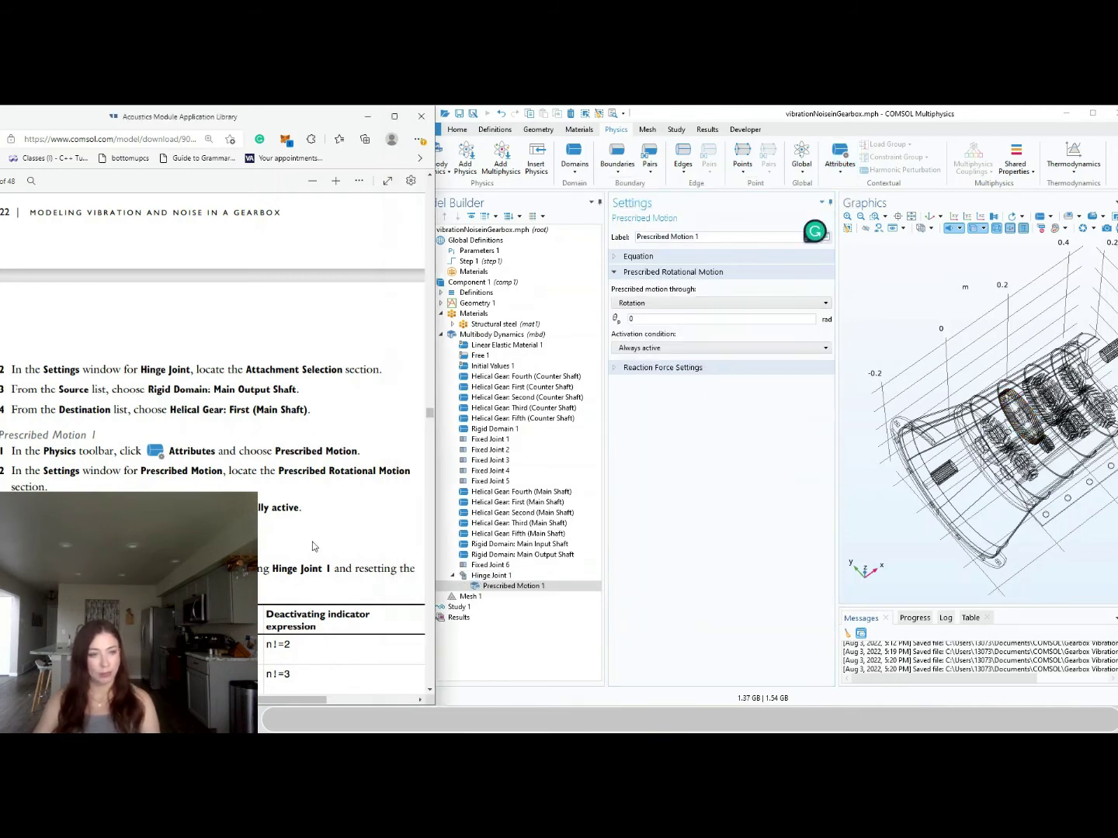
{"action": "scroll", "coordinate": [314, 546], "scroll_direction": "down", "scroll_amount": 2}
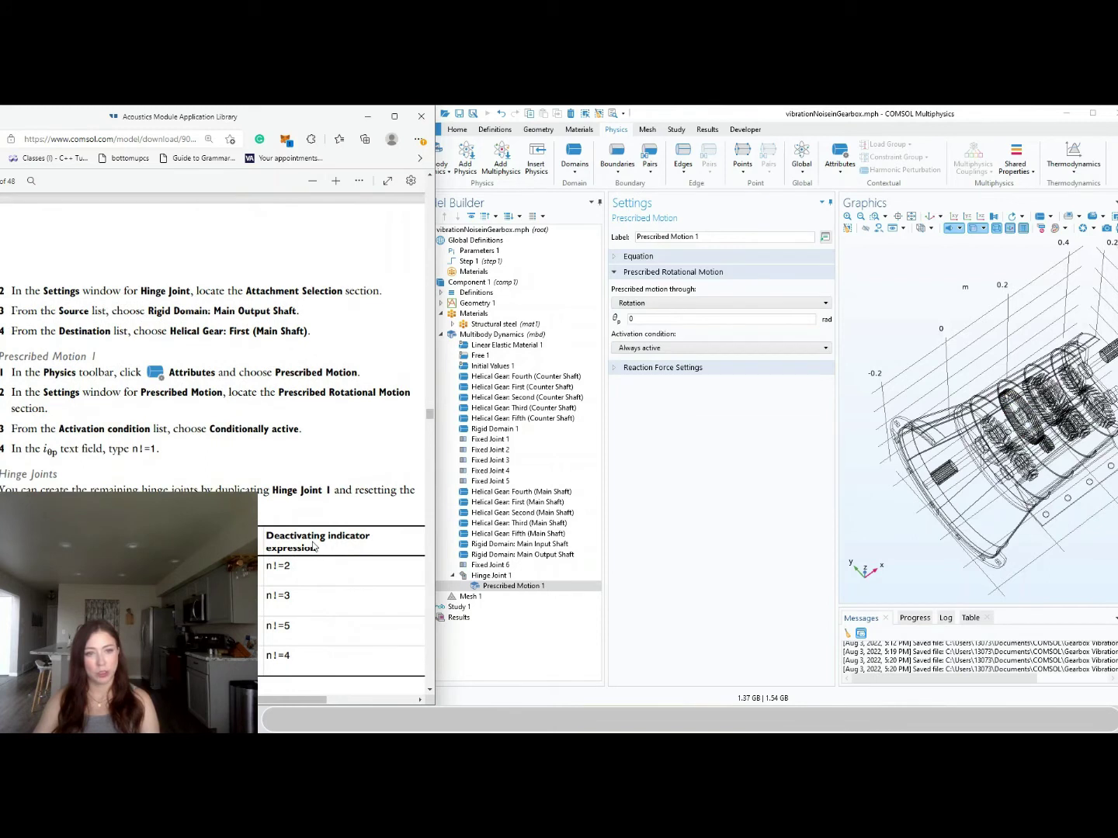
{"action": "scroll", "coordinate": [369, 472], "scroll_direction": "down", "scroll_amount": 1, "text": "ctrl"}
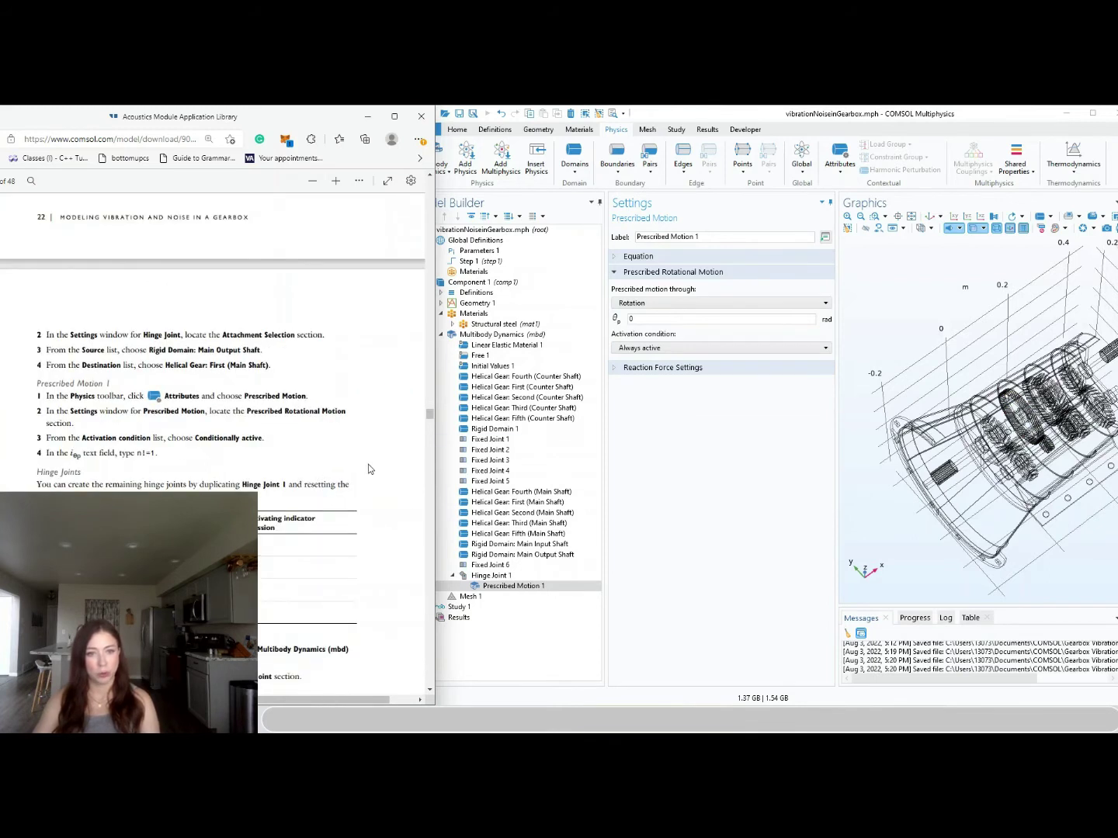
{"action": "scroll", "coordinate": [367, 456], "scroll_direction": "up", "scroll_amount": 1, "text": "ctrl"}
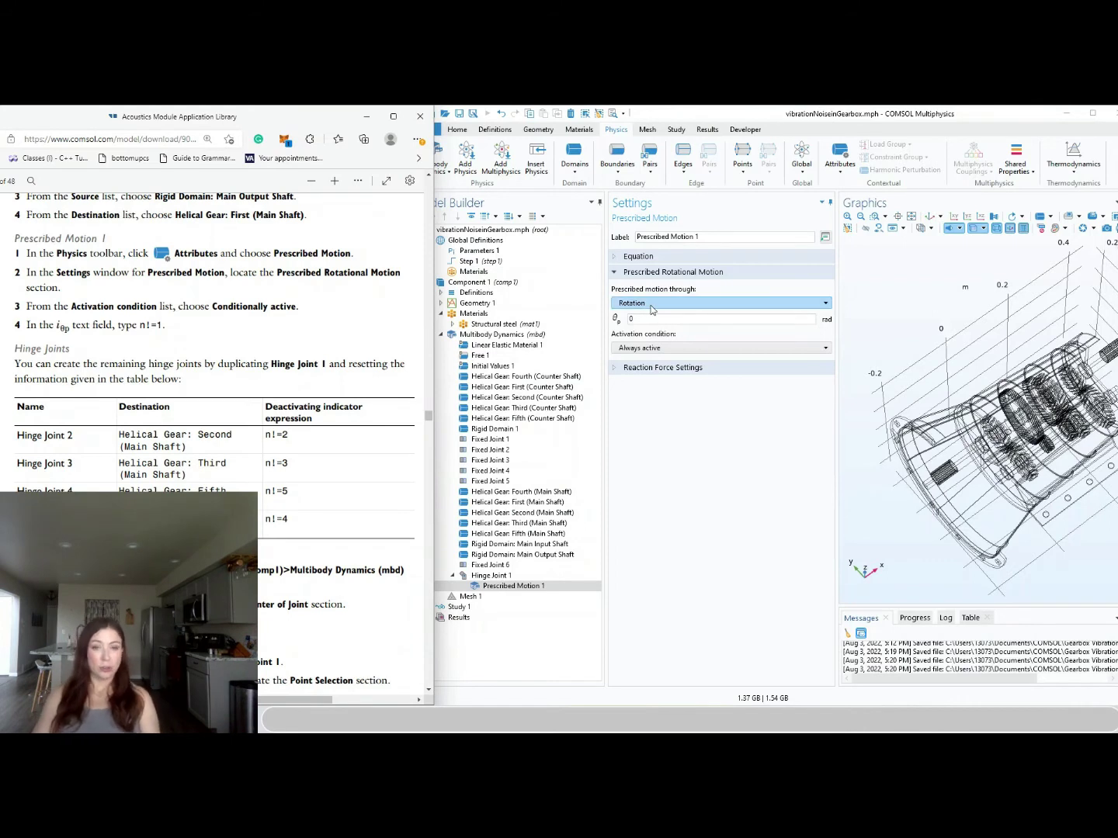
{"action": "left_click", "coordinate": [673, 347]}
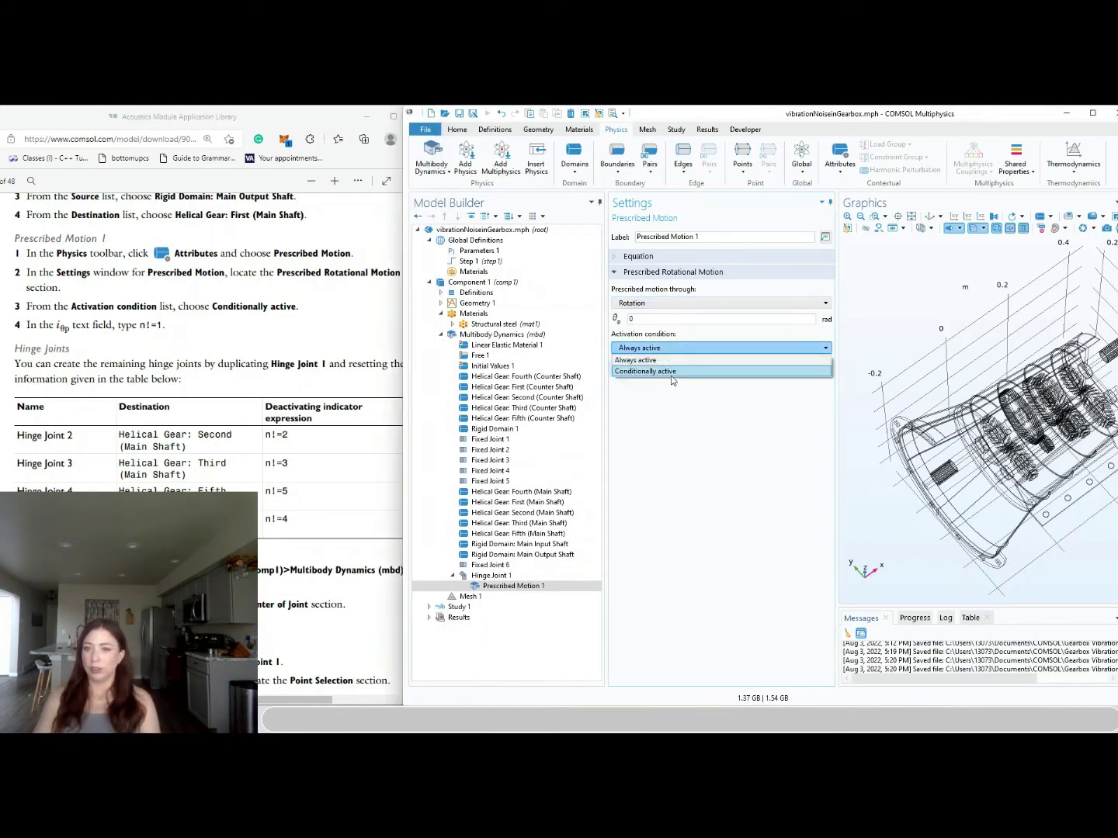
{"action": "left_click", "coordinate": [671, 371]}
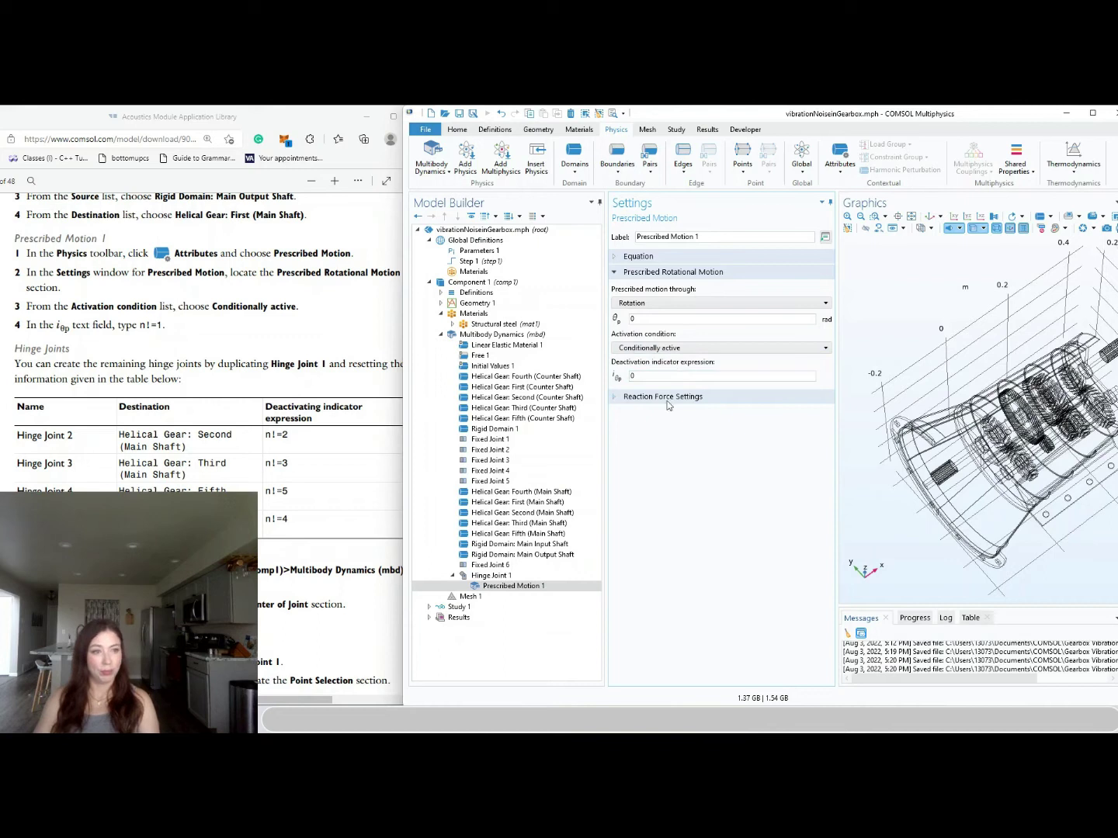
{"action": "left_click", "coordinate": [650, 375]}
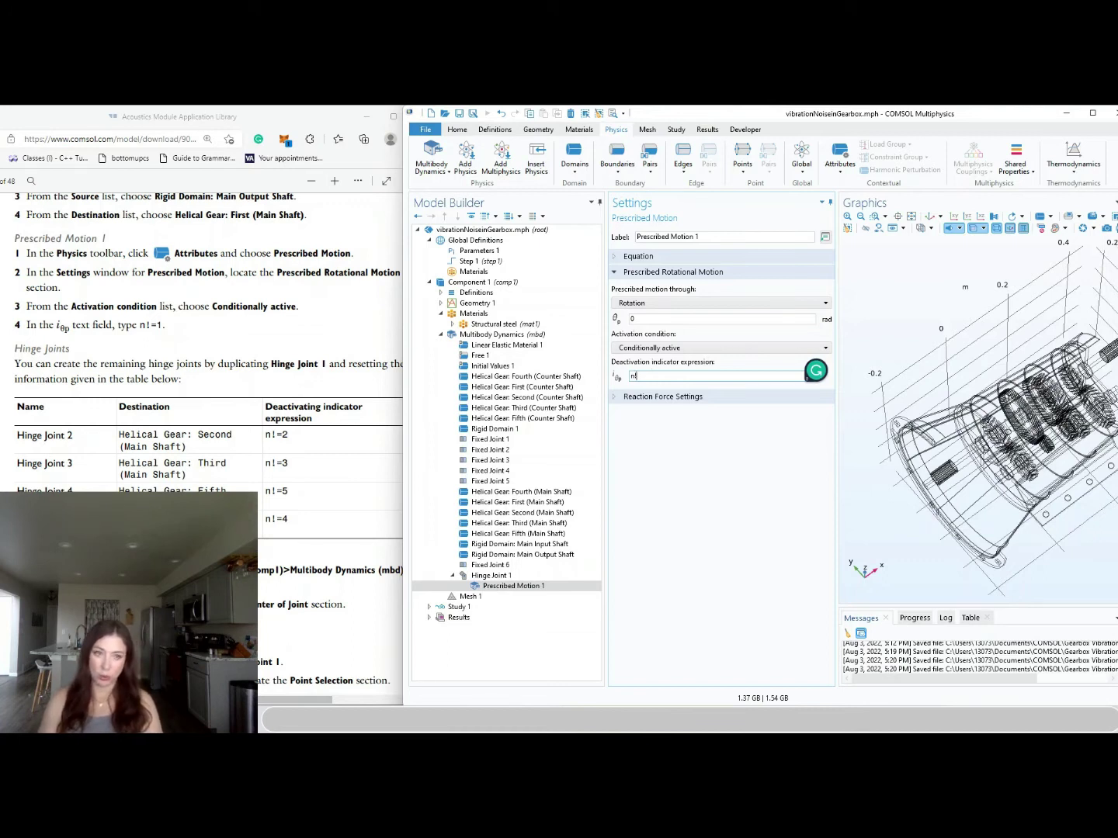
{"action": "key", "text": "Return"}
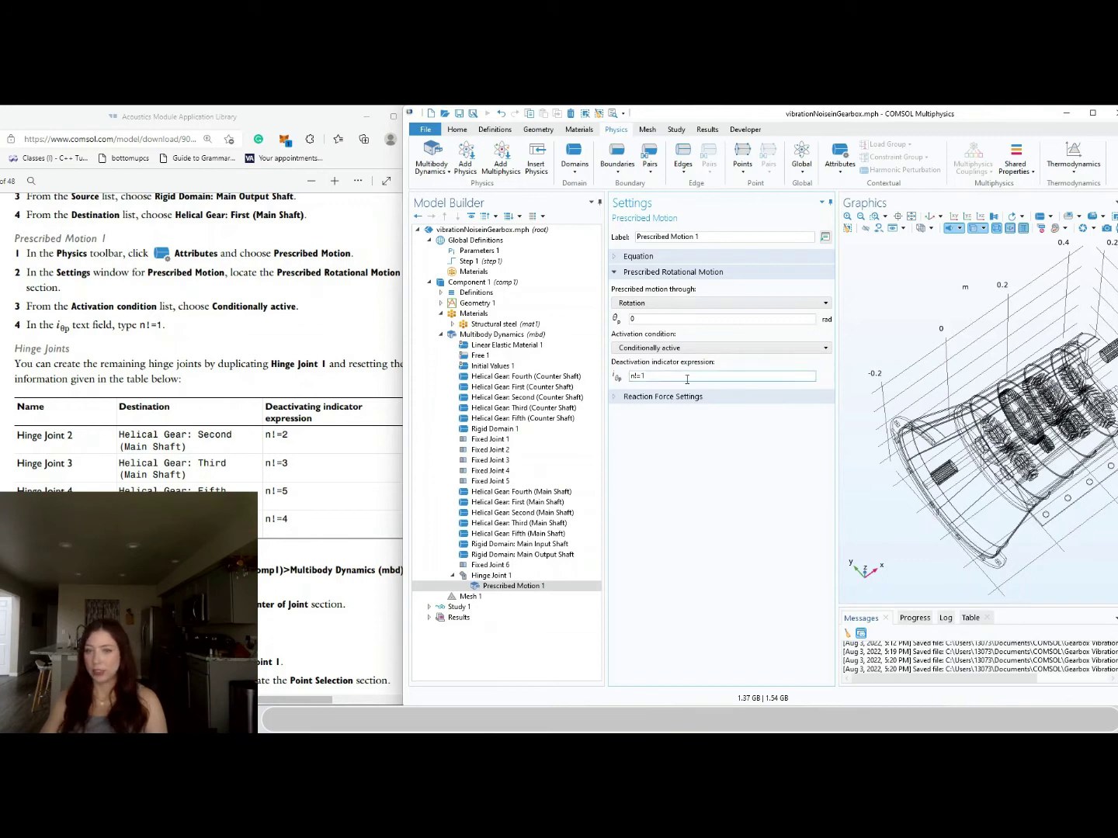
{"action": "left_click", "coordinate": [715, 375]}
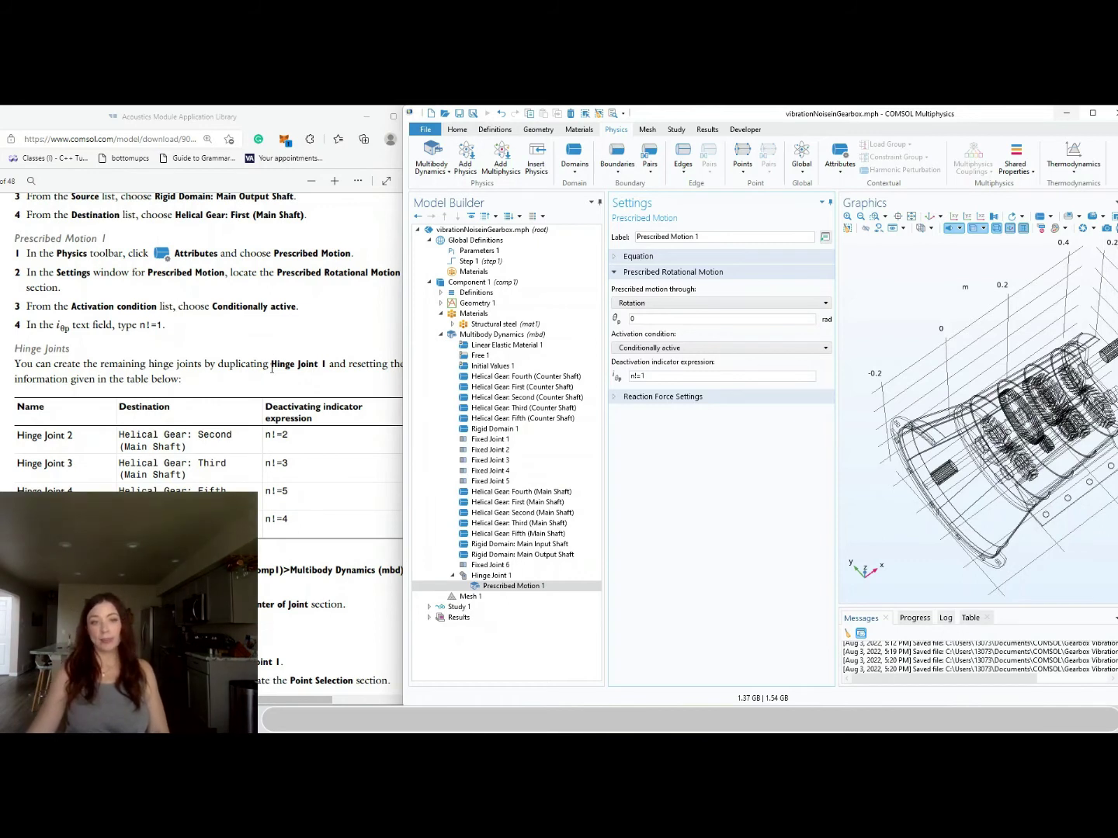
Duplicate Hinge Joint 1, set the copy's destination to Helical Gear: Second (Main Shaft), and open its Prescribed Motion settings
{"action": "left_click", "coordinate": [507, 576]}
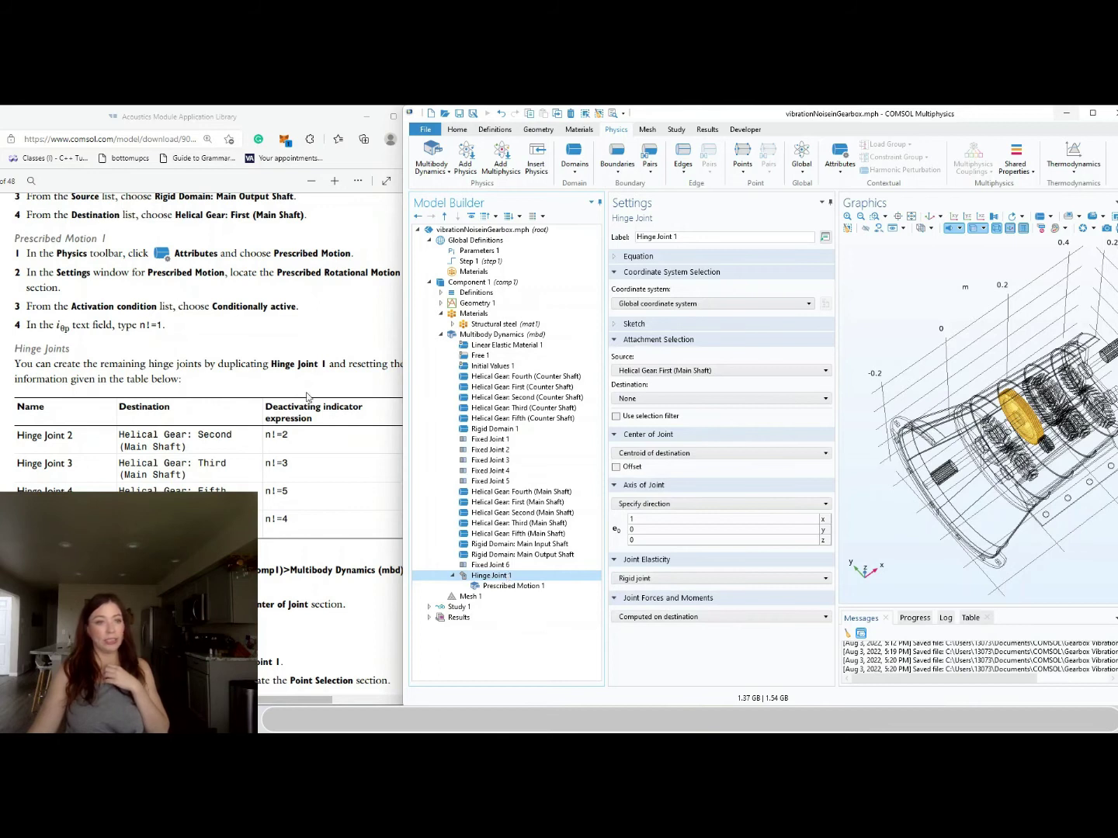
{"action": "right_click", "coordinate": [518, 576]}
{"action": "left_click", "coordinate": [376, 467]}
{"action": "left_click", "coordinate": [685, 400]}
{"action": "left_click", "coordinate": [696, 532]}
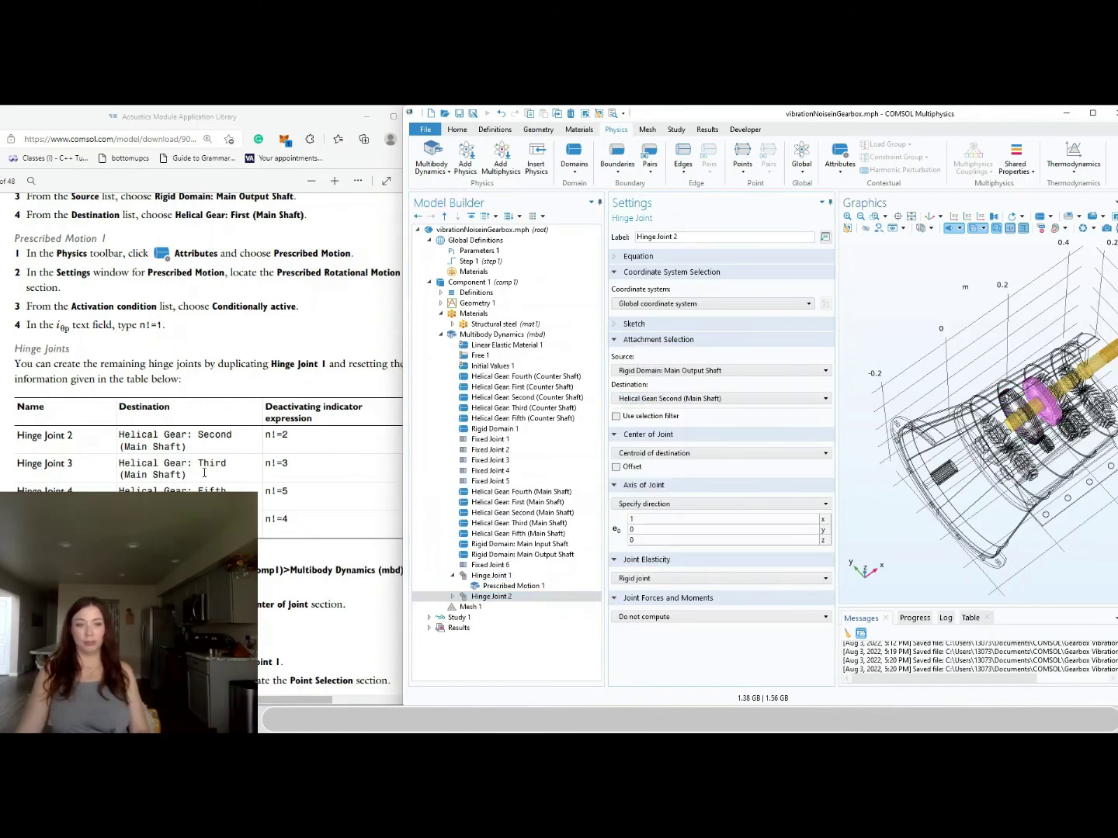
{"action": "double_click", "coordinate": [505, 596]}
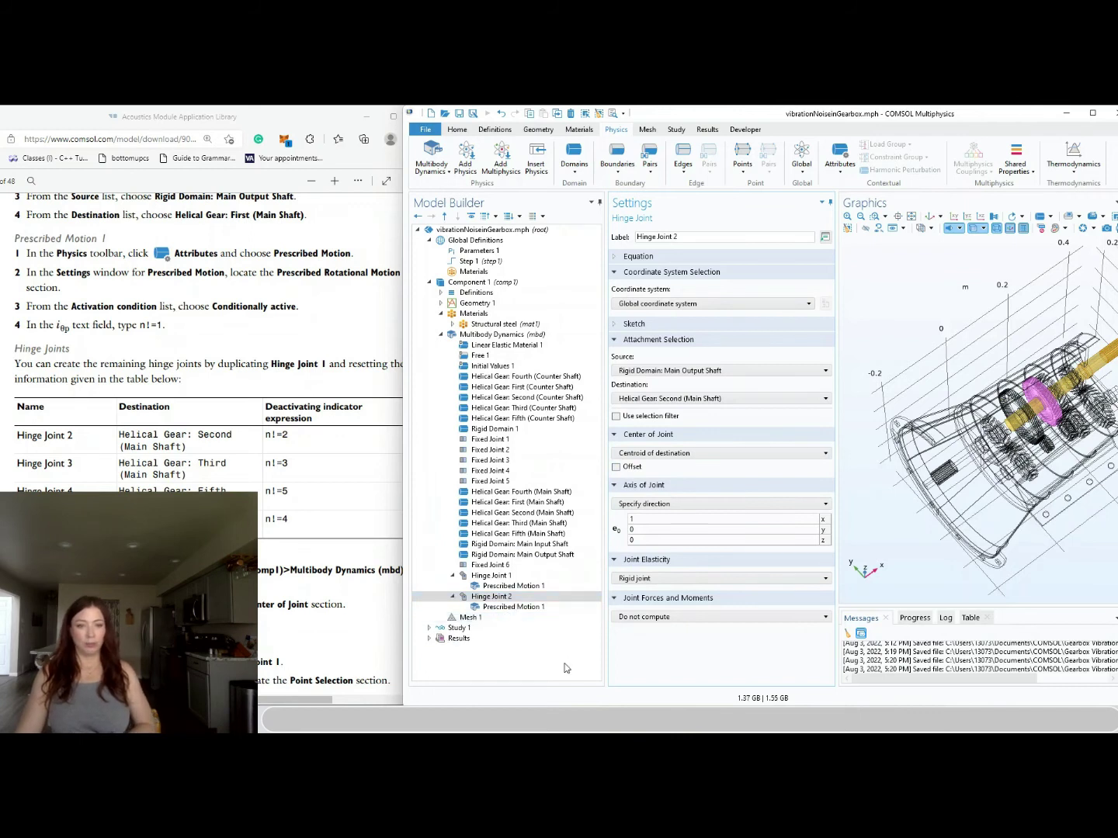
{"action": "left_click", "coordinate": [516, 606]}
Duplicate Hinge Joint 2 and set the copy's destination to Helical Gear: Third (Main Shaft)
{"action": "right_click", "coordinate": [497, 596]}
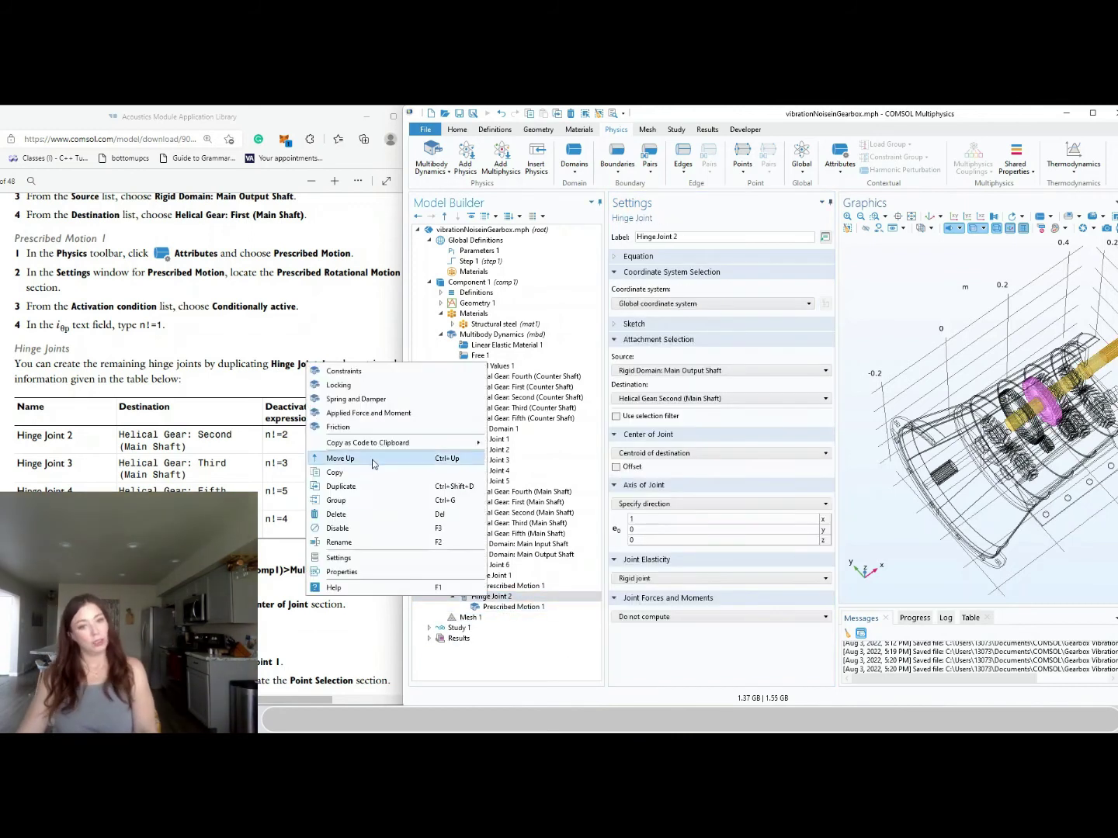
{"action": "left_click", "coordinate": [376, 487]}
{"action": "left_click", "coordinate": [722, 398]}
{"action": "left_click", "coordinate": [677, 544]}
Set the deactivation indicator expression of Hinge Joint 3's Prescribed Motion to n!=3
{"action": "double_click", "coordinate": [499, 618]}
{"action": "left_click", "coordinate": [508, 628]}
{"action": "left_click", "coordinate": [658, 376]}
{"action": "key", "text": "BackSpace"}
{"action": "type", "text": "3"}
Duplicate Hinge Joint 3 and set the copy's destination to Helical Gear: Fifth (Main Shaft)
{"action": "right_click", "coordinate": [497, 618]}
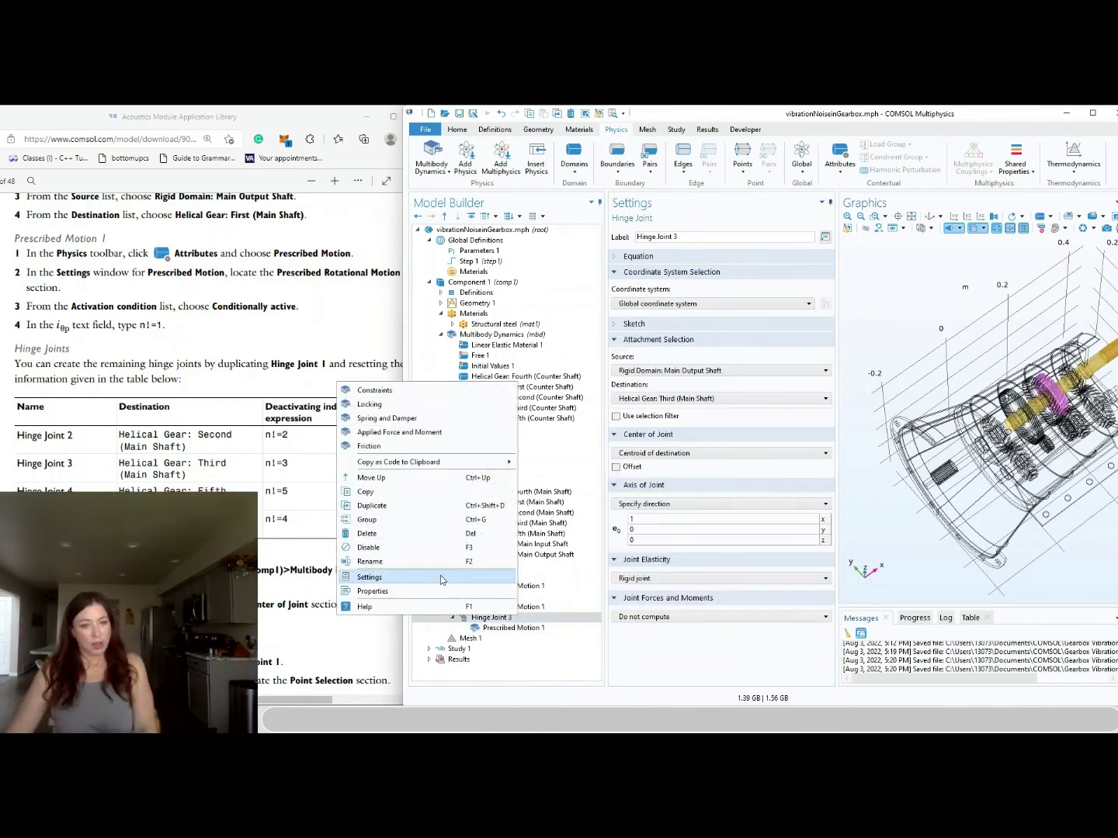
{"action": "left_click", "coordinate": [380, 506]}
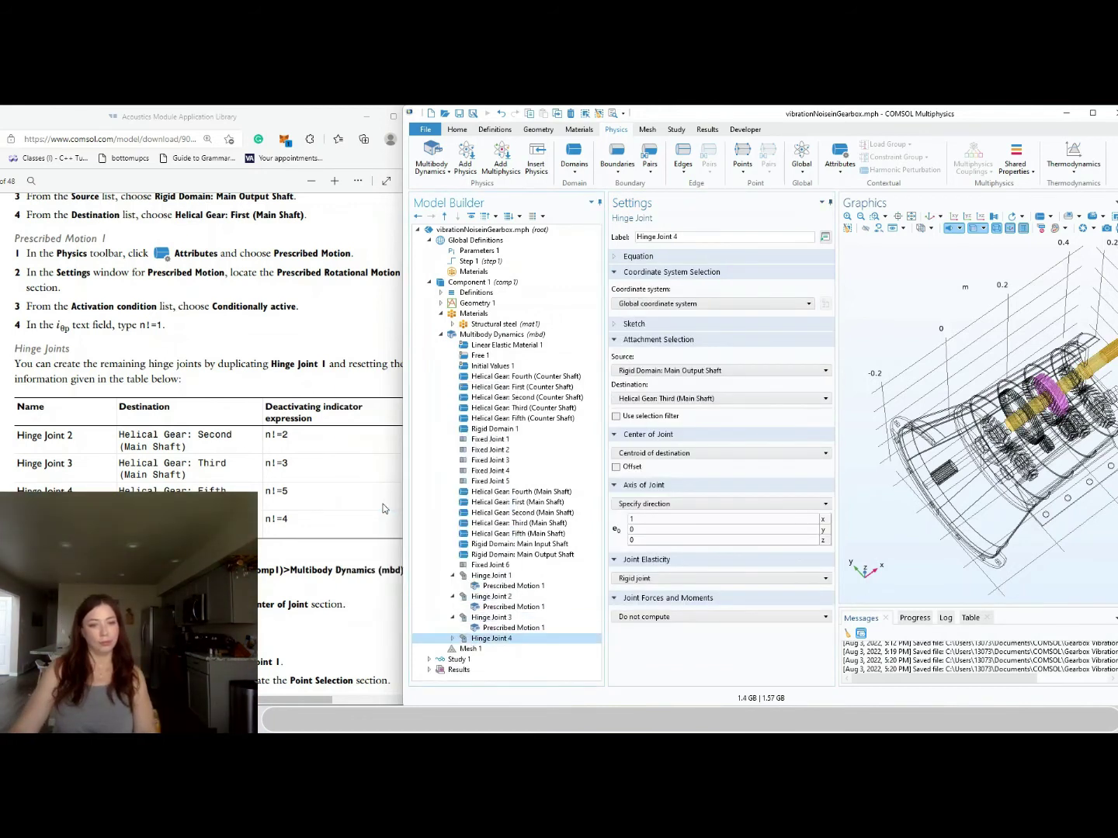
{"action": "left_click", "coordinate": [721, 398]}
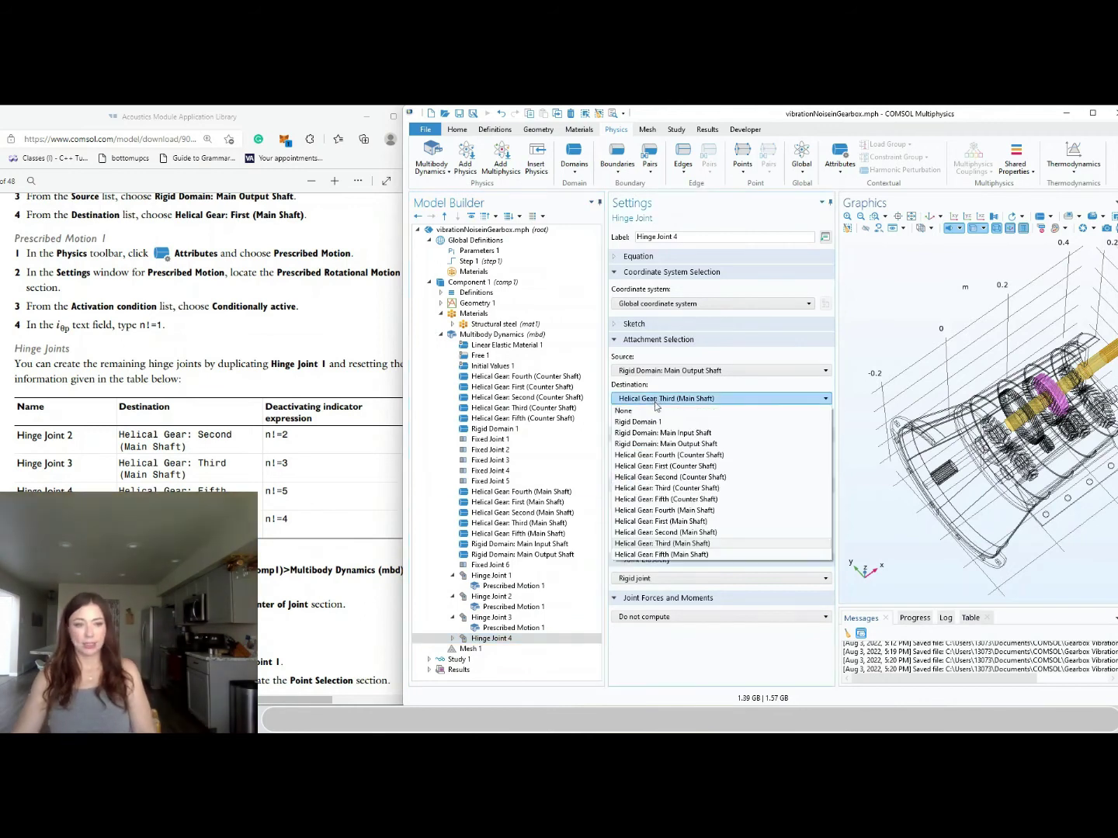
{"action": "left_click", "coordinate": [660, 550]}
Set the deactivation indicator expression of Hinge Joint 4's Prescribed Motion to n!=5
{"action": "left_click", "coordinate": [453, 639]}
{"action": "left_click", "coordinate": [503, 649]}
{"action": "left_click", "coordinate": [662, 378]}
{"action": "key", "text": "BackSpace"}
{"action": "type", "text": "5"}
{"action": "right_click", "coordinate": [479, 641]}
{"action": "left_click", "coordinate": [354, 542]}
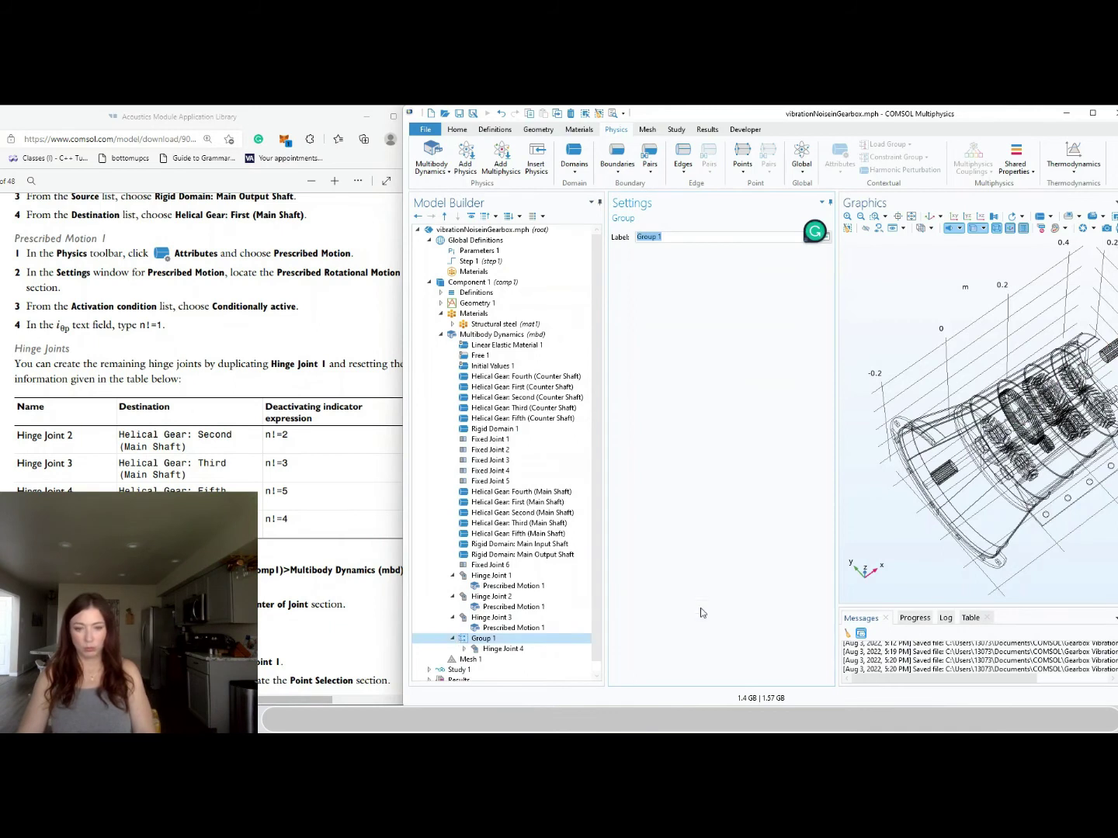
{"action": "key", "text": "ctrl+z"}
Duplicate Hinge Joint 4 and set the copy's destination to Rigid Domain: Main Input Shaft
{"action": "right_click", "coordinate": [491, 638]}
{"action": "left_click", "coordinate": [345, 528]}
{"action": "left_click", "coordinate": [679, 398]}
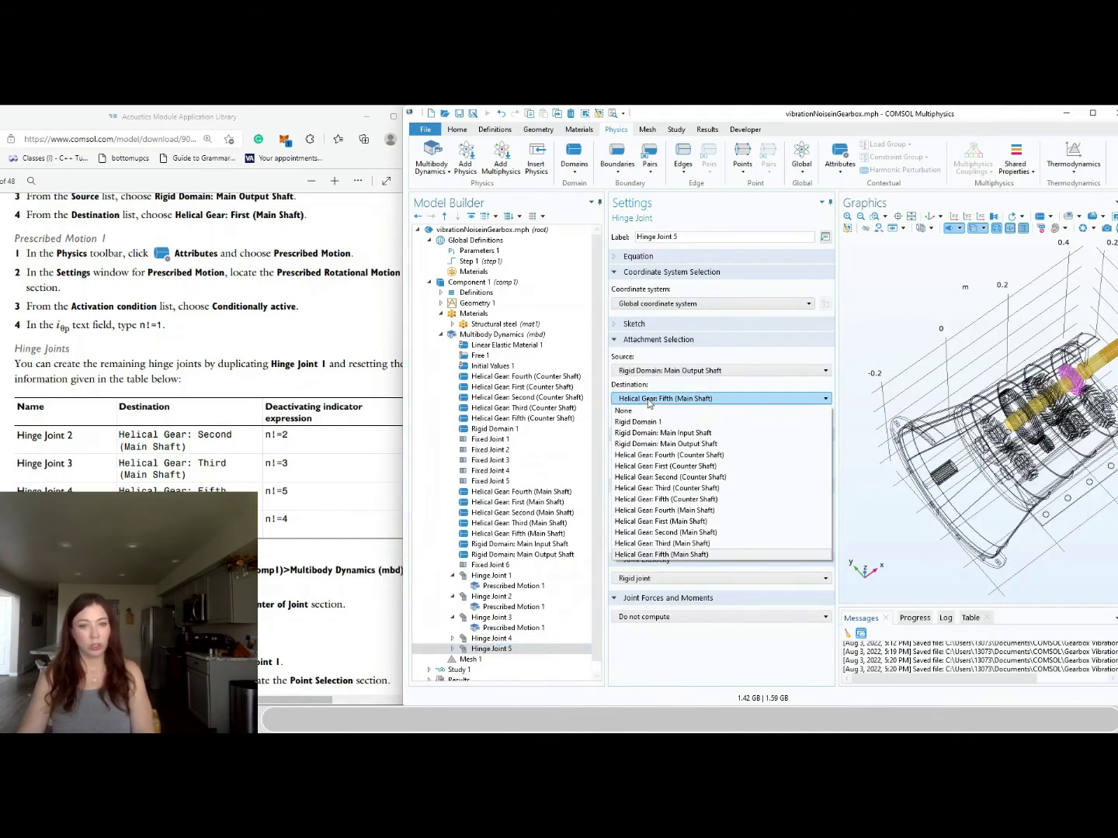
{"action": "left_click", "coordinate": [664, 433]}
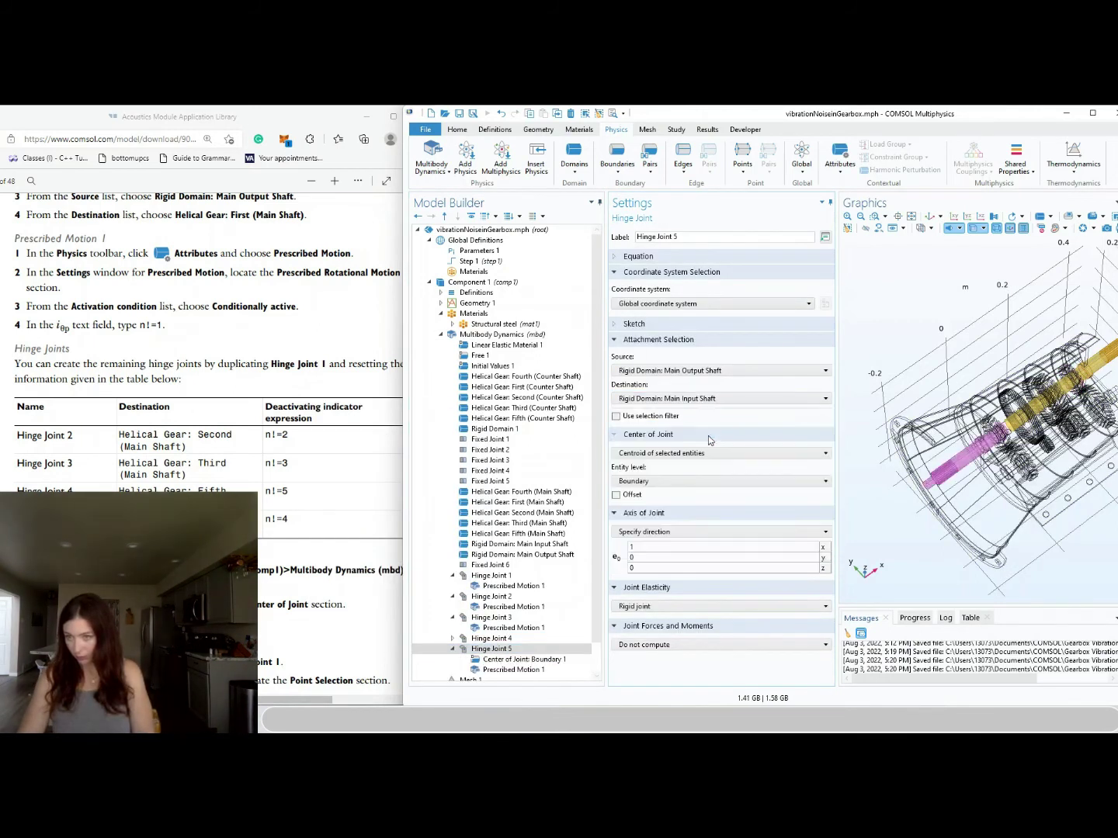
Set the deactivation indicator expression of Hinge Joint 5's Prescribed Motion to n!=4
{"action": "left_click", "coordinate": [513, 669]}
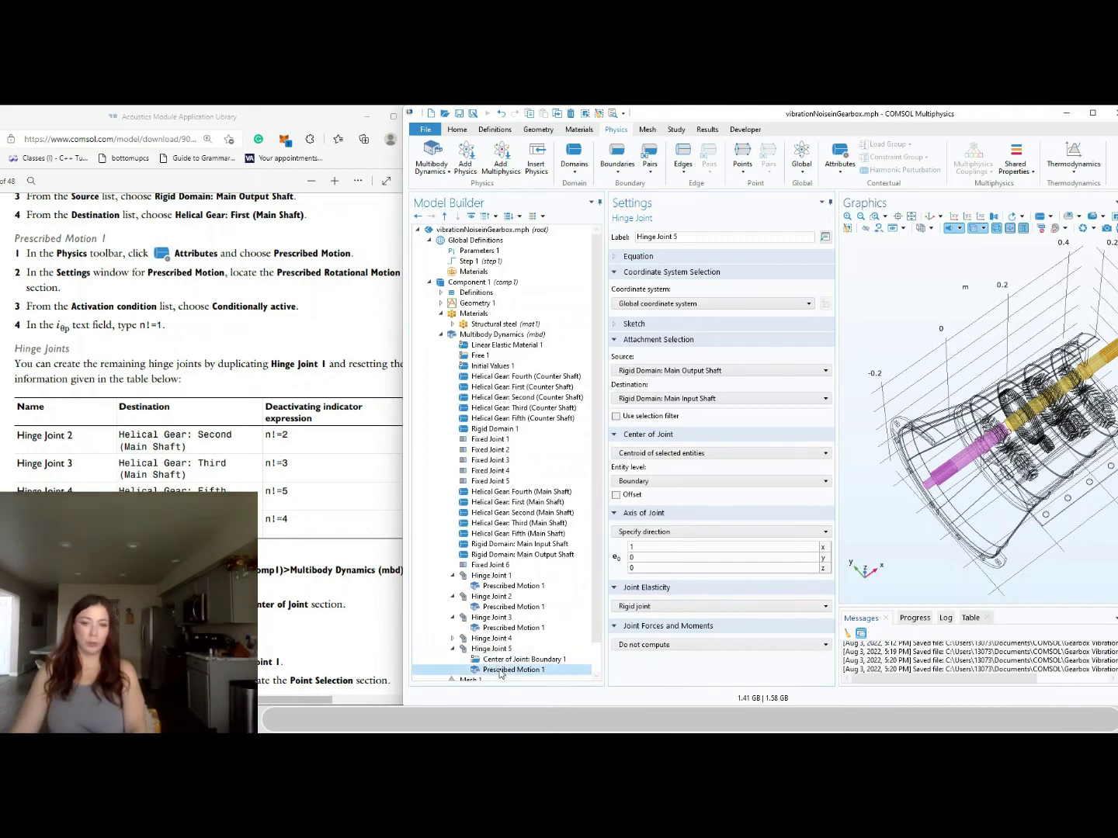
{"action": "left_click", "coordinate": [525, 659]}
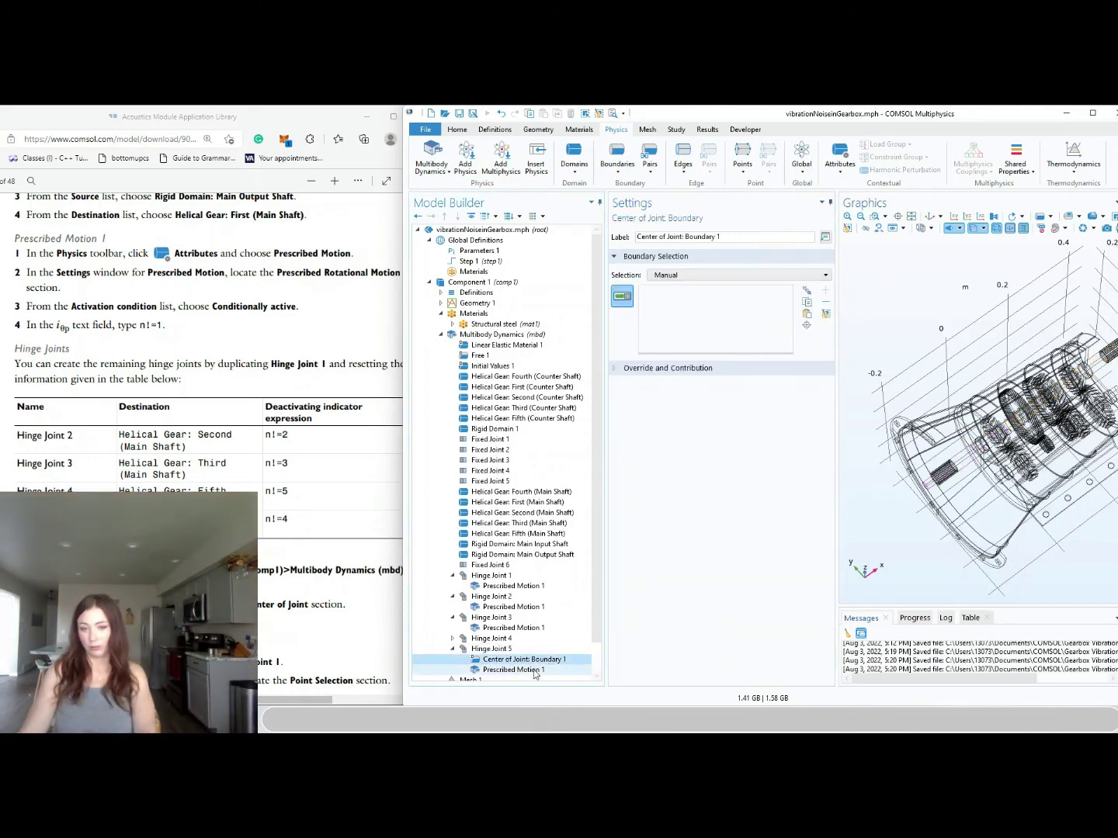
{"action": "left_click", "coordinate": [533, 672]}
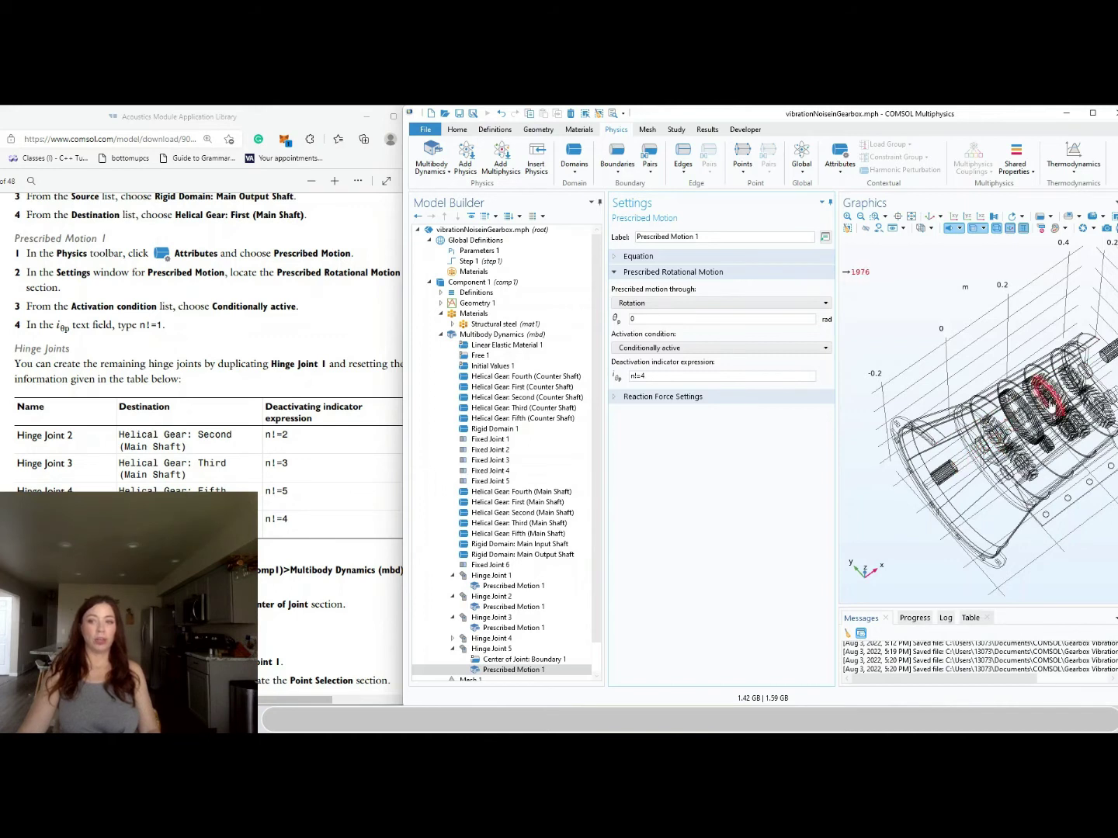
Set the entity level for Hinge Joint 5's center of joint to Point
{"action": "left_click", "coordinate": [95, 394]}
{"action": "scroll", "coordinate": [96, 394], "scroll_direction": "down", "scroll_amount": 2}
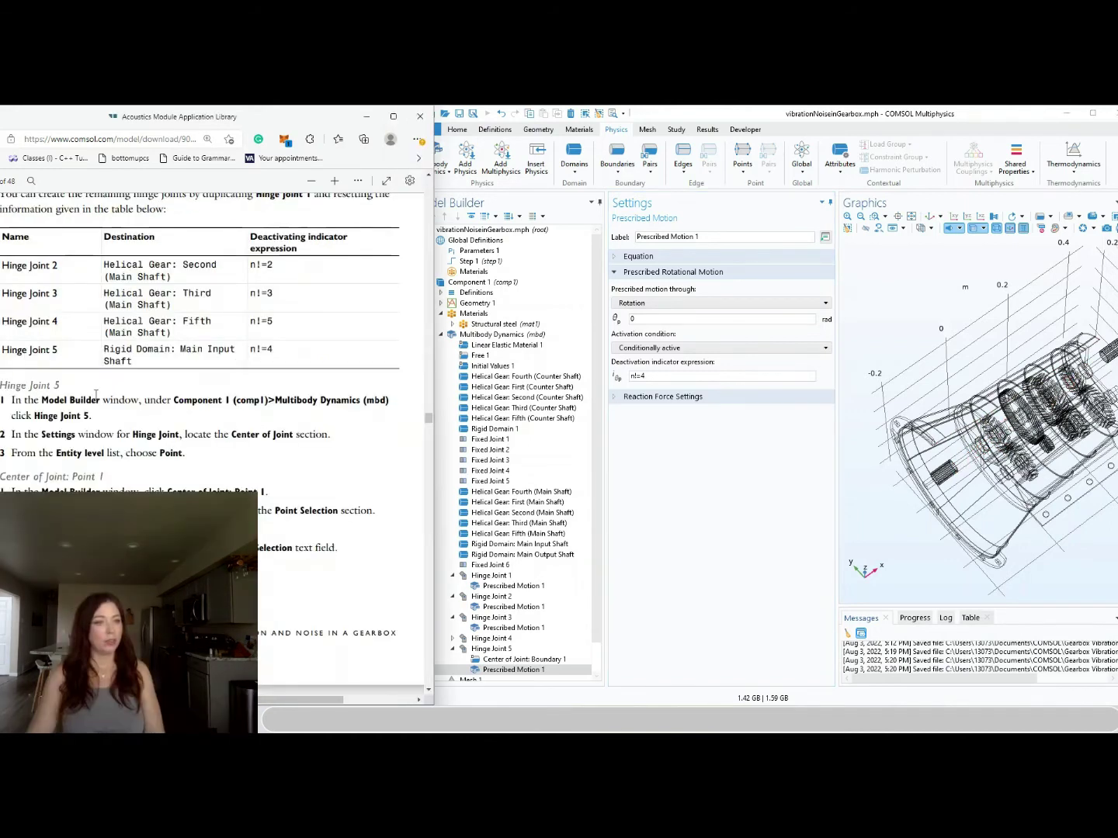
{"action": "left_click", "coordinate": [519, 660]}
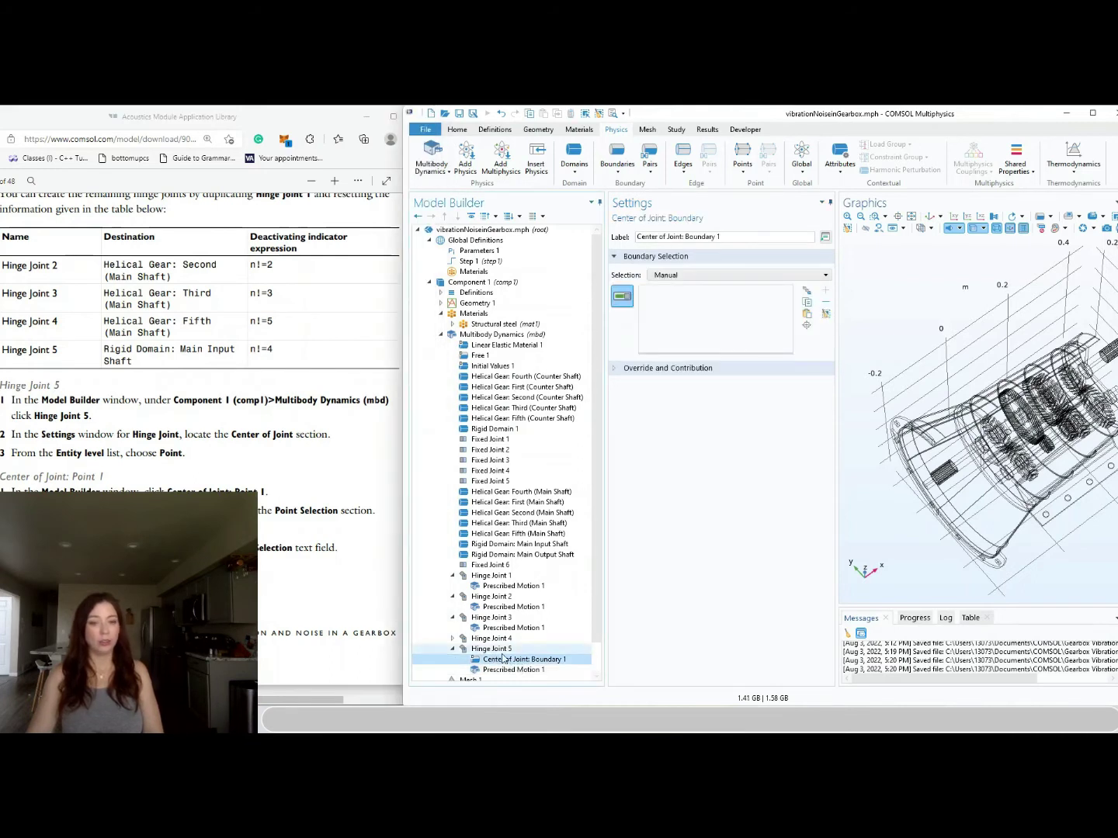
{"action": "scroll", "coordinate": [599, 654], "scroll_direction": "down", "scroll_amount": 1}
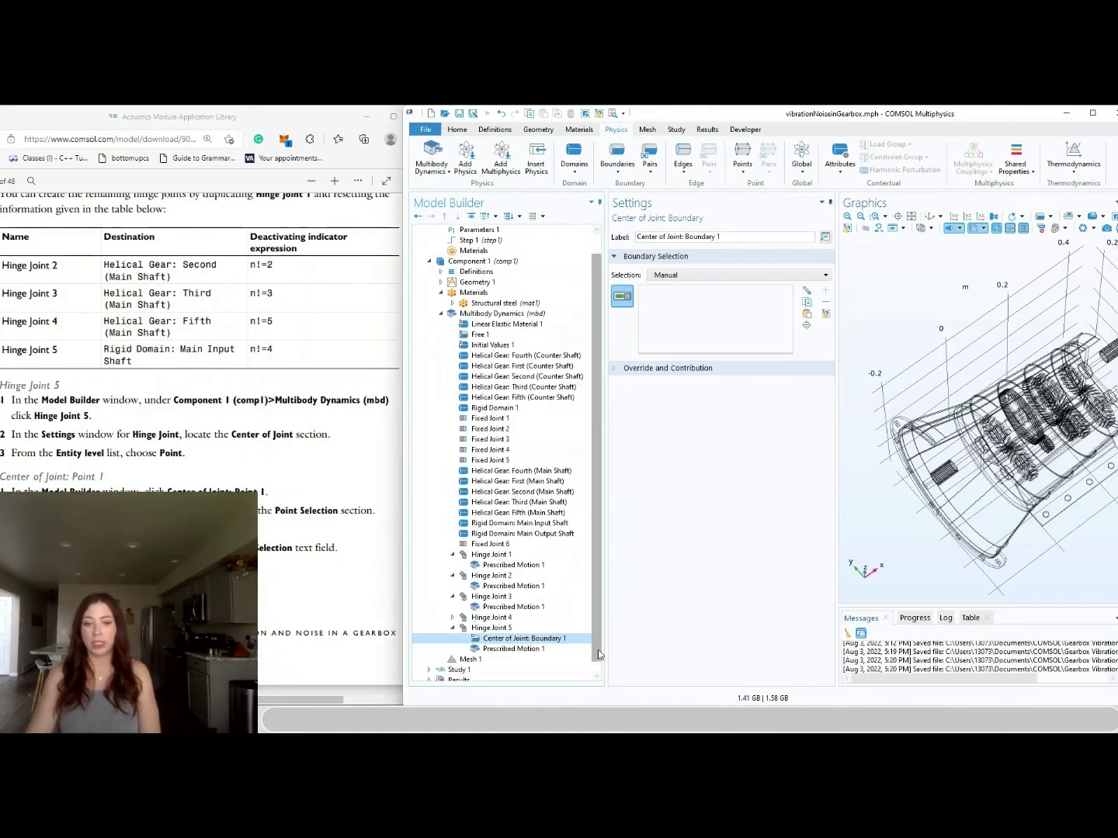
{"action": "scroll", "coordinate": [599, 654], "scroll_direction": "down", "scroll_amount": 1}
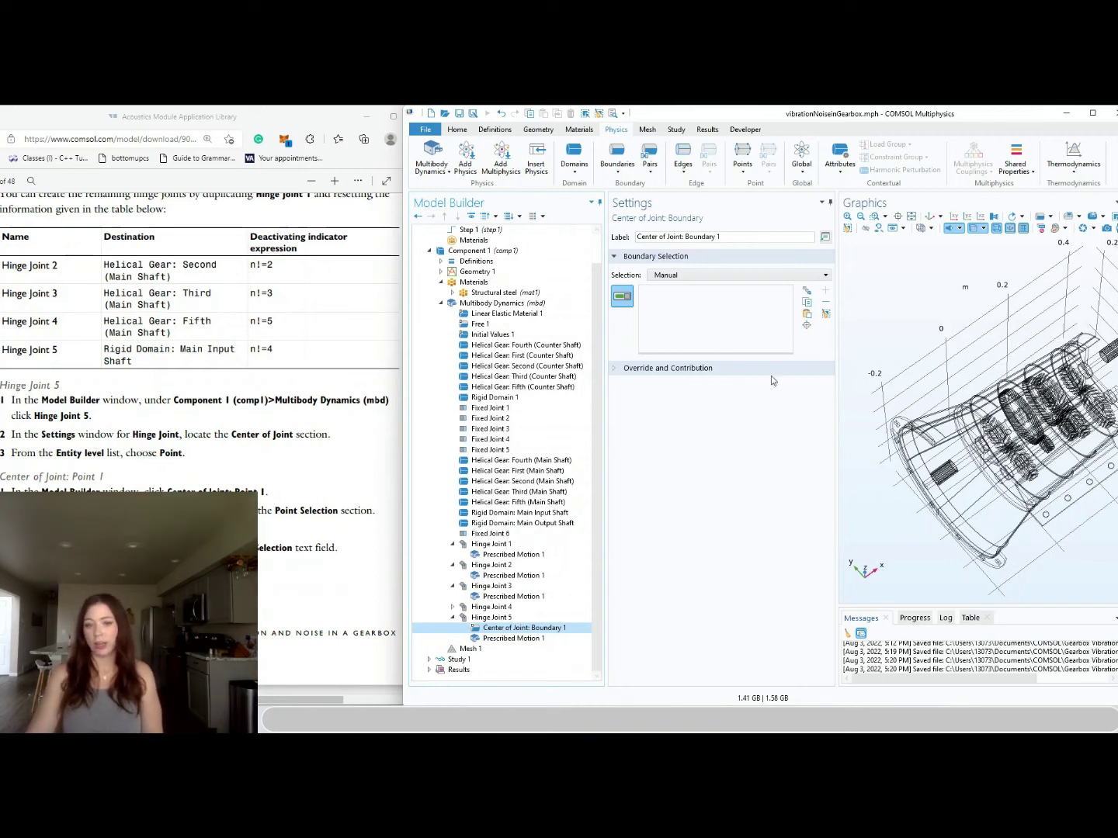
{"action": "left_click", "coordinate": [452, 606]}
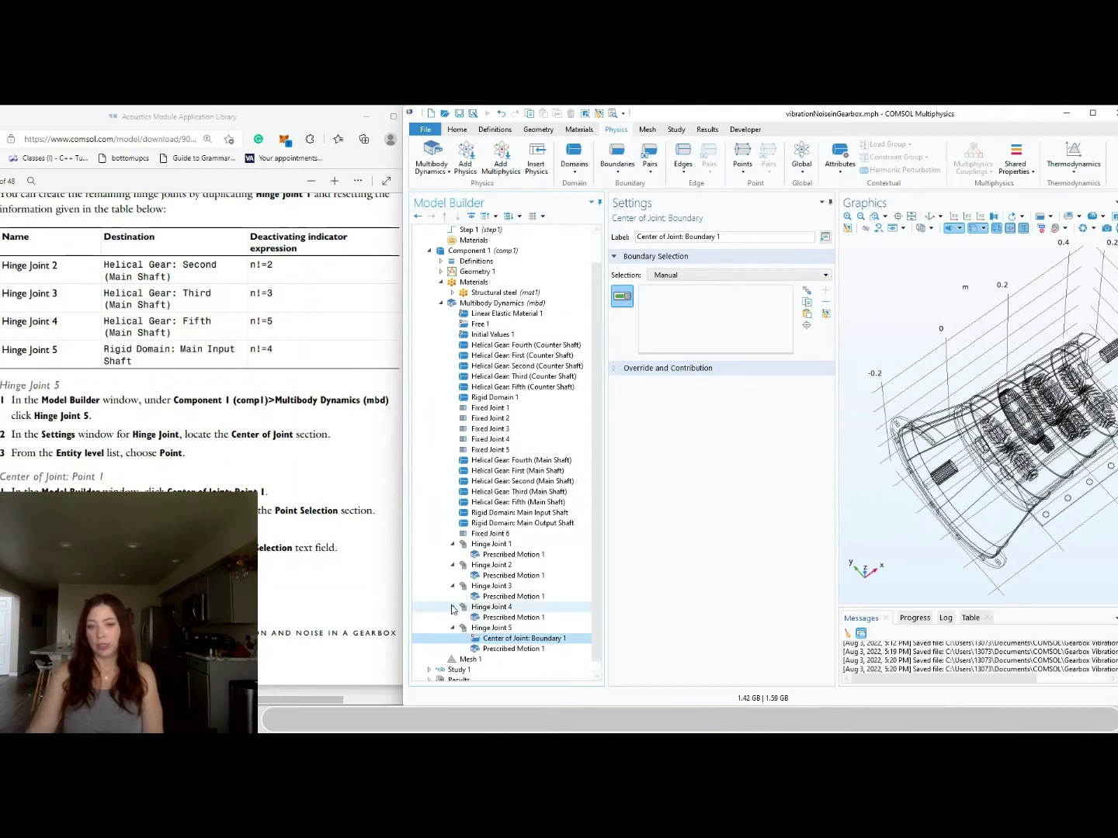
{"action": "left_click", "coordinate": [492, 628]}
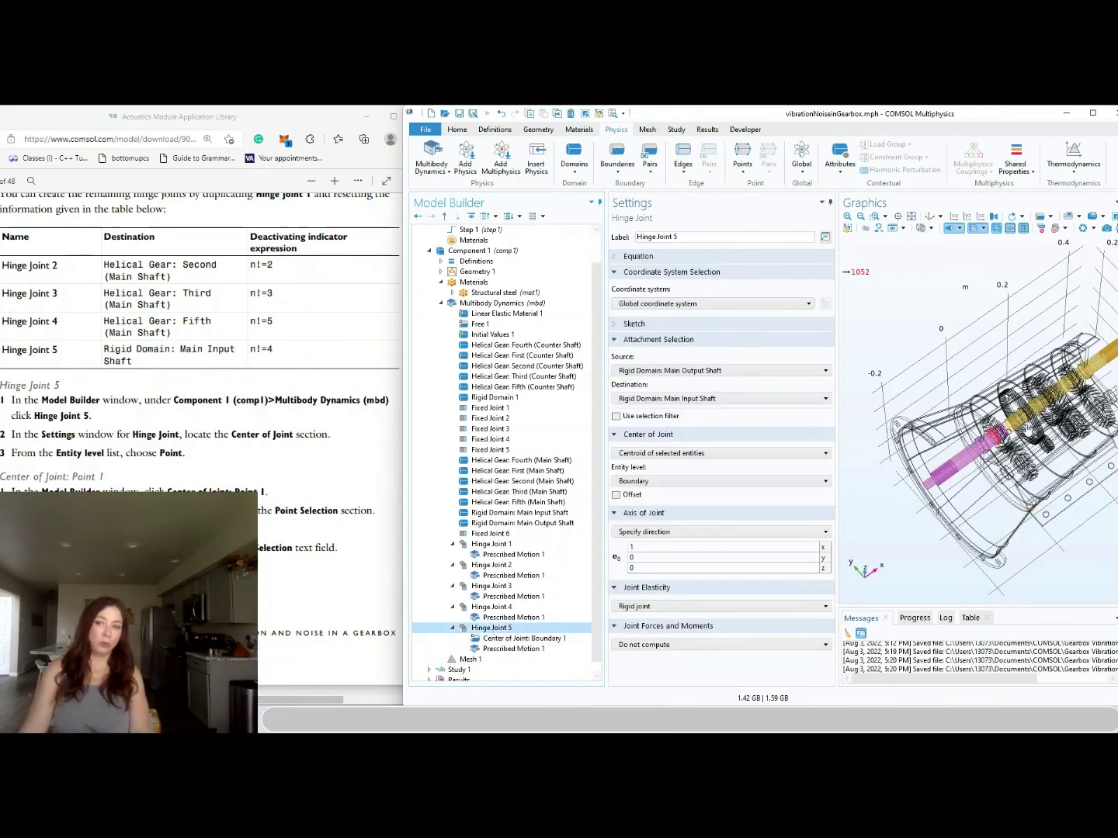
{"action": "left_click", "coordinate": [504, 638]}
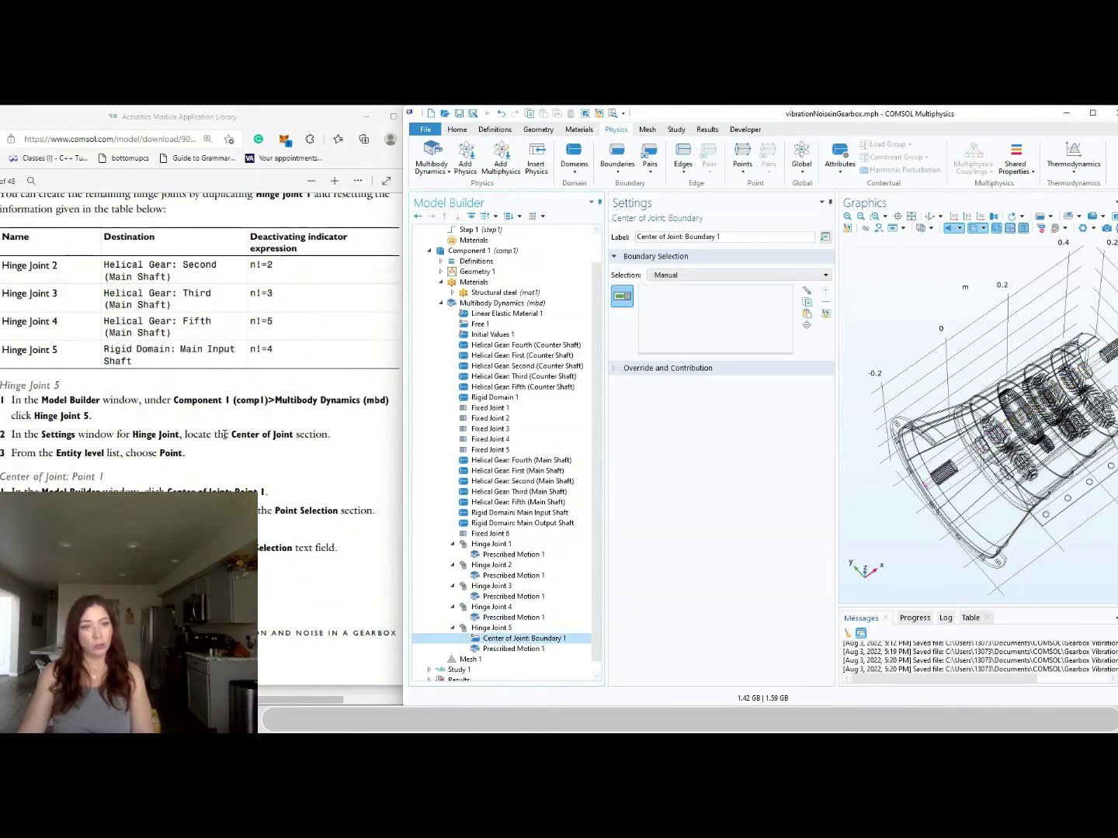
{"action": "left_click", "coordinate": [678, 275]}
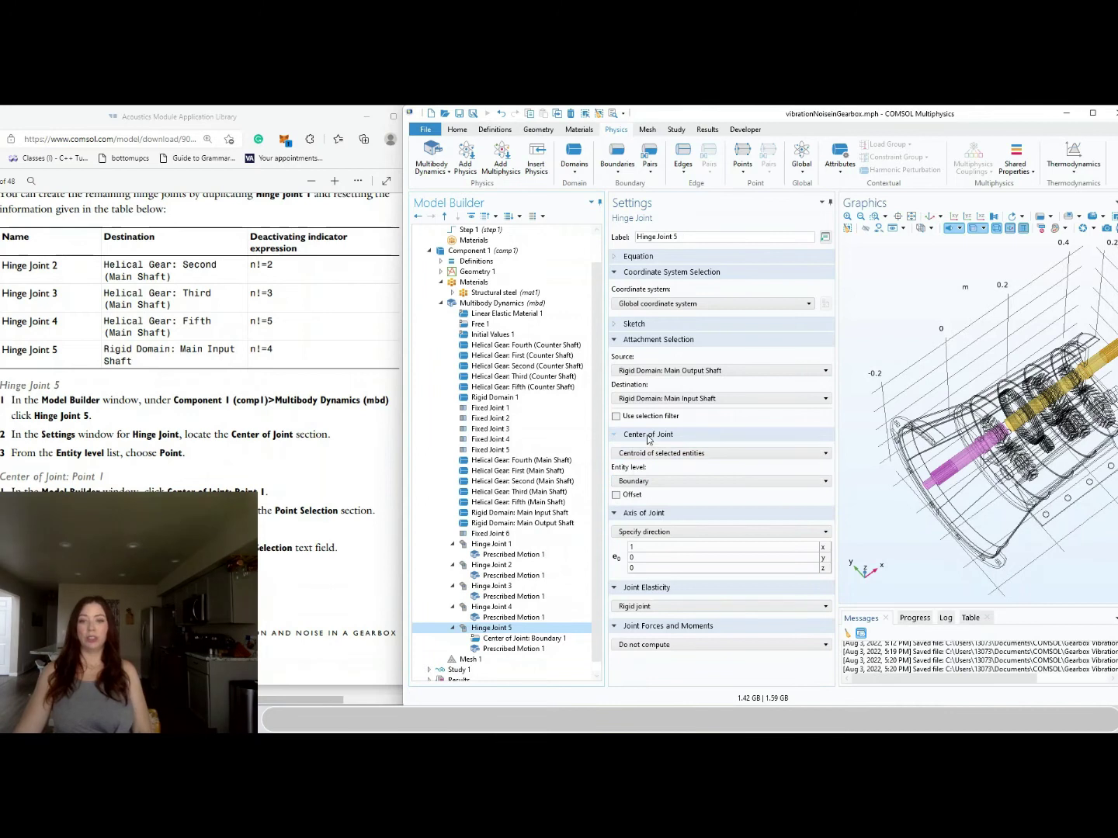
{"action": "left_click", "coordinate": [658, 480]}
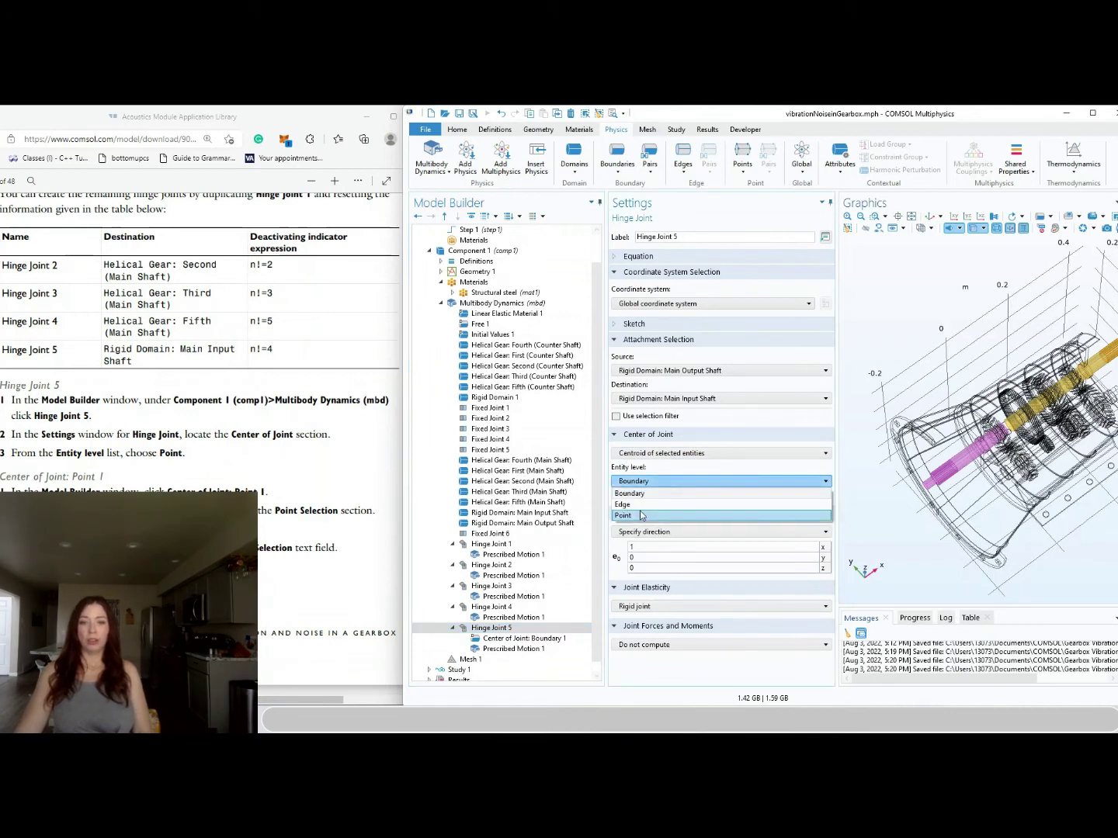
{"action": "left_click", "coordinate": [640, 514]}
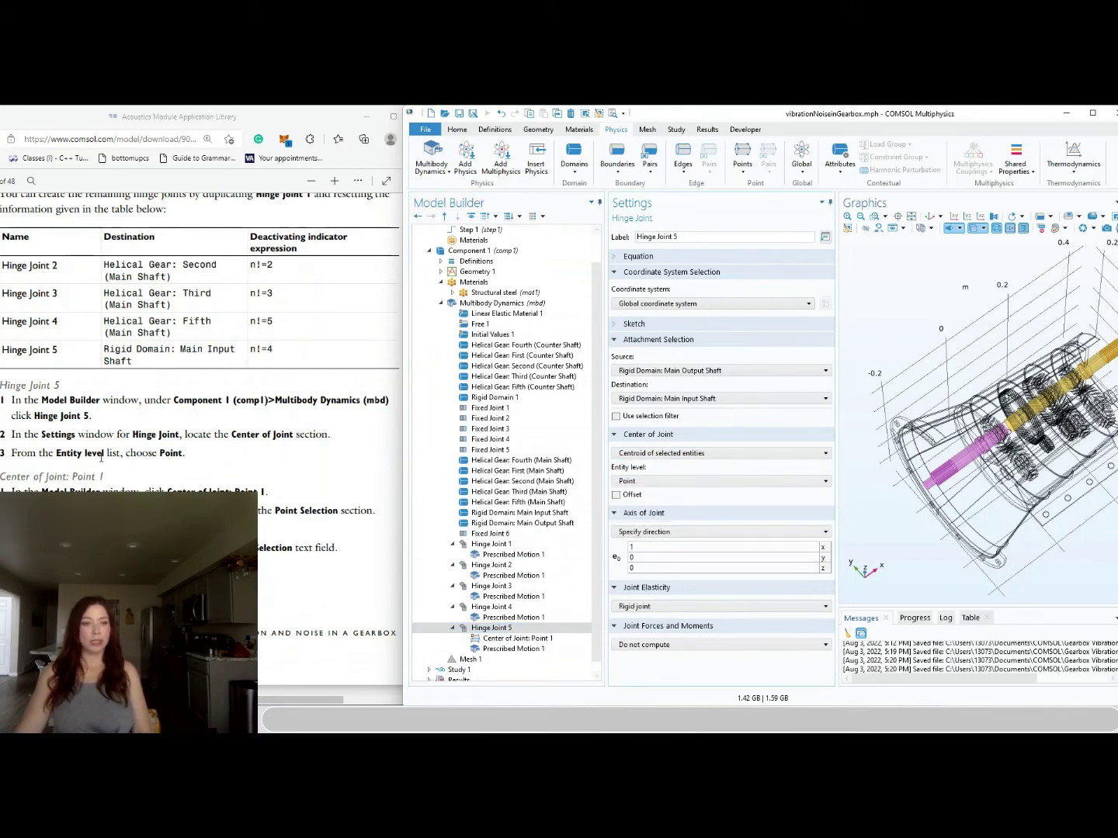
Assign points 151-152 to Hinge Joint 5's Center of Joint: Point 1 by pasting the selection
{"action": "left_click", "coordinate": [516, 639]}
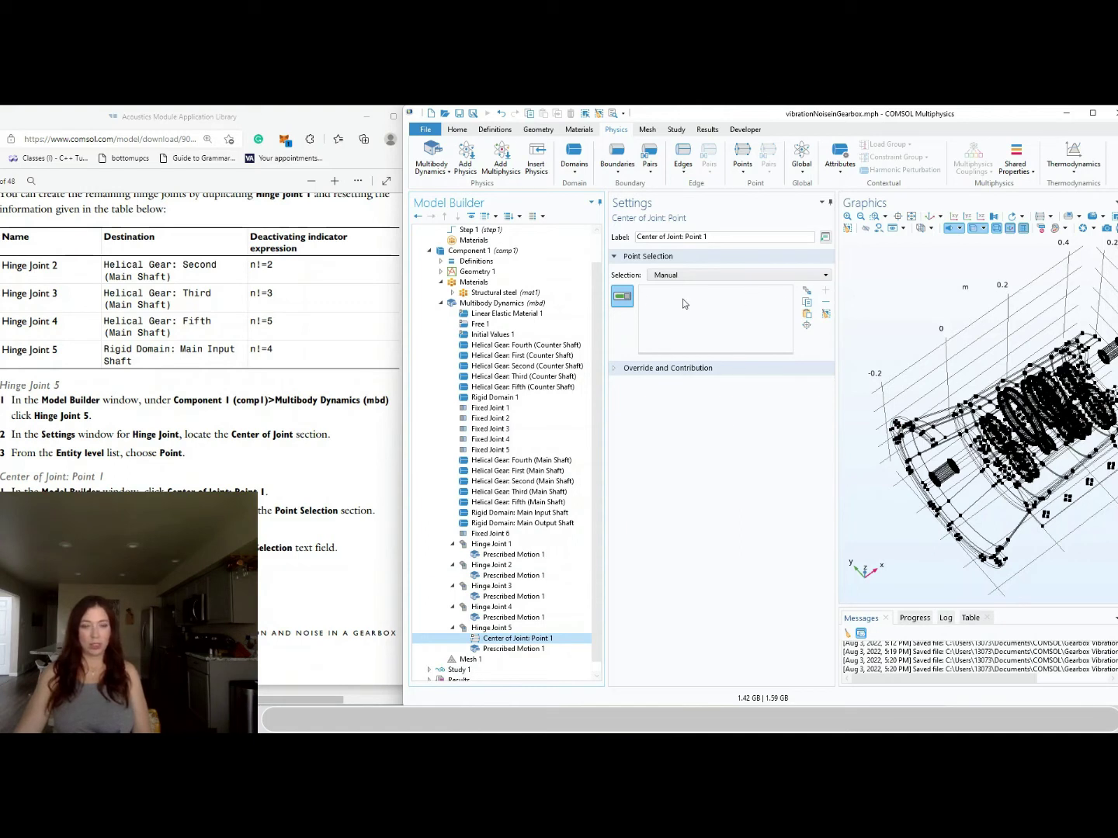
{"action": "left_click", "coordinate": [807, 314]}
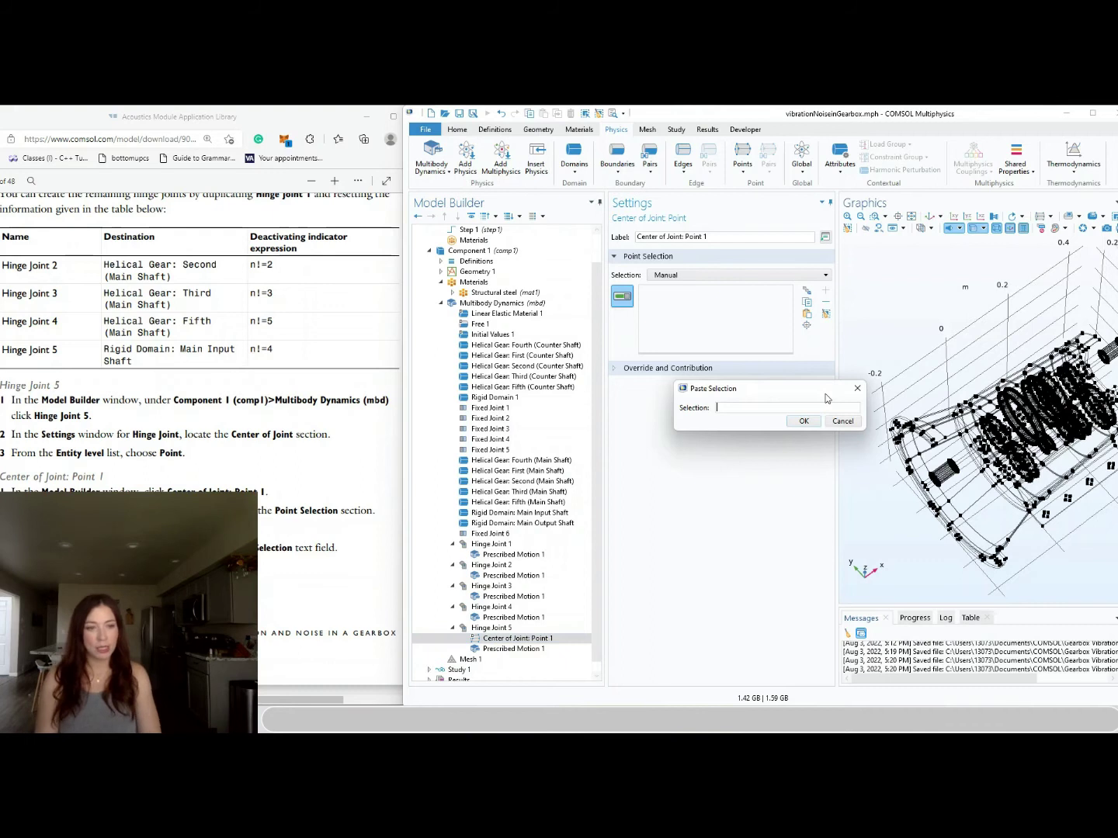
{"action": "type", "text": "151-152"}
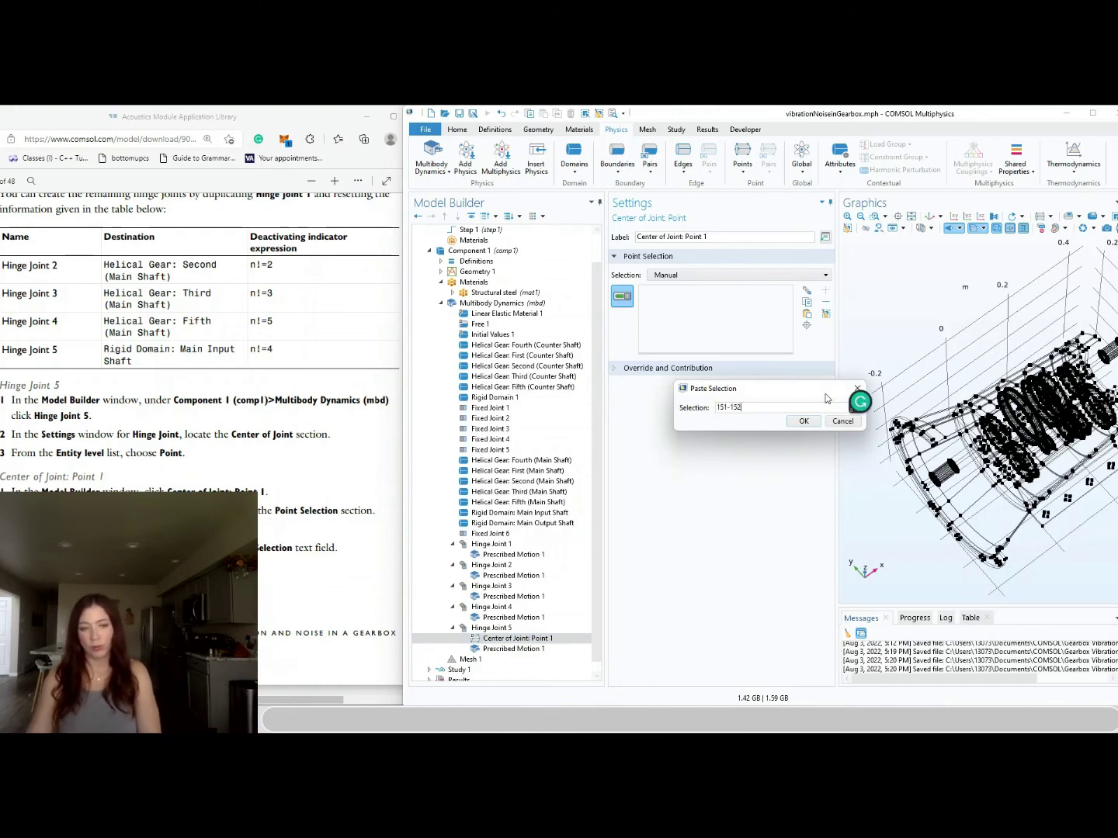
{"action": "left_click", "coordinate": [804, 421]}
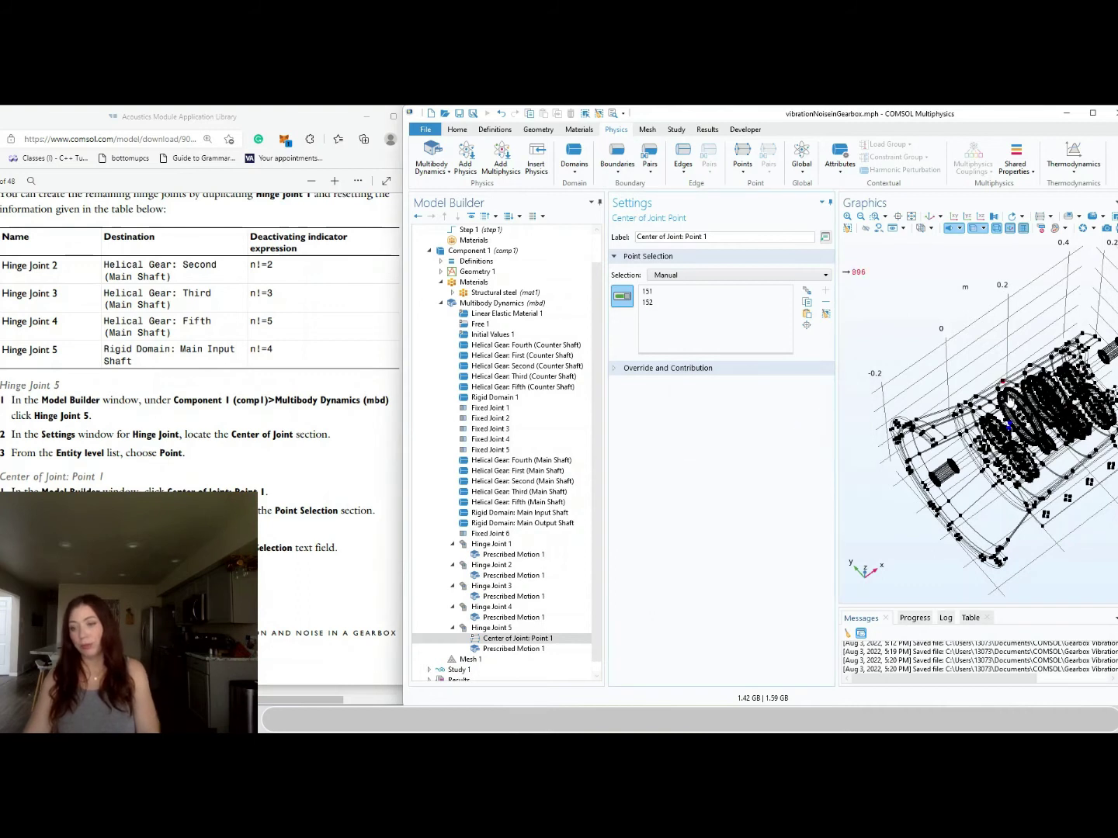
Examine where the selected joint-center points lie inside the gearbox, using a wider graphics area and a transparent model
{"action": "left_click", "coordinate": [898, 217]}
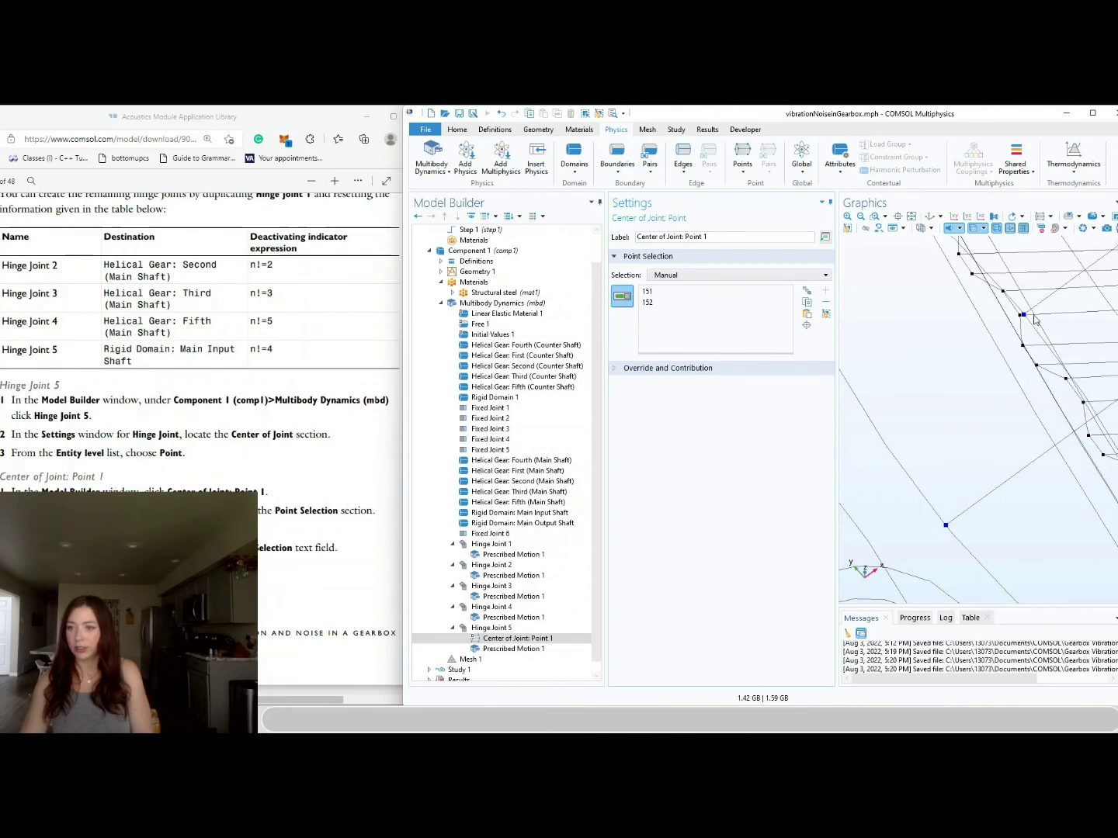
{"action": "scroll", "coordinate": [1047, 393], "scroll_direction": "down", "scroll_amount": 3}
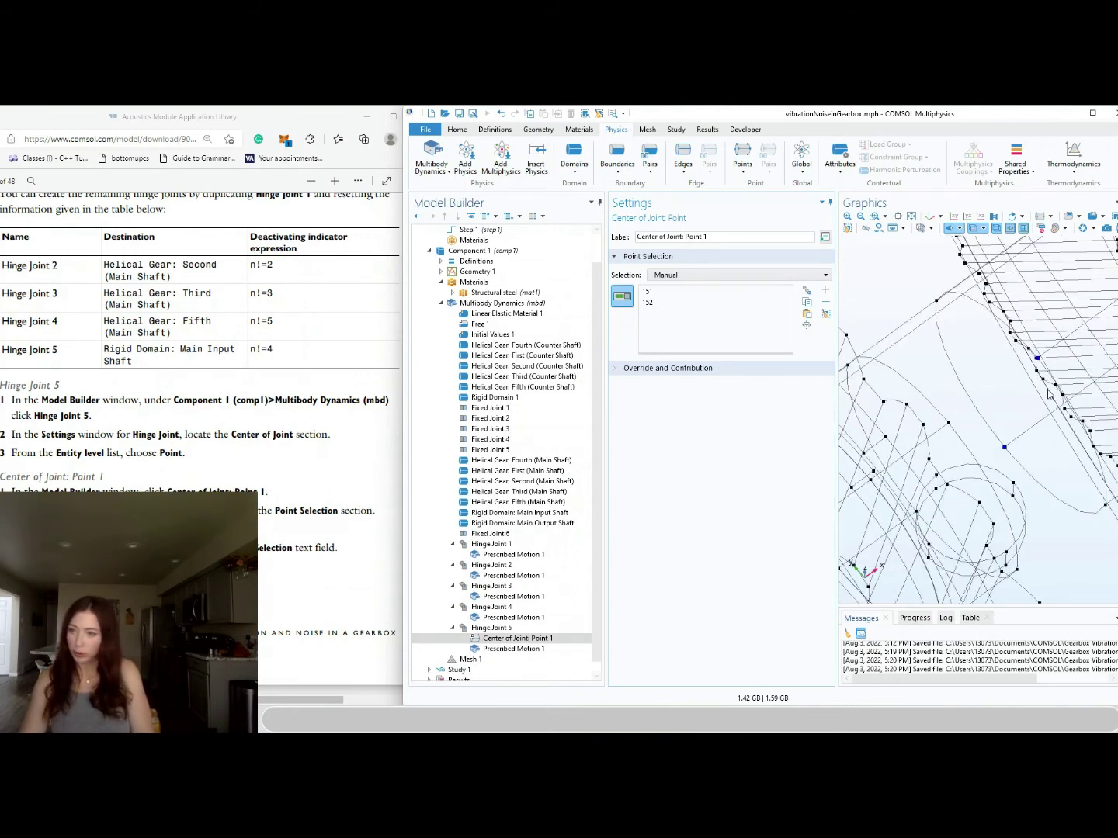
{"action": "scroll", "coordinate": [1048, 394], "scroll_direction": "down", "scroll_amount": 2}
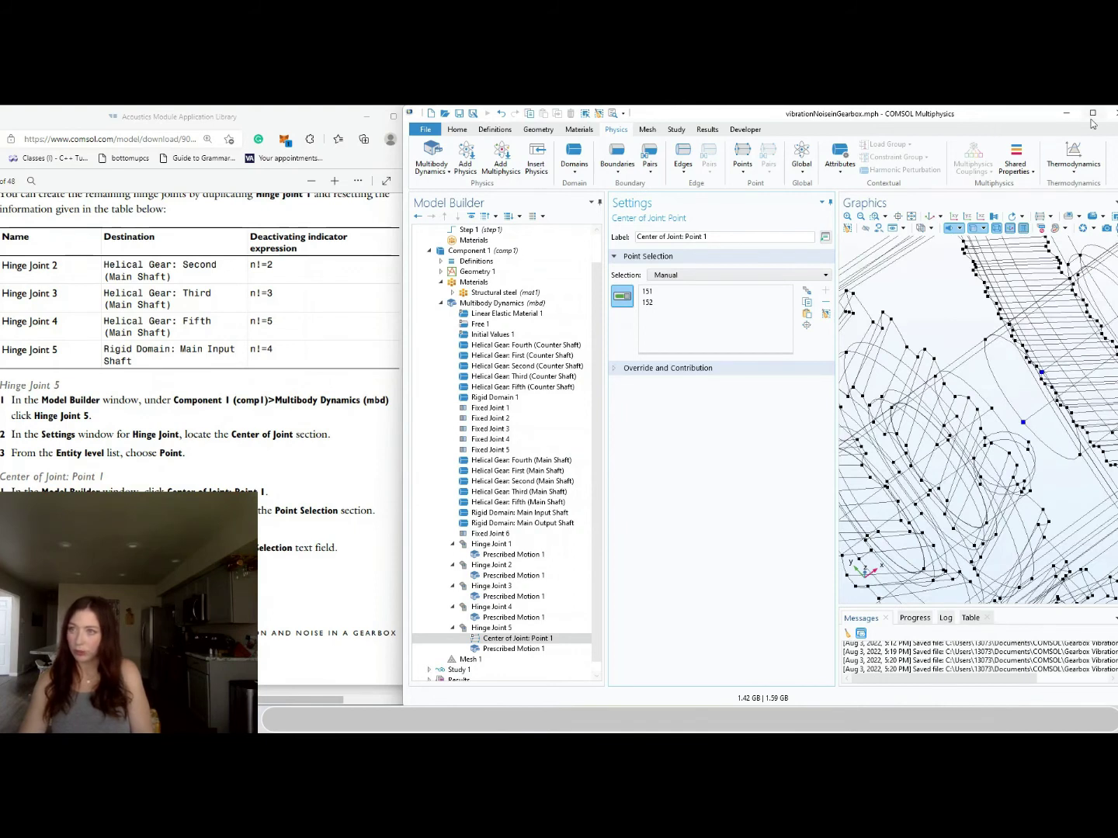
{"action": "left_click_drag", "start_coordinate": [844, 340], "coordinate": [751, 343]}
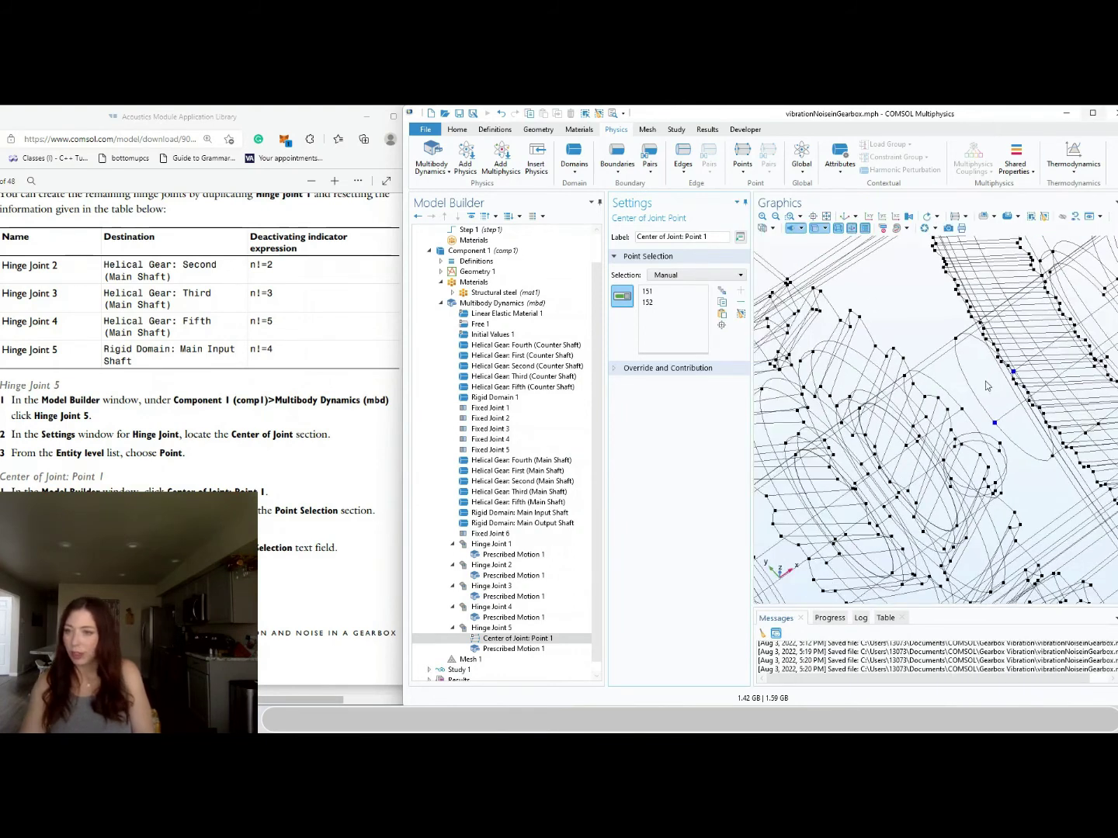
{"action": "scroll", "coordinate": [1039, 375], "scroll_direction": "down", "scroll_amount": 1}
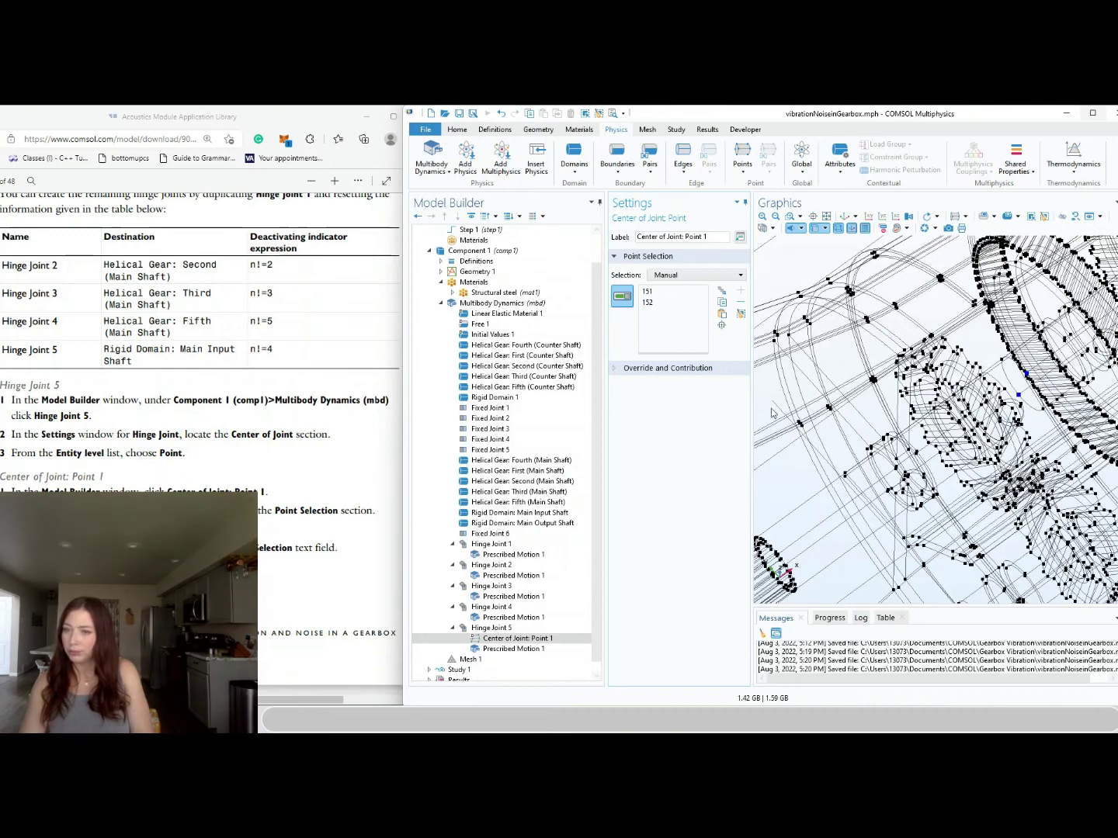
{"action": "left_click_drag", "start_coordinate": [751, 420], "coordinate": [699, 420]}
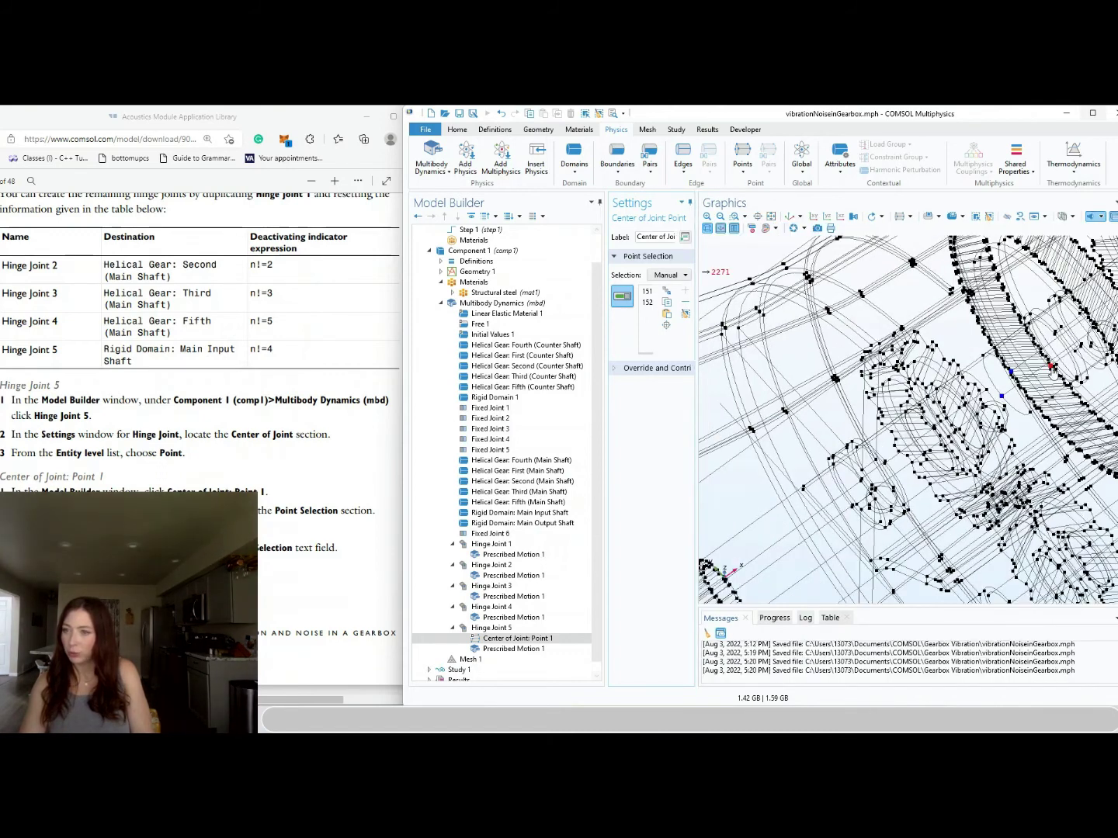
{"action": "left_click_drag", "start_coordinate": [1026, 422], "coordinate": [854, 428]}
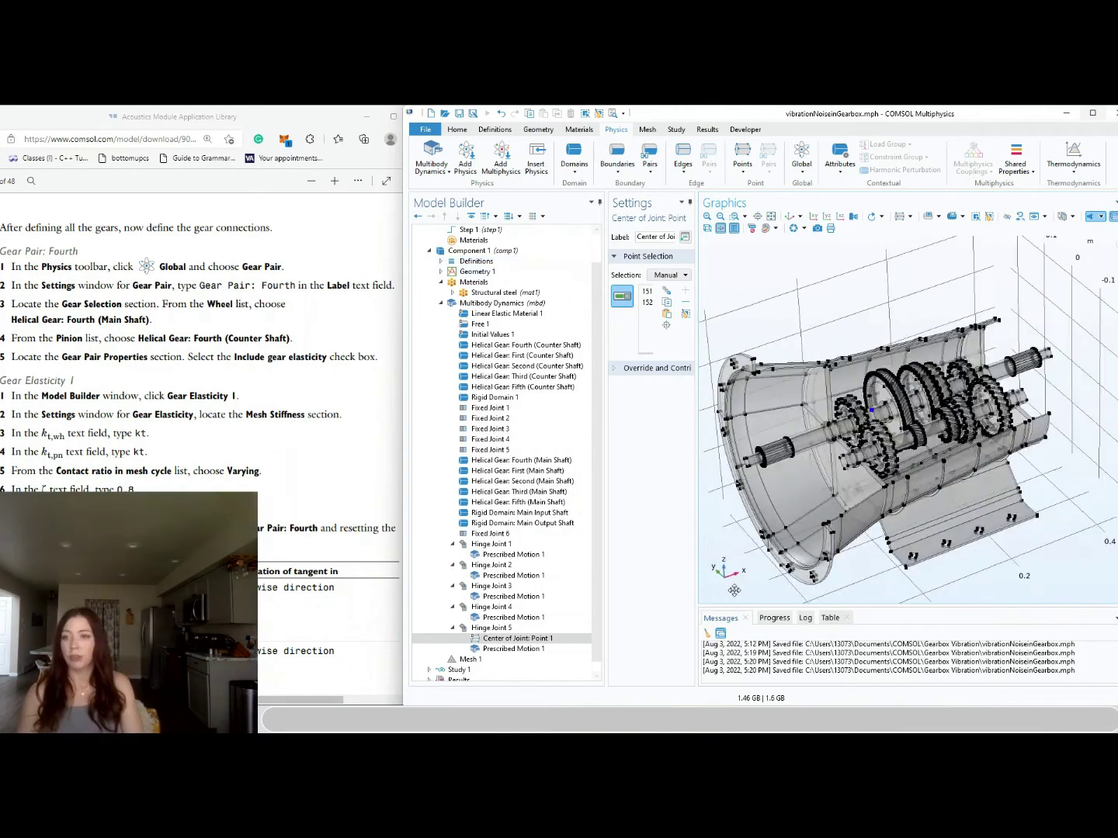
{"action": "left_click_drag", "start_coordinate": [734, 591], "coordinate": [730, 598]}
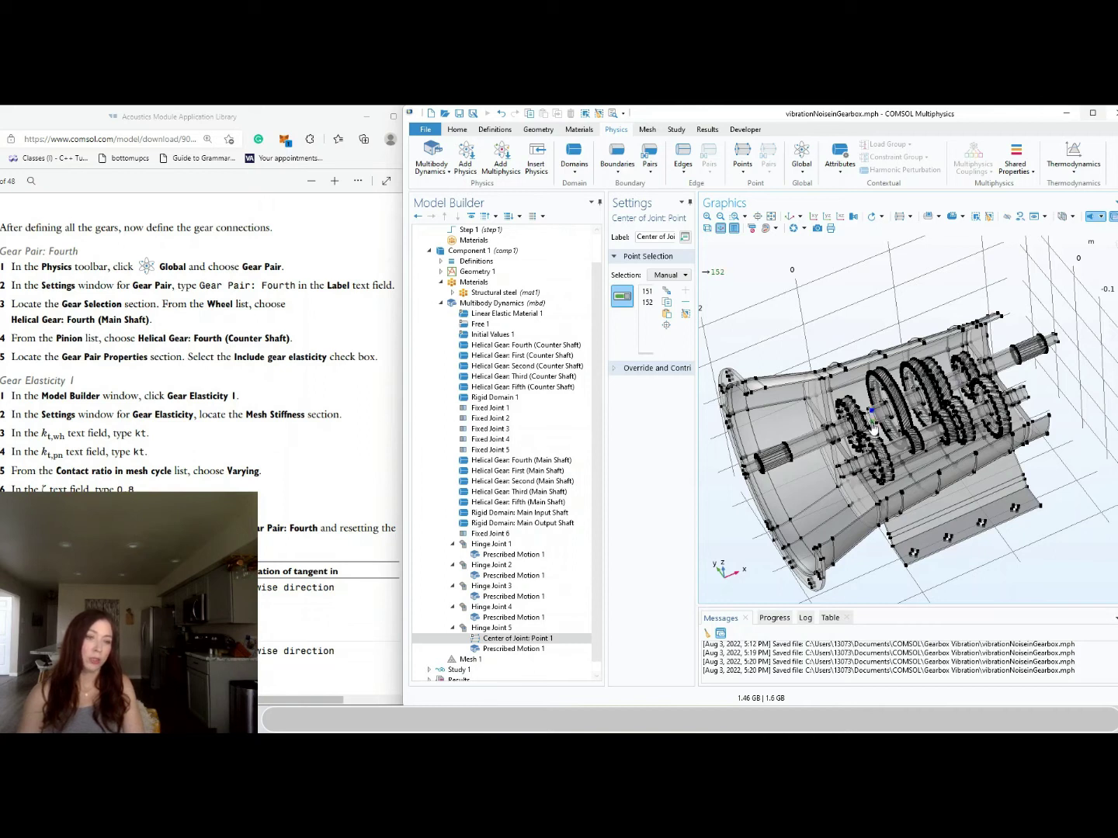
Add a Gear Pair to the Multibody Dynamics physics, following the gear connection instructions
{"action": "scroll", "coordinate": [295, 416], "scroll_direction": "up", "scroll_amount": 3}
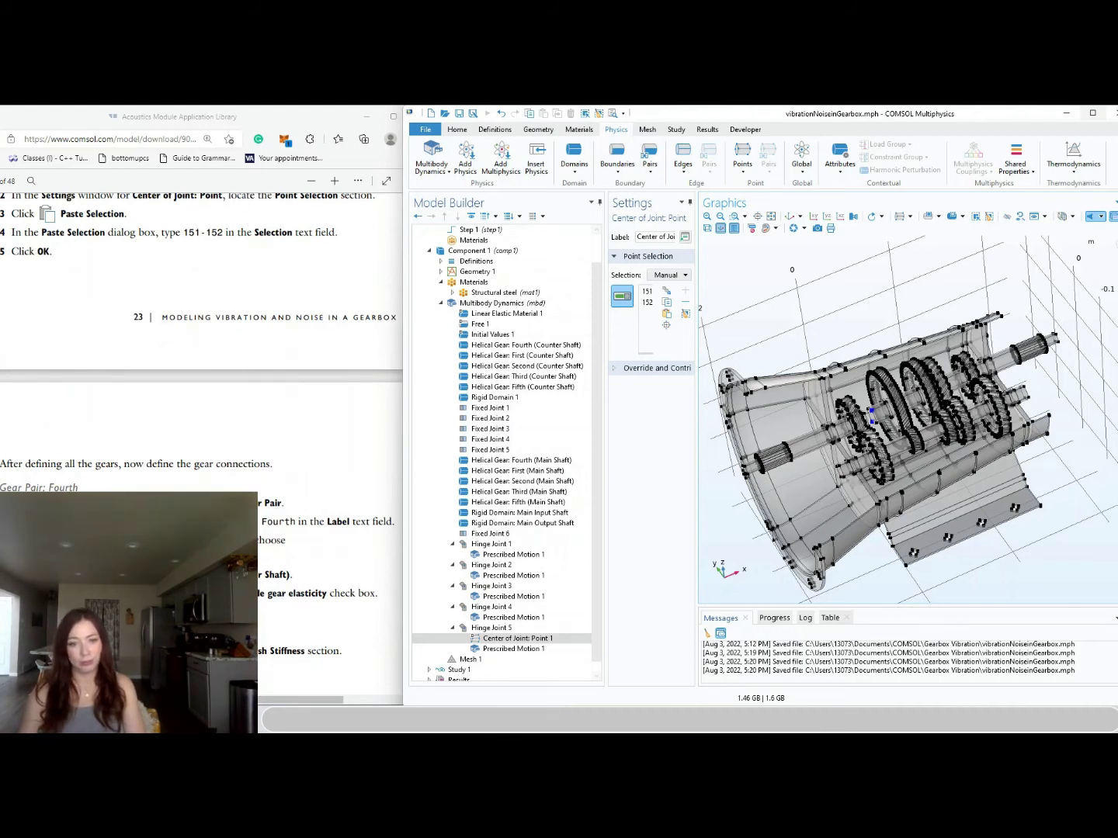
{"action": "scroll", "coordinate": [137, 477], "scroll_direction": "down", "scroll_amount": 2}
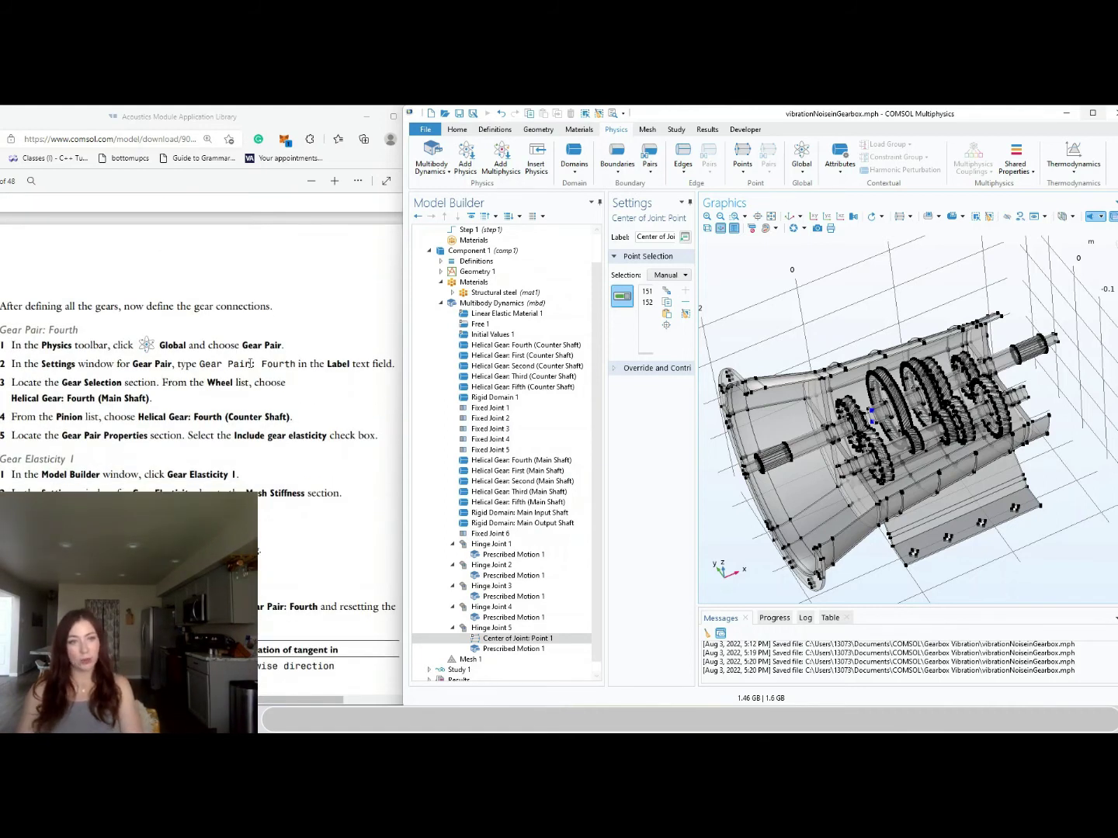
{"action": "left_click", "coordinate": [132, 387]}
{"action": "scroll", "coordinate": [233, 395], "scroll_direction": "down", "scroll_amount": 1}
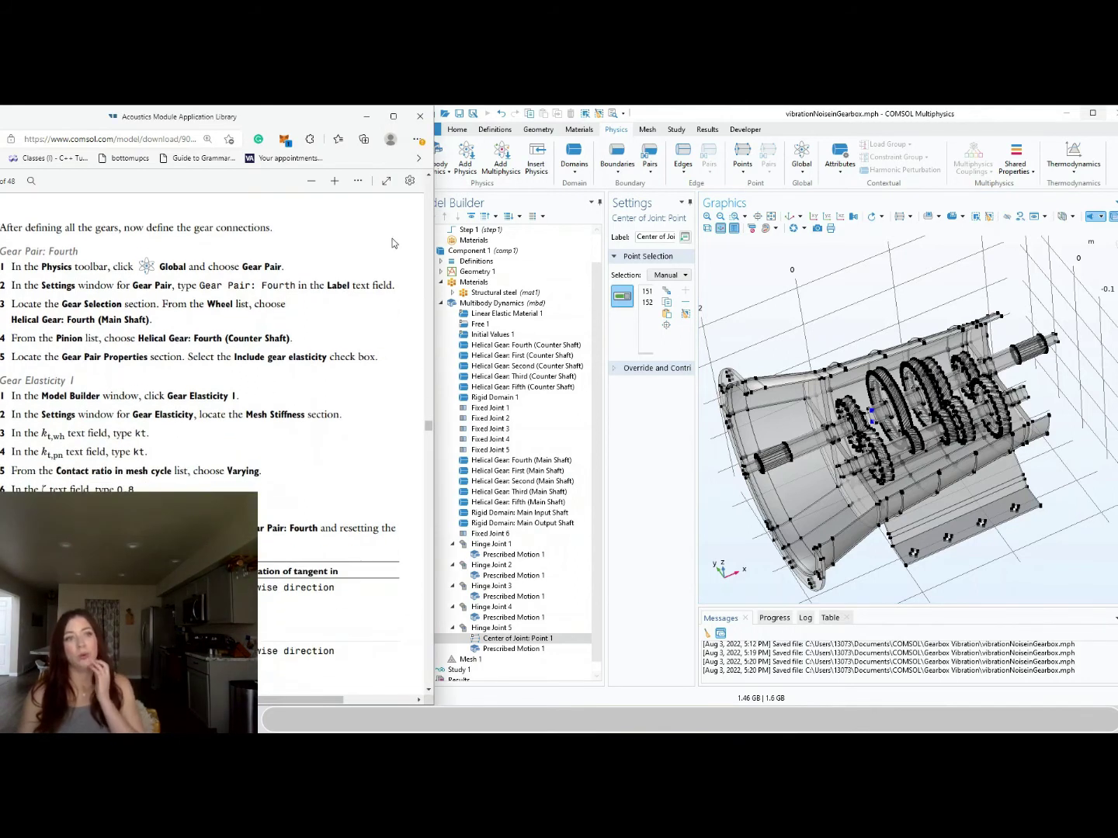
{"action": "left_click", "coordinate": [811, 166]}
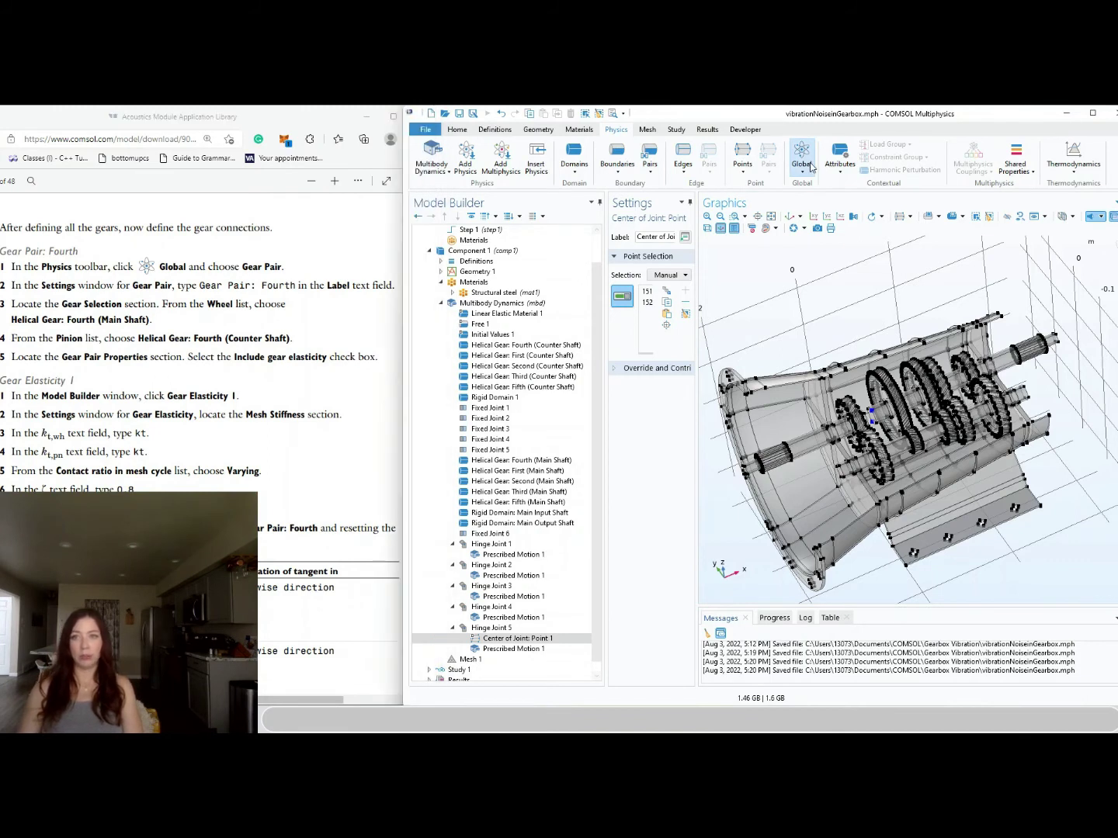
{"action": "left_click", "coordinate": [802, 159]}
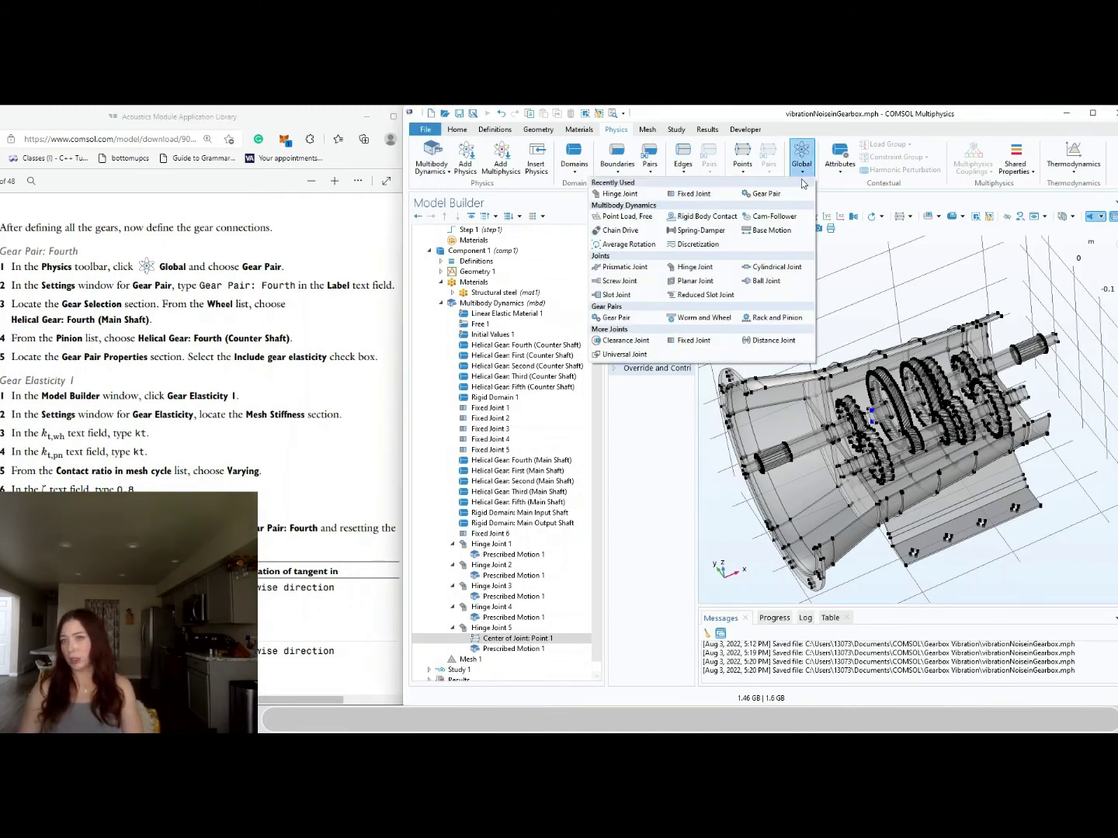
{"action": "left_click", "coordinate": [772, 193]}
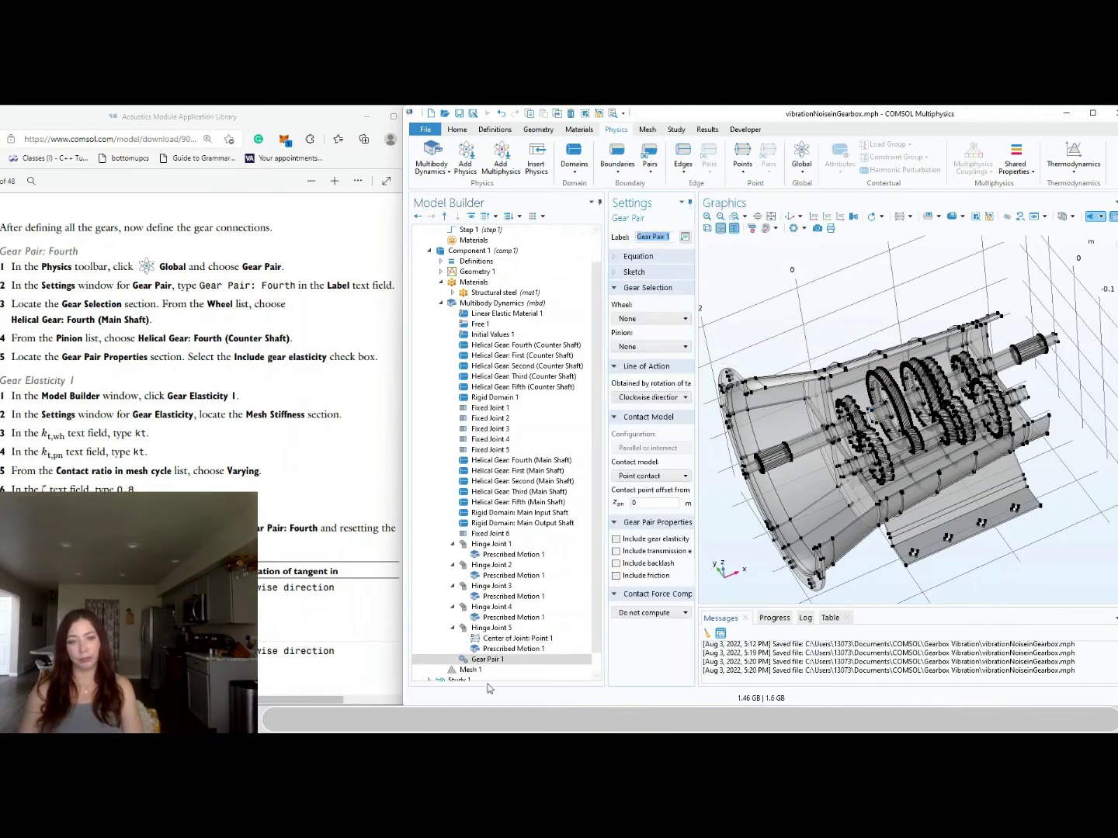
{"action": "right_click", "coordinate": [489, 304]}
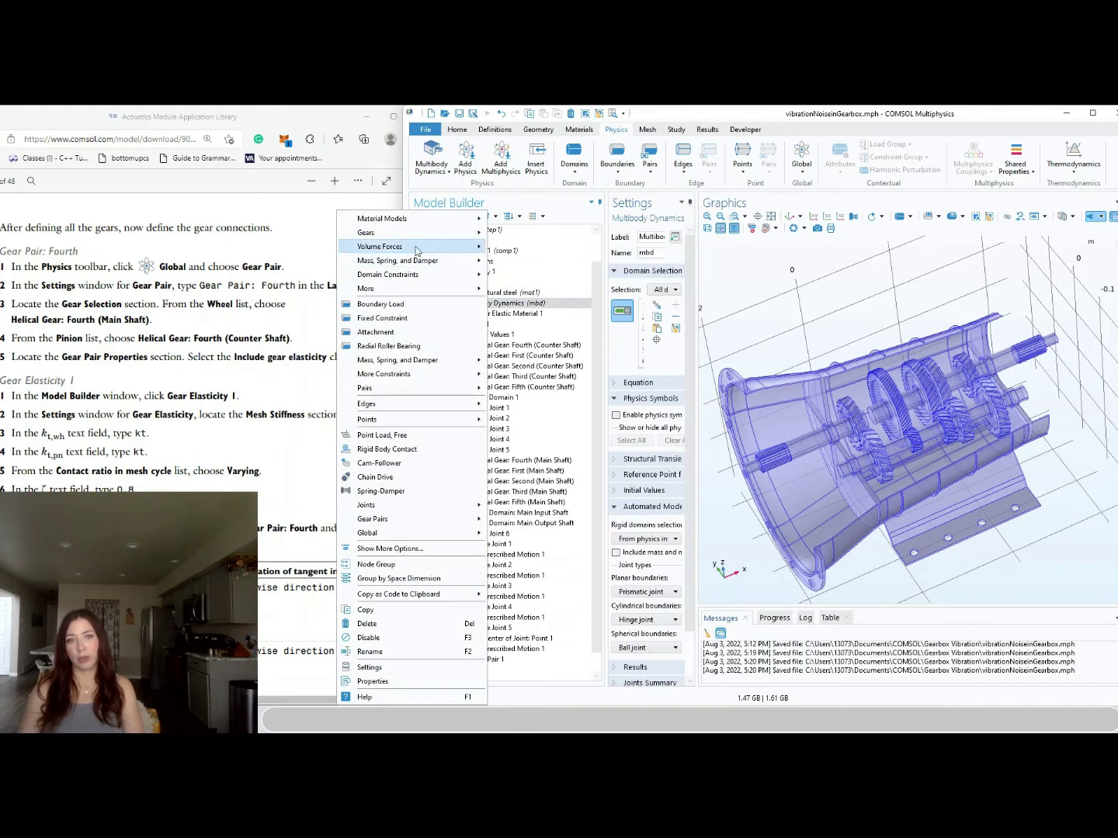
{"action": "mouse_move", "coordinate": [422, 238]}
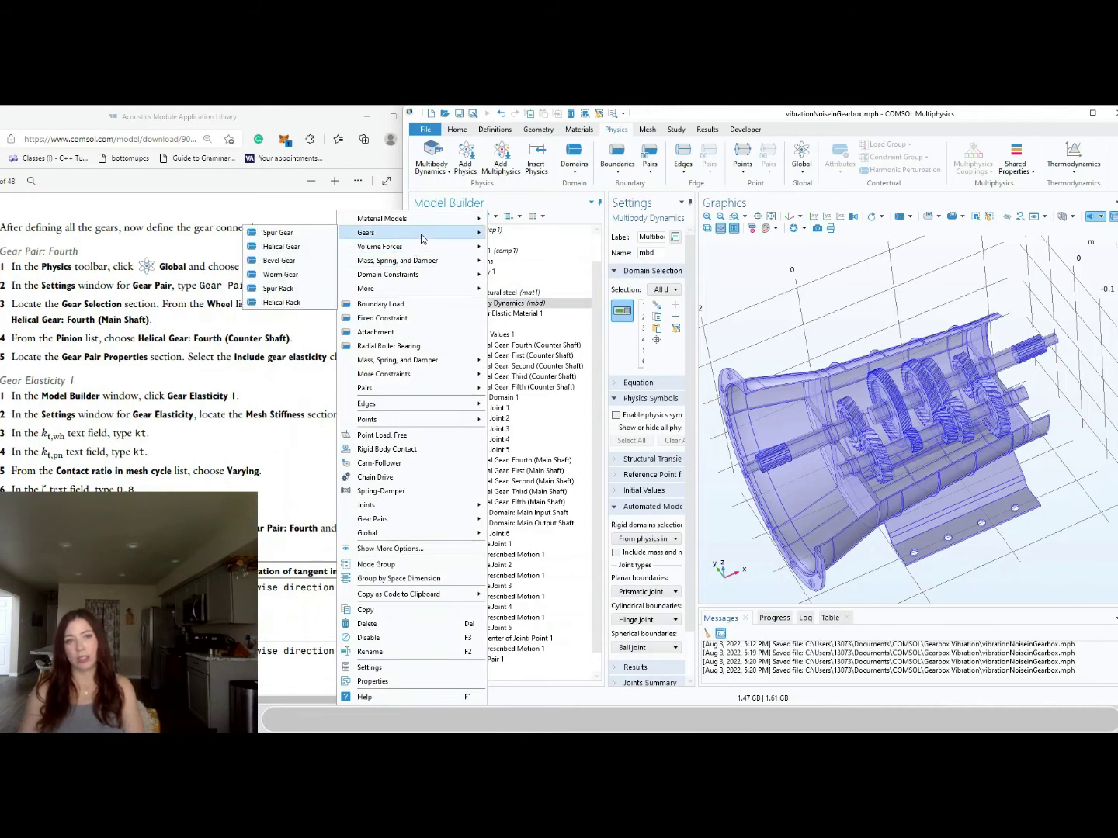
{"action": "left_click", "coordinate": [528, 377]}
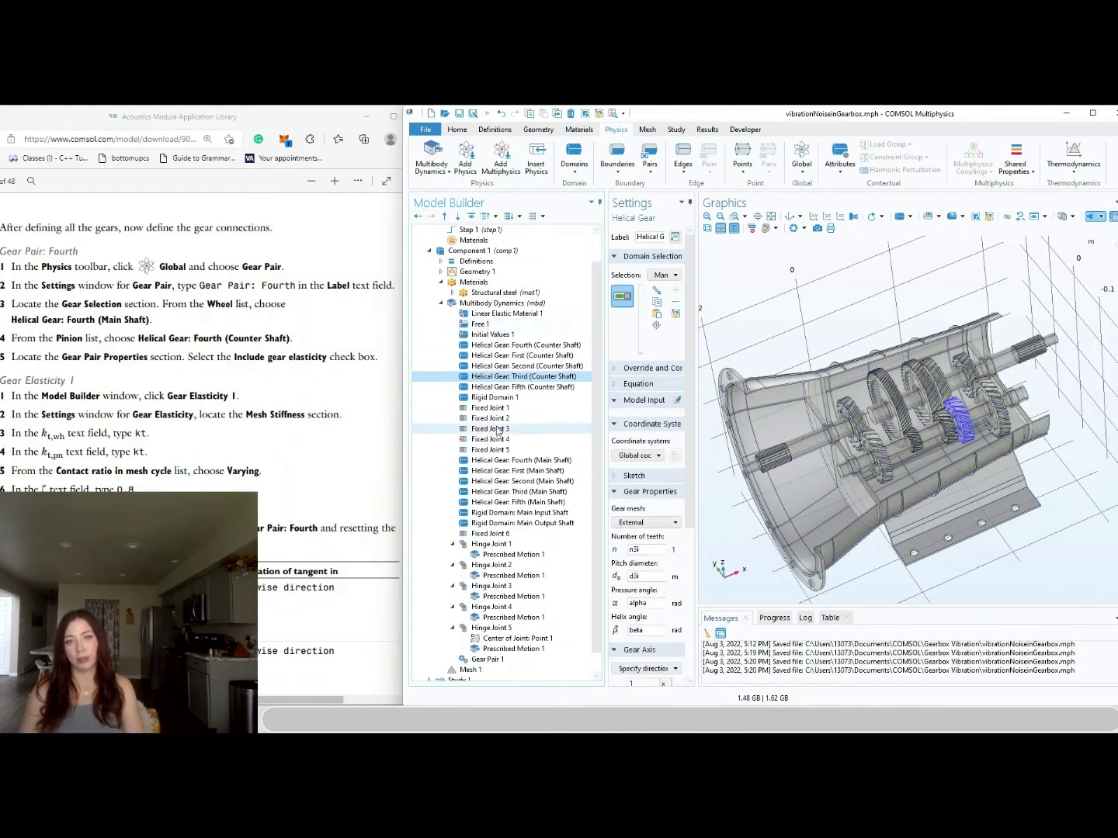
{"action": "left_click", "coordinate": [498, 346]}
{"action": "right_click", "coordinate": [498, 350]}
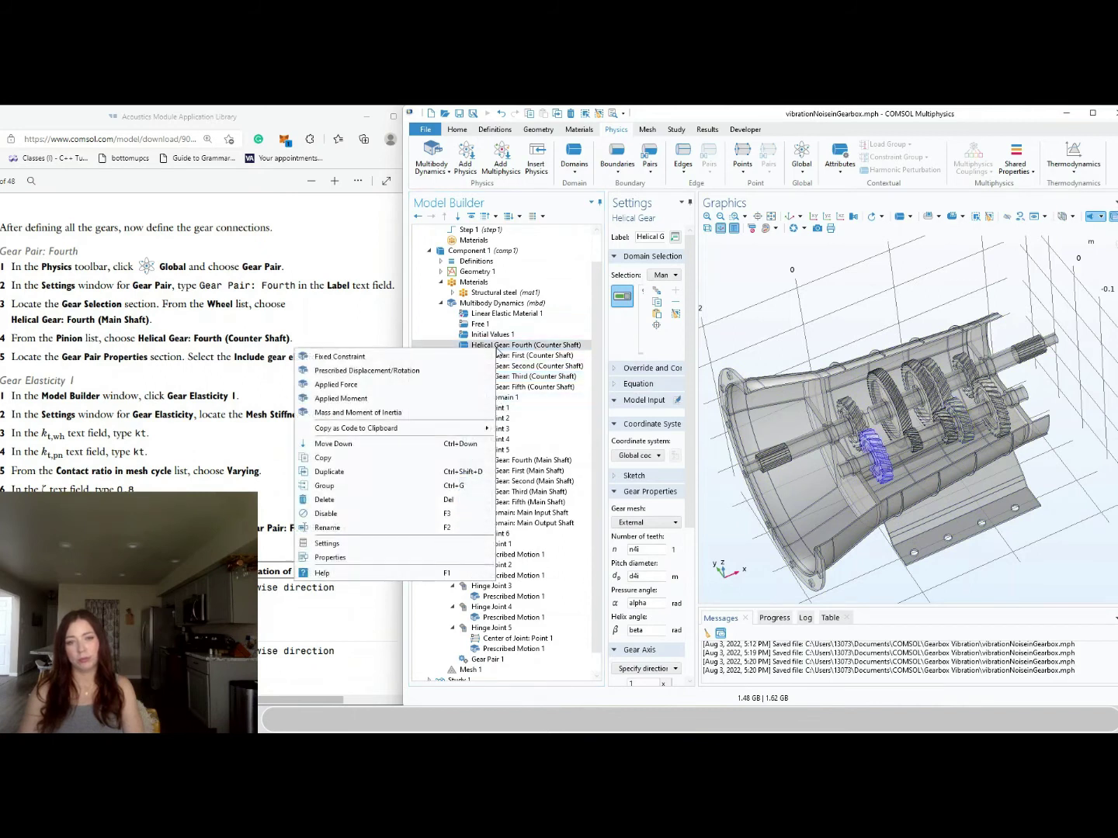
{"action": "left_click", "coordinate": [566, 382]}
{"action": "left_click", "coordinate": [501, 303]}
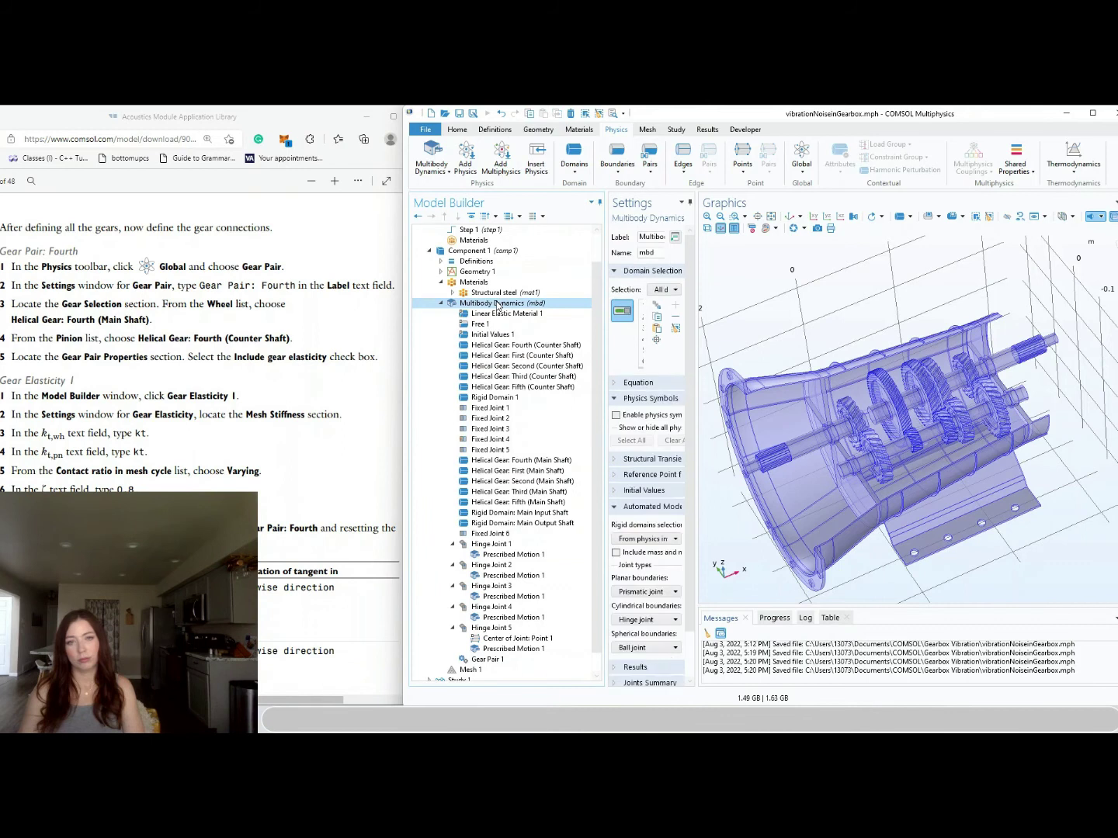
{"action": "right_click", "coordinate": [501, 303]}
{"action": "mouse_move", "coordinate": [423, 237]}
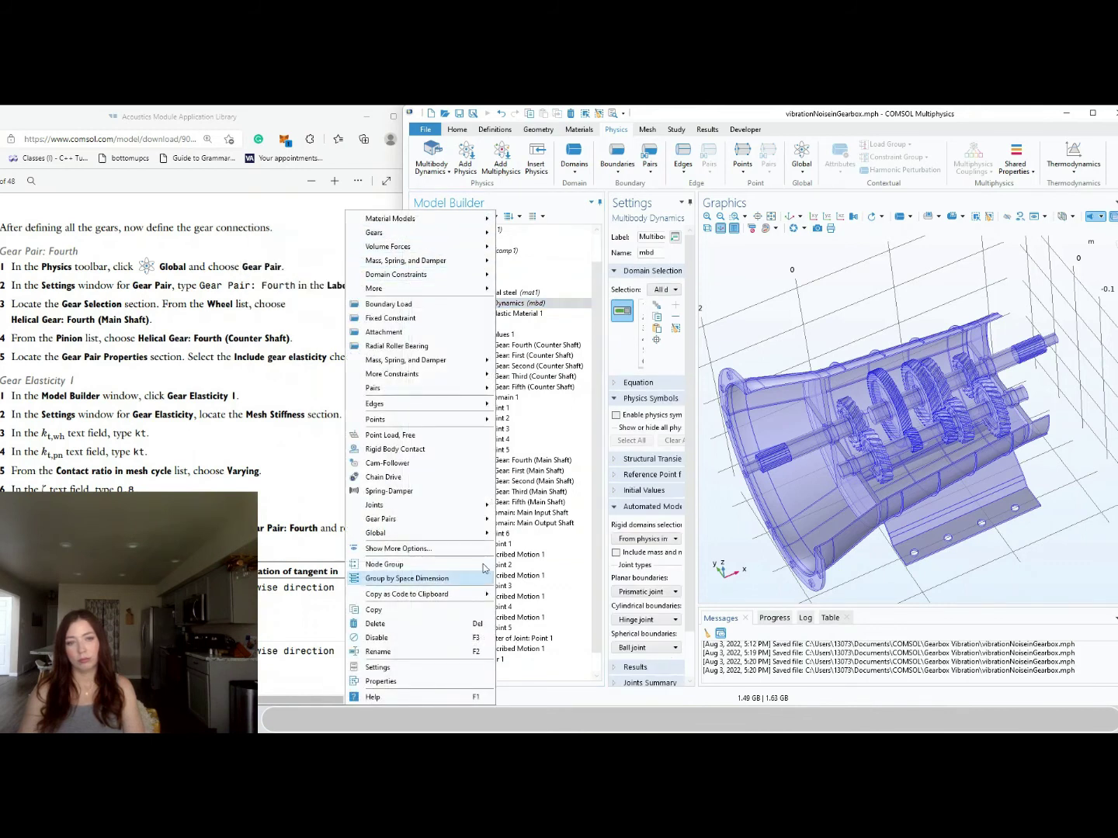
{"action": "mouse_move", "coordinate": [443, 524]}
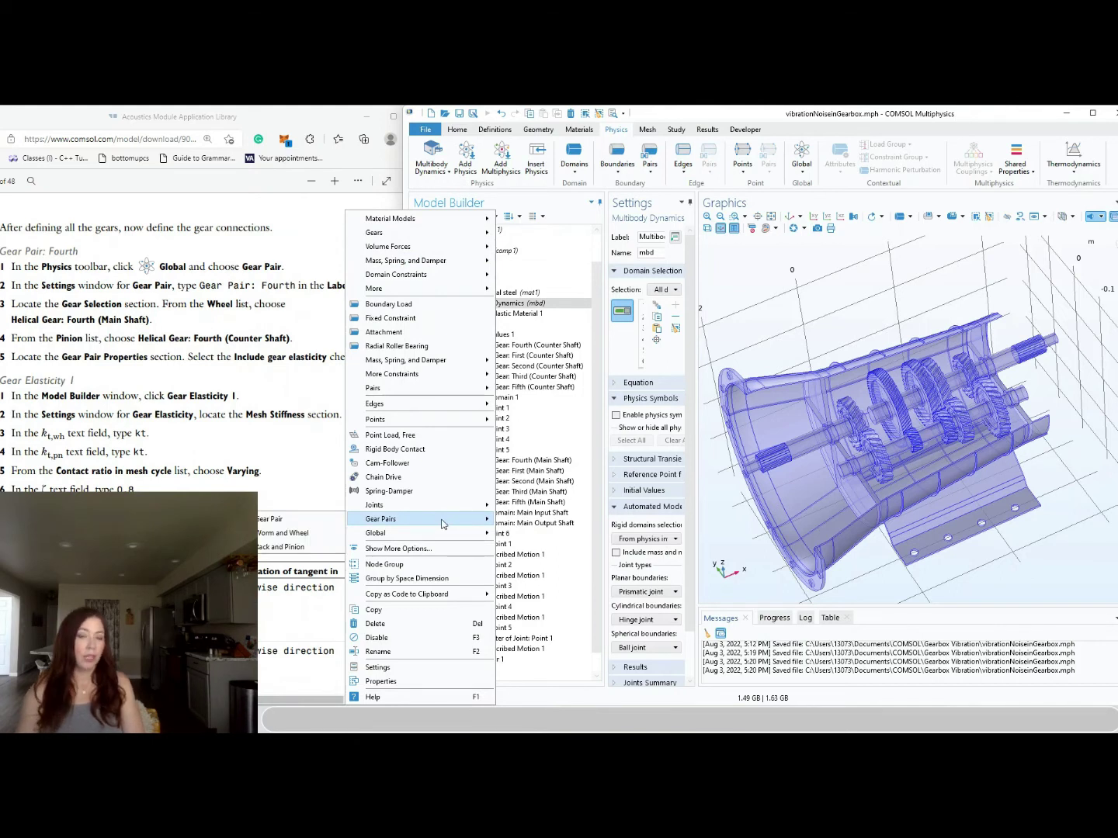
{"action": "left_click", "coordinate": [509, 415]}
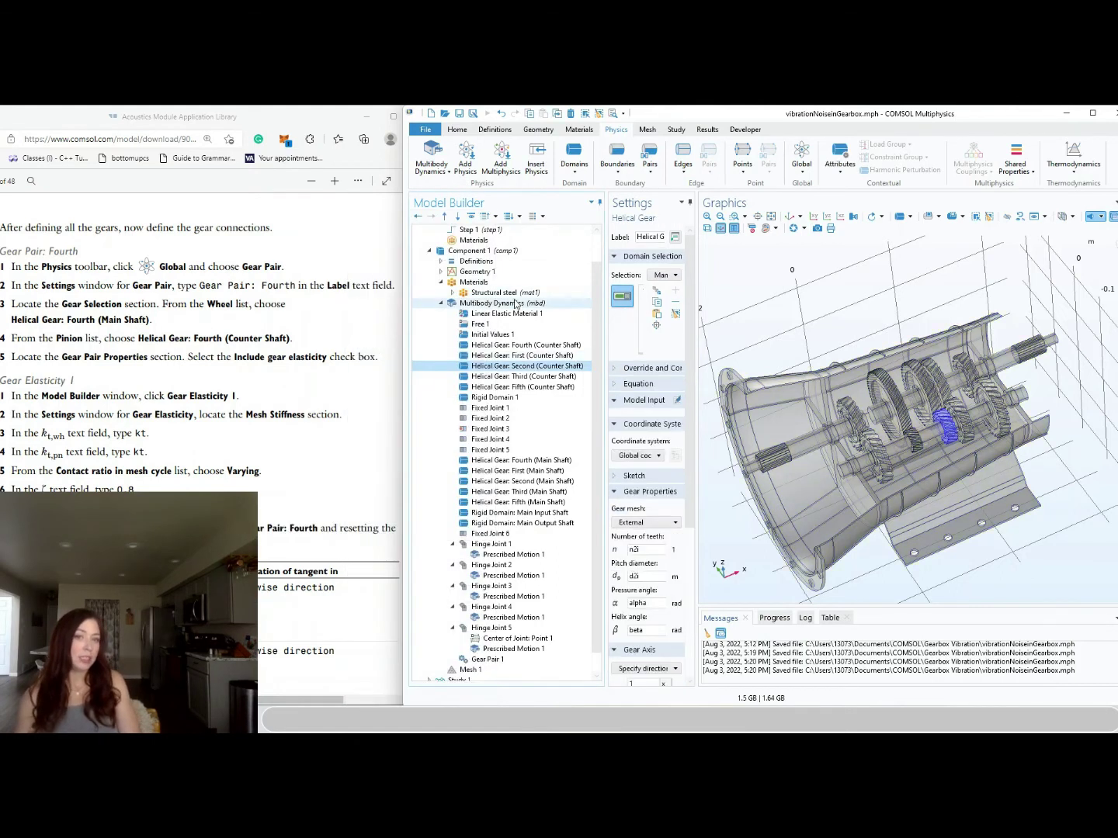
{"action": "left_click", "coordinate": [489, 304]}
{"action": "right_click", "coordinate": [491, 307]}
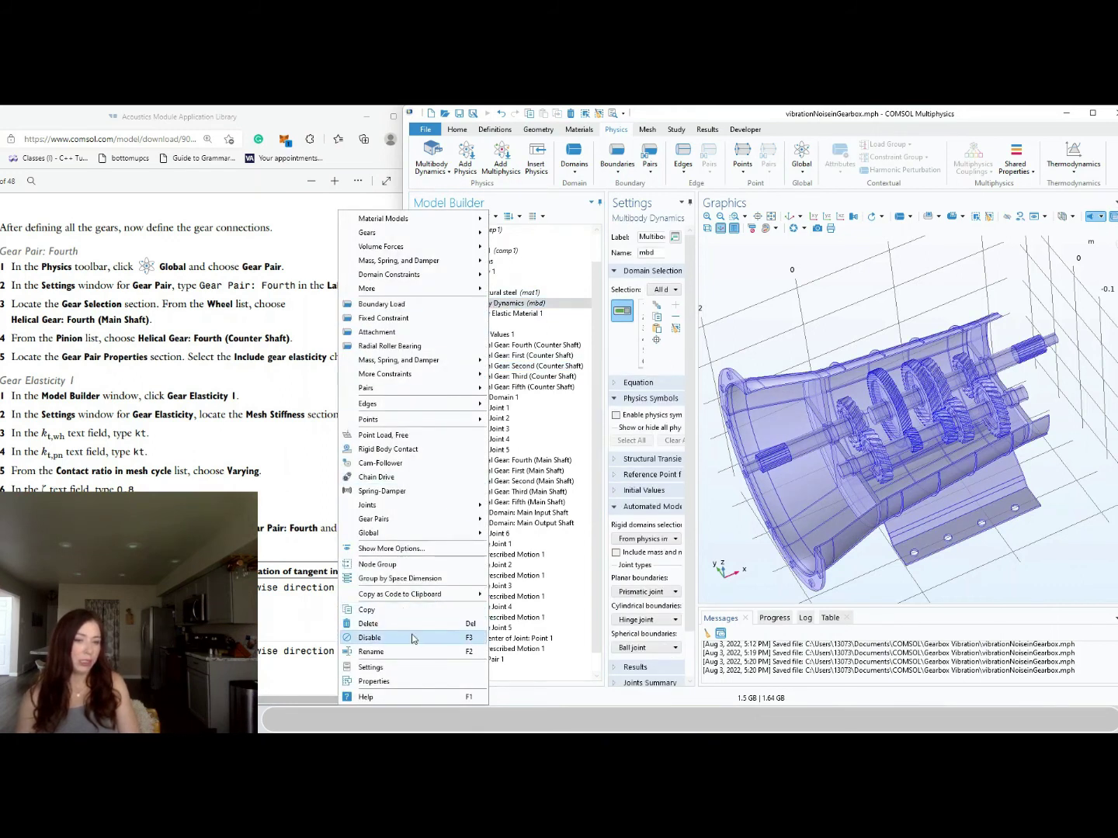
{"action": "mouse_move", "coordinate": [377, 519]}
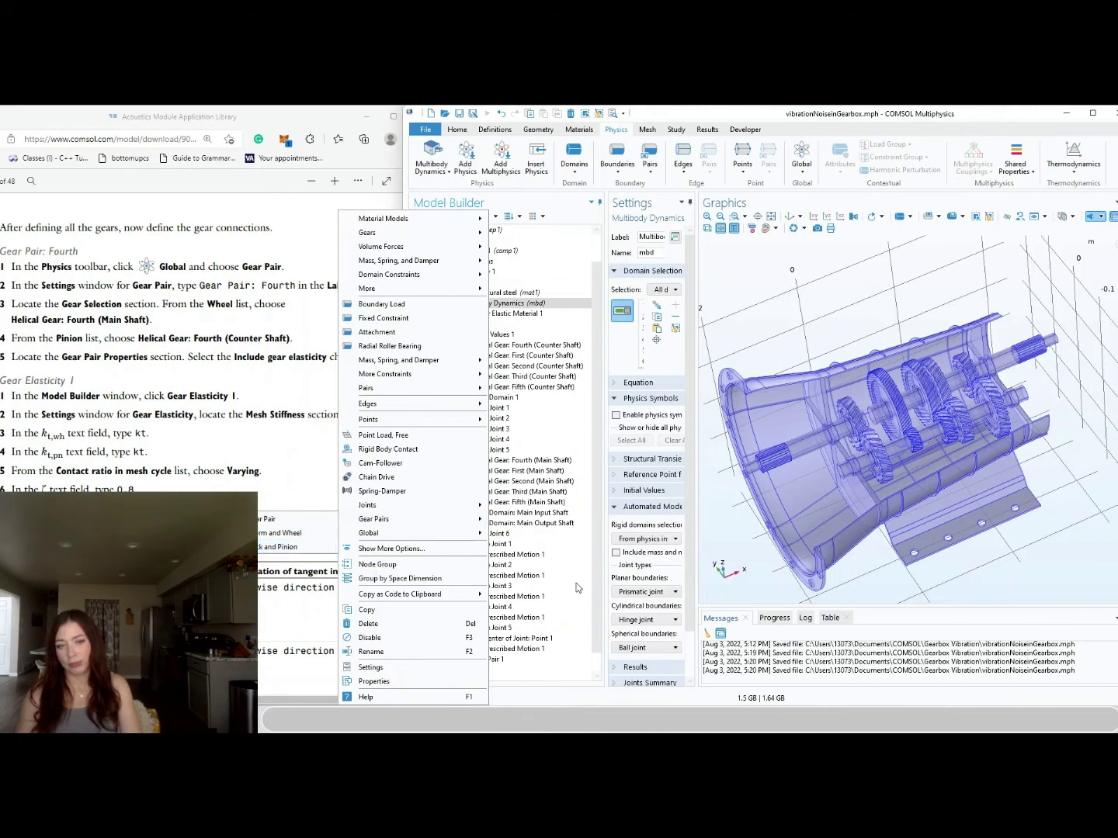
{"action": "left_click", "coordinate": [287, 518]}
Label the new gear pair "Gear Pair: Fourth", with the settings area widened
{"action": "left_click", "coordinate": [487, 660]}
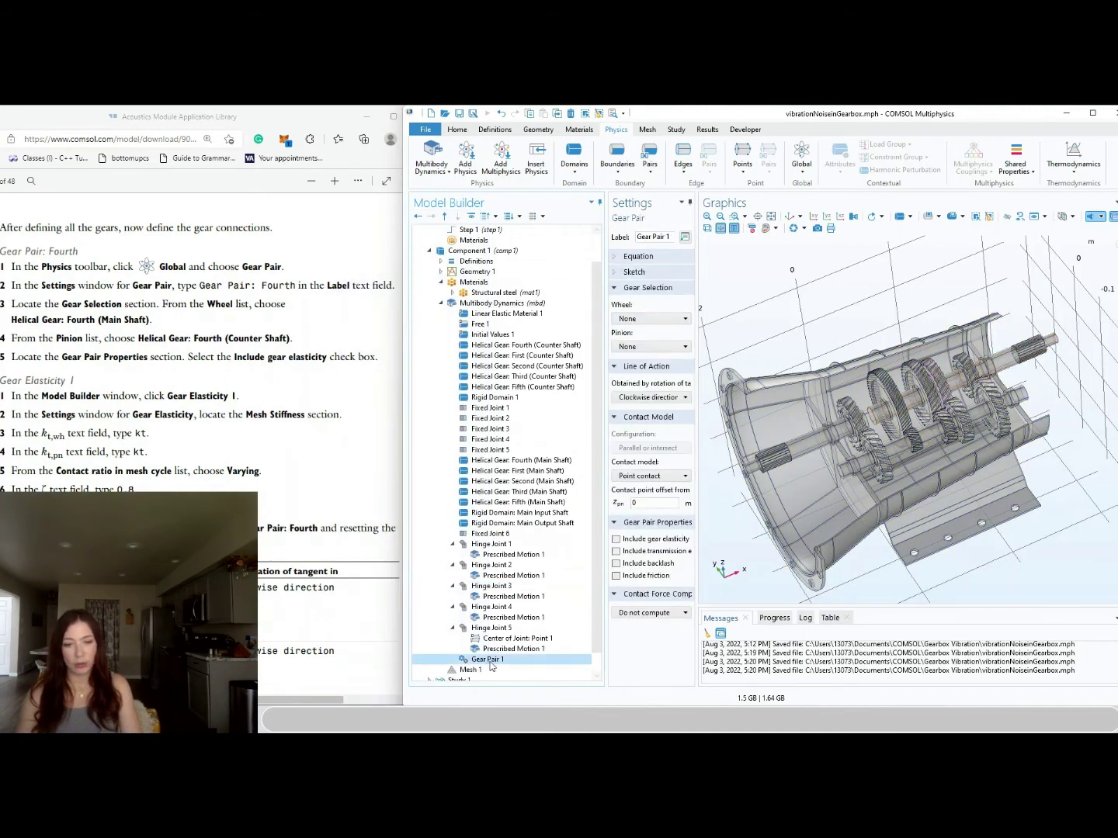
{"action": "left_click_drag", "start_coordinate": [695, 533], "coordinate": [798, 537]}
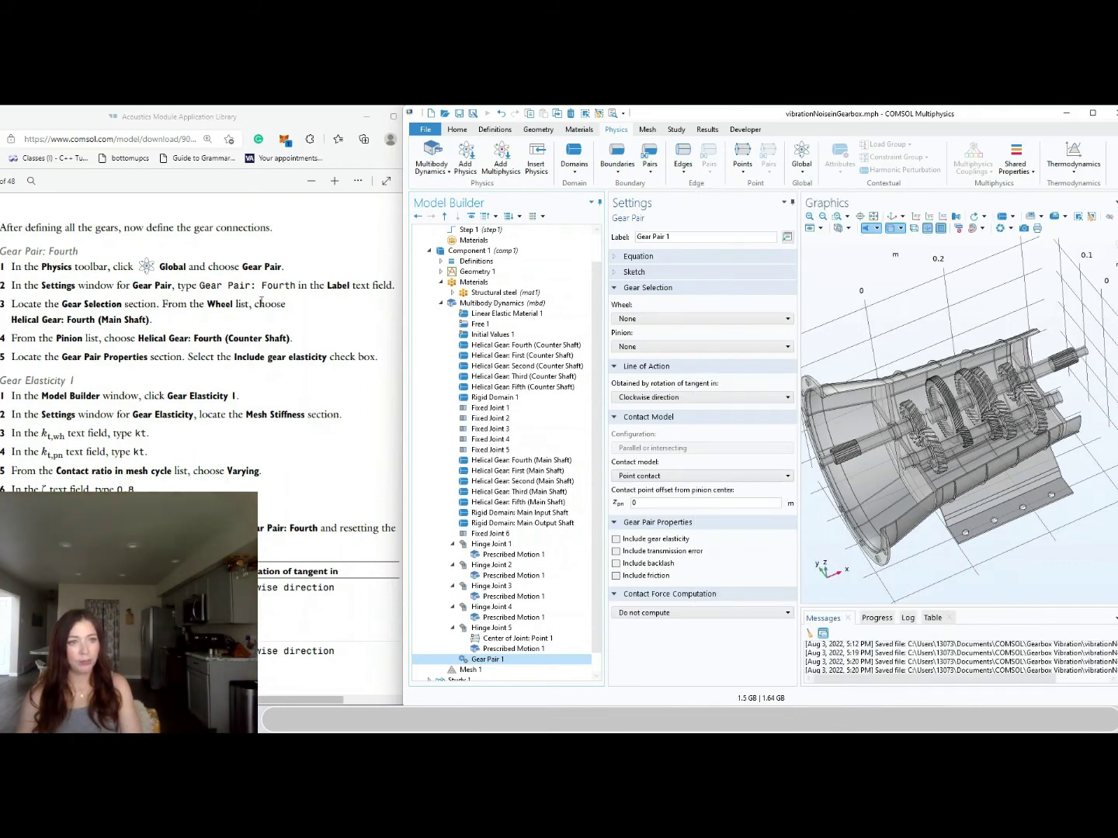
{"action": "left_click", "coordinate": [720, 238]}
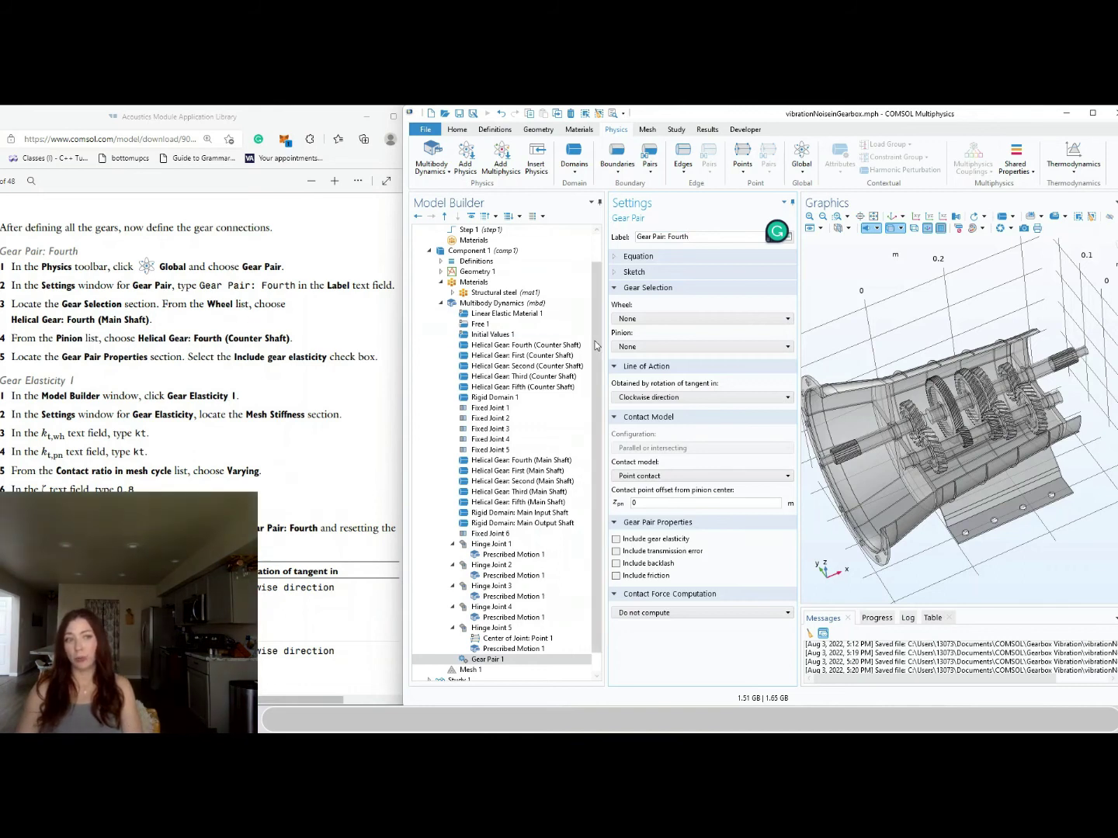
Set the pair's wheel to Helical Gear: Fourth (Main Shaft) and pinion to Helical Gear: Fourth (Counter Shaft), and include gear elasticity
{"action": "left_click", "coordinate": [664, 319]}
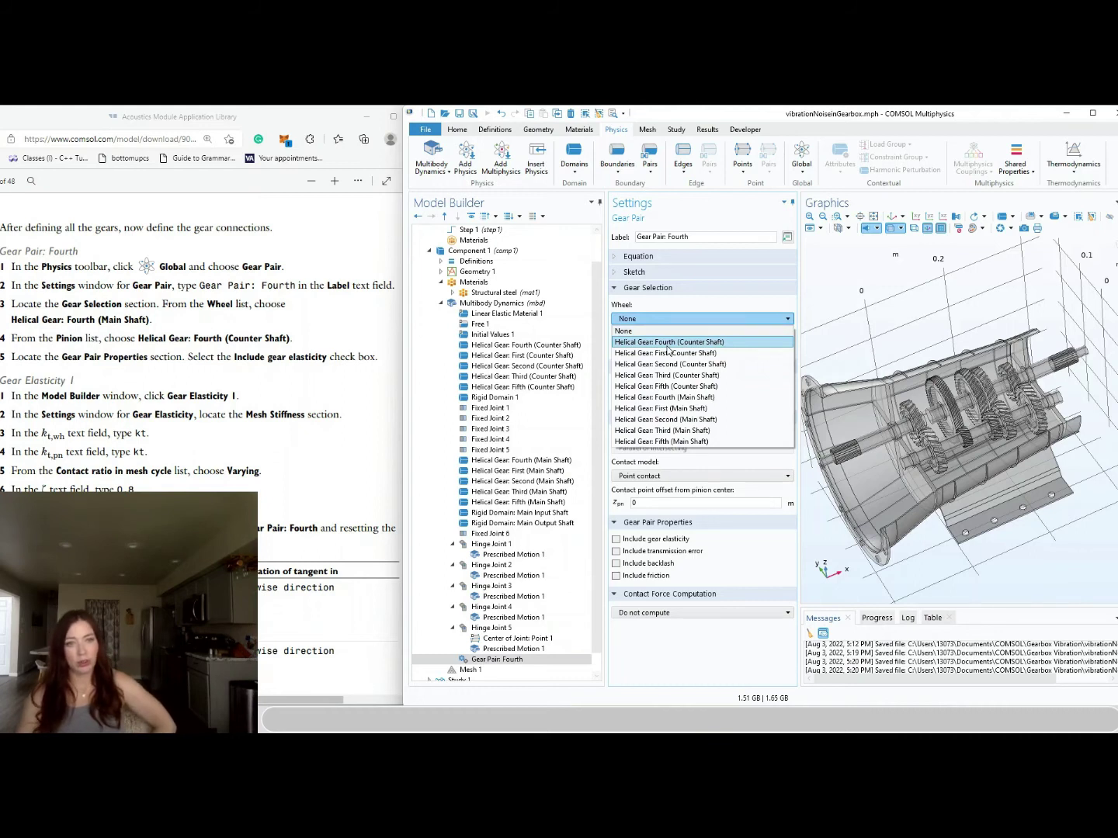
{"action": "left_click", "coordinate": [695, 397]}
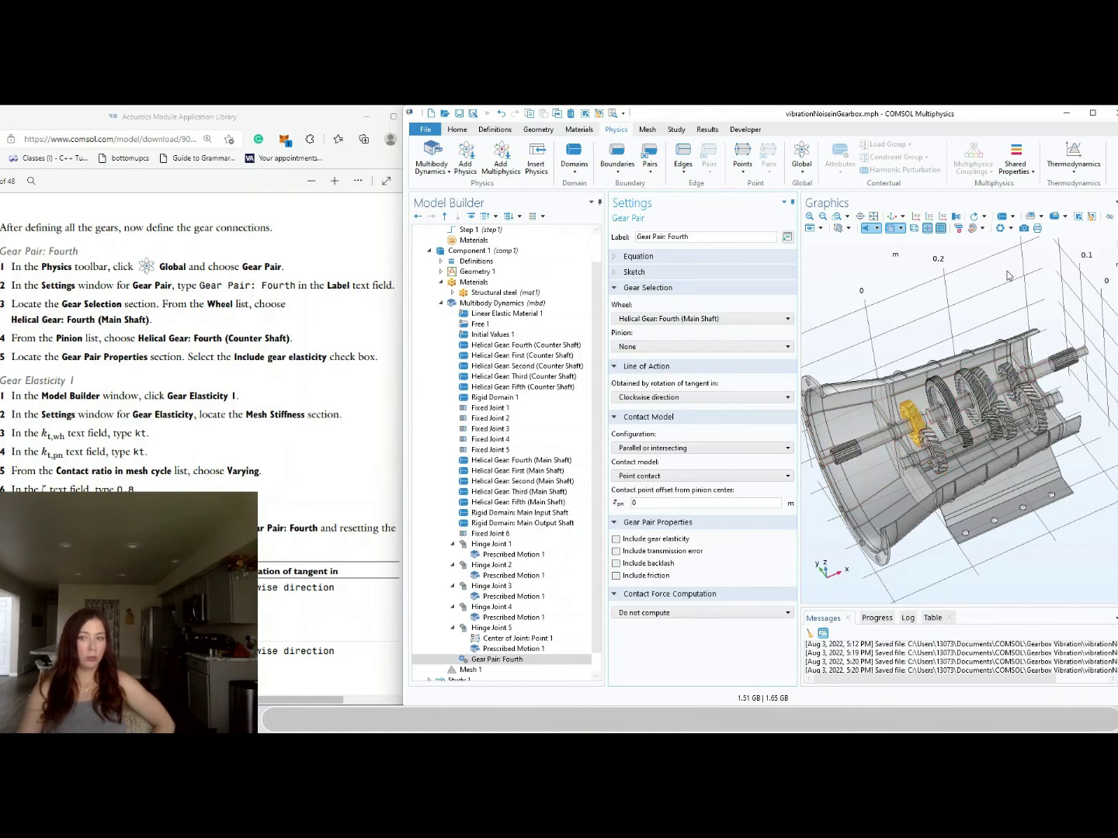
{"action": "left_click", "coordinate": [634, 347]}
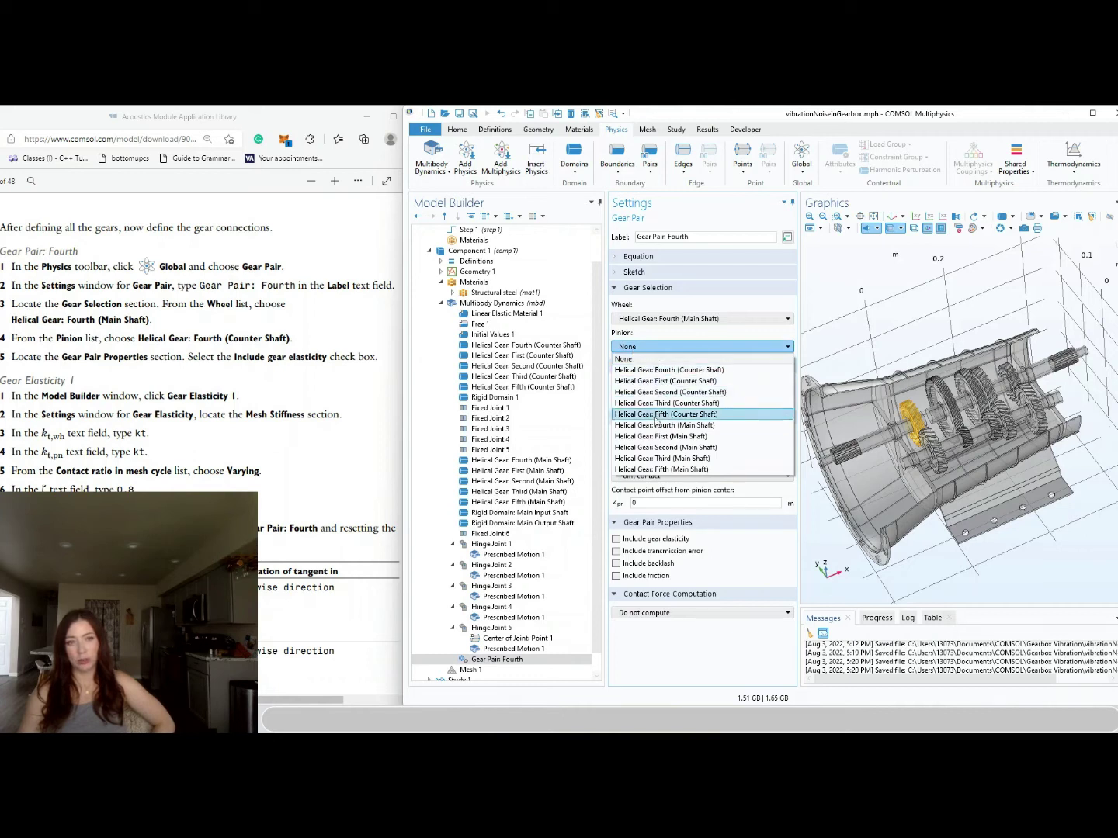
{"action": "left_click", "coordinate": [667, 370]}
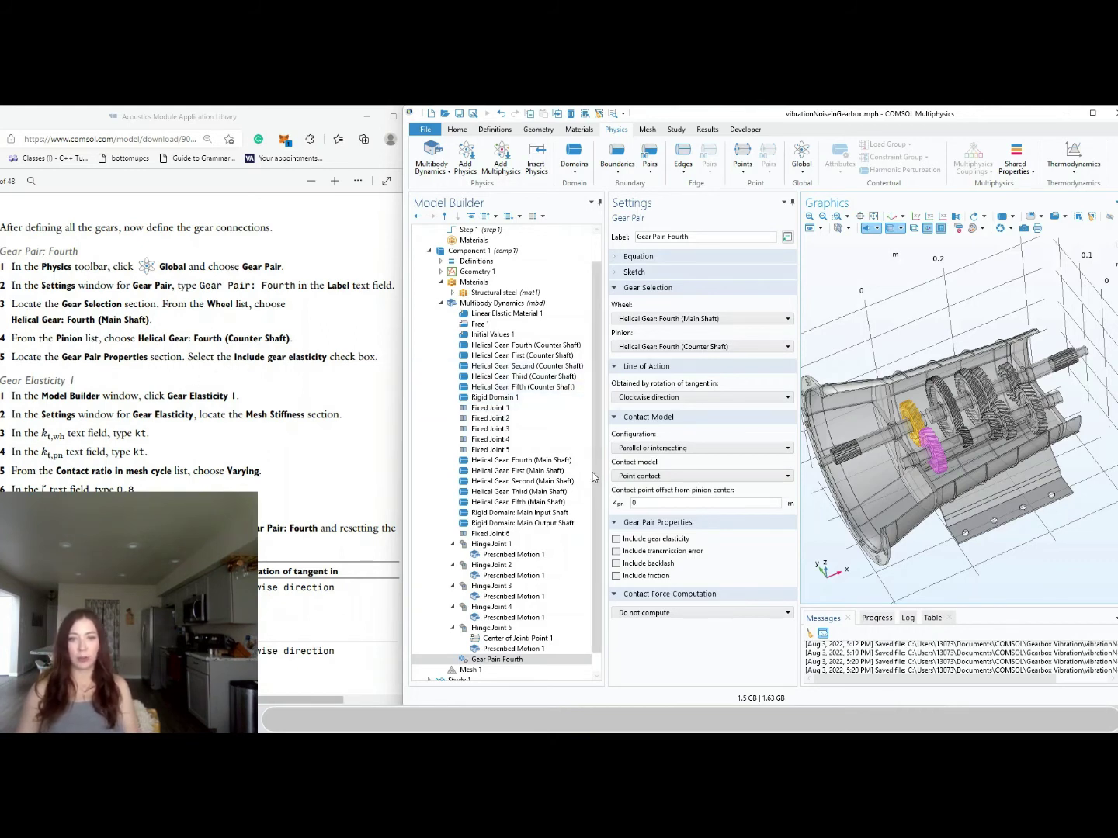
{"action": "left_click", "coordinate": [616, 539]}
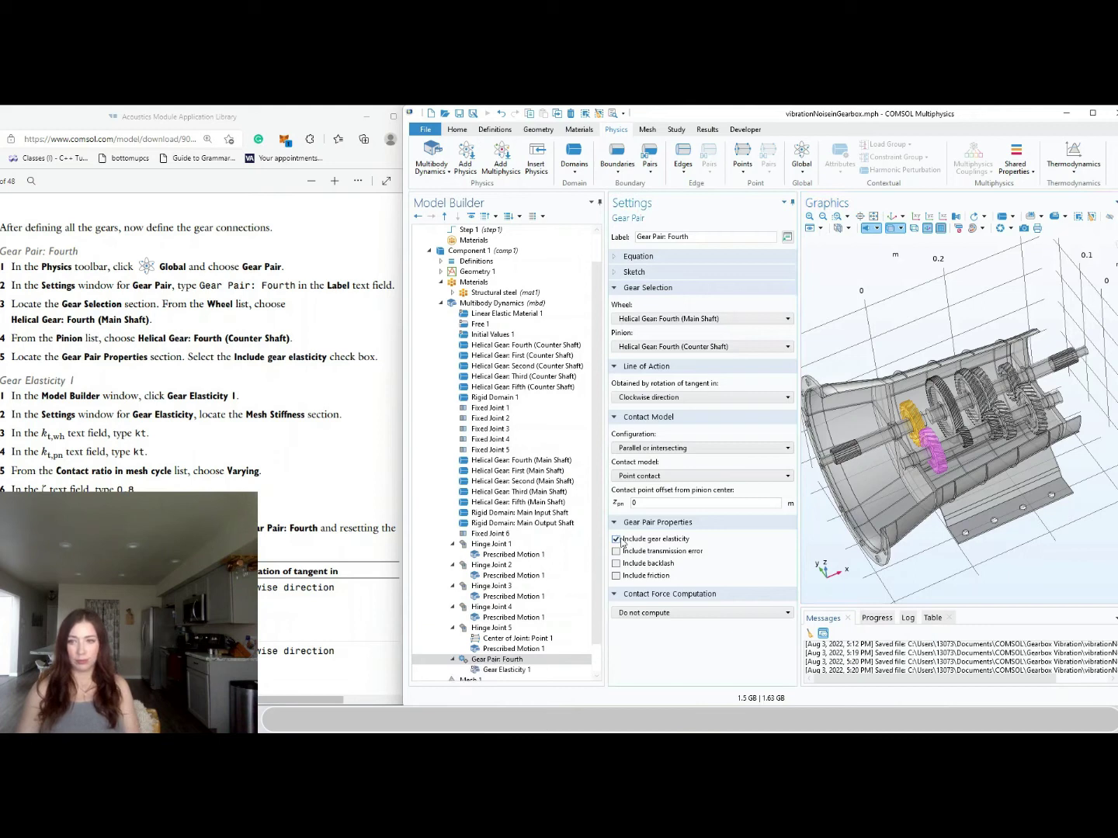
Set both the wheel and pinion tooth stiffness to kt in Gear Elasticity 1 of Gear Pair: Fourth
{"action": "scroll", "coordinate": [85, 333], "scroll_direction": "down", "scroll_amount": 2}
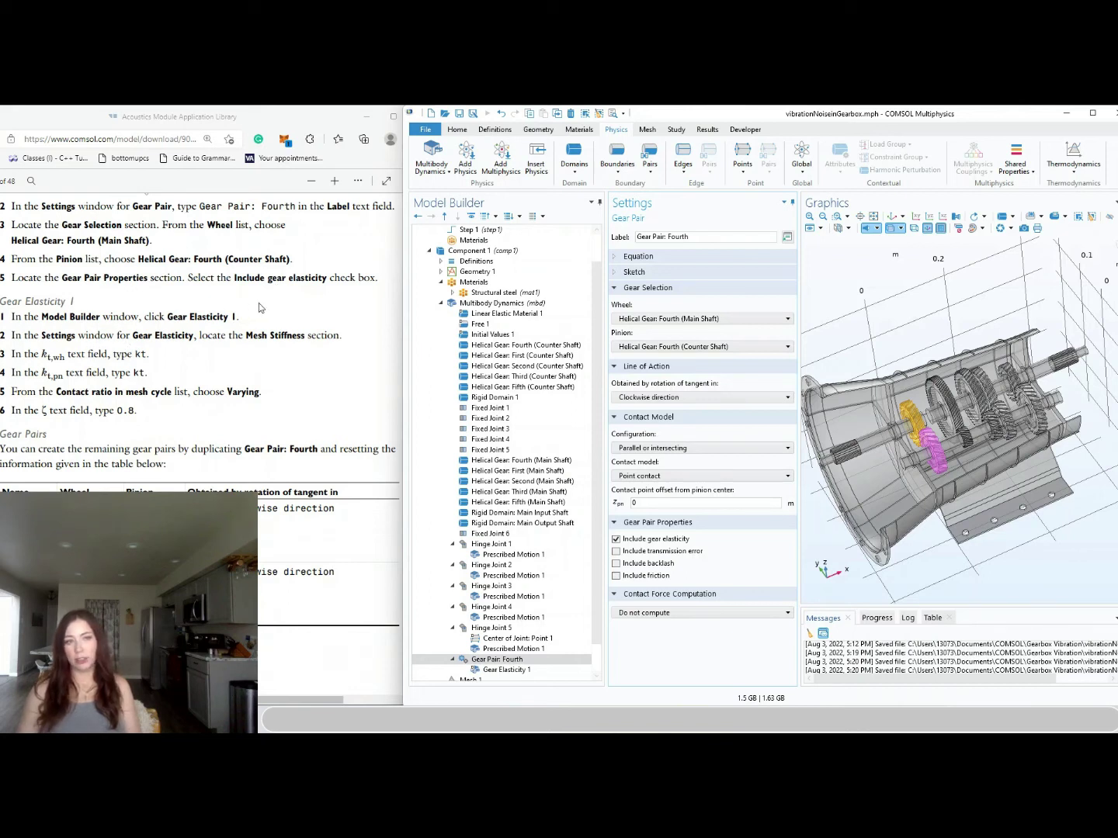
{"action": "left_click", "coordinate": [506, 669]}
{"action": "scroll", "coordinate": [506, 652], "scroll_direction": "down", "scroll_amount": 1}
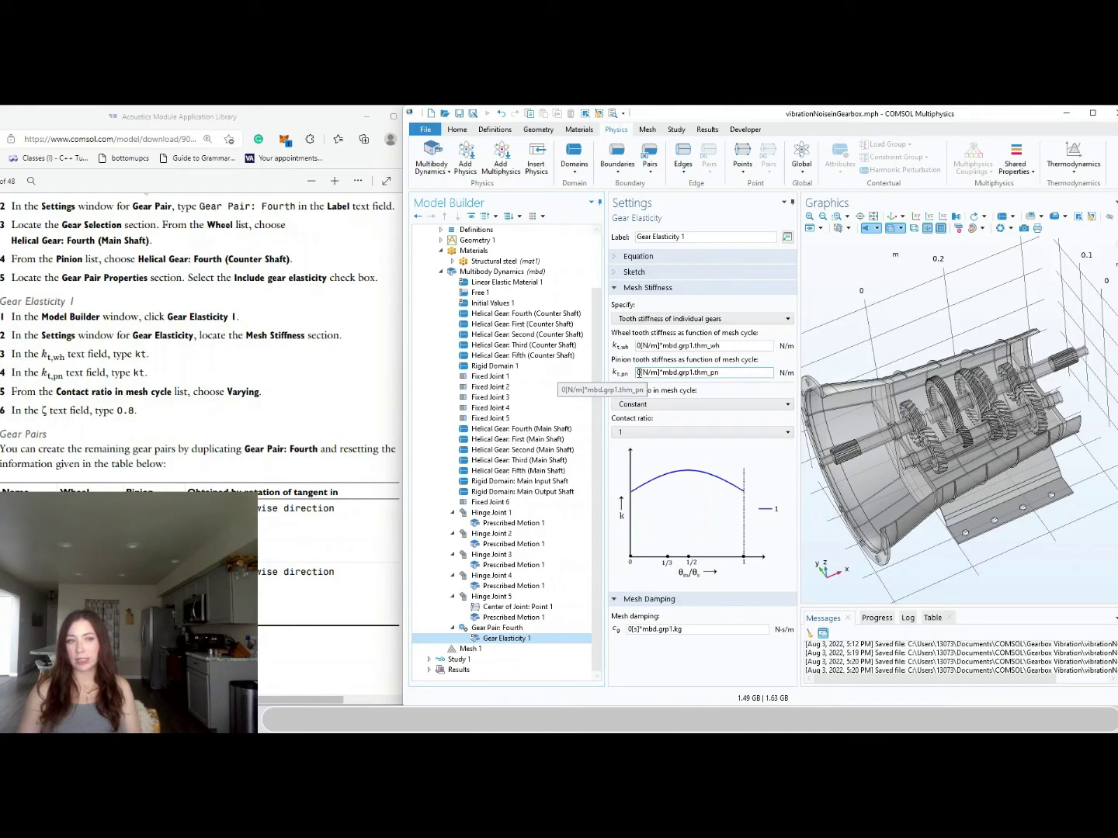
{"action": "double_click", "coordinate": [691, 346]}
{"action": "key", "text": "BackSpace"}
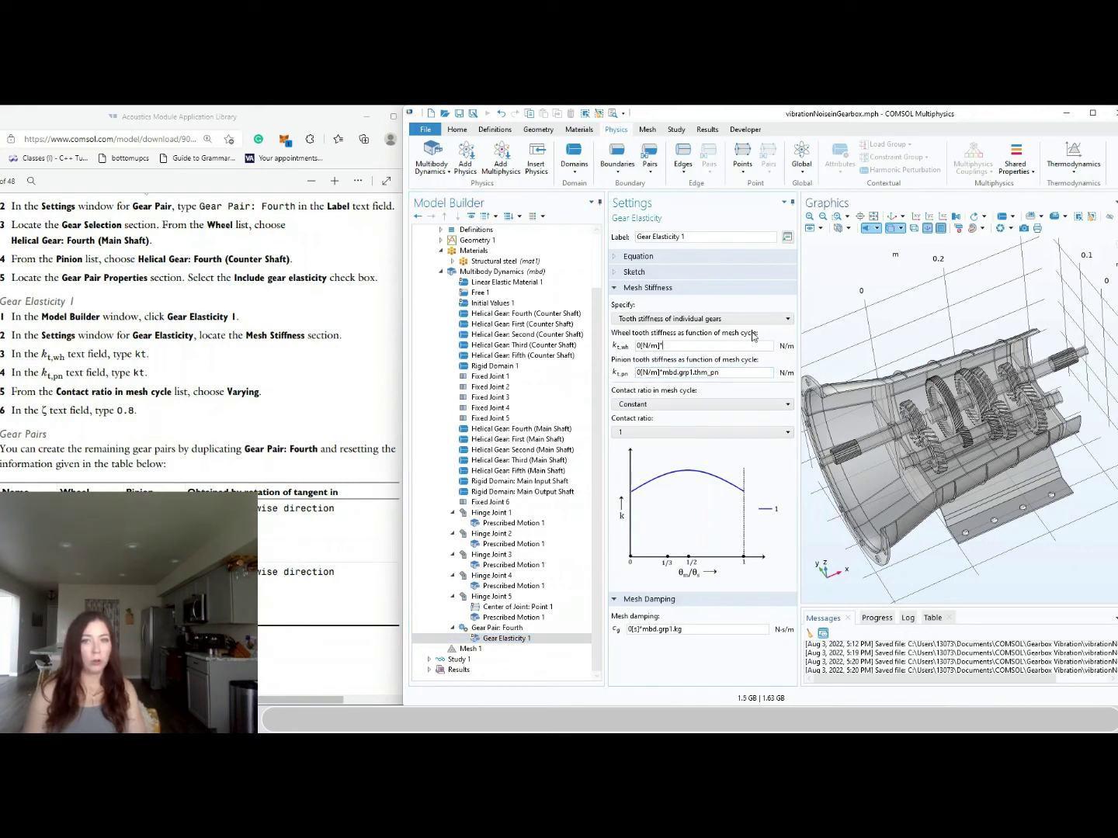
{"action": "type", "text": "kt"}
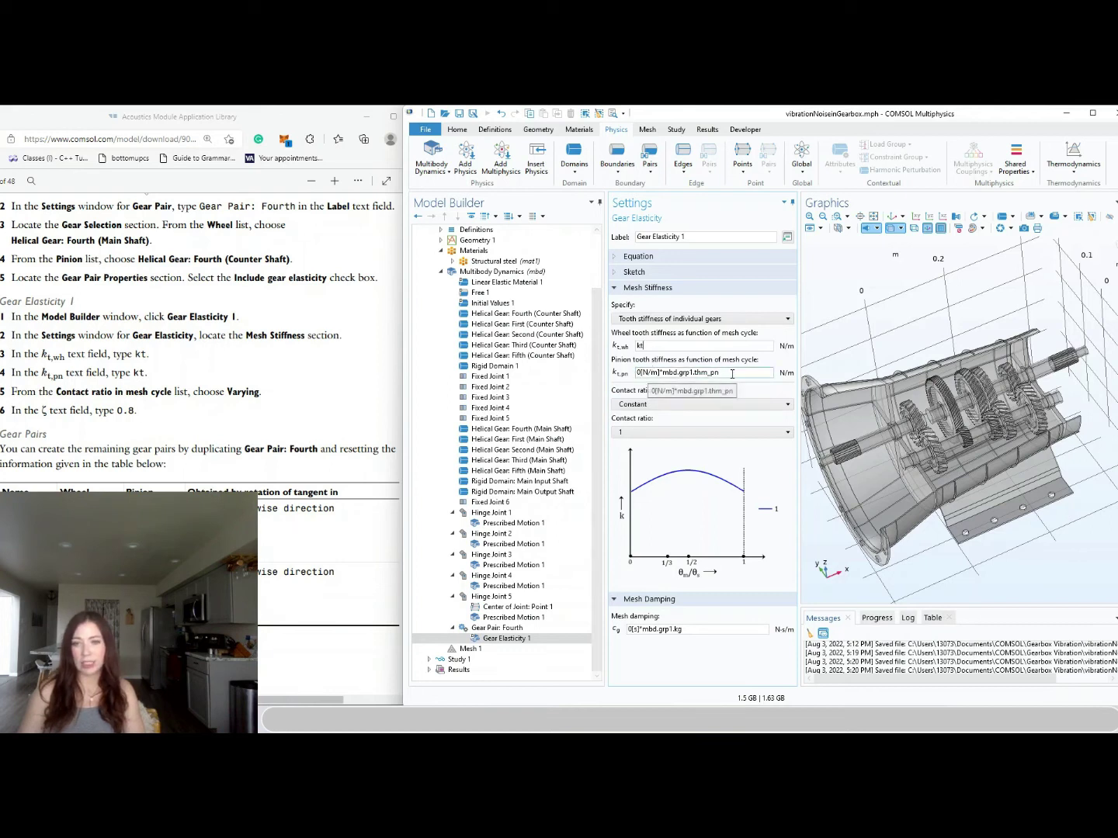
{"action": "left_click_drag", "start_coordinate": [730, 373], "coordinate": [618, 383]}
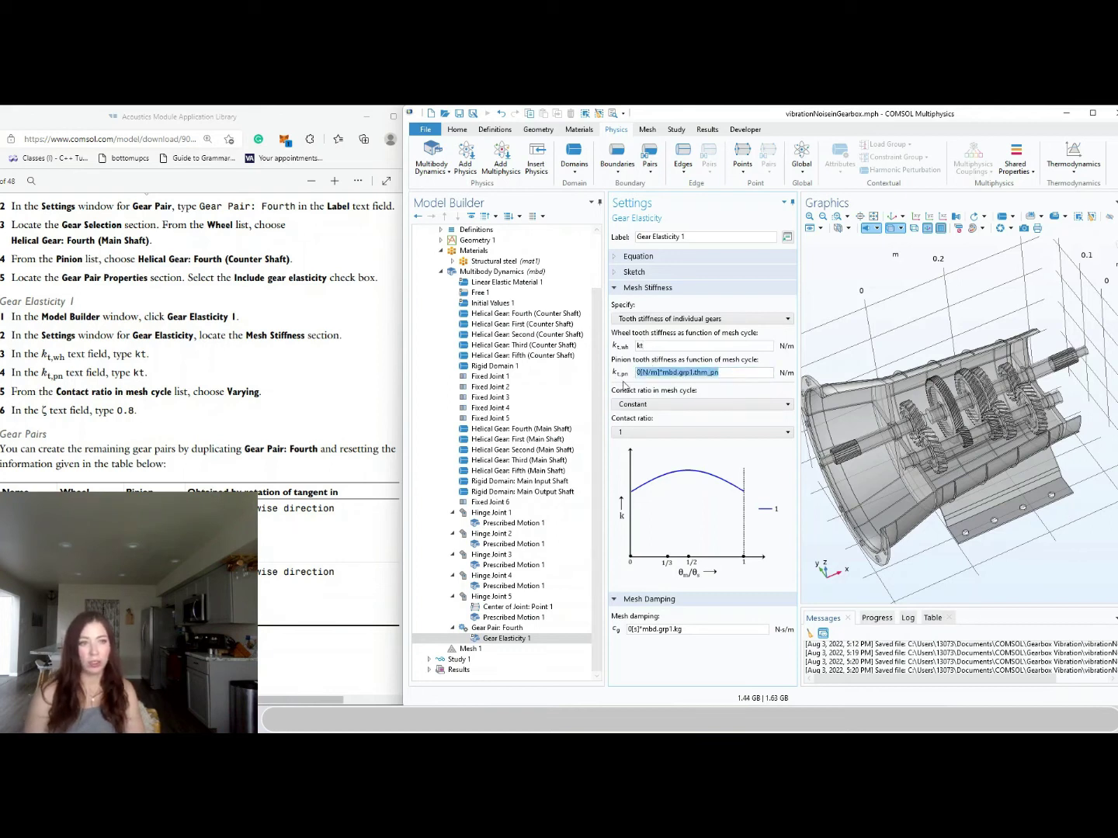
{"action": "type", "text": "kt"}
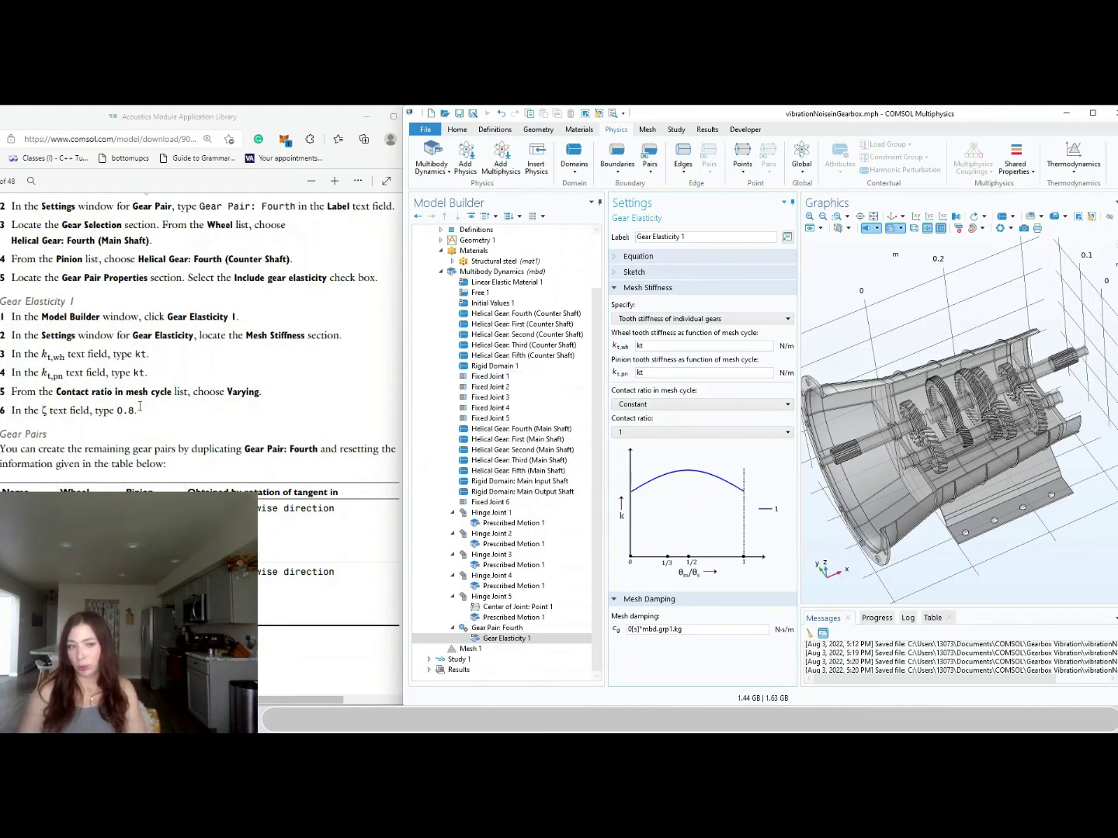
Set Gear Elasticity 1's contact ratio in mesh cycle to Varying, with a next tooth engagement position ζ of 0.8
{"action": "left_click", "coordinate": [652, 404]}
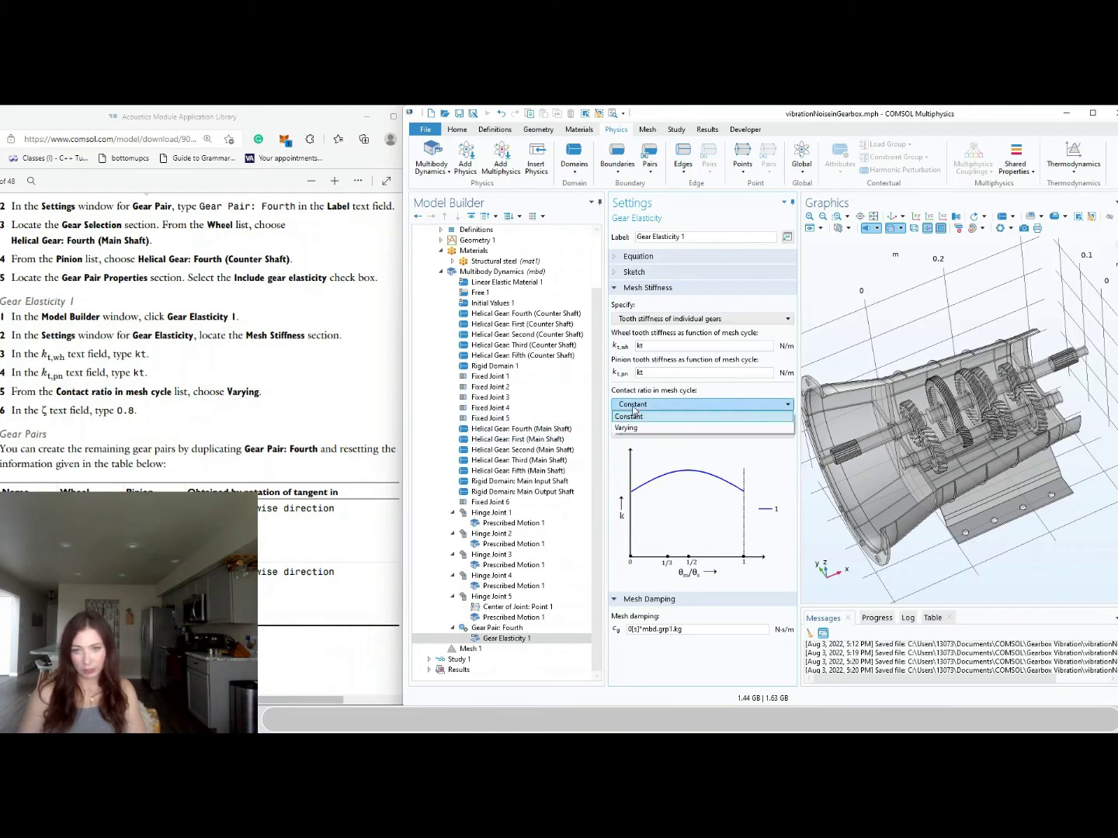
{"action": "left_click", "coordinate": [628, 428]}
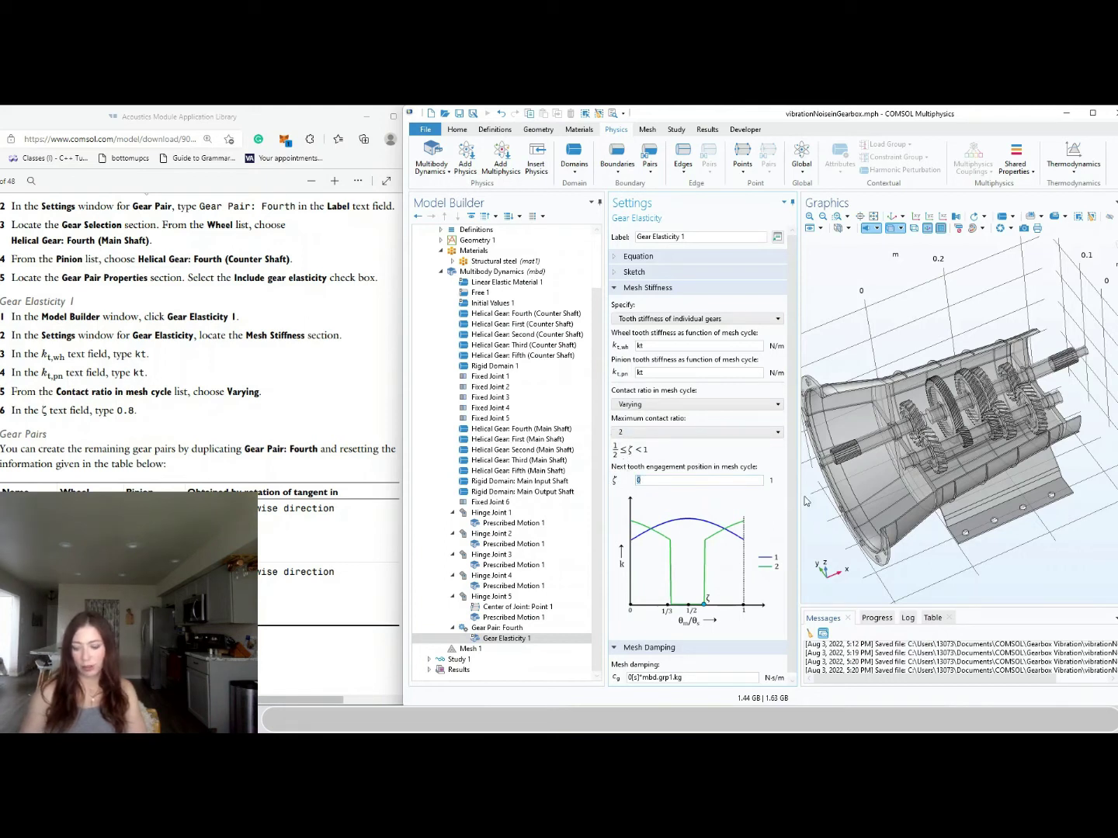
{"action": "key", "text": "Return"}
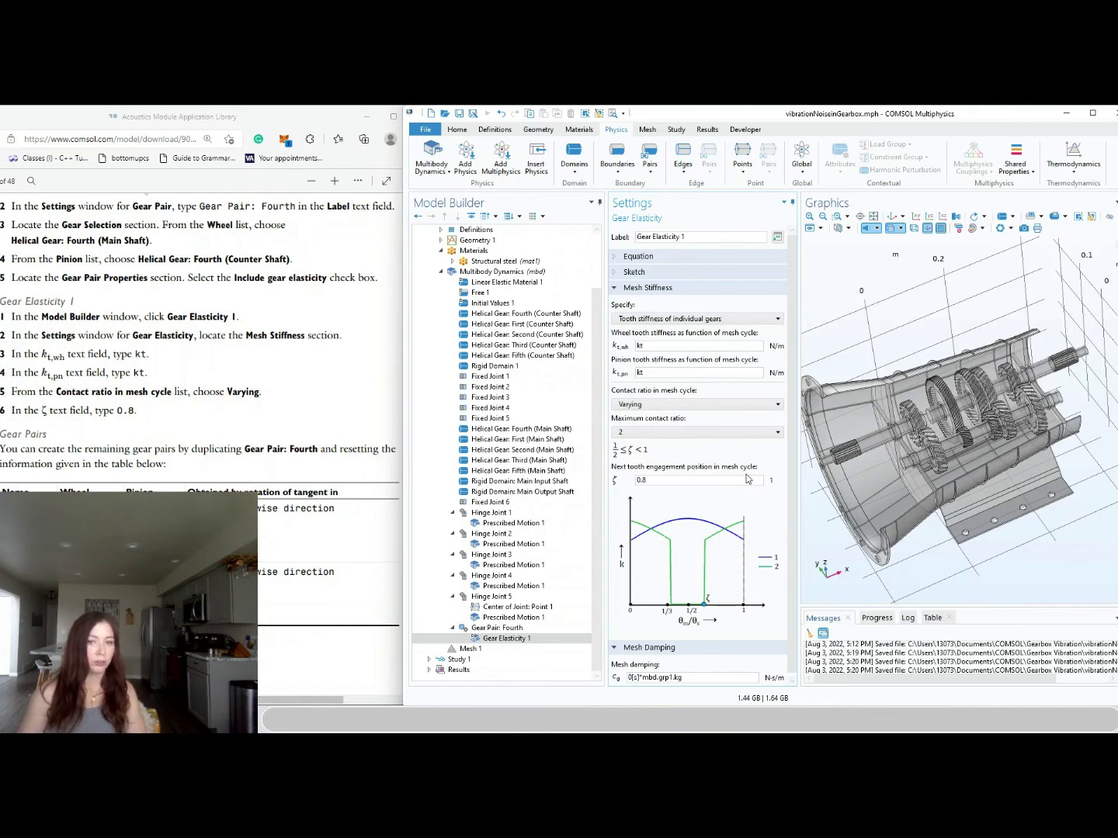
Check the instructions for the wheel, pinion and tangent rotation direction of the remaining gear pairs
{"action": "left_click", "coordinate": [230, 317]}
{"action": "scroll", "coordinate": [230, 317], "scroll_direction": "down", "scroll_amount": 2}
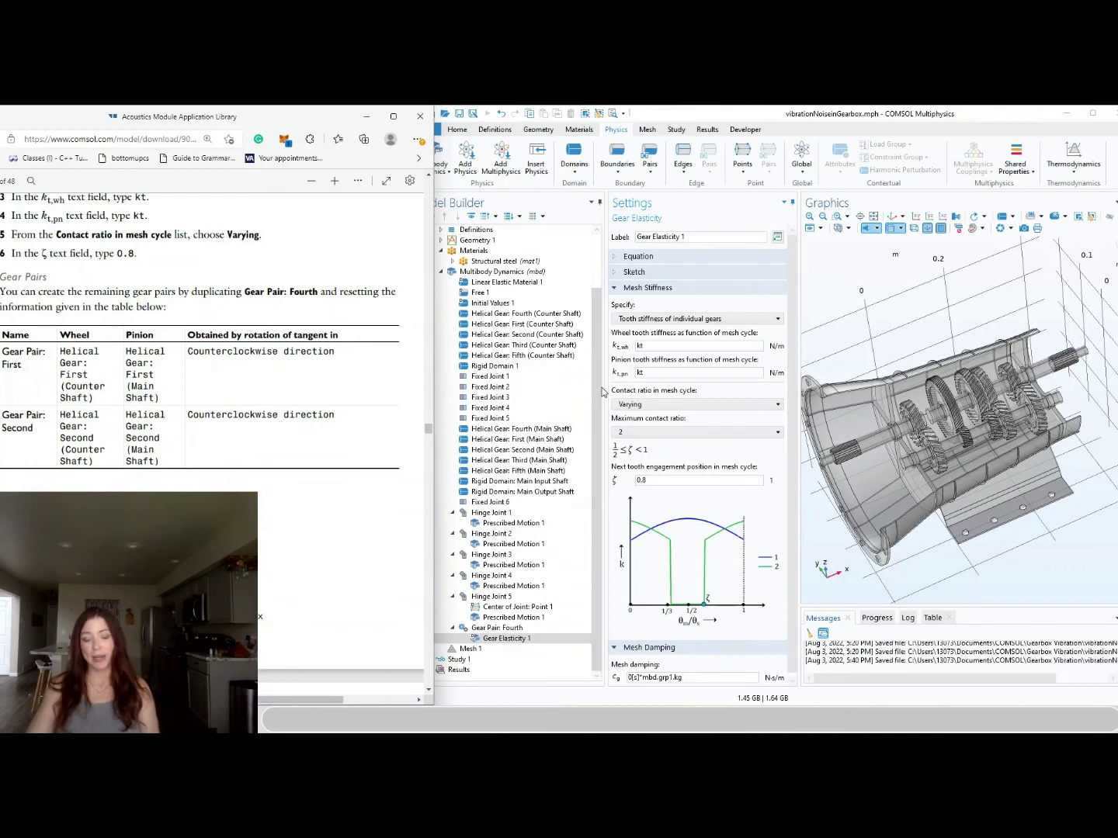
{"action": "left_click", "coordinate": [508, 639]}
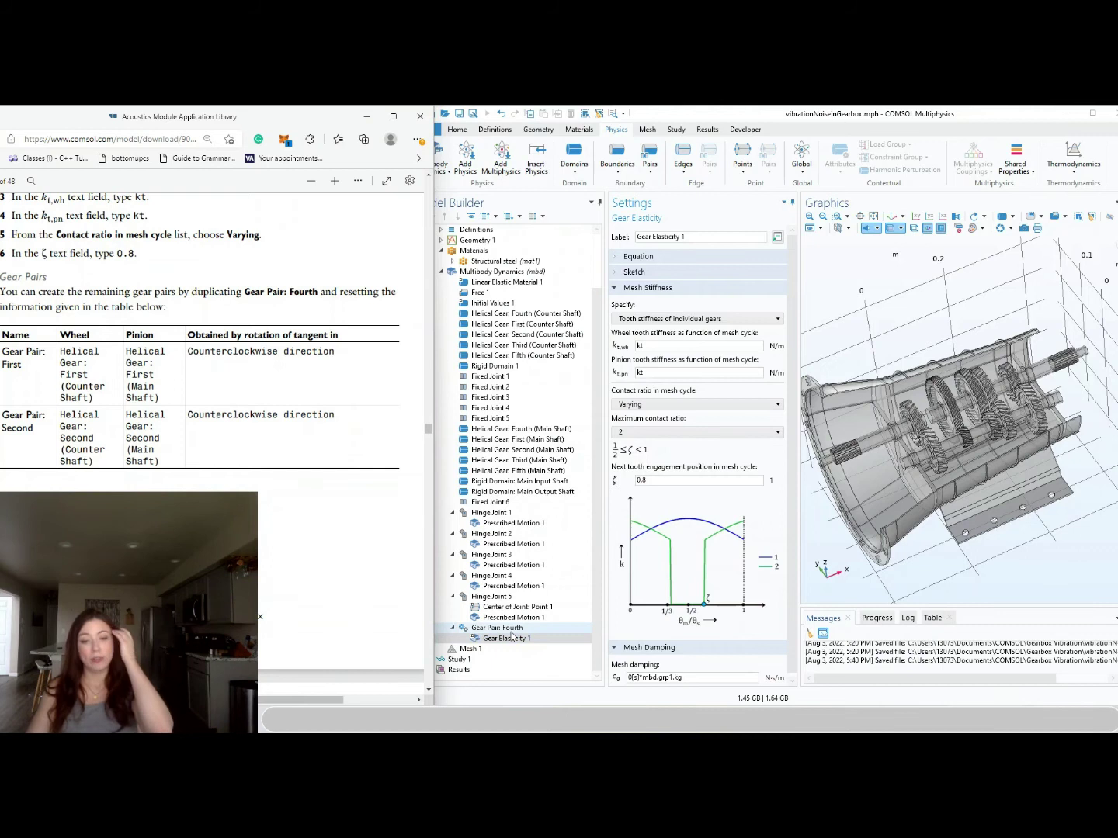
Duplicate Gear Pair: Fourth and label the copy "Gear Pair: First"
{"action": "right_click", "coordinate": [511, 630]}
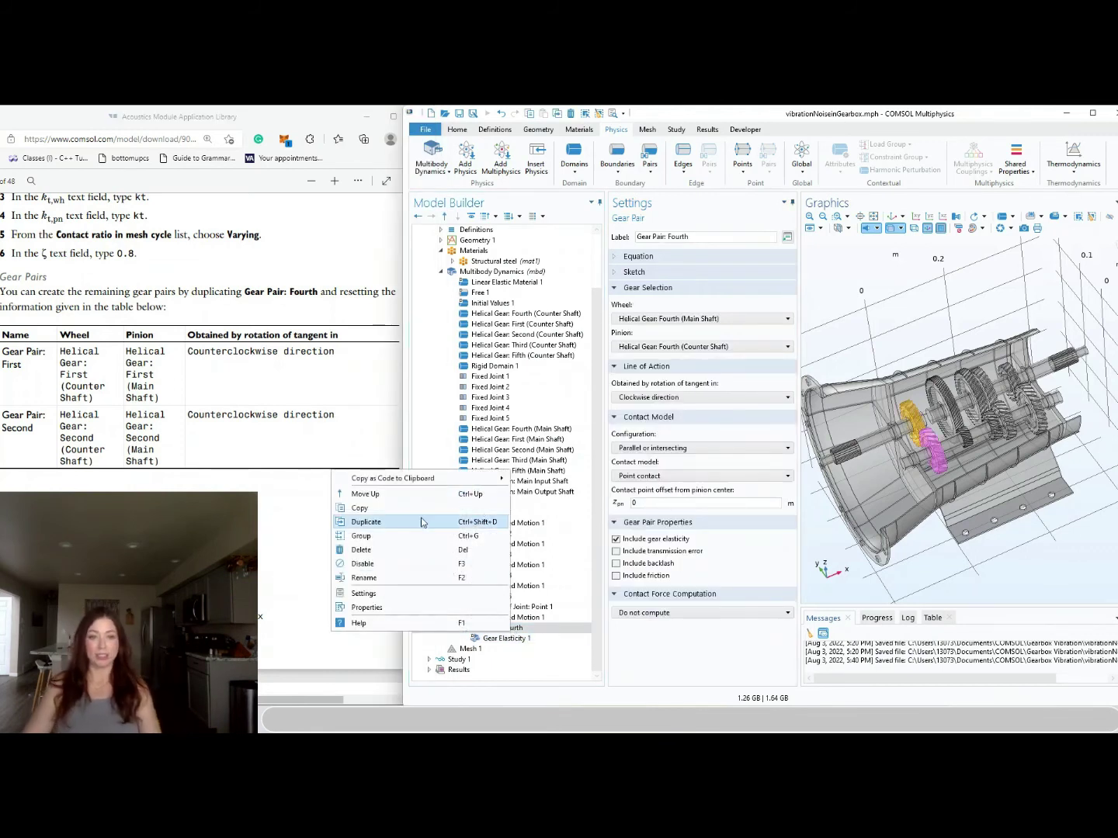
{"action": "left_click", "coordinate": [366, 522]}
{"action": "left_click_drag", "start_coordinate": [695, 238], "coordinate": [670, 237]}
{"action": "type", "text": "First"}
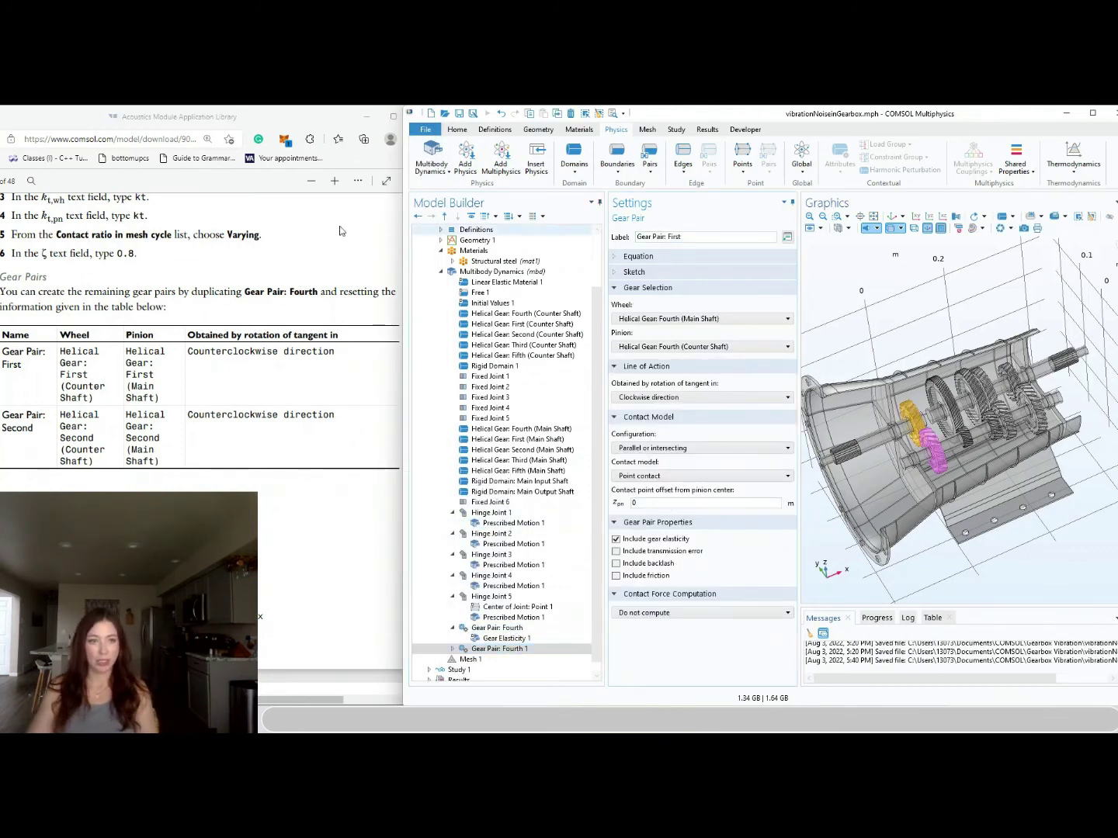
Set Gear Pair: First's wheel to Helical Gear: First (Counter Shaft), pinion to Helical Gear: First (Main Shaft), and tangent rotation to Counterclockwise direction
{"action": "left_click", "coordinate": [718, 319]}
{"action": "left_click", "coordinate": [715, 352]}
{"action": "left_click", "coordinate": [715, 352]}
{"action": "left_click", "coordinate": [667, 420]}
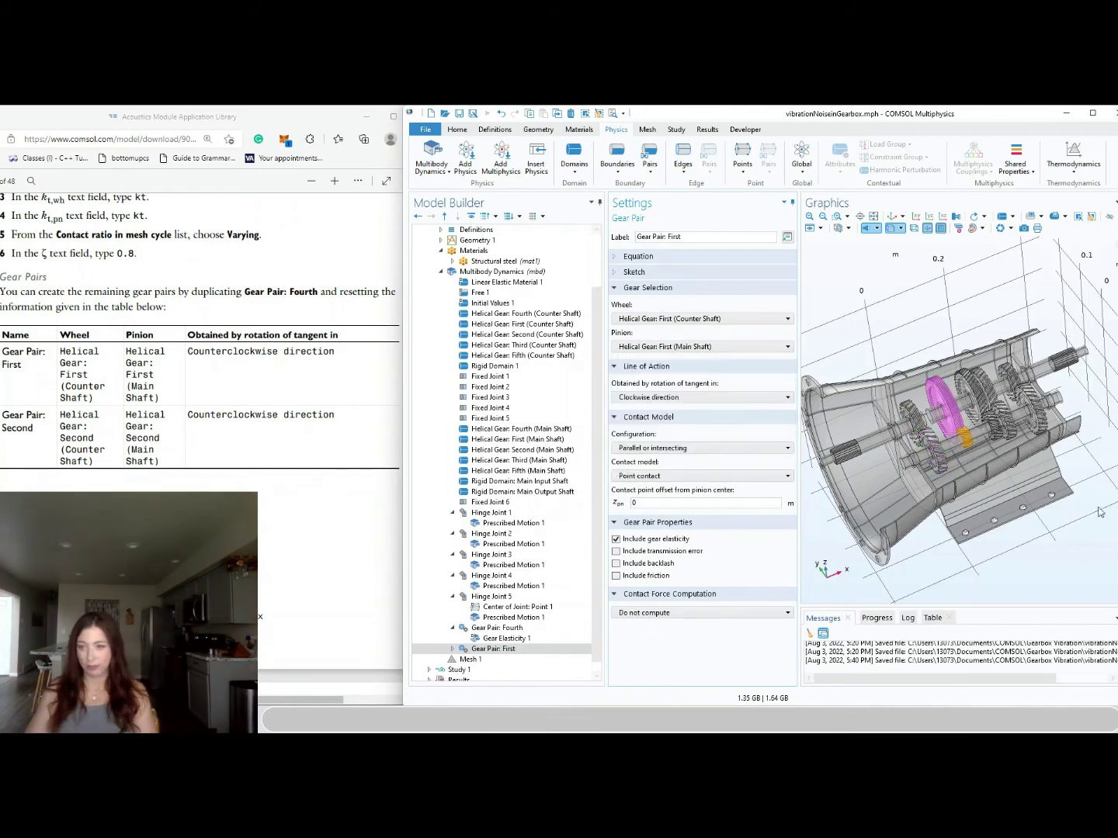
{"action": "left_click", "coordinate": [652, 396]}
{"action": "left_click", "coordinate": [648, 424]}
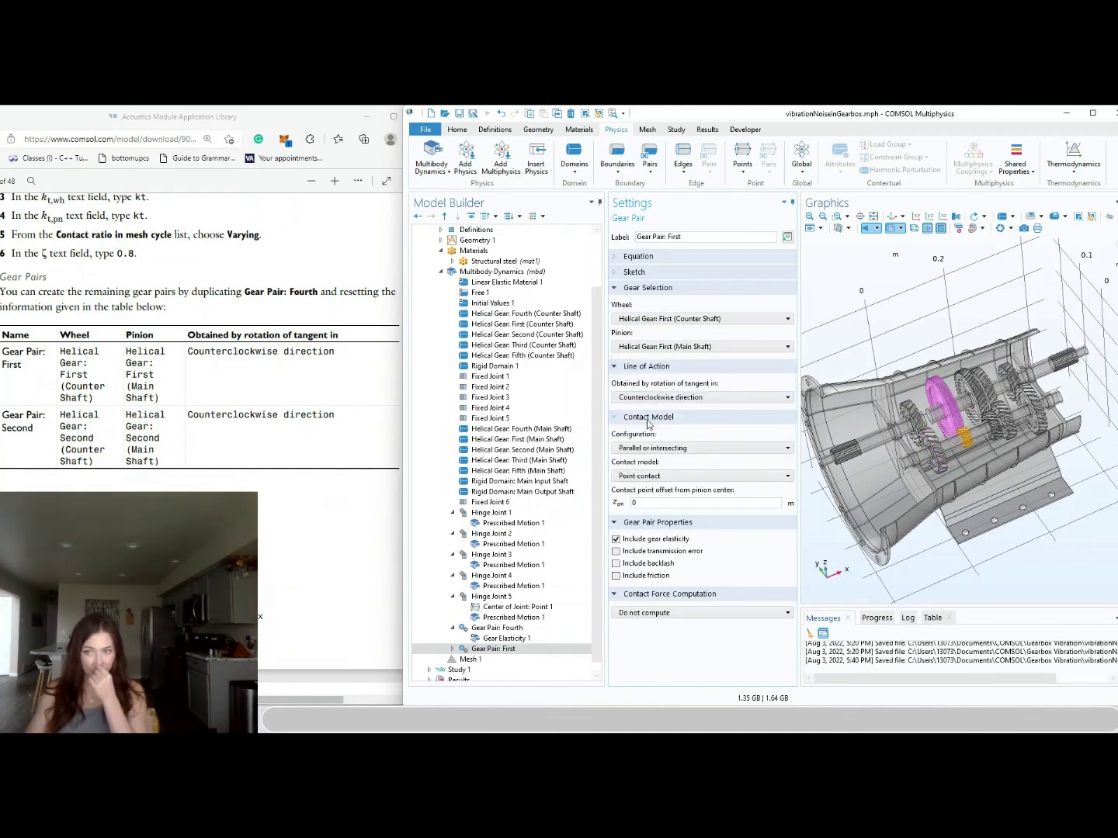
{"action": "scroll", "coordinate": [310, 310], "scroll_direction": "up", "scroll_amount": 5}
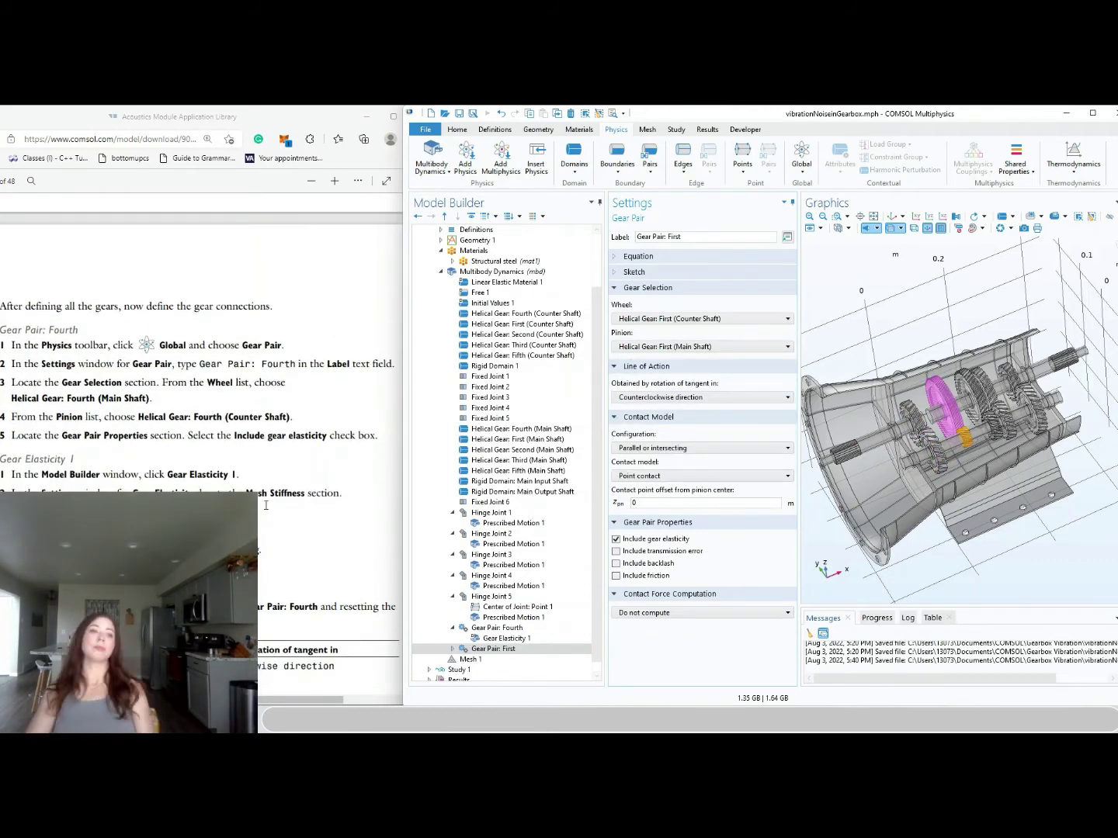
Duplicate Gear Pair: First and label the copy "Gear Pair: Second"
{"action": "scroll", "coordinate": [265, 409], "scroll_direction": "down", "scroll_amount": 3}
{"action": "right_click", "coordinate": [499, 650]}
{"action": "left_click", "coordinate": [419, 572]}
{"action": "left_click_drag", "start_coordinate": [693, 237], "coordinate": [670, 238]}
{"action": "type", "text": "Second"}
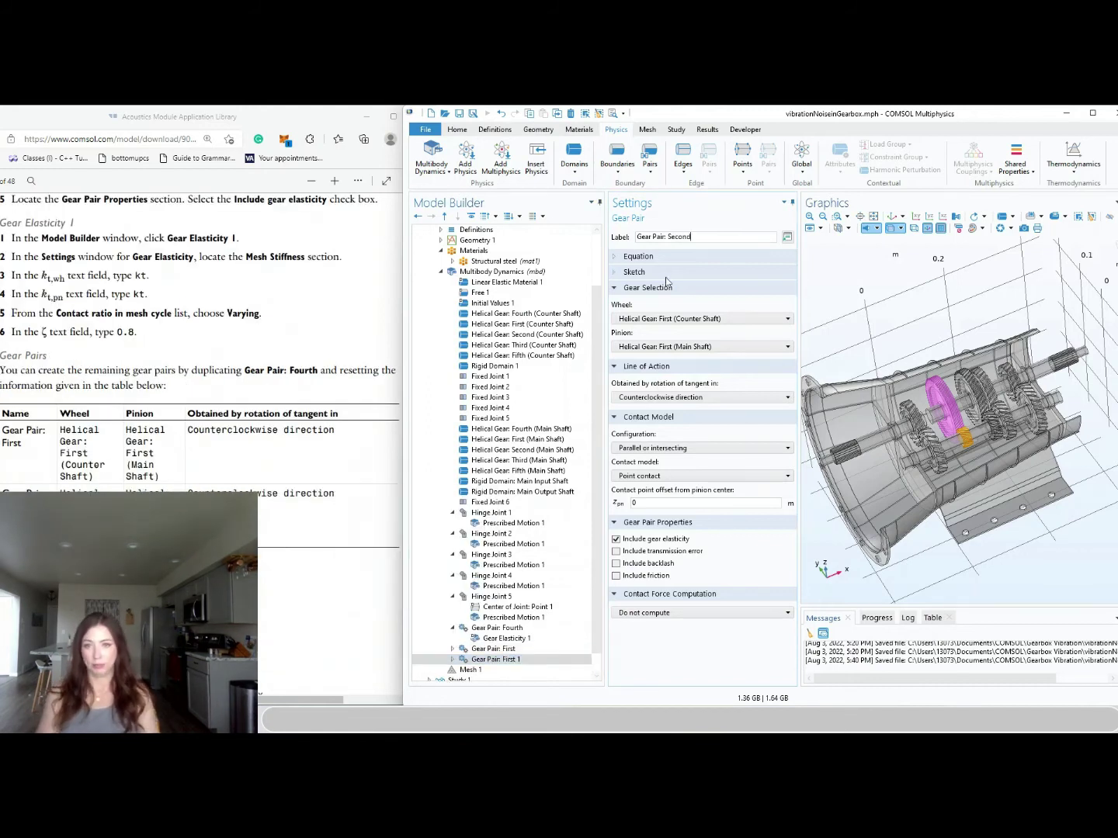
Set Gear Pair: Second's wheel to Helical Gear: Second (Counter Shaft) and its pinion to Helical Gear: Second (Main Shaft)
{"action": "left_click", "coordinate": [701, 319]}
{"action": "left_click", "coordinate": [699, 366]}
{"action": "left_click", "coordinate": [700, 347]}
{"action": "left_click", "coordinate": [698, 449]}
Duplicate Gear Pair: Second and label the copy "Gear Pair: Third"
{"action": "scroll", "coordinate": [311, 419], "scroll_direction": "down", "scroll_amount": 3}
{"action": "right_click", "coordinate": [499, 661]}
{"action": "left_click", "coordinate": [423, 583]}
{"action": "scroll", "coordinate": [334, 466], "scroll_direction": "down", "scroll_amount": 4}
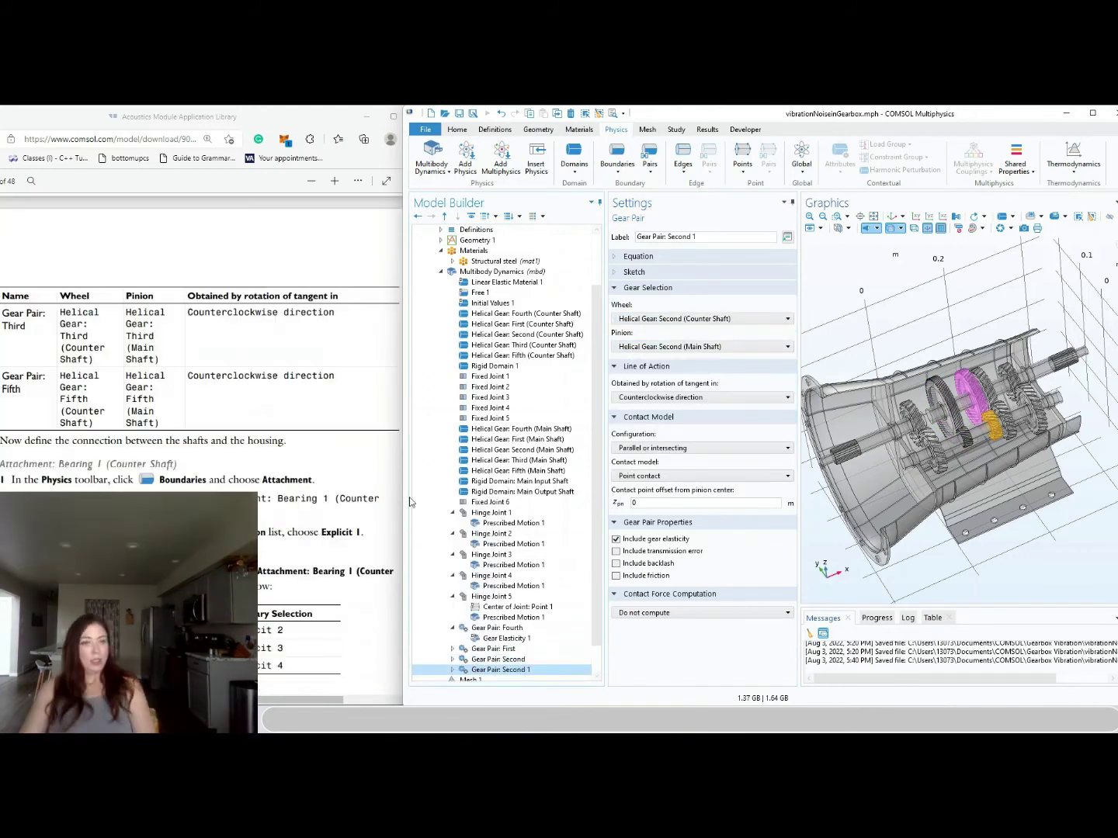
{"action": "left_click", "coordinate": [736, 235]}
{"action": "key", "text": "BackSpace"}
{"action": "key", "text": "BackSpace"}
{"action": "key", "text": "BackSpace"}
{"action": "key", "text": "BackSpace"}
{"action": "key", "text": "BackSpace"}
{"action": "key", "text": "BackSpace"}
{"action": "key", "text": "BackSpace"}
{"action": "key", "text": "BackSpace"}
{"action": "type", "text": "Third"}
Set Gear Pair: Third's wheel to Helical Gear: Third (Counter Shaft) and its pinion to Helical Gear: Third (Main Shaft)
{"action": "left_click", "coordinate": [699, 319]}
{"action": "left_click", "coordinate": [677, 375]}
{"action": "left_click", "coordinate": [698, 347]}
{"action": "left_click", "coordinate": [708, 459]}
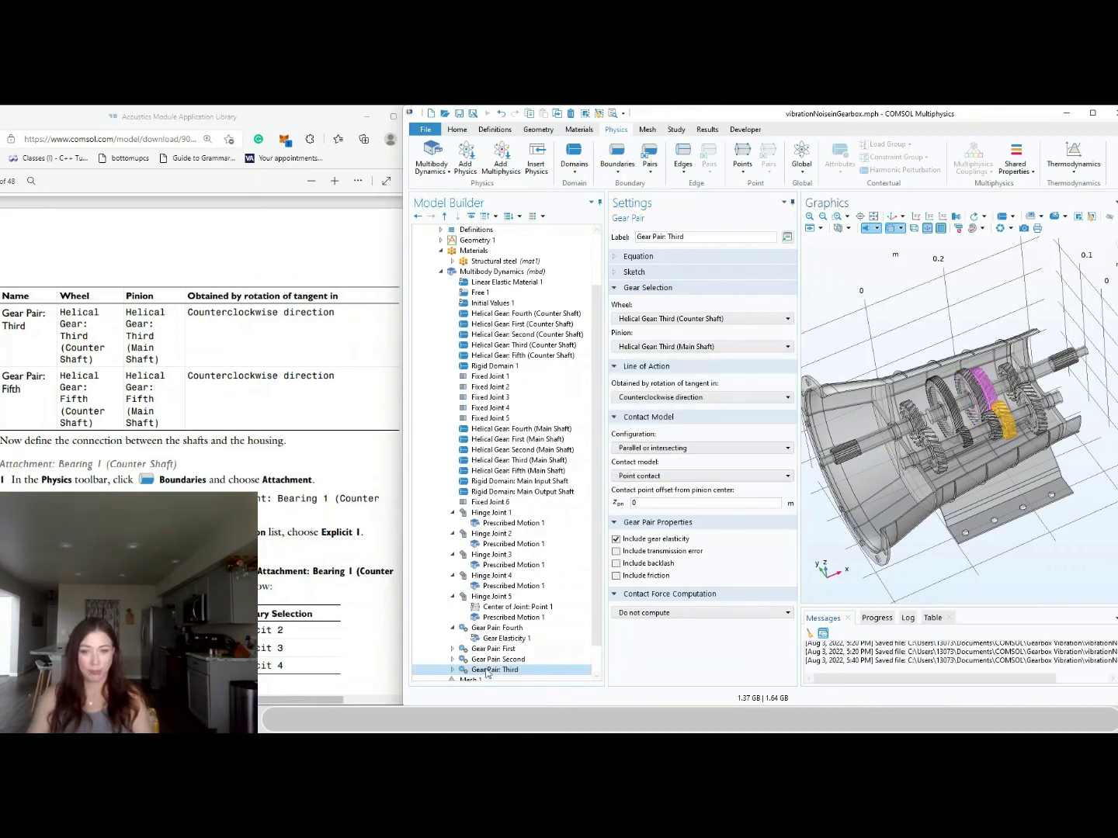
Duplicate Gear Pair: Third and set the copy's wheel to Helical Gear: Fifth (Counter Shaft) and pinion to Helical Gear: Fifth (Main Shaft)
{"action": "right_click", "coordinate": [487, 669]}
{"action": "left_click", "coordinate": [415, 593]}
{"action": "left_click", "coordinate": [697, 319]}
{"action": "left_click", "coordinate": [682, 386]}
{"action": "left_click", "coordinate": [696, 347]}
{"action": "left_click", "coordinate": [690, 470]}
Add a boundary attachment labelled "Attachment: Bearing 1 (Counter Shaft)" that uses the Explicit 1 selection
{"action": "left_click", "coordinate": [246, 442]}
{"action": "scroll", "coordinate": [246, 442], "scroll_direction": "down", "scroll_amount": 2}
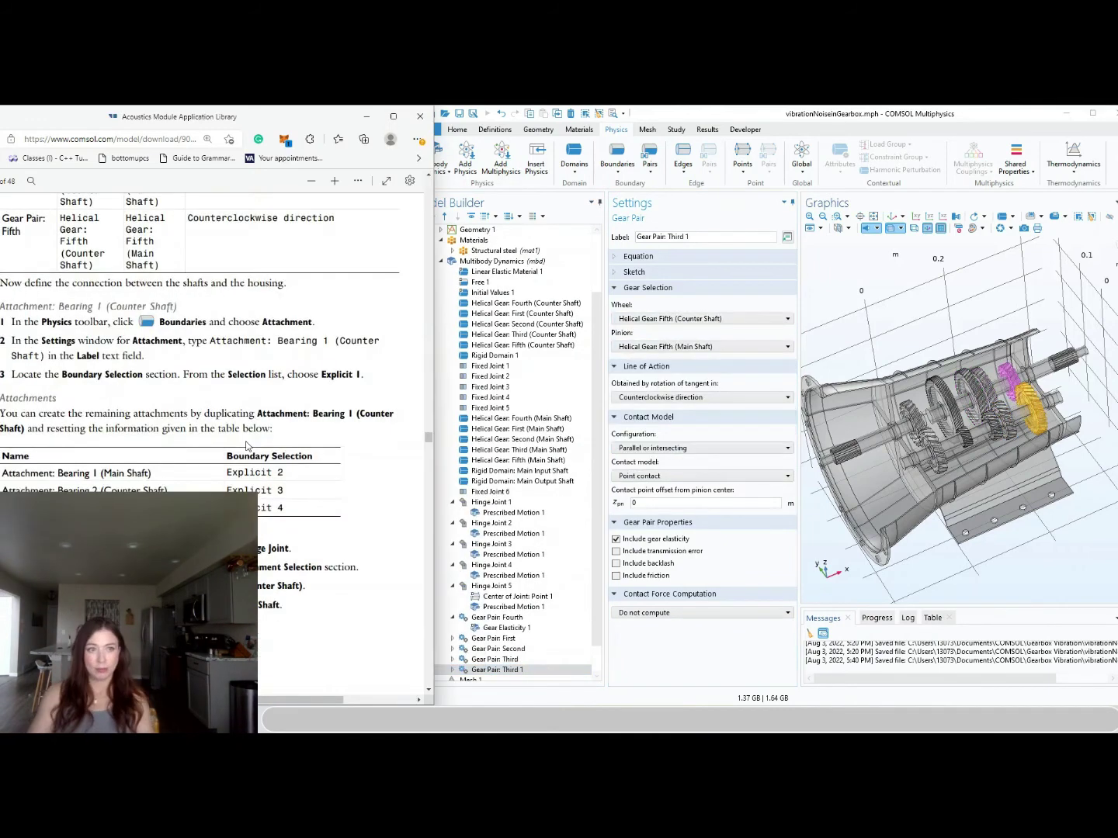
{"action": "scroll", "coordinate": [246, 446], "scroll_direction": "down", "scroll_amount": 2}
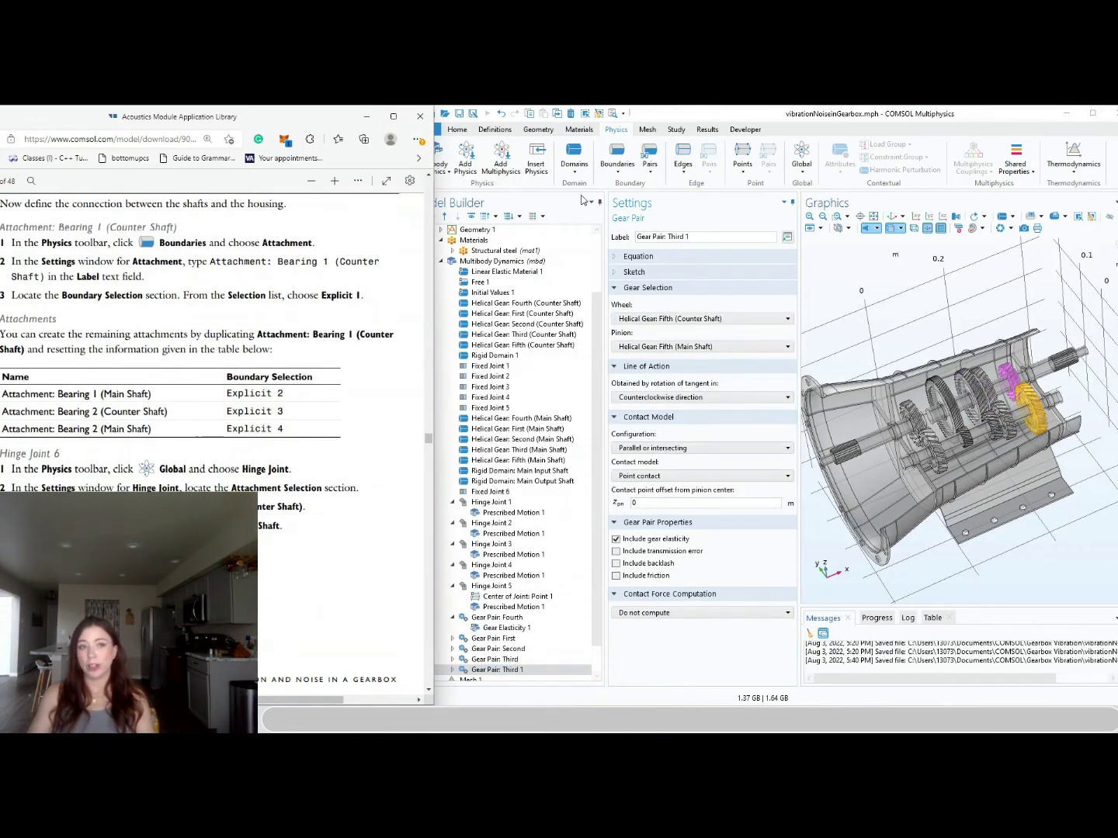
{"action": "left_click", "coordinate": [621, 176]}
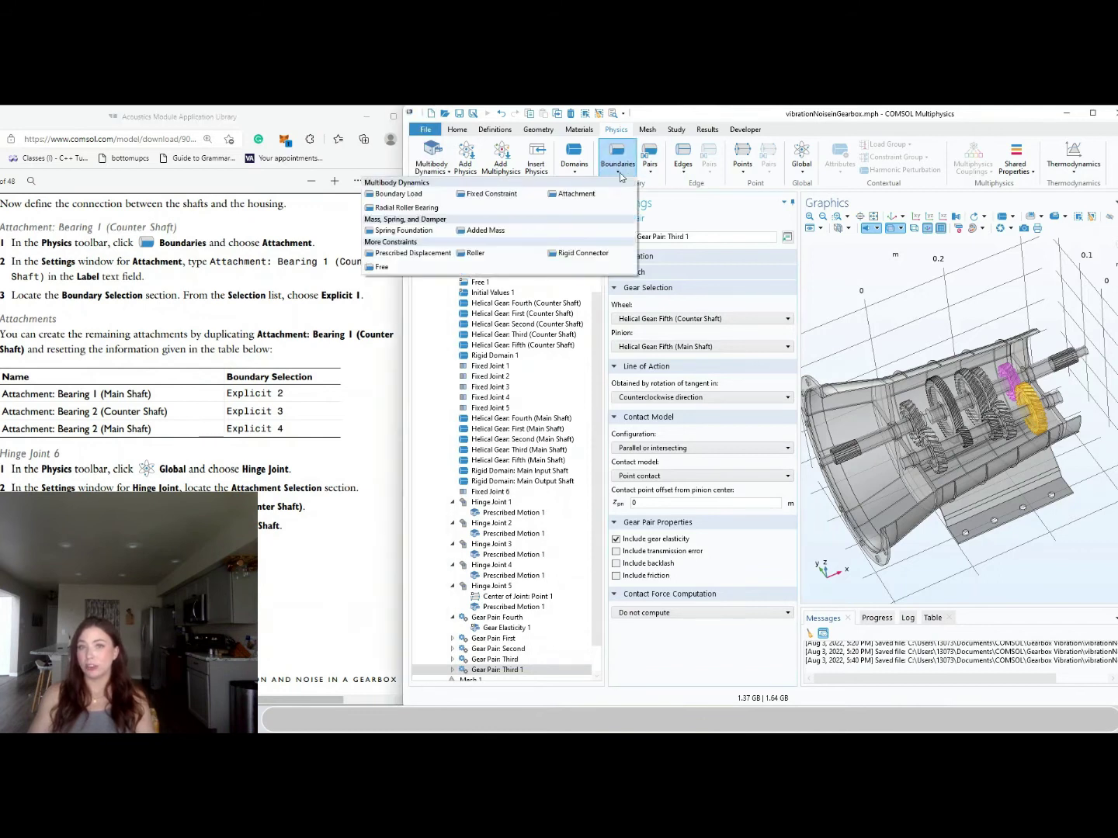
{"action": "left_click", "coordinate": [551, 193]}
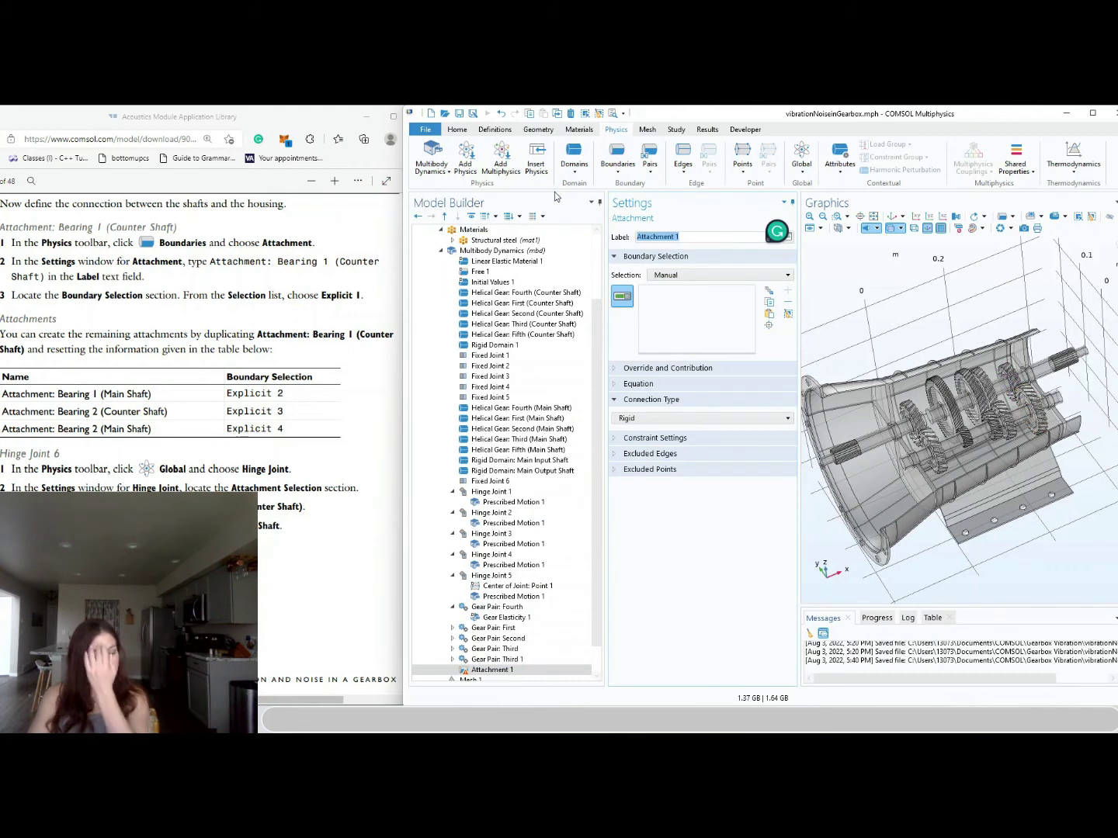
{"action": "left_click", "coordinate": [697, 240]}
{"action": "type", "text": ": Bearing"}
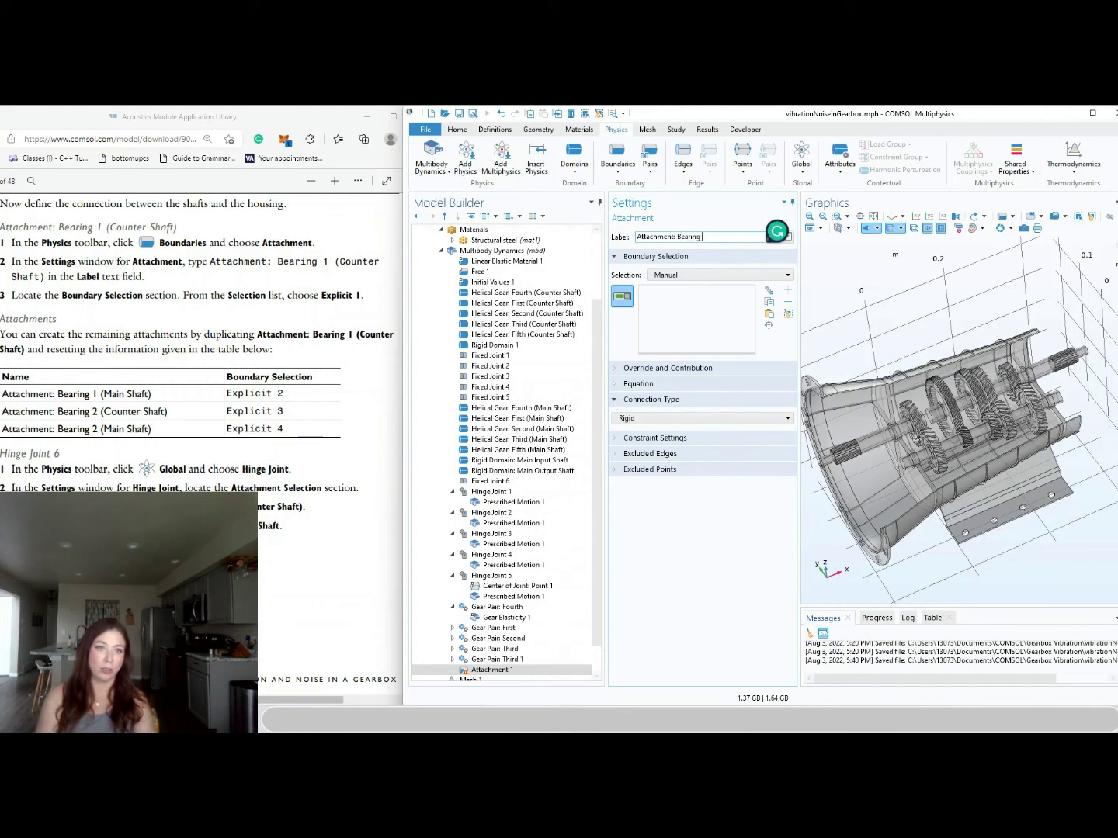
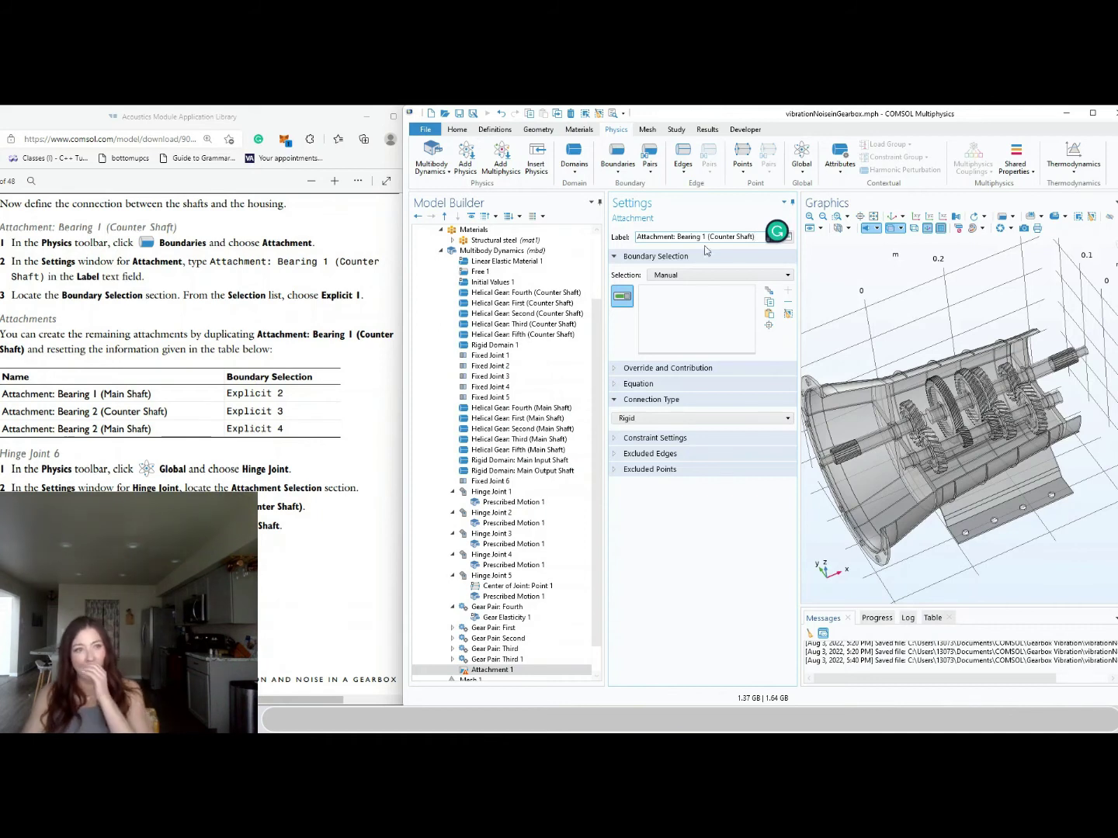
{"action": "left_click", "coordinate": [669, 276]}
{"action": "left_click", "coordinate": [680, 314]}
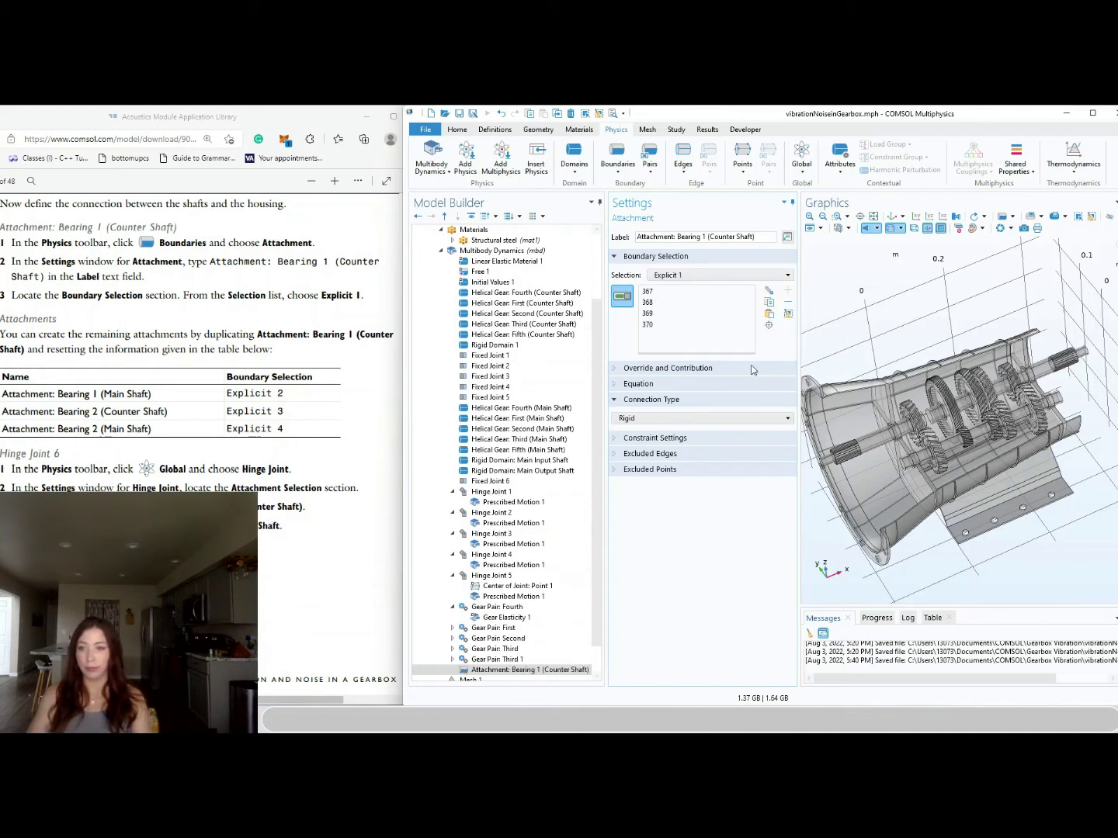
Duplicate the Bearing 1 (Counter Shaft) attachment and label the copy "Attachment: Bearing 1 (Main Shaft)"
{"action": "scroll", "coordinate": [346, 434], "scroll_direction": "up", "scroll_amount": 3}
{"action": "left_click", "coordinate": [344, 433]}
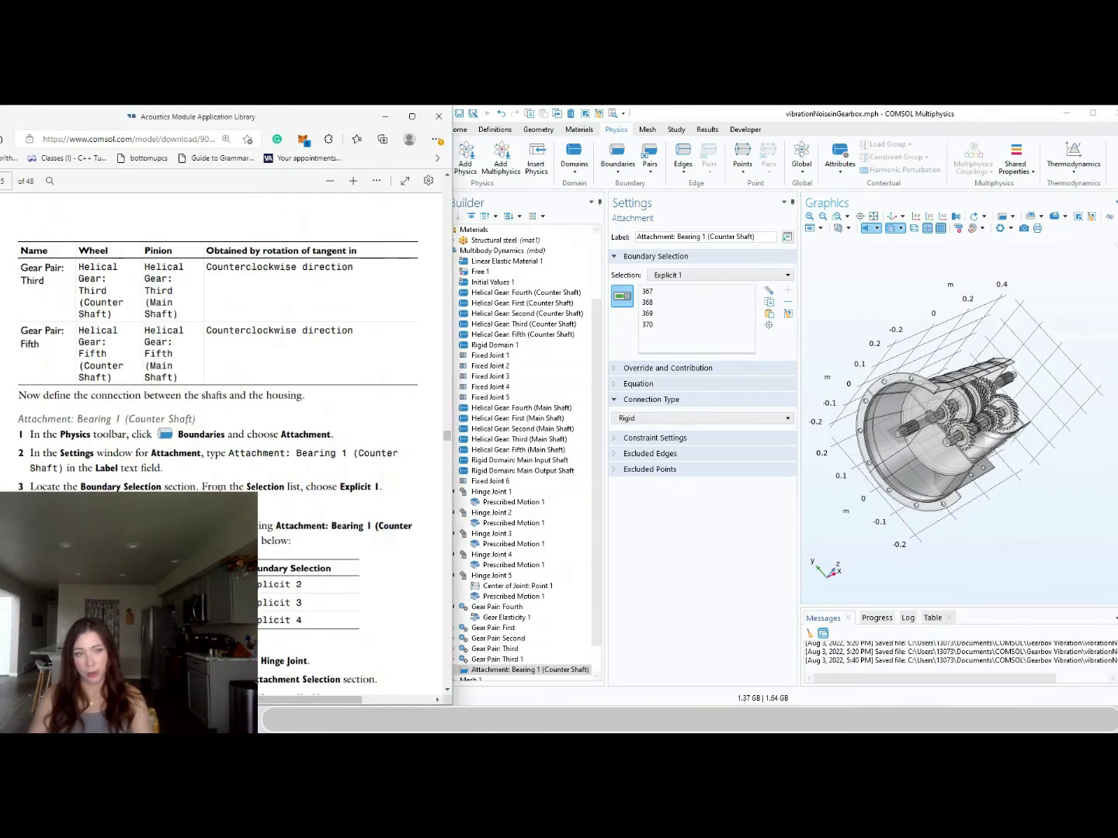
{"action": "scroll", "coordinate": [220, 490], "scroll_direction": "down", "scroll_amount": 2}
{"action": "scroll", "coordinate": [219, 490], "scroll_direction": "down", "scroll_amount": 3}
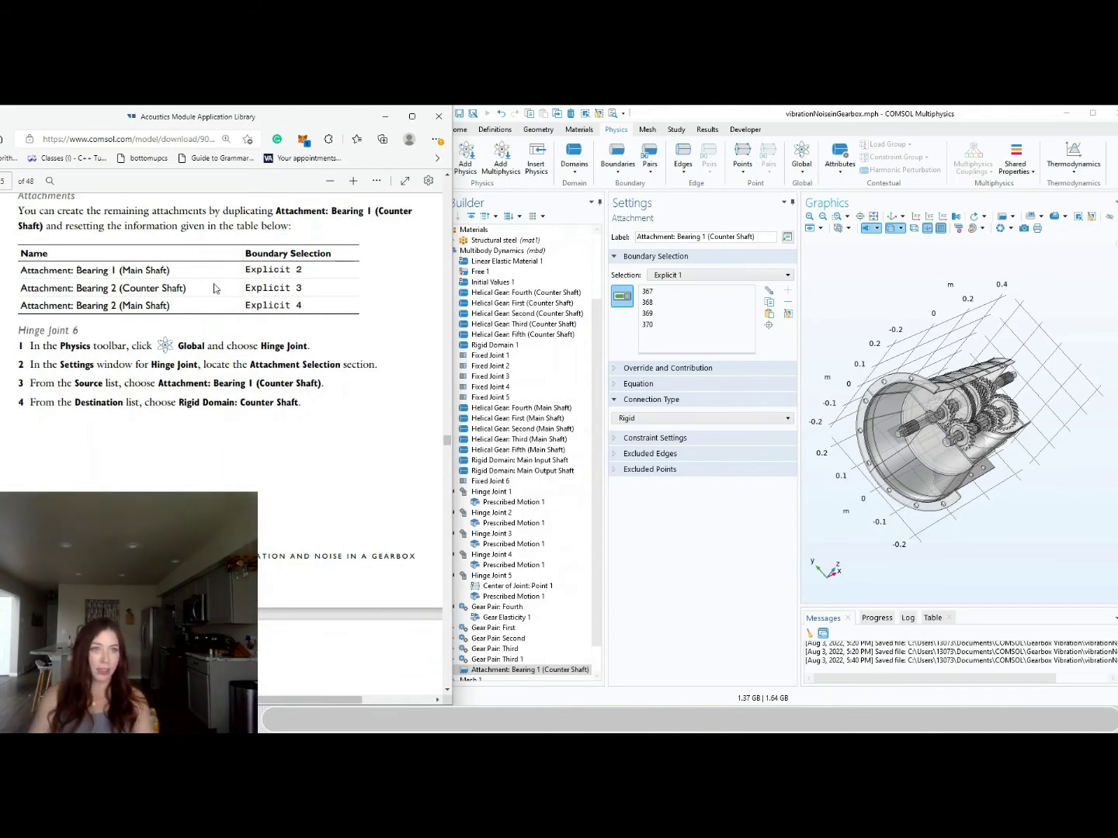
{"action": "right_click", "coordinate": [516, 669]}
{"action": "left_click", "coordinate": [432, 562]}
{"action": "double_click", "coordinate": [720, 237]}
{"action": "type", "text": "Main"}
{"action": "key", "text": "End"}
{"action": "key", "text": "BackSpace"}
{"action": "key", "text": "BackSpace"}
Clear the boundaries of Attachment: Bearing 1 (Main Shaft) and set its boundary selection to Explicit 2
{"action": "left_click", "coordinate": [787, 314]}
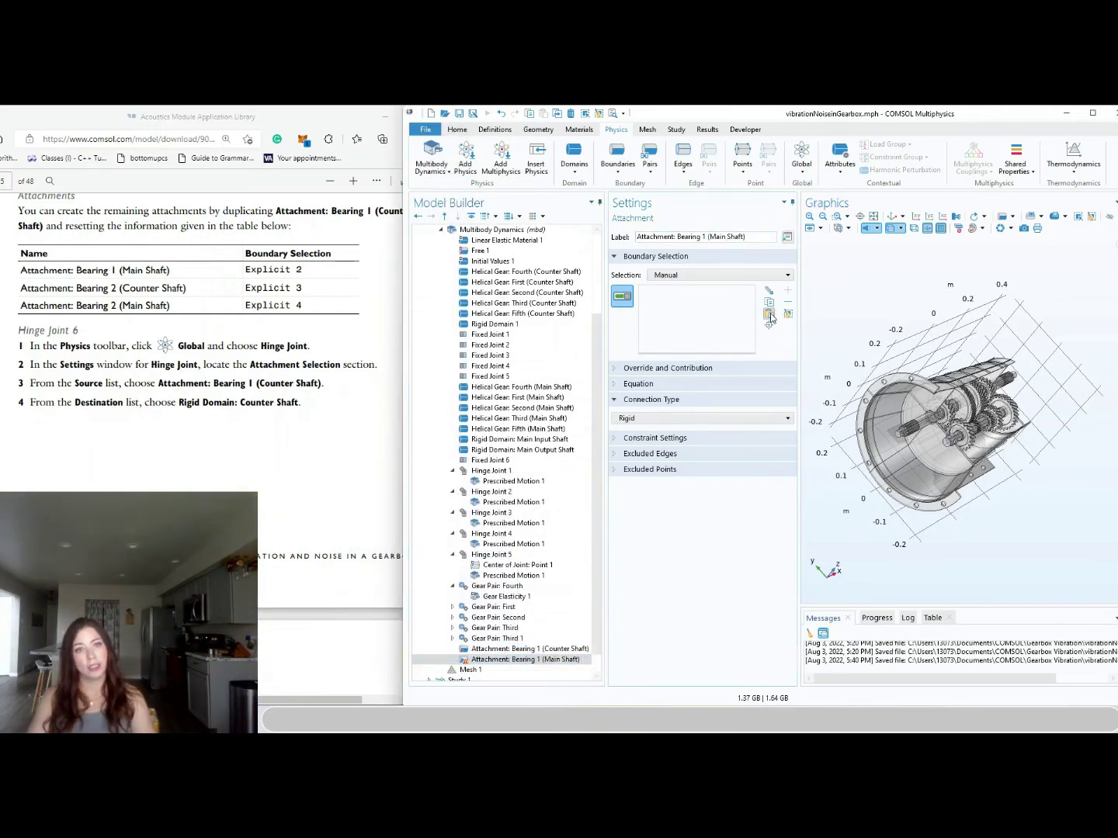
{"action": "left_click", "coordinate": [735, 276]}
{"action": "left_click", "coordinate": [664, 320]}
{"action": "scroll", "coordinate": [935, 428], "scroll_direction": "up", "scroll_amount": 5}
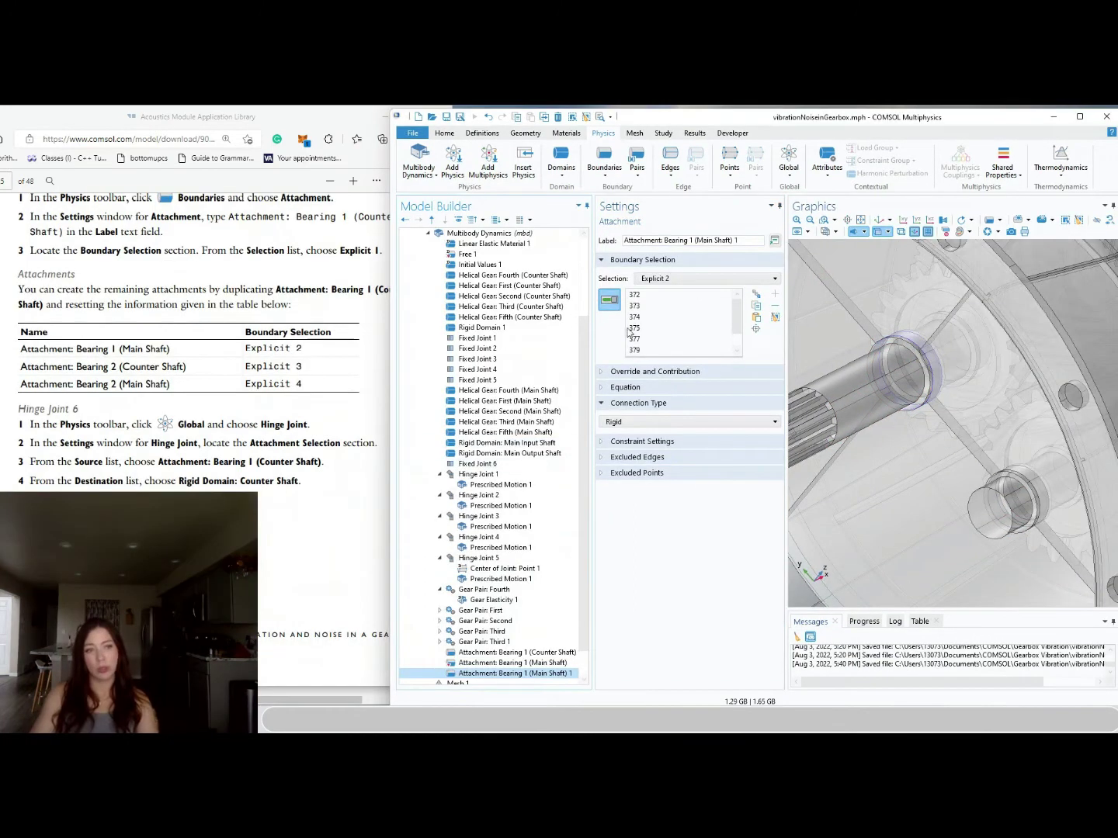
Relabel the copy of the Bearing 1 (Main Shaft) attachment as "Attachment: Bearing 2 (Counter Shaft)"
{"action": "left_click", "coordinate": [693, 241]}
{"action": "key", "text": "BackSpace"}
{"action": "key", "text": "BackSpace"}
{"action": "key", "text": "BackSpace"}
{"action": "key", "text": "BackSpace"}
{"action": "type", "text": "Counter"}
{"action": "left_click", "coordinate": [752, 240]}
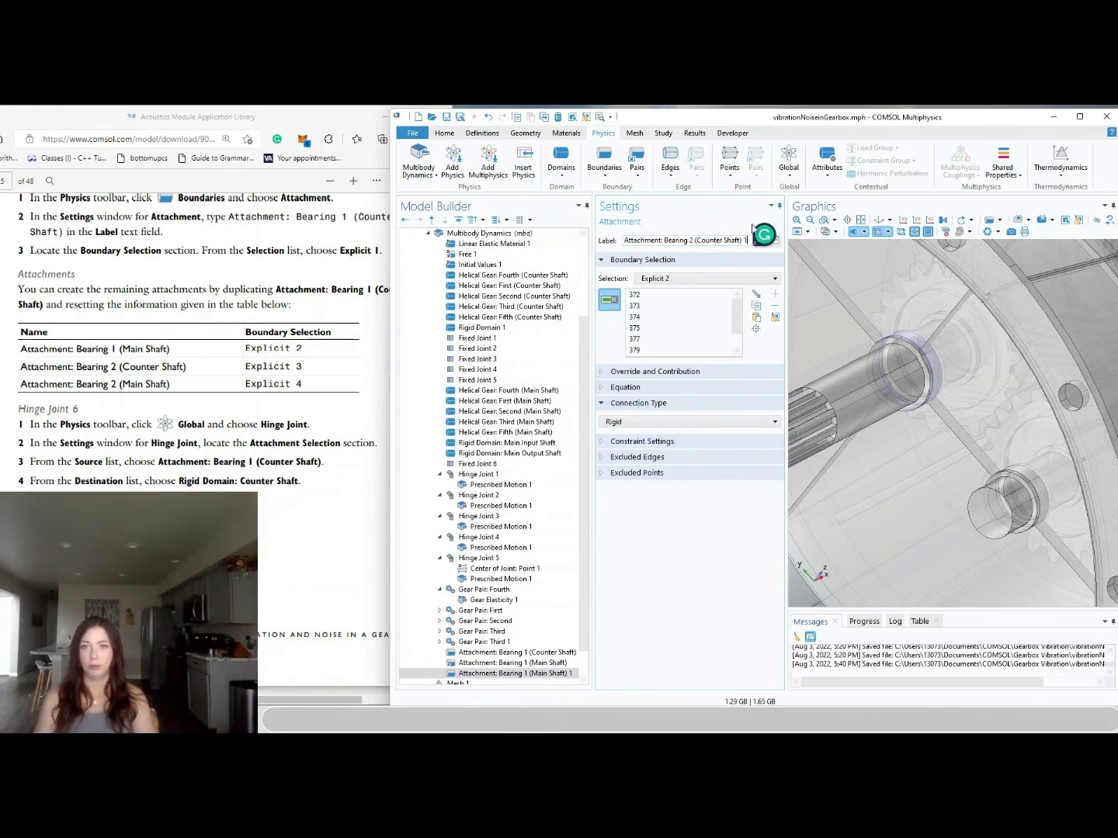
{"action": "key", "text": "BackSpace"}
{"action": "key", "text": "BackSpace"}
Set the boundary selection of Attachment: Bearing 2 (Counter Shaft) to Explicit 3 and check its location on the housing
{"action": "left_click", "coordinate": [740, 279]}
{"action": "left_click", "coordinate": [650, 318]}
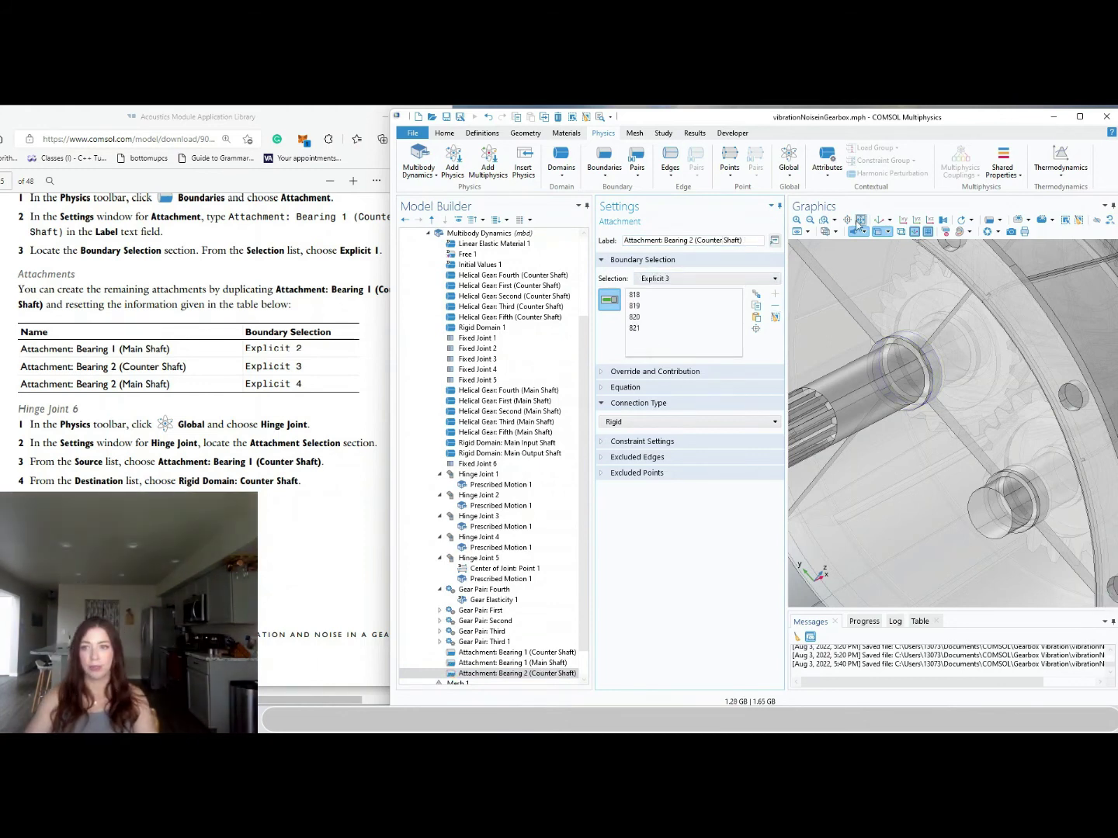
{"action": "left_click", "coordinate": [860, 220]}
{"action": "left_click_drag", "start_coordinate": [1050, 493], "coordinate": [967, 443]}
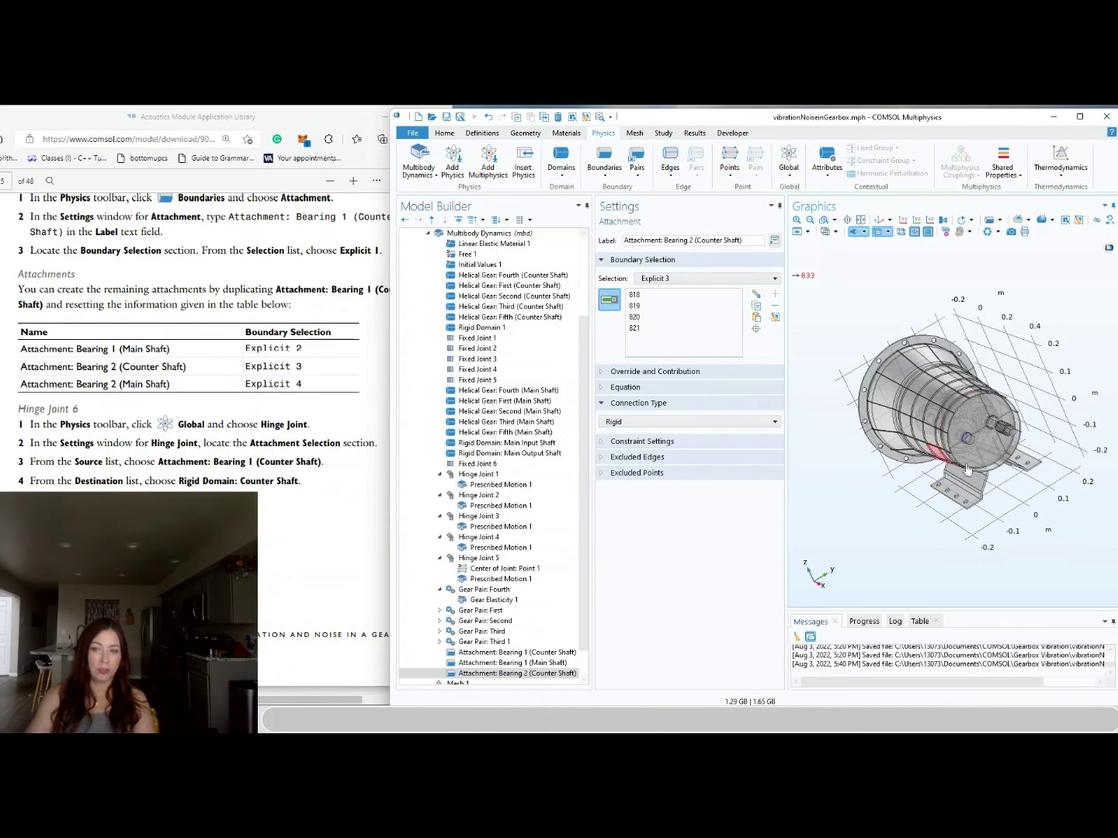
Duplicate the Bearing 2 (Counter Shaft) attachment and label the copy "Attachment: Bearing 2 (Main Shaft)"
{"action": "right_click", "coordinate": [482, 674]}
{"action": "left_click", "coordinate": [326, 567]}
{"action": "double_click", "coordinate": [710, 241]}
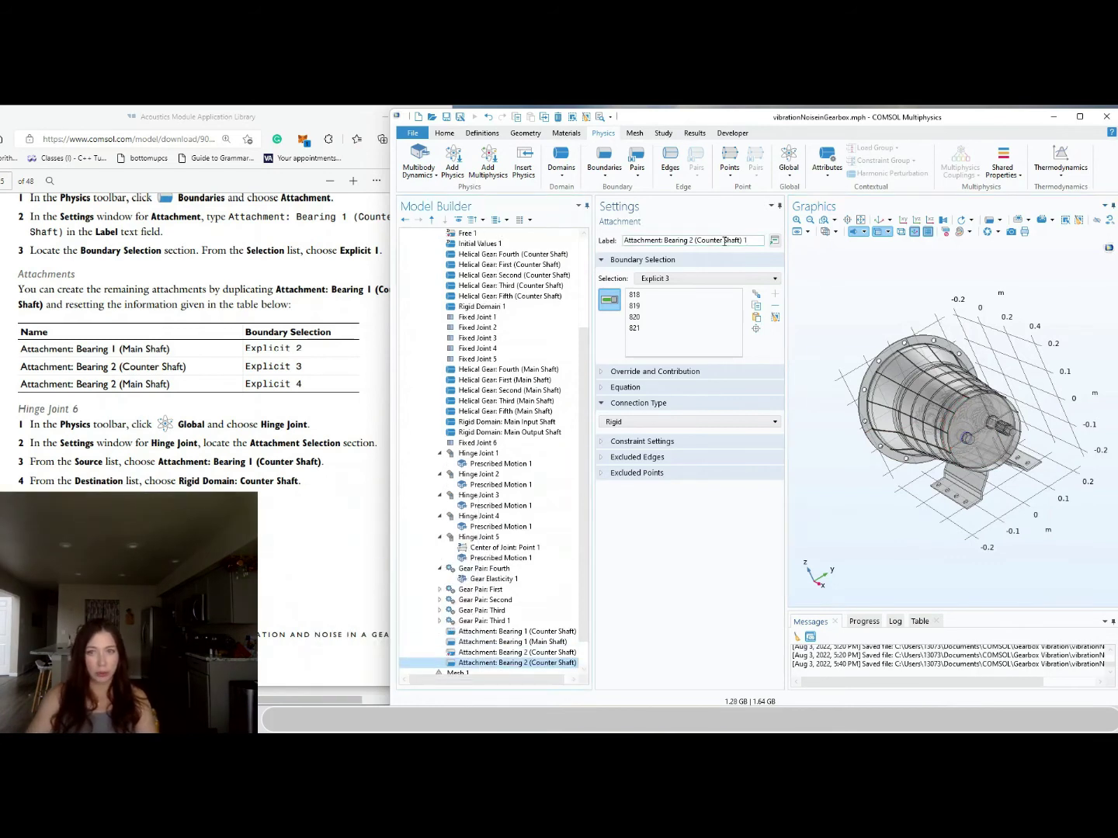
{"action": "type", "text": "Mai"}
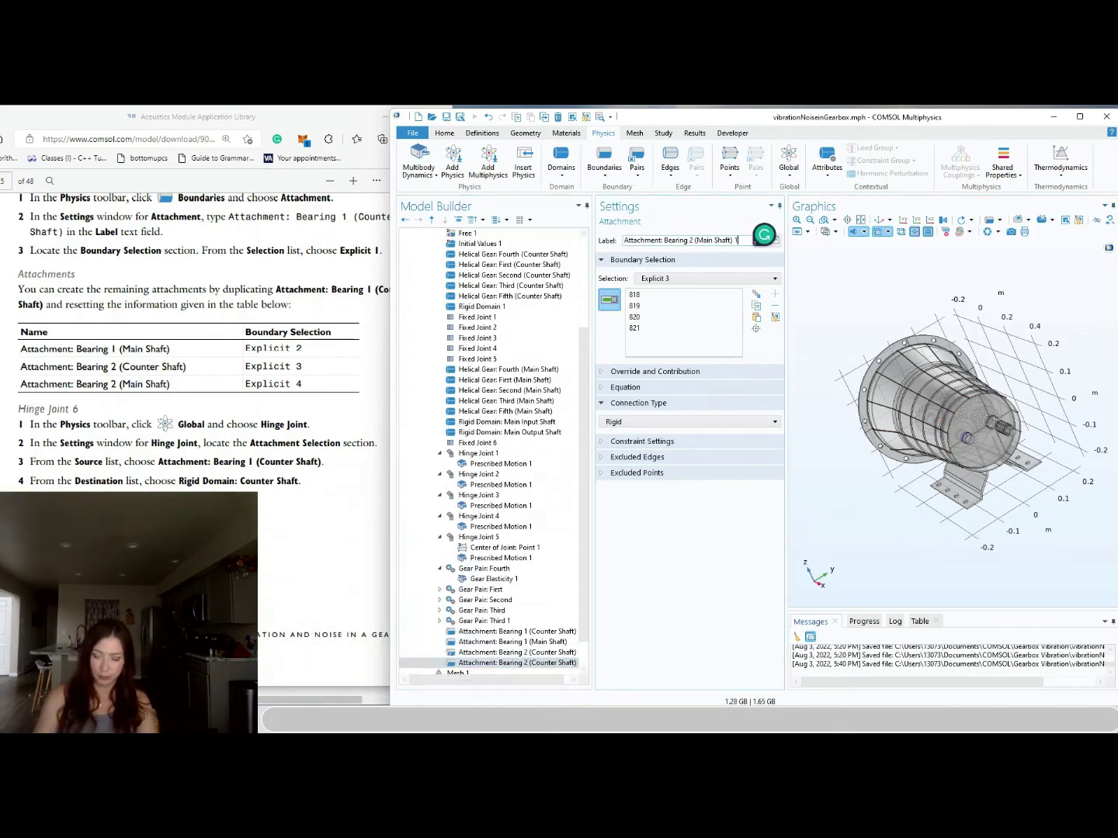
{"action": "key", "text": "BackSpace"}
{"action": "key", "text": "BackSpace"}
Set the boundary selection of Attachment: Bearing 2 (Main Shaft) to Explicit 4
{"action": "left_click", "coordinate": [667, 278]}
{"action": "left_click", "coordinate": [666, 342]}
{"action": "left_click", "coordinate": [847, 220]}
{"action": "scroll", "coordinate": [982, 341], "scroll_direction": "down", "scroll_amount": 10}
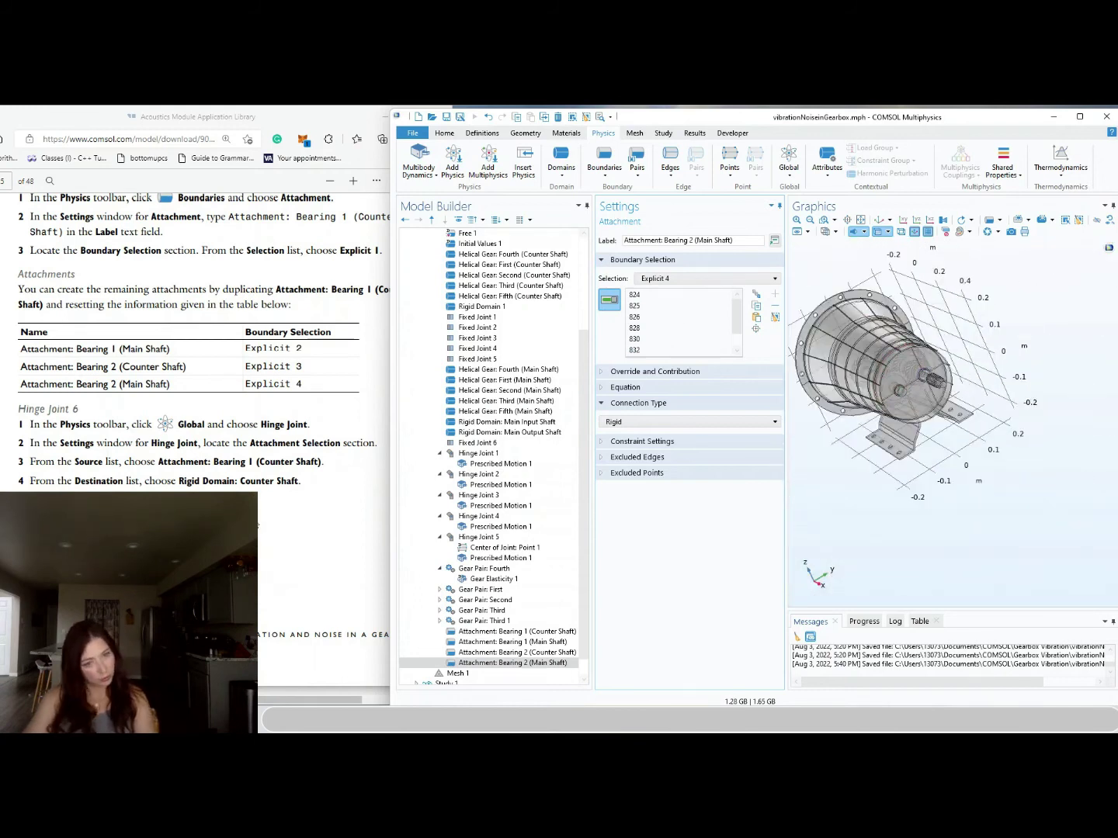
Add a global hinge joint with Attachment: Bearing 1 (Counter Shaft) as source and Rigid Domain 1 as destination
{"action": "left_click", "coordinate": [257, 525]}
{"action": "scroll", "coordinate": [257, 525], "scroll_direction": "down", "scroll_amount": 3}
{"action": "scroll", "coordinate": [173, 482], "scroll_direction": "up", "scroll_amount": 2}
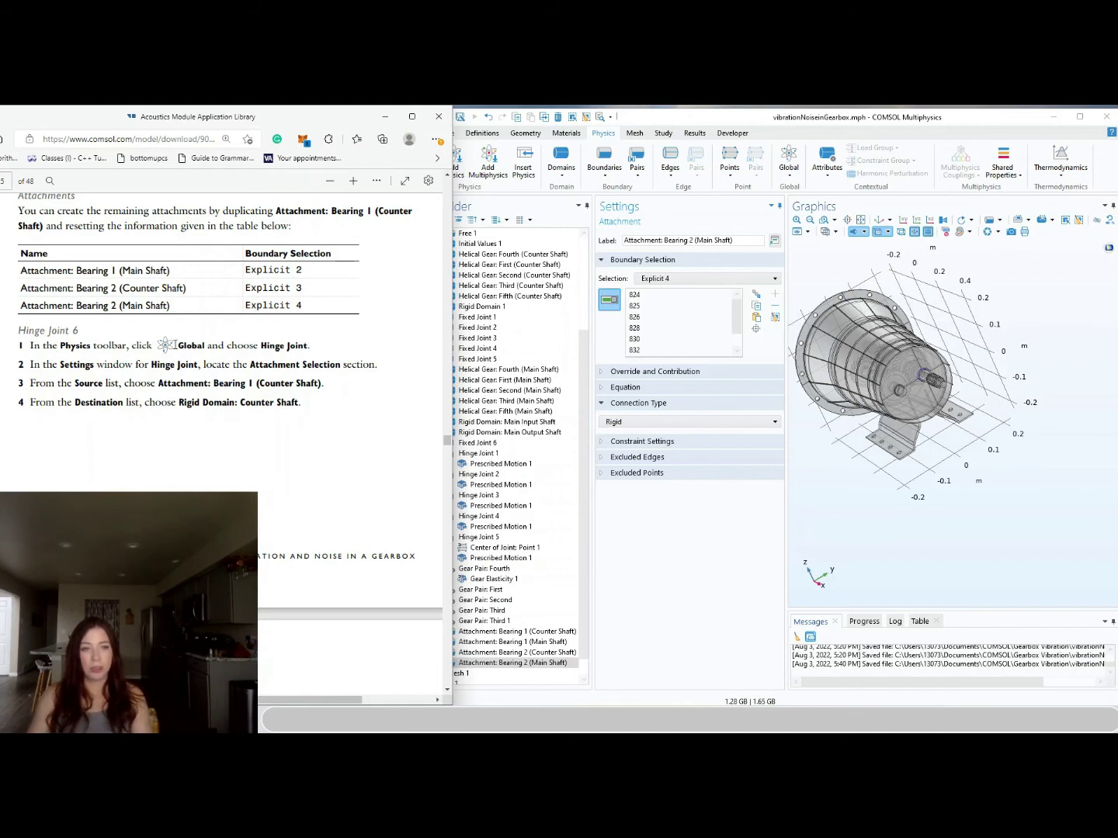
{"action": "left_click", "coordinate": [795, 181]}
{"action": "left_click", "coordinate": [661, 200]}
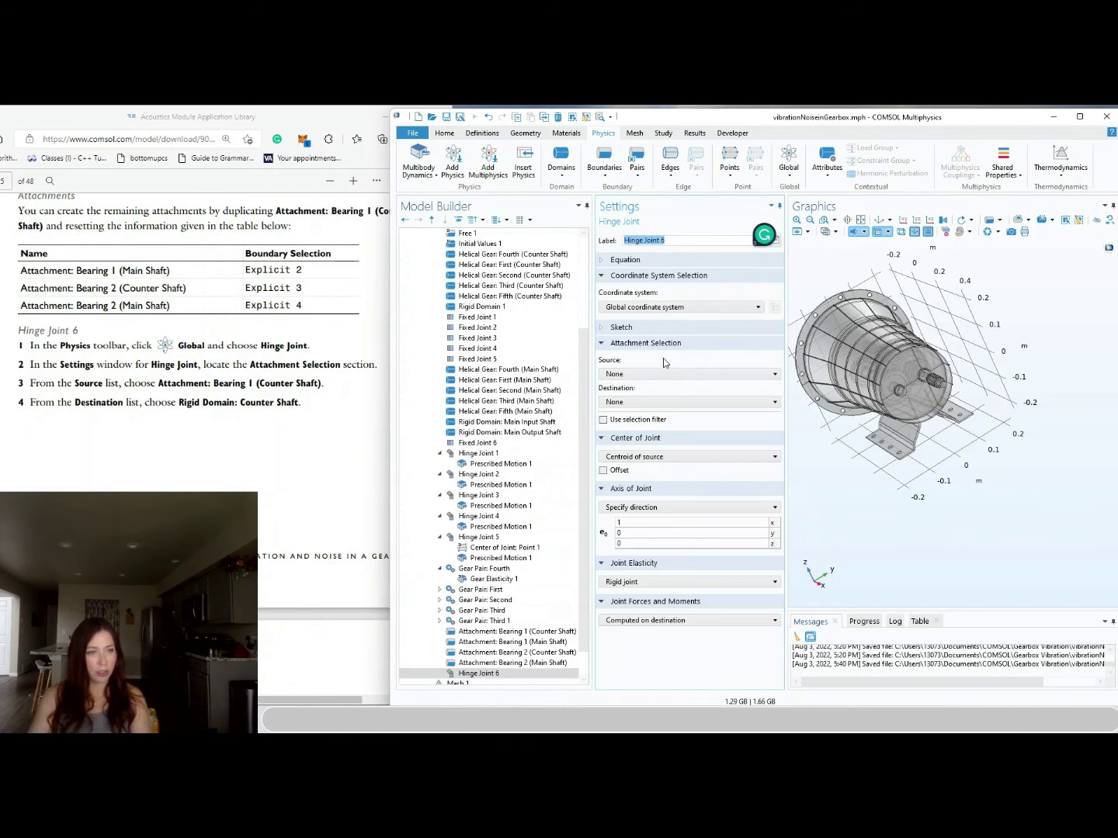
{"action": "left_click", "coordinate": [654, 381]}
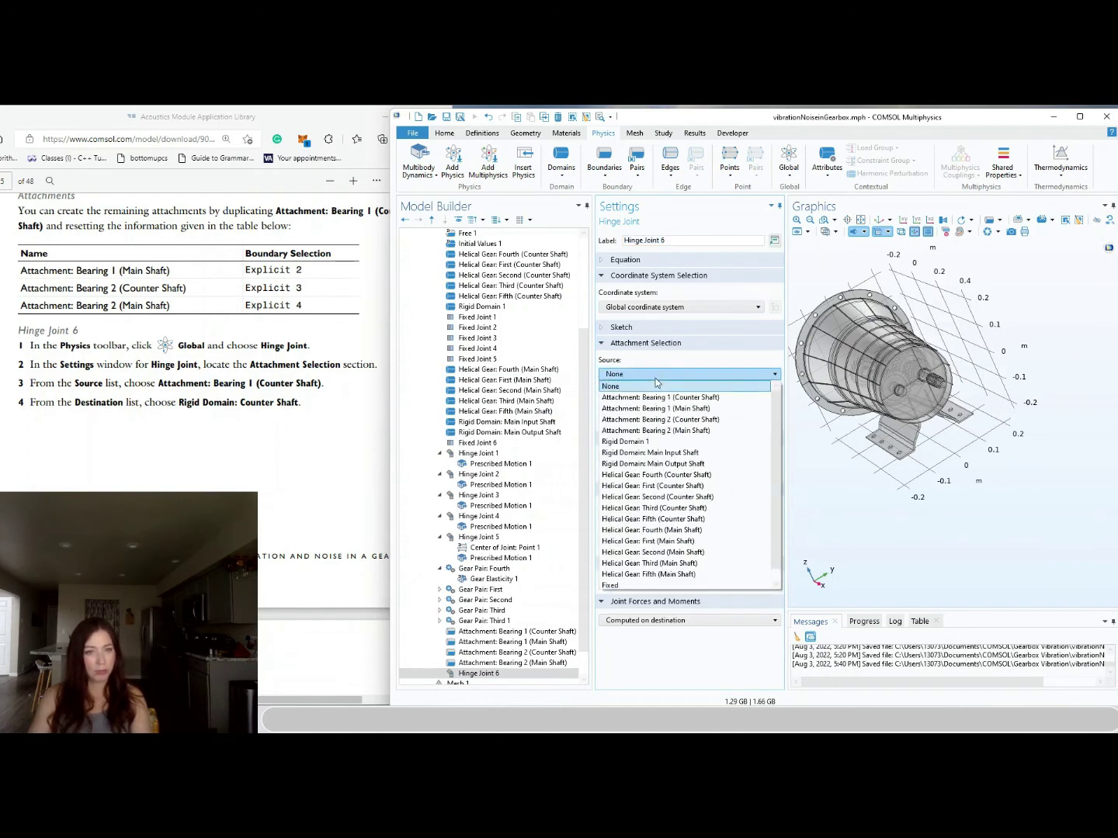
{"action": "left_click", "coordinate": [661, 396]}
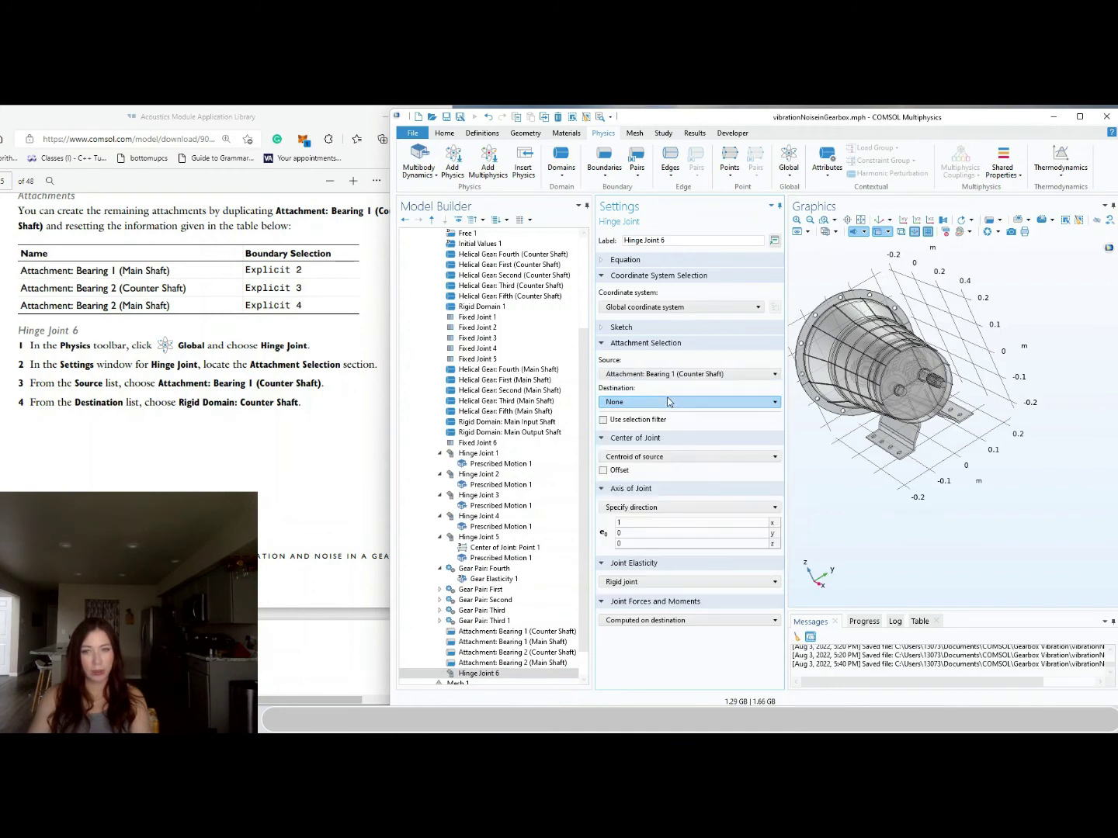
{"action": "left_click", "coordinate": [648, 403]}
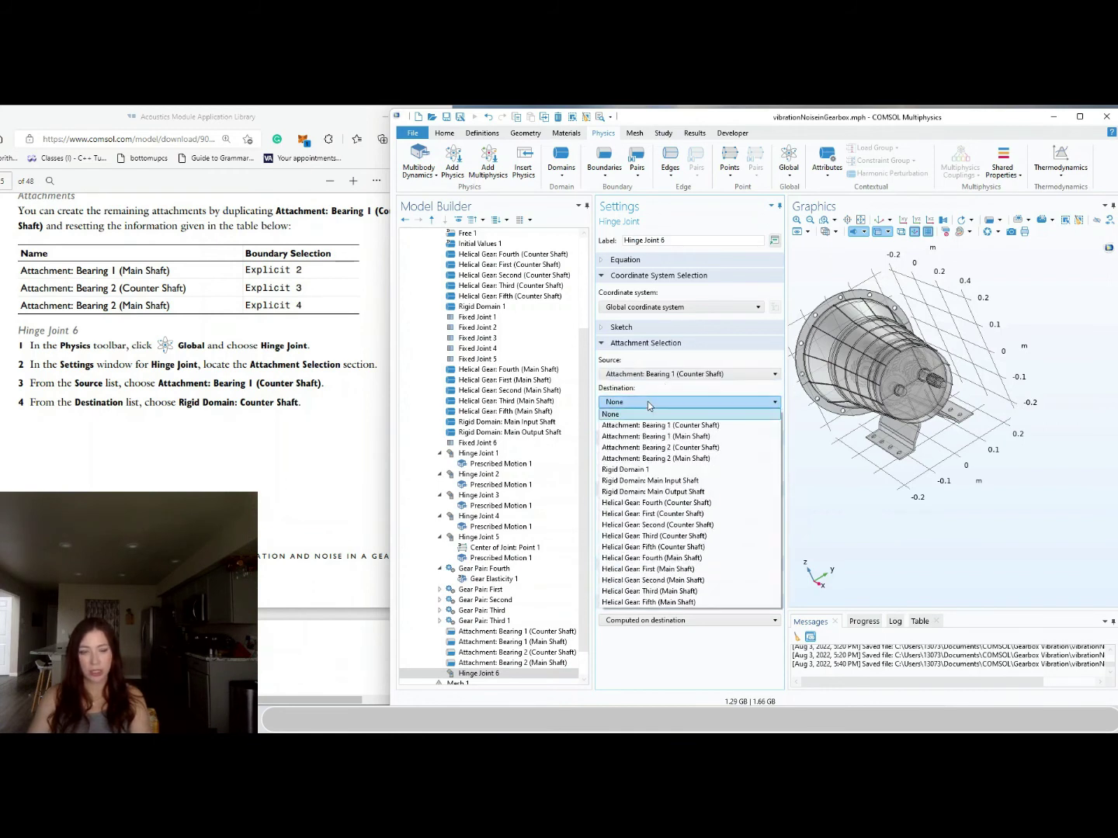
{"action": "left_click", "coordinate": [653, 470]}
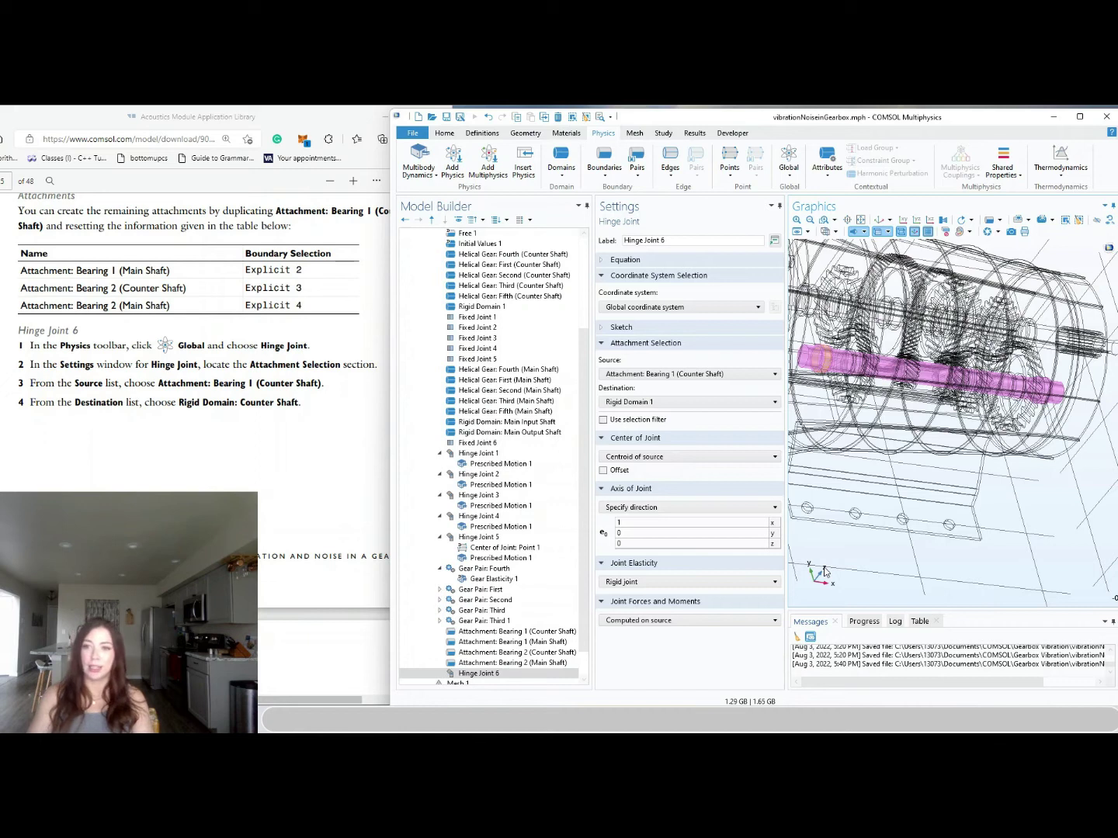
{"action": "mouse_move", "coordinate": [815, 545]}
{"action": "left_mouse_down"}
{"action": "mouse_move", "coordinate": [802, 549]}
{"action": "mouse_move", "coordinate": [814, 567]}
{"action": "left_mouse_up"}
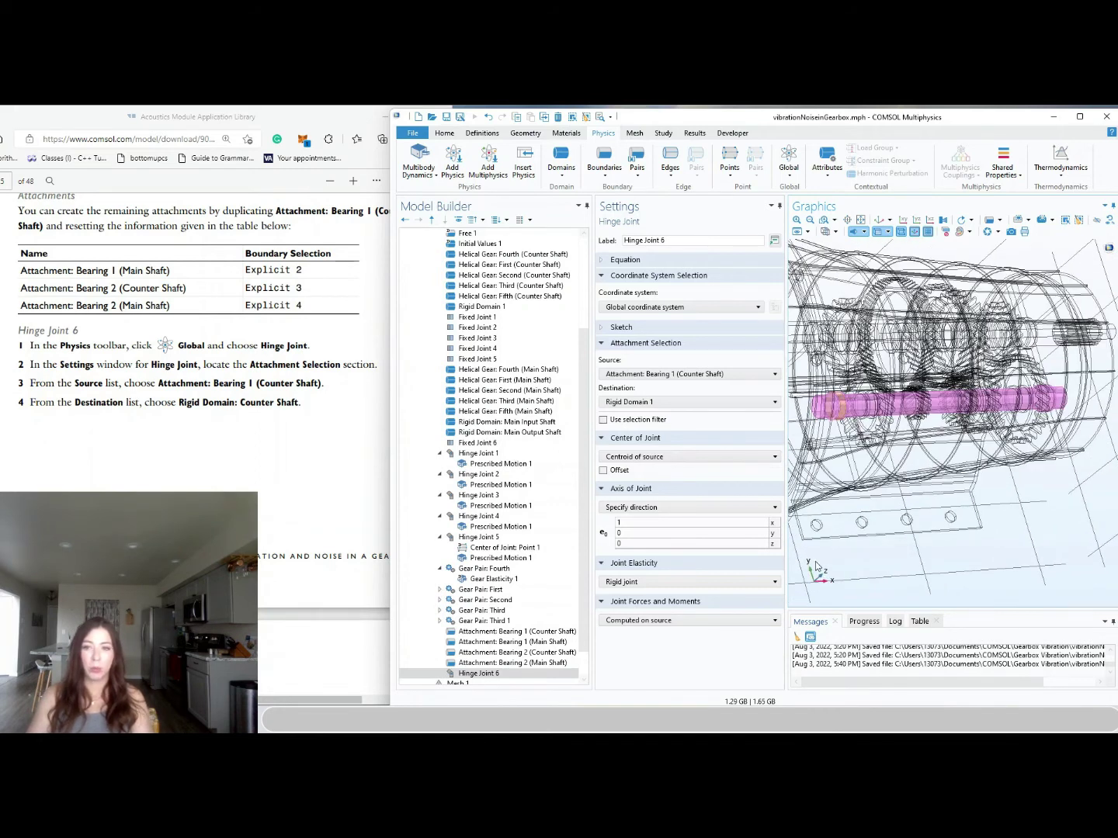
Check the instructions for the remaining hinge joints and duplicate Hinge Joint 6
{"action": "left_click", "coordinate": [108, 261]}
{"action": "scroll", "coordinate": [108, 260], "scroll_direction": "down", "scroll_amount": 5}
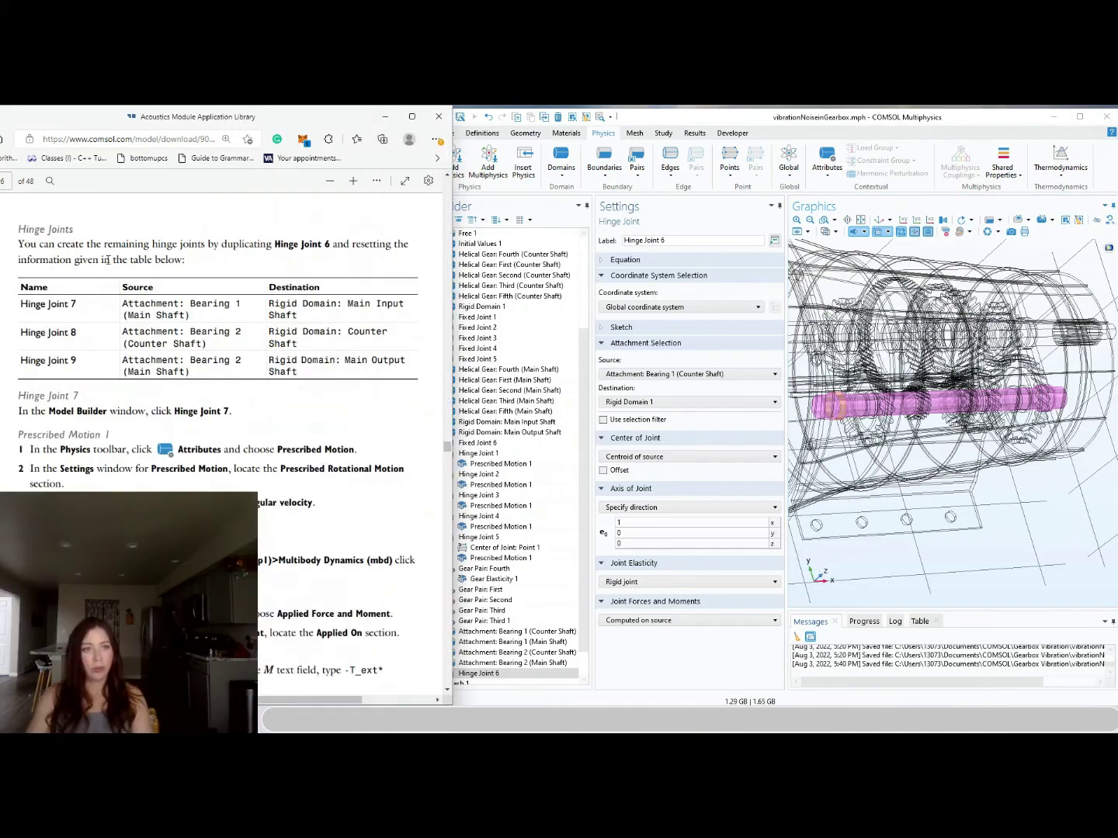
{"action": "left_click", "coordinate": [485, 673]}
{"action": "right_click", "coordinate": [486, 674]}
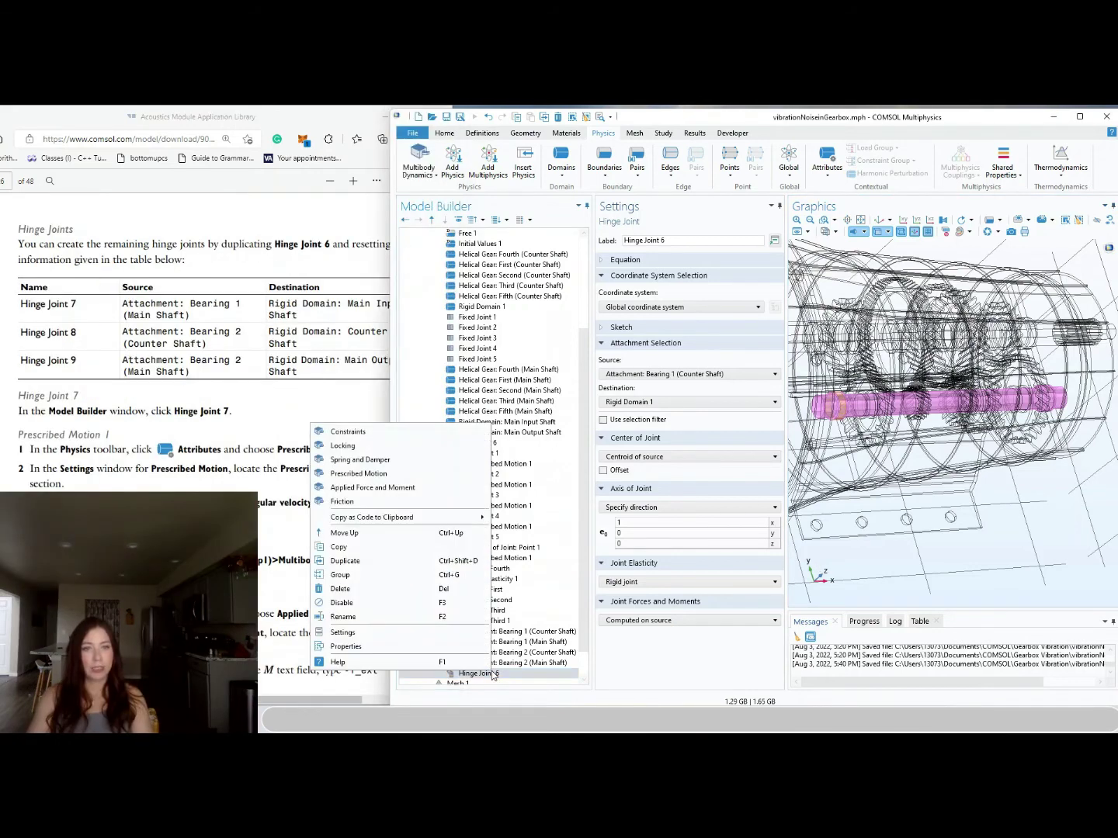
{"action": "left_click", "coordinate": [370, 561]}
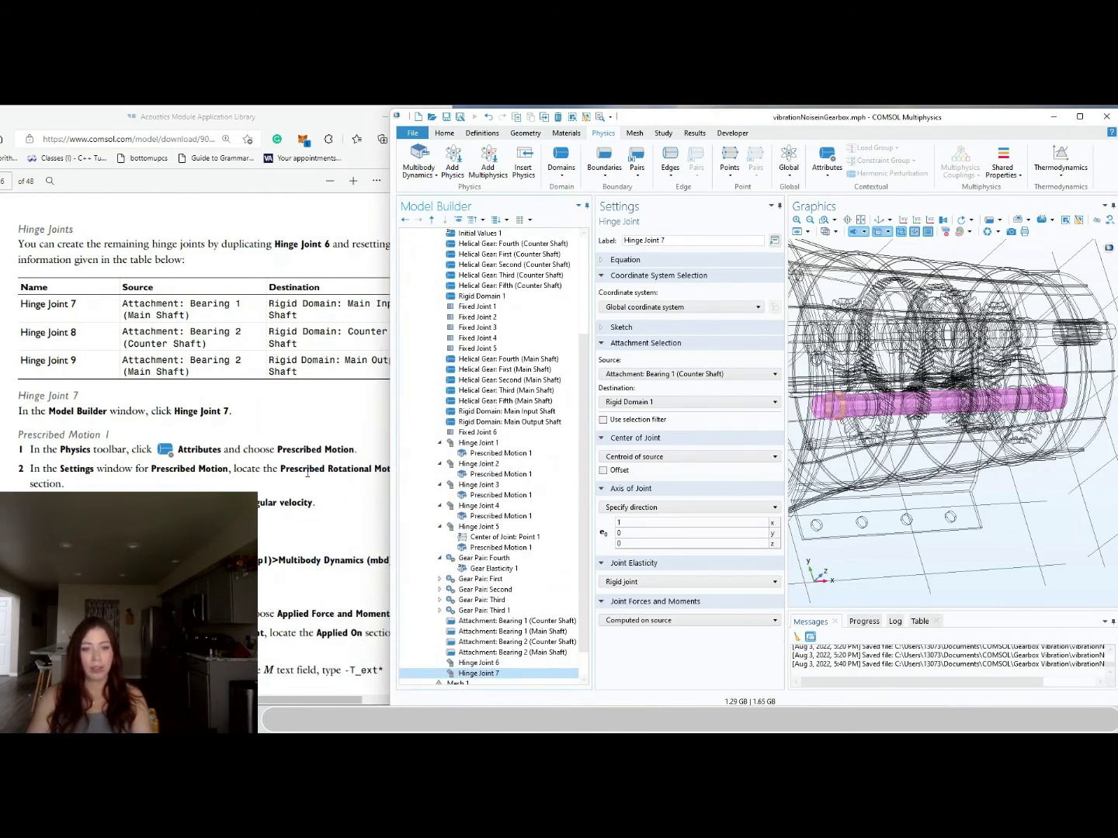
Set Hinge Joint 7's source to Attachment: Bearing 1 (Main Shaft) and its destination to Rigid Domain: Main Input Shaft
{"action": "left_click", "coordinate": [650, 374]}
{"action": "left_click", "coordinate": [651, 401]}
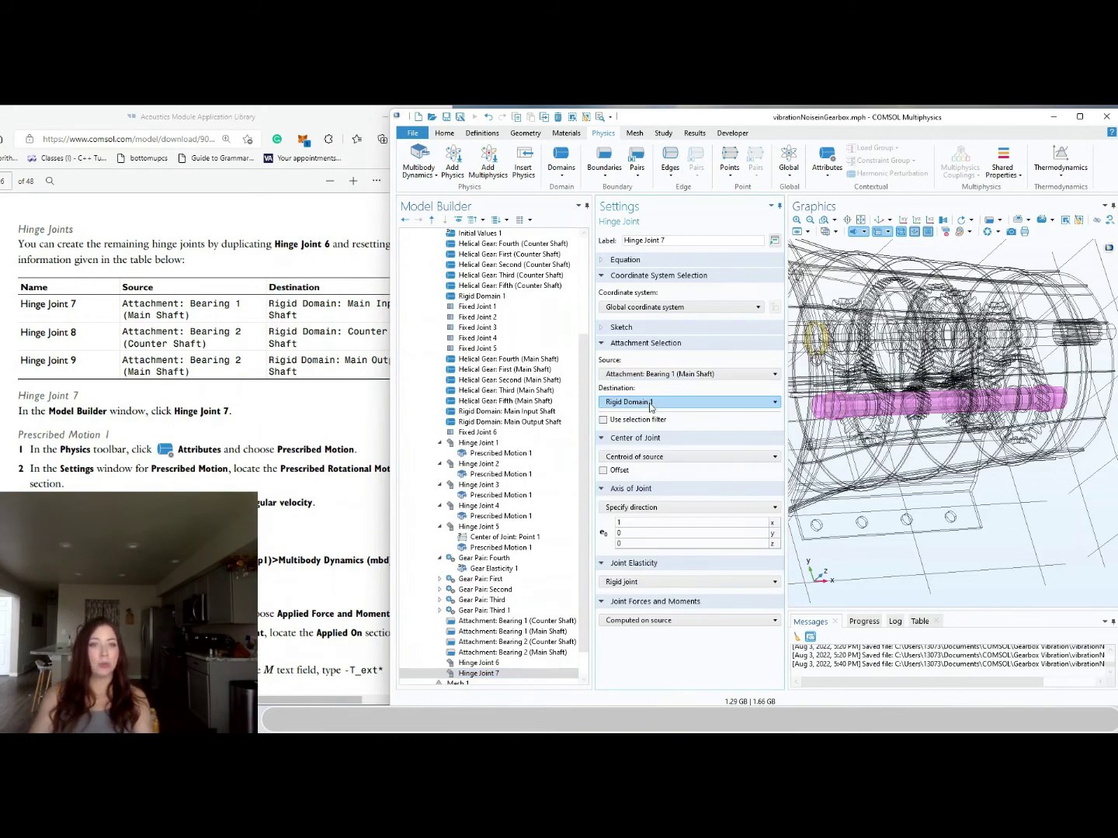
{"action": "left_click", "coordinate": [650, 404]}
{"action": "left_click", "coordinate": [666, 479]}
Collapse the expanded hinge joint and gear pair nodes in the Multibody Dynamics tree
{"action": "left_click", "coordinate": [440, 444]}
{"action": "left_click", "coordinate": [440, 455]}
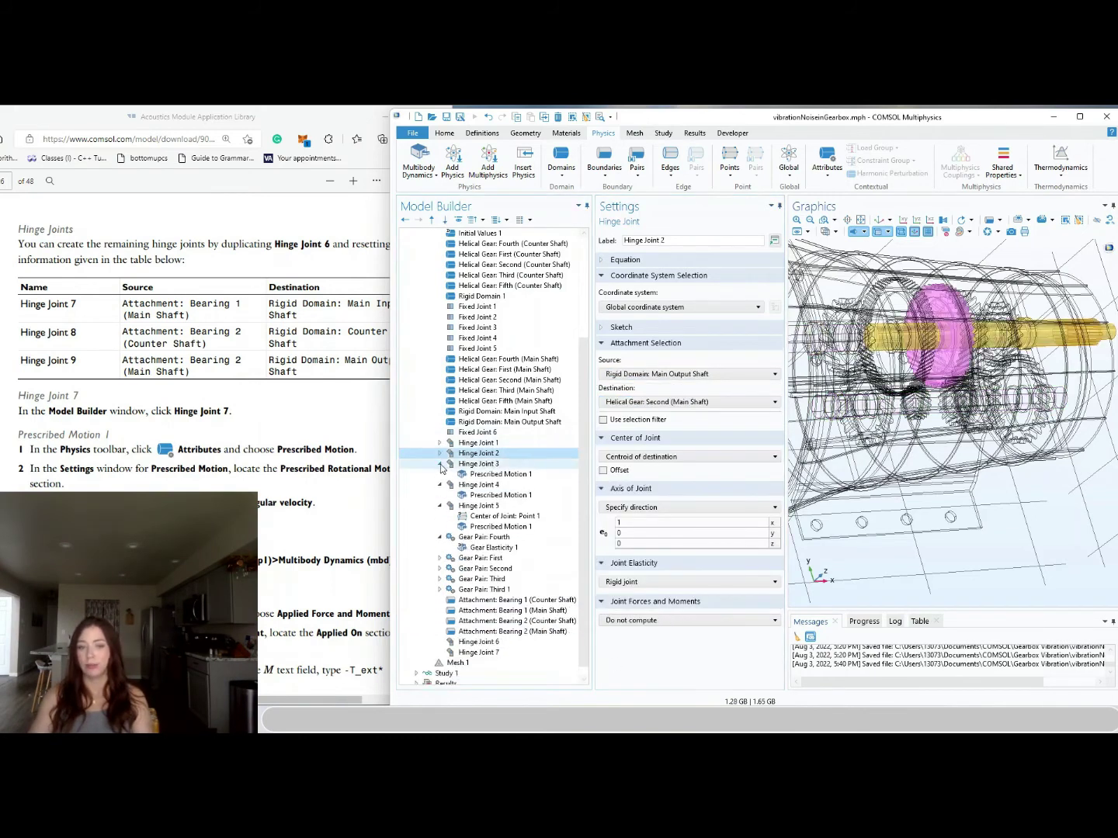
{"action": "left_click", "coordinate": [440, 464]}
{"action": "left_click", "coordinate": [440, 506]}
{"action": "left_click", "coordinate": [440, 528]}
{"action": "left_click", "coordinate": [441, 506]}
Relabel Rigid Domain 1 as "Rigid Domain 1: Countershaft"
{"action": "left_click", "coordinate": [485, 340]}
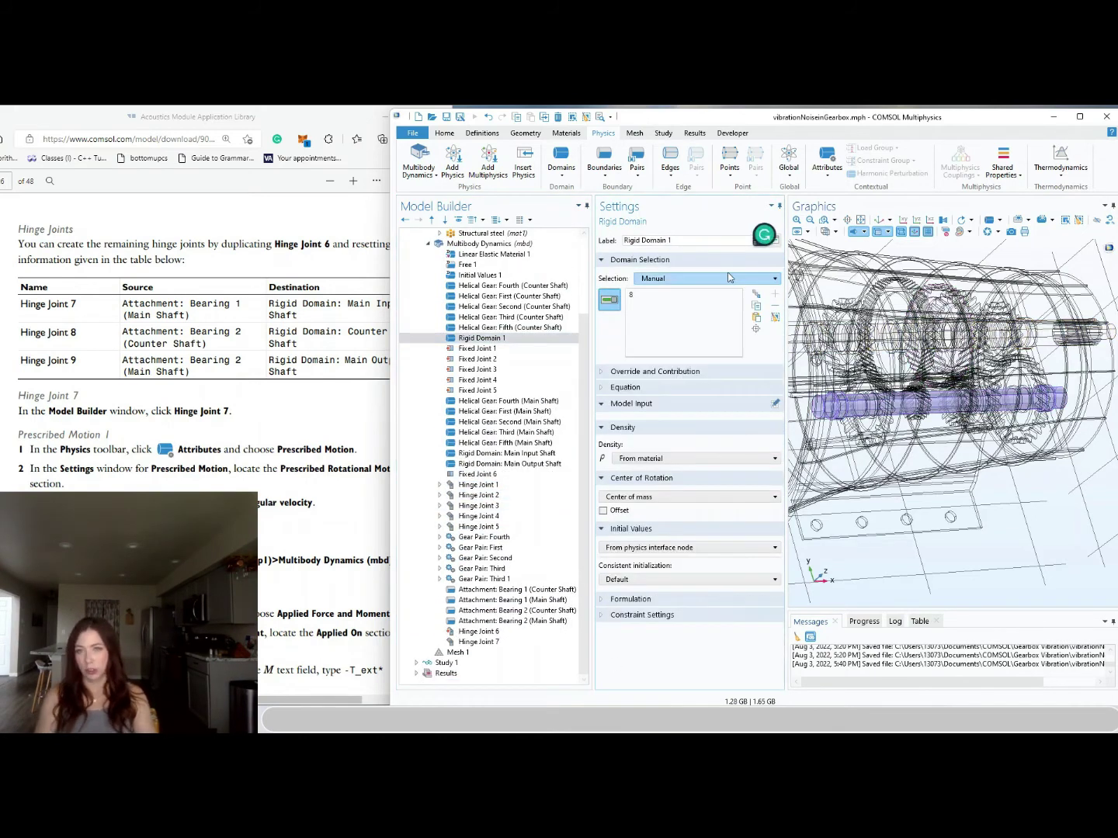
{"action": "key", "text": "BackSpace"}
{"action": "key", "text": "BackSpace"}
{"action": "key", "text": "BackSpace"}
{"action": "key", "text": "BackSpace"}
{"action": "key", "text": "BackSpace"}
{"action": "type", "text": "ntershaft"}
{"action": "left_click", "coordinate": [505, 433]}
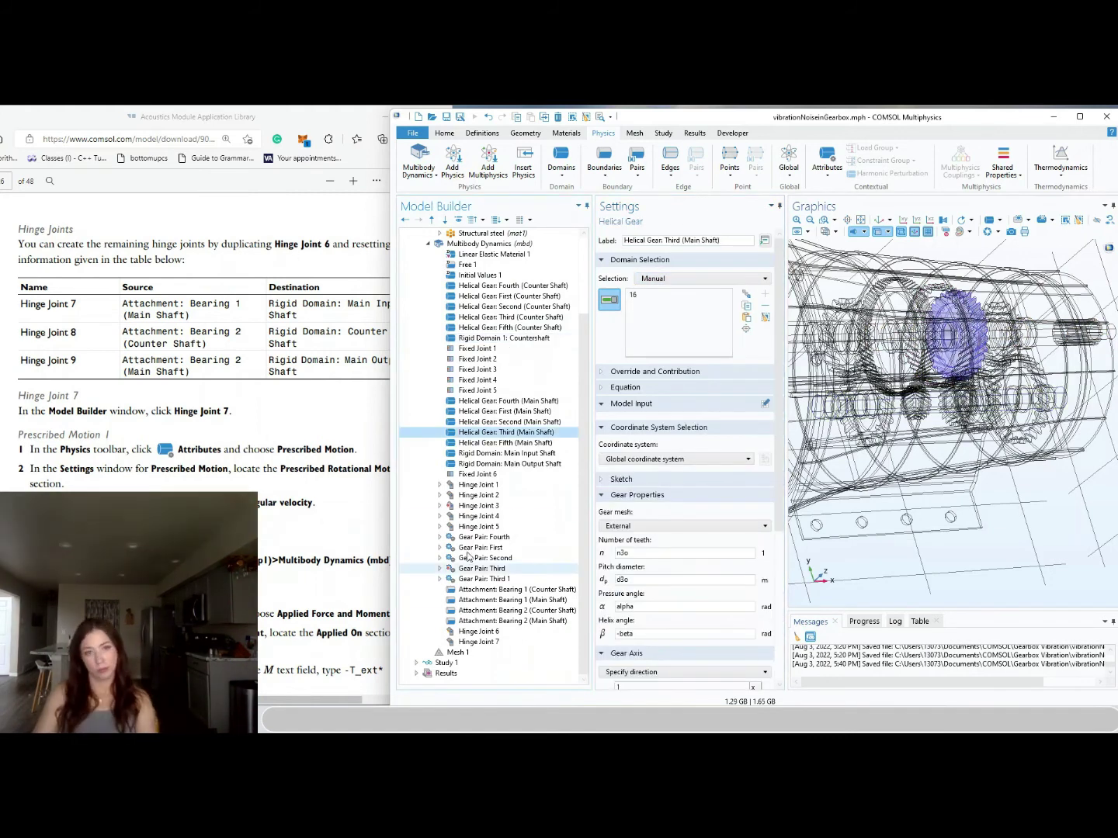
Review Hinge Joint 7's source and destination choices and inspect its selected shaft and bearing in the graphics
{"action": "left_click", "coordinate": [475, 642]}
{"action": "left_click", "coordinate": [690, 374]}
{"action": "left_click", "coordinate": [667, 540]}
{"action": "left_click", "coordinate": [690, 402]}
{"action": "left_click", "coordinate": [660, 535]}
{"action": "left_click", "coordinate": [860, 220]}
{"action": "left_click", "coordinate": [846, 219]}
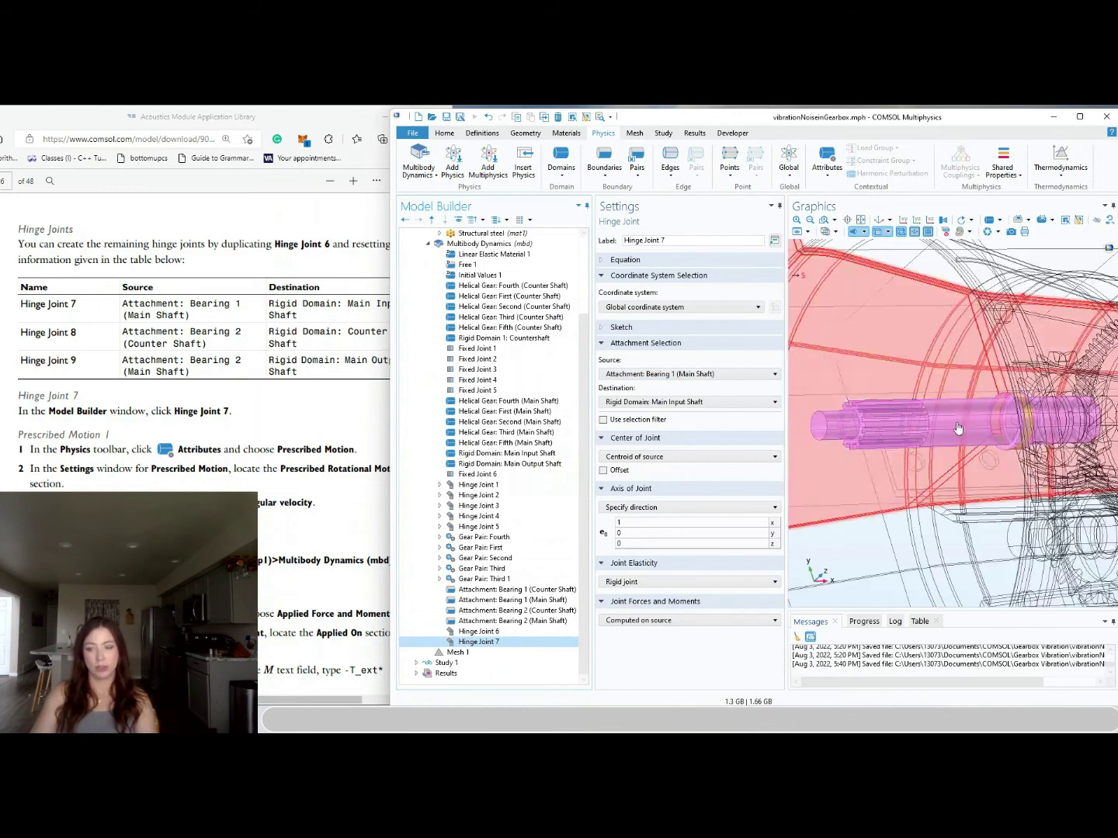
Duplicate Hinge Joint 7, setting the copy's source to Attachment: Bearing 2 (Counter Shaft) and destination to Rigid Domain 1: Countershaft
{"action": "right_click", "coordinate": [489, 643]}
{"action": "left_click", "coordinate": [364, 524]}
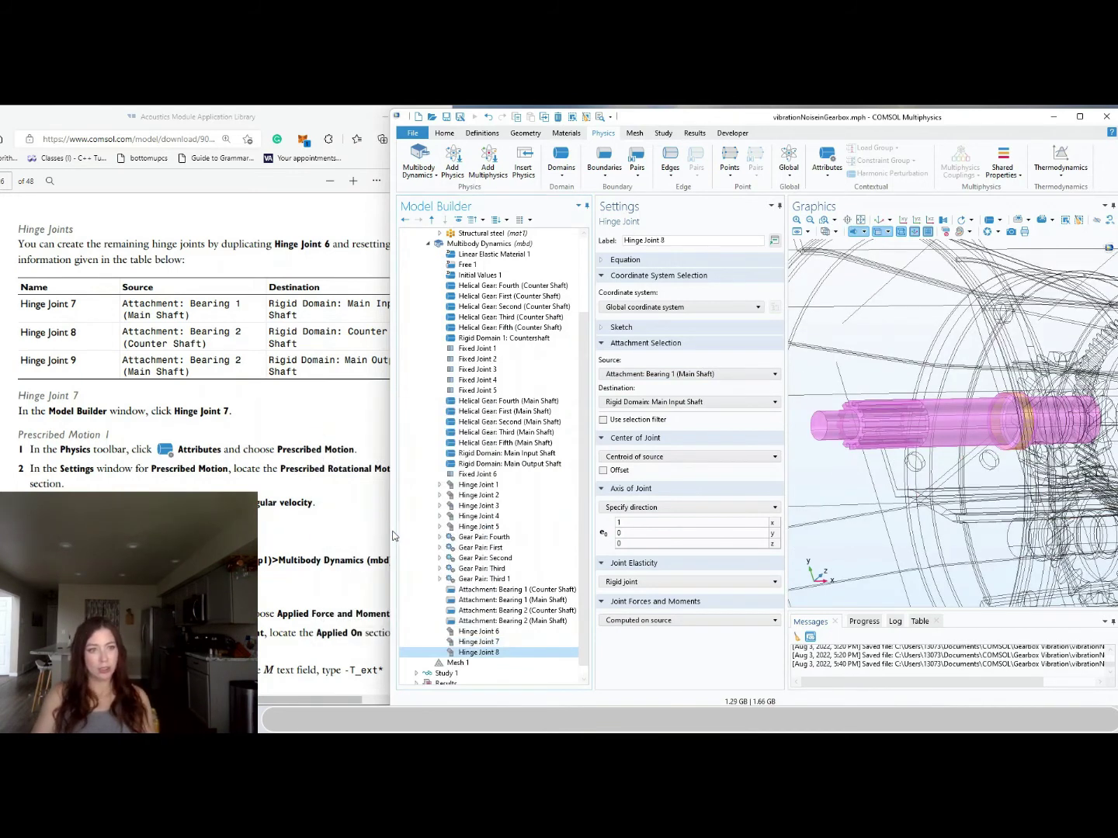
{"action": "left_click", "coordinate": [681, 373]}
{"action": "left_click", "coordinate": [667, 419]}
{"action": "left_click", "coordinate": [688, 401]}
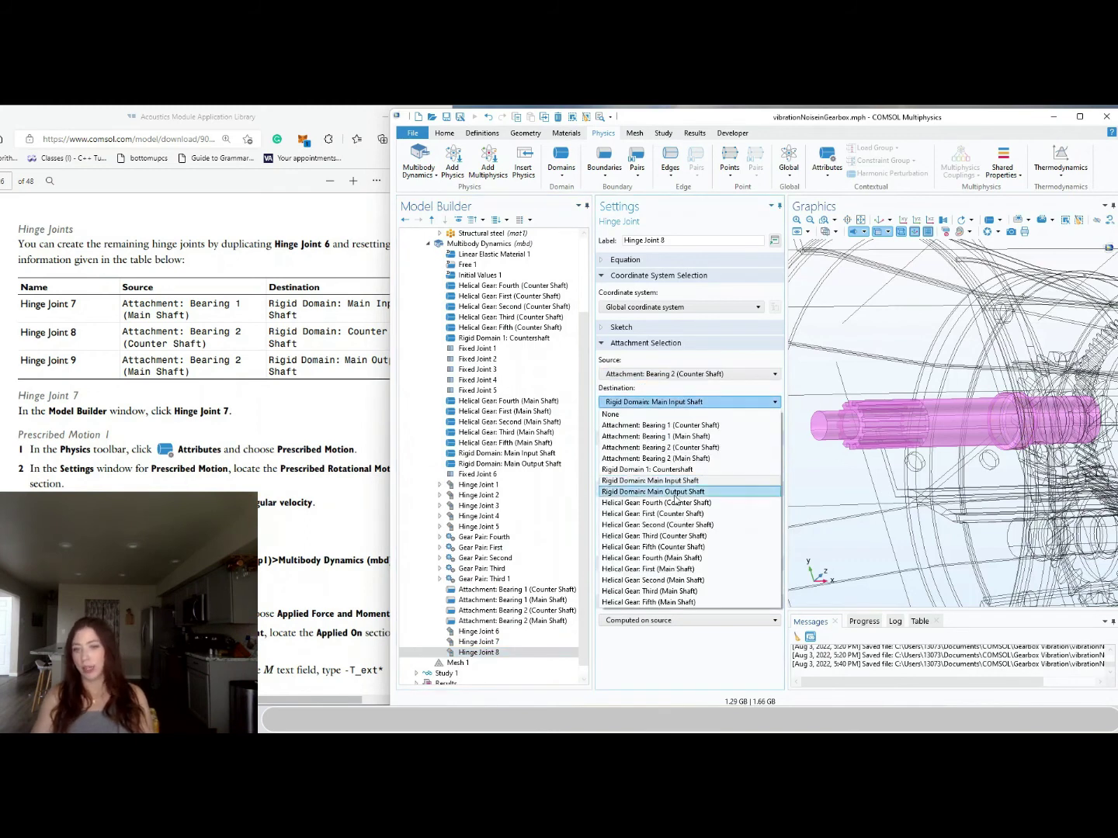
{"action": "left_click", "coordinate": [658, 470]}
Duplicate Hinge Joint 8, setting the copy's source to Attachment: Bearing 2 (Main Shaft) and destination to Rigid Domain: Main Output Shaft
{"action": "right_click", "coordinate": [485, 653]}
{"action": "left_click", "coordinate": [365, 535]}
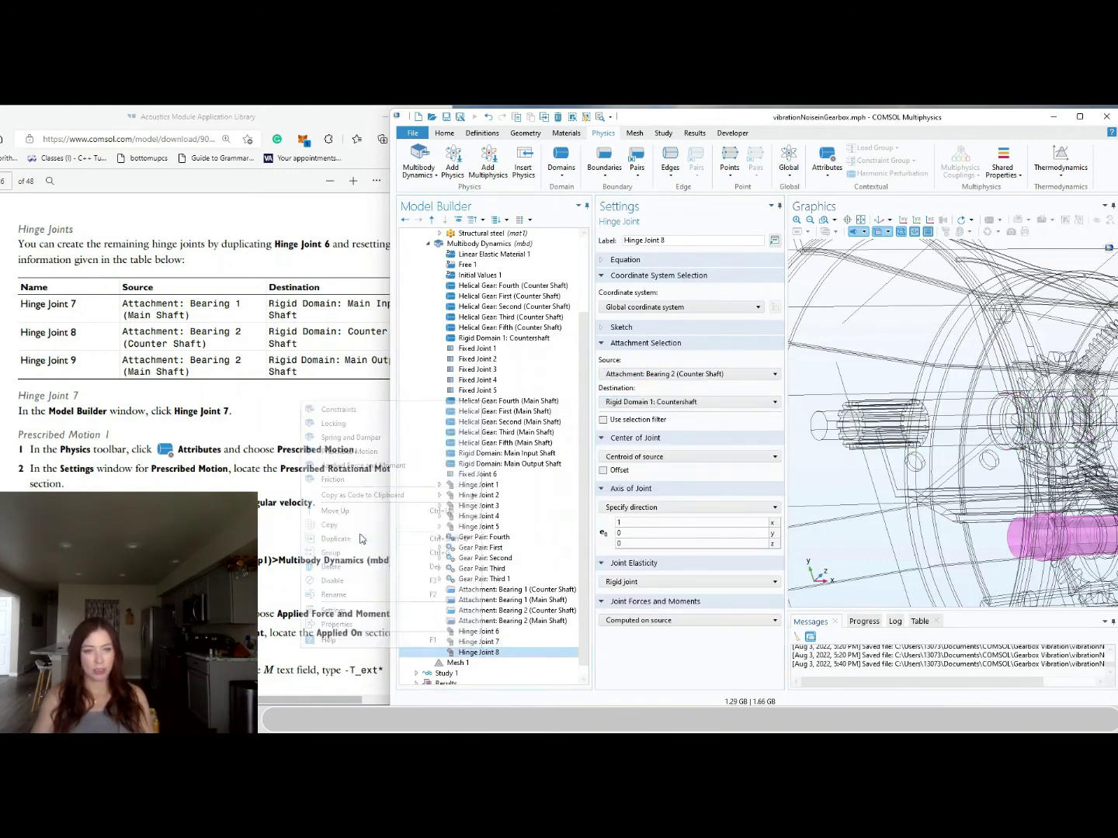
{"action": "left_click", "coordinate": [666, 373]}
{"action": "left_click", "coordinate": [667, 429]}
{"action": "left_click", "coordinate": [669, 402]}
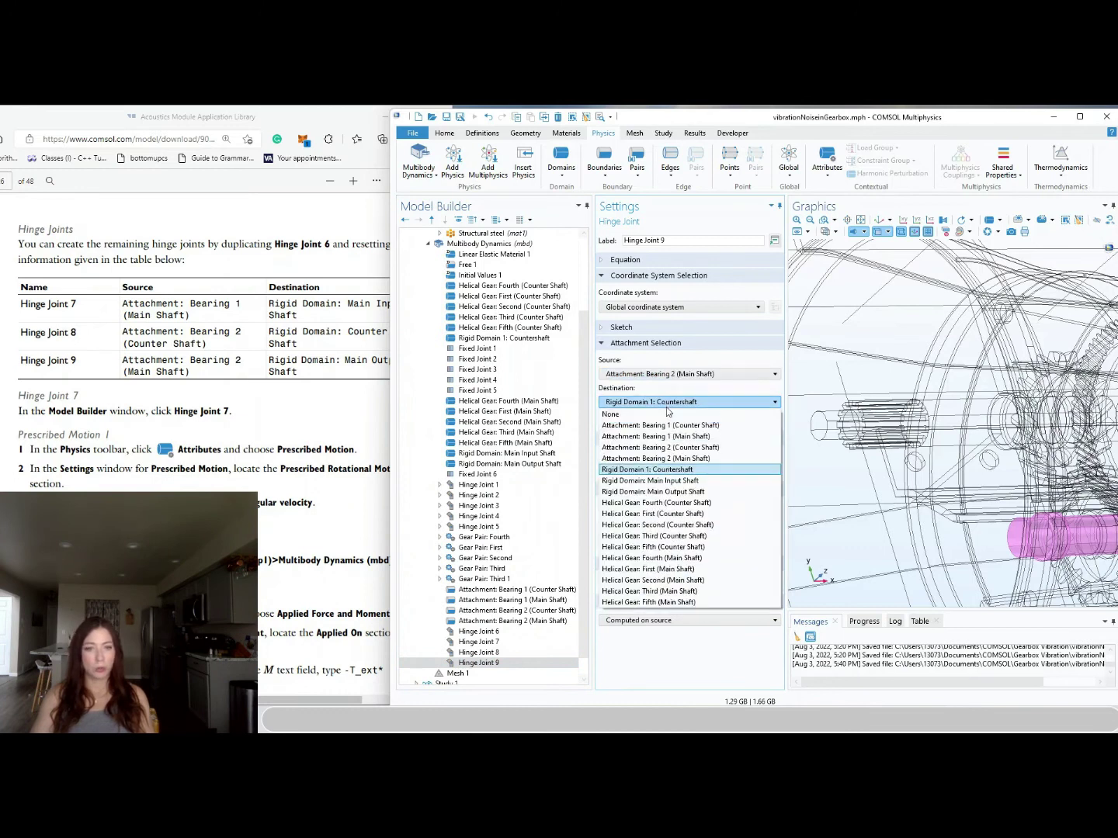
{"action": "left_click", "coordinate": [674, 480]}
{"action": "left_click", "coordinate": [673, 403]}
{"action": "left_click", "coordinate": [681, 502]}
{"action": "left_click", "coordinate": [715, 402]}
{"action": "left_click", "coordinate": [710, 492]}
{"action": "left_click", "coordinate": [846, 221]}
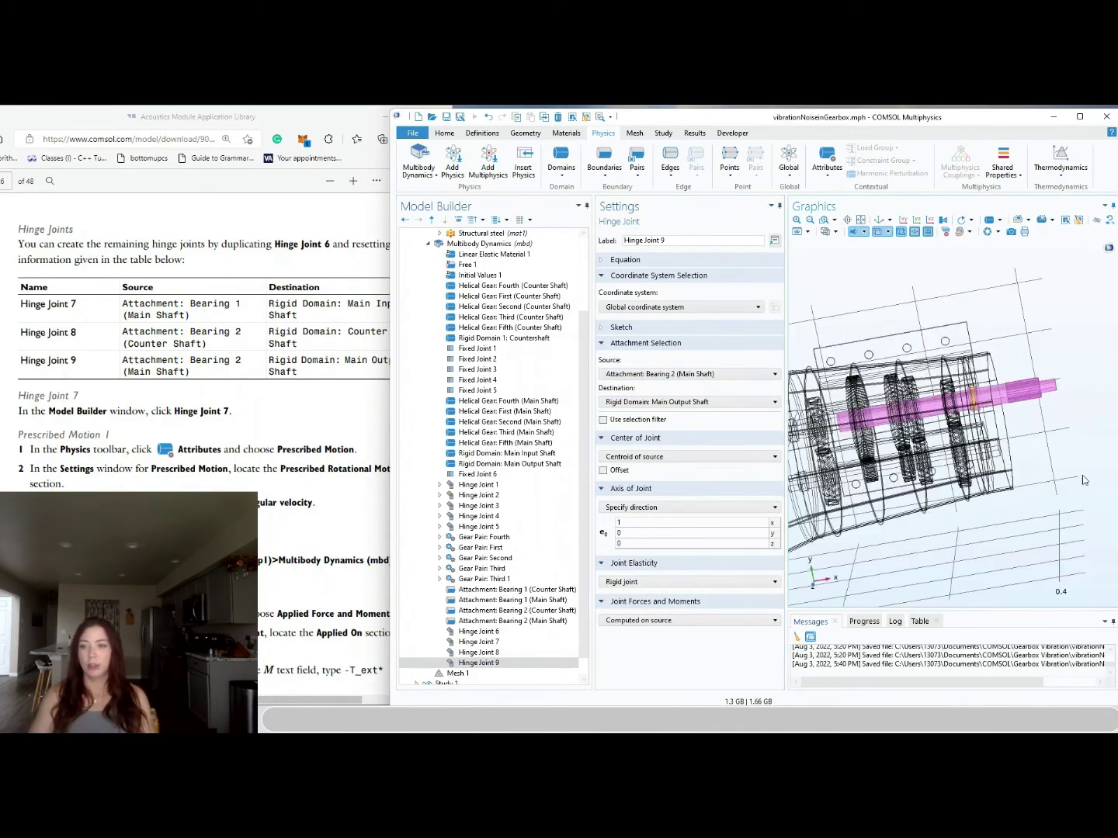
Add a Prescribed Motion attribute to Hinge Joint 7 and prescribe the motion through Angular velocity
{"action": "left_click", "coordinate": [284, 443]}
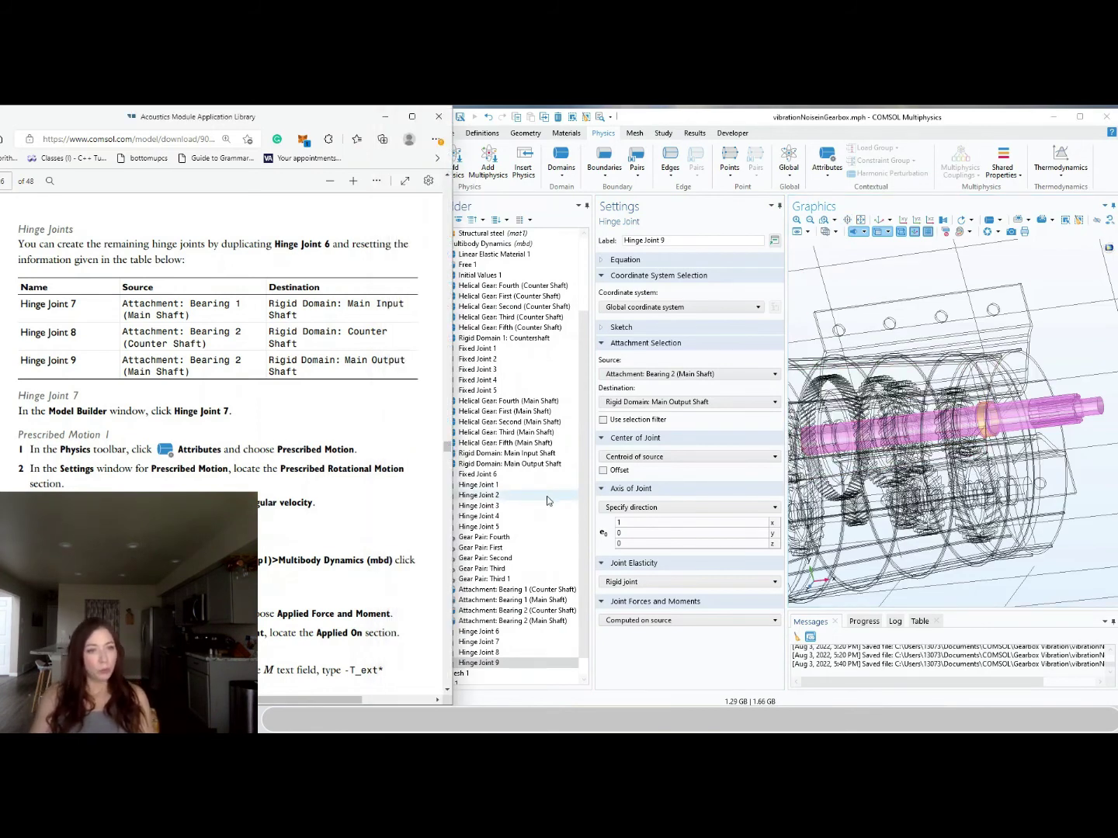
{"action": "left_click", "coordinate": [503, 642]}
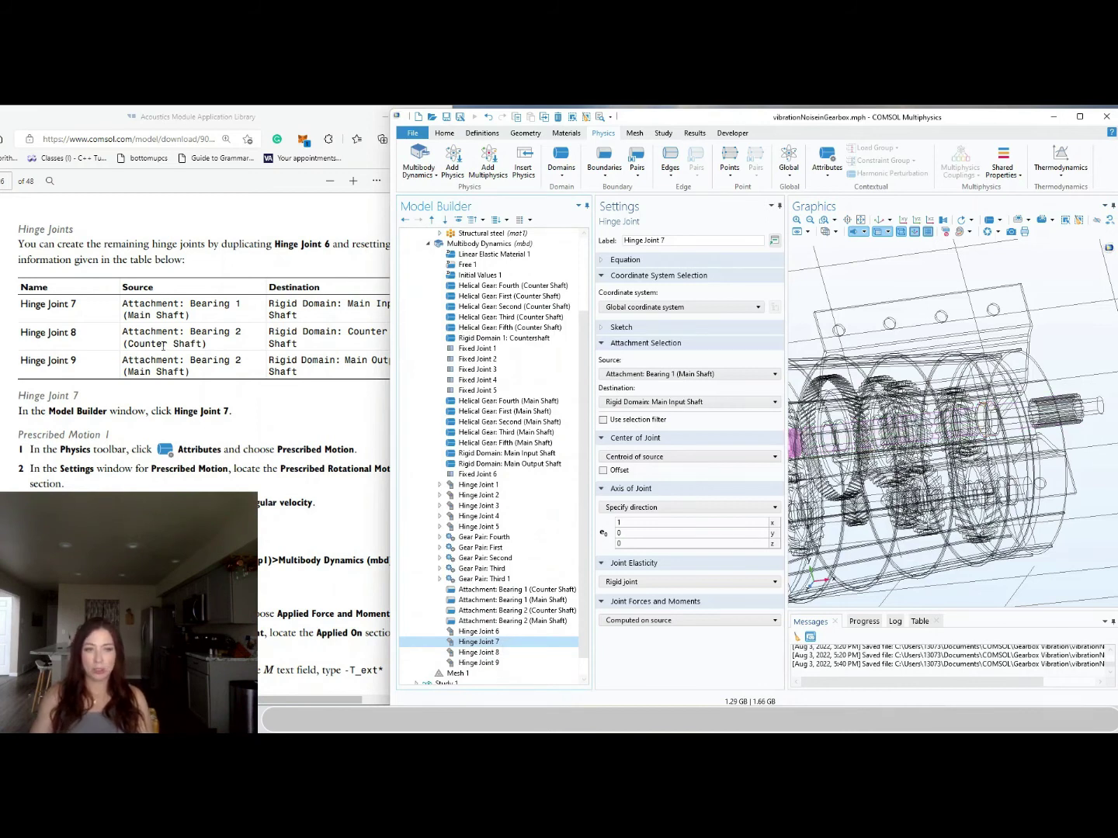
{"action": "left_click", "coordinate": [828, 161]}
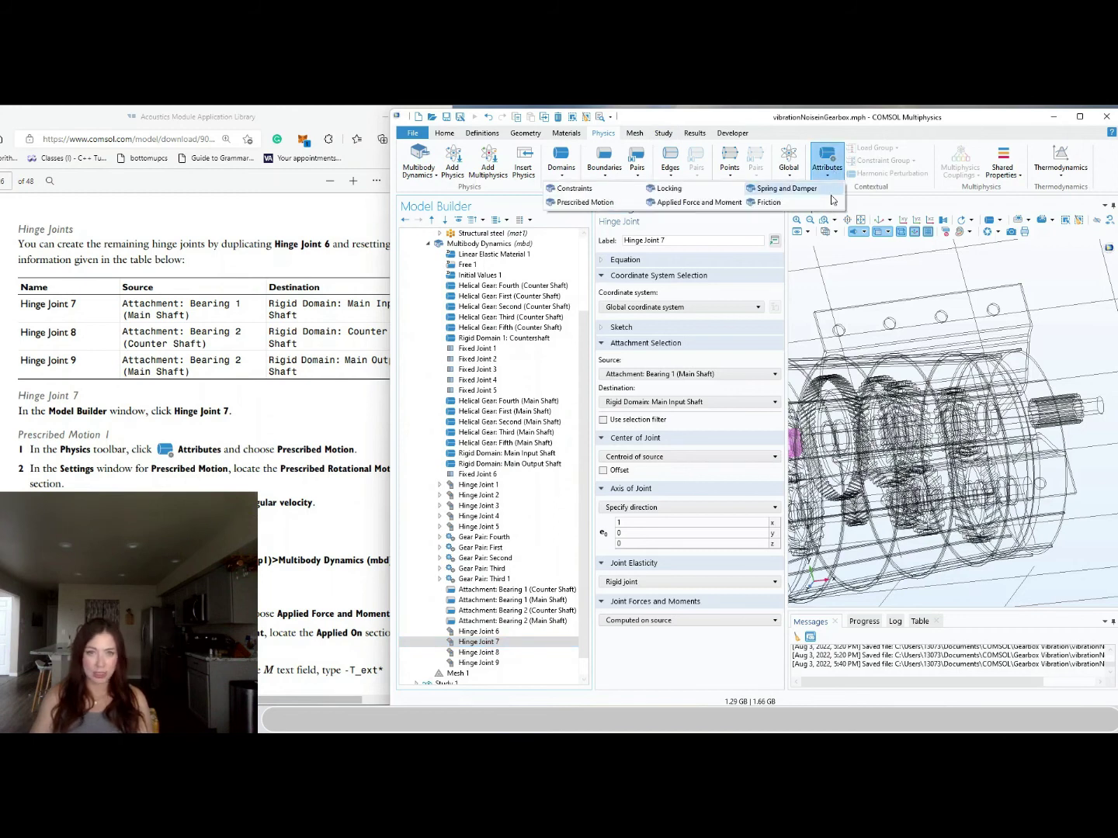
{"action": "left_click", "coordinate": [584, 202]}
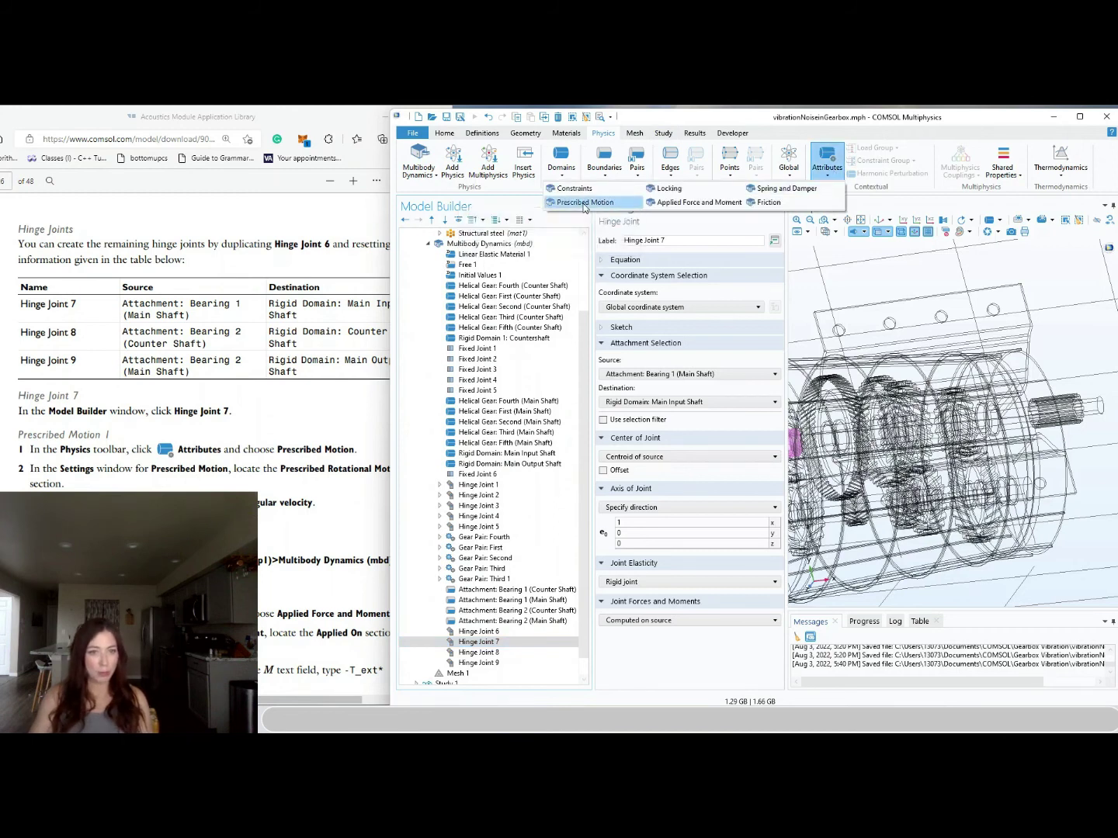
{"action": "left_click", "coordinate": [197, 472]}
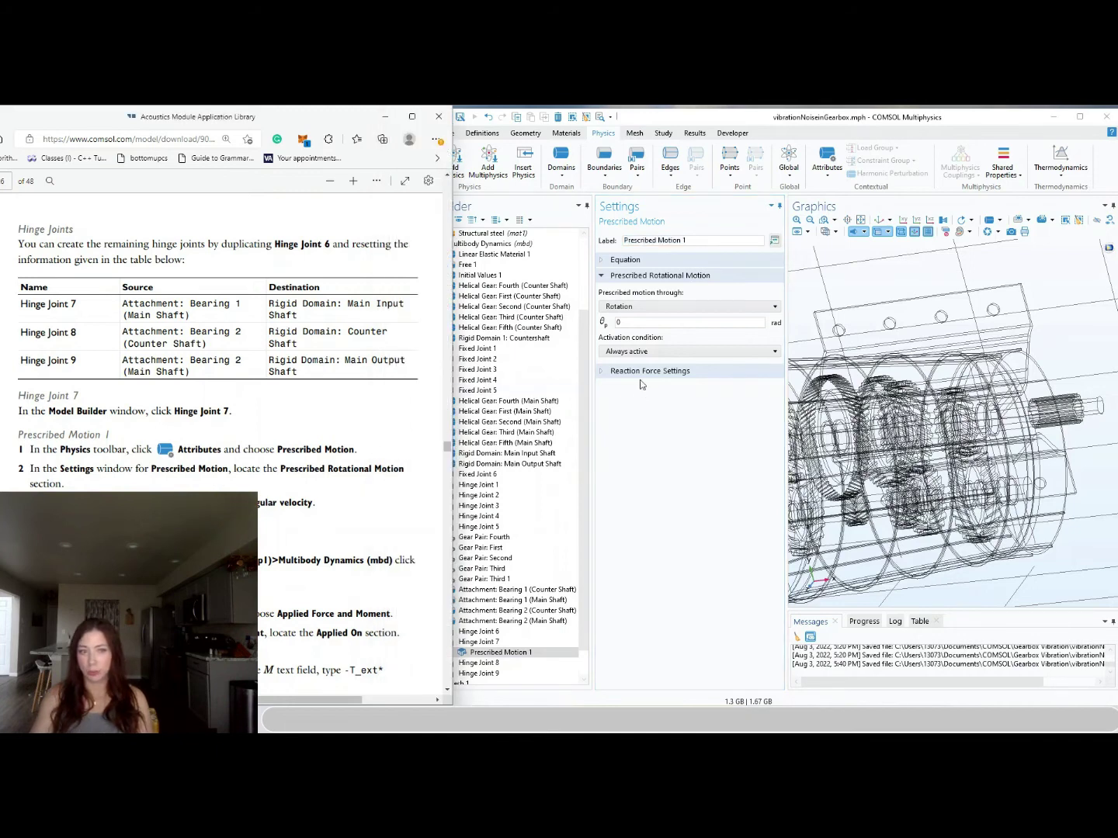
{"action": "left_click", "coordinate": [655, 308]}
{"action": "left_click", "coordinate": [655, 331]}
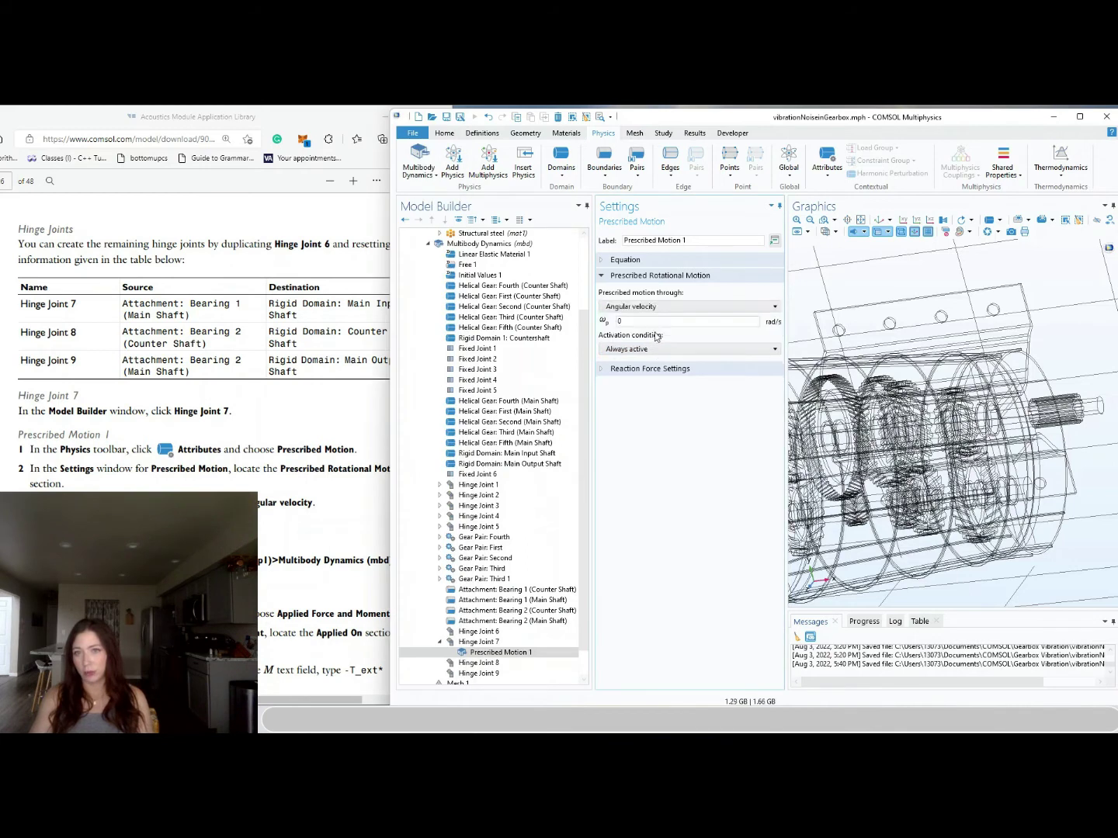
{"action": "left_click", "coordinate": [661, 308]}
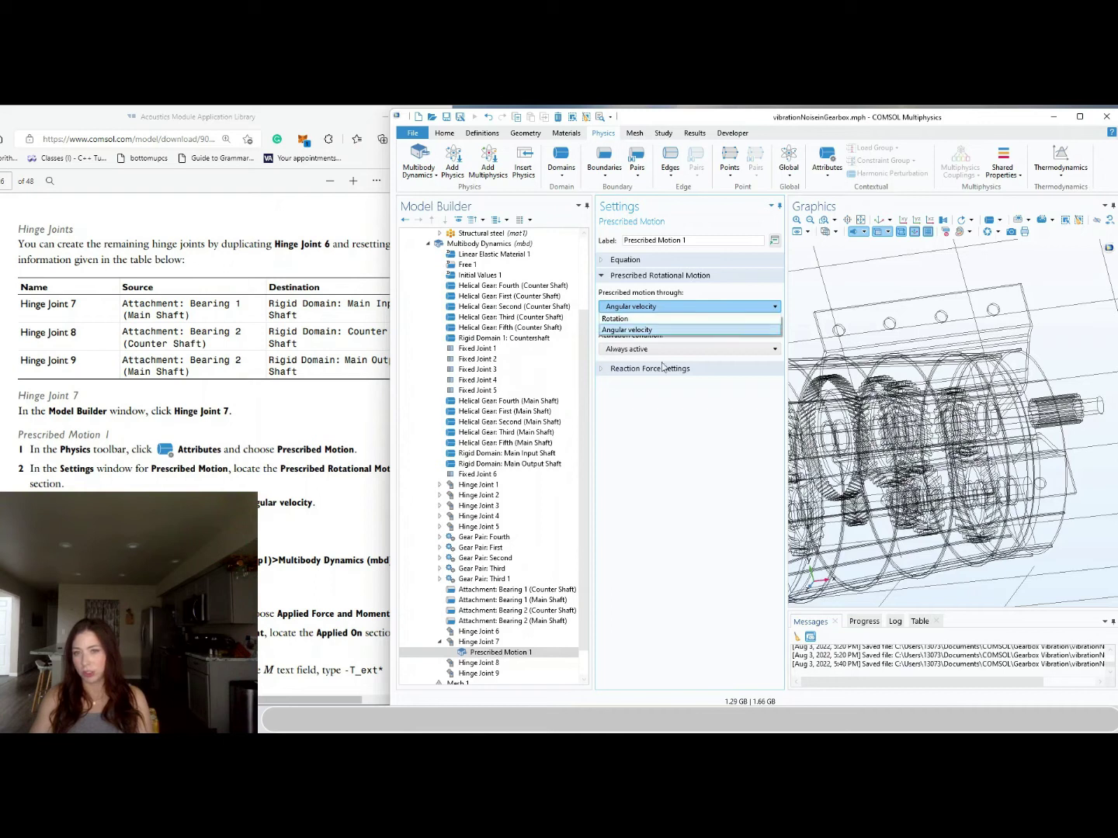
{"action": "left_click", "coordinate": [720, 525]}
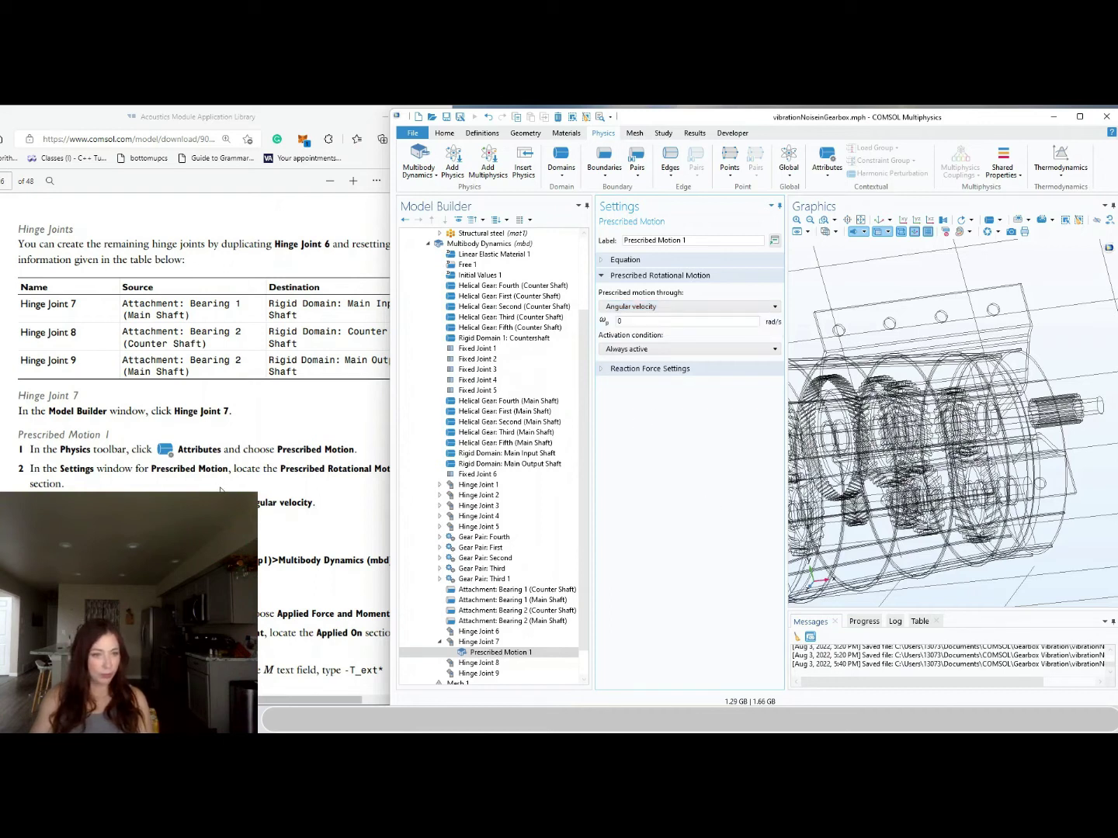
Set the prescribed angular velocity of Hinge Joint 7 to omega*step1(t[1/s])
{"action": "left_click", "coordinate": [715, 320]}
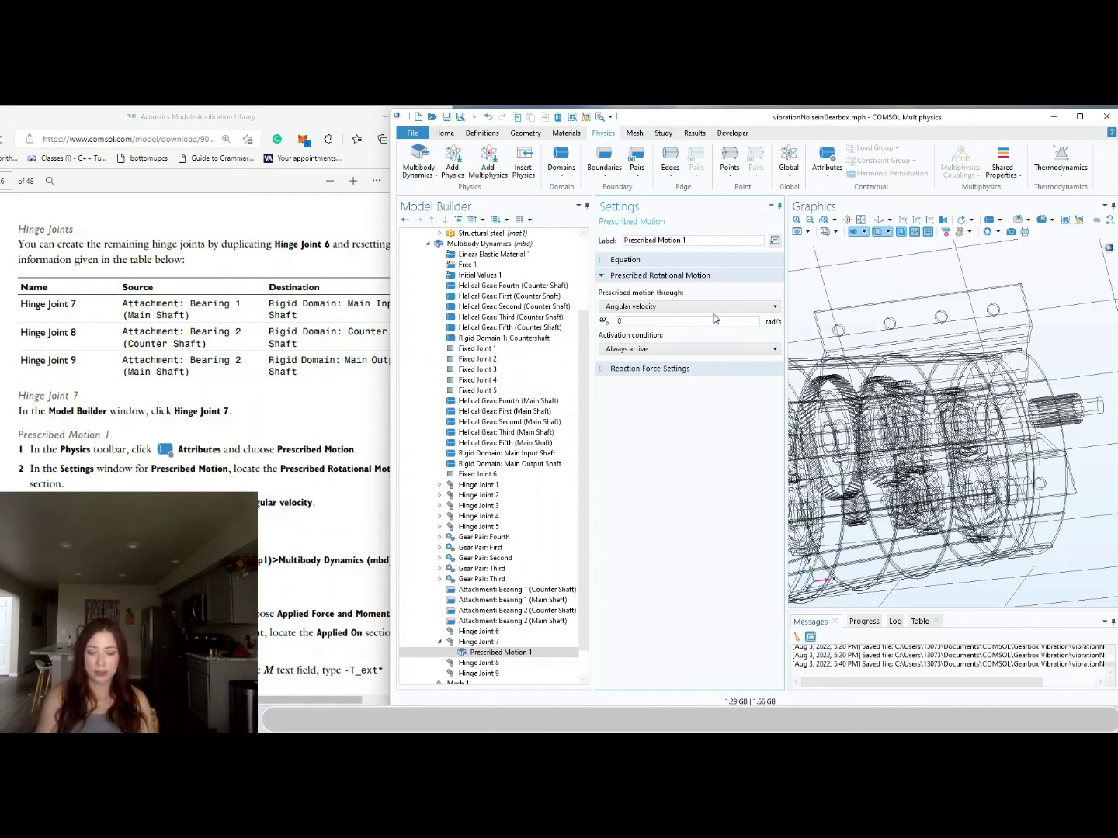
{"action": "type", "text": "om"}
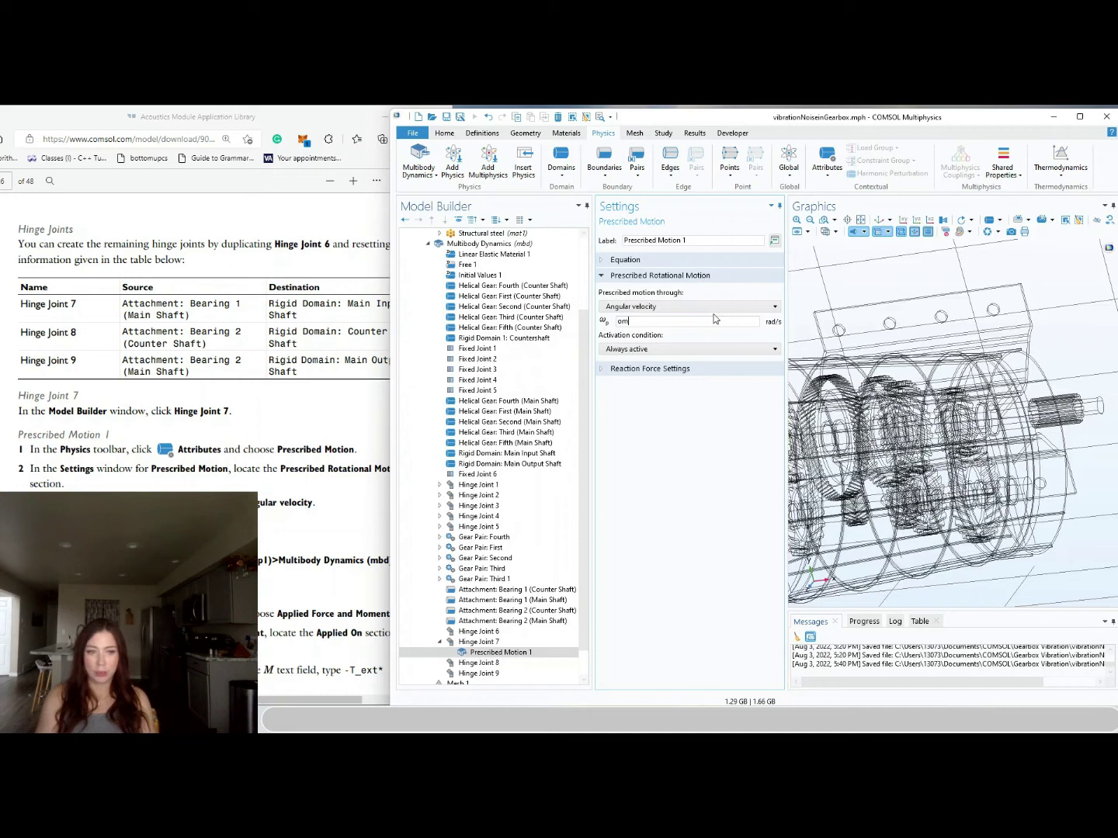
{"action": "type", "text": "ega*step1(t/"}
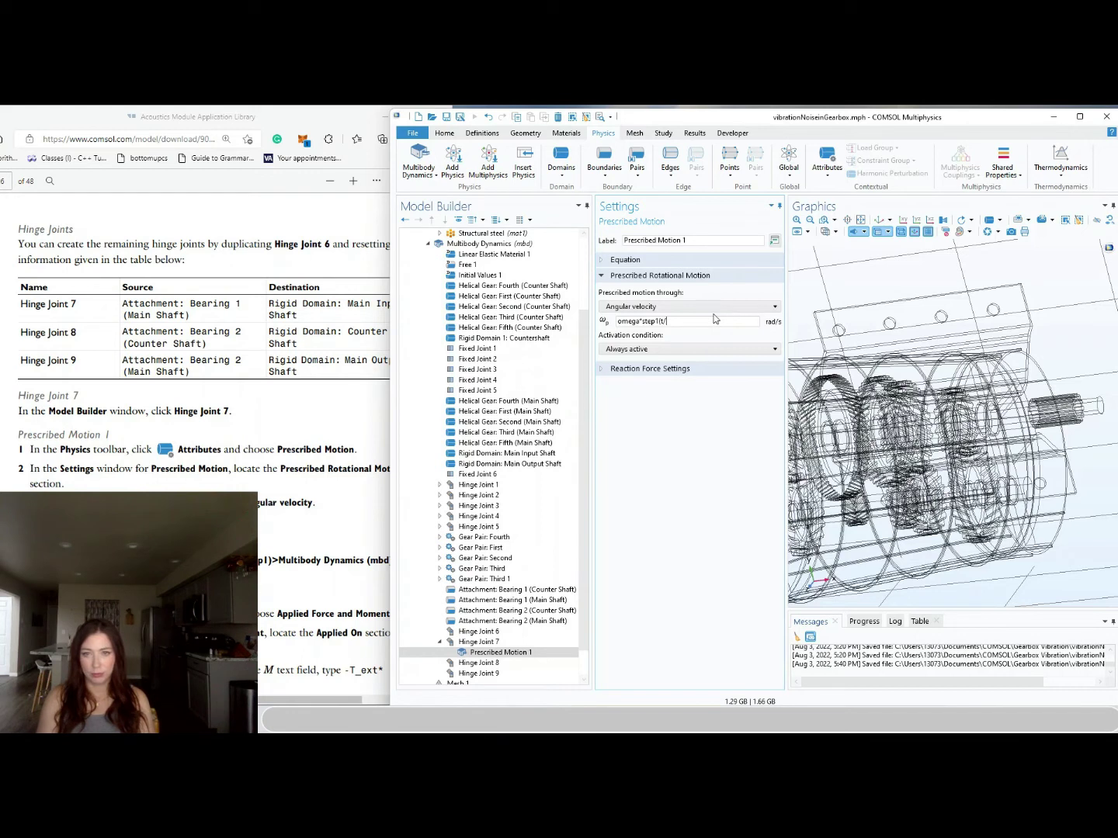
{"action": "key", "text": "BackSpace"}
{"action": "type", "text": "[1/s"}
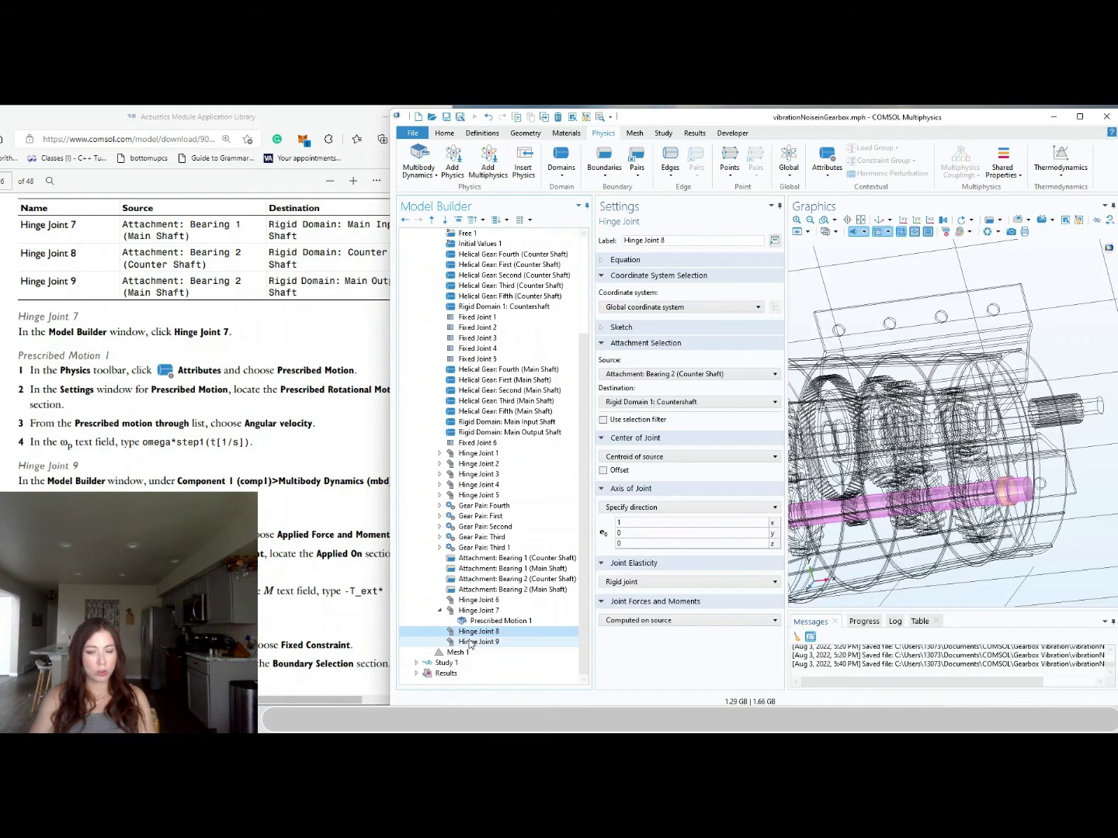
Add an Applied Force and Moment attribute to Hinge Joint 9 and apply it on Joint
{"action": "left_click", "coordinate": [470, 642]}
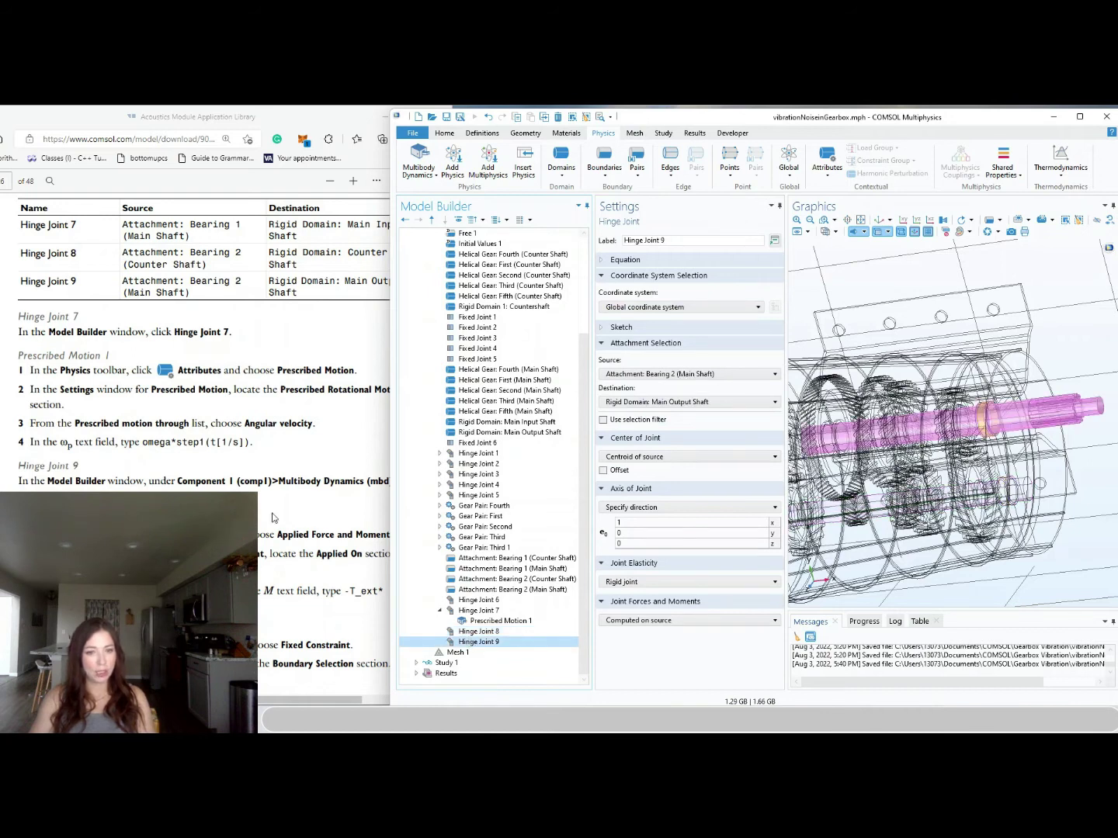
{"action": "scroll", "coordinate": [272, 516], "scroll_direction": "down", "scroll_amount": 3}
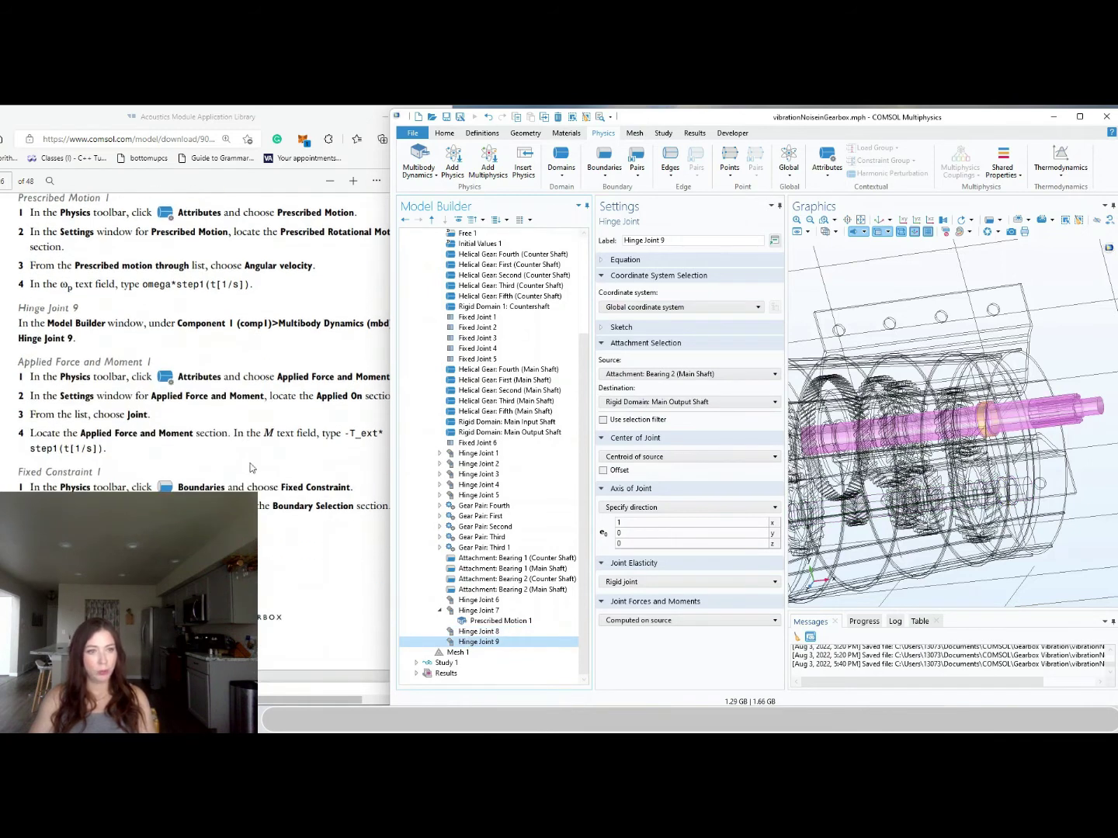
{"action": "left_click", "coordinate": [310, 357]}
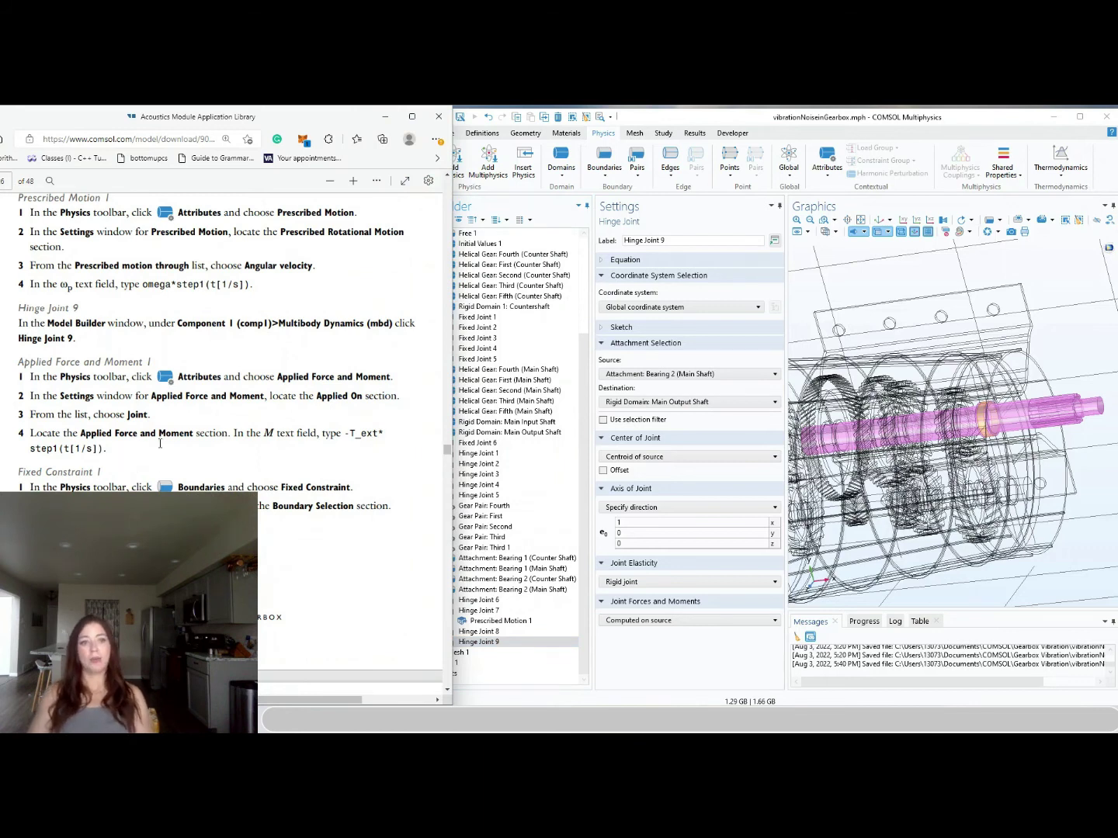
{"action": "left_click", "coordinate": [829, 169]}
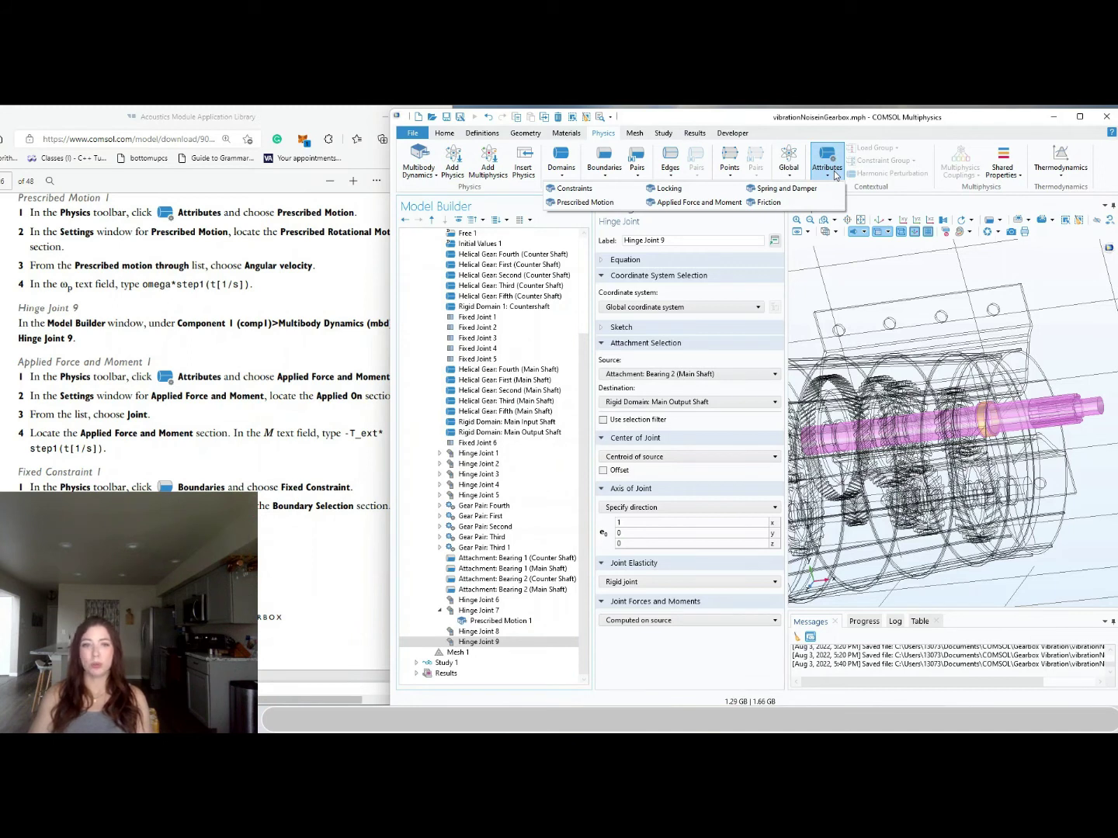
{"action": "left_click", "coordinate": [701, 202]}
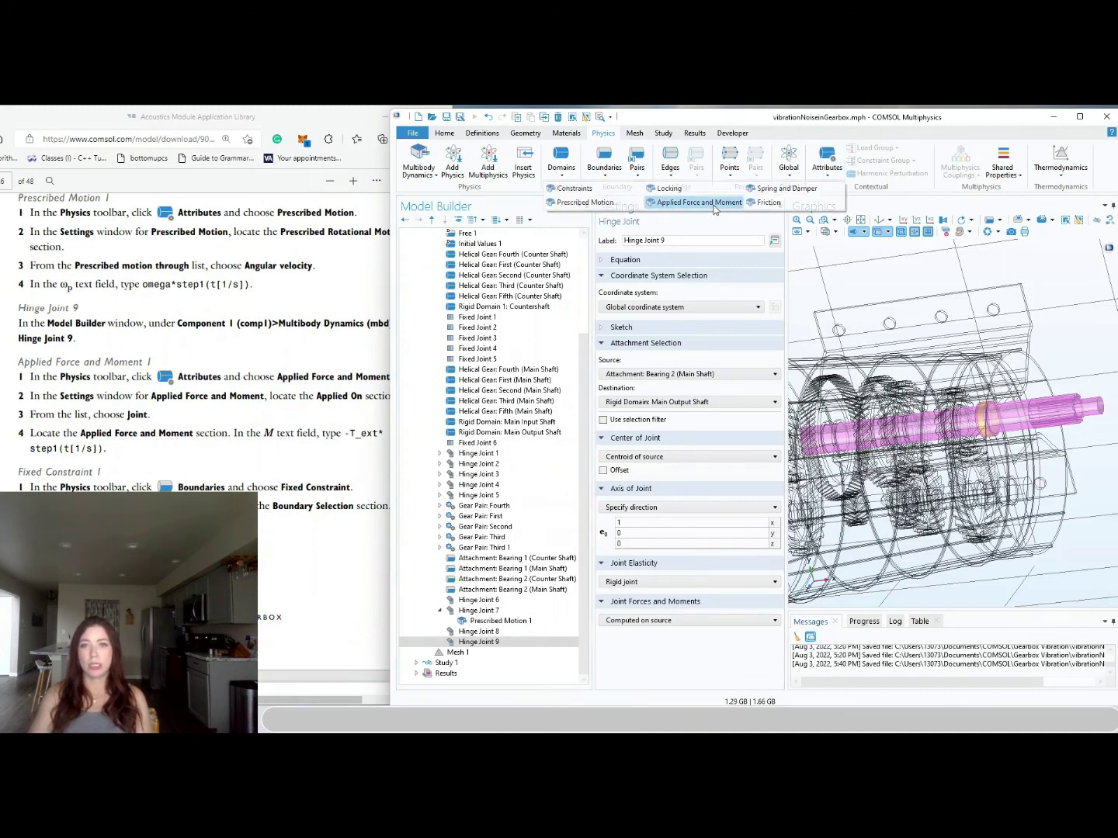
{"action": "left_click", "coordinate": [346, 477]}
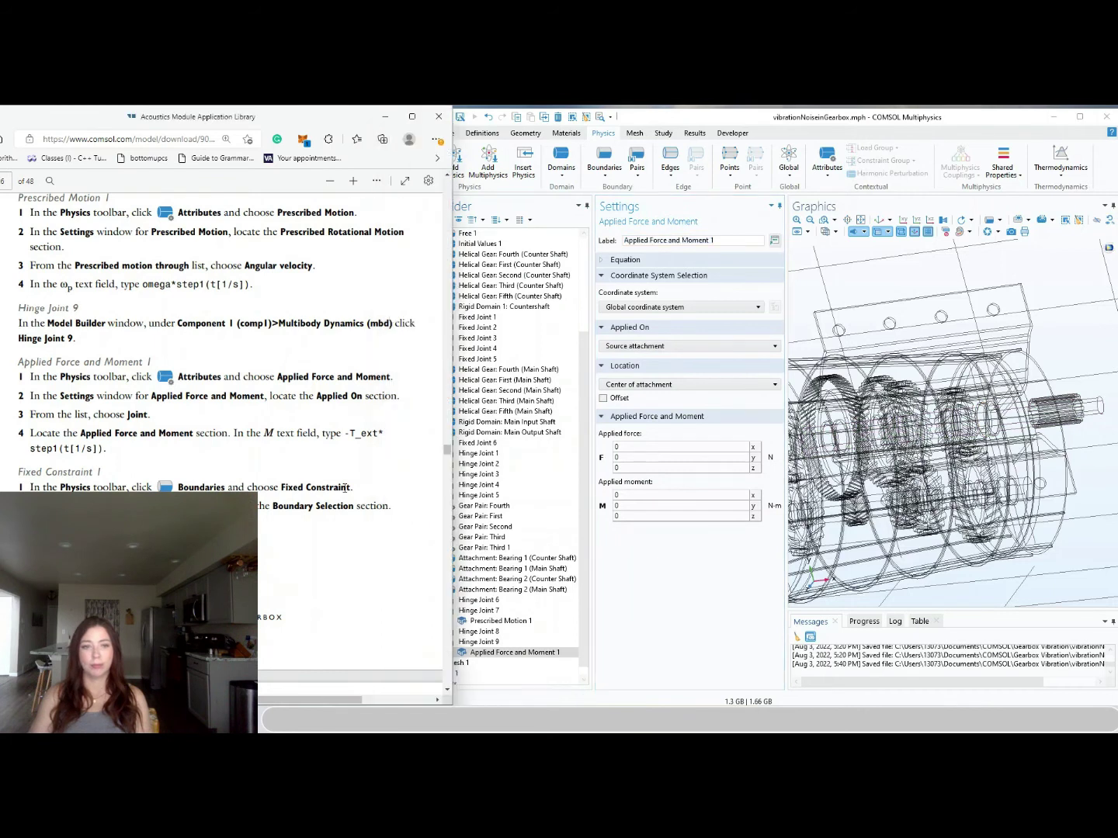
{"action": "left_click_drag", "start_coordinate": [698, 117], "coordinate": [724, 118]}
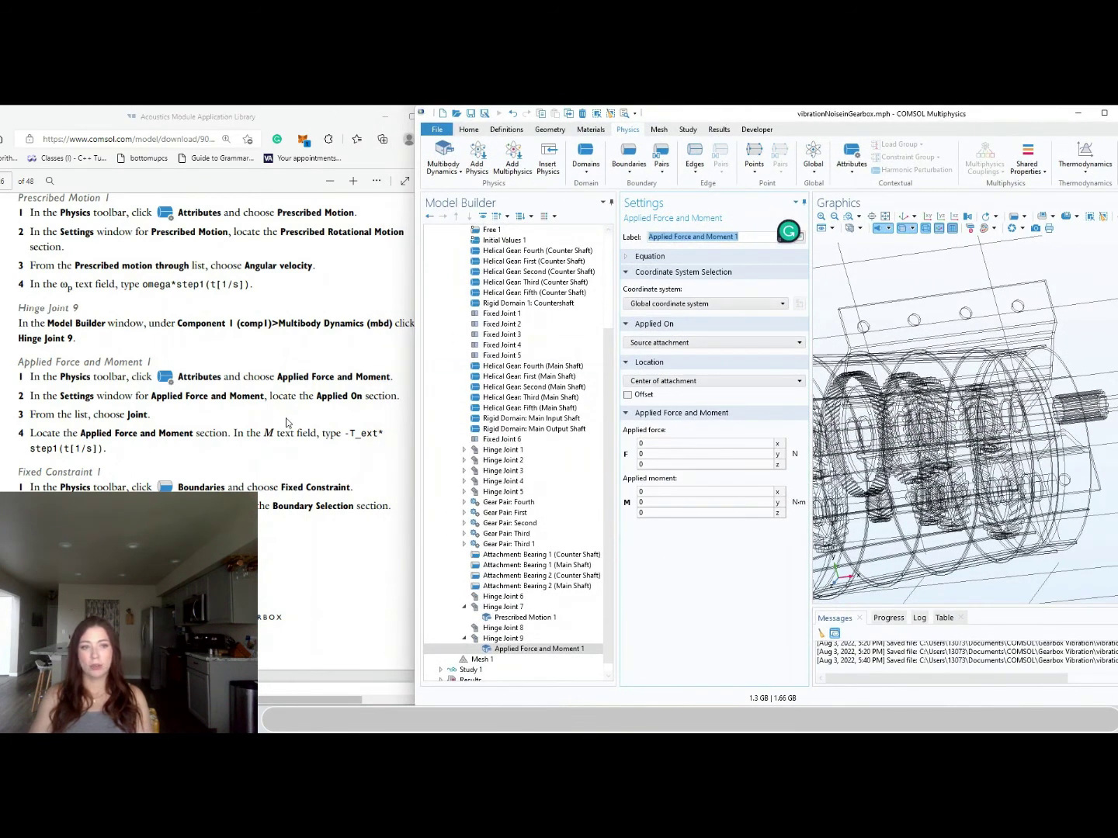
{"action": "left_click", "coordinate": [662, 344]}
{"action": "left_click", "coordinate": [661, 378]}
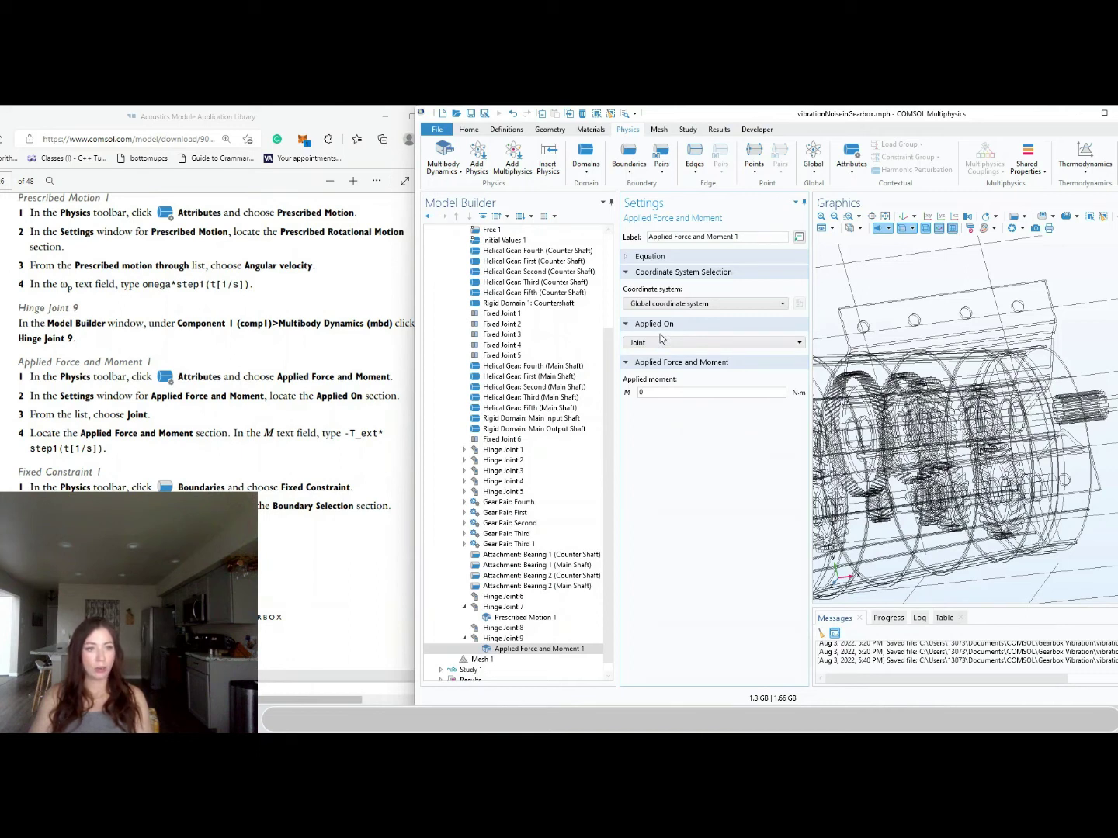
Set Hinge Joint 9's applied moment M to -T_ext*step1(t[1/s]) and check the instructions for the fixed constraint
{"action": "left_click", "coordinate": [683, 393]}
{"action": "double_click", "coordinate": [634, 393]}
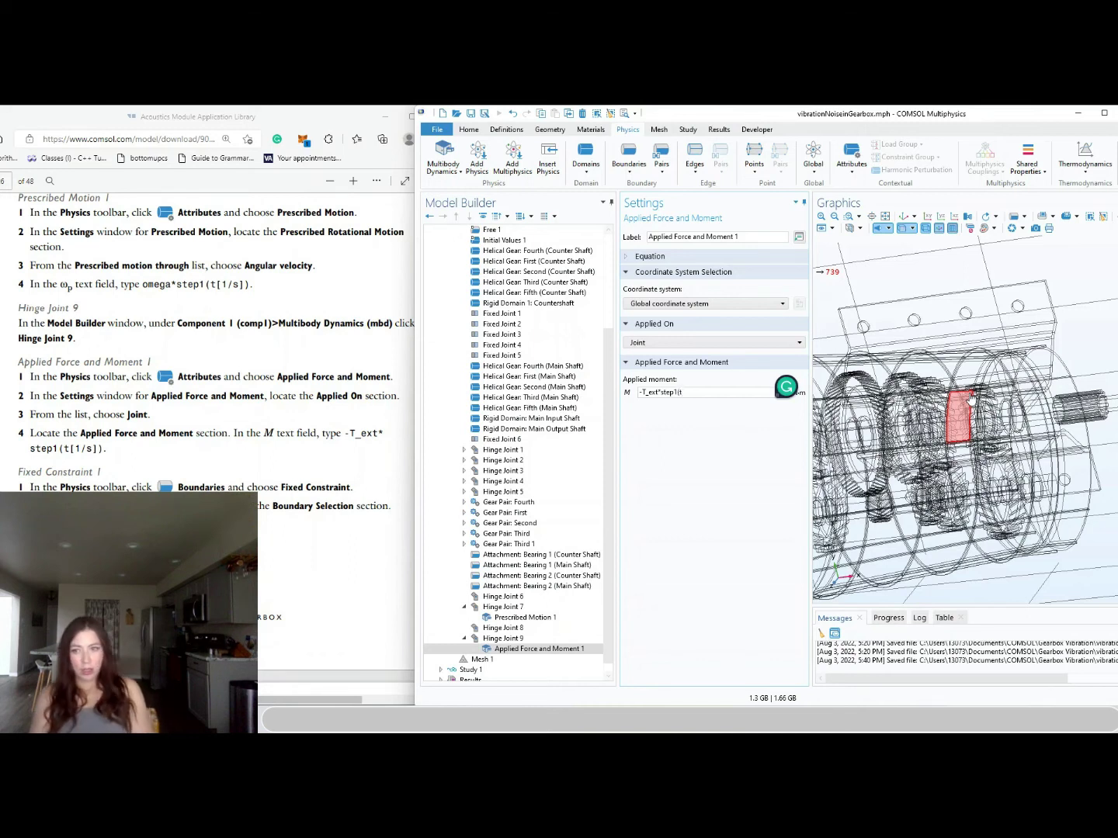
{"action": "type", "text": "[1/s"}
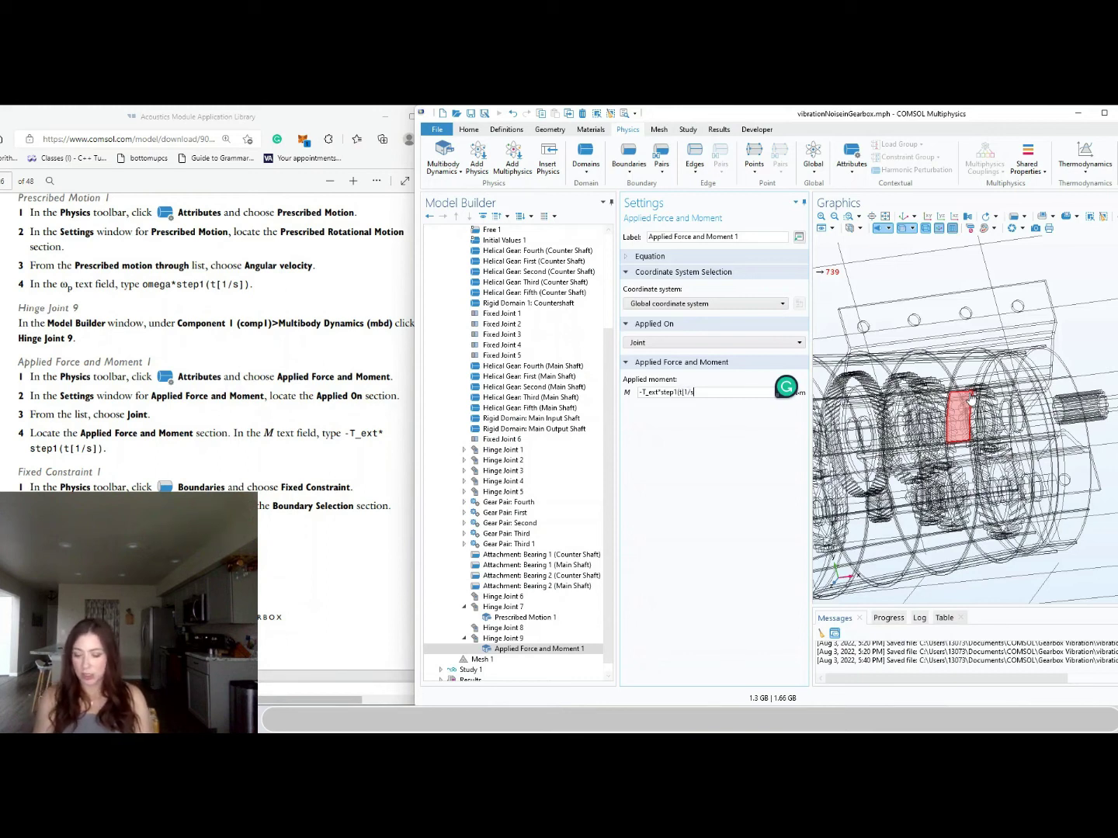
{"action": "left_click", "coordinate": [736, 523]}
{"action": "left_click", "coordinate": [678, 392]}
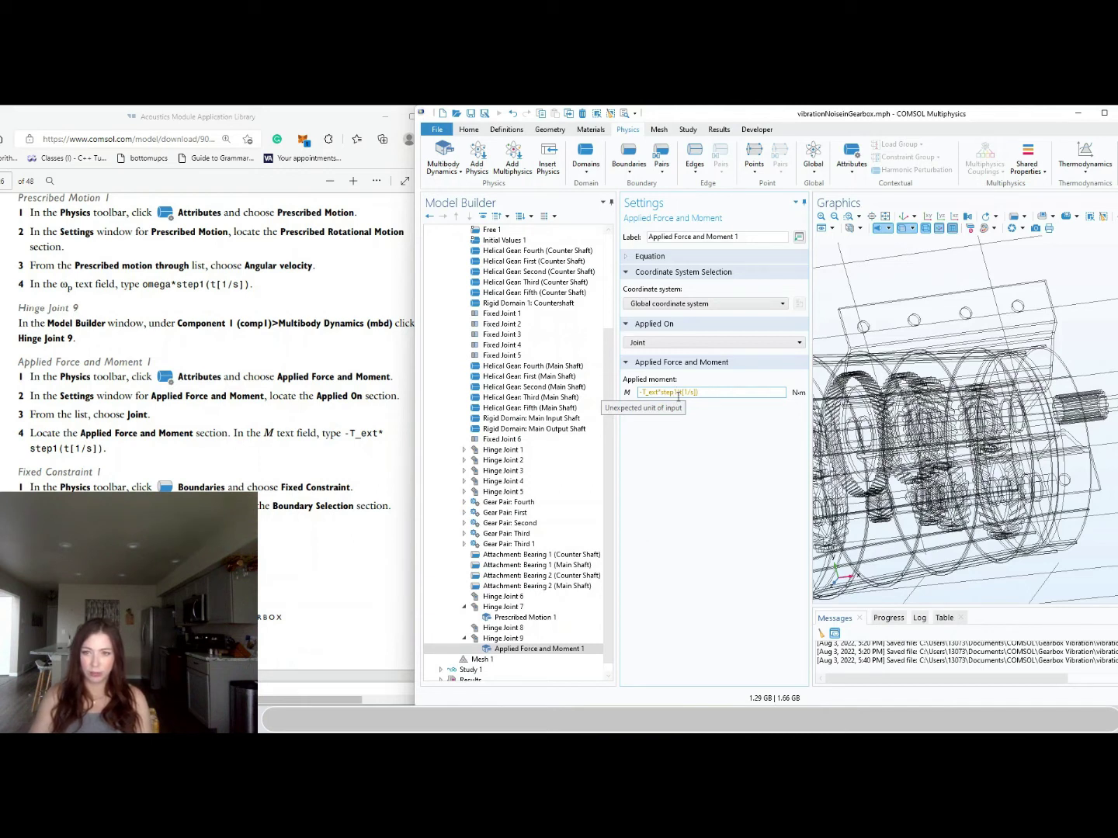
{"action": "left_click", "coordinate": [698, 393]}
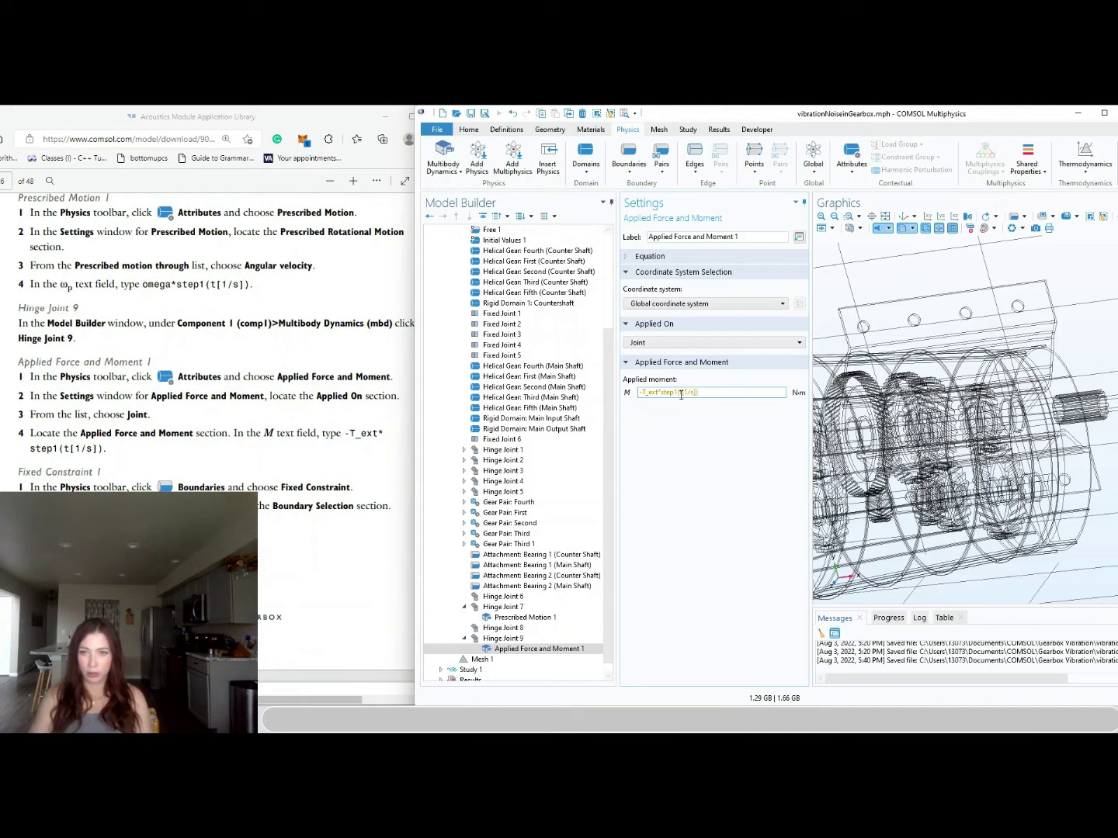
{"action": "left_click", "coordinate": [346, 470]}
{"action": "scroll", "coordinate": [346, 471], "scroll_direction": "down", "scroll_amount": 2}
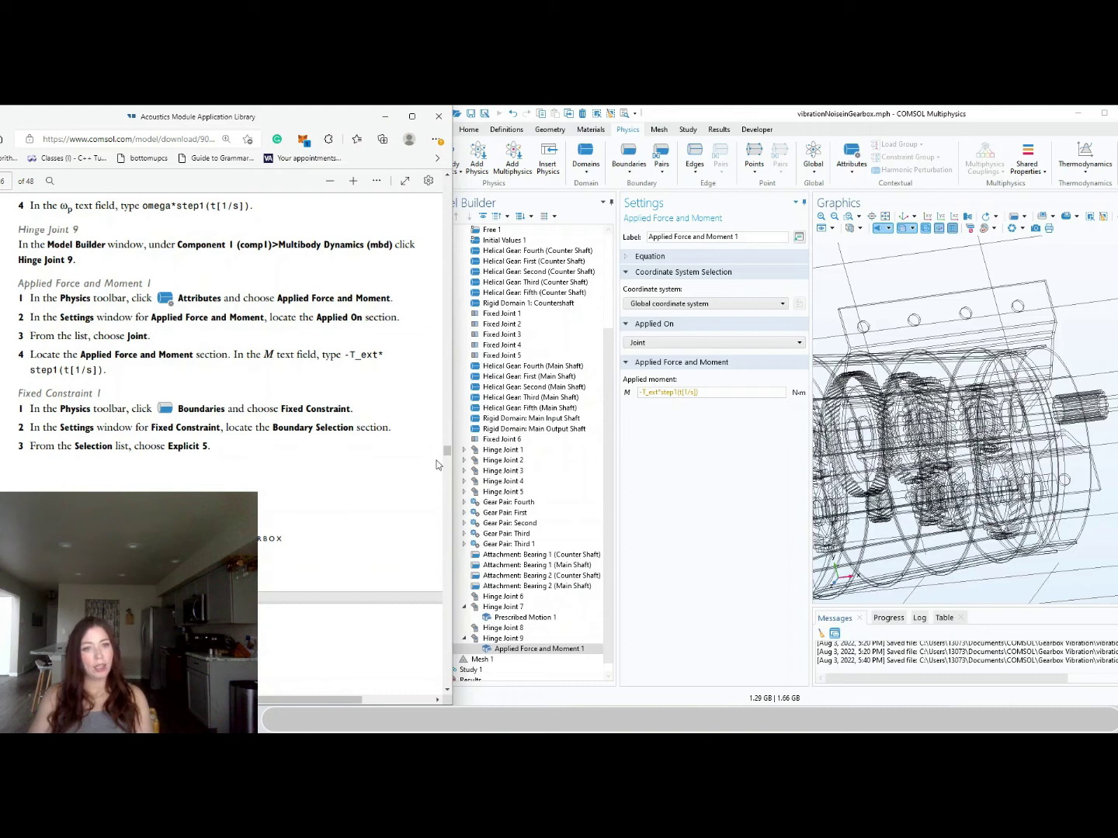
Add a Fixed Constraint boundary condition to the multibody dynamics physics and assign it to the Explicit 5 selection
{"action": "left_click_drag", "start_coordinate": [447, 451], "coordinate": [448, 463]}
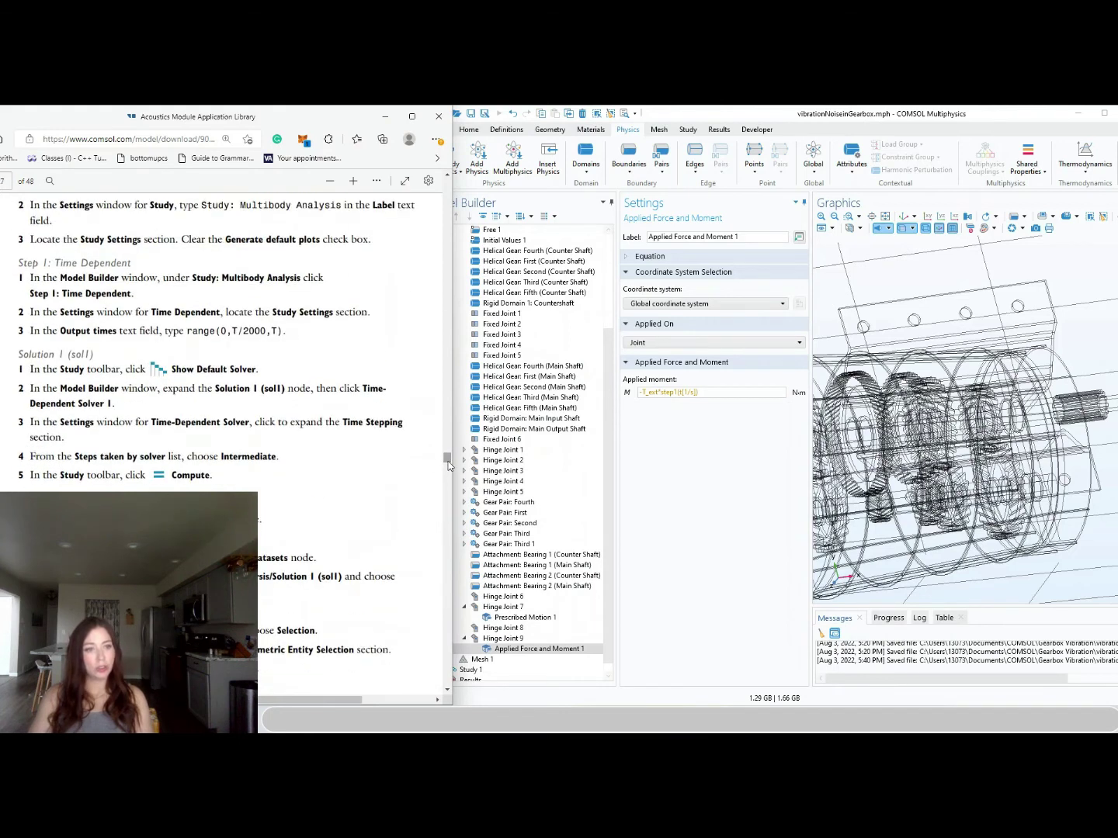
{"action": "scroll", "coordinate": [346, 457], "scroll_direction": "up", "scroll_amount": 5}
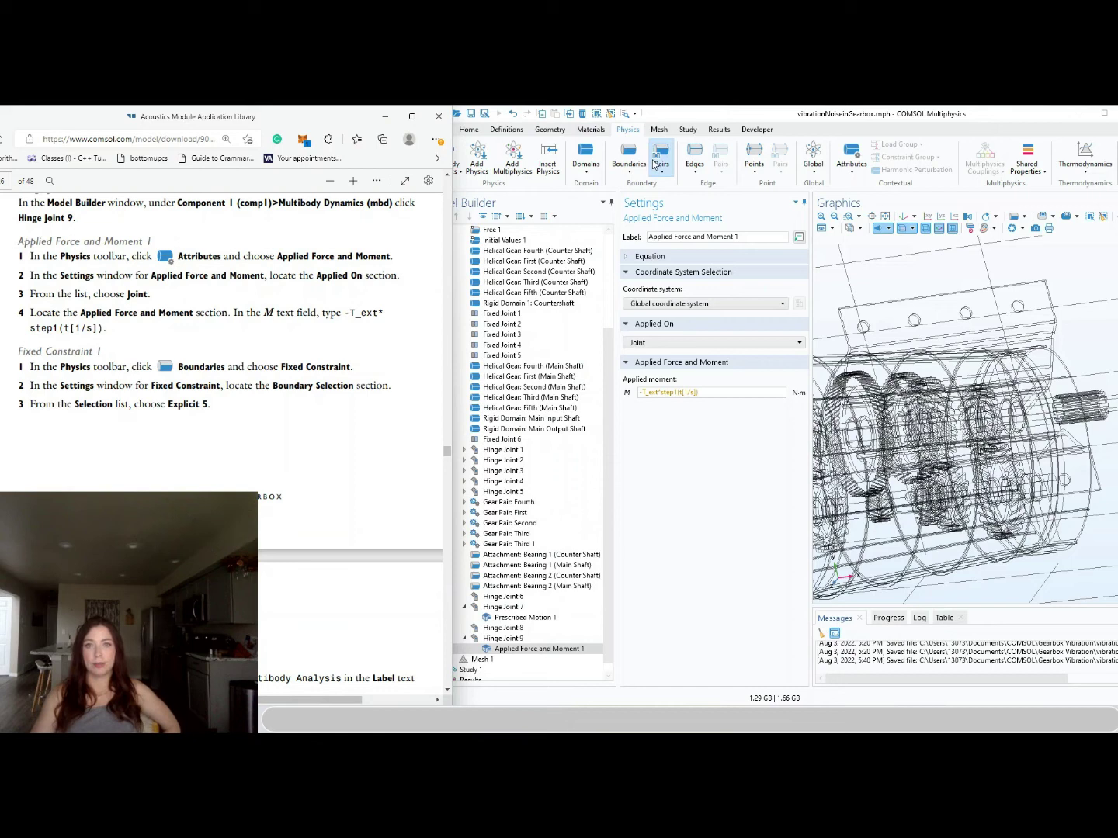
{"action": "left_click", "coordinate": [626, 167]}
{"action": "left_click", "coordinate": [626, 169]}
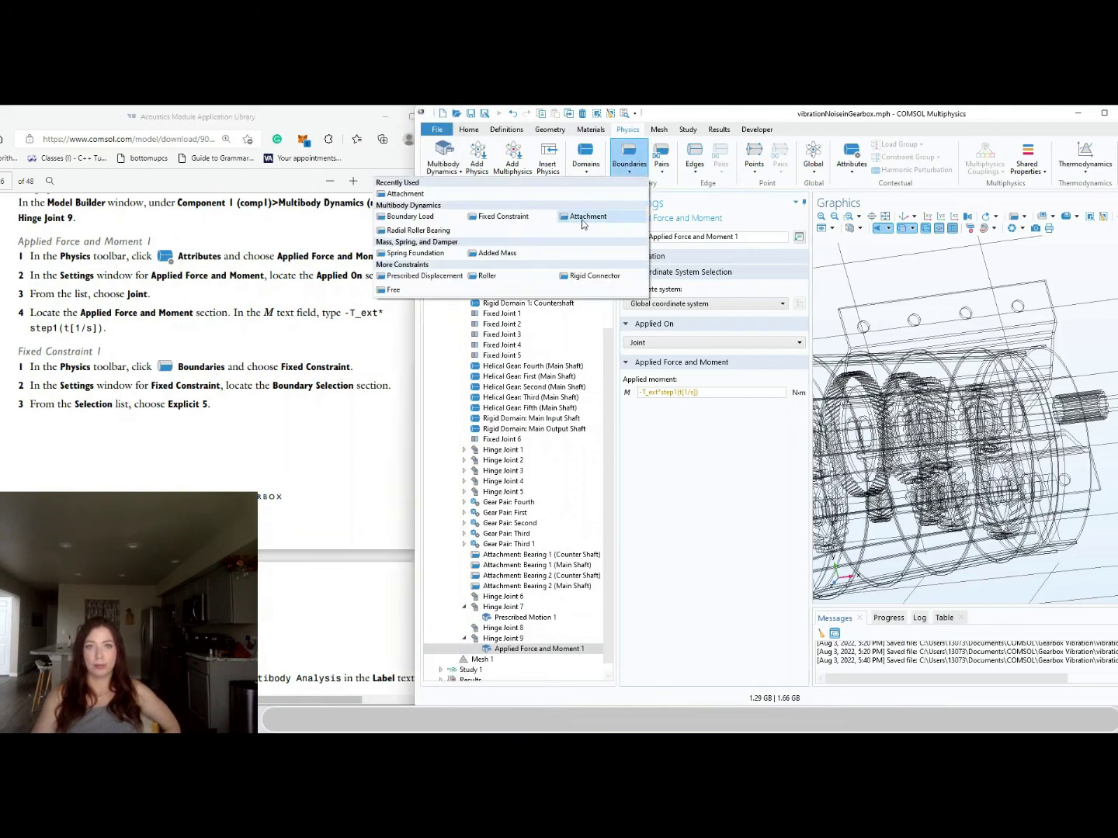
{"action": "left_click", "coordinate": [527, 218]}
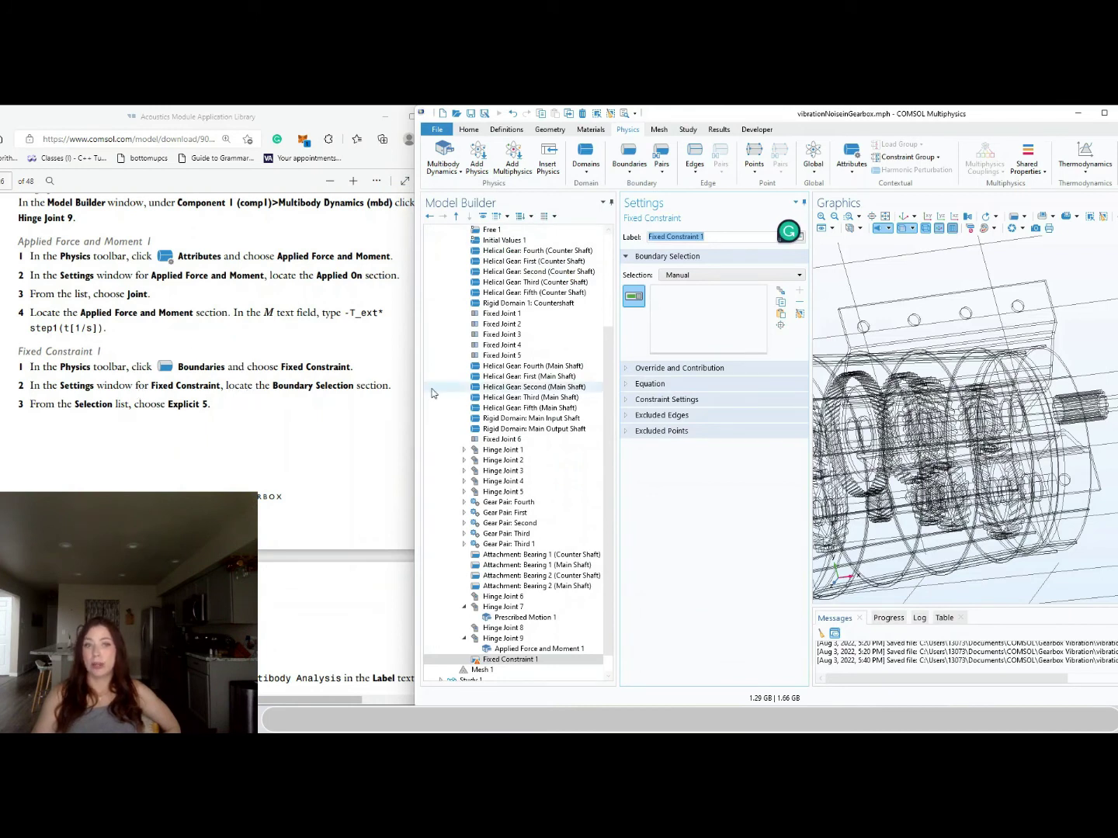
{"action": "left_click", "coordinate": [750, 275]}
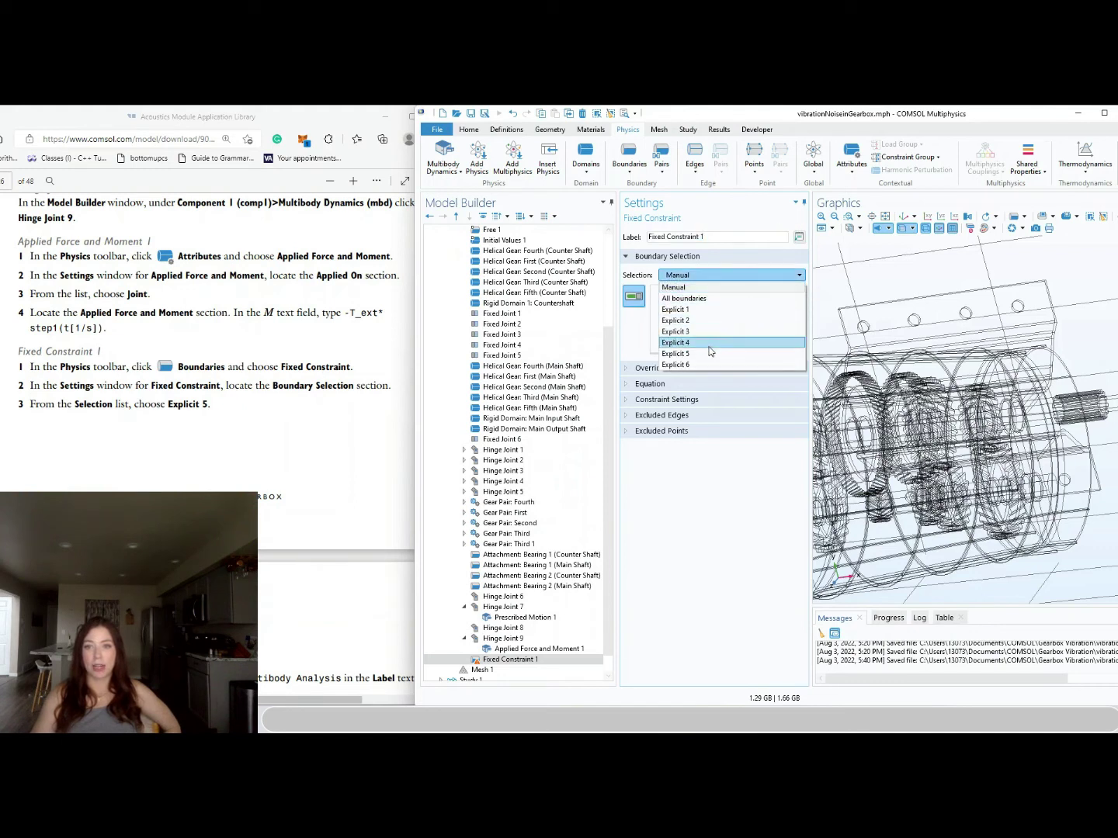
{"action": "left_click", "coordinate": [709, 353]}
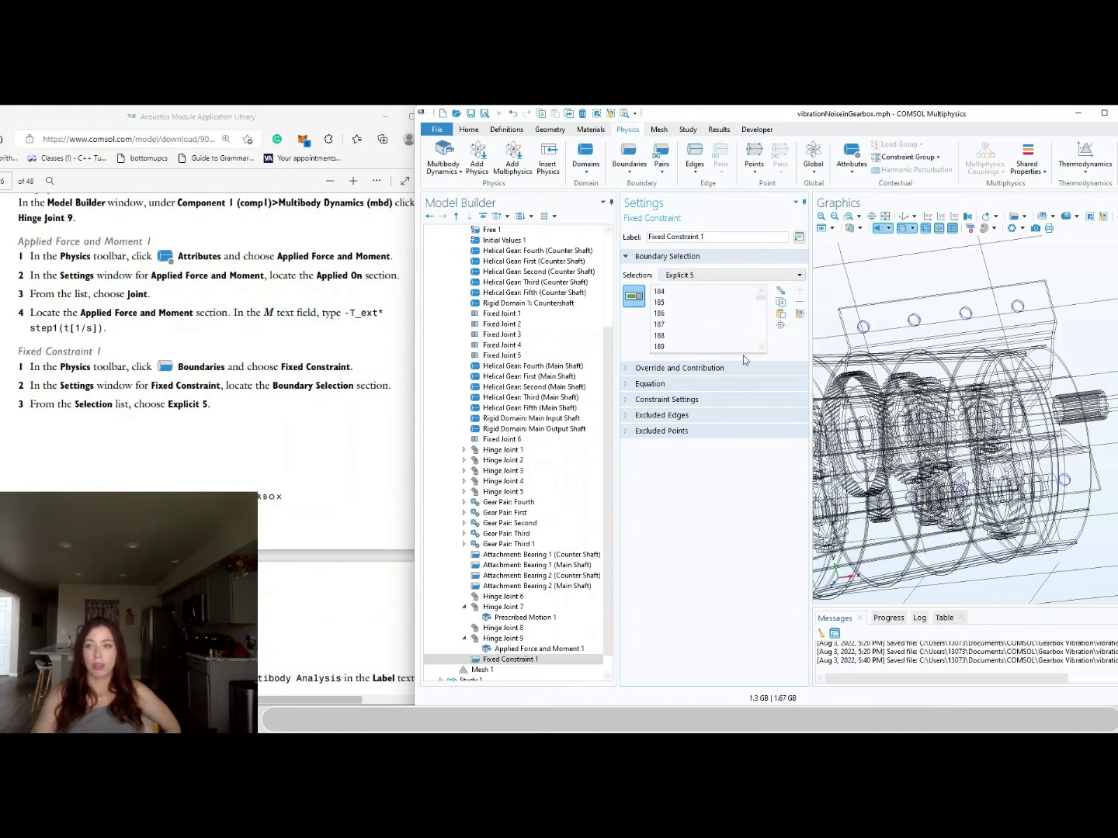
{"action": "left_click", "coordinate": [884, 217]}
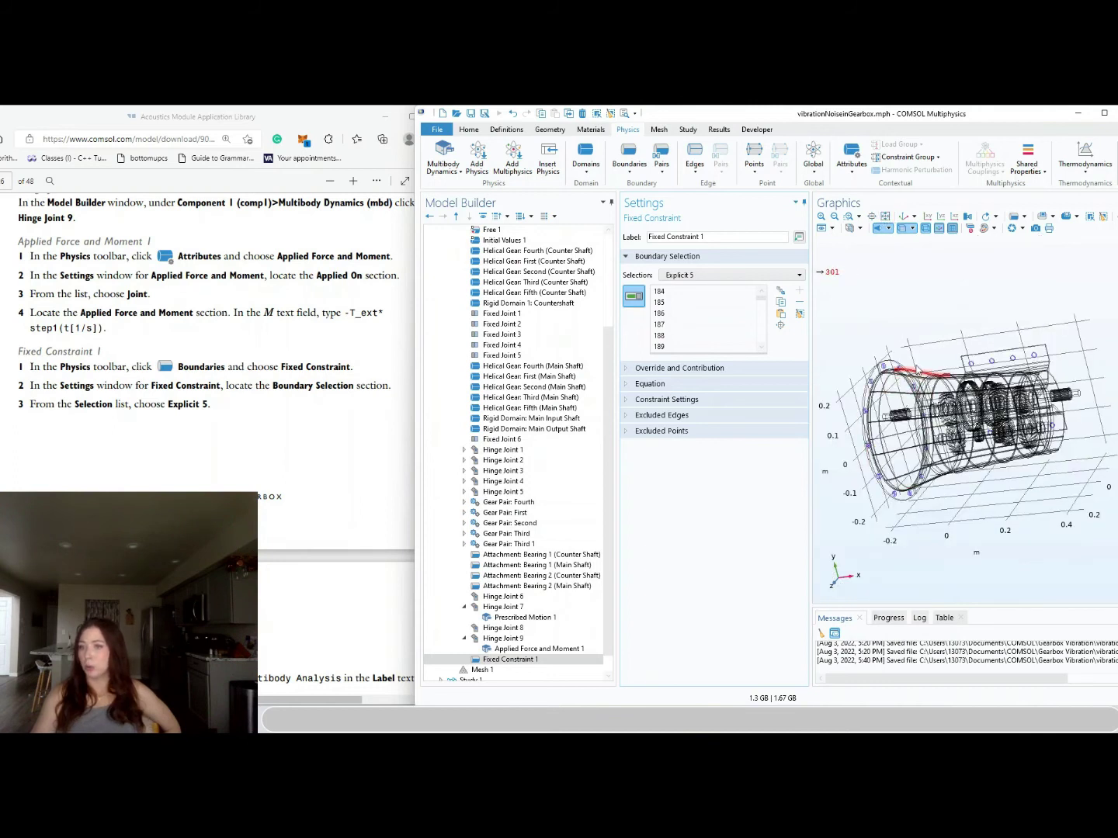
{"action": "left_click_drag", "start_coordinate": [1023, 500], "coordinate": [885, 416]}
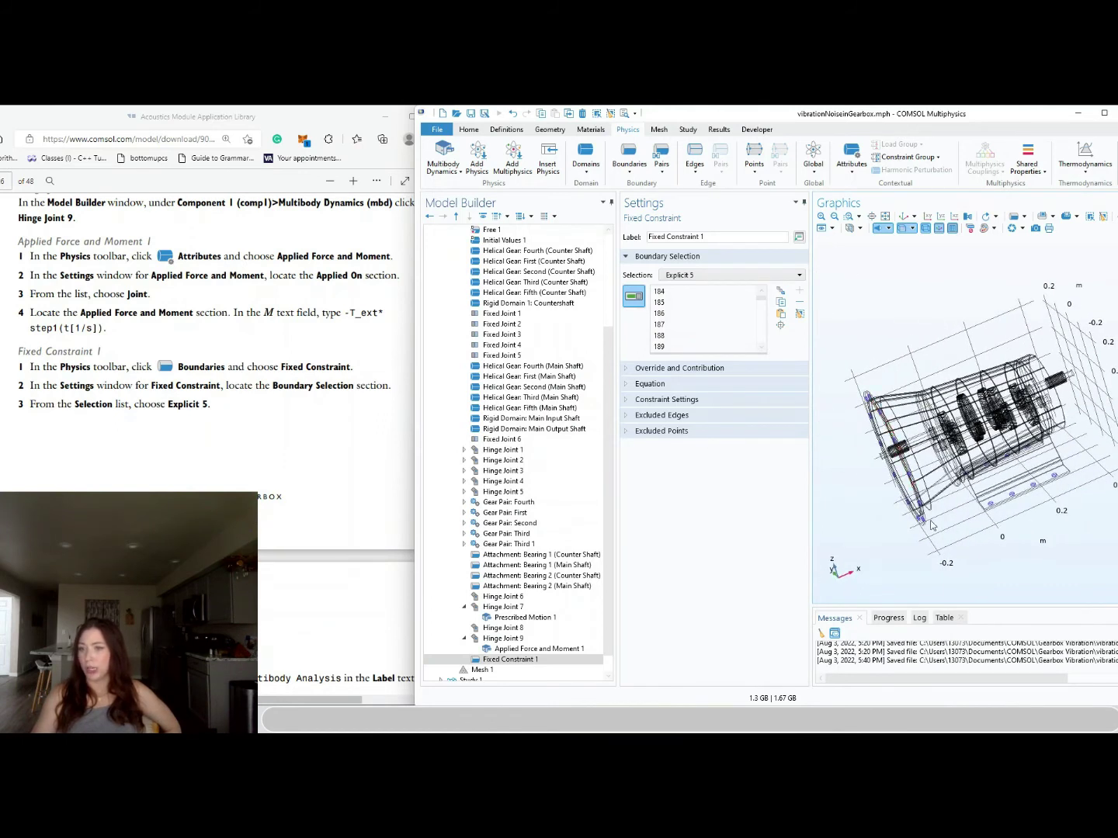
{"action": "left_click_drag", "start_coordinate": [1012, 485], "coordinate": [1071, 497]}
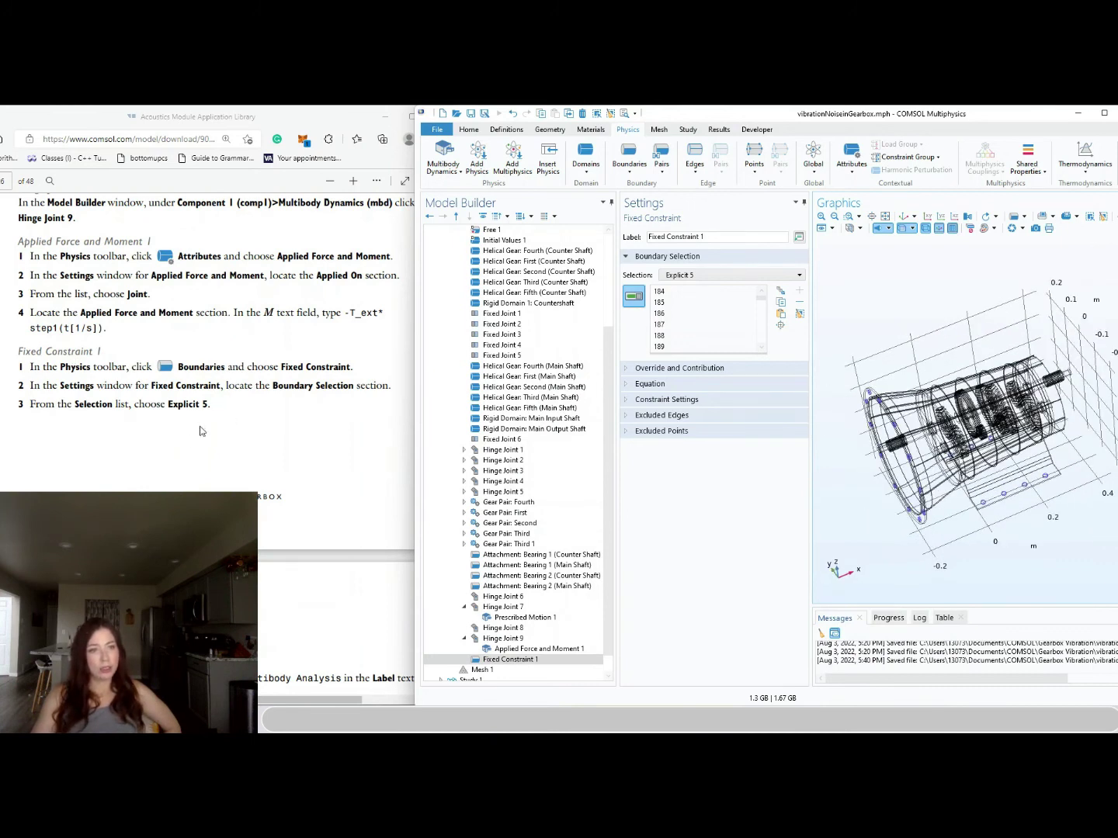
Rename Study 1 as "Study: Multibody Analysis" and turn off the generation of default plots
{"action": "scroll", "coordinate": [200, 430], "scroll_direction": "down", "scroll_amount": 3}
{"action": "scroll", "coordinate": [221, 483], "scroll_direction": "up", "scroll_amount": 4}
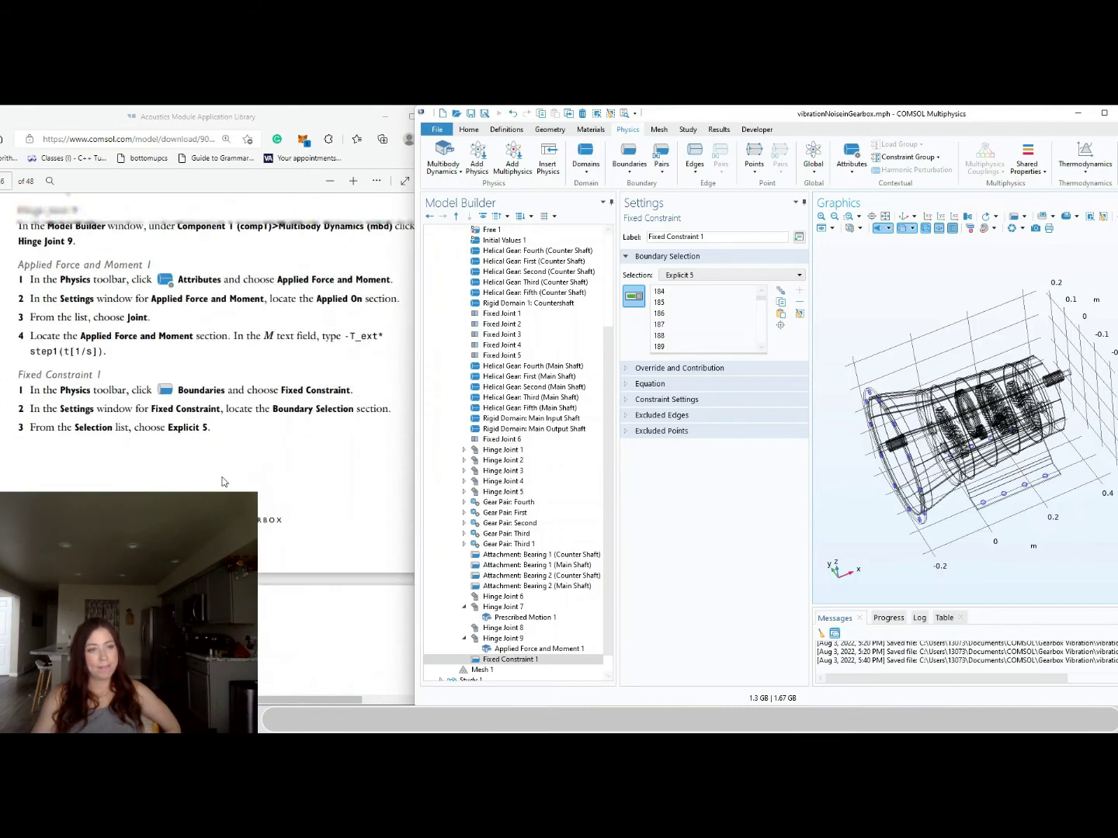
{"action": "scroll", "coordinate": [222, 482], "scroll_direction": "up", "scroll_amount": 1}
{"action": "scroll", "coordinate": [259, 434], "scroll_direction": "down", "scroll_amount": 5}
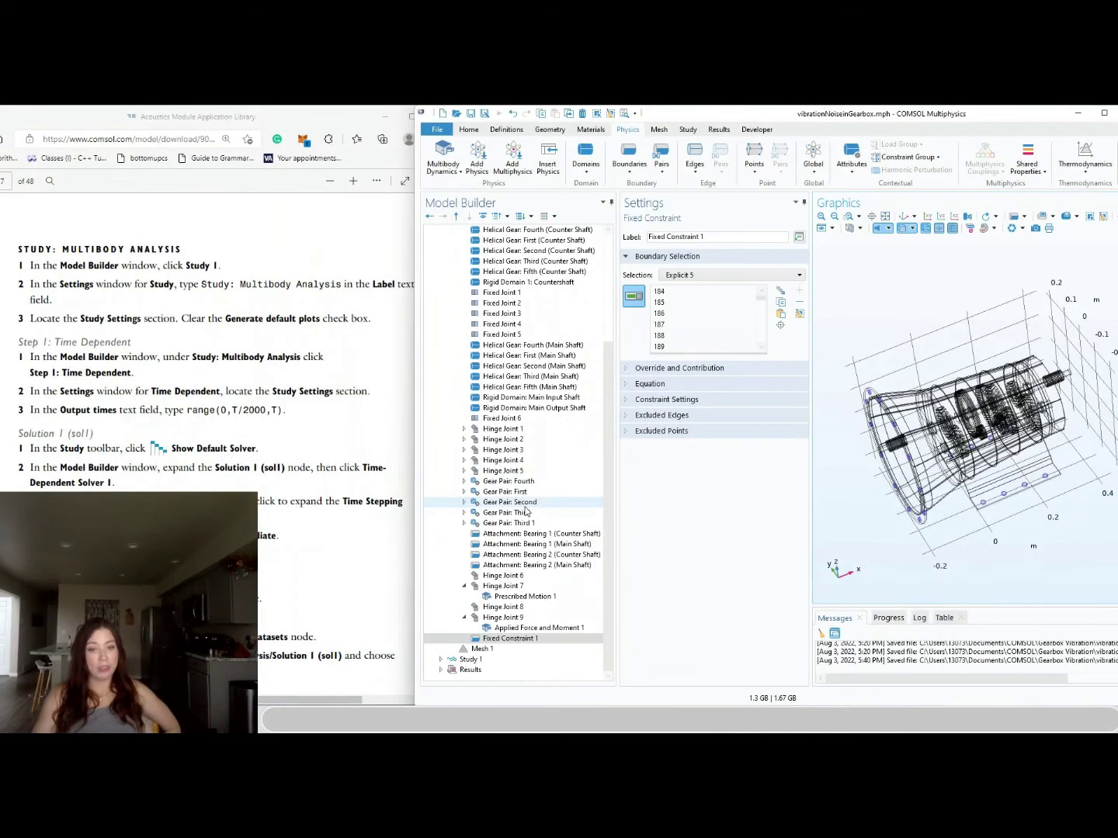
{"action": "left_click", "coordinate": [466, 660]}
{"action": "left_click", "coordinate": [442, 660]}
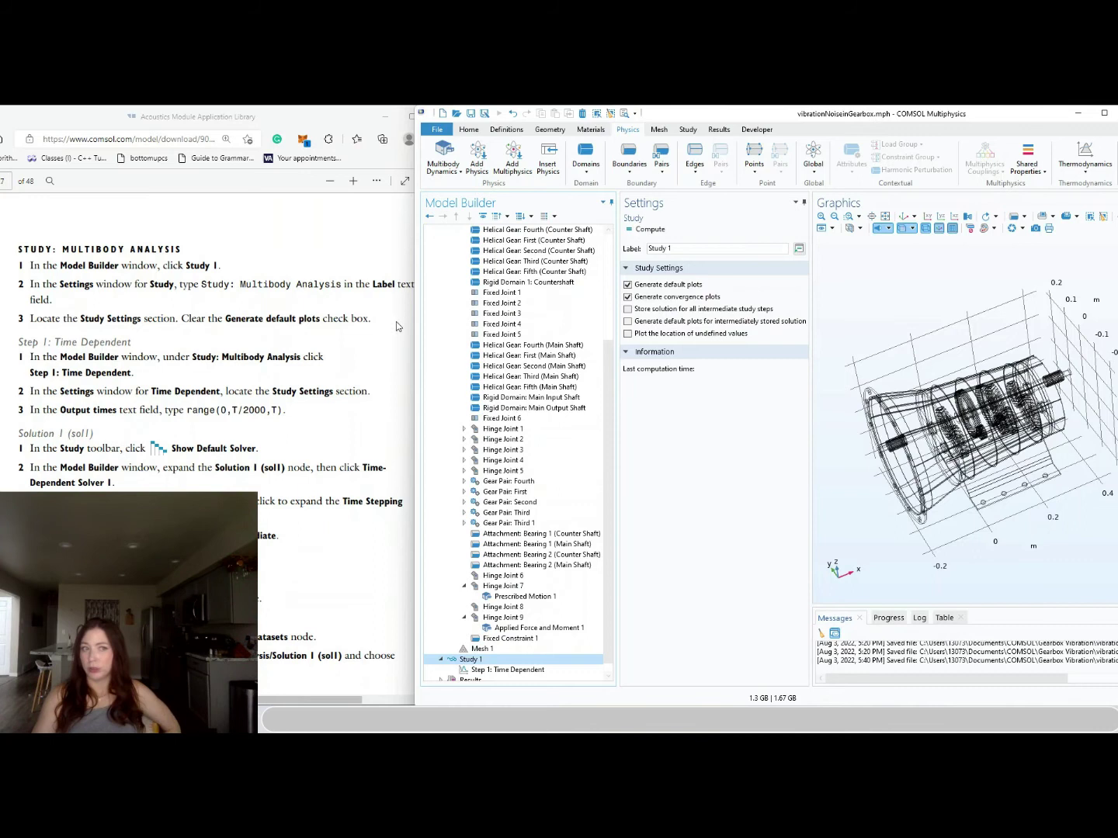
{"action": "left_click", "coordinate": [694, 249]}
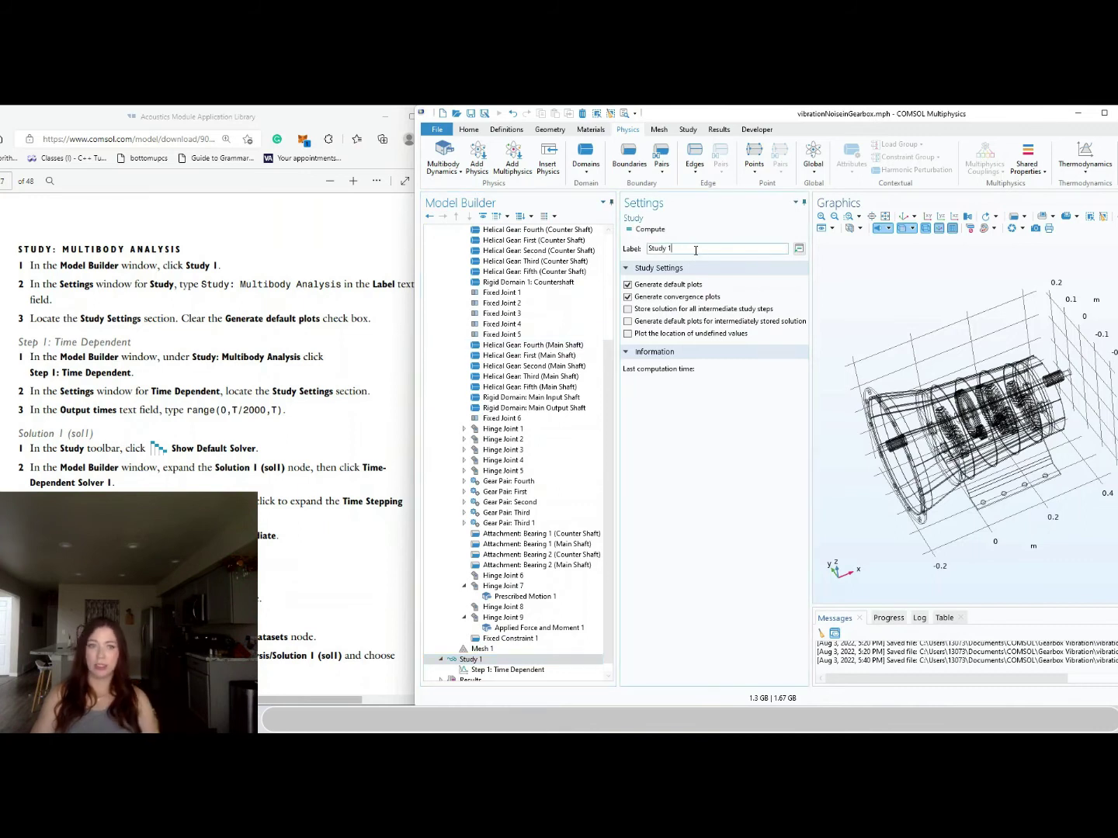
{"action": "key", "text": "BackSpace"}
{"action": "key", "text": "BackSpace"}
{"action": "type", "text": ":"}
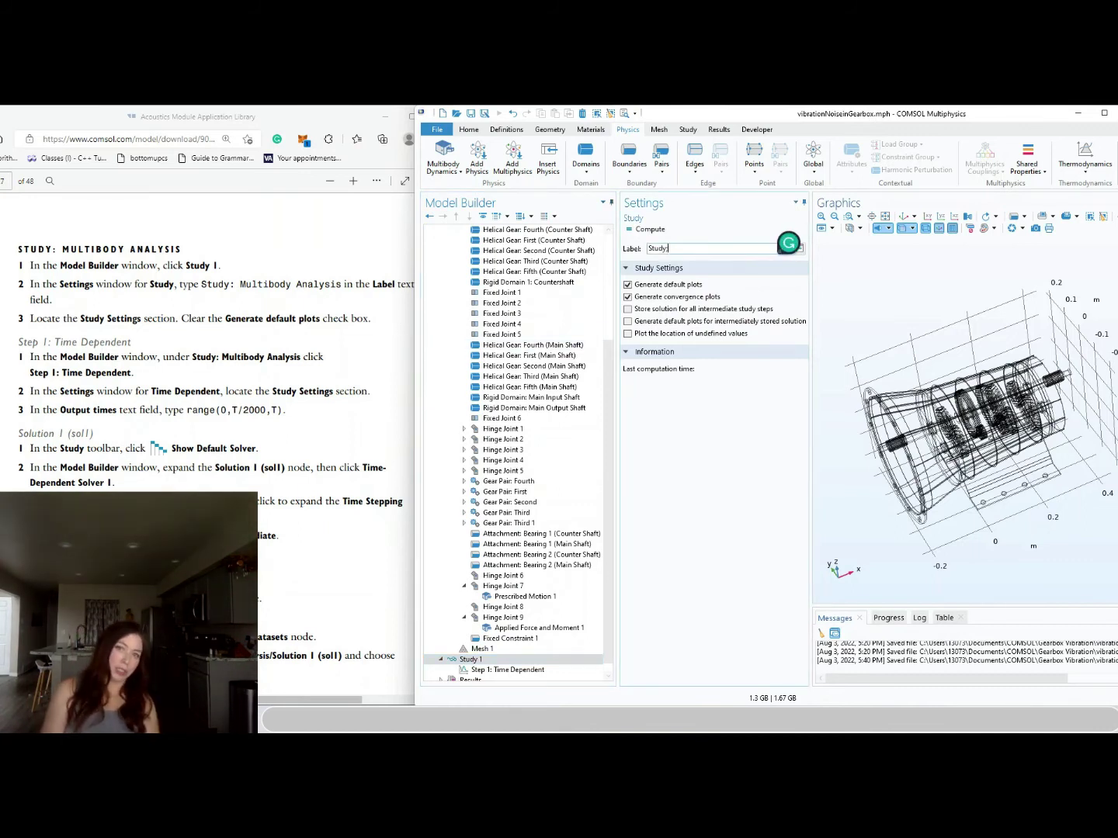
{"action": "type", "text": " Multibody "}
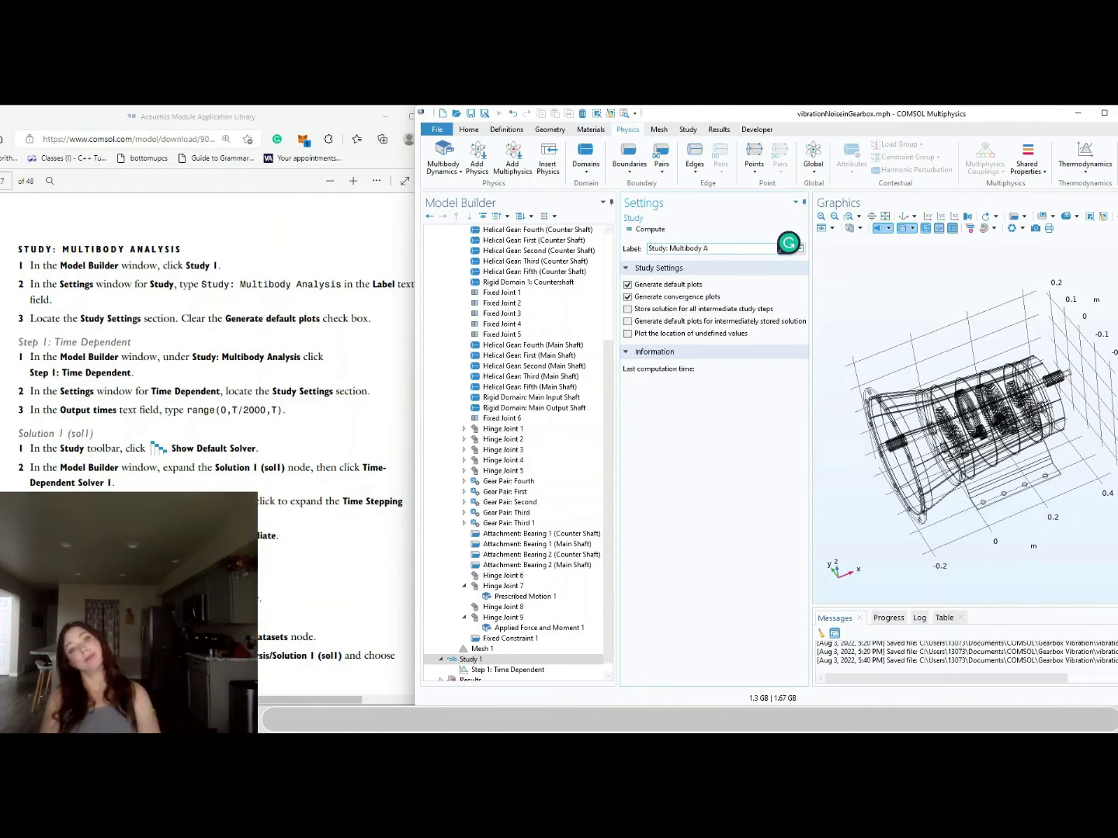
{"action": "type", "text": "A"}
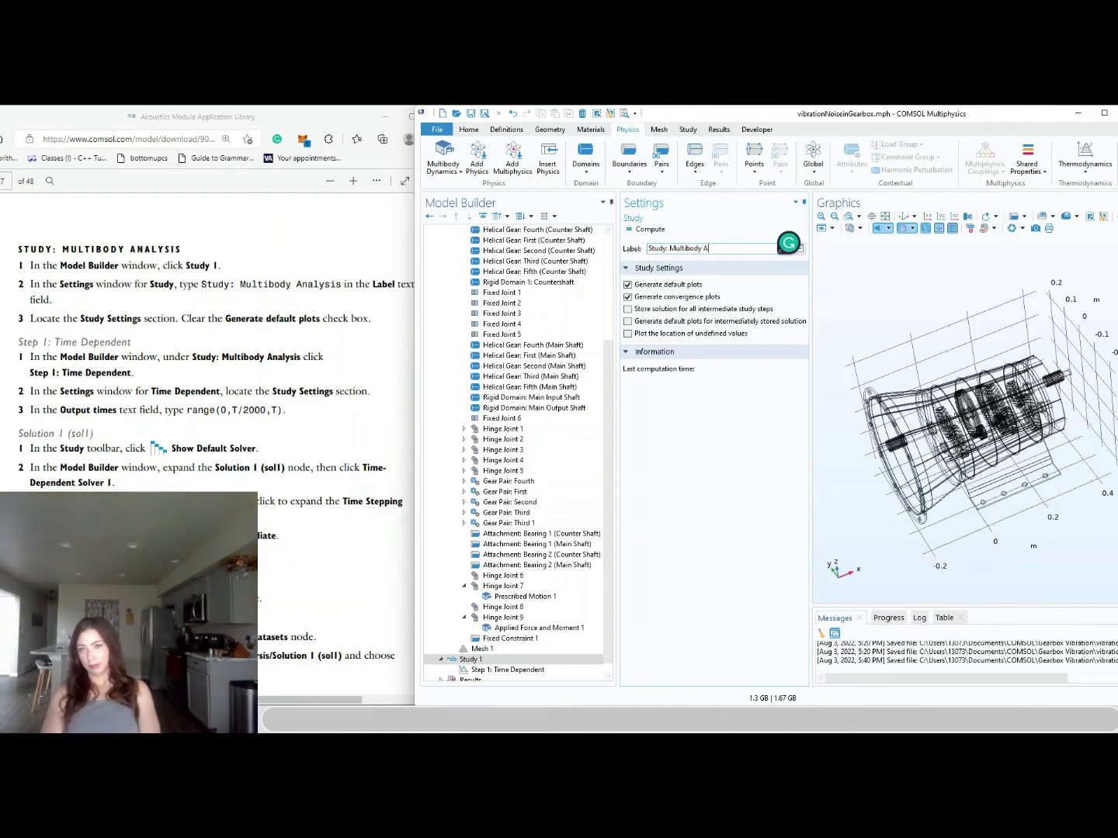
{"action": "type", "text": "nalysis"}
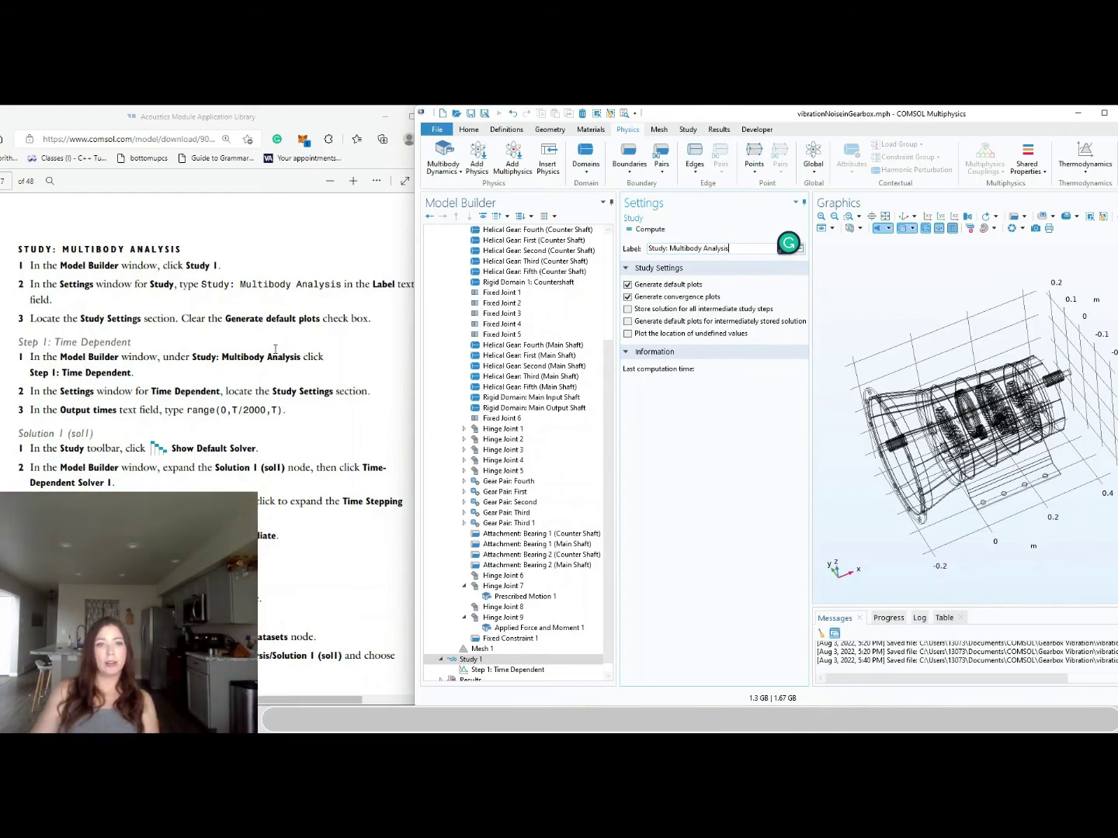
{"action": "left_click", "coordinate": [630, 287]}
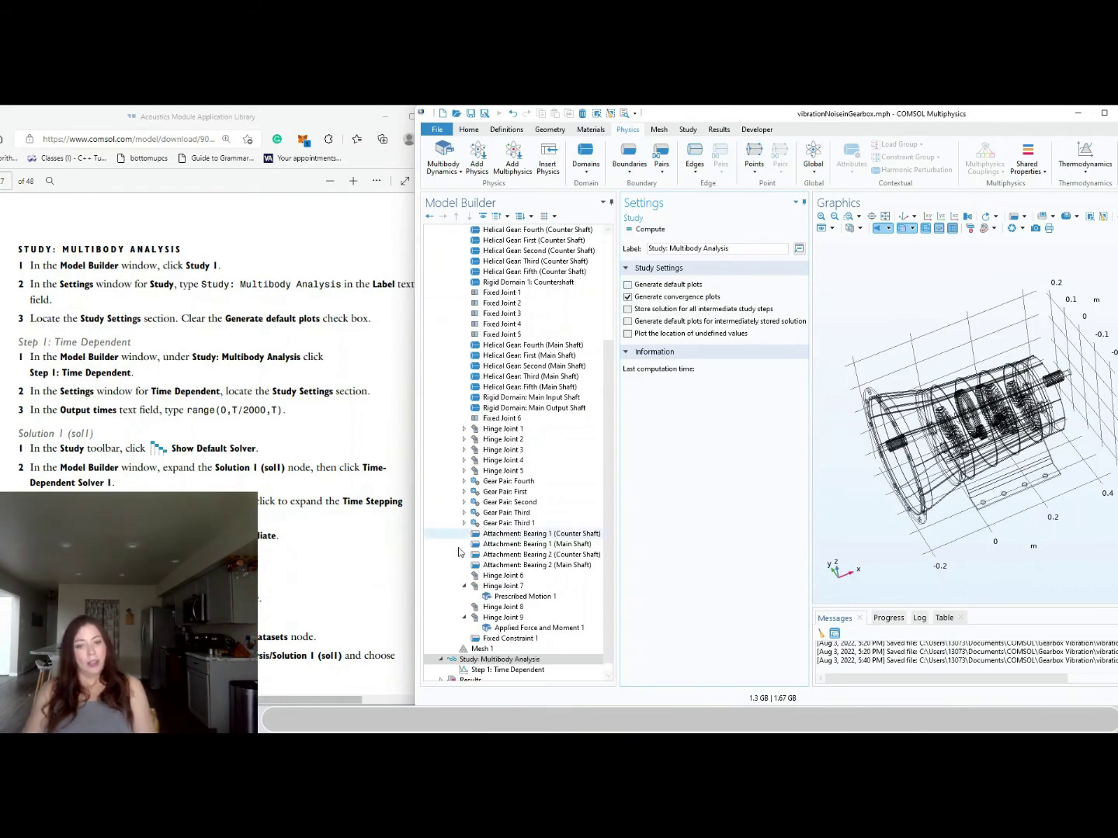
Set the output times of the Time Dependent study step to range(0,T/2000,T)
{"action": "left_click", "coordinate": [510, 671]}
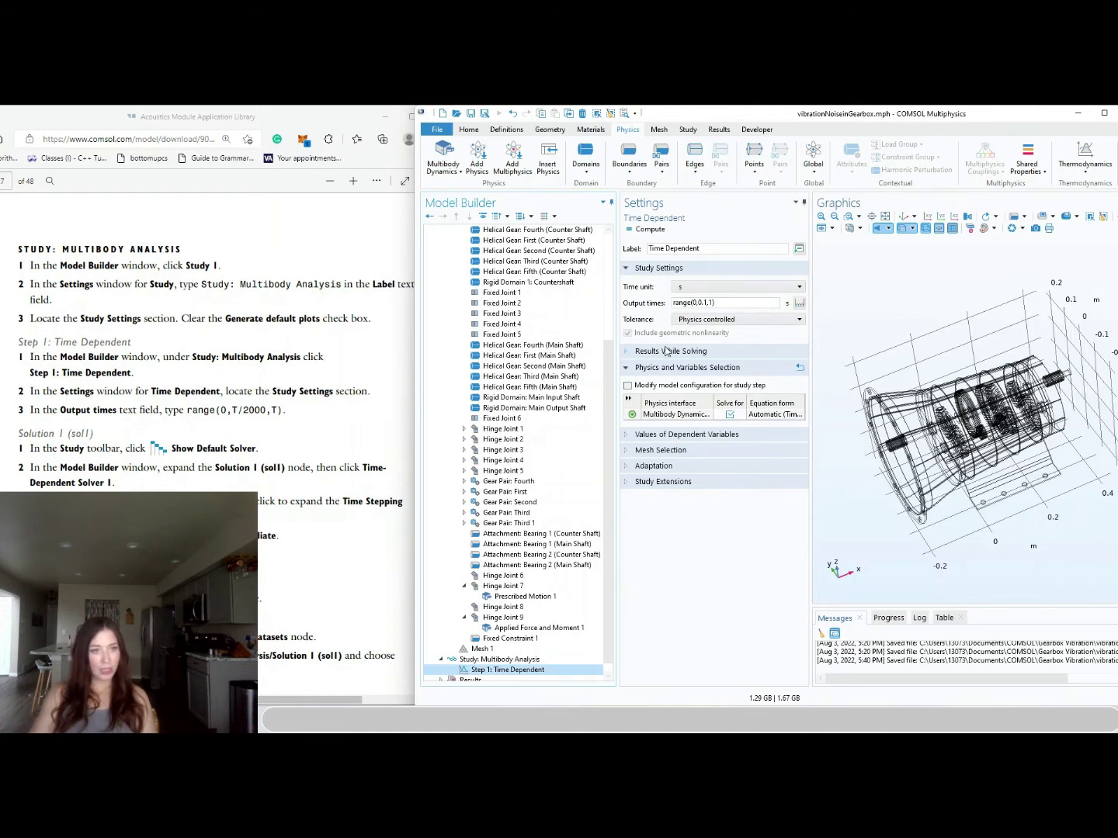
{"action": "left_click", "coordinate": [686, 307]}
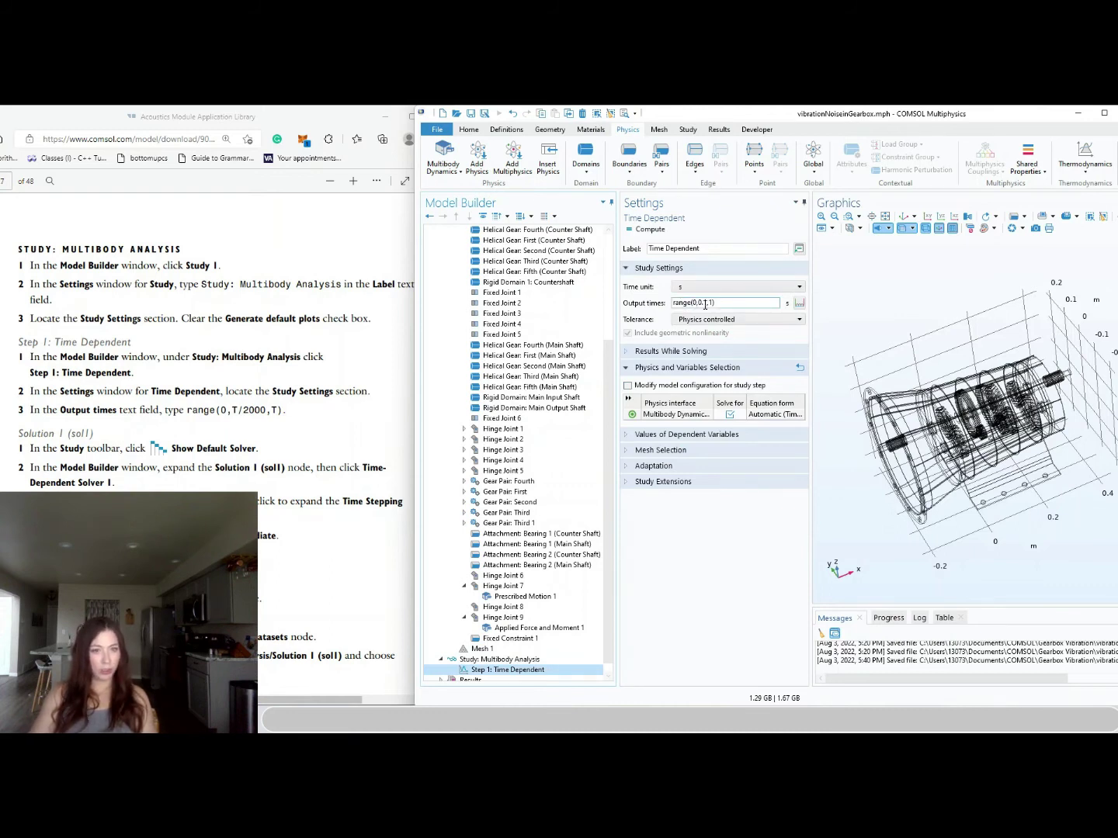
{"action": "mouse_move", "coordinate": [714, 303]}
{"action": "left_mouse_down"}
{"action": "mouse_move", "coordinate": [694, 305]}
{"action": "mouse_move", "coordinate": [709, 301]}
{"action": "left_mouse_up"}
{"action": "type", "text": "T"}
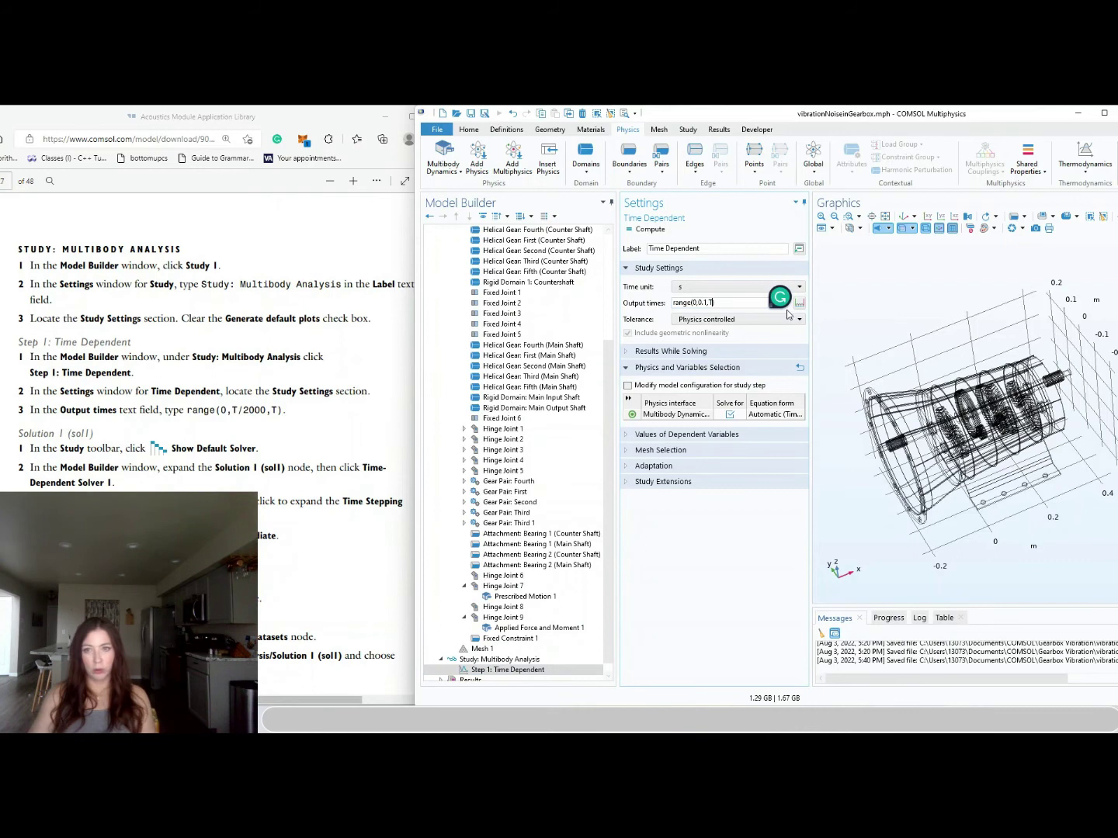
{"action": "left_click", "coordinate": [706, 304]}
{"action": "key", "text": "BackSpace"}
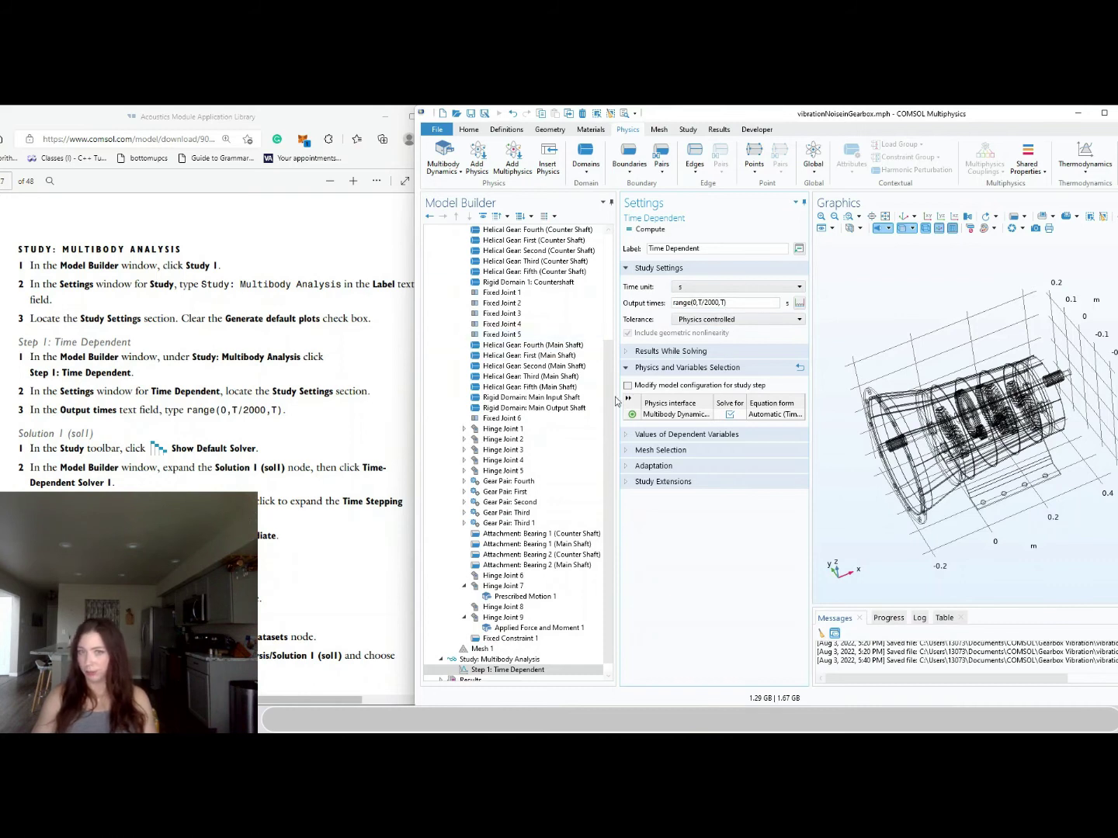
{"action": "scroll", "coordinate": [610, 425], "scroll_direction": "down", "scroll_amount": 1}
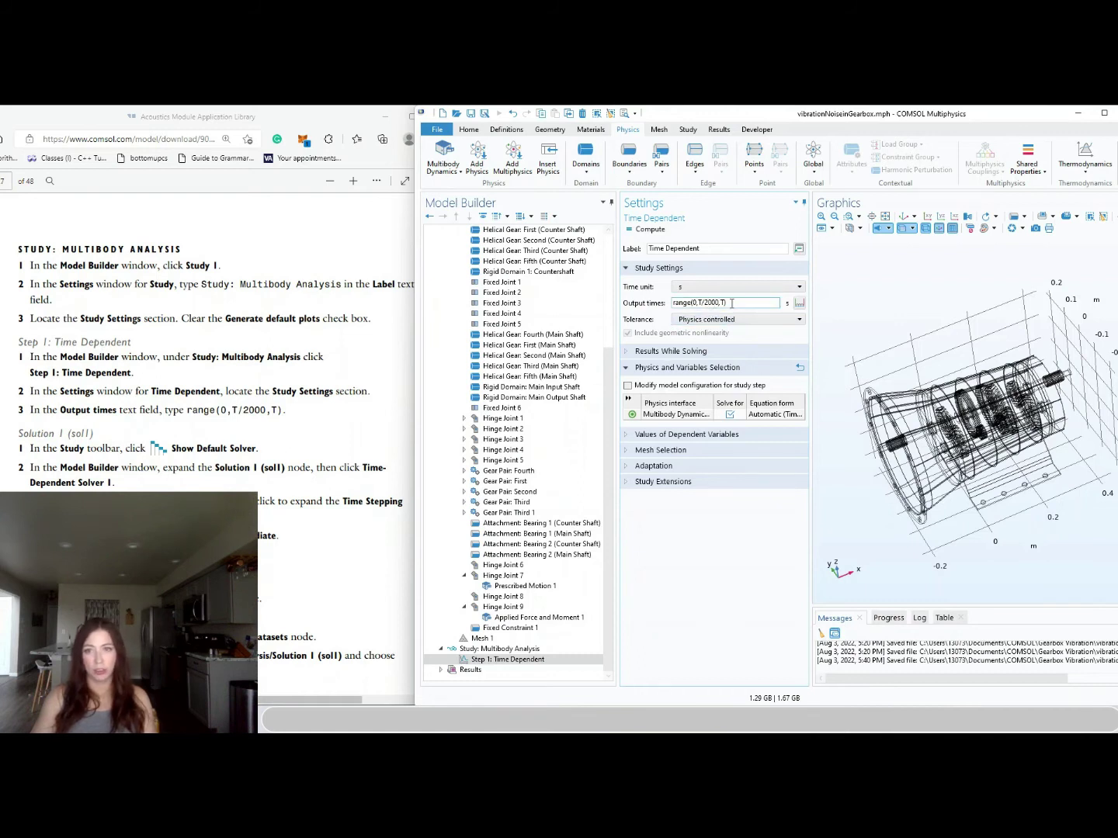
{"action": "left_click", "coordinate": [724, 304]}
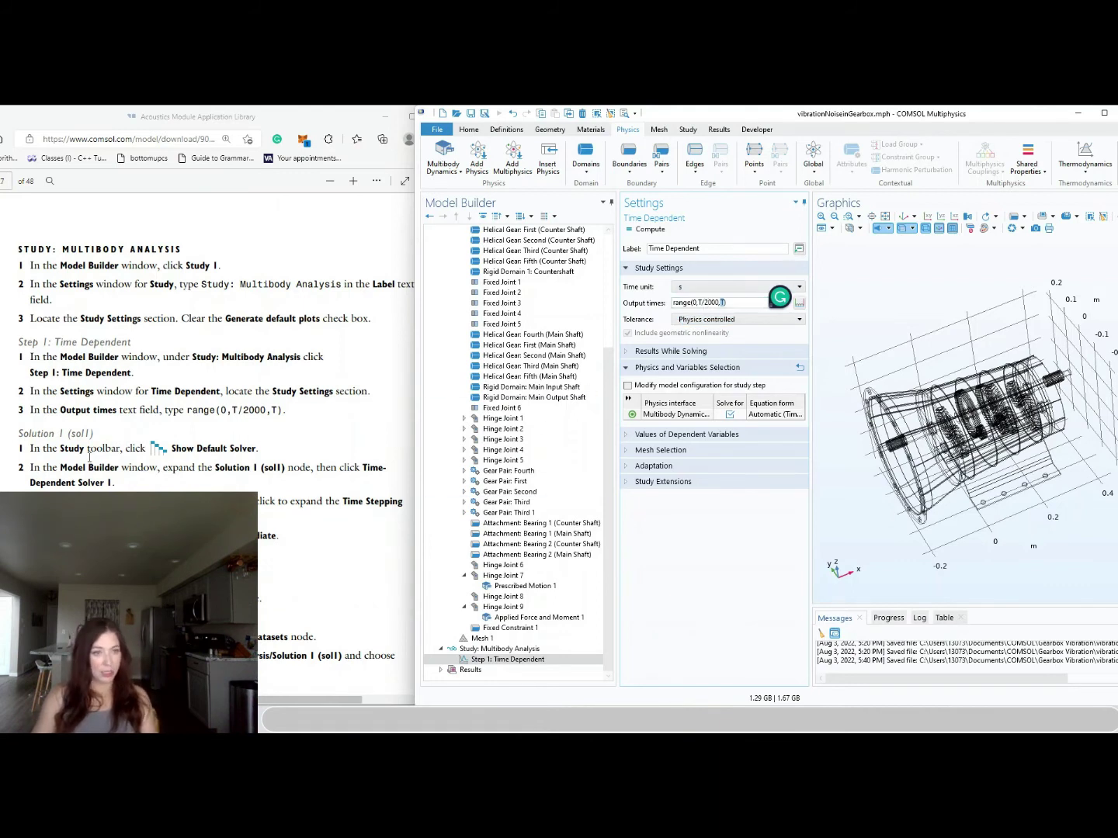
Show the default solver for the multibody analysis study
{"action": "left_click", "coordinate": [691, 128]}
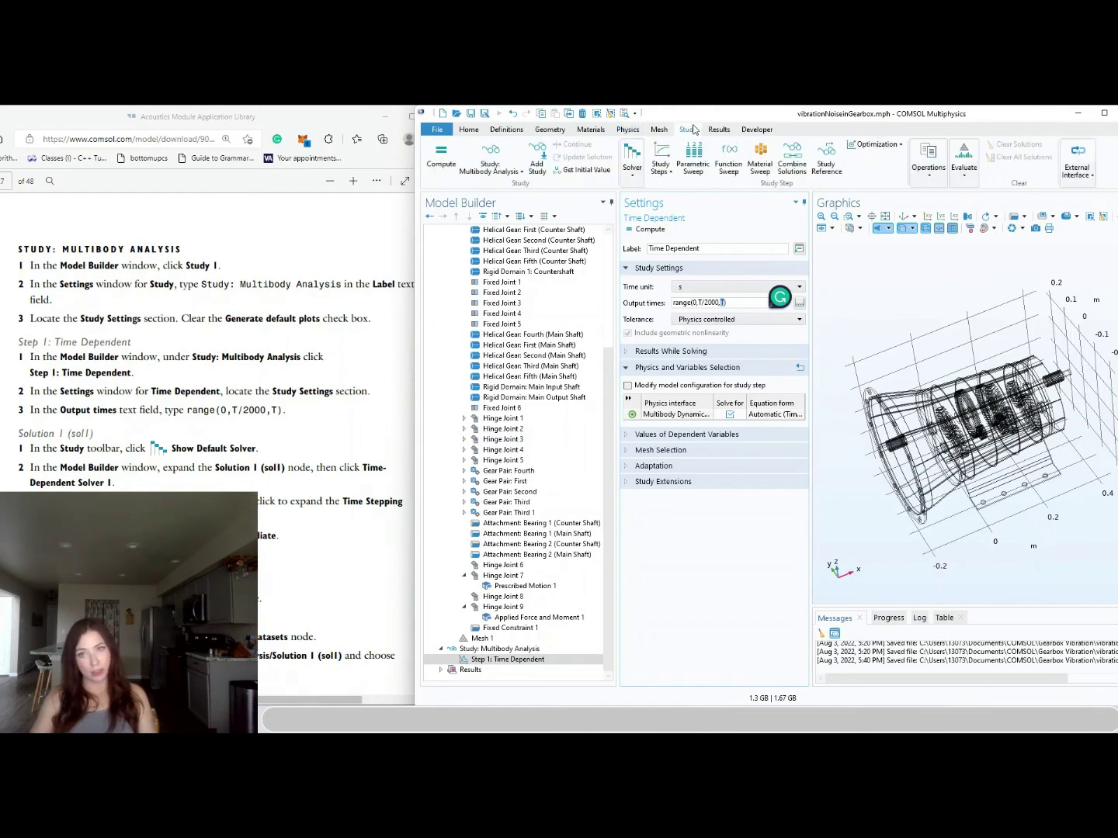
{"action": "left_click", "coordinate": [634, 177]}
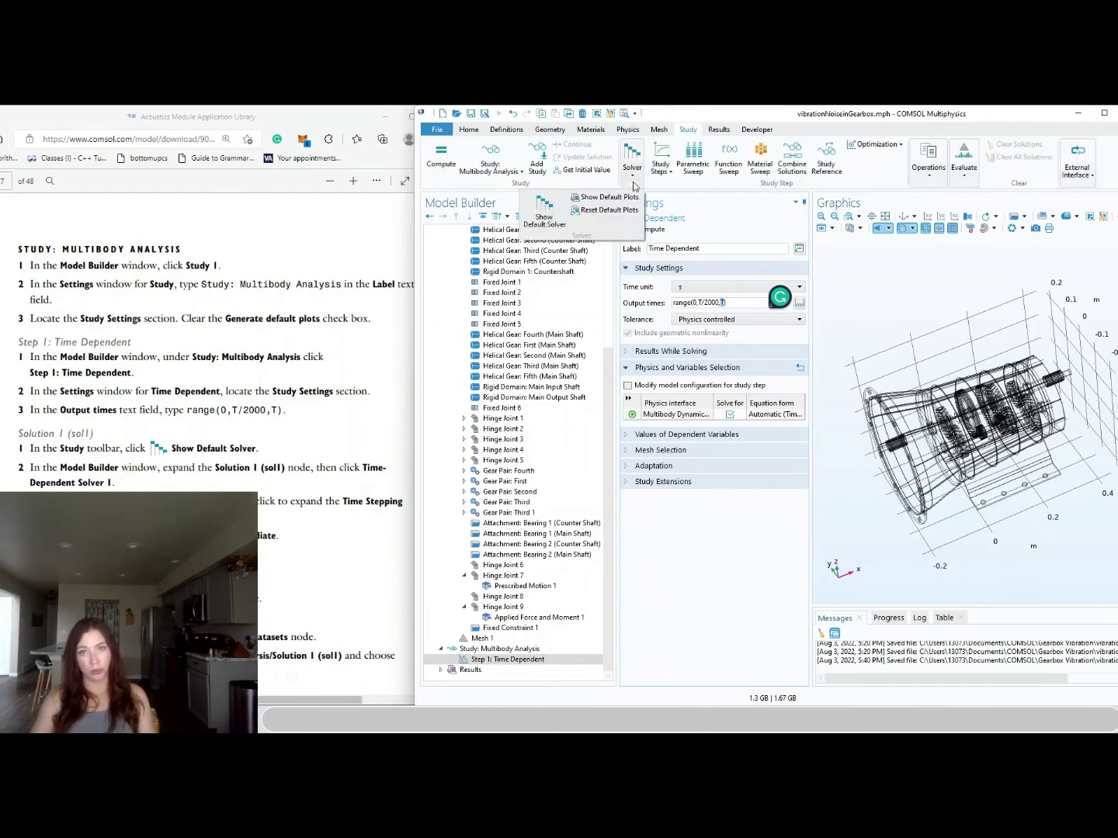
{"action": "left_click", "coordinate": [540, 215]}
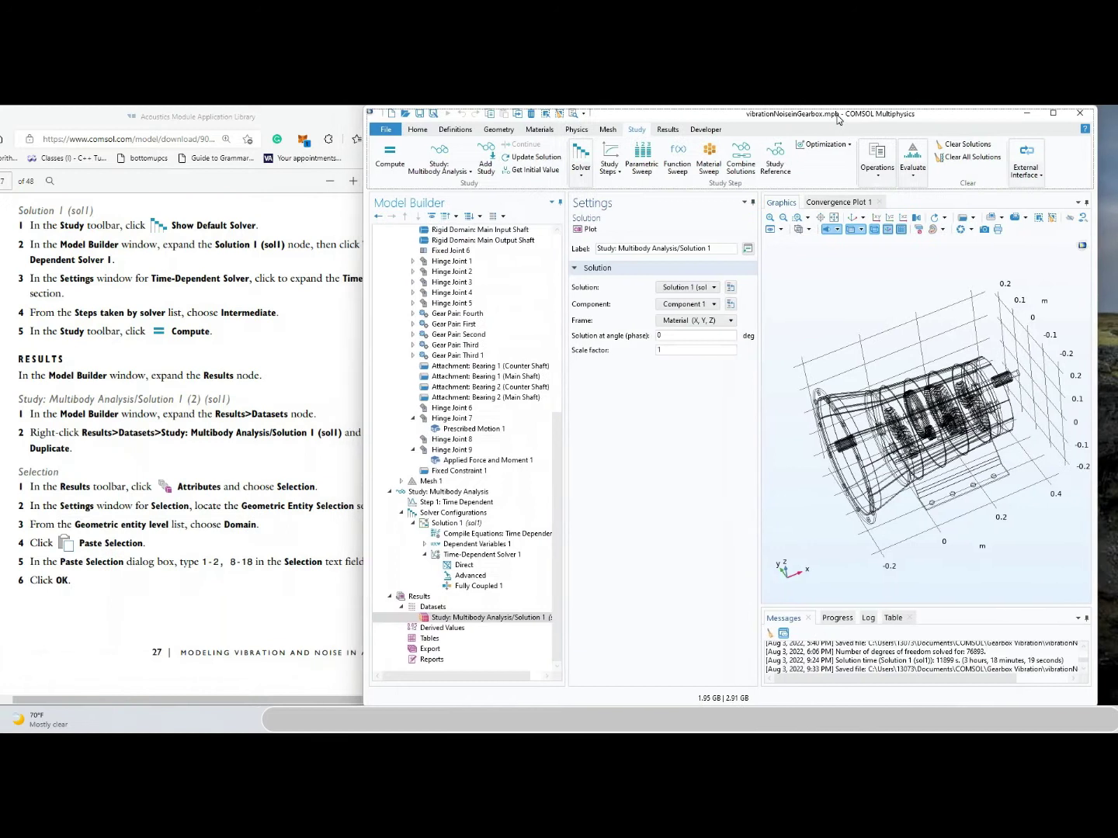
Review the solver messages and the results instructions, and duplicate the Study: Multibody Analysis/Solution 1 dataset
{"action": "left_click_drag", "start_coordinate": [839, 118], "coordinate": [859, 119]}
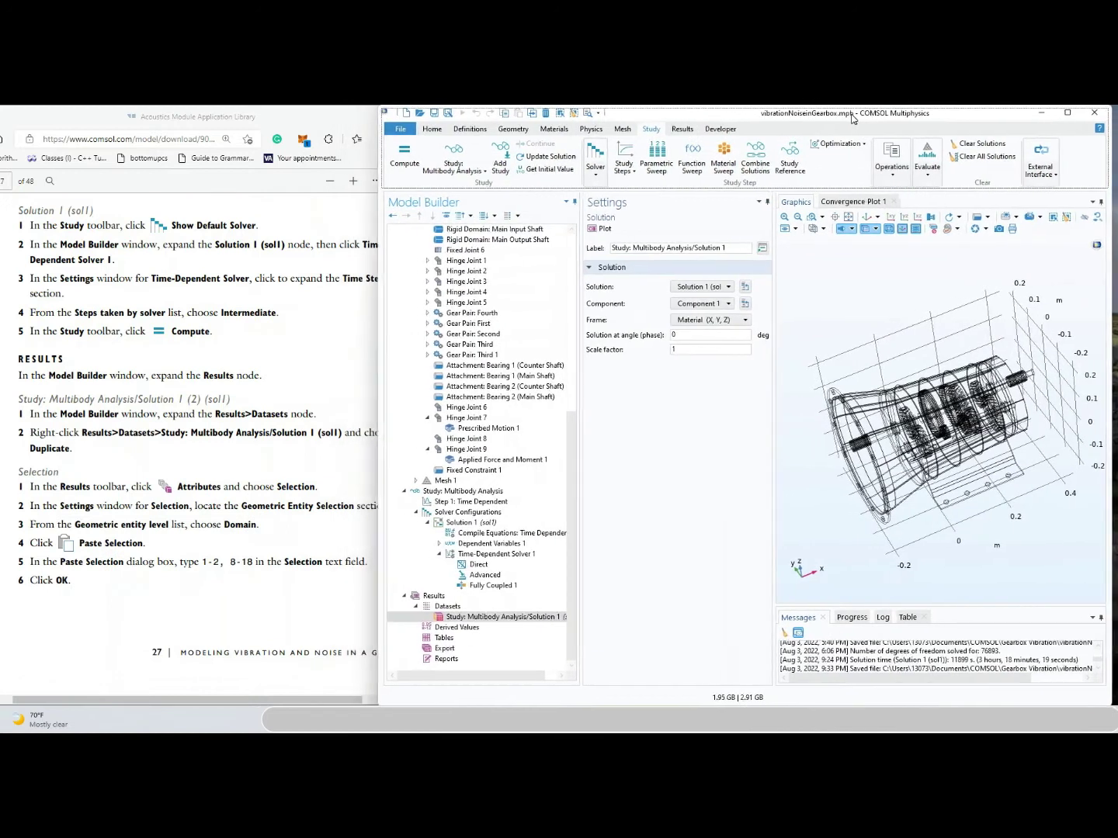
{"action": "left_click", "coordinate": [1104, 670]}
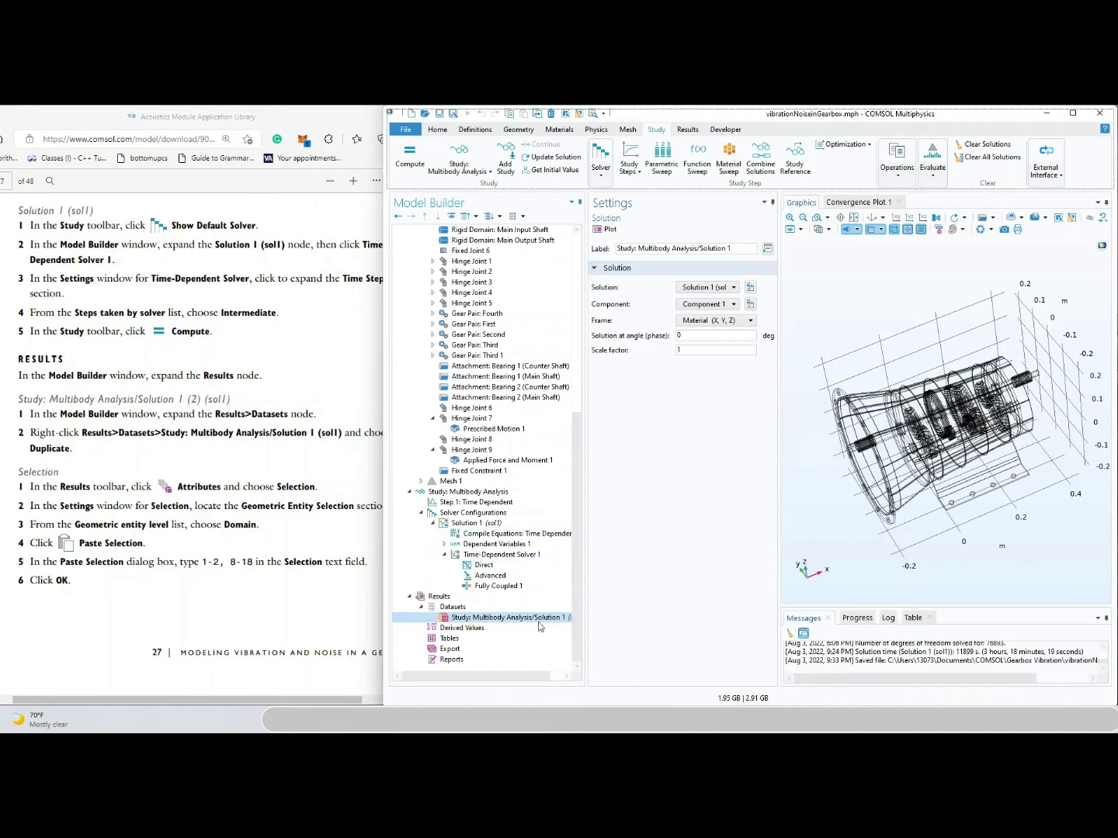
{"action": "left_click", "coordinate": [267, 404]}
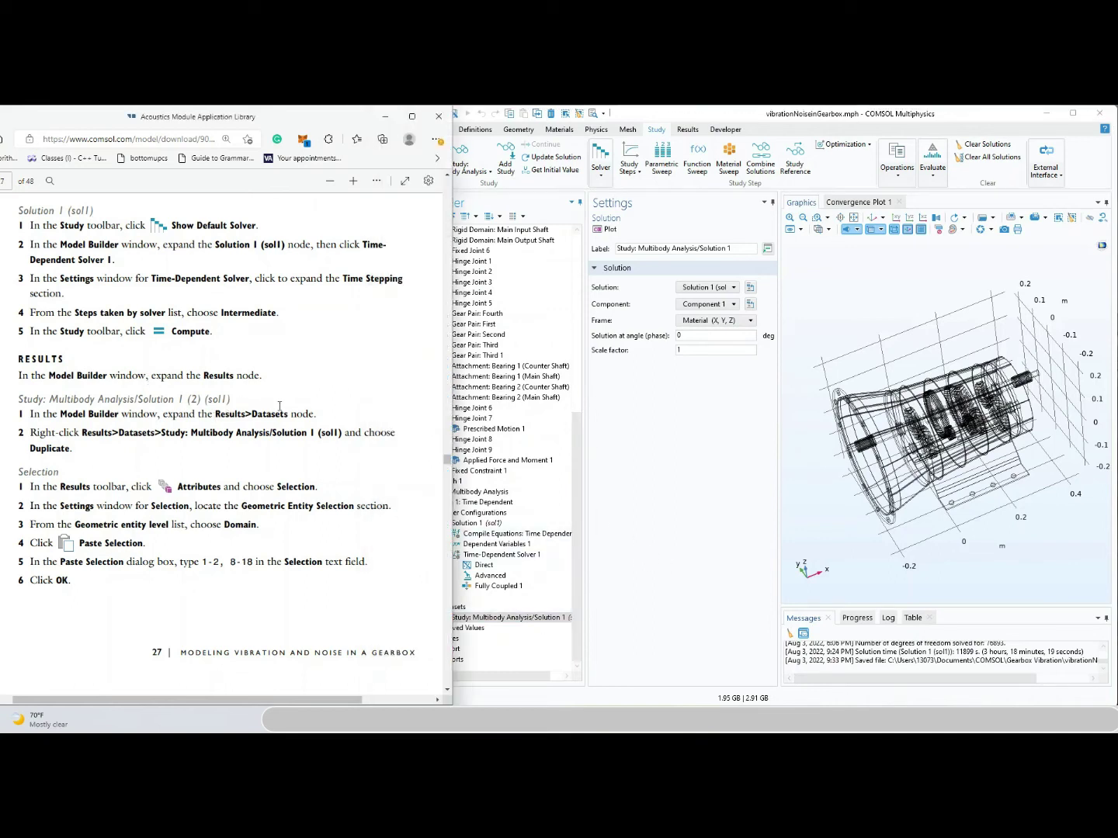
{"action": "scroll", "coordinate": [206, 382], "scroll_direction": "down", "scroll_amount": 1}
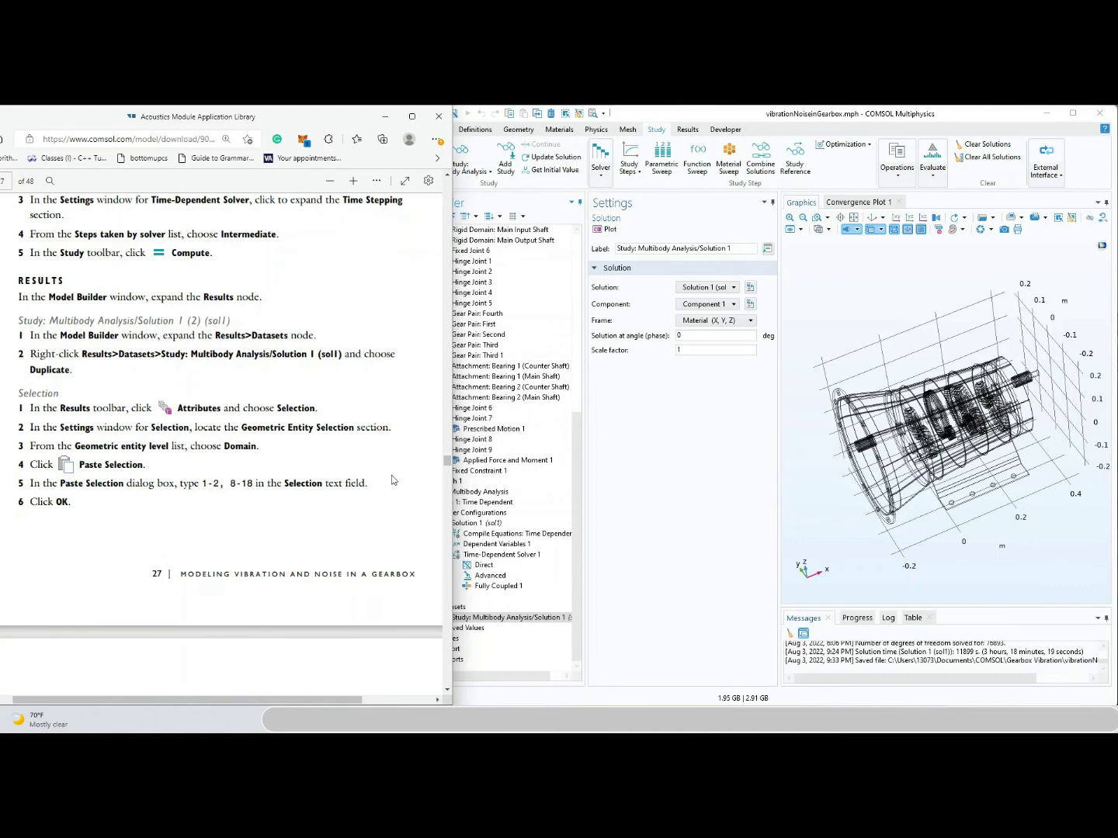
{"action": "left_click", "coordinate": [473, 618]}
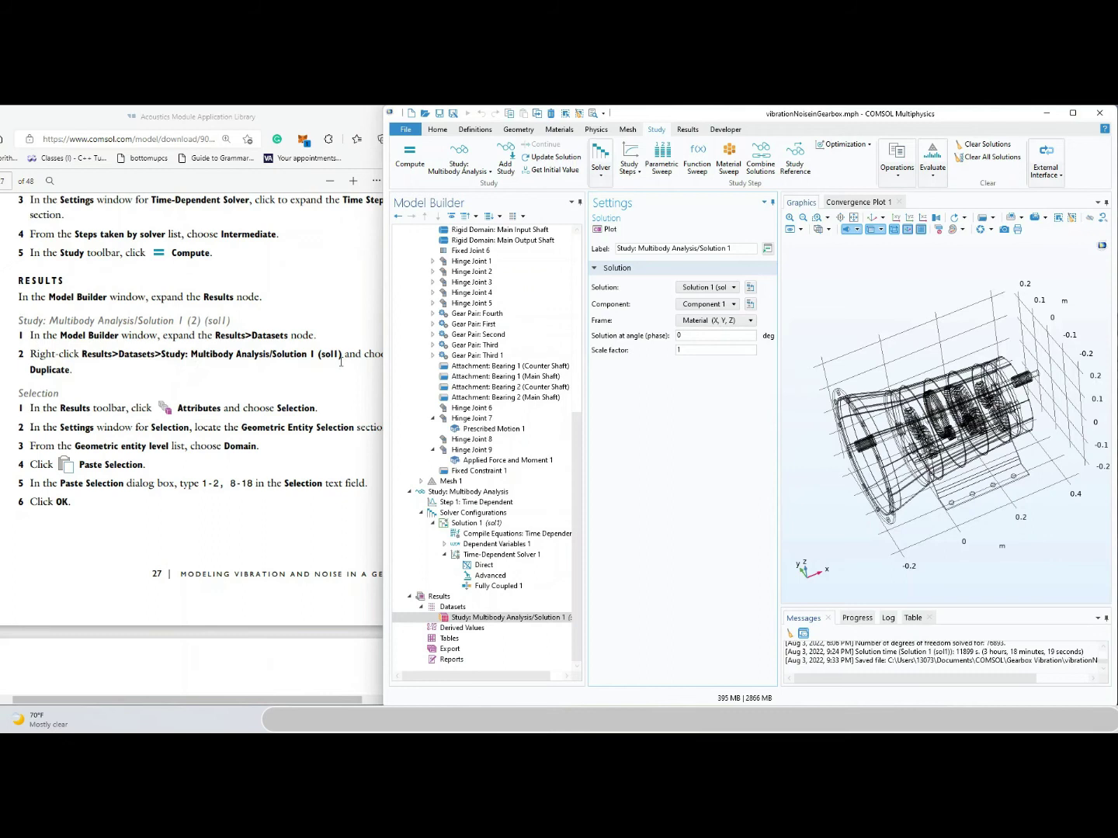
{"action": "left_click", "coordinate": [457, 618]}
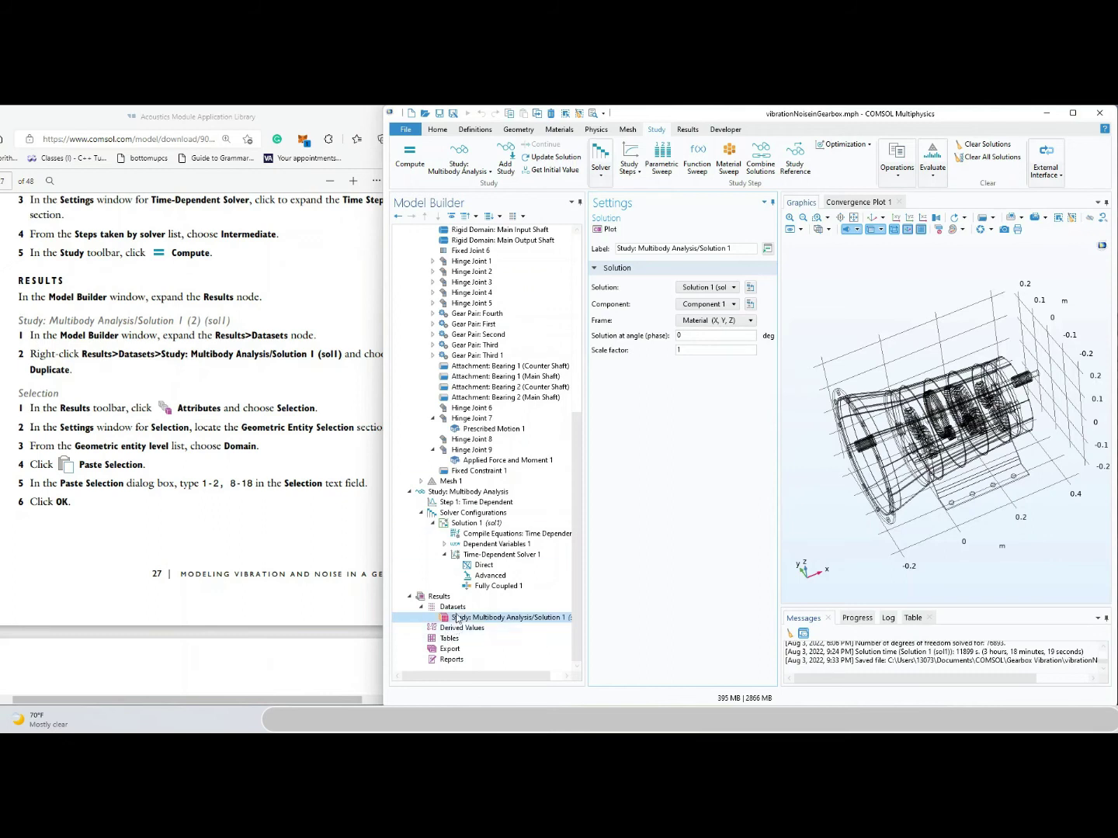
{"action": "right_click", "coordinate": [457, 618]}
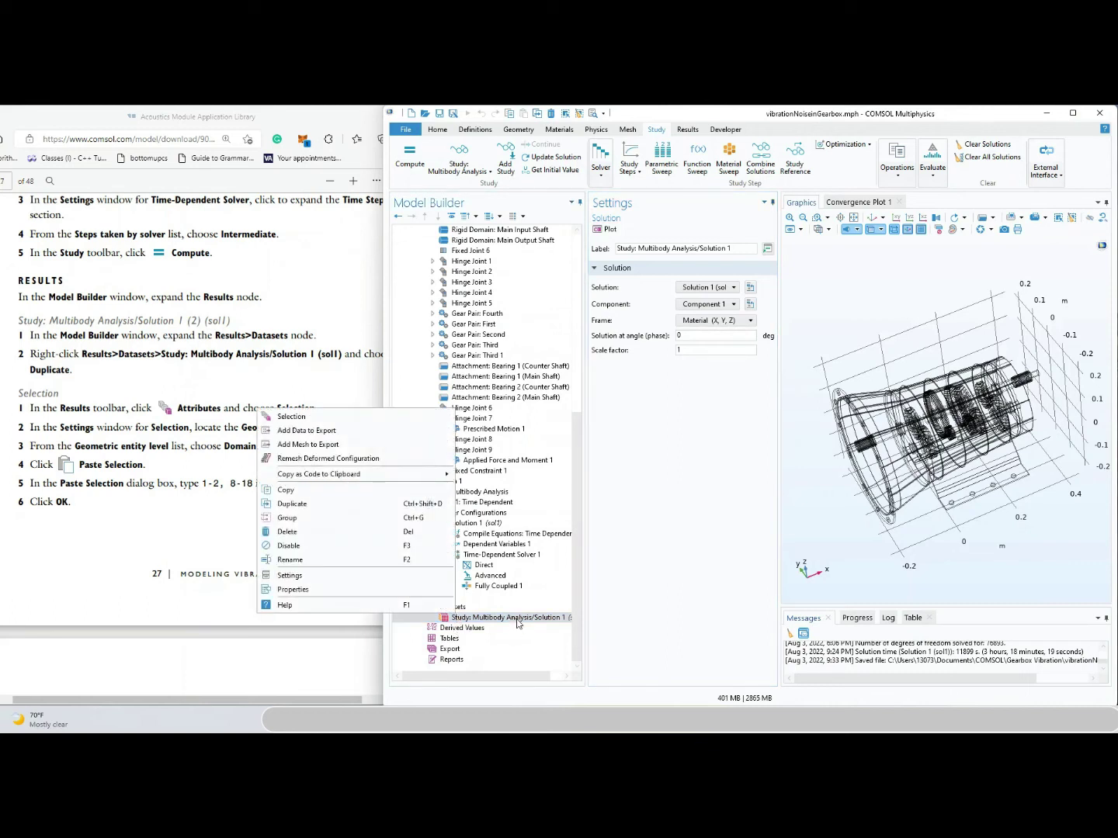
{"action": "left_click", "coordinate": [322, 505]}
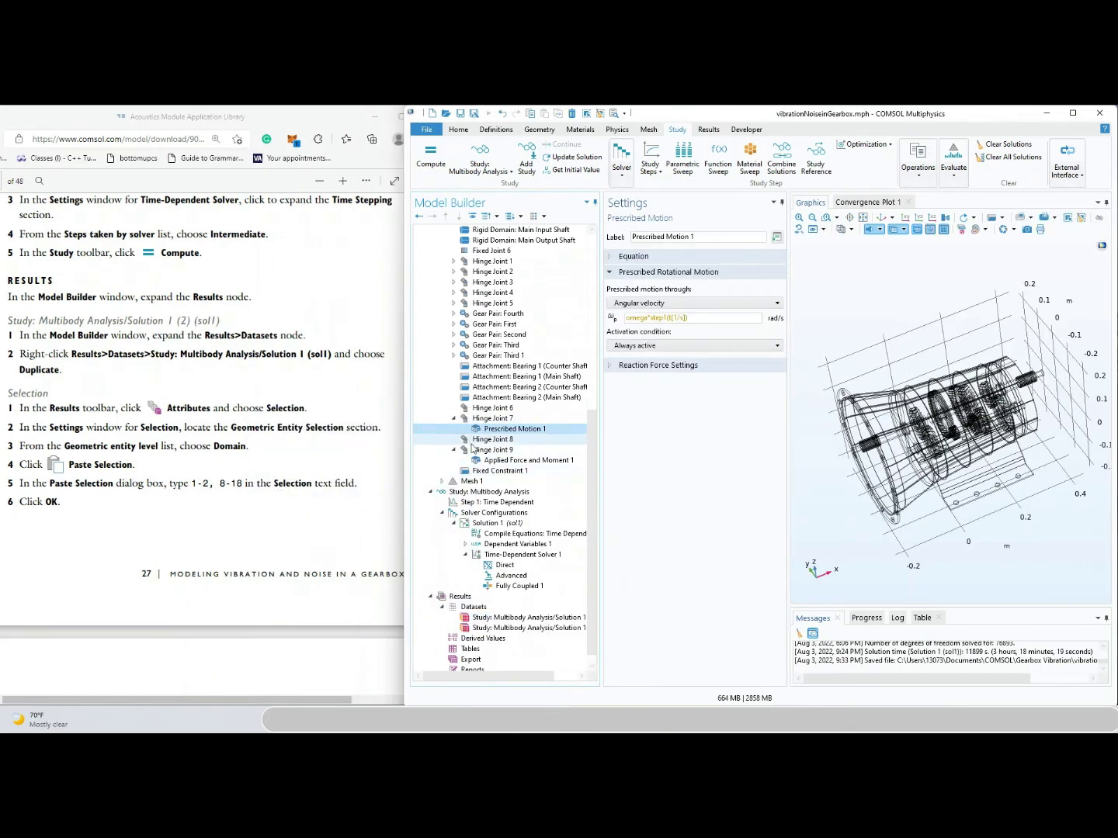
Add a Selection attribute to the duplicated dataset Study: Multibody Analysis/Solution 1 (2)
{"action": "left_click", "coordinate": [496, 628]}
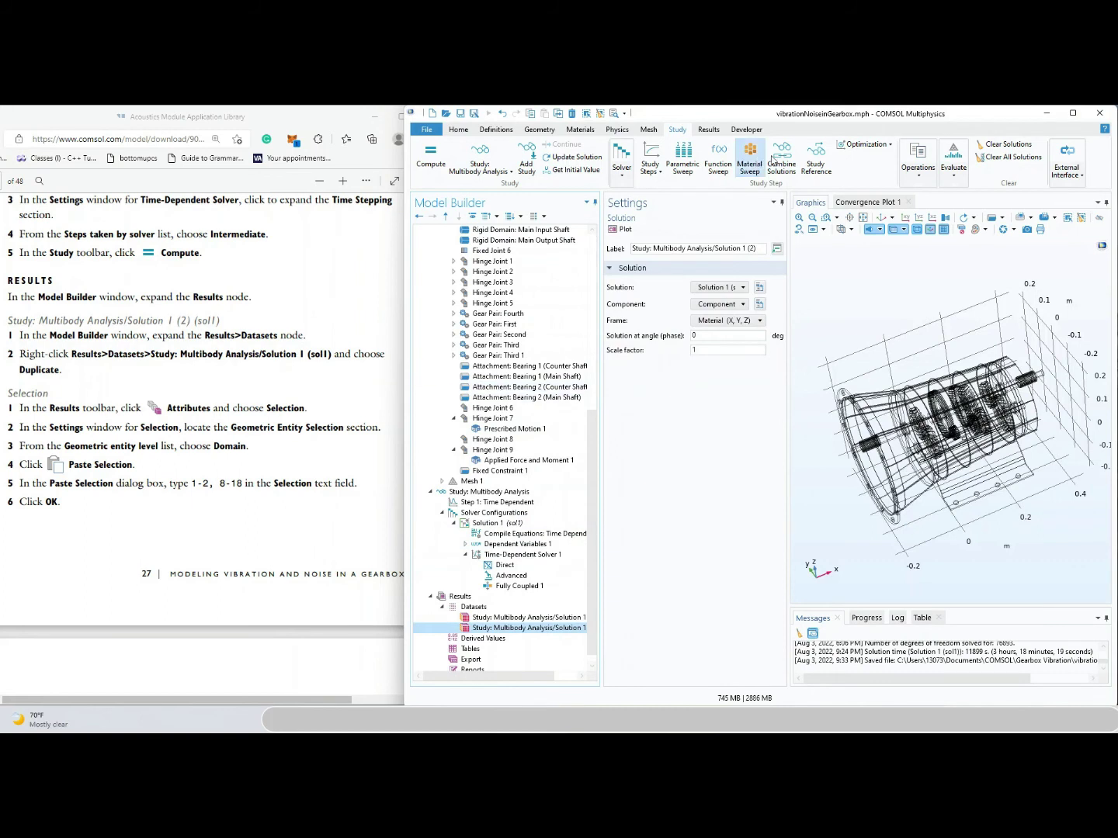
{"action": "left_click", "coordinate": [709, 130]}
{"action": "left_click", "coordinate": [840, 174]}
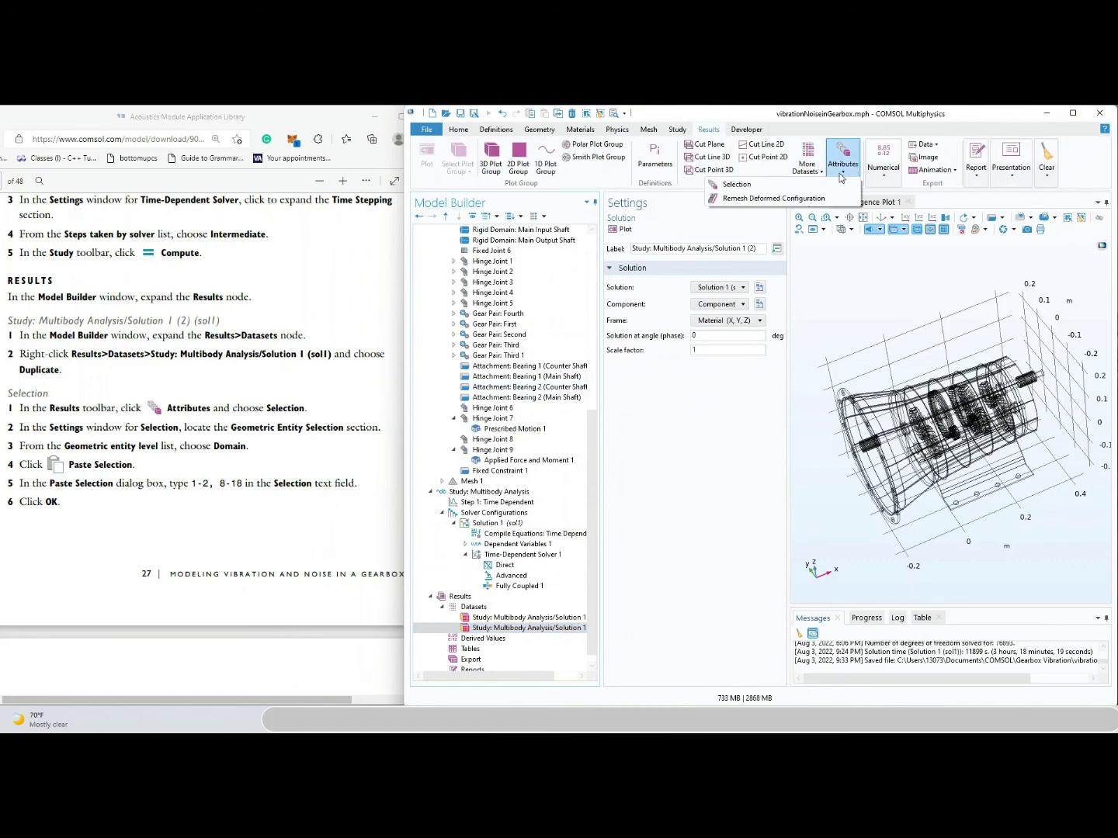
{"action": "left_click", "coordinate": [773, 186]}
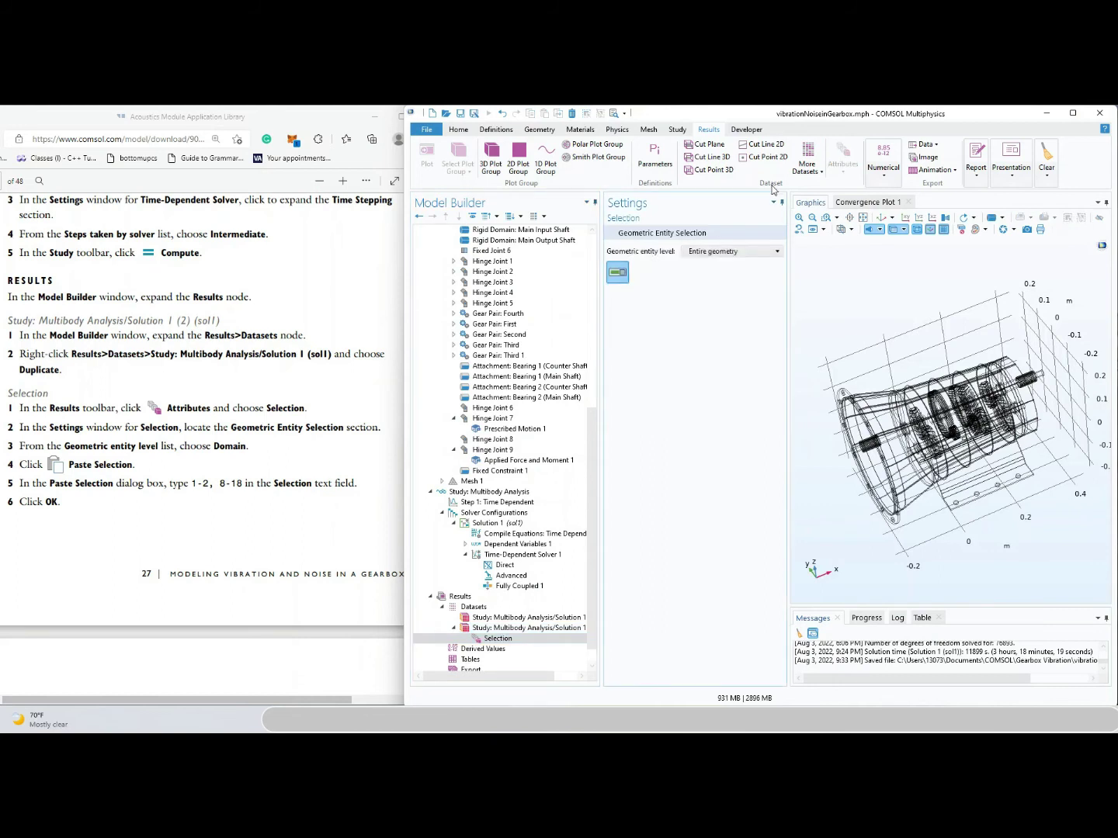
Set the selection's geometric entity level to Domain and paste domains 1-2, 8-18 into it
{"action": "left_click", "coordinate": [697, 256]}
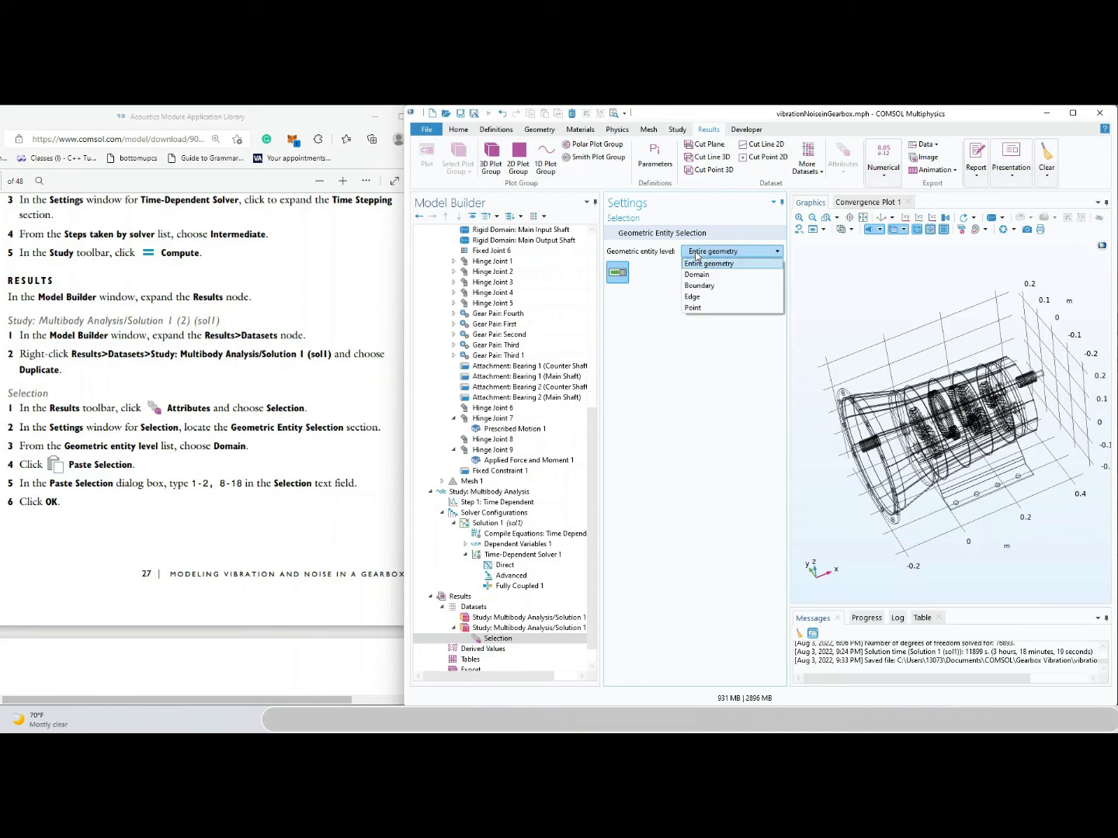
{"action": "left_click", "coordinate": [710, 268]}
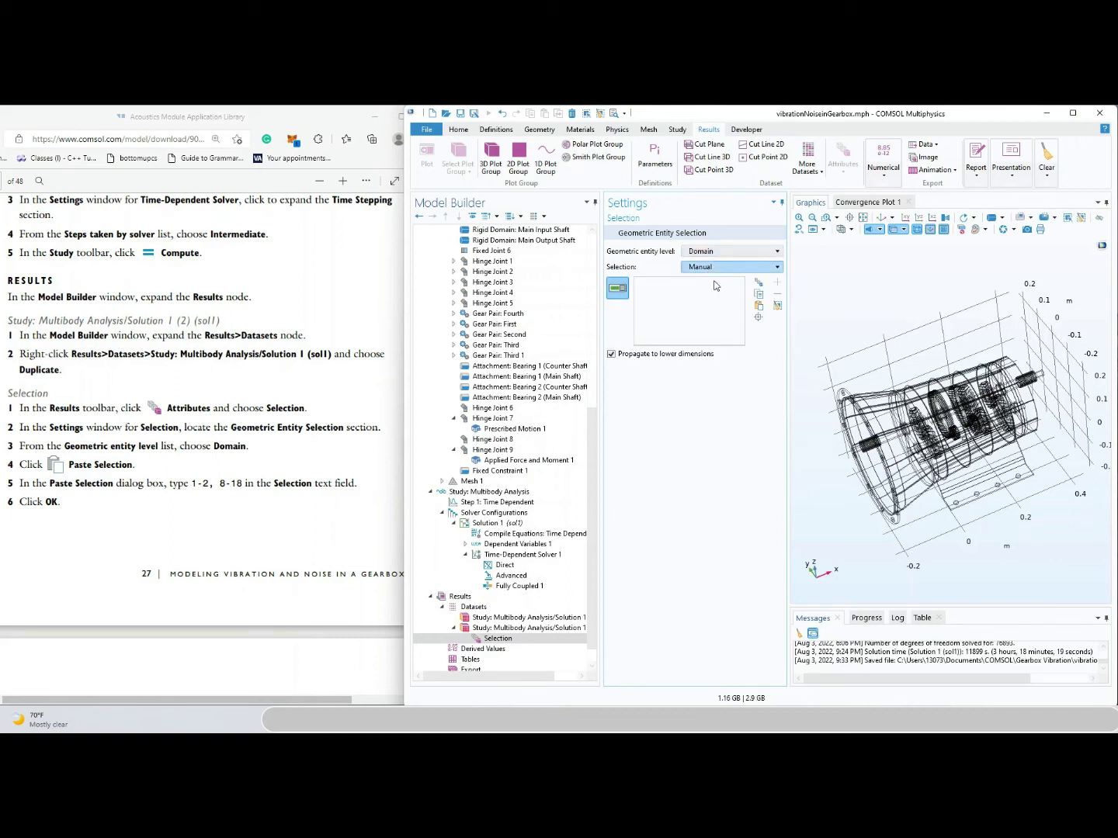
{"action": "left_click", "coordinate": [758, 307]}
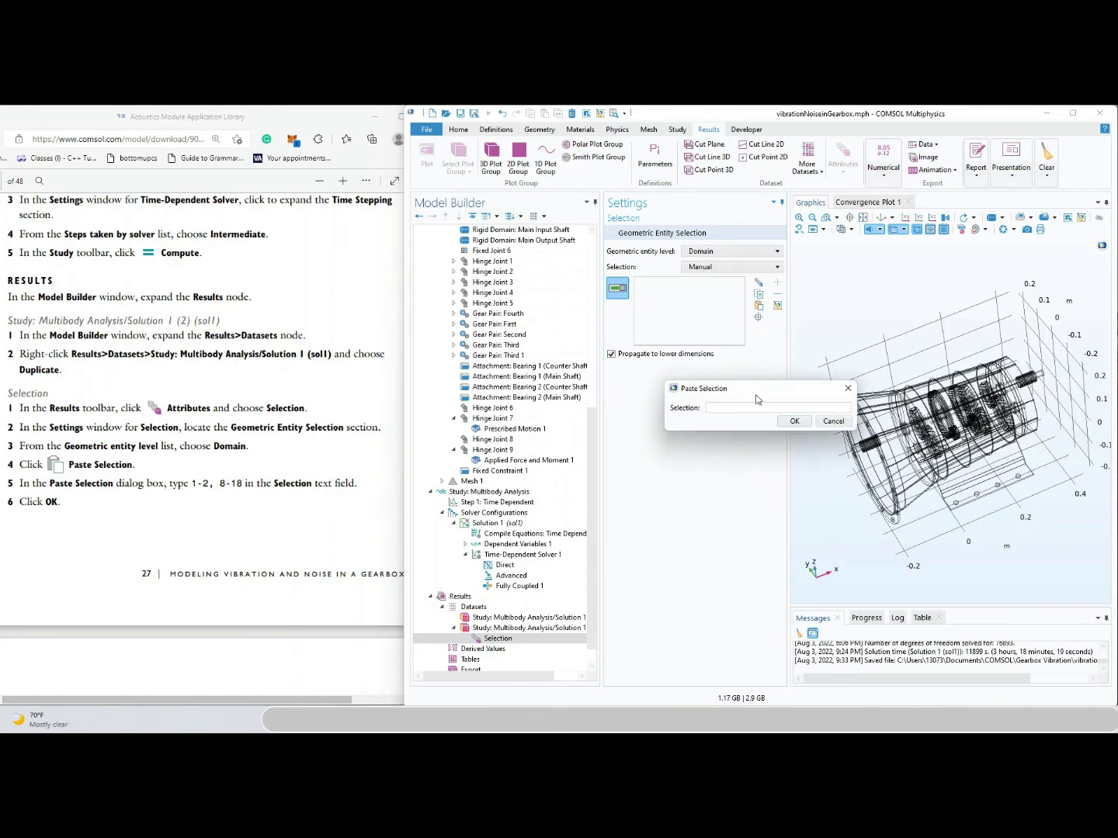
{"action": "type", "text": "1-2,8-18"}
{"action": "left_click", "coordinate": [795, 422]}
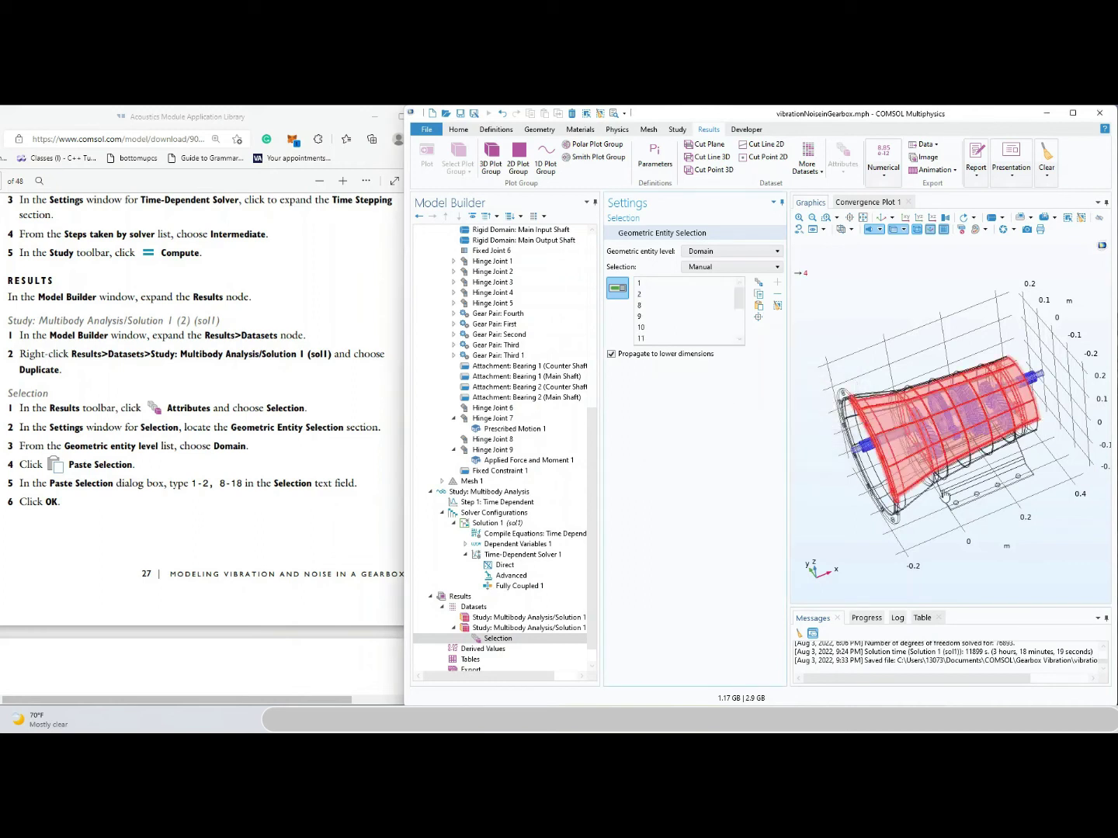
{"action": "left_click_drag", "start_coordinate": [1001, 546], "coordinate": [997, 570]}
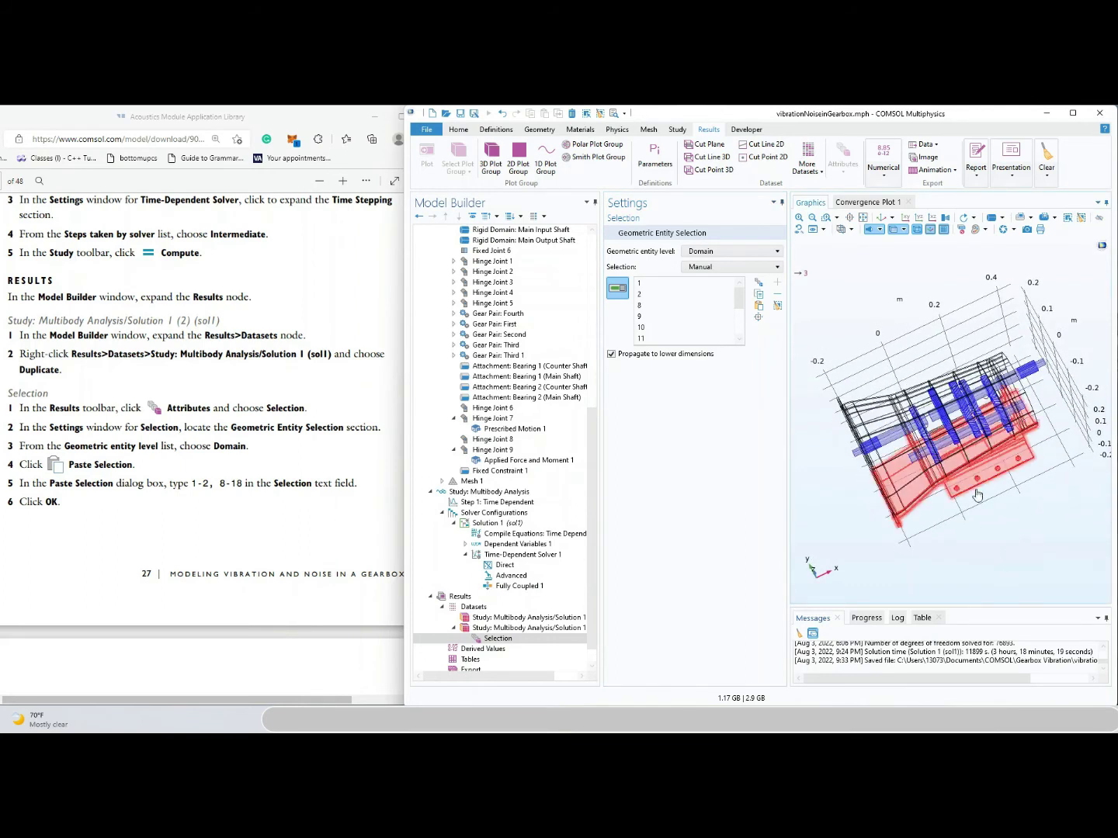
{"action": "left_click_drag", "start_coordinate": [999, 513], "coordinate": [1000, 500]}
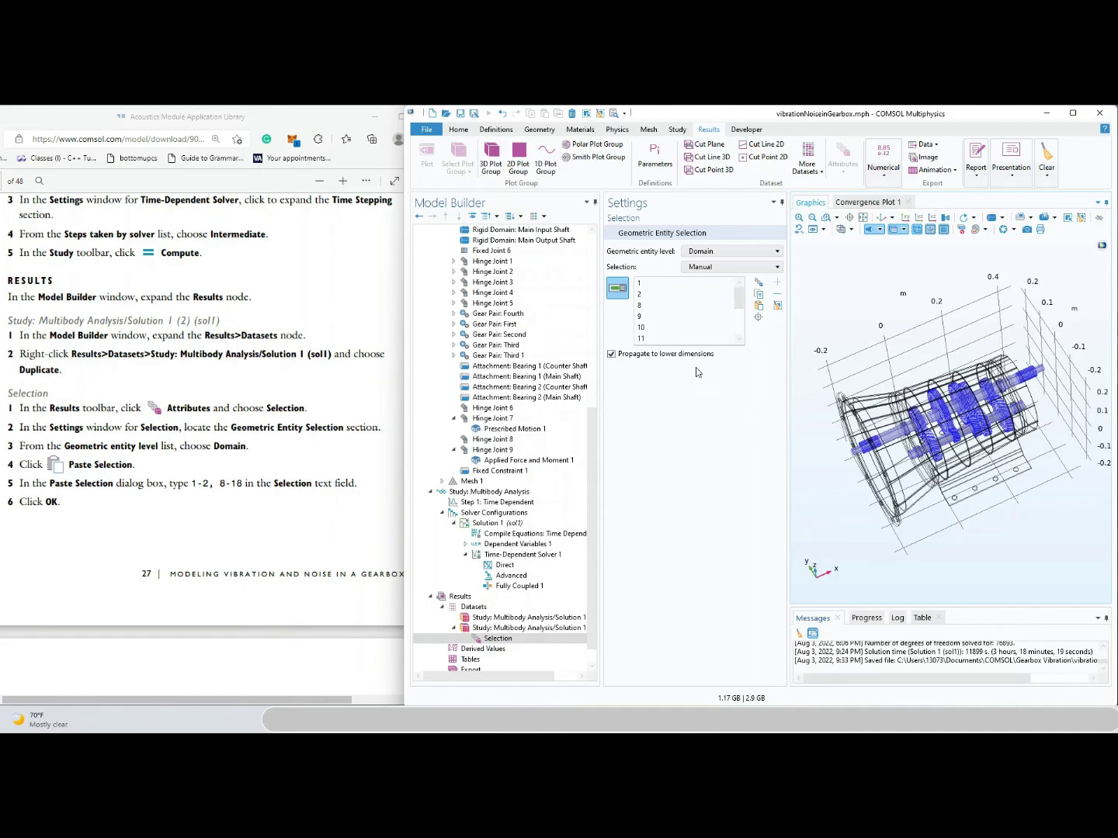
Duplicate the dataset Study: Multibody Analysis/Solution 1 (2) together with its selection
{"action": "scroll", "coordinate": [240, 333], "scroll_direction": "down", "scroll_amount": 5}
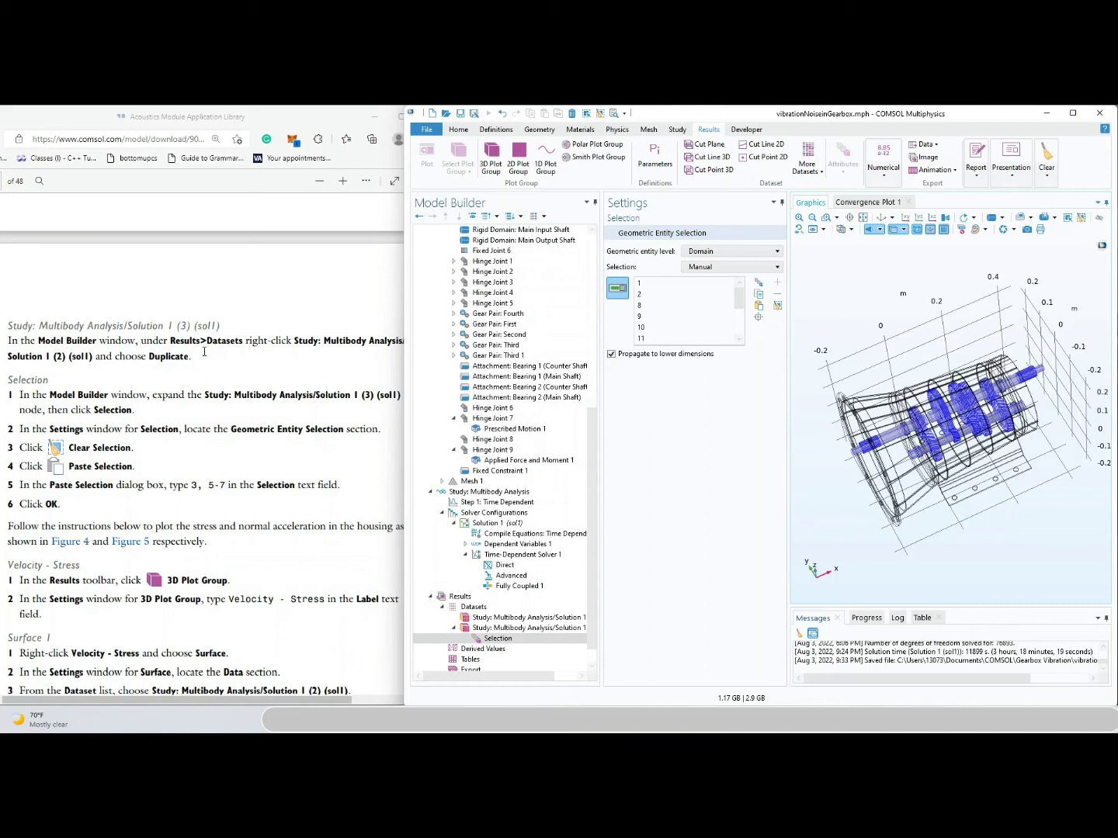
{"action": "left_click", "coordinate": [137, 363]}
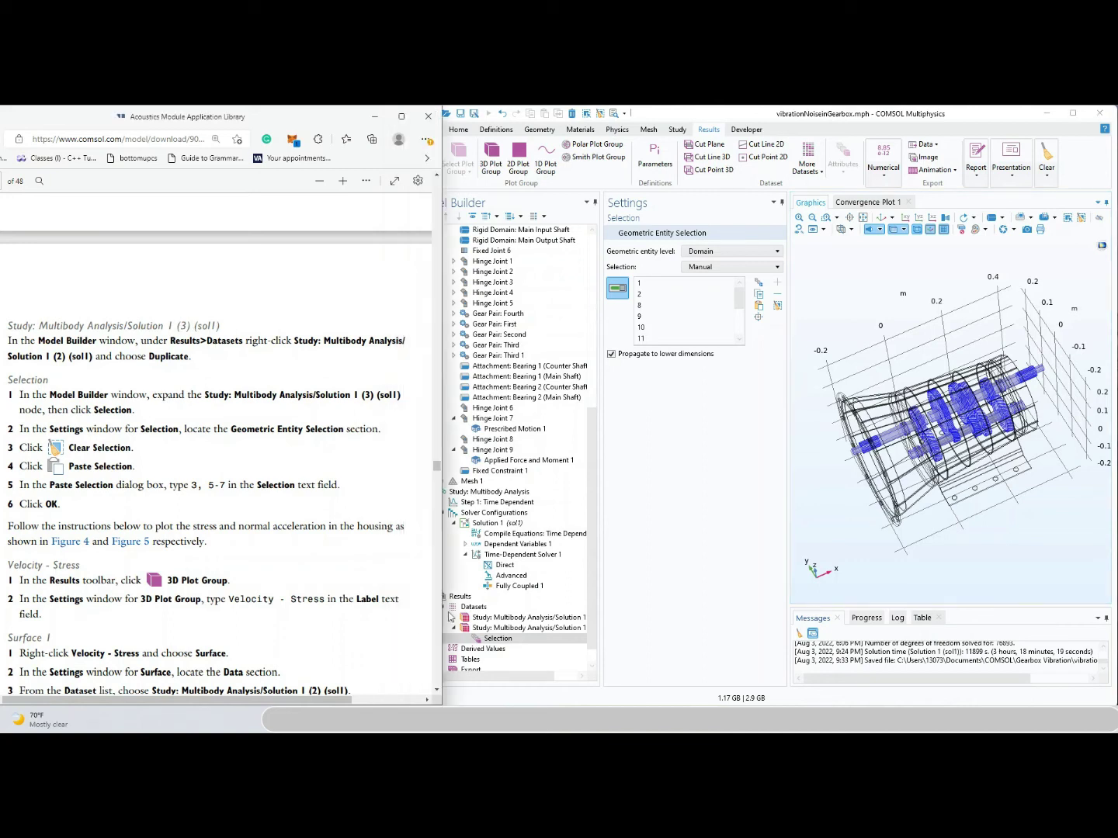
{"action": "left_click_drag", "start_coordinate": [601, 638], "coordinate": [646, 639]}
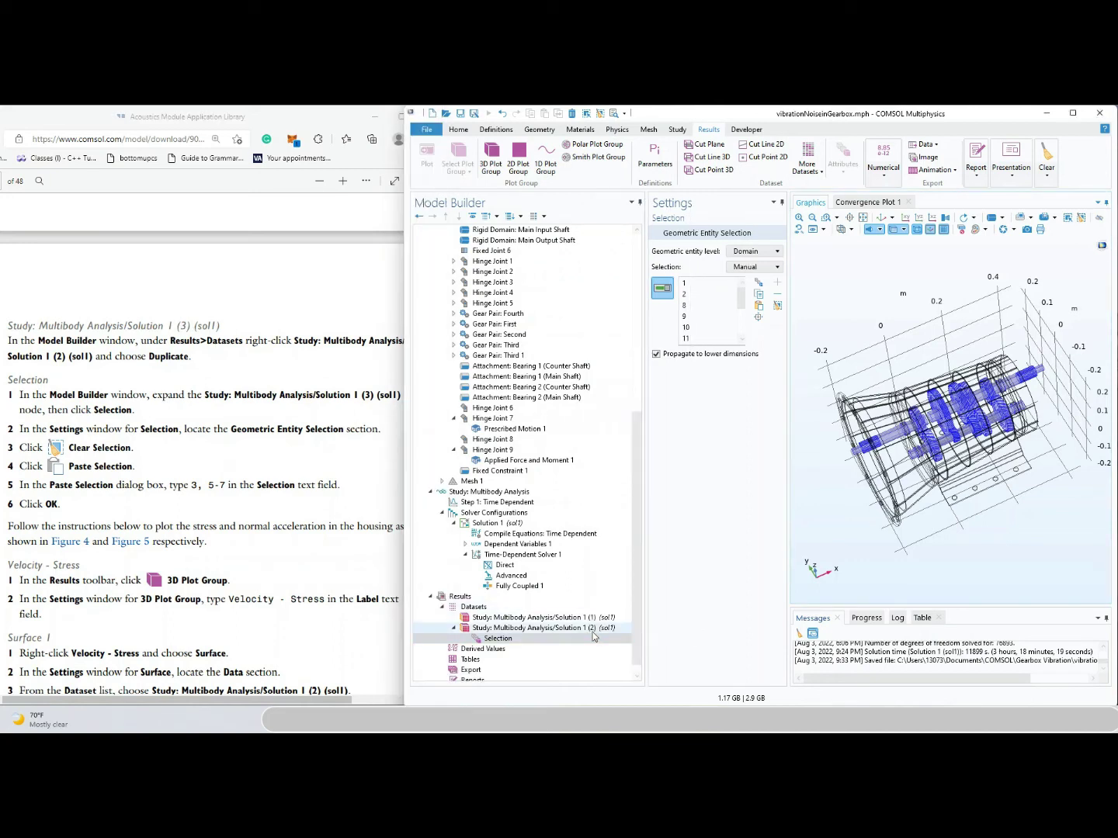
{"action": "left_click", "coordinate": [268, 380]}
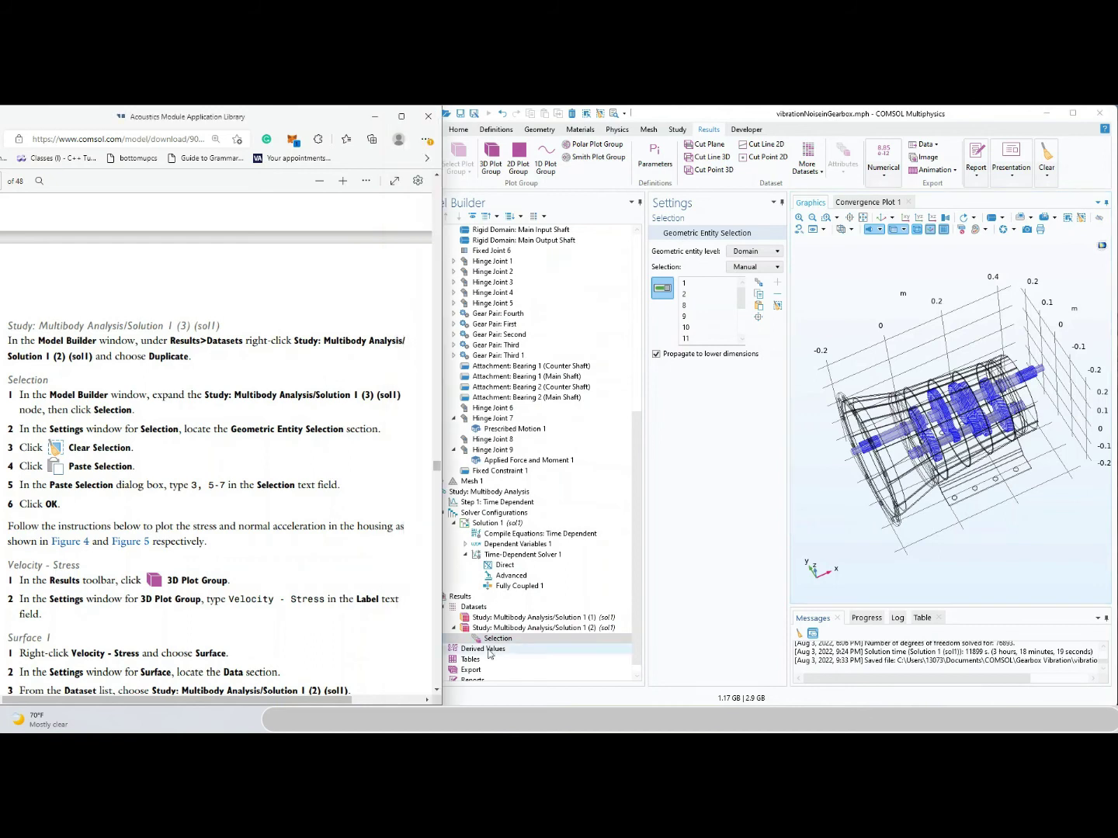
{"action": "right_click", "coordinate": [532, 628]}
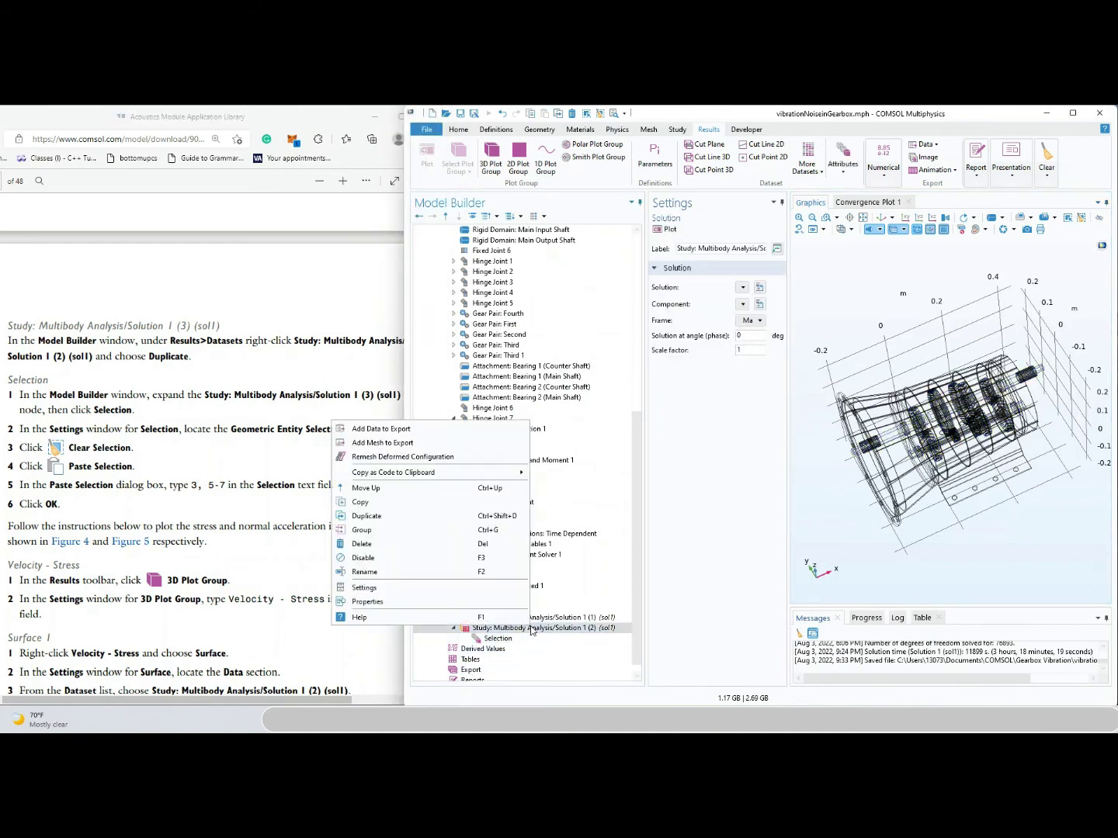
{"action": "left_click", "coordinate": [366, 515]}
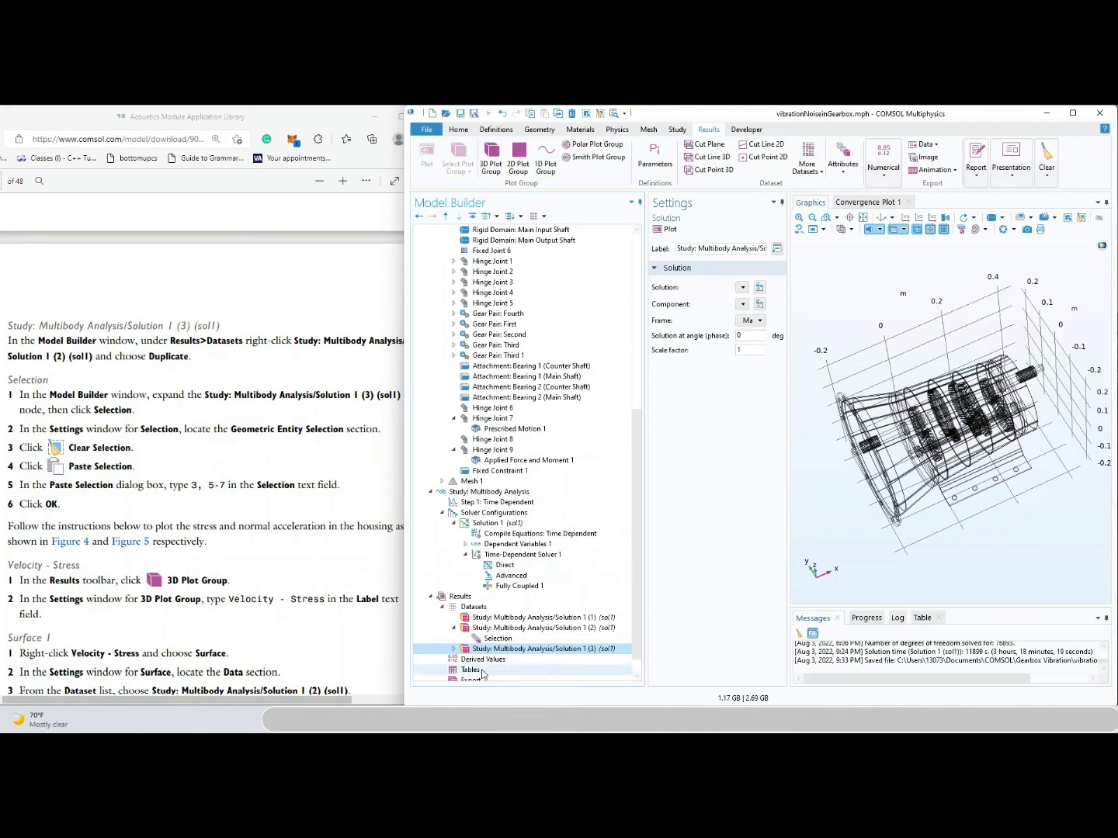
Clear the selection under Study: Multibody Analysis/Solution 1 (3) and replace it with domains 3, 5-7
{"action": "left_click", "coordinate": [454, 651]}
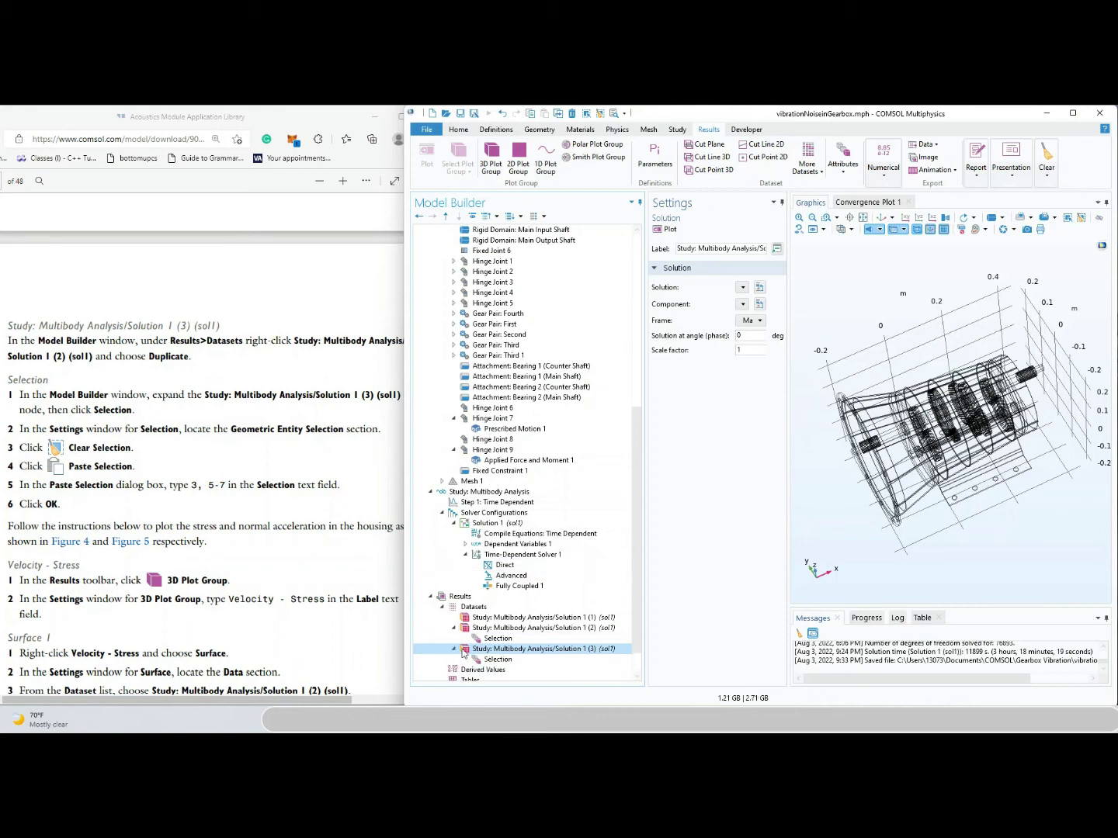
{"action": "left_click", "coordinate": [500, 659]}
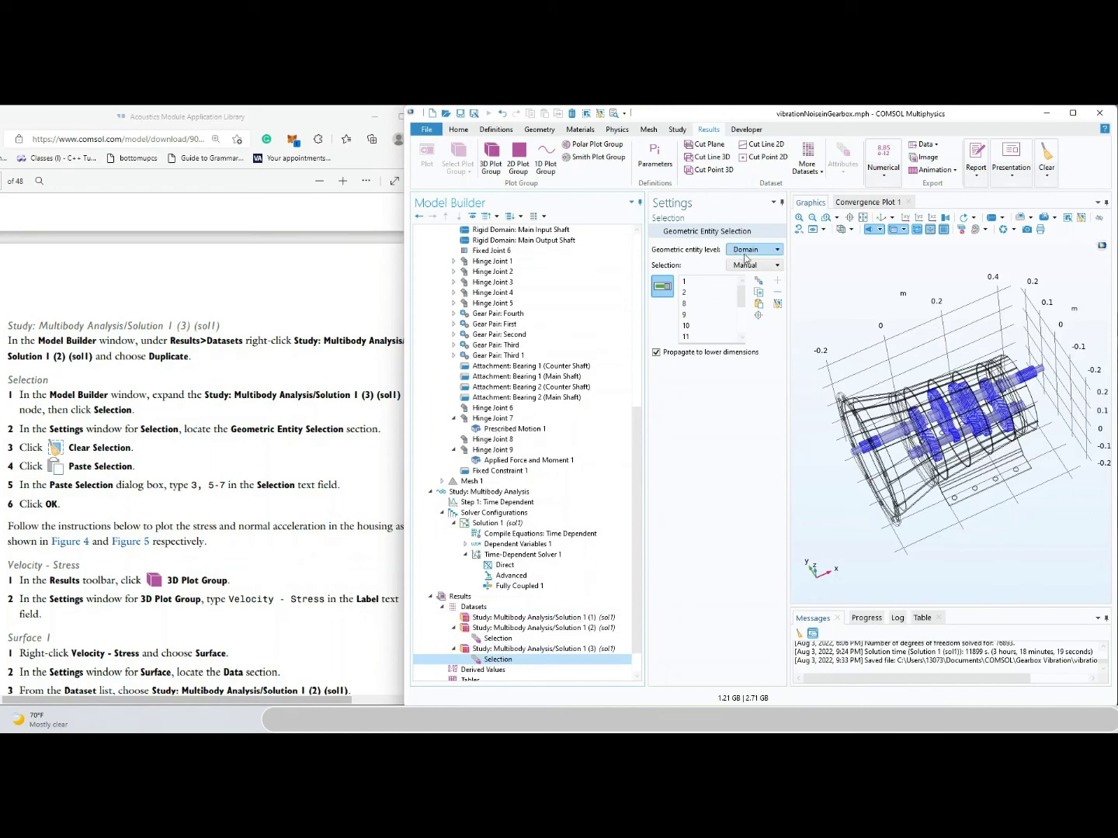
{"action": "left_click", "coordinate": [777, 304]}
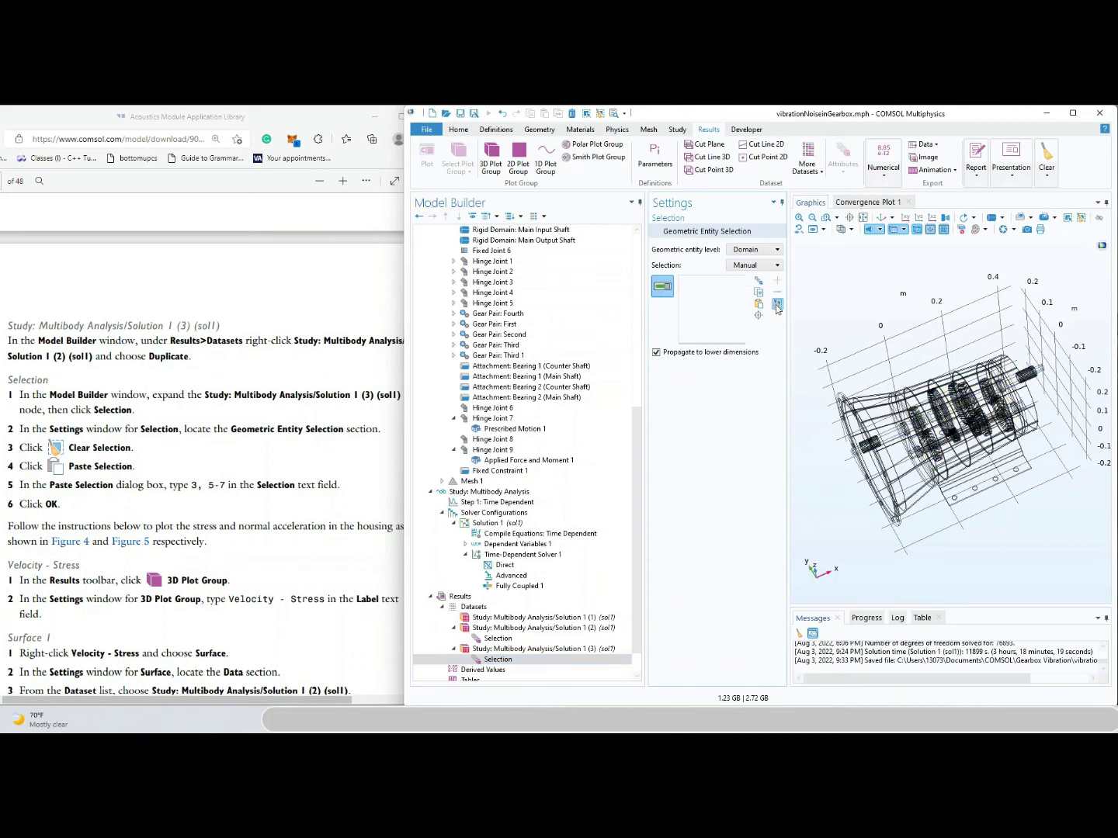
{"action": "left_click", "coordinate": [759, 304]}
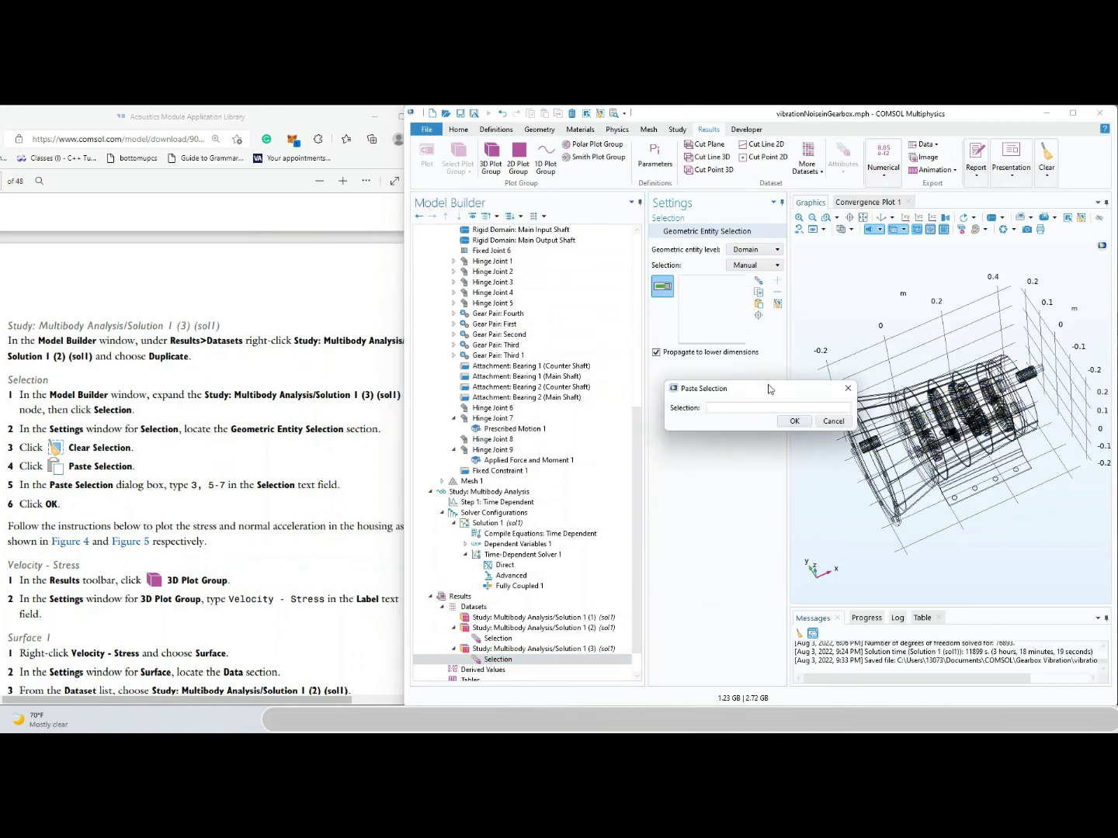
{"action": "type", "text": "3,5-7"}
{"action": "left_click", "coordinate": [809, 423]}
{"action": "left_click_drag", "start_coordinate": [970, 557], "coordinate": [1006, 520]}
{"action": "left_click_drag", "start_coordinate": [984, 528], "coordinate": [950, 570]}
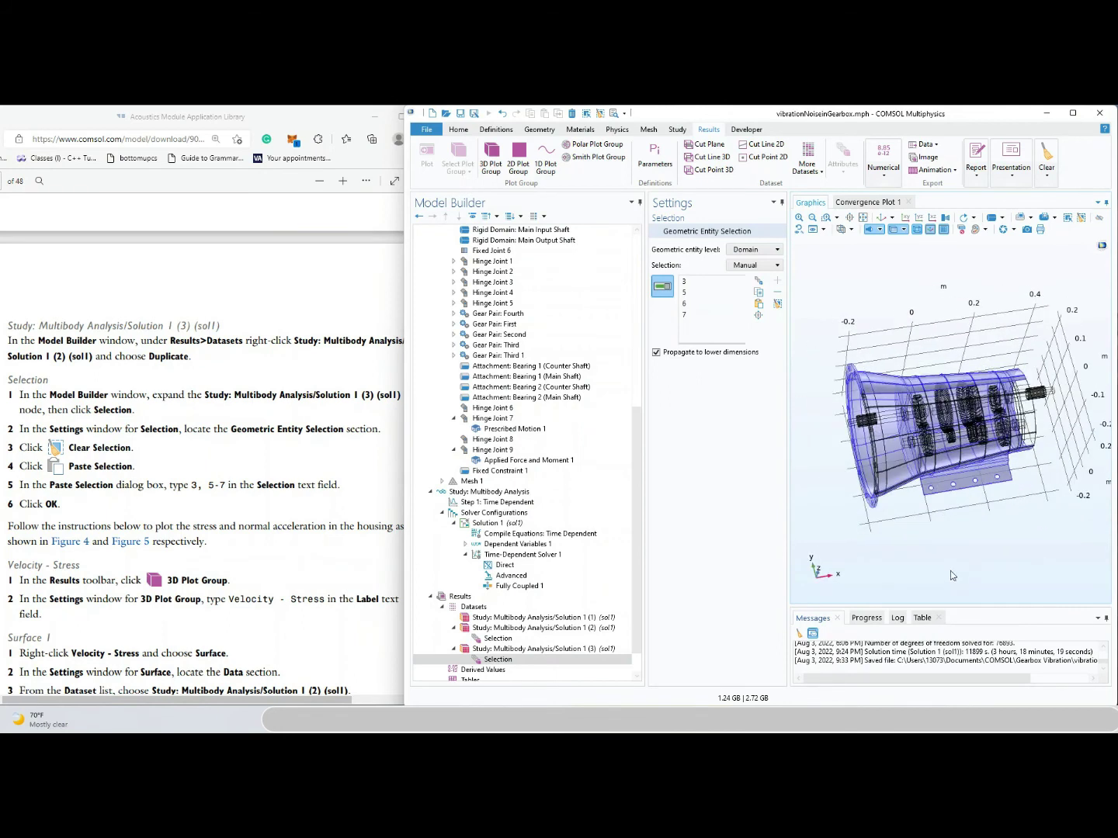
{"action": "left_click_drag", "start_coordinate": [894, 516], "coordinate": [923, 508]}
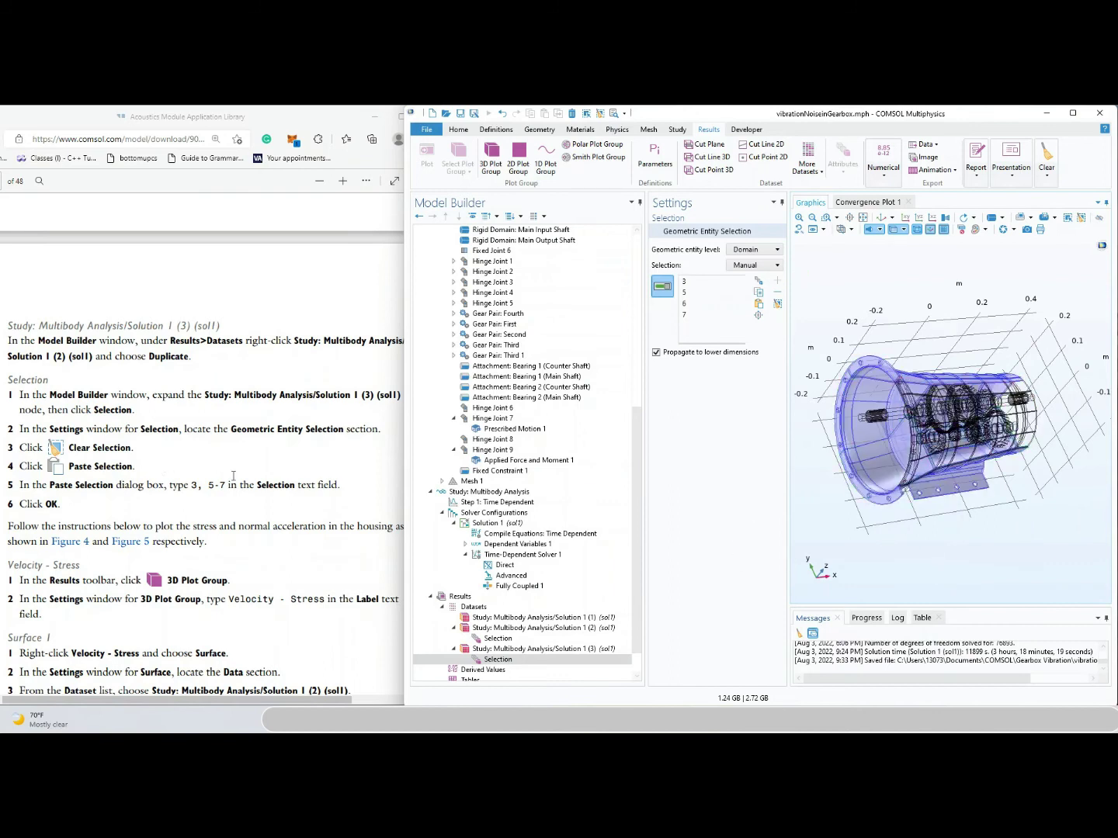
Create a 3D plot group in the results and label it "Velocity - Stress"
{"action": "scroll", "coordinate": [295, 416], "scroll_direction": "down", "scroll_amount": 4}
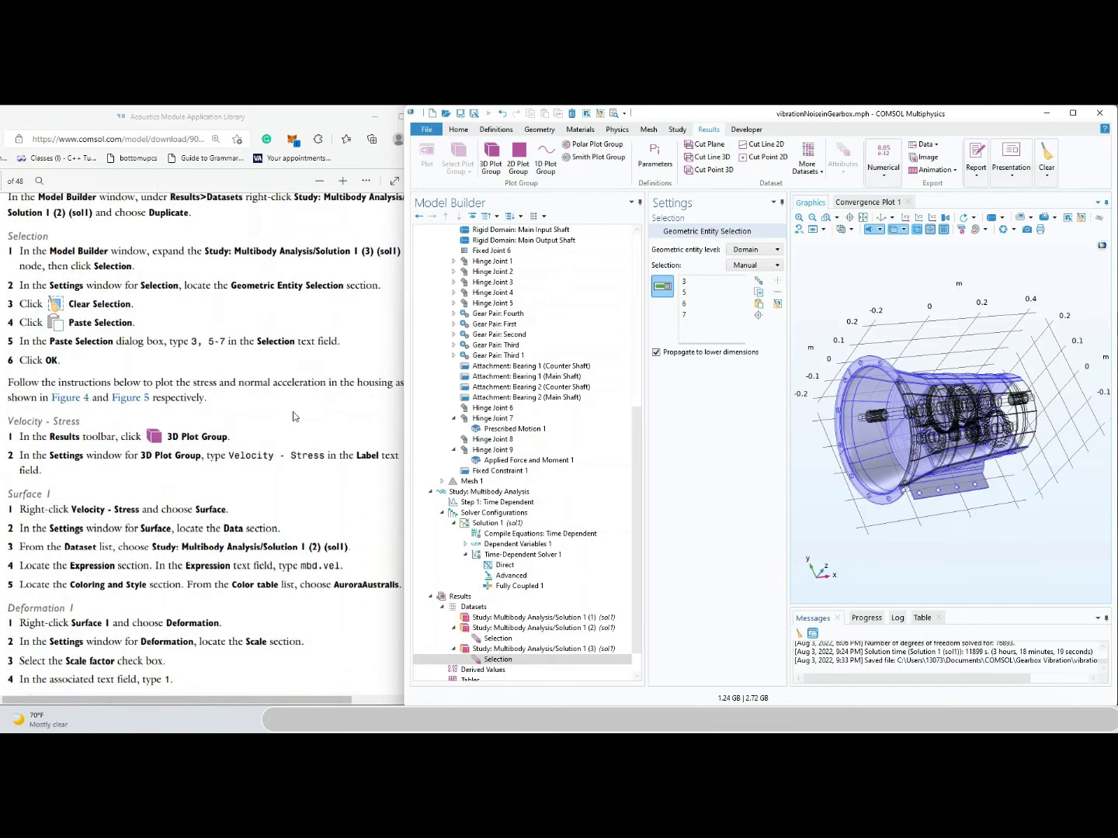
{"action": "left_click", "coordinate": [215, 395]}
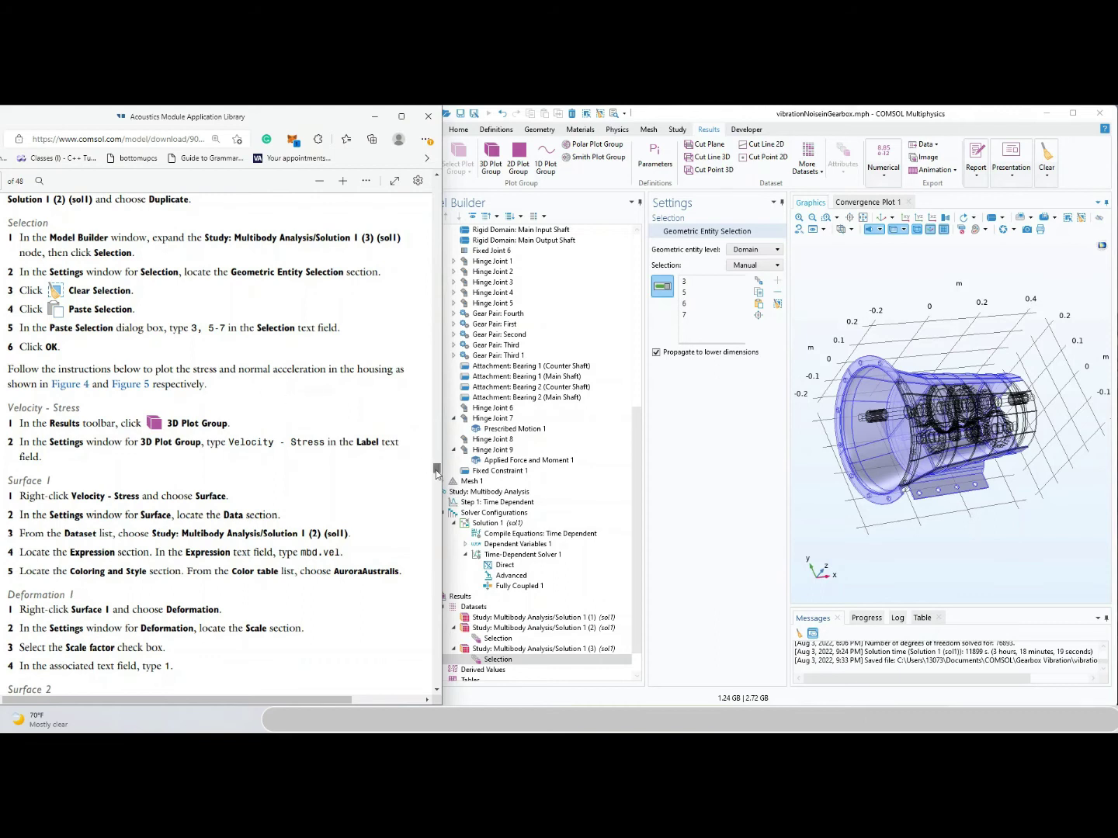
{"action": "scroll", "coordinate": [437, 474], "scroll_direction": "down", "scroll_amount": 3}
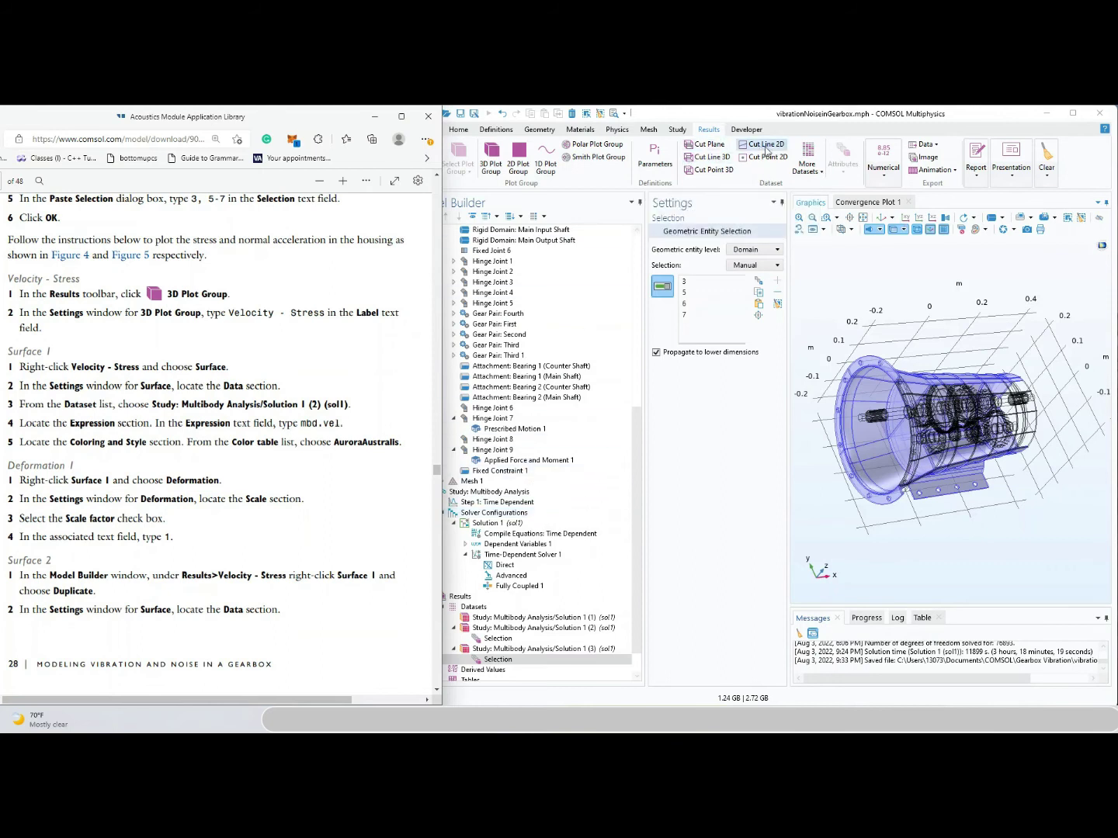
{"action": "left_click", "coordinate": [492, 157]}
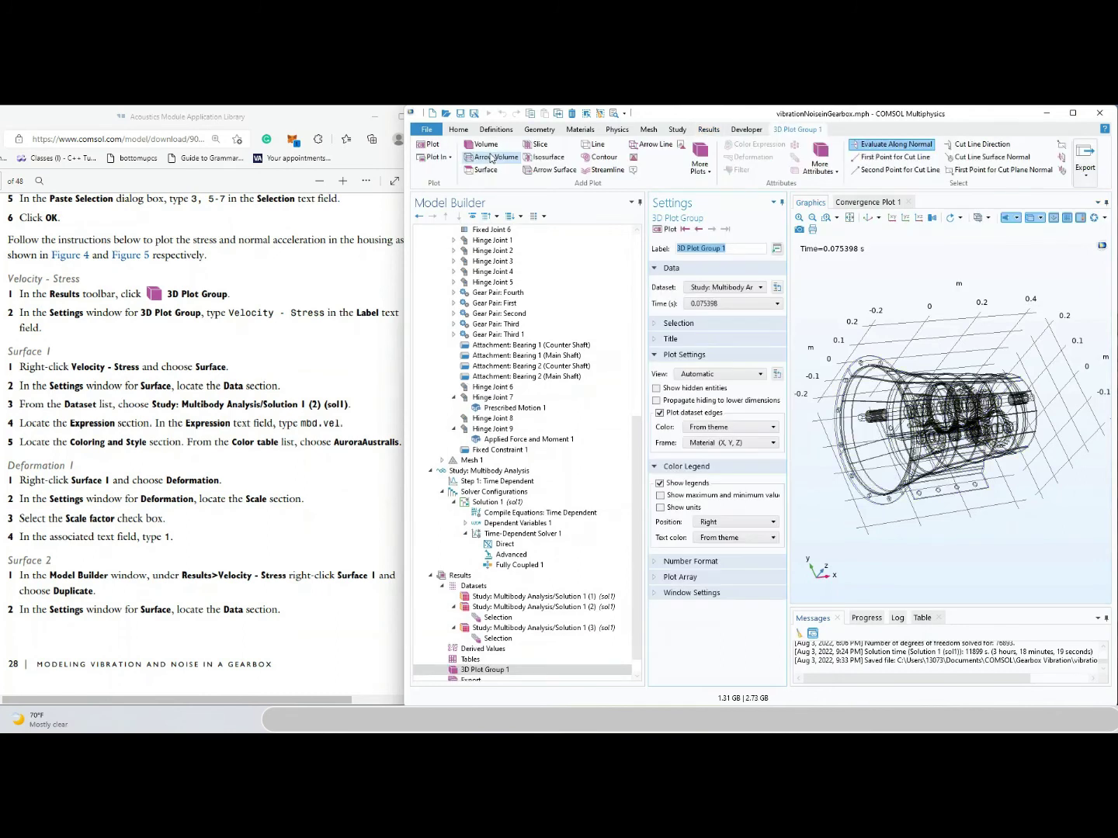
{"action": "type", "text": "Velocity - Stress"}
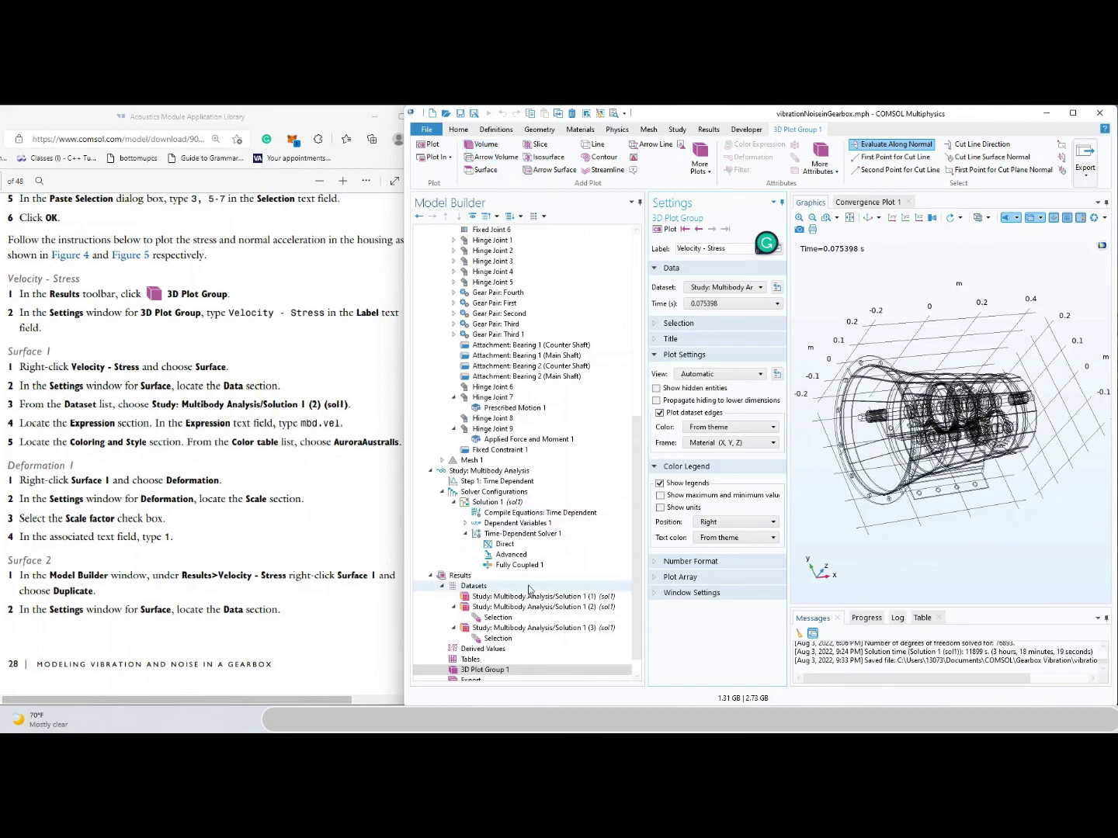
{"action": "scroll", "coordinate": [513, 630], "scroll_direction": "down", "scroll_amount": 2}
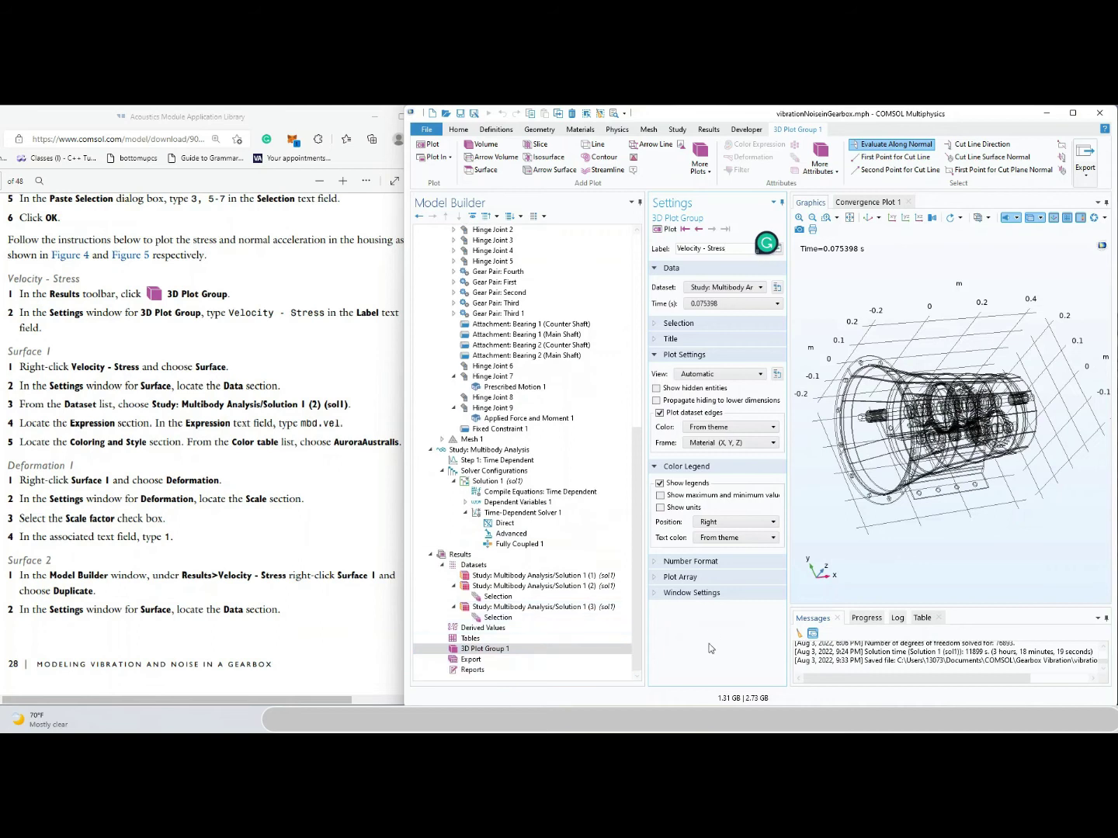
{"action": "left_click", "coordinate": [709, 646]}
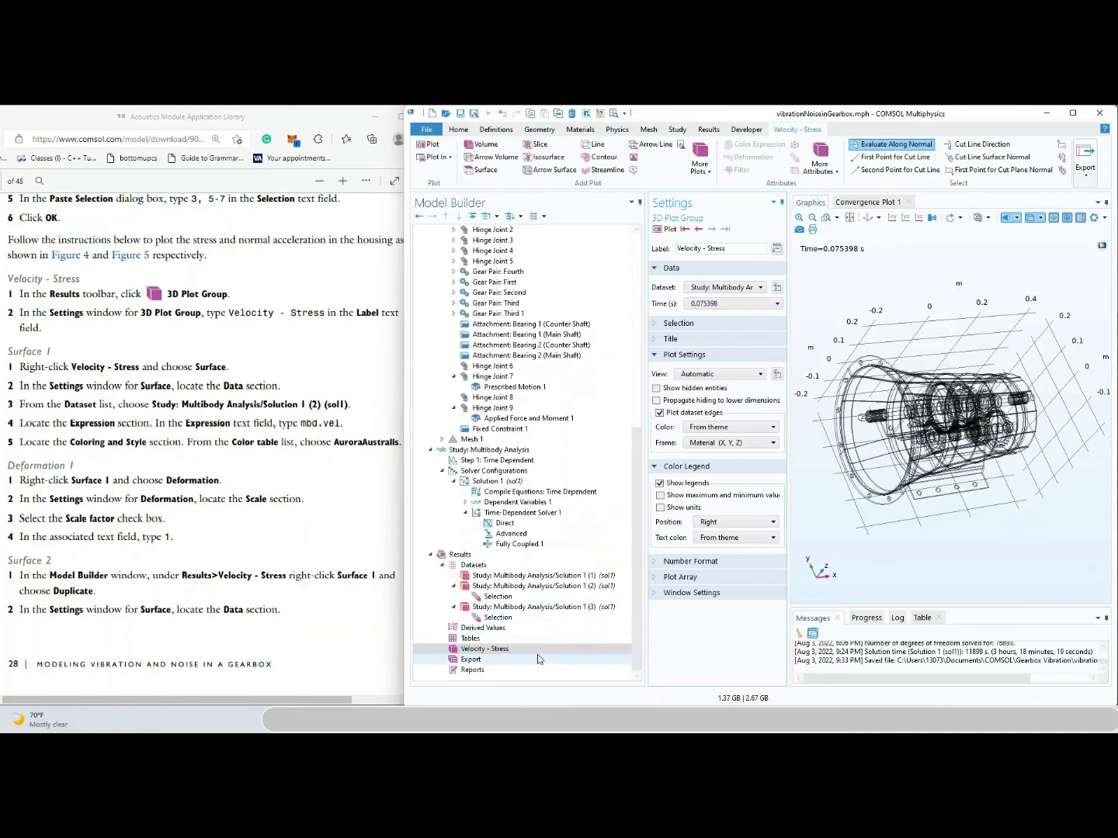
Add a Surface plot to the Velocity - Stress plot group
{"action": "left_click", "coordinate": [479, 647]}
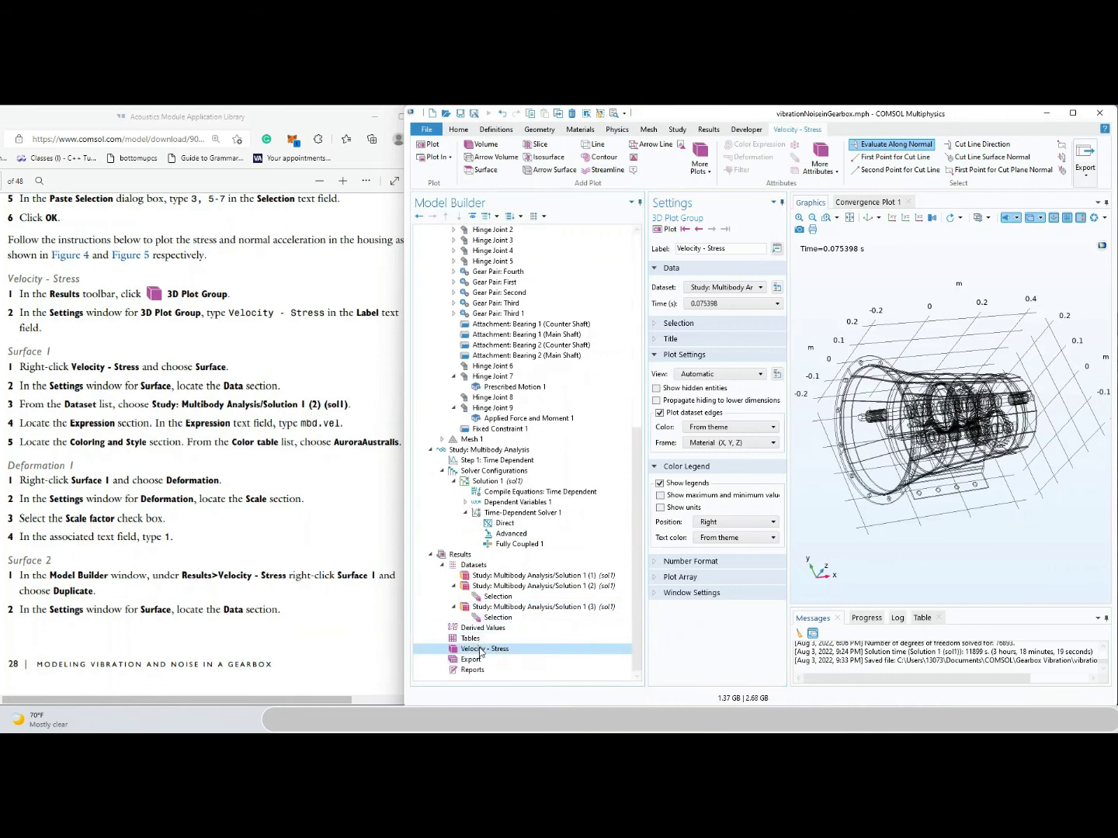
{"action": "right_click", "coordinate": [479, 650]}
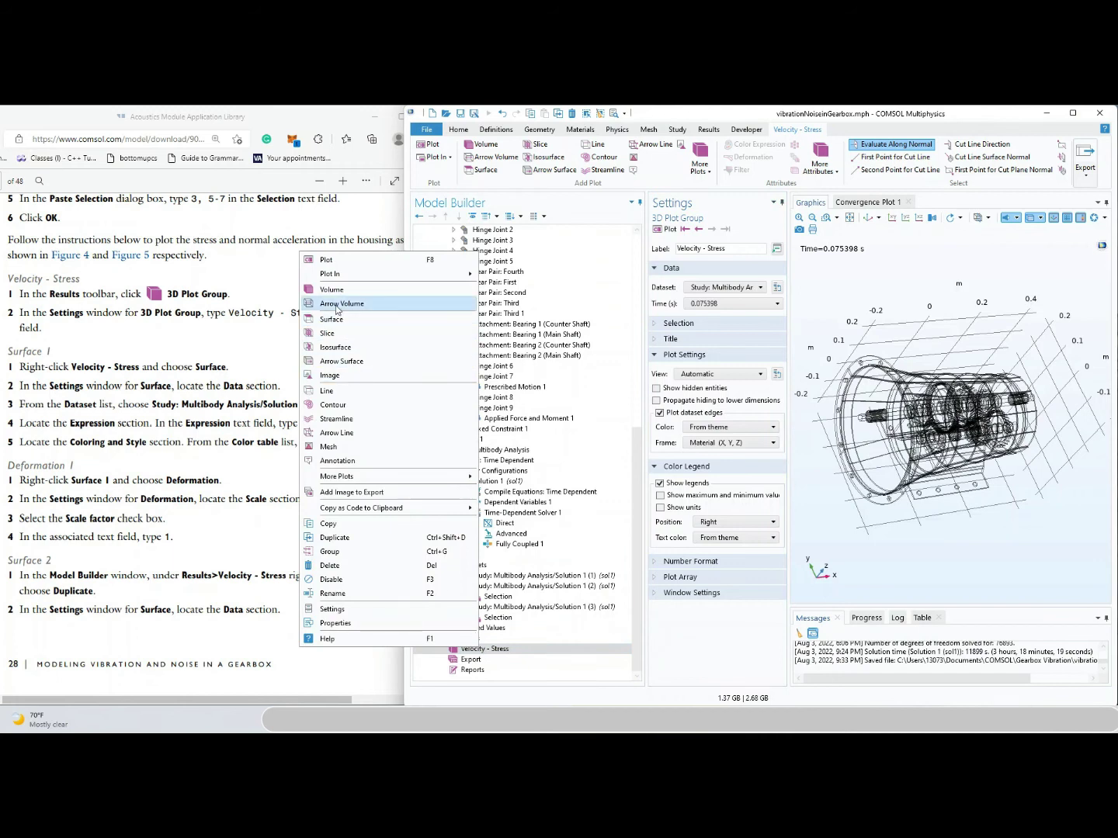
{"action": "key", "text": "Escape"}
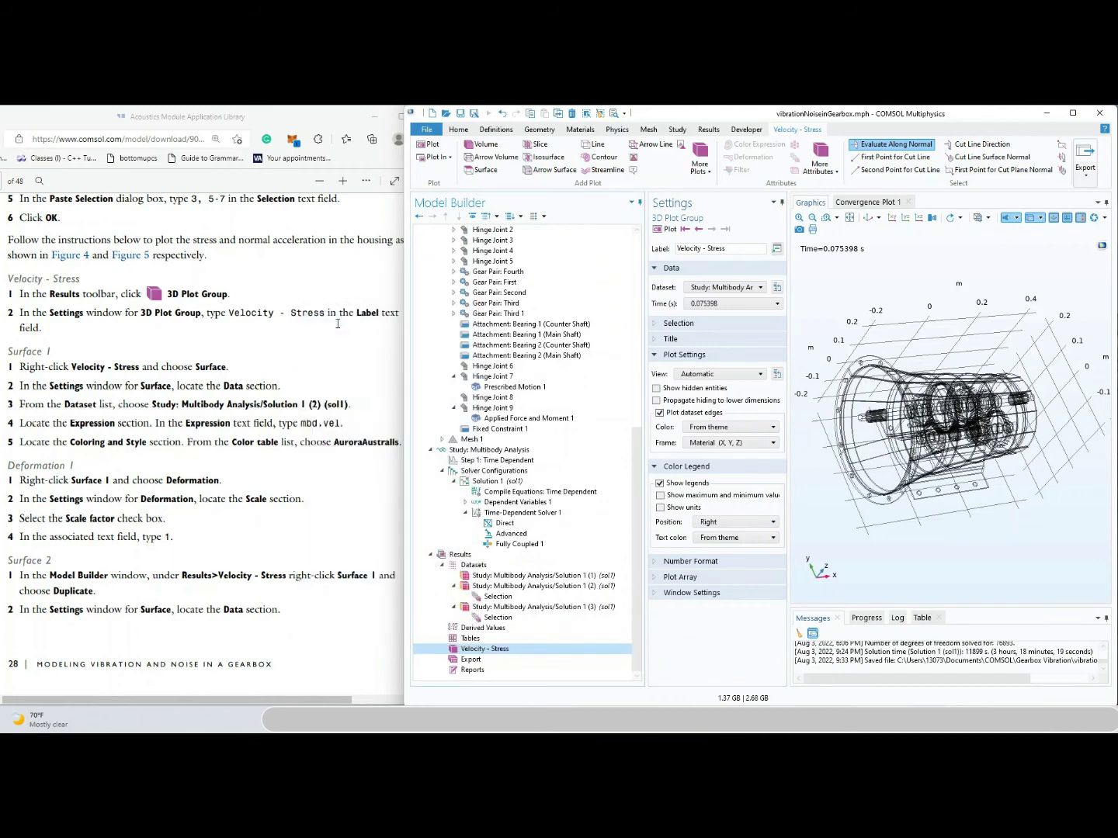
{"action": "left_click", "coordinate": [313, 360]}
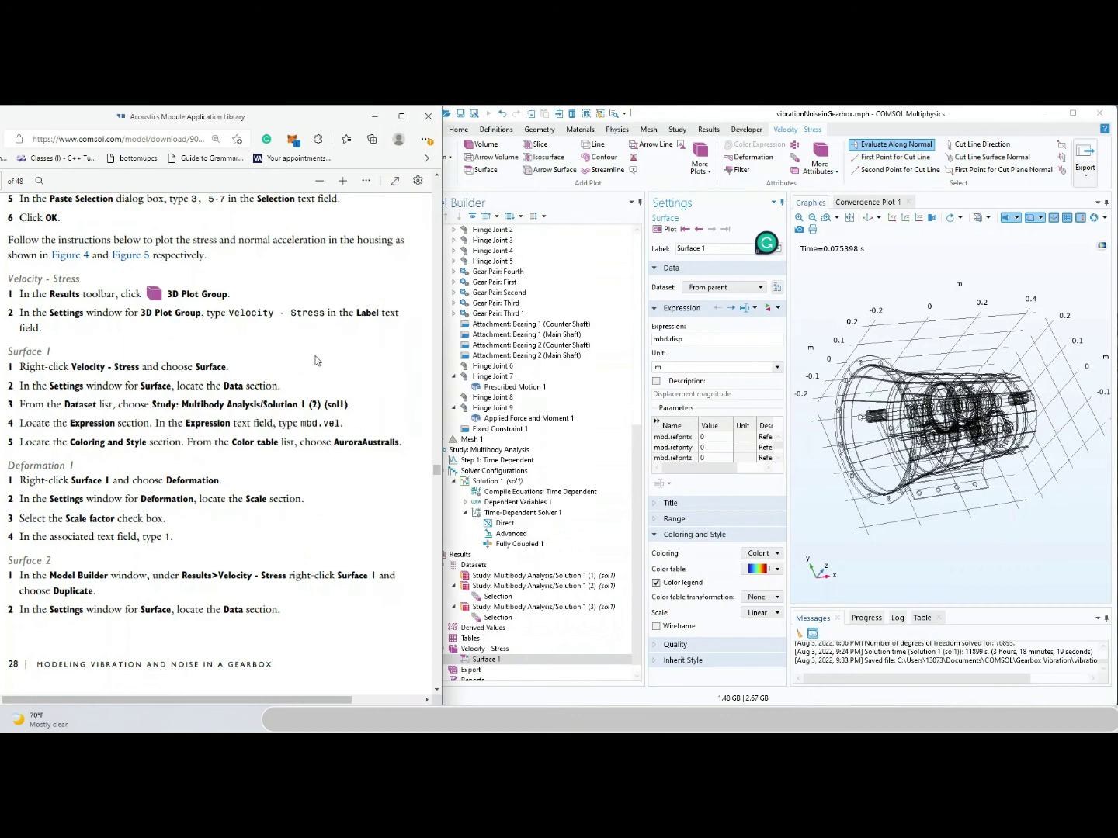
Set the dataset of Surface 1 to Study: Multibody Analysis/Solution 1 (2)
{"action": "scroll", "coordinate": [436, 693], "scroll_direction": "down", "scroll_amount": 3}
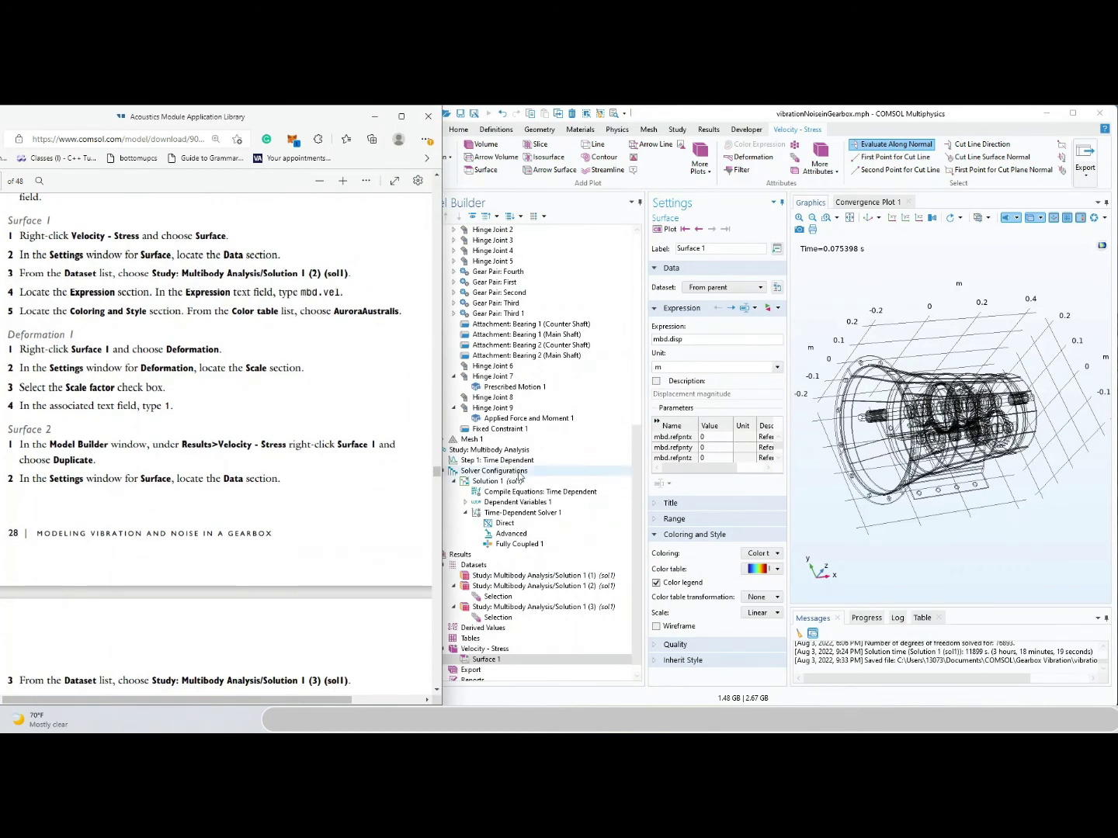
{"action": "left_click", "coordinate": [721, 291]}
{"action": "left_click", "coordinate": [721, 291]}
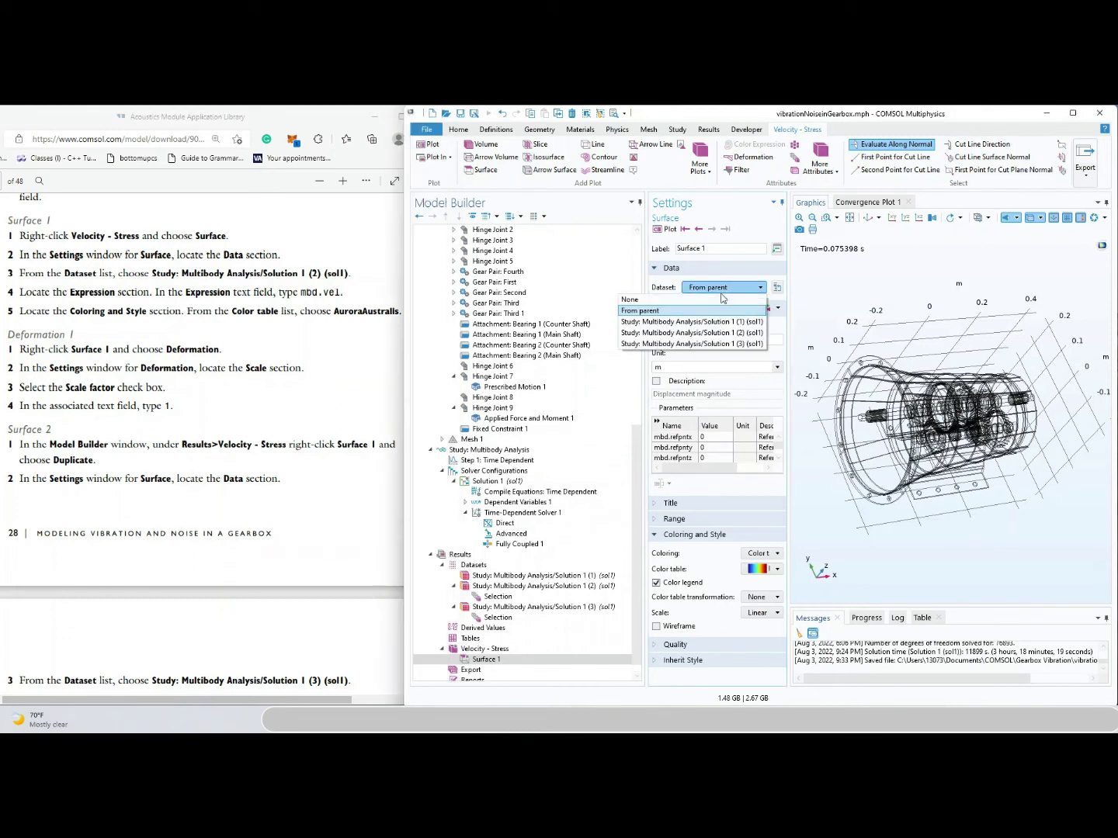
{"action": "left_click", "coordinate": [741, 334]}
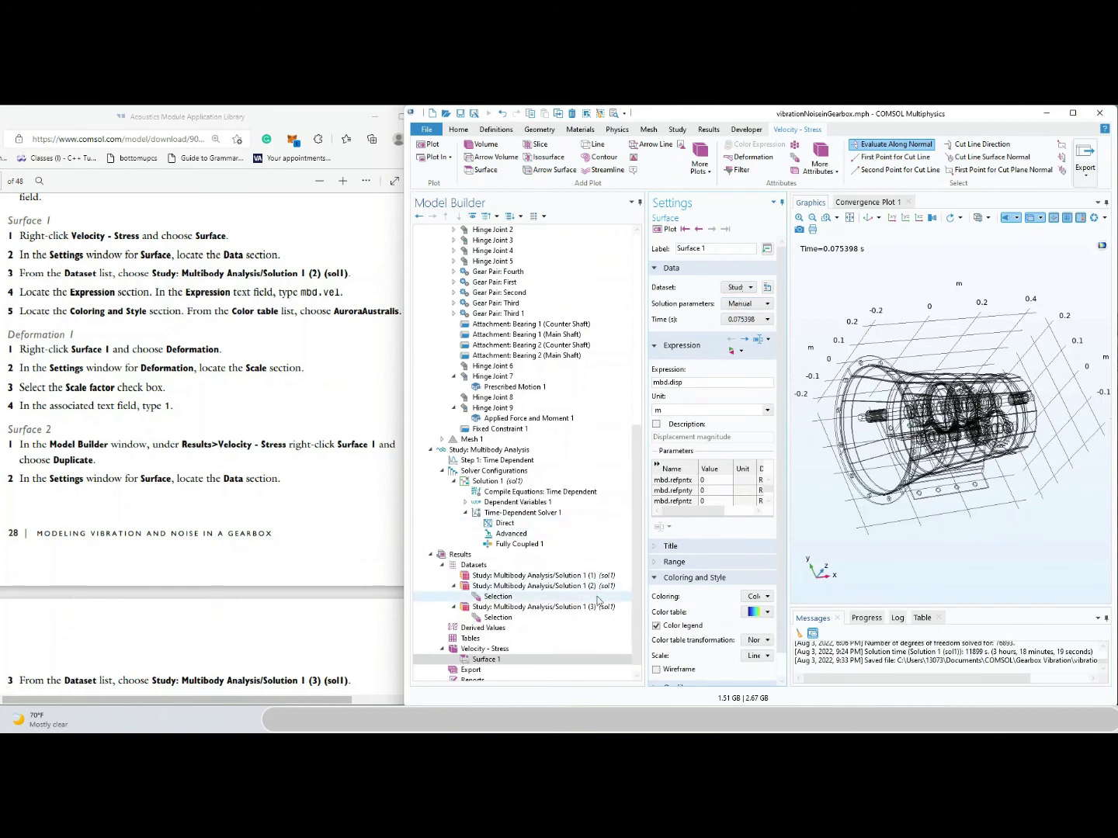
Set the expression of Surface 1 to mbd.vel and its color table to AuroraAustralis
{"action": "left_click", "coordinate": [704, 381]}
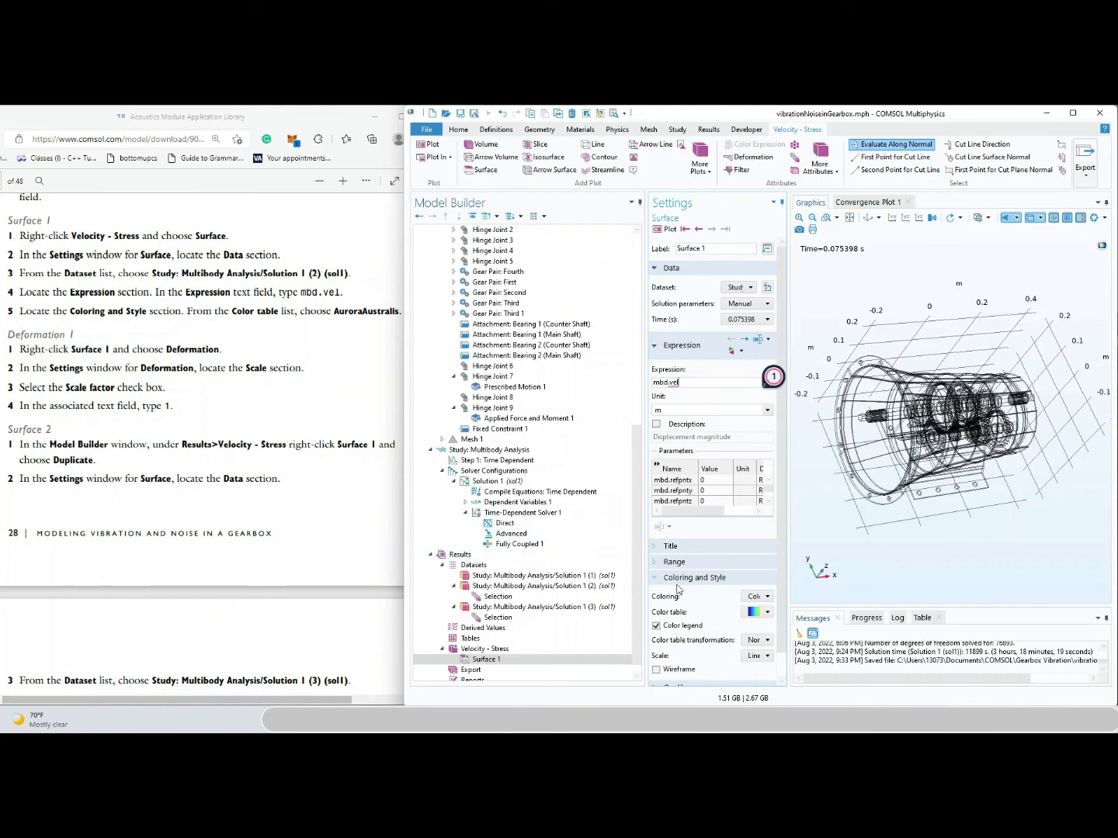
{"action": "left_click", "coordinate": [751, 613]}
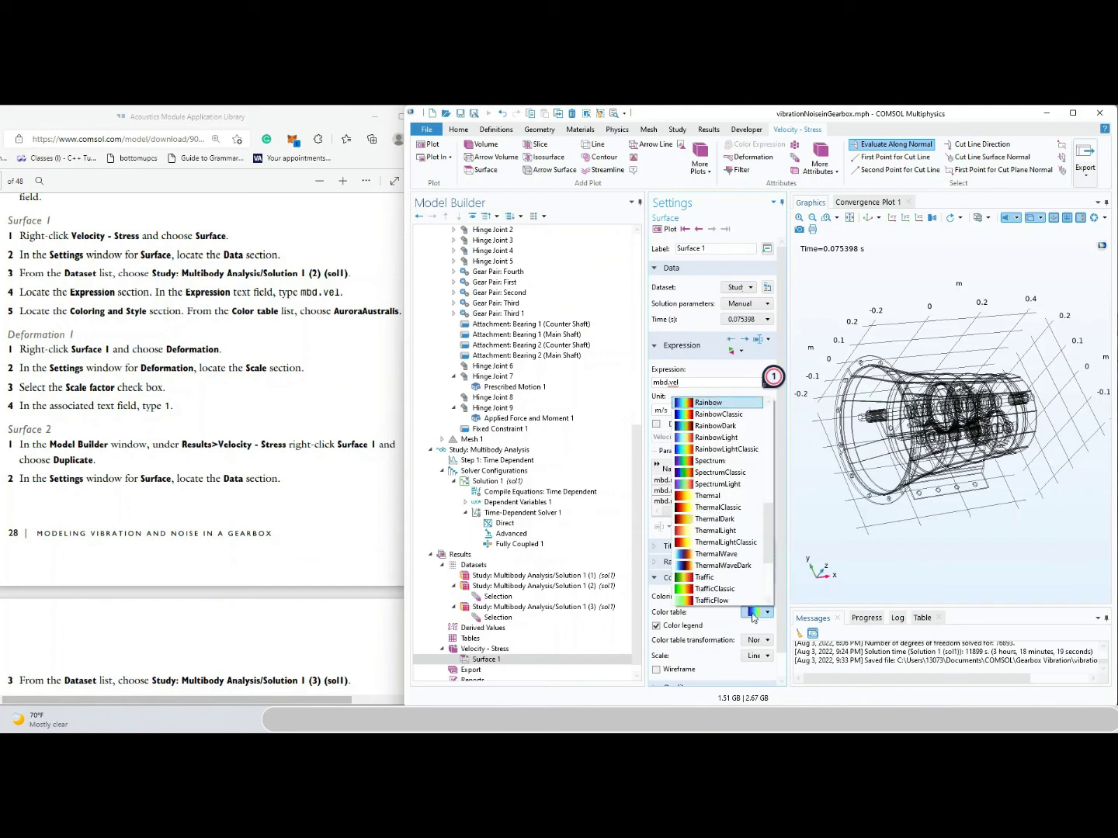
{"action": "left_click_drag", "start_coordinate": [768, 555], "coordinate": [768, 413]}
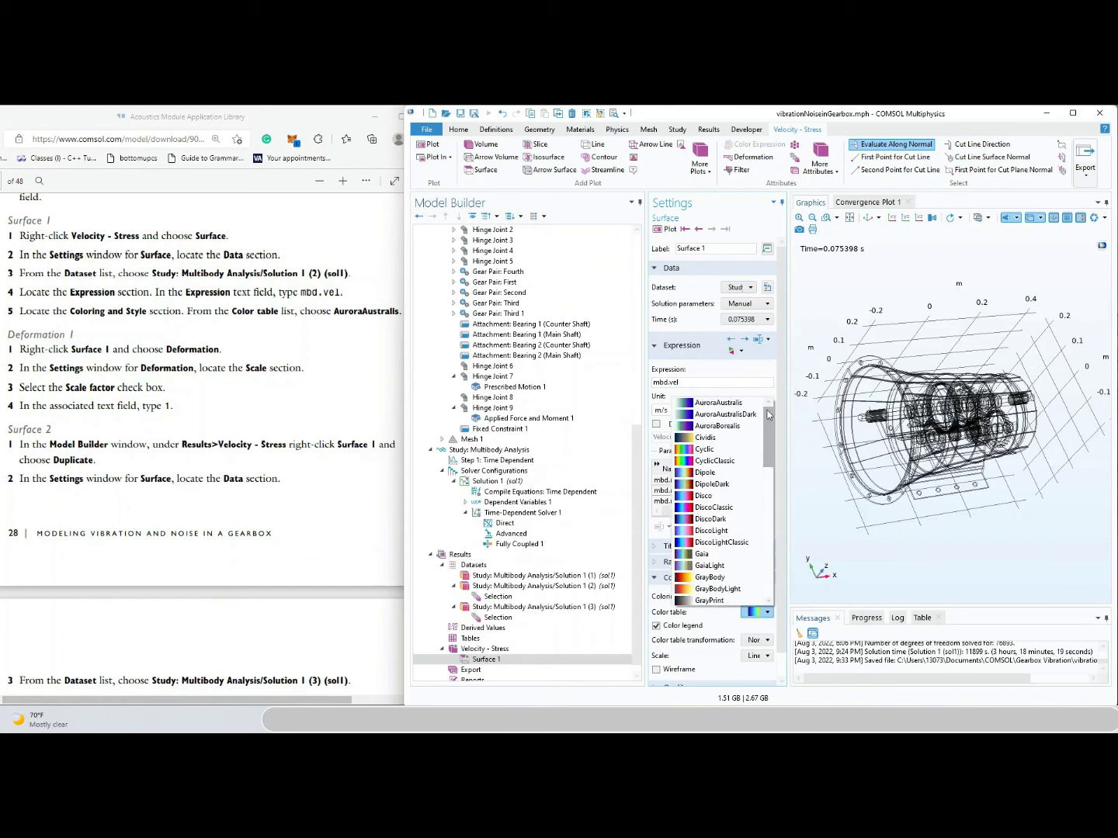
{"action": "left_click", "coordinate": [726, 404]}
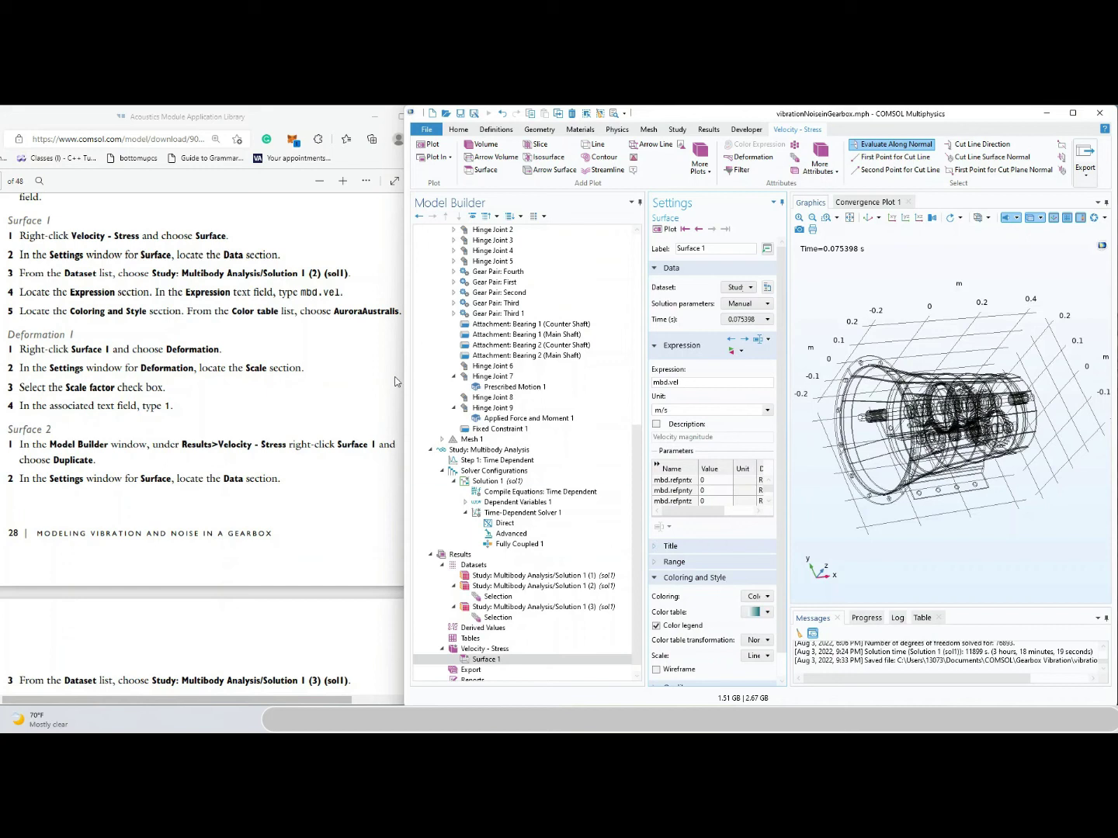
Add a Deformation to Surface 1 and set its scale factor to 1
{"action": "left_click", "coordinate": [284, 402]}
{"action": "scroll", "coordinate": [284, 401], "scroll_direction": "down", "scroll_amount": 3}
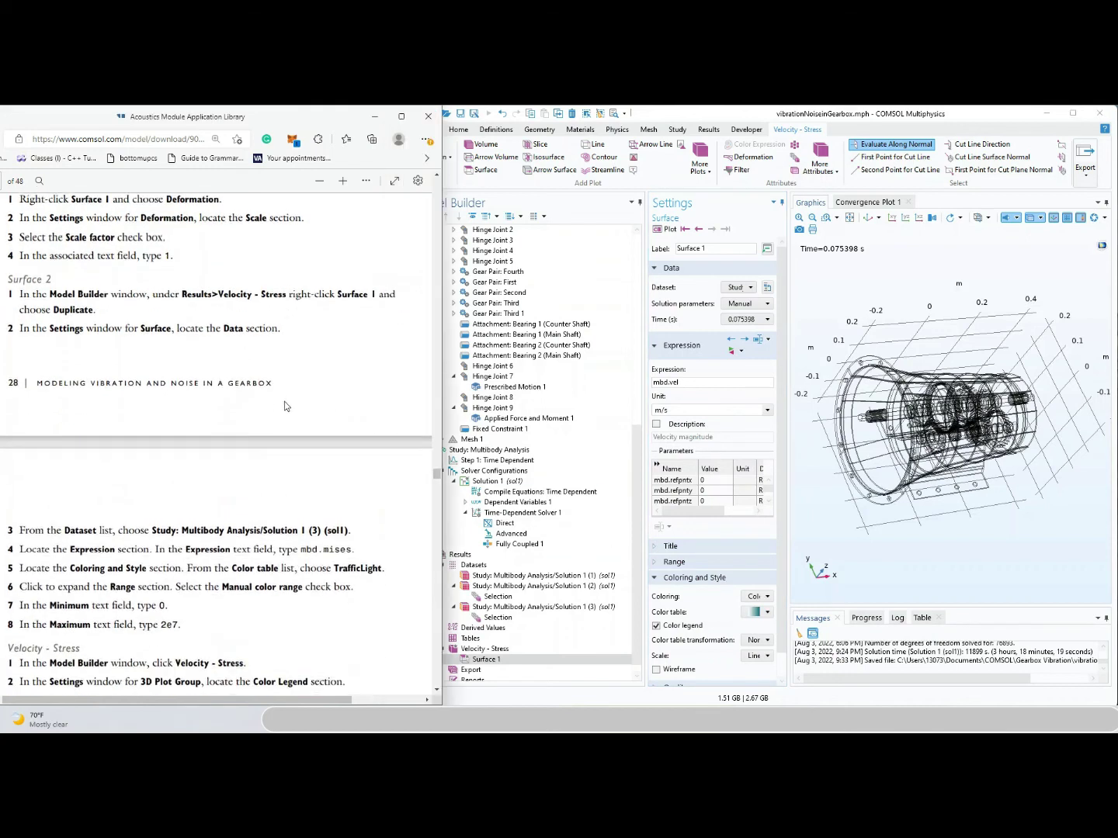
{"action": "scroll", "coordinate": [311, 381], "scroll_direction": "up", "scroll_amount": 3}
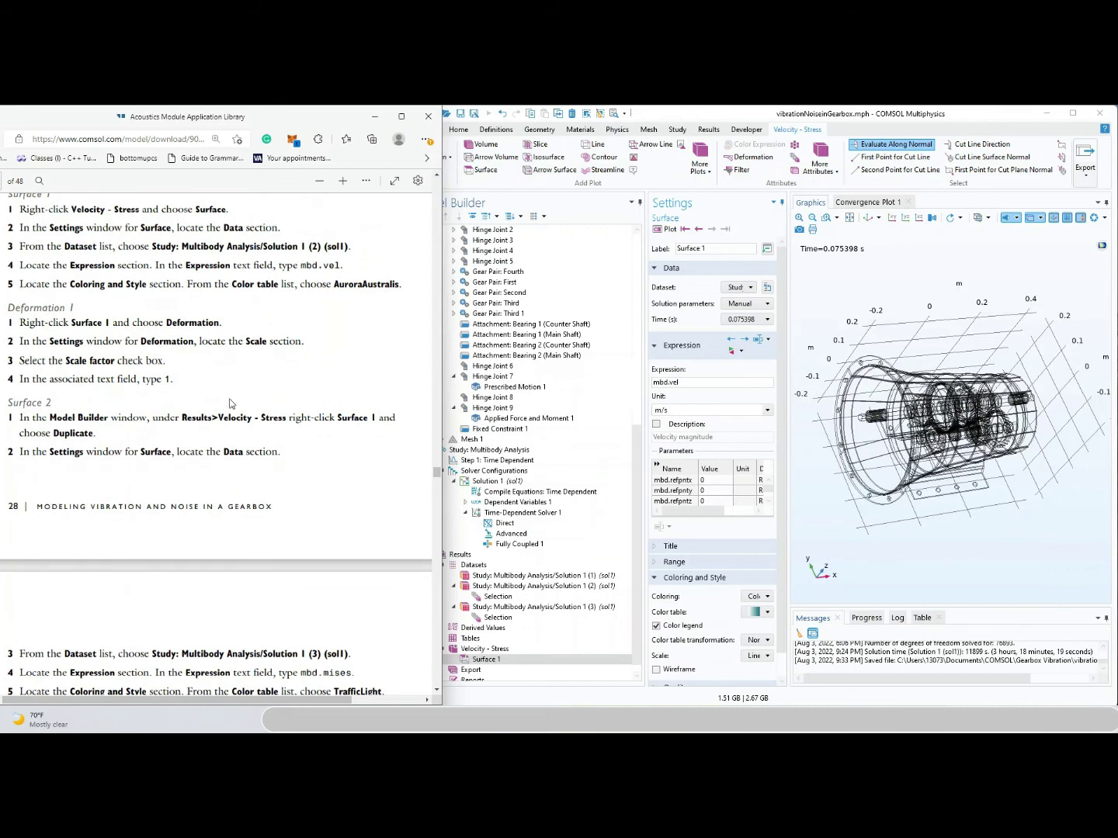
{"action": "right_click", "coordinate": [497, 661]}
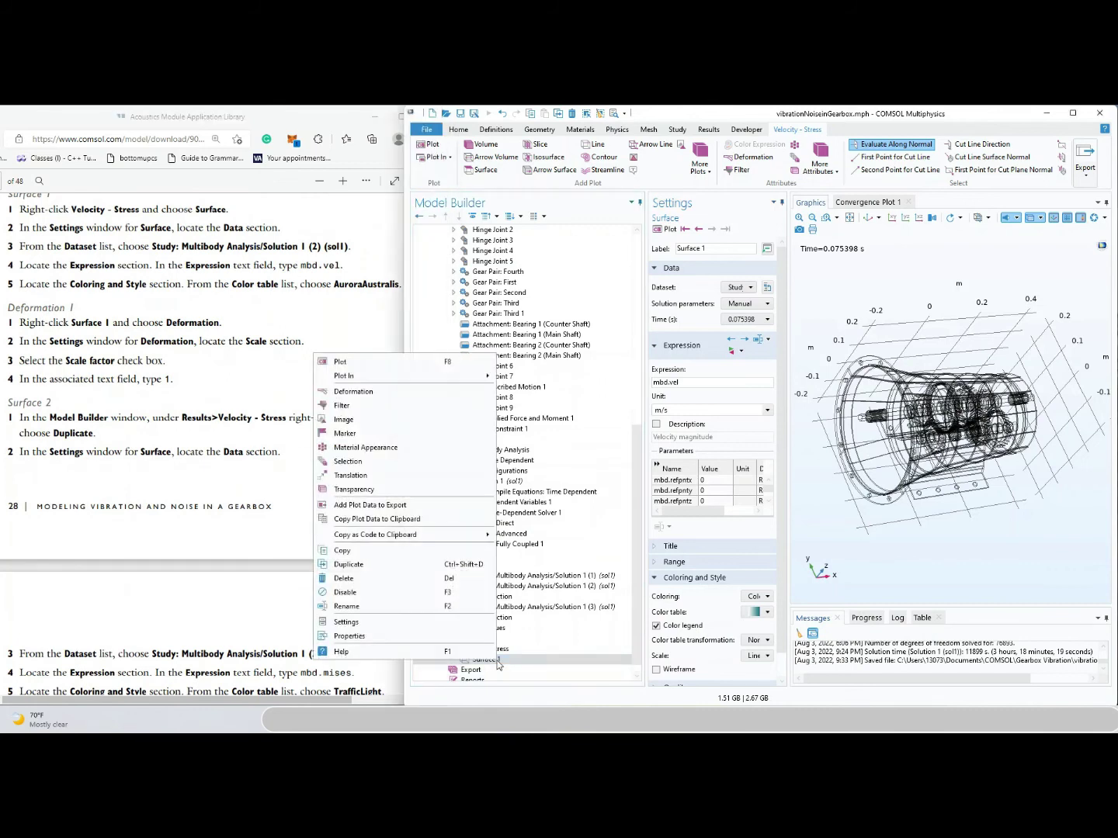
{"action": "left_click", "coordinate": [362, 391]}
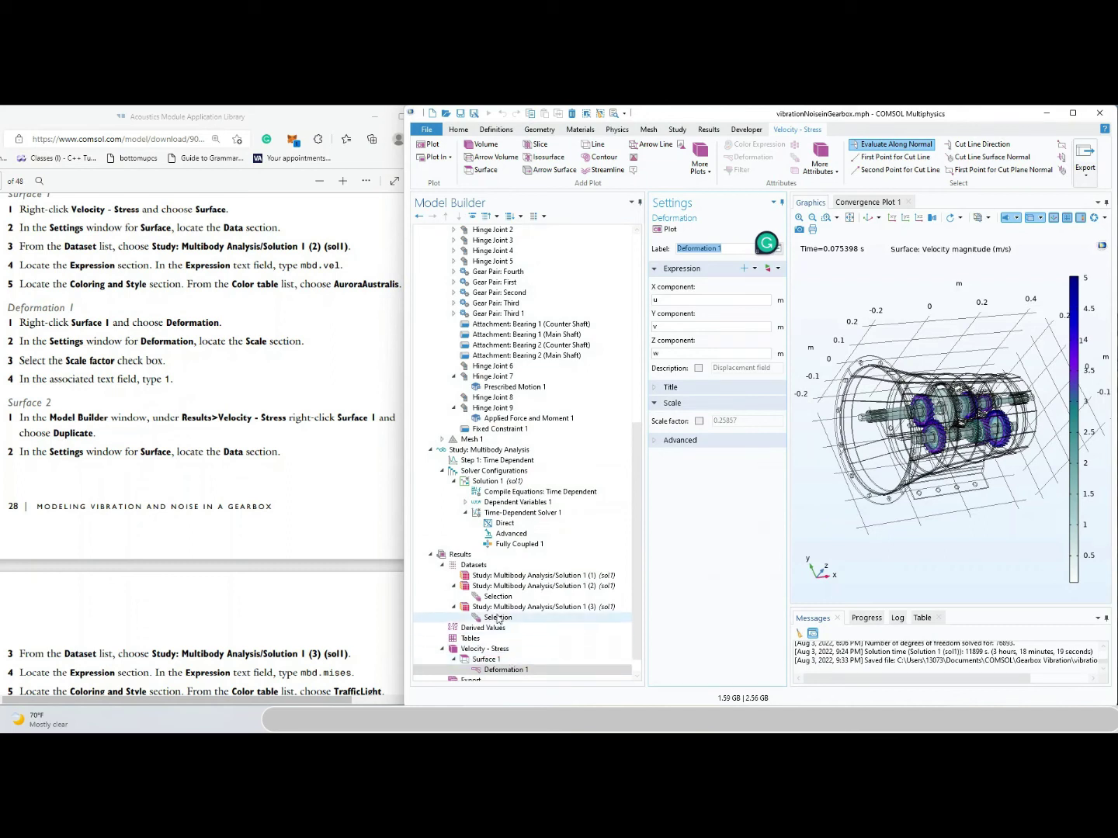
{"action": "left_click", "coordinate": [700, 423]}
{"action": "left_click_drag", "start_coordinate": [776, 422], "coordinate": [692, 422]}
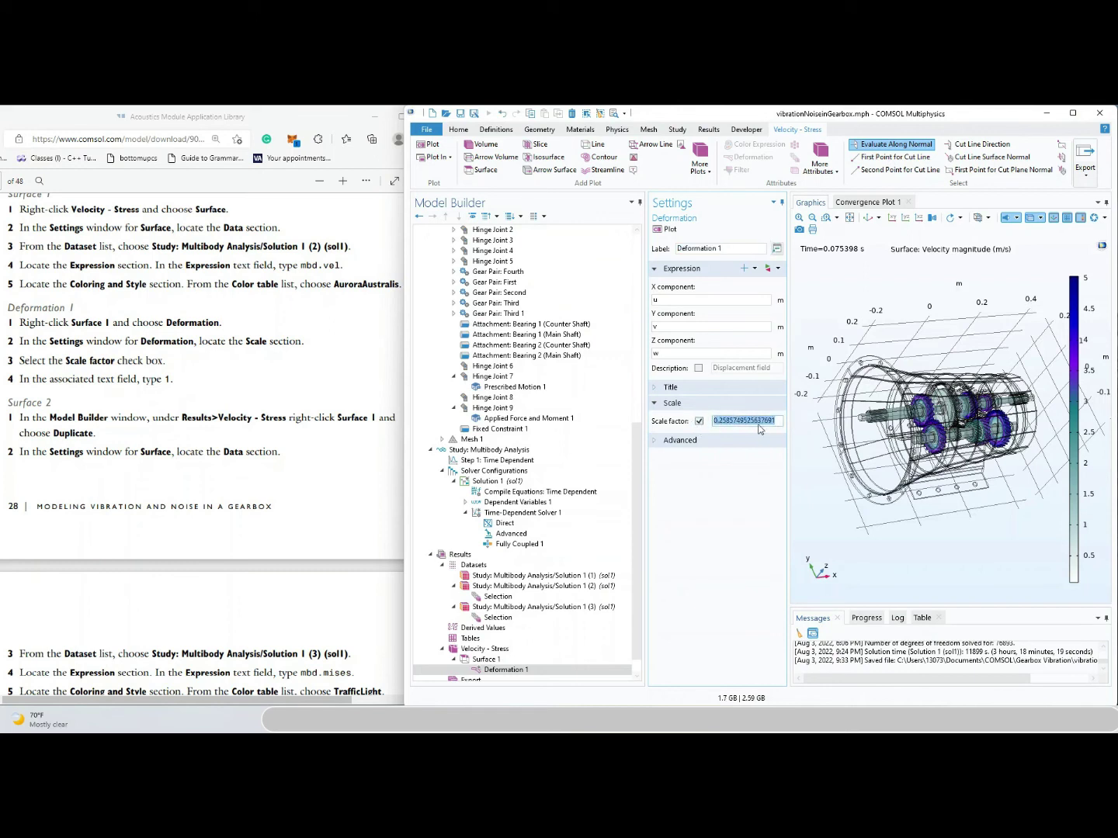
{"action": "type", "text": "1"}
{"action": "left_click", "coordinate": [767, 457]}
Add a second Surface plot to the Velocity - Stress plot group
{"action": "scroll", "coordinate": [163, 423], "scroll_direction": "down", "scroll_amount": 2}
{"action": "left_click", "coordinate": [249, 417]}
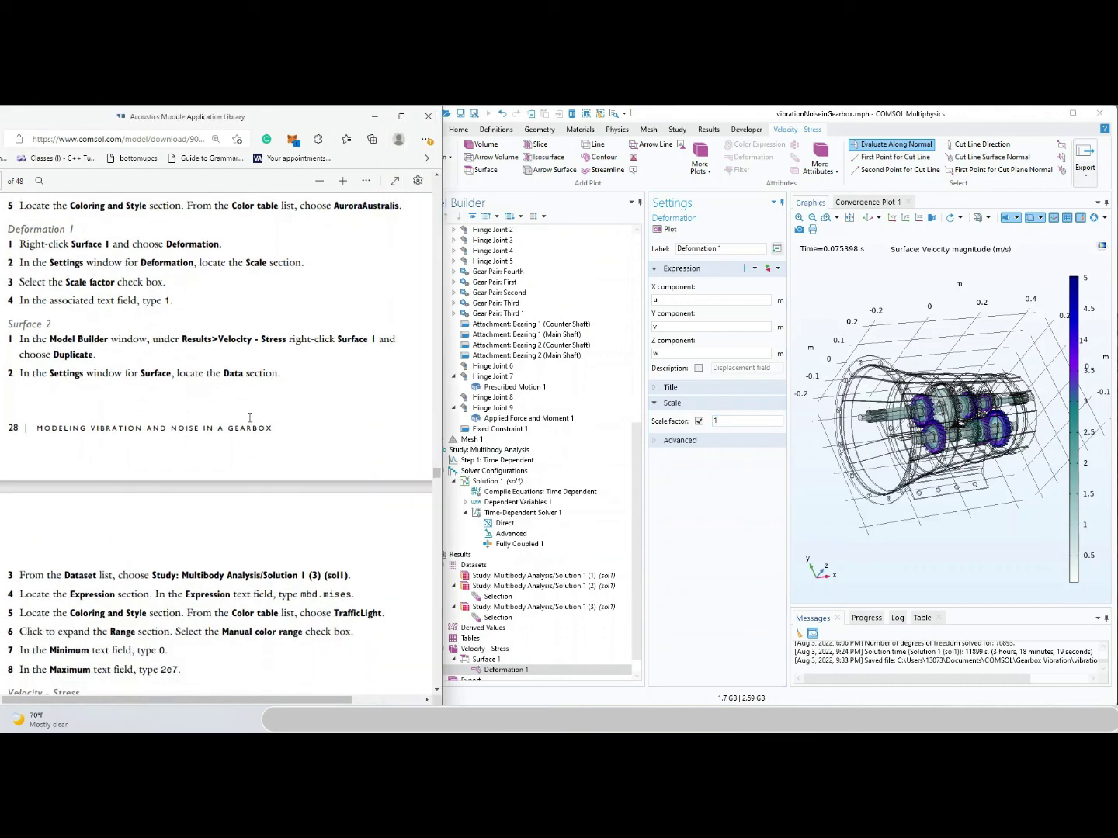
{"action": "scroll", "coordinate": [244, 435], "scroll_direction": "down", "scroll_amount": 2}
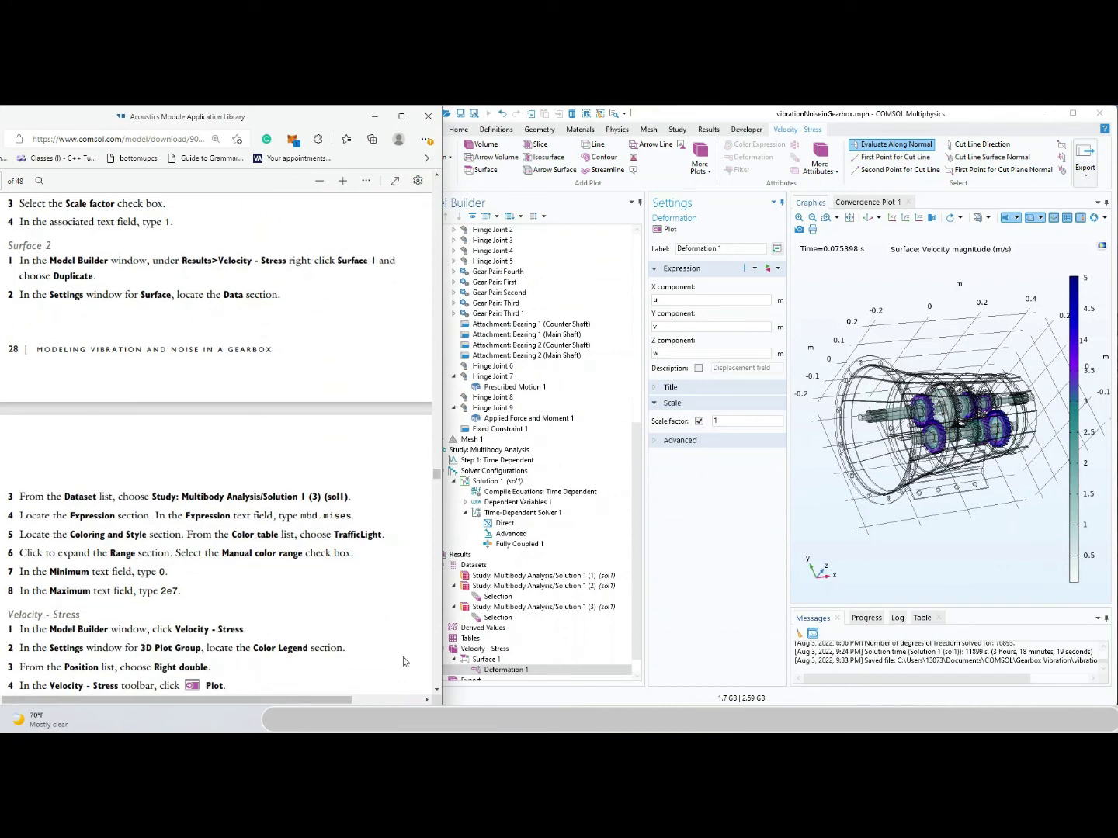
{"action": "left_click", "coordinate": [499, 660]}
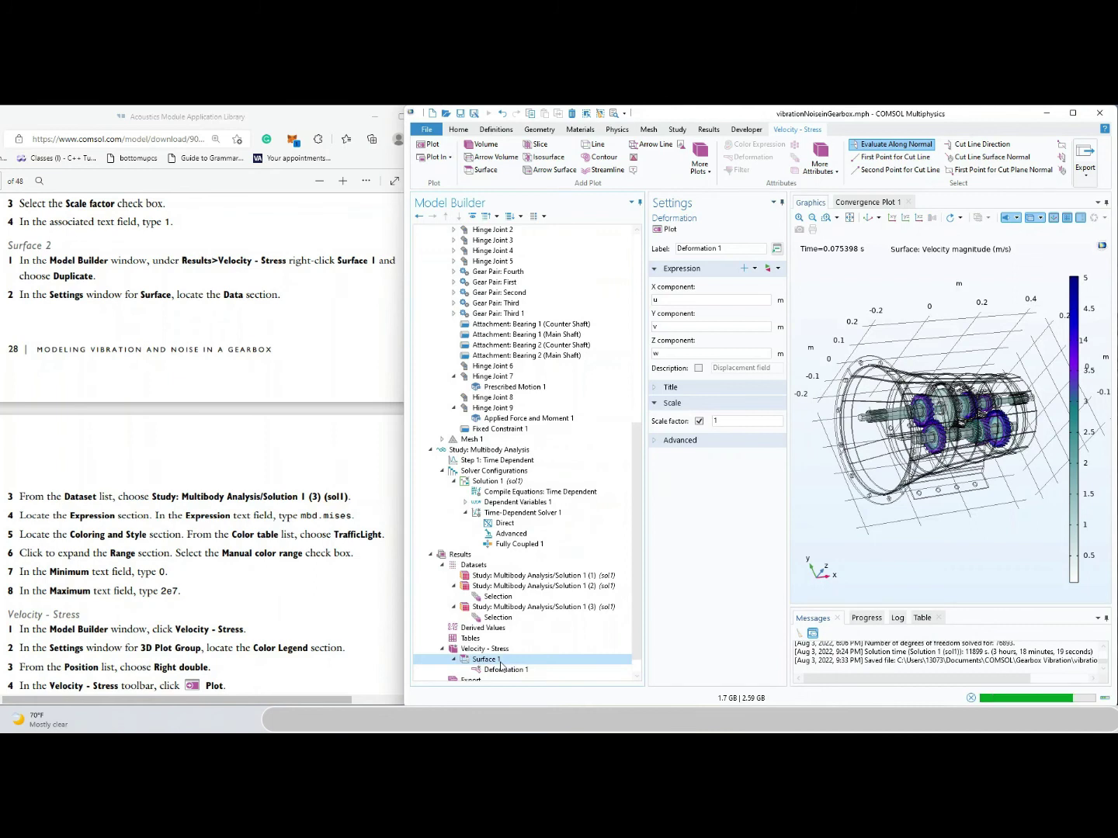
{"action": "right_click", "coordinate": [500, 661]}
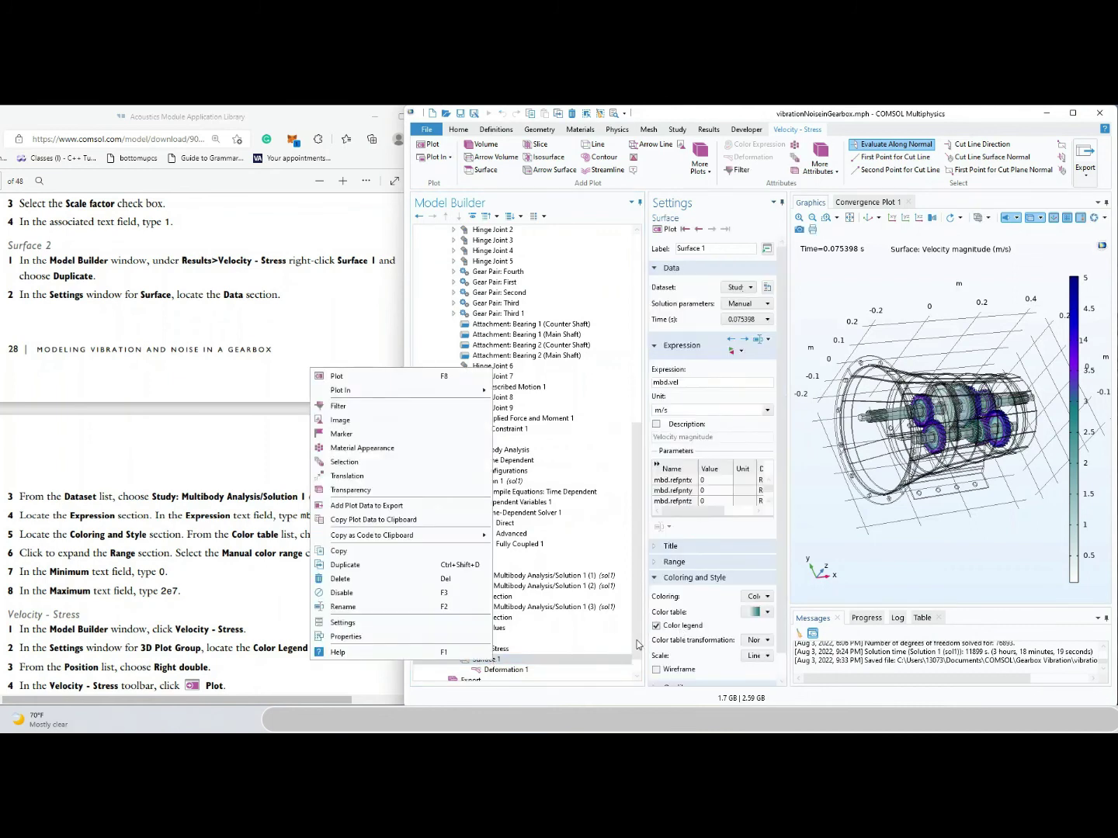
{"action": "scroll", "coordinate": [637, 644], "scroll_direction": "down", "scroll_amount": 1}
{"action": "right_click", "coordinate": [481, 639]}
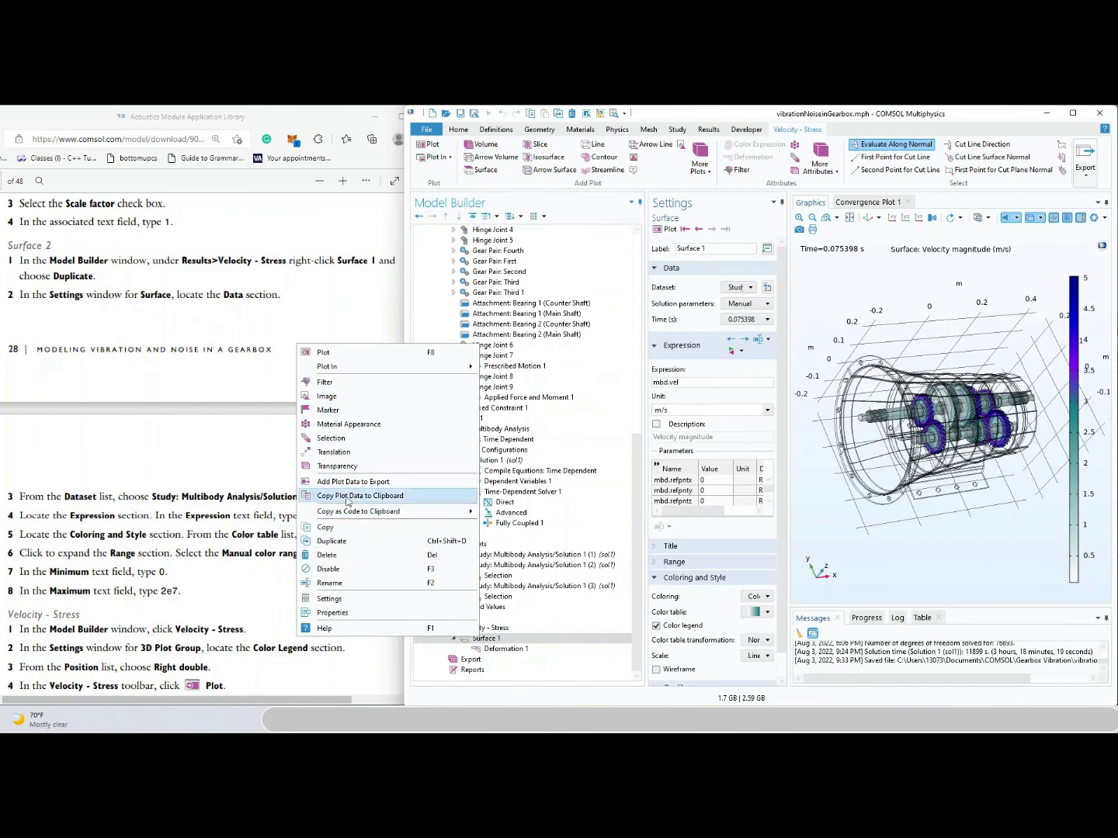
{"action": "left_click", "coordinate": [512, 628]}
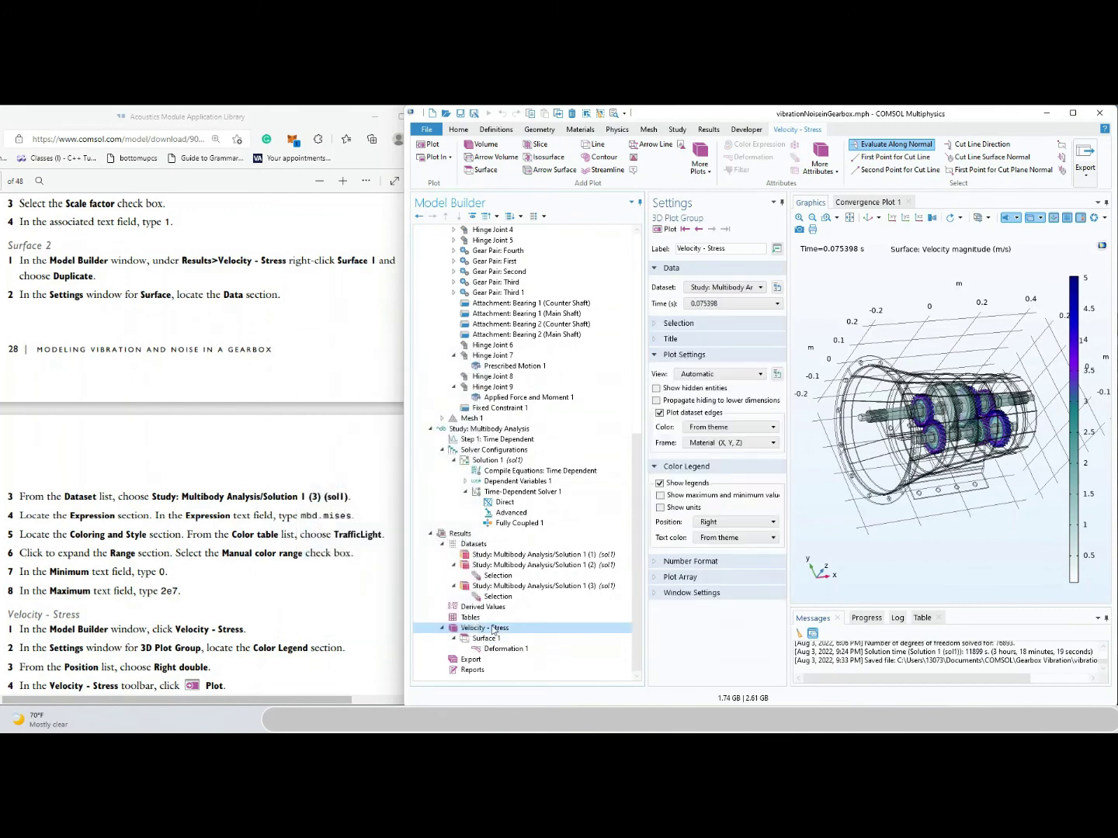
{"action": "right_click", "coordinate": [489, 627]}
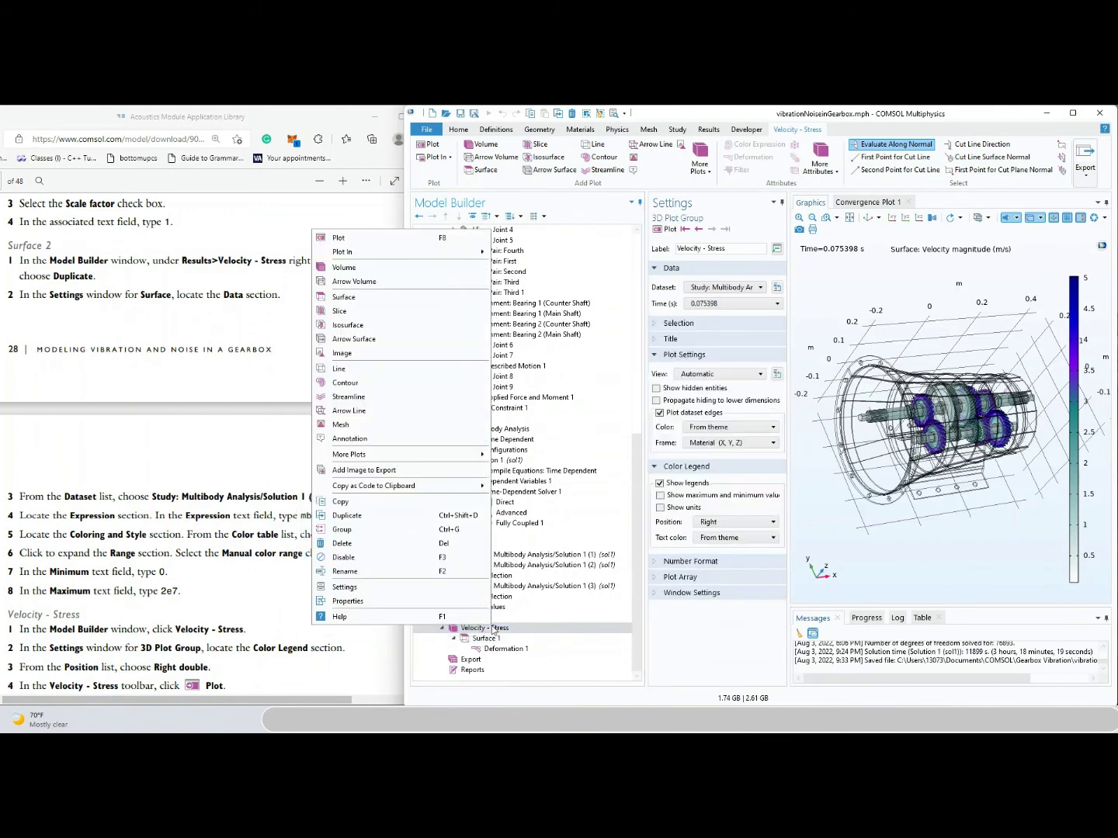
{"action": "left_click", "coordinate": [340, 299]}
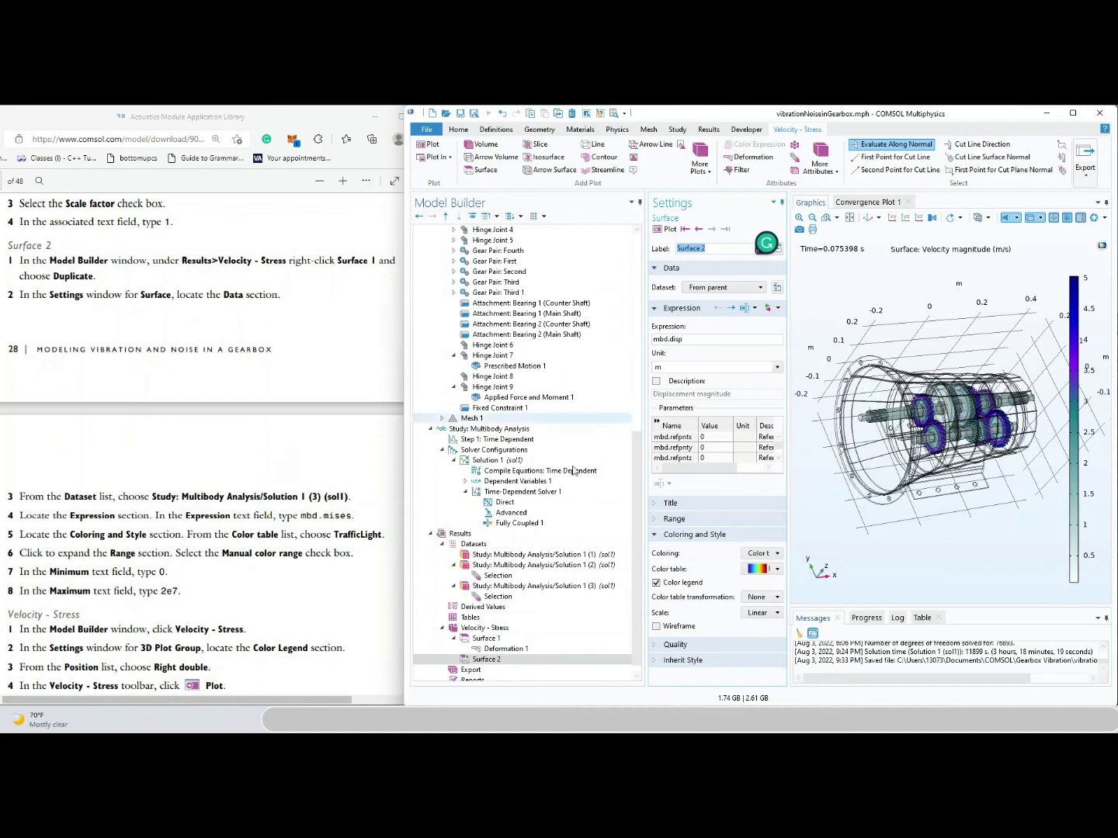
Delete the newly added Surface 2 plot from the Velocity - Stress plot group
{"action": "right_click", "coordinate": [489, 660]}
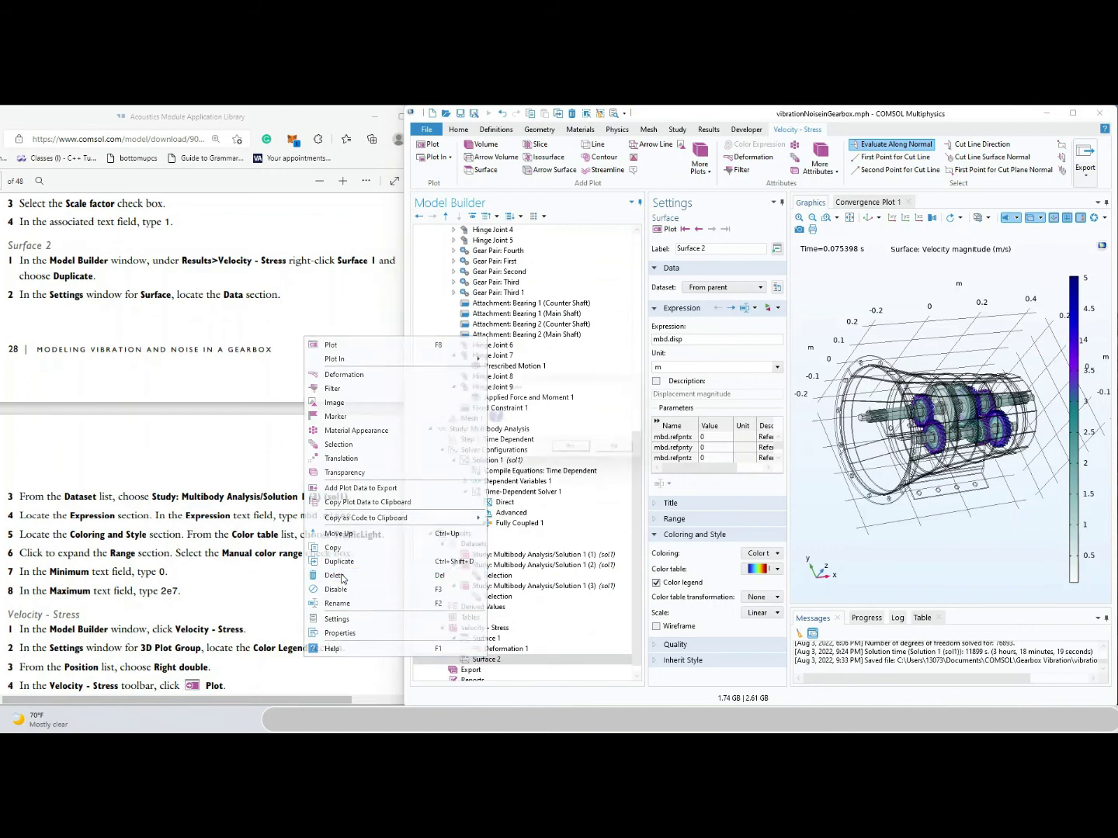
{"action": "left_click", "coordinate": [342, 576]}
{"action": "left_click", "coordinate": [577, 452]}
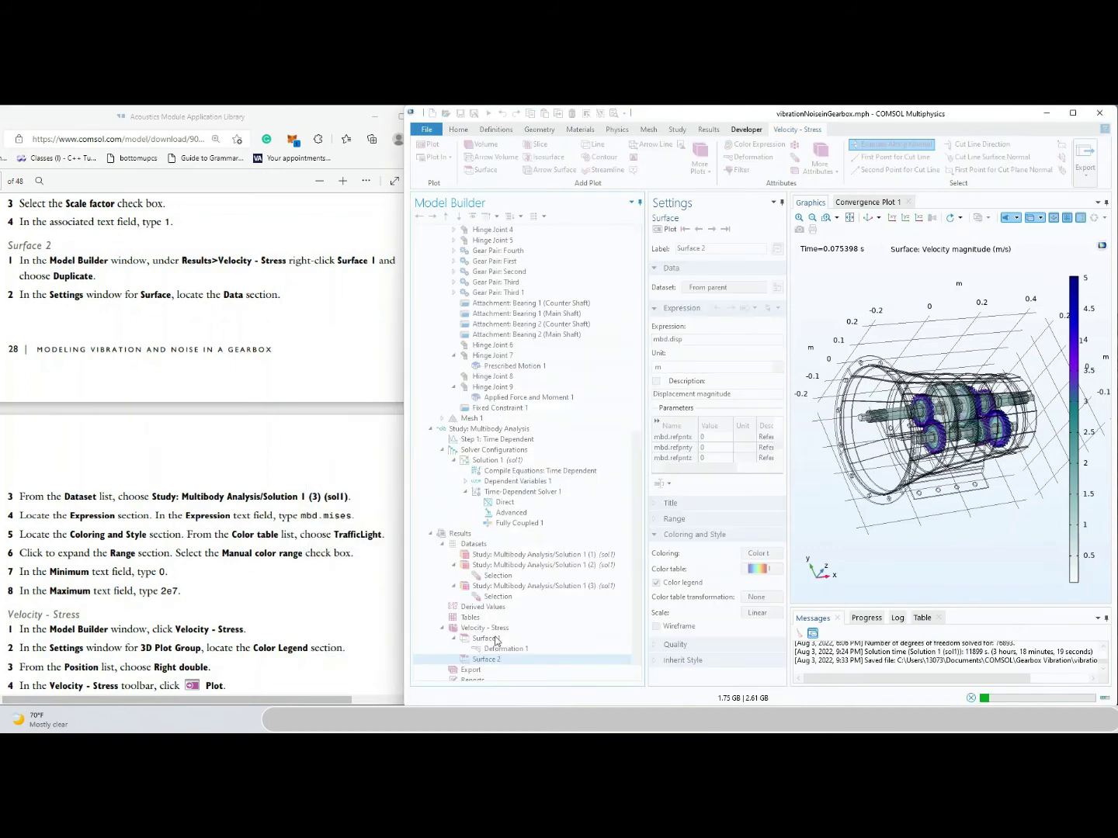
Duplicate Surface 1, including its deformation, within the Velocity - Stress plot group
{"action": "left_click", "coordinate": [496, 638]}
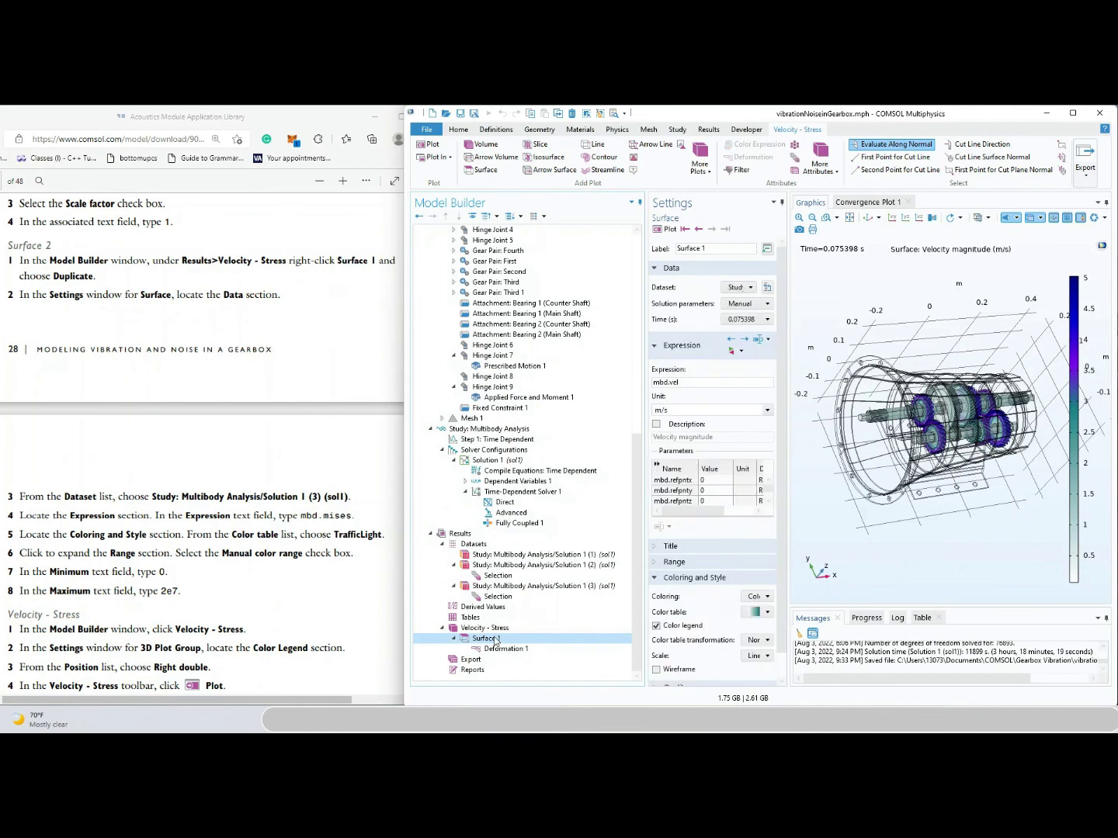
{"action": "right_click", "coordinate": [495, 639]}
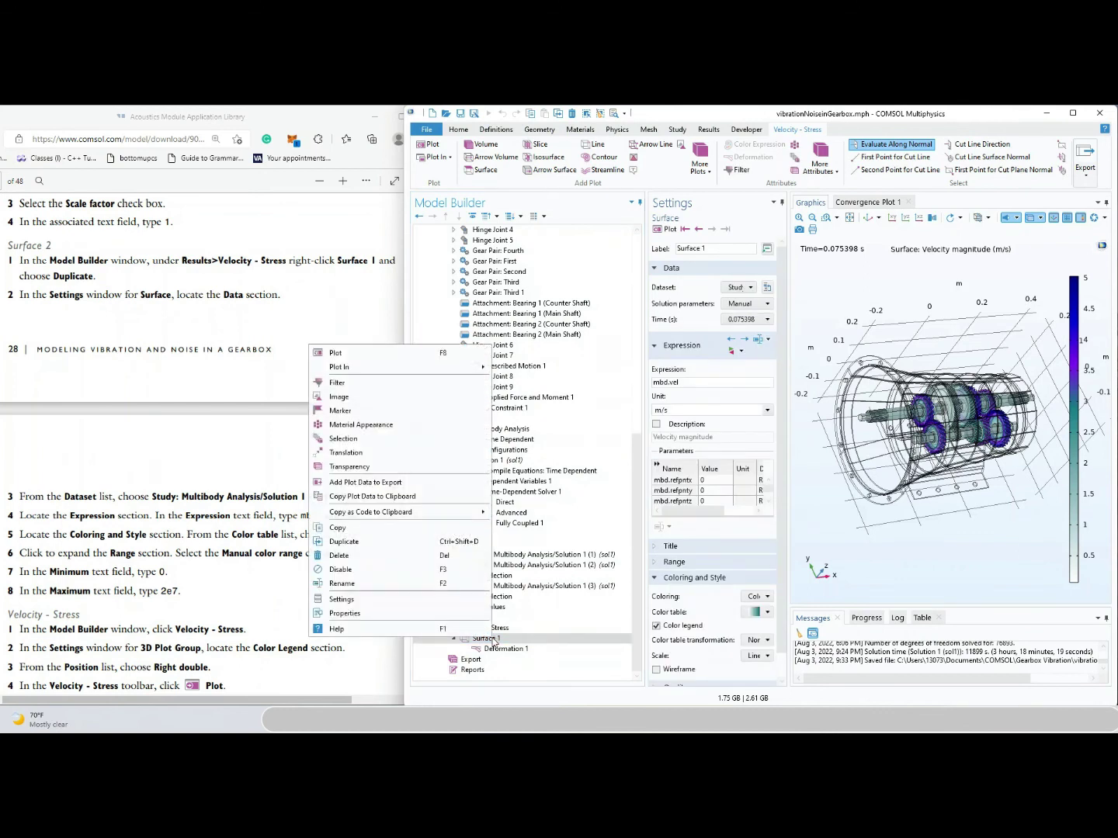
{"action": "left_click", "coordinate": [359, 545]}
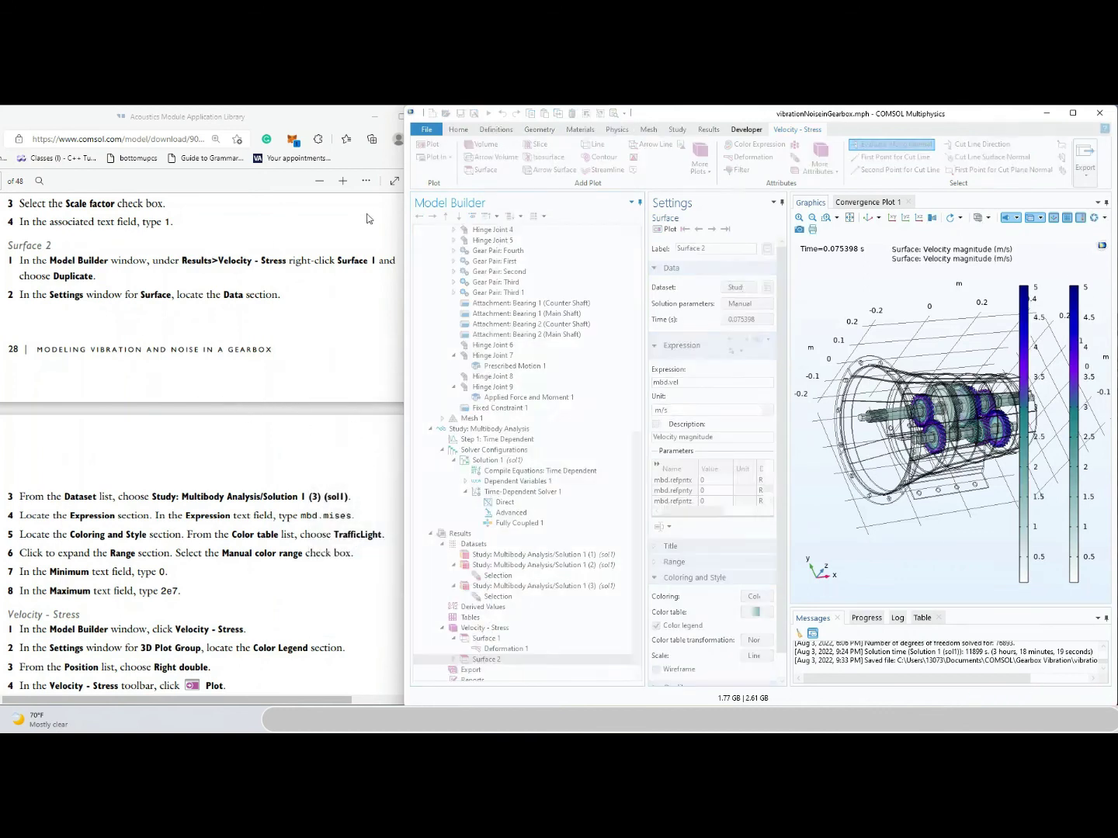
Set the dataset of Surface 2 to Study: Multibody Analysis/Solution 1 (3)
{"action": "left_click", "coordinate": [360, 483]}
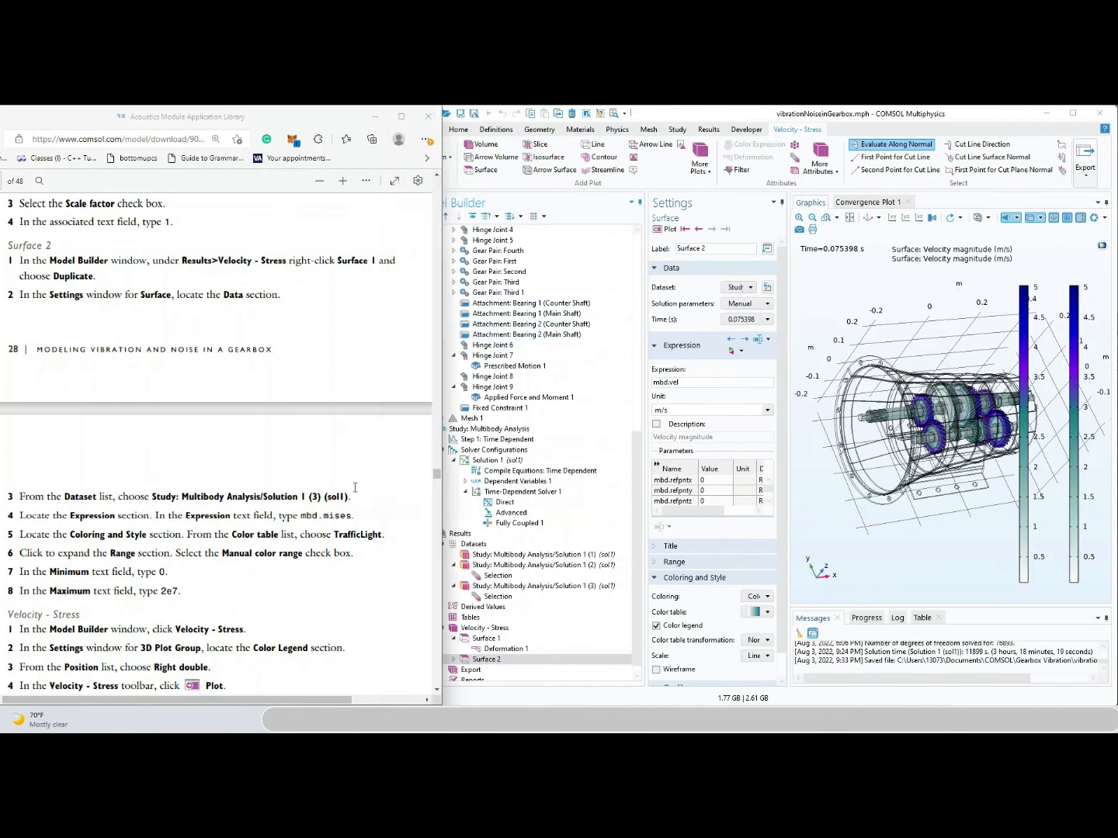
{"action": "scroll", "coordinate": [359, 488], "scroll_direction": "down", "scroll_amount": 1}
{"action": "scroll", "coordinate": [312, 564], "scroll_direction": "right", "scroll_amount": 2}
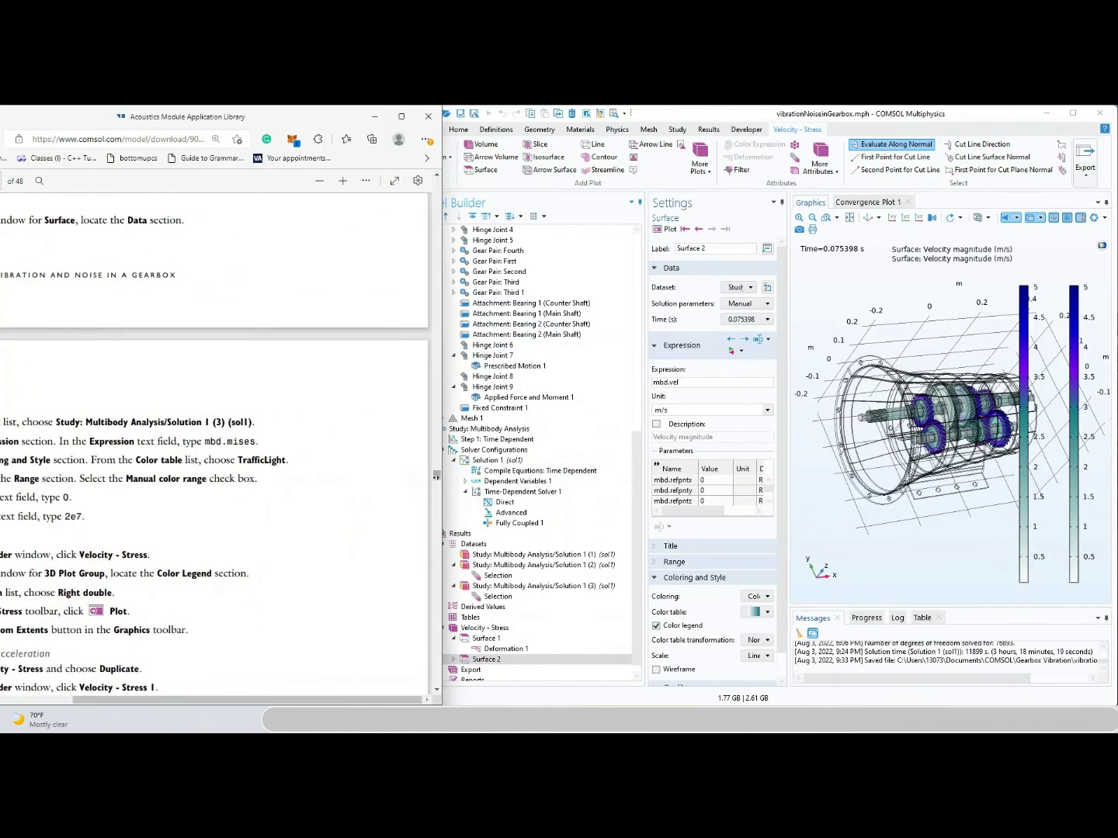
{"action": "left_click_drag", "start_coordinate": [273, 702], "coordinate": [218, 701]}
{"action": "scroll", "coordinate": [437, 485], "scroll_direction": "down", "scroll_amount": 4}
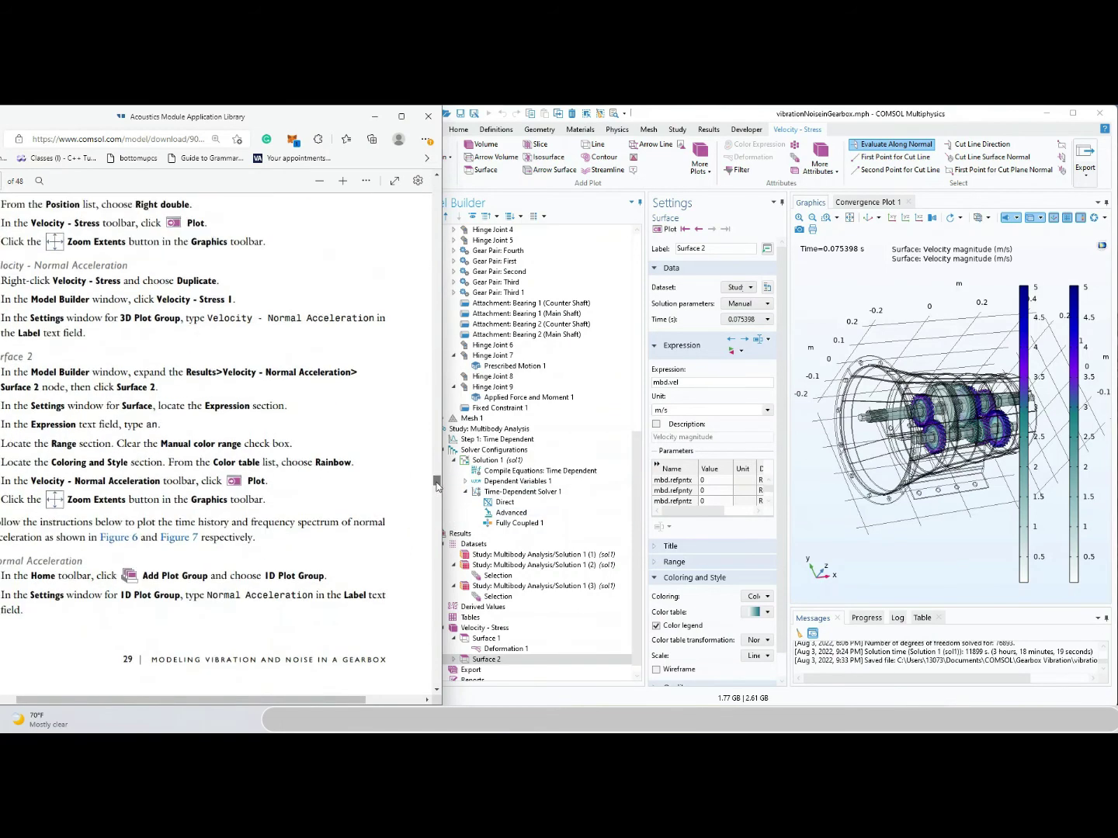
{"action": "scroll", "coordinate": [436, 486], "scroll_direction": "up", "scroll_amount": 2}
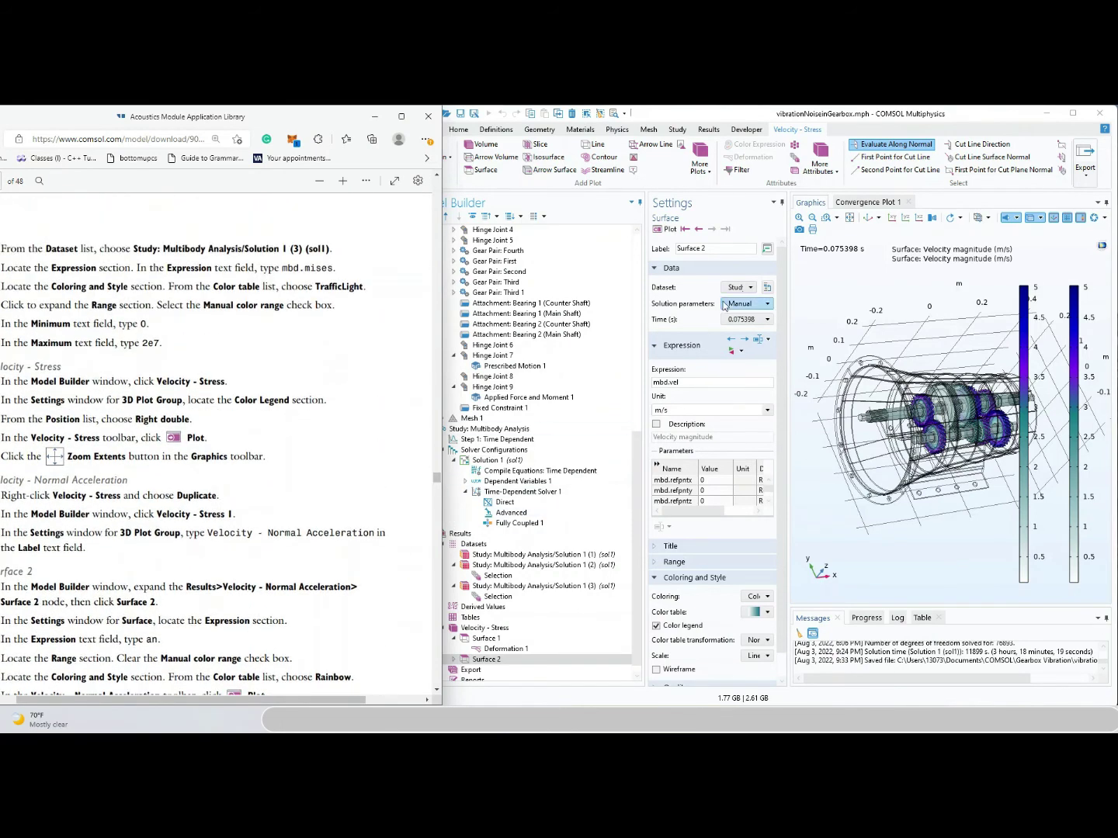
{"action": "left_click", "coordinate": [734, 291]}
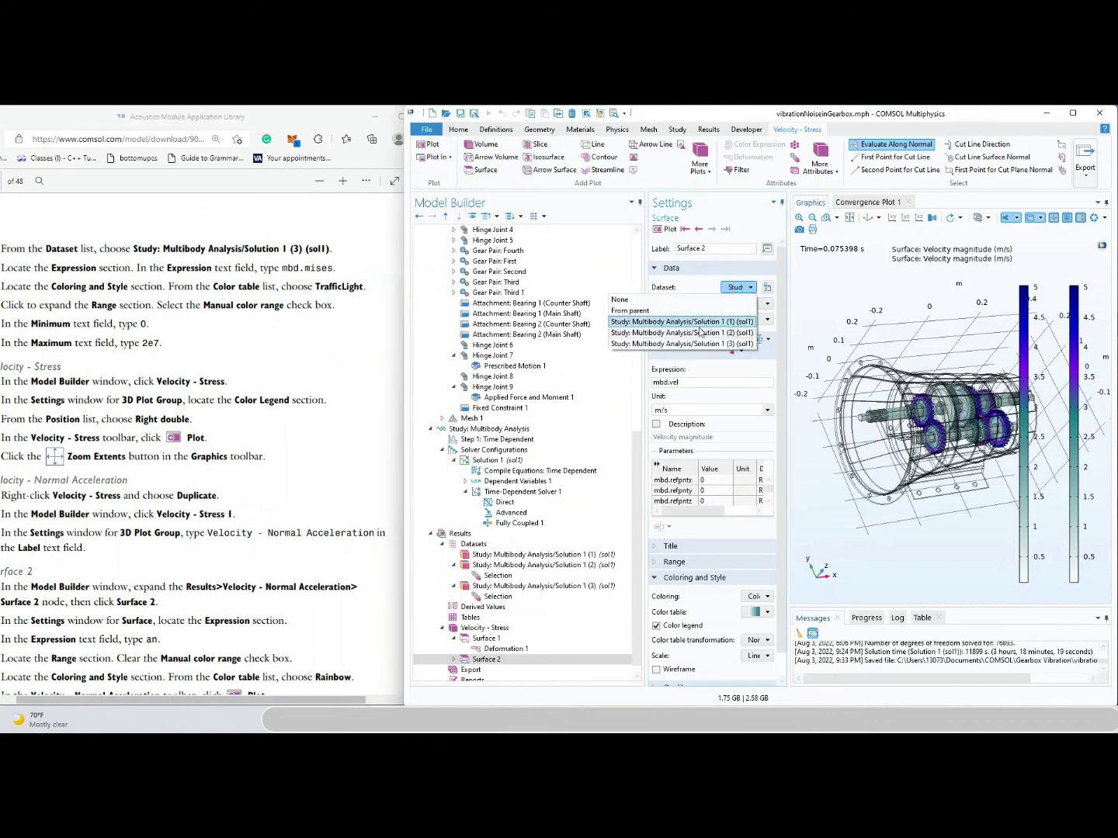
{"action": "left_click", "coordinate": [730, 345]}
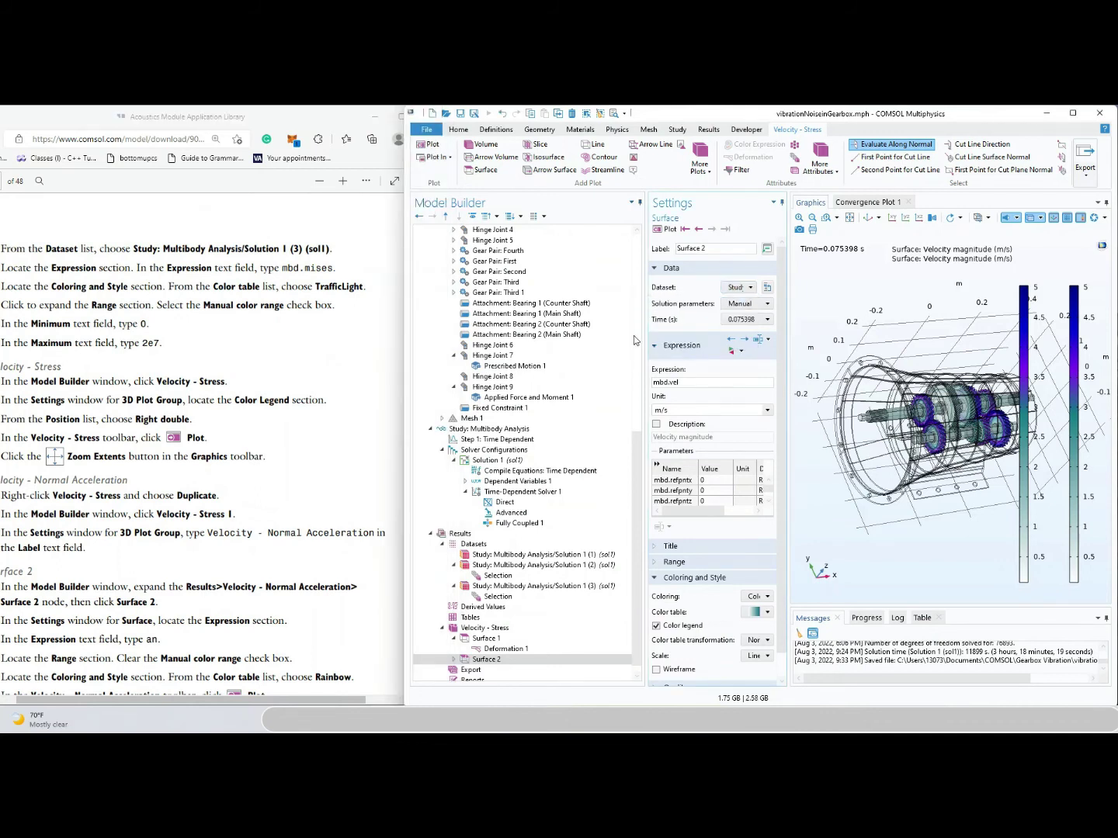
Set the expression of Surface 2 to mbd.mises and its color table to TrafficLight
{"action": "left_click_drag", "start_coordinate": [646, 331], "coordinate": [620, 332]}
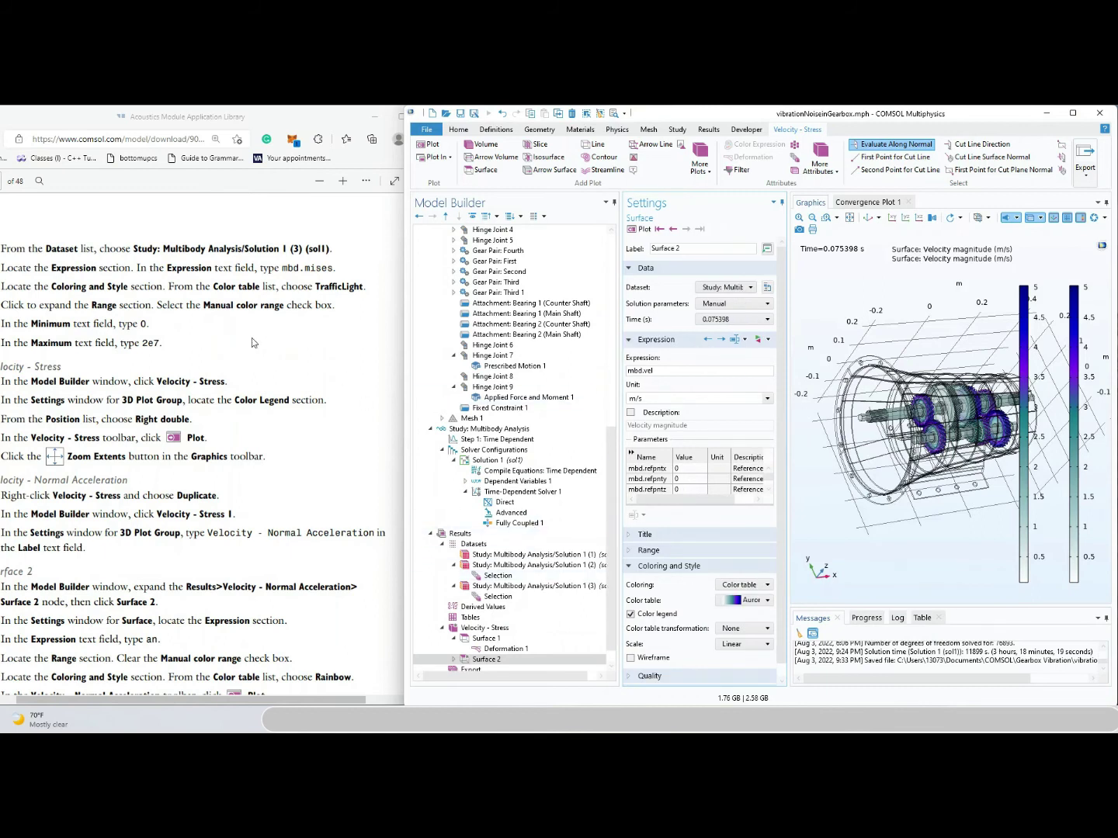
{"action": "left_click", "coordinate": [676, 371]}
{"action": "left_click", "coordinate": [744, 601]}
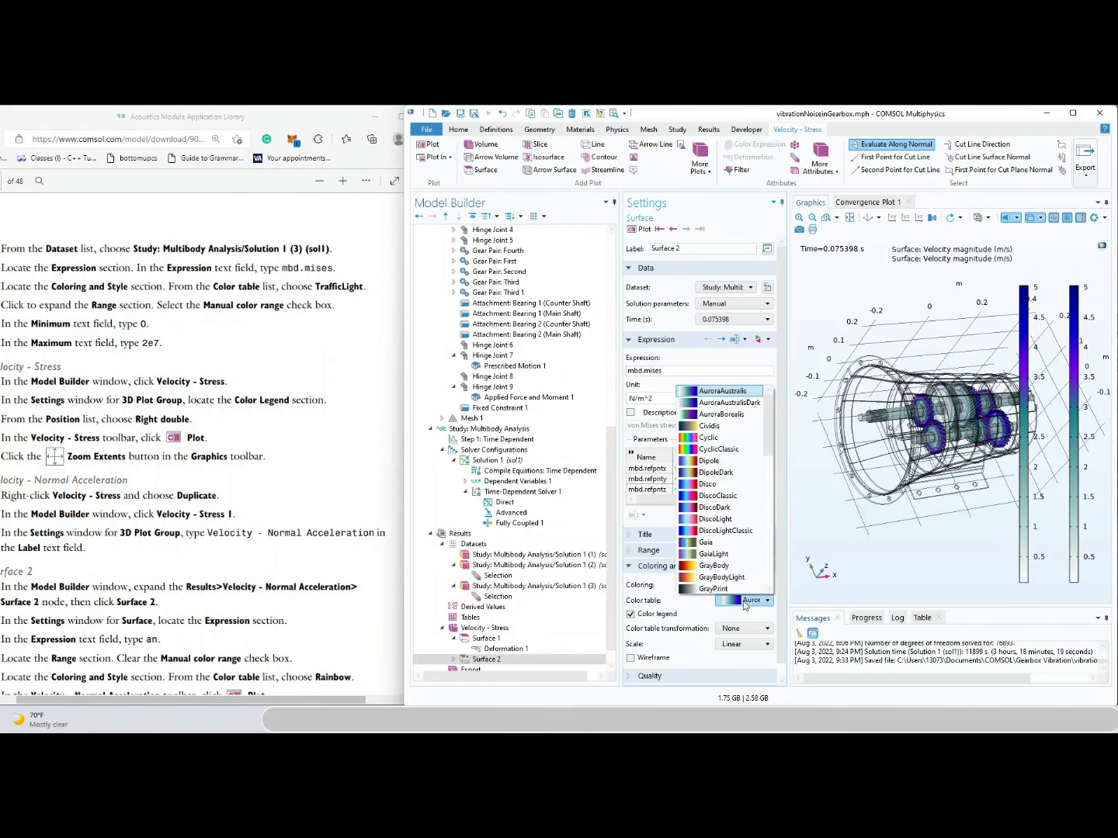
{"action": "scroll", "coordinate": [726, 542], "scroll_direction": "down", "scroll_amount": 9}
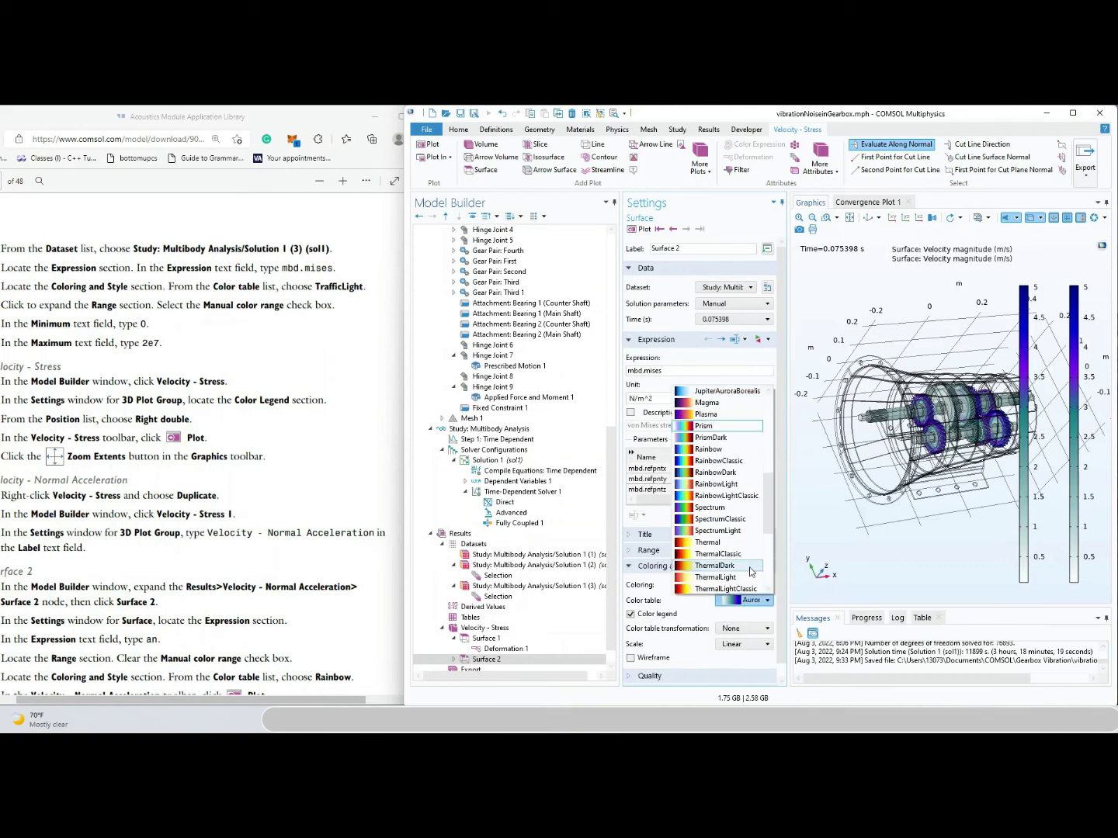
{"action": "left_click", "coordinate": [718, 508]}
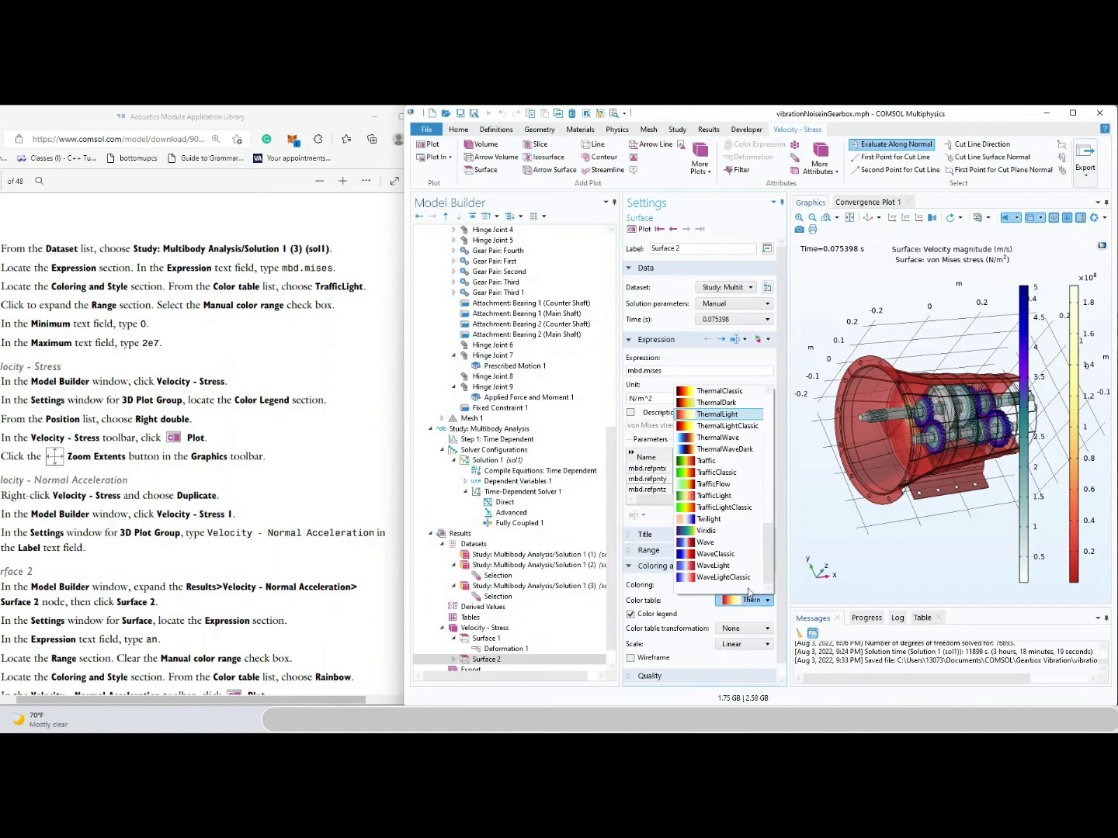
{"action": "left_click", "coordinate": [709, 497]}
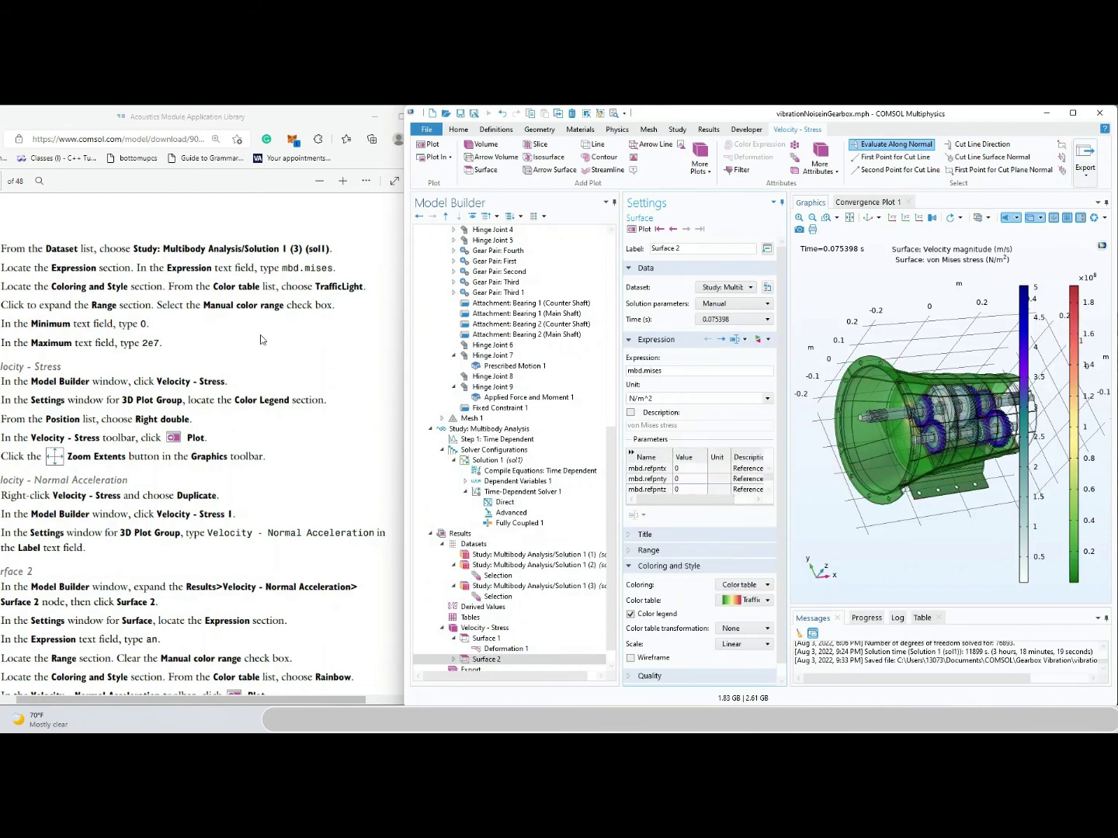
Enable the manual color range for Surface 2 with a minimum of 0 and a maximum of 2e7
{"action": "scroll", "coordinate": [687, 615], "scroll_direction": "down", "scroll_amount": 1}
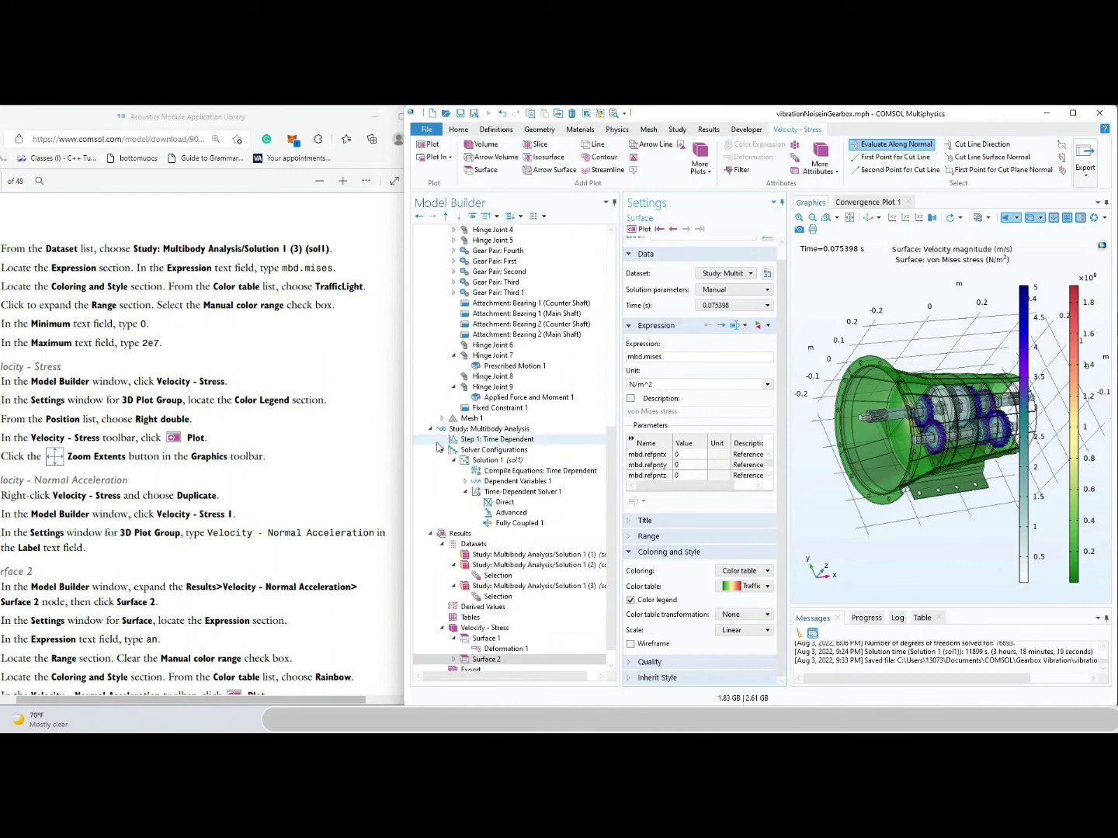
{"action": "left_click", "coordinate": [629, 536]}
{"action": "left_click", "coordinate": [634, 554]}
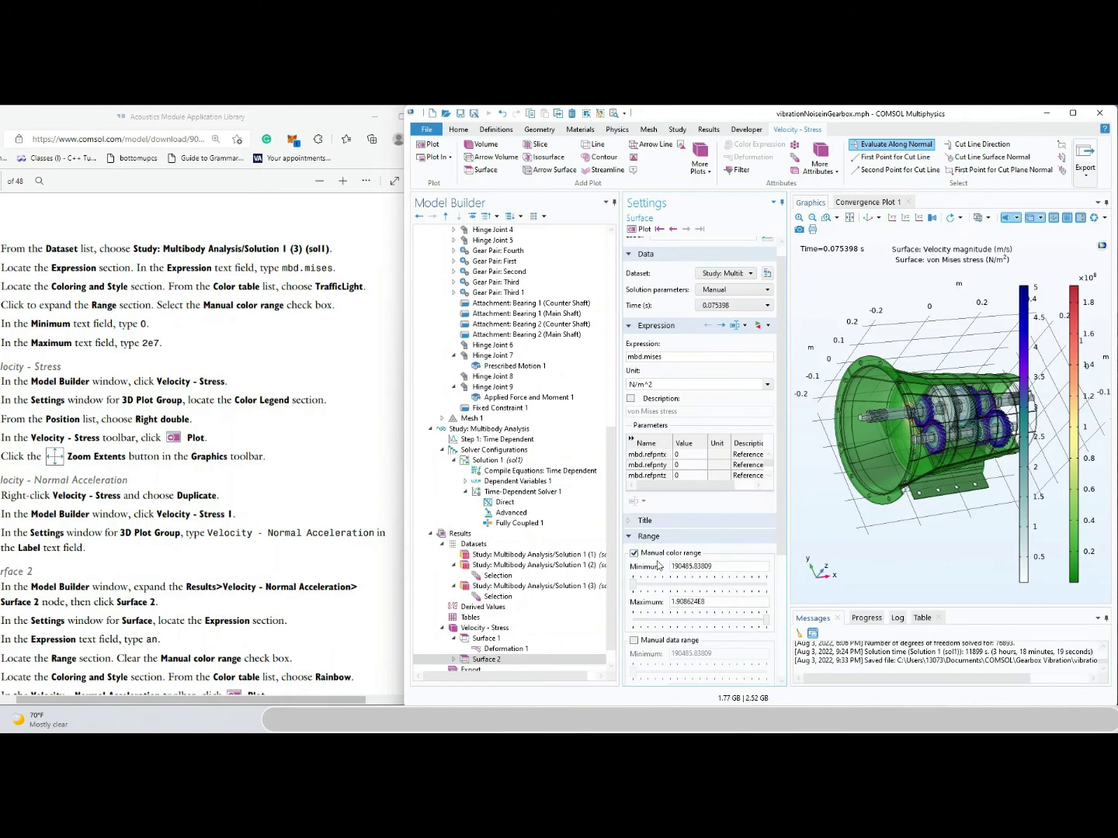
{"action": "double_click", "coordinate": [695, 567]}
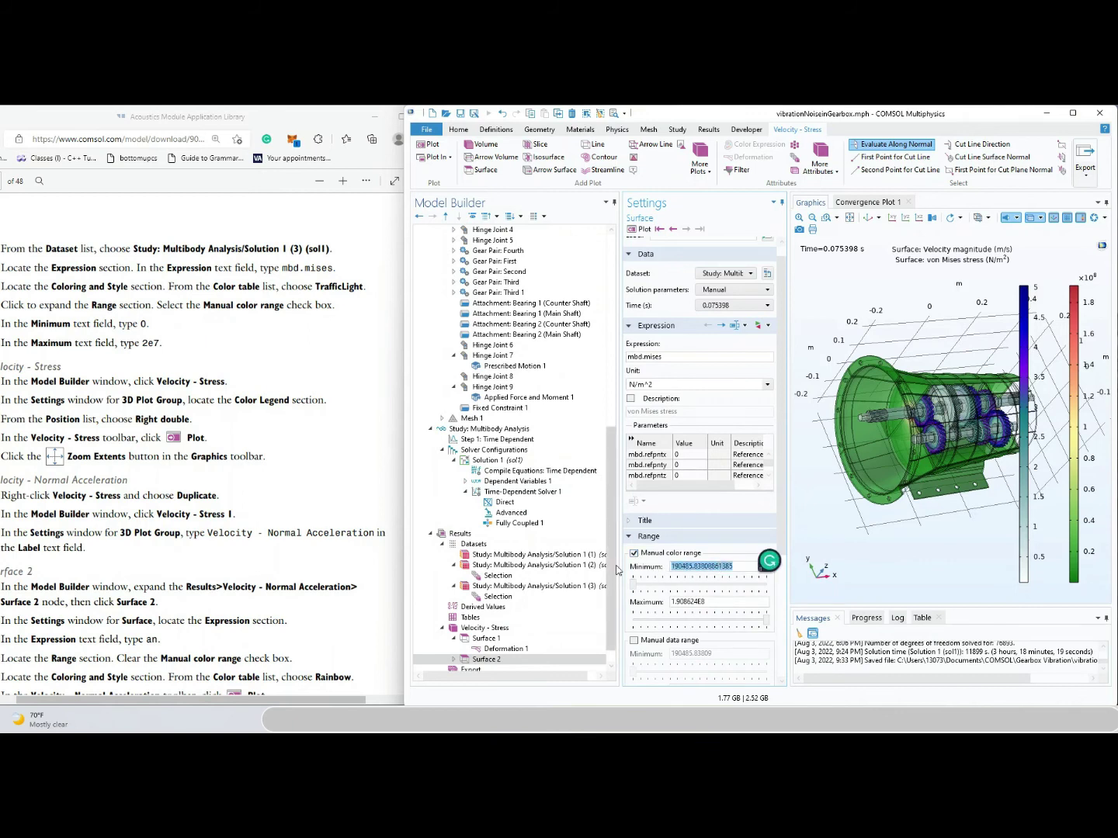
{"action": "type", "text": "0"}
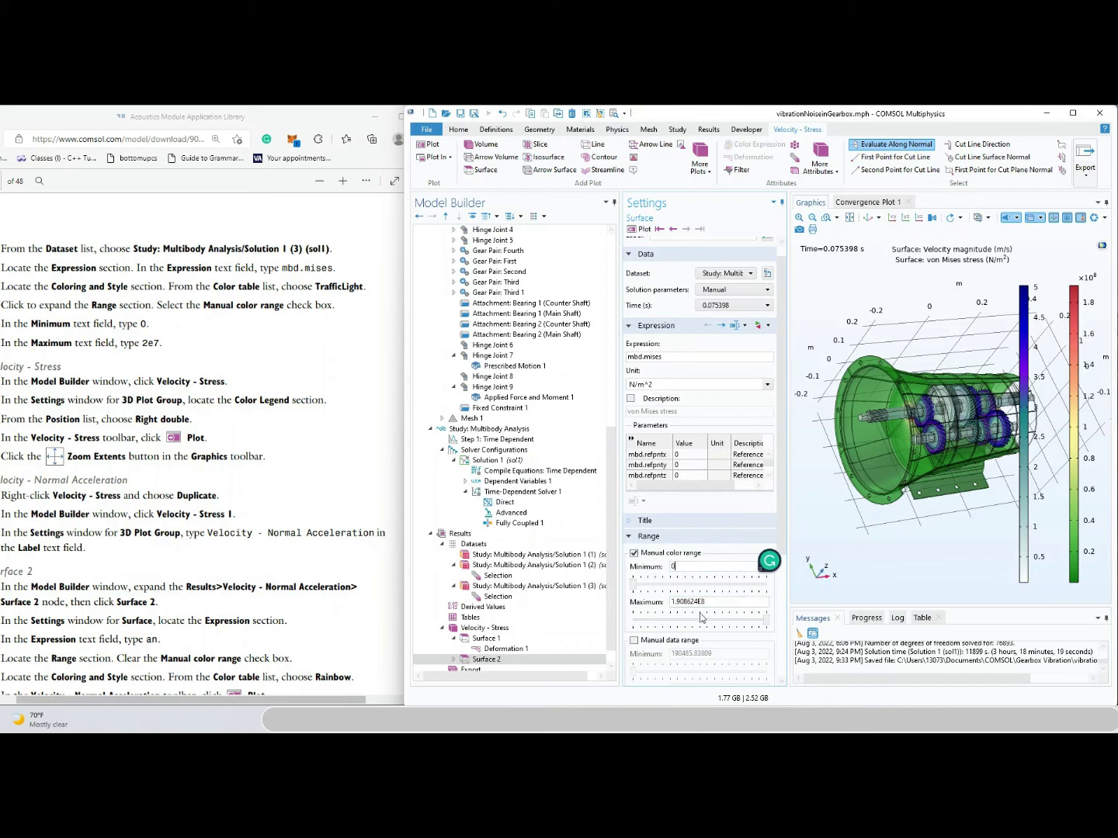
{"action": "double_click", "coordinate": [674, 603]}
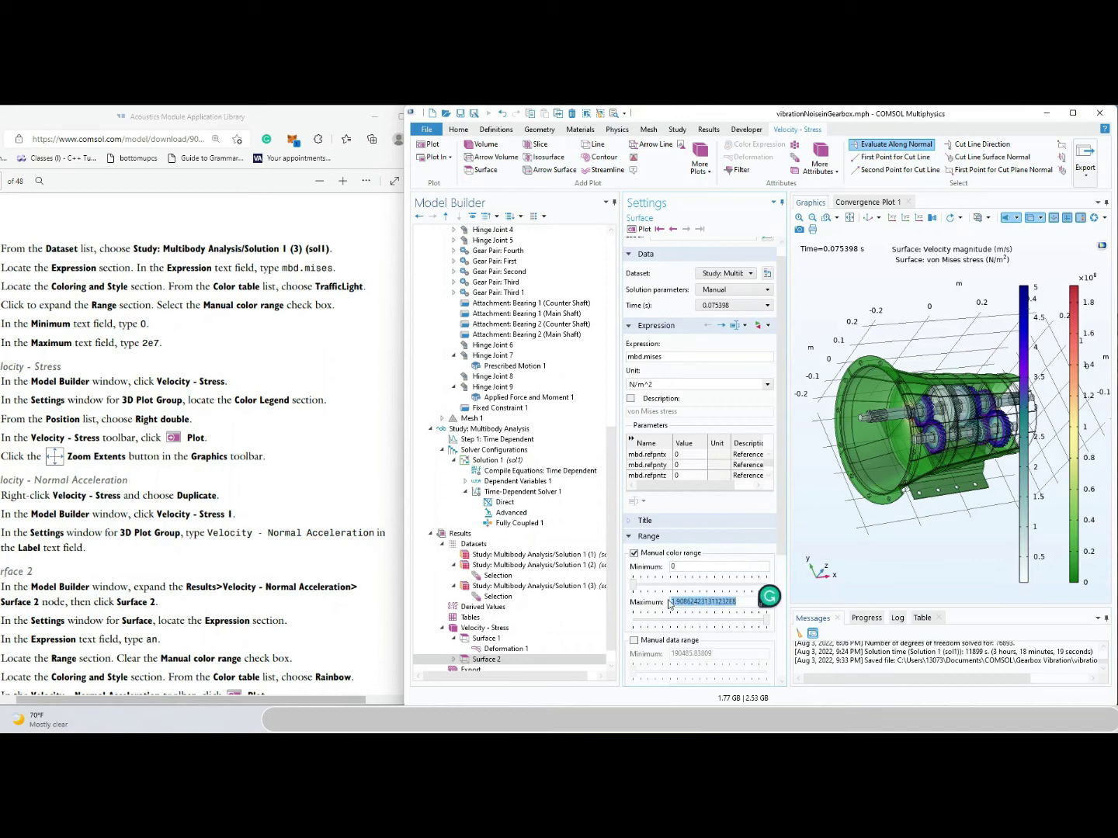
{"action": "type", "text": "2e7"}
{"action": "left_click", "coordinate": [841, 590]}
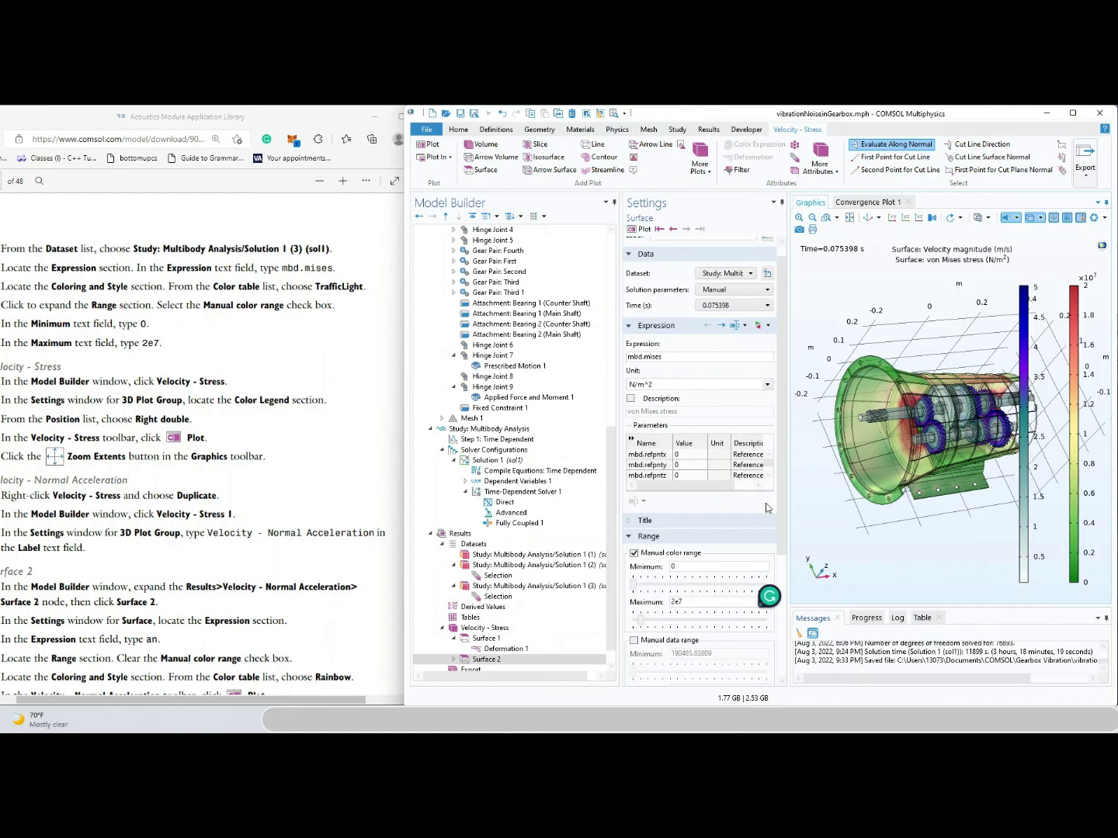
Examine the velocity and von Mises stress distribution on the gearbox housing and gears from several angles and up close
{"action": "left_click", "coordinate": [250, 360]}
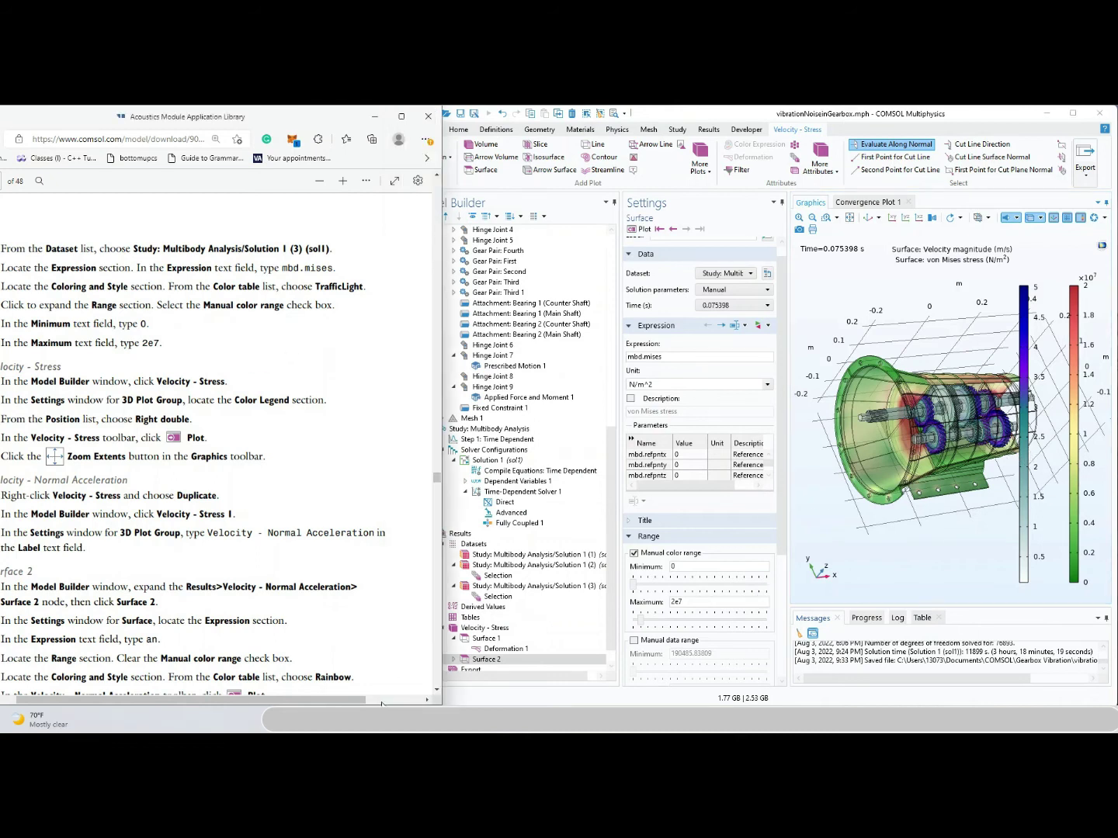
{"action": "left_click_drag", "start_coordinate": [381, 703], "coordinate": [344, 703]}
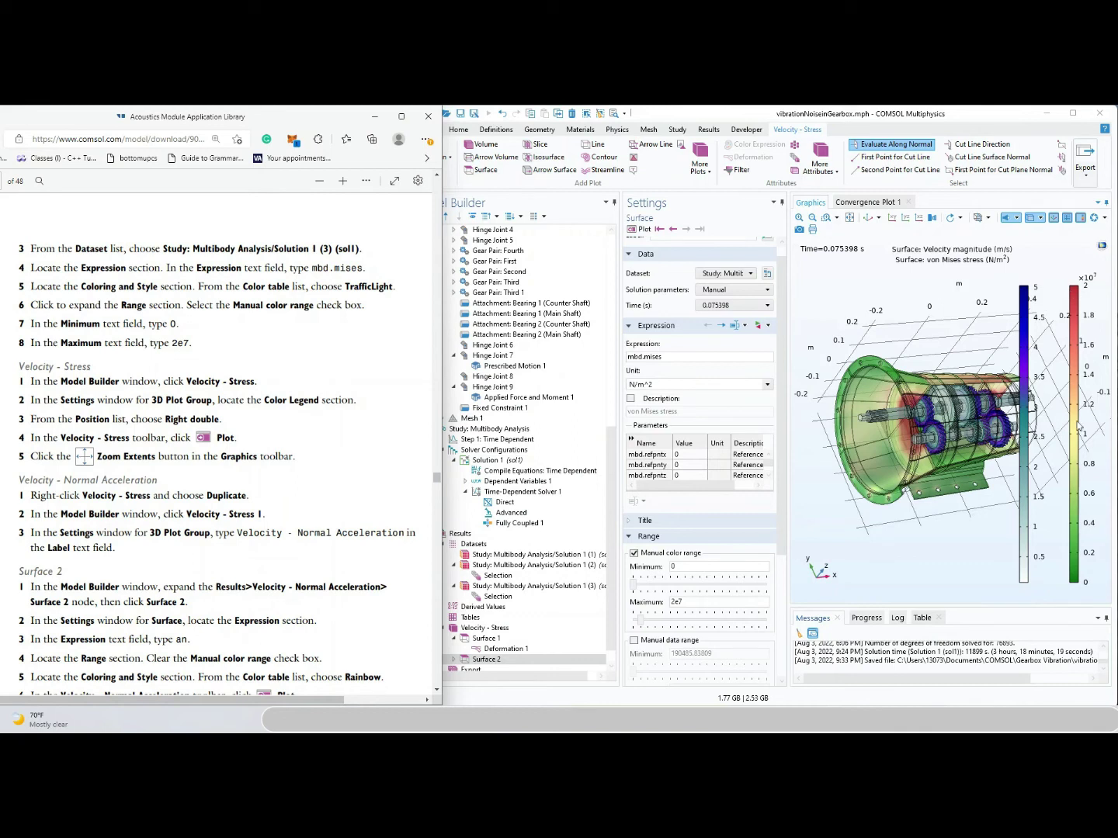
{"action": "left_click_drag", "start_coordinate": [912, 402], "coordinate": [1003, 448]}
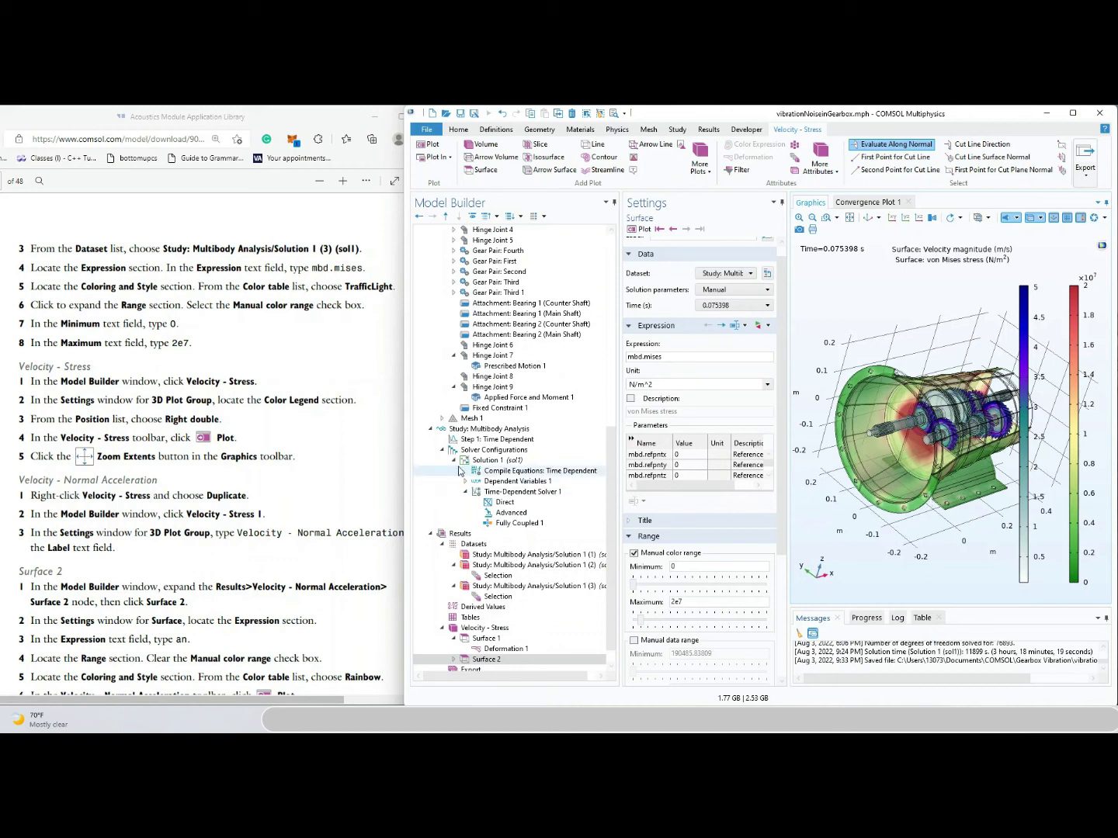
{"action": "left_click_drag", "start_coordinate": [895, 519], "coordinate": [1009, 386]}
{"action": "left_click_drag", "start_coordinate": [969, 471], "coordinate": [985, 459]}
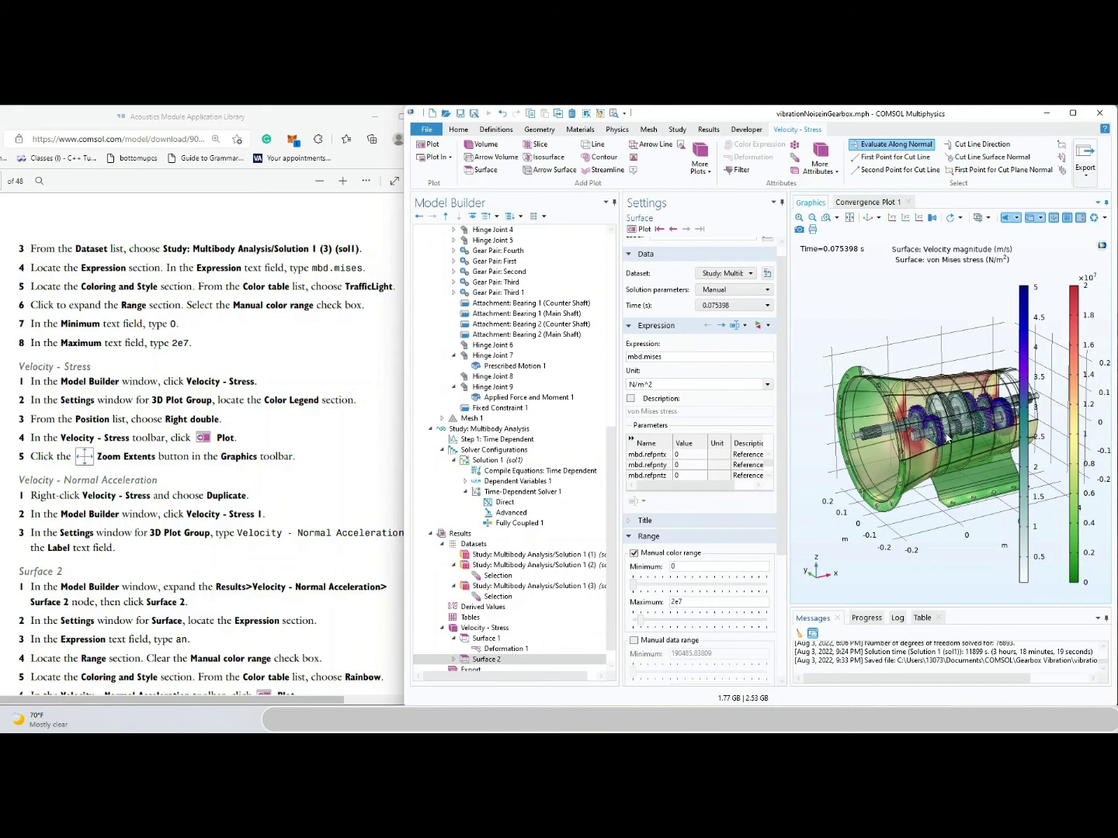
{"action": "scroll", "coordinate": [951, 439], "scroll_direction": "up", "scroll_amount": 2}
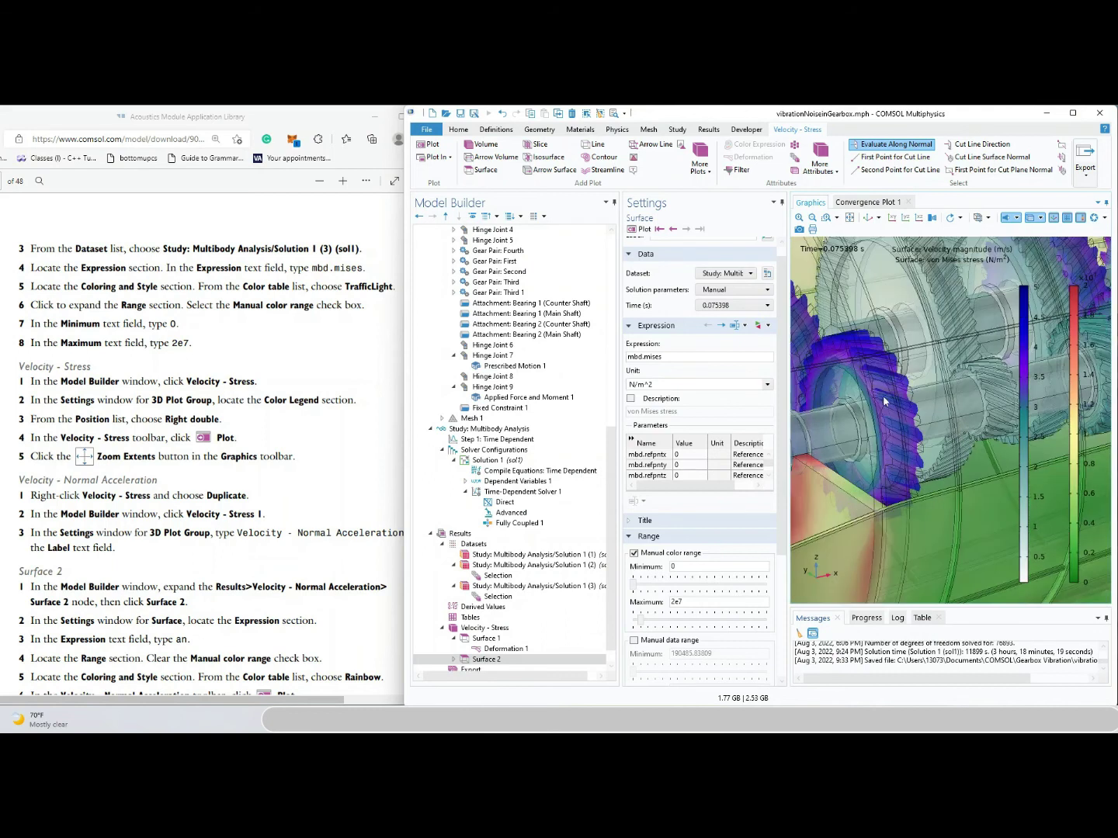
{"action": "scroll", "coordinate": [867, 403], "scroll_direction": "down", "scroll_amount": 1}
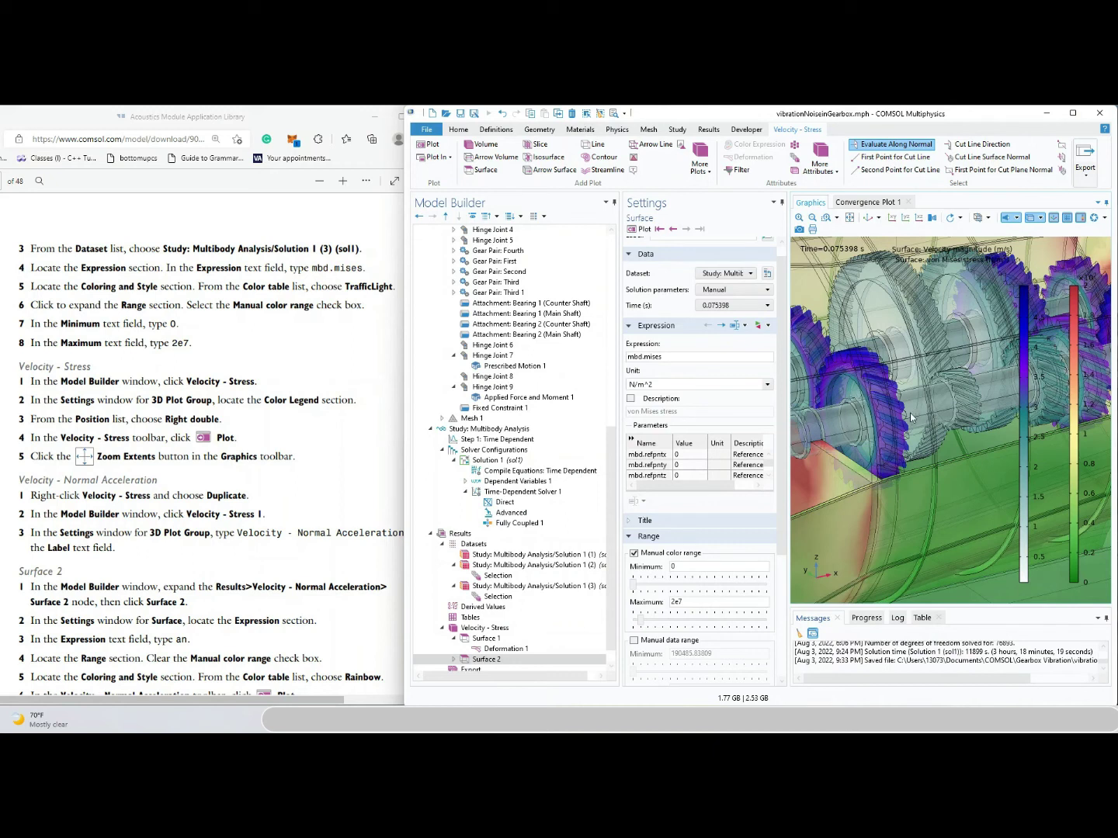
{"action": "scroll", "coordinate": [910, 412], "scroll_direction": "down", "scroll_amount": 3}
Set the color legend position of the Velocity - Stress plot group to Right double and fit the whole model in view
{"action": "left_click", "coordinate": [186, 413]}
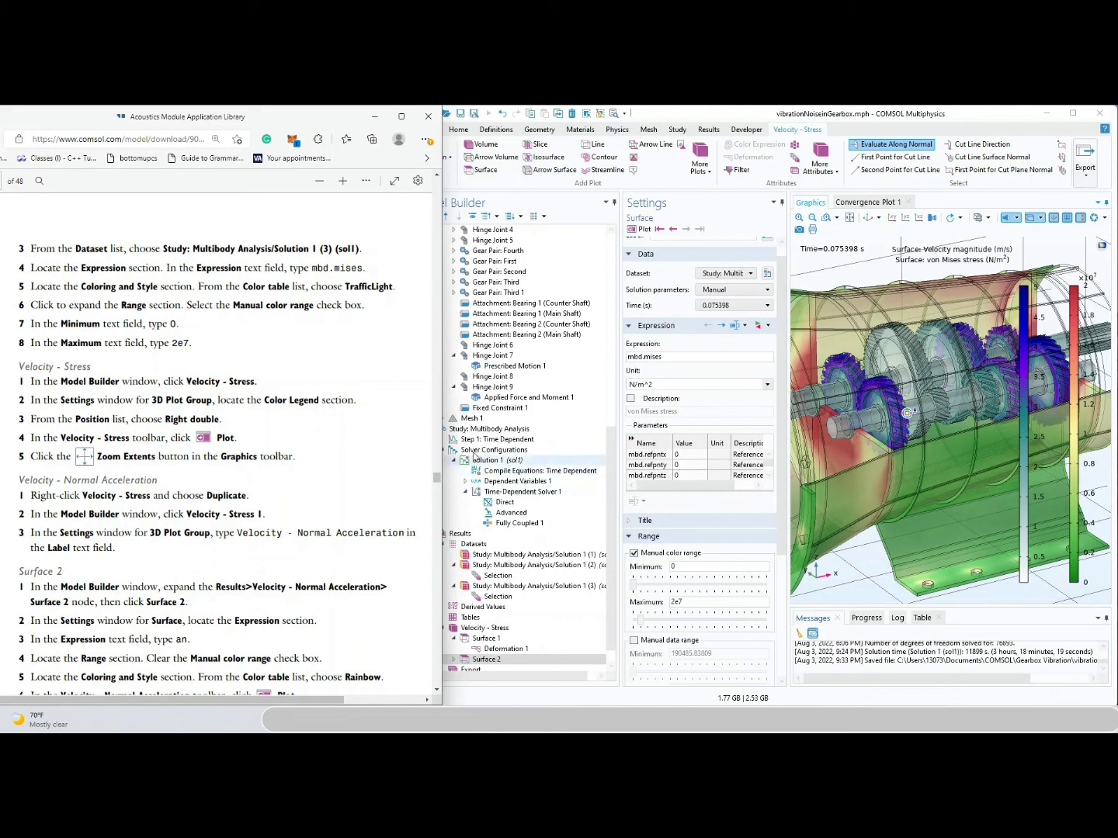
{"action": "left_click", "coordinate": [495, 639]}
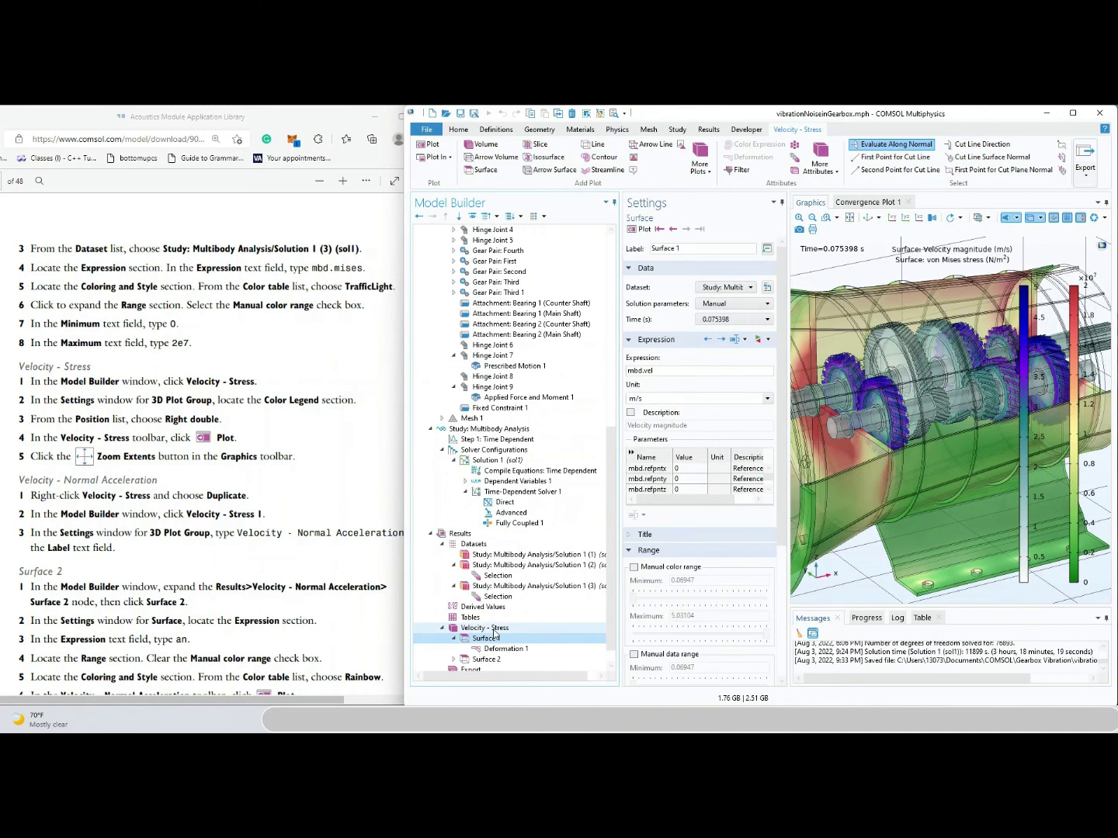
{"action": "scroll", "coordinate": [720, 535], "scroll_direction": "down", "scroll_amount": 5}
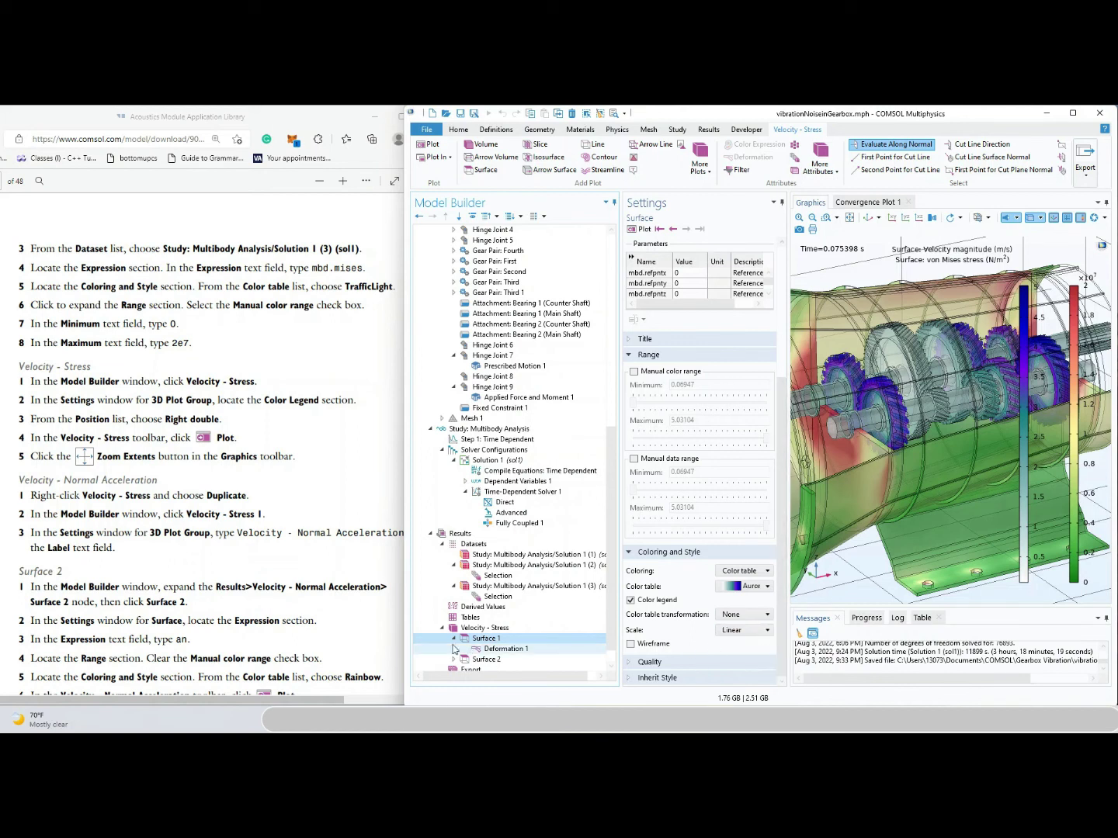
{"action": "left_click", "coordinate": [508, 628]}
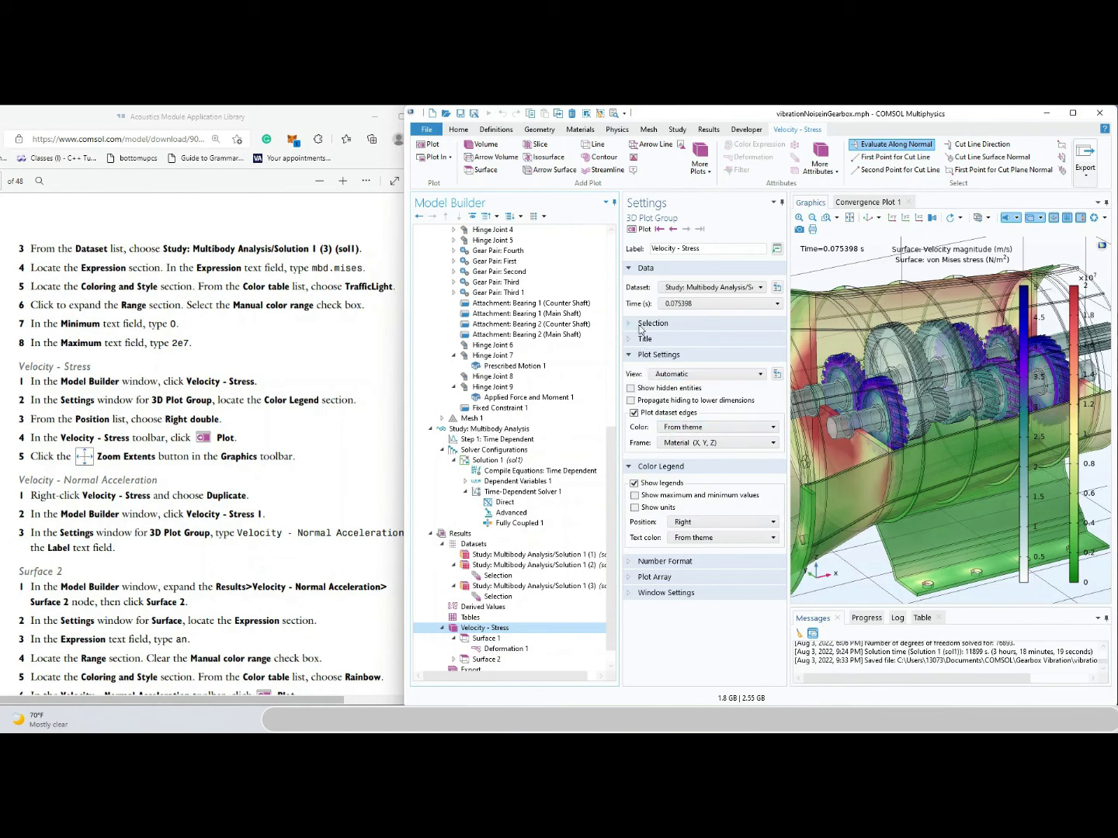
{"action": "left_click", "coordinate": [685, 522]}
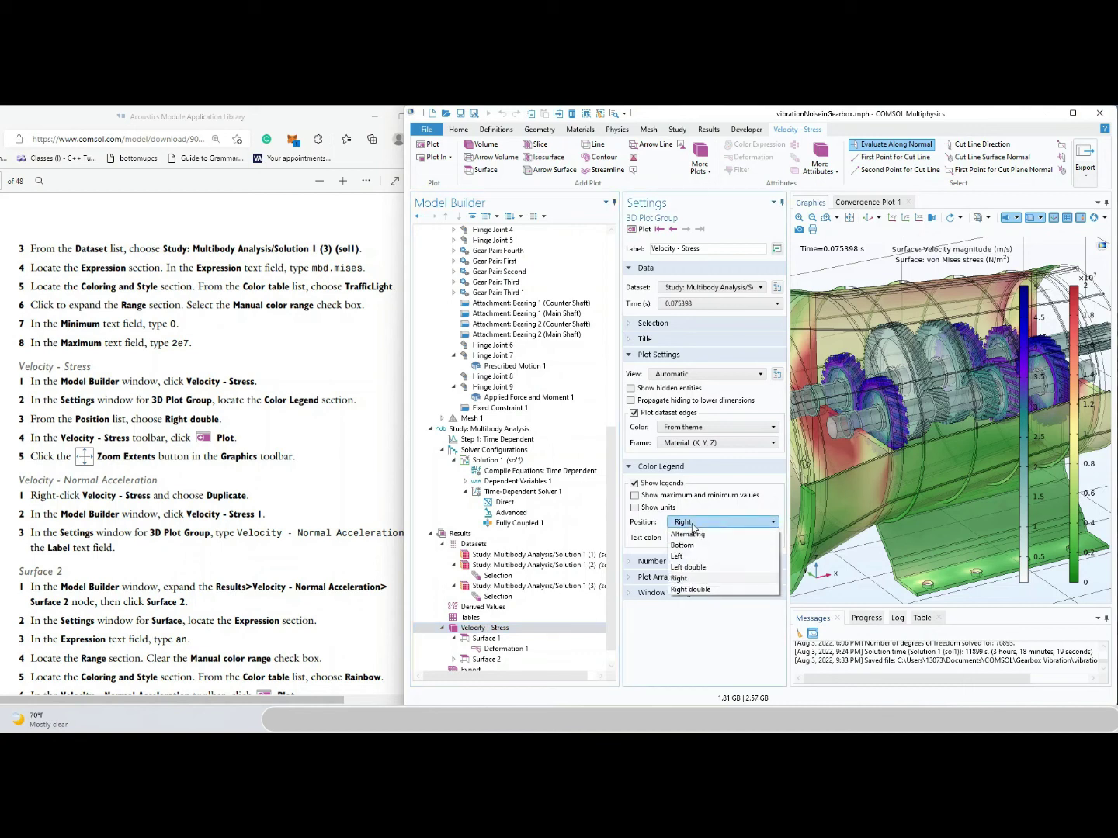
{"action": "left_click", "coordinate": [696, 590]}
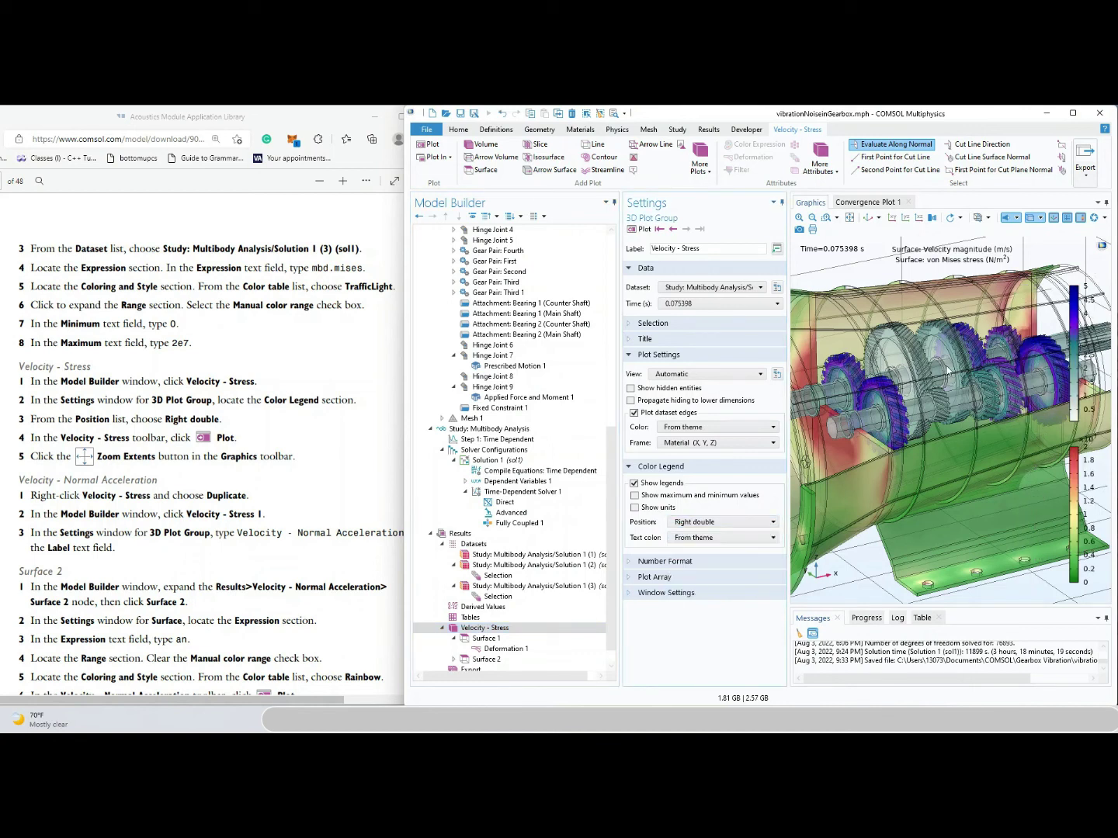
{"action": "left_click", "coordinate": [849, 217]}
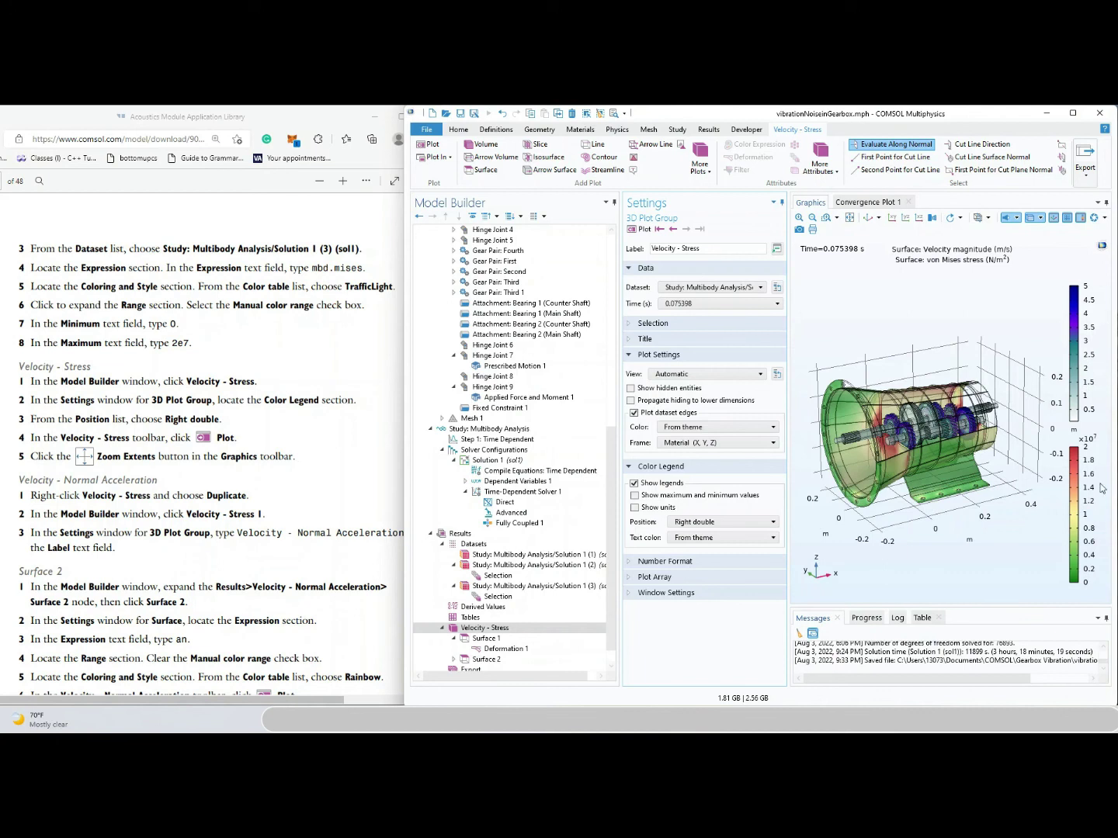
Replot the Velocity - Stress plot group
{"action": "scroll", "coordinate": [1064, 505], "scroll_direction": "up", "scroll_amount": 3}
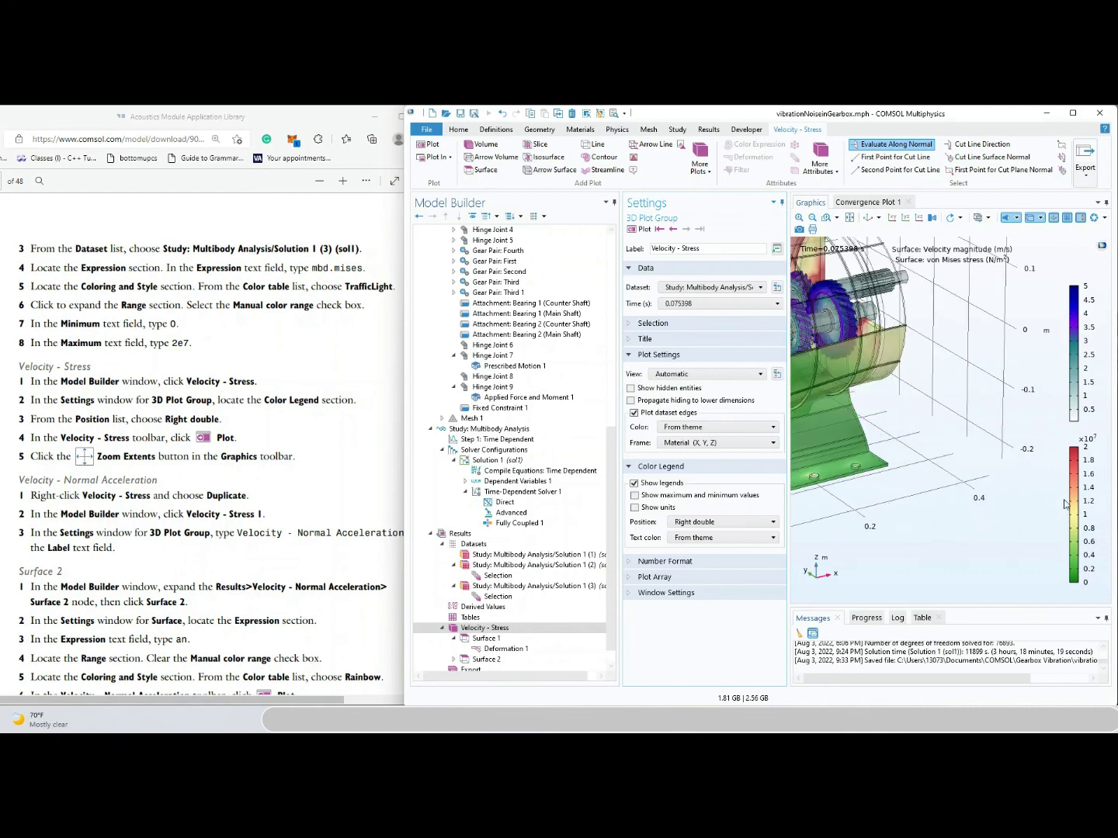
{"action": "scroll", "coordinate": [1037, 497], "scroll_direction": "down", "scroll_amount": 3}
{"action": "scroll", "coordinate": [948, 467], "scroll_direction": "up", "scroll_amount": 3}
{"action": "scroll", "coordinate": [948, 466], "scroll_direction": "down", "scroll_amount": 3}
{"action": "scroll", "coordinate": [948, 467], "scroll_direction": "up", "scroll_amount": 4}
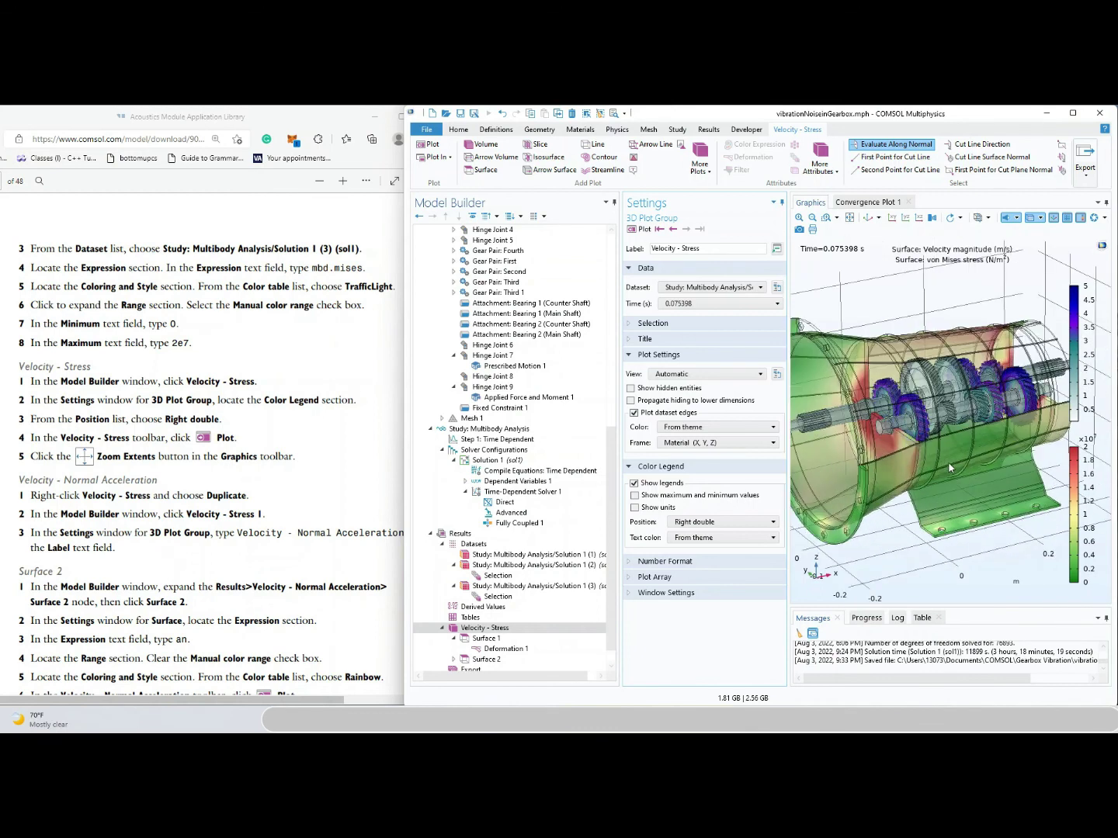
{"action": "left_click", "coordinate": [305, 479]}
{"action": "scroll", "coordinate": [323, 465], "scroll_direction": "down", "scroll_amount": 3}
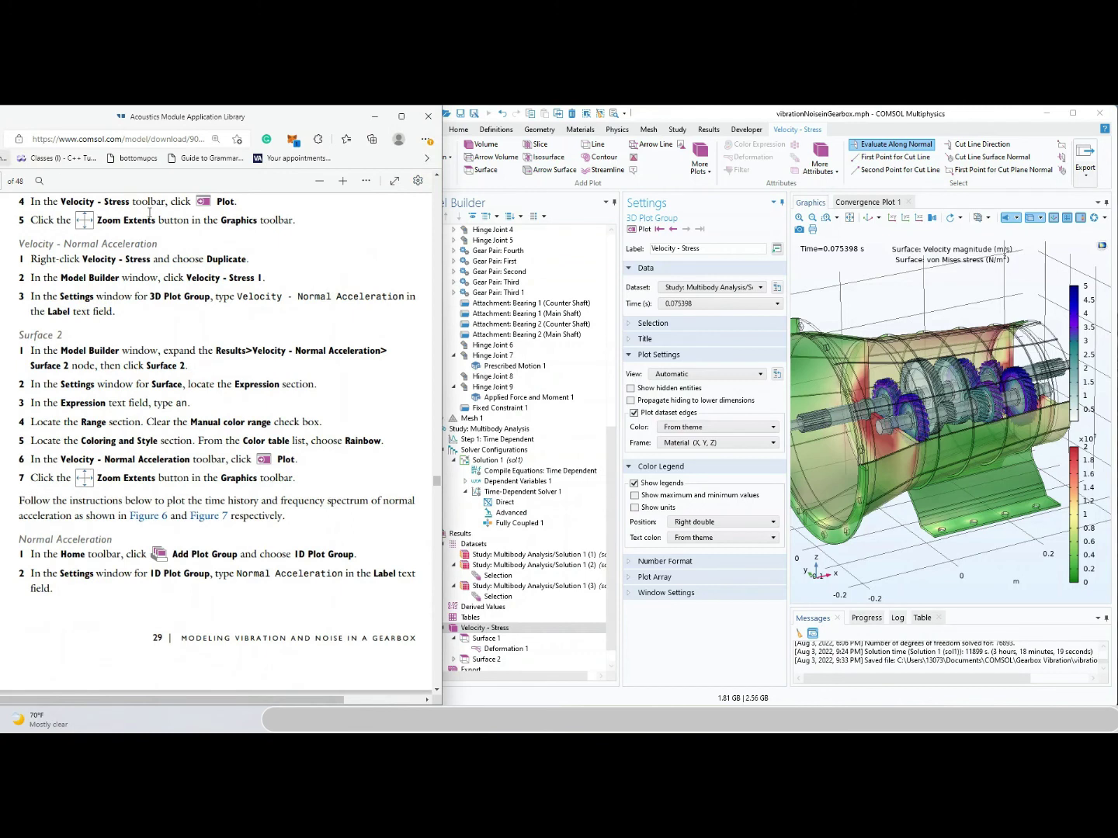
{"action": "left_click", "coordinate": [642, 231]}
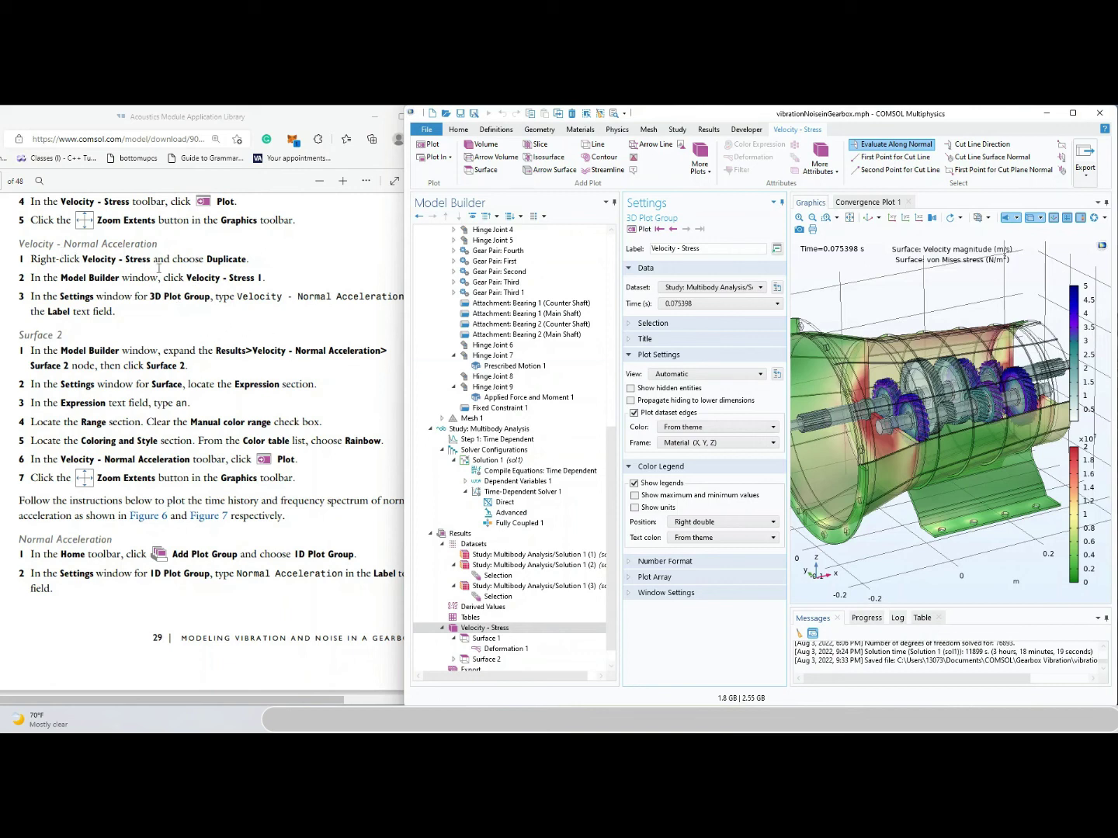
Duplicate the Velocity - Stress plot group and label the copy Velocity - Normal Acceleration
{"action": "right_click", "coordinate": [506, 626]}
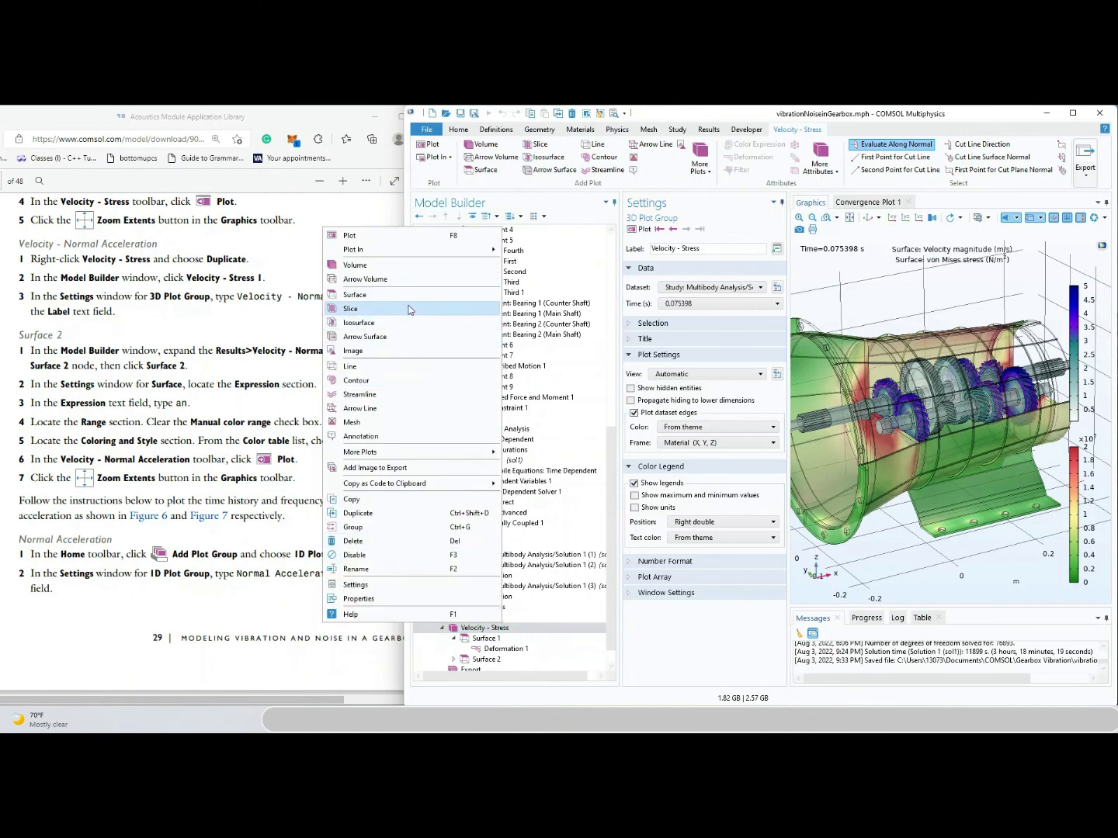
{"action": "left_click", "coordinate": [387, 514]}
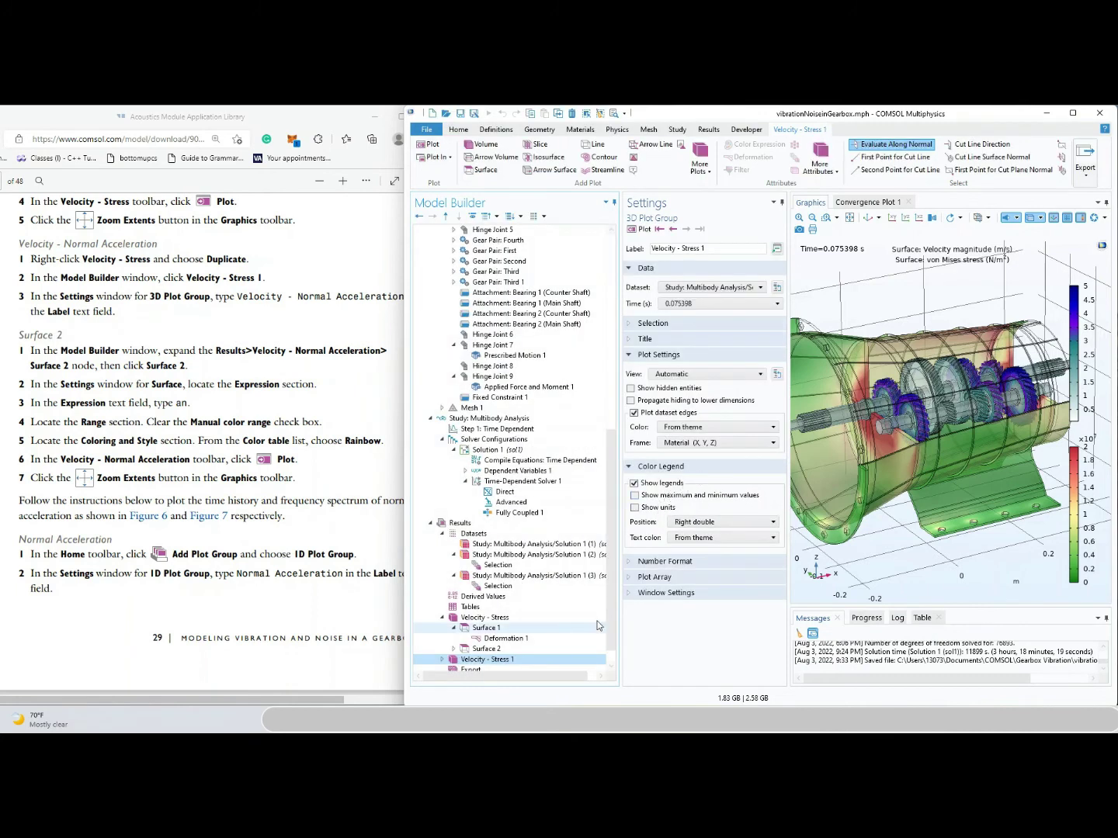
{"action": "left_click_drag", "start_coordinate": [611, 619], "coordinate": [611, 634]}
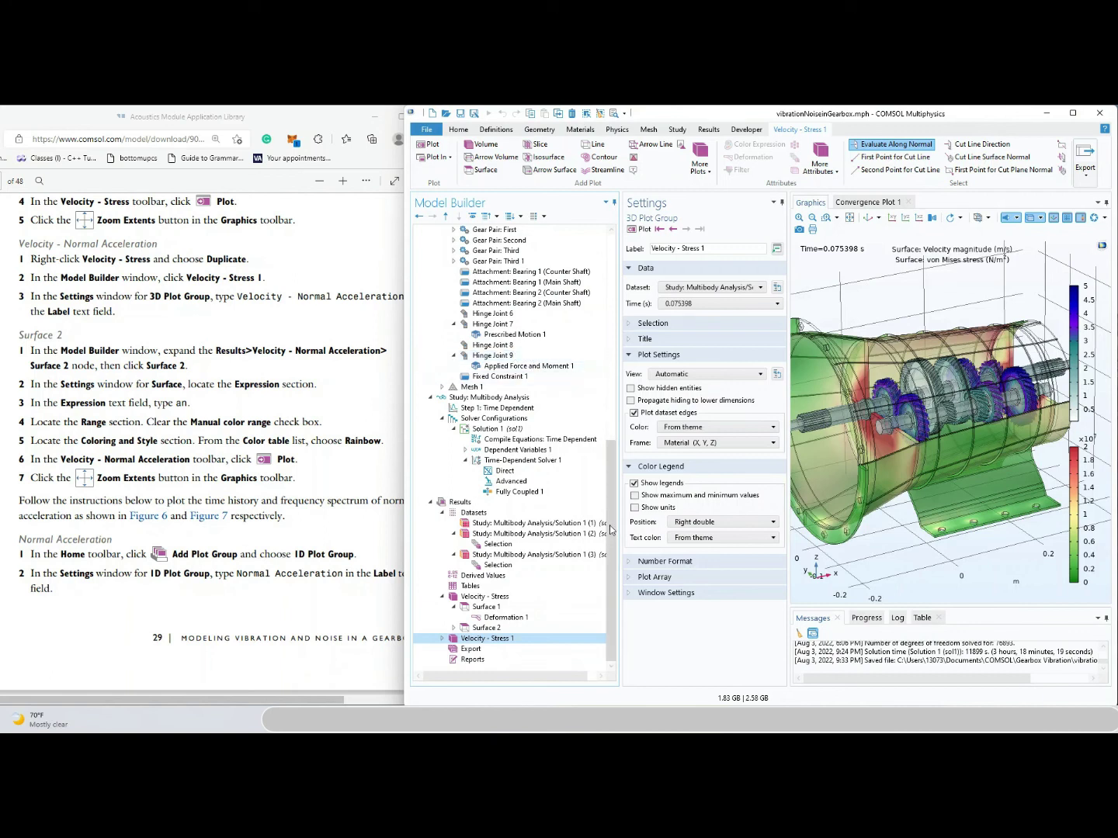
{"action": "scroll", "coordinate": [612, 517], "scroll_direction": "up", "scroll_amount": 1}
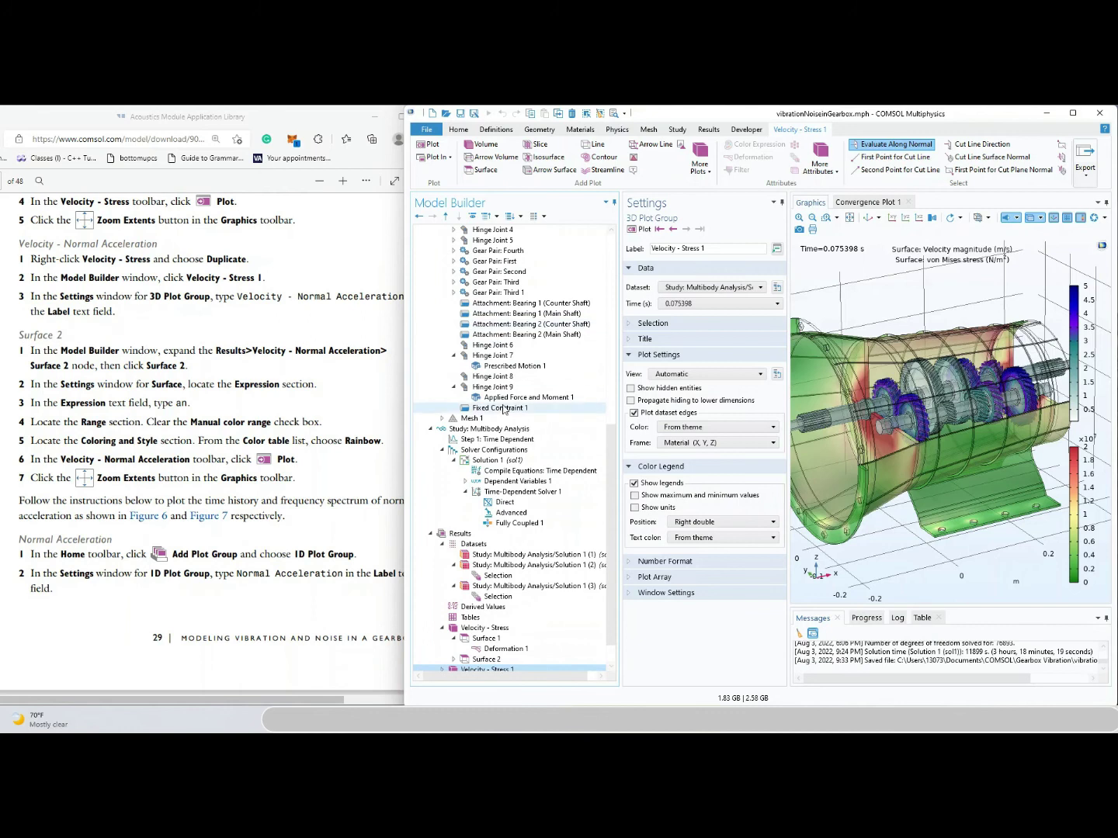
{"action": "scroll", "coordinate": [610, 508], "scroll_direction": "down", "scroll_amount": 1}
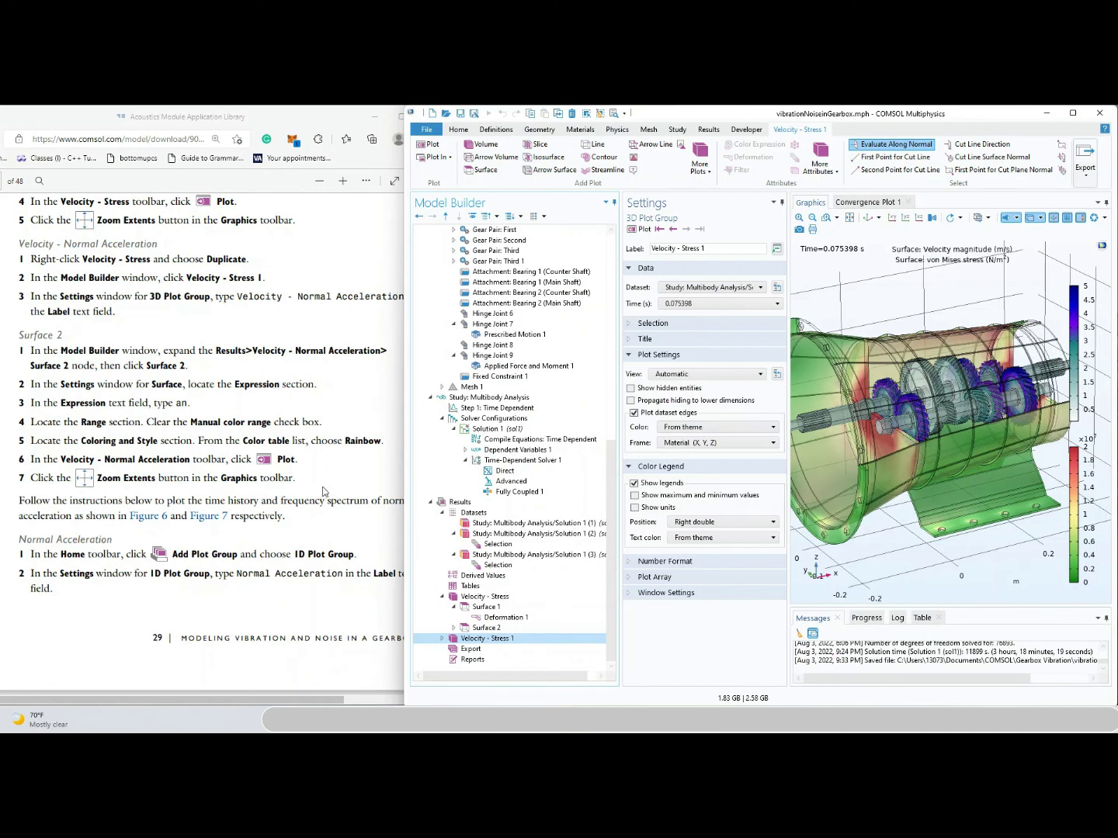
{"action": "left_click", "coordinate": [739, 248]}
{"action": "left_click_drag", "start_coordinate": [707, 249], "coordinate": [687, 249]}
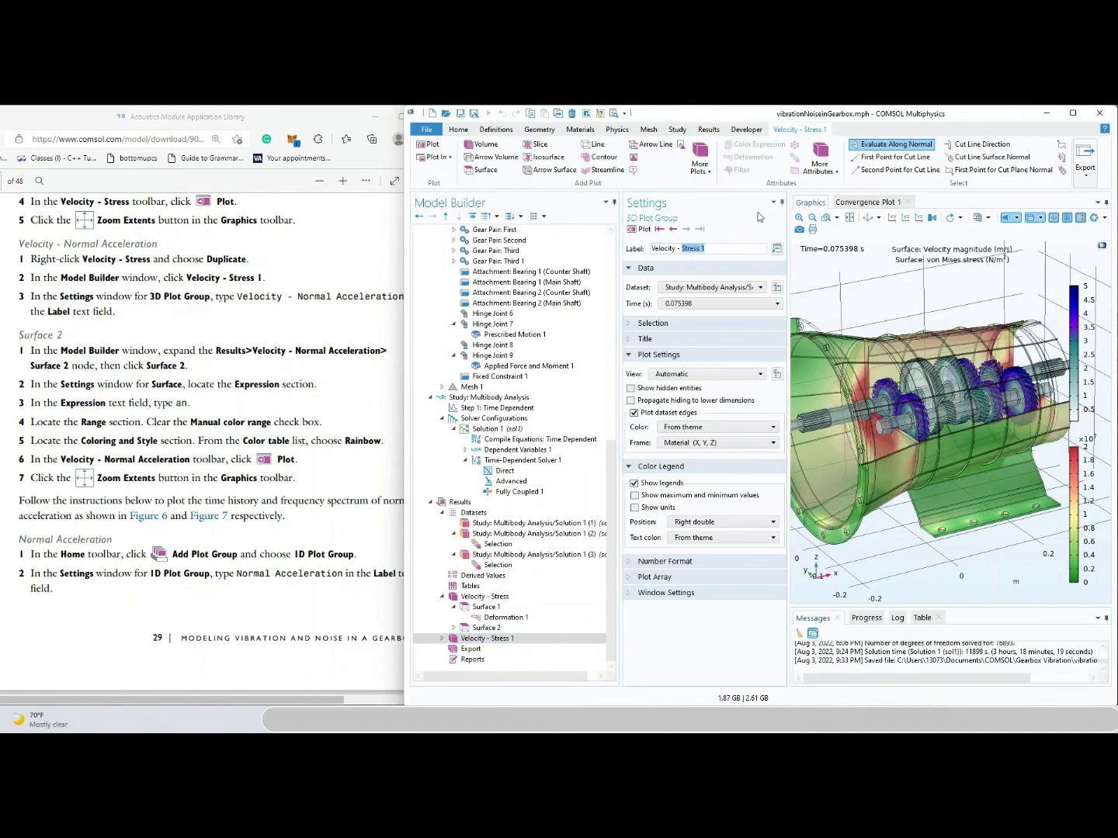
{"action": "type", "text": "Normal Acceleration"}
Set the expression of Surface 2 in the Velocity - Normal Acceleration group to an
{"action": "left_click", "coordinate": [348, 637]}
{"action": "scroll", "coordinate": [349, 636], "scroll_direction": "down", "scroll_amount": 2}
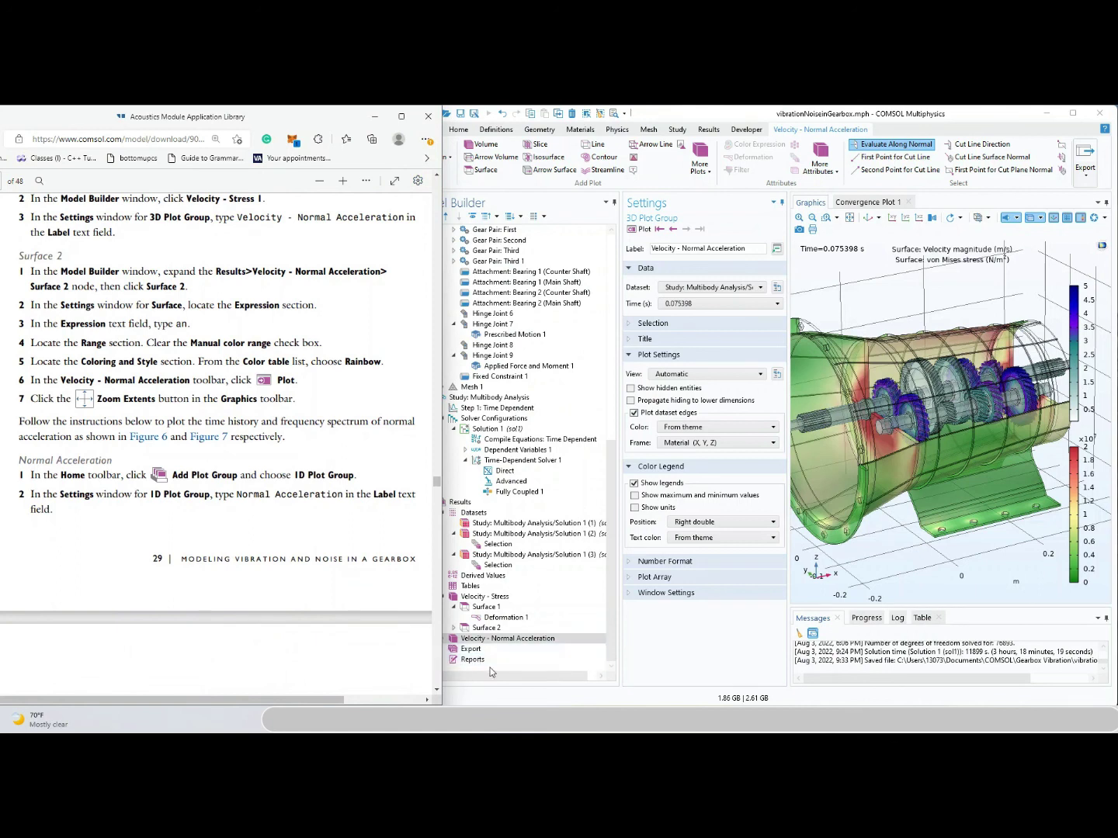
{"action": "left_click", "coordinate": [470, 640]}
{"action": "left_click", "coordinate": [448, 643]}
{"action": "left_click", "coordinate": [444, 639]}
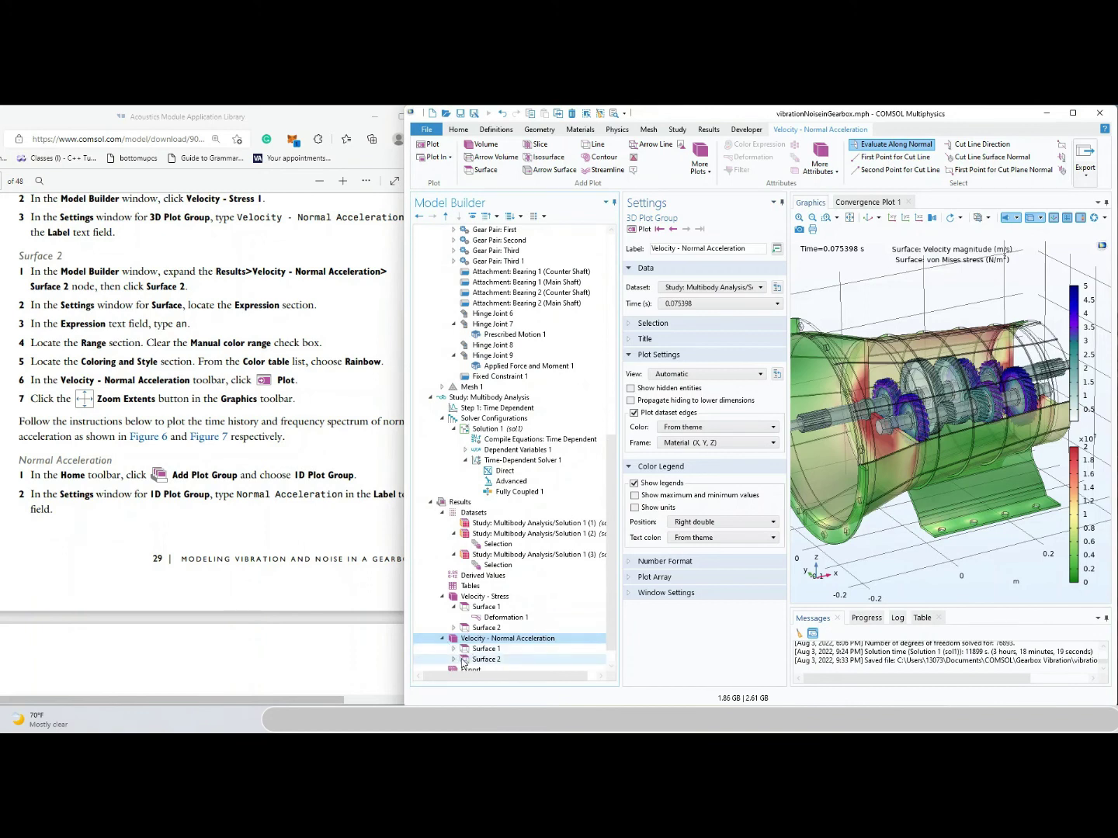
{"action": "double_click", "coordinate": [465, 660]}
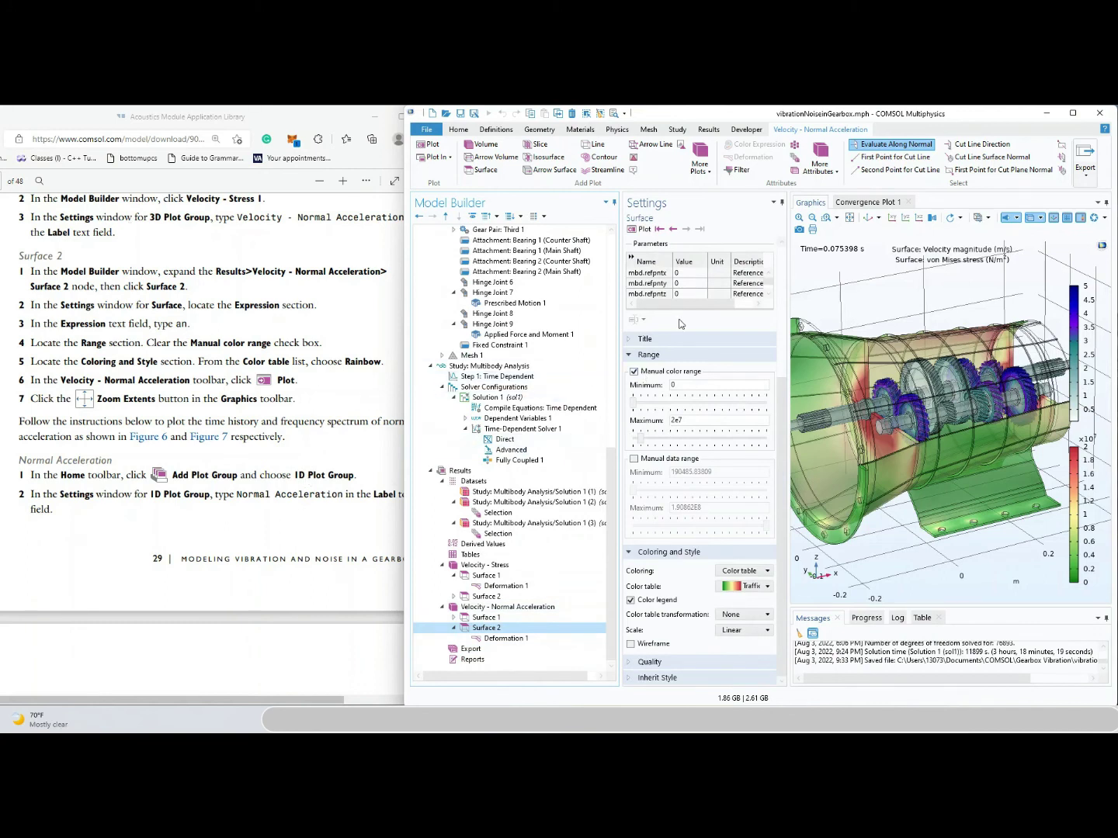
{"action": "scroll", "coordinate": [685, 301], "scroll_direction": "up", "scroll_amount": 5}
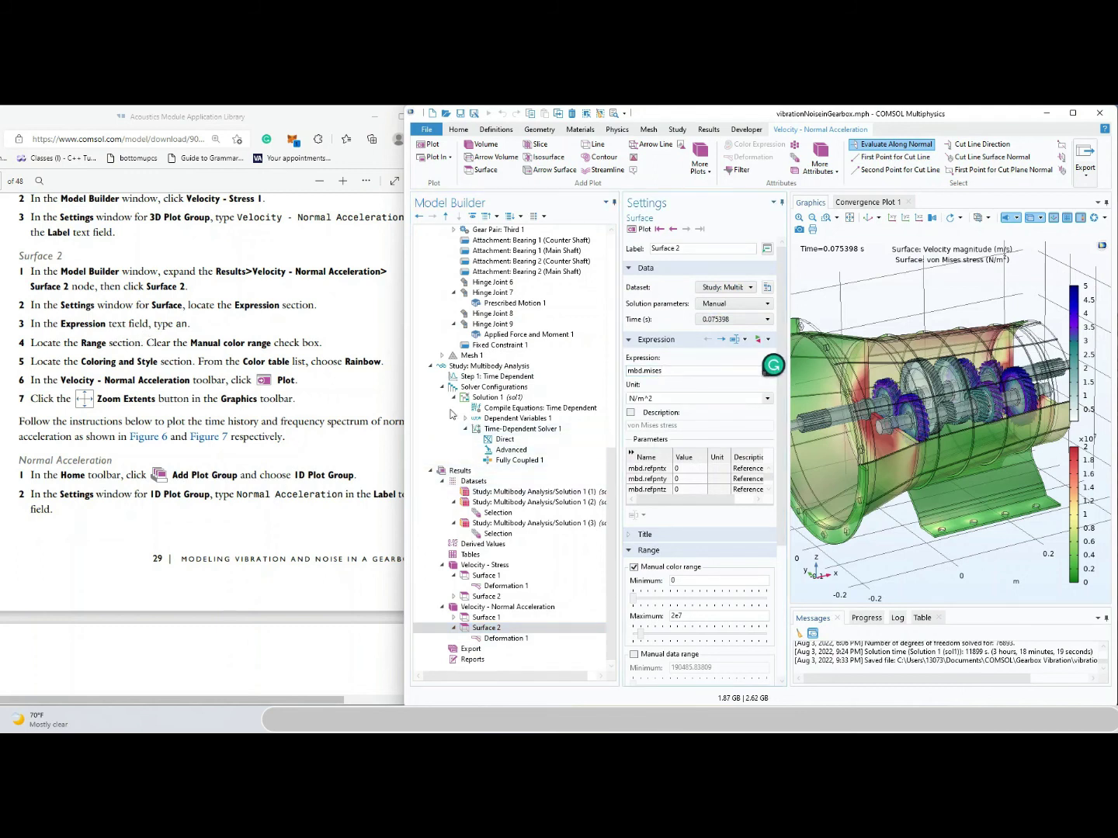
{"action": "left_click", "coordinate": [660, 371]}
{"action": "mouse_move", "coordinate": [662, 373]}
{"action": "triple_click", "coordinate": [678, 372]}
{"action": "type", "text": "an"}
{"action": "mouse_move", "coordinate": [611, 512]}
{"action": "left_mouse_down"}
{"action": "mouse_move", "coordinate": [607, 299]}
{"action": "mouse_move", "coordinate": [611, 487]}
{"action": "left_mouse_up"}
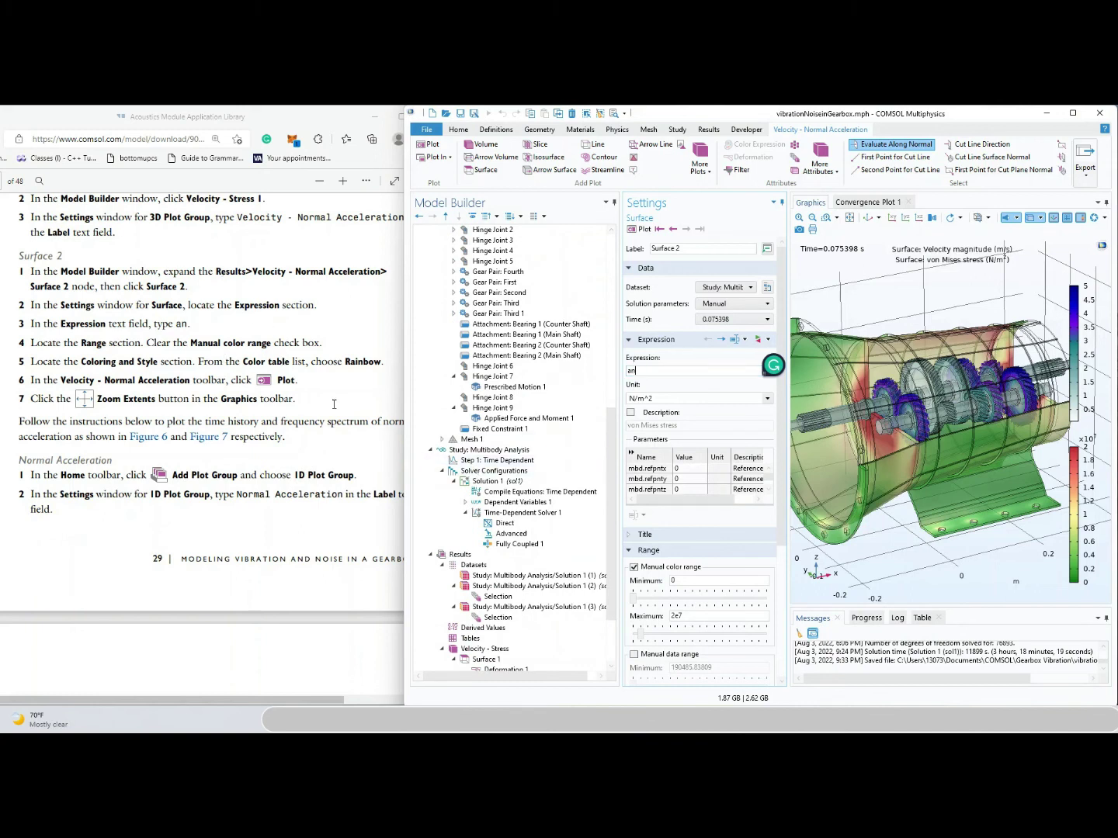
{"action": "key", "text": "Tab"}
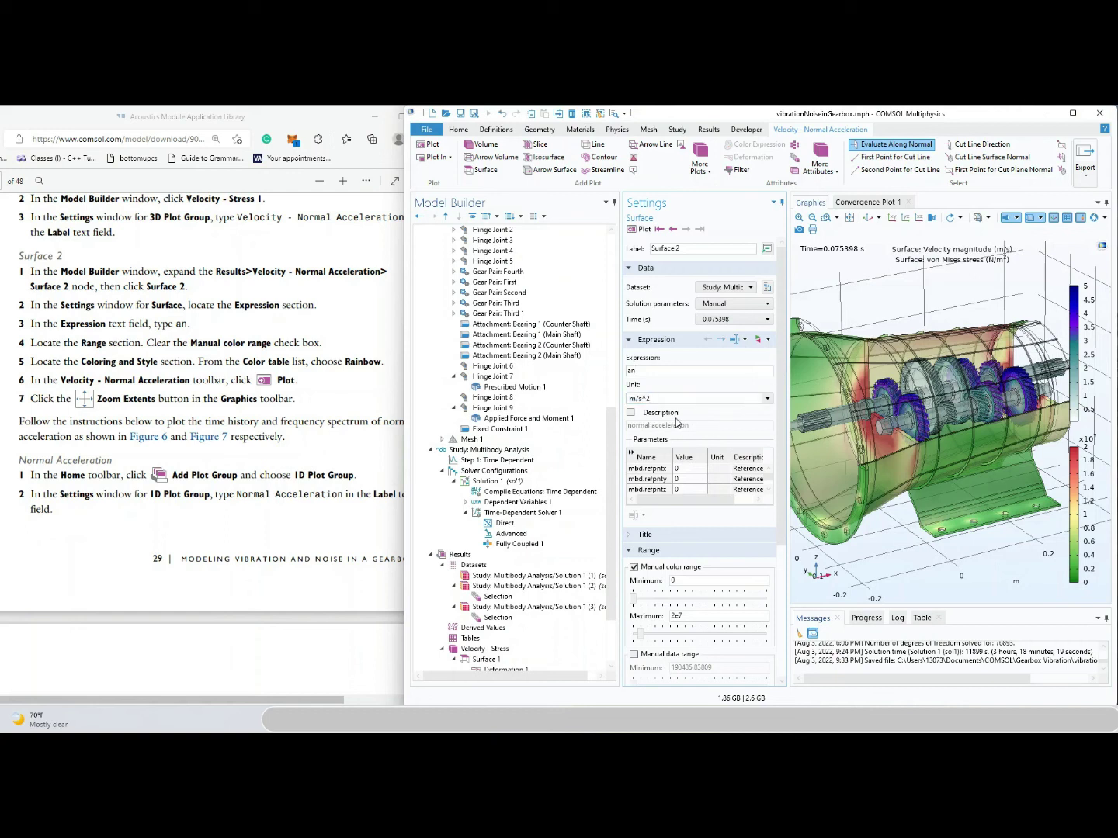
Turn off the manual color range for Surface 2 in the Velocity - Normal Acceleration group
{"action": "left_click", "coordinate": [641, 399]}
{"action": "scroll", "coordinate": [757, 565], "scroll_direction": "down", "scroll_amount": 2}
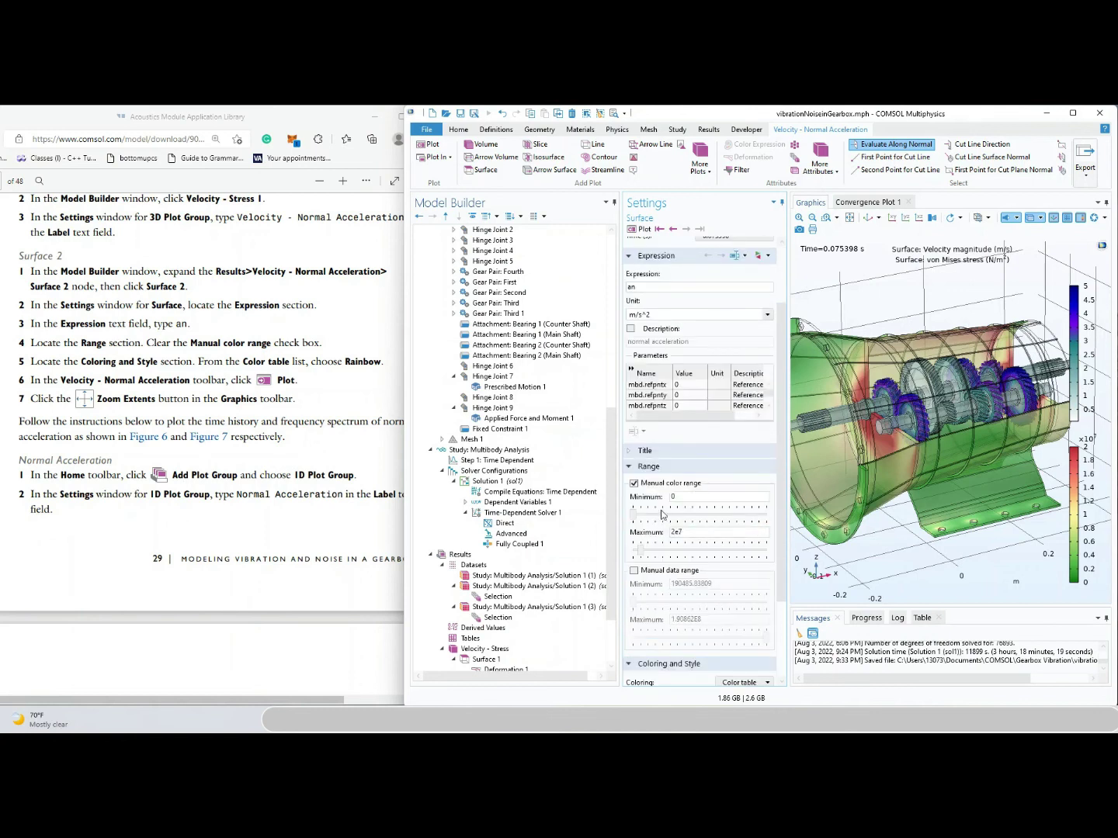
{"action": "left_click", "coordinate": [634, 483]}
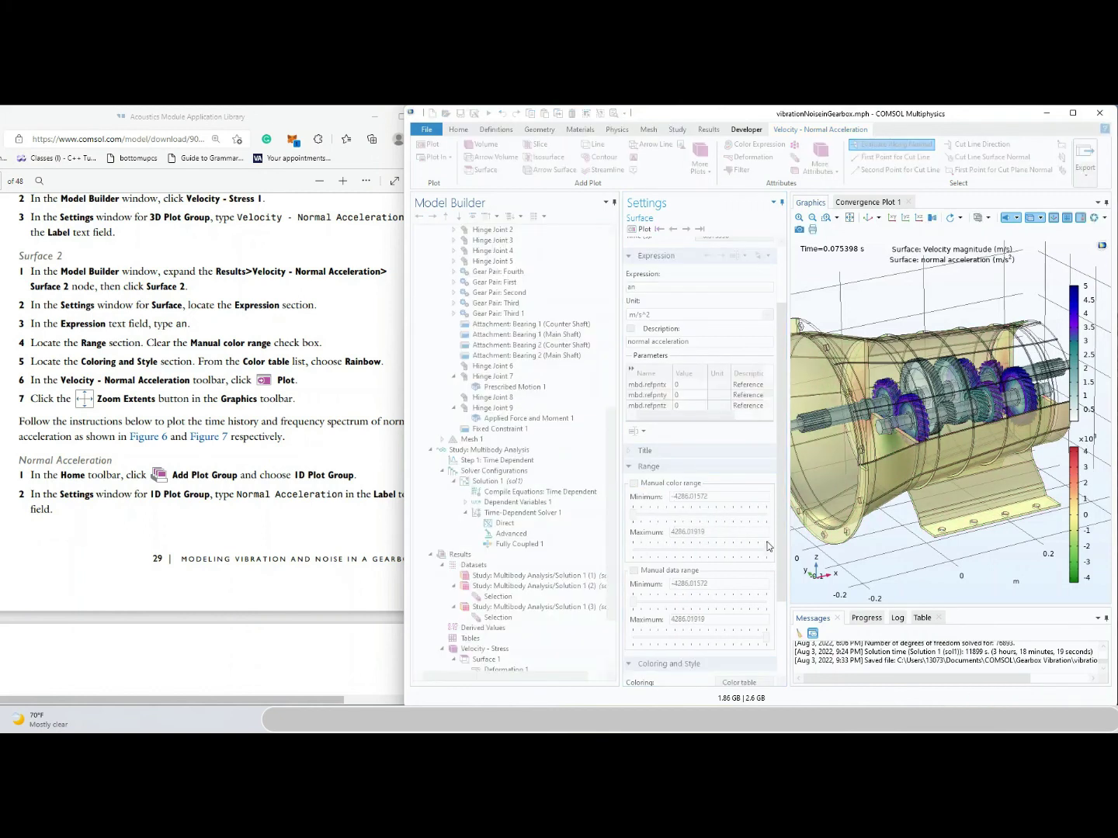
Set the color table of Surface 2 to Rainbow and replot the Velocity - Normal Acceleration group
{"action": "left_click_drag", "start_coordinate": [781, 603], "coordinate": [790, 686]}
{"action": "left_click", "coordinate": [744, 590]}
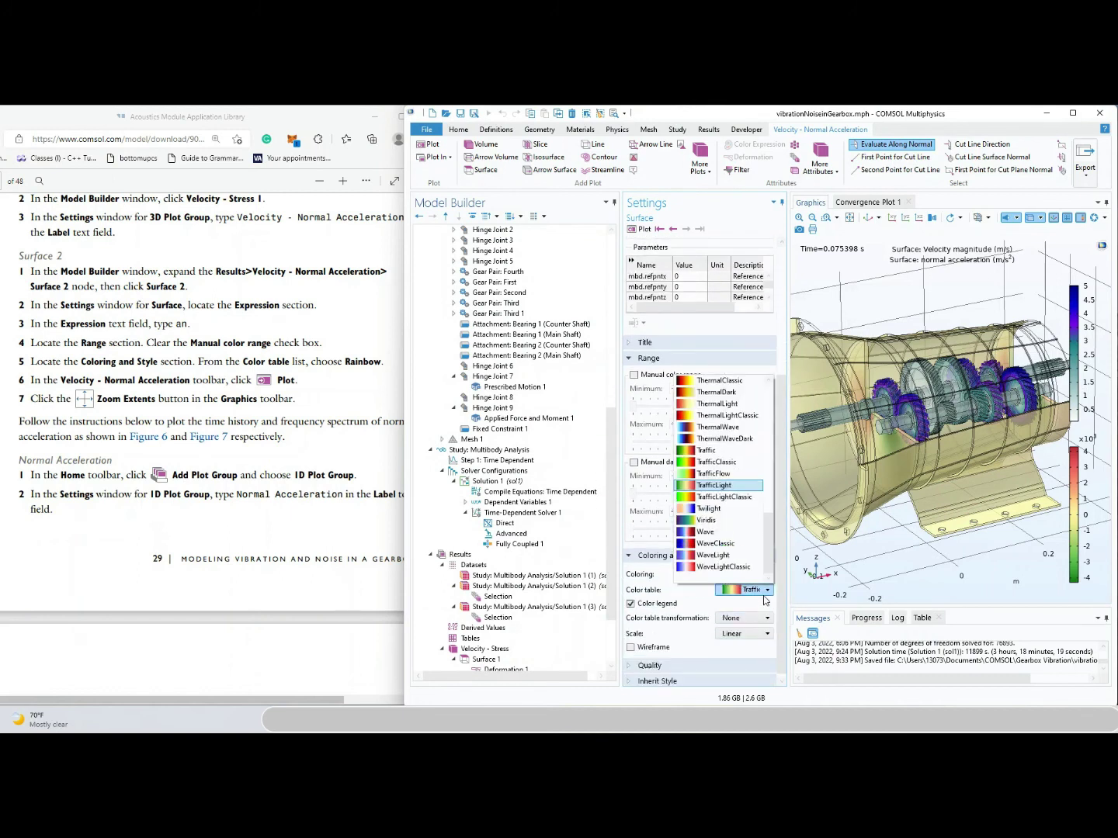
{"action": "scroll", "coordinate": [717, 533], "scroll_direction": "up", "scroll_amount": 5}
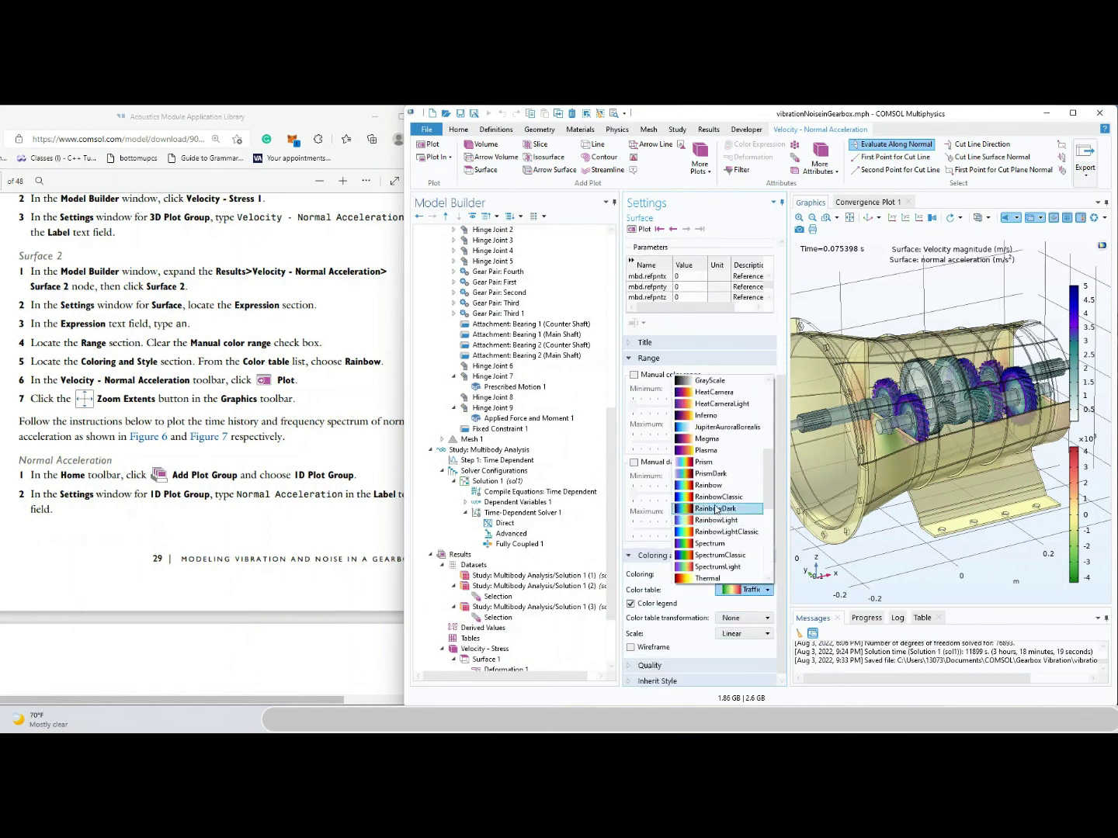
{"action": "left_click", "coordinate": [696, 488]}
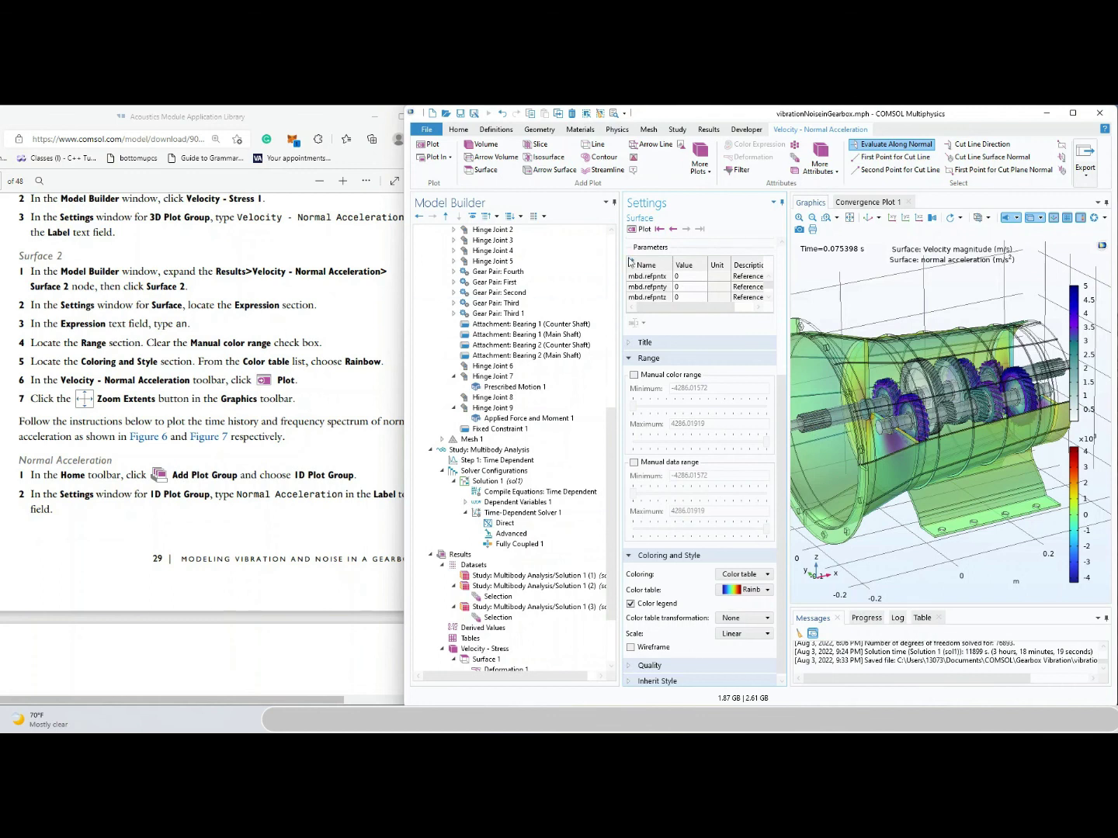
{"action": "left_click", "coordinate": [641, 229]}
Review the settings of Surface 1 and Surface 2 under the Velocity - Normal Acceleration plot group
{"action": "scroll", "coordinate": [497, 597], "scroll_direction": "down", "scroll_amount": 3}
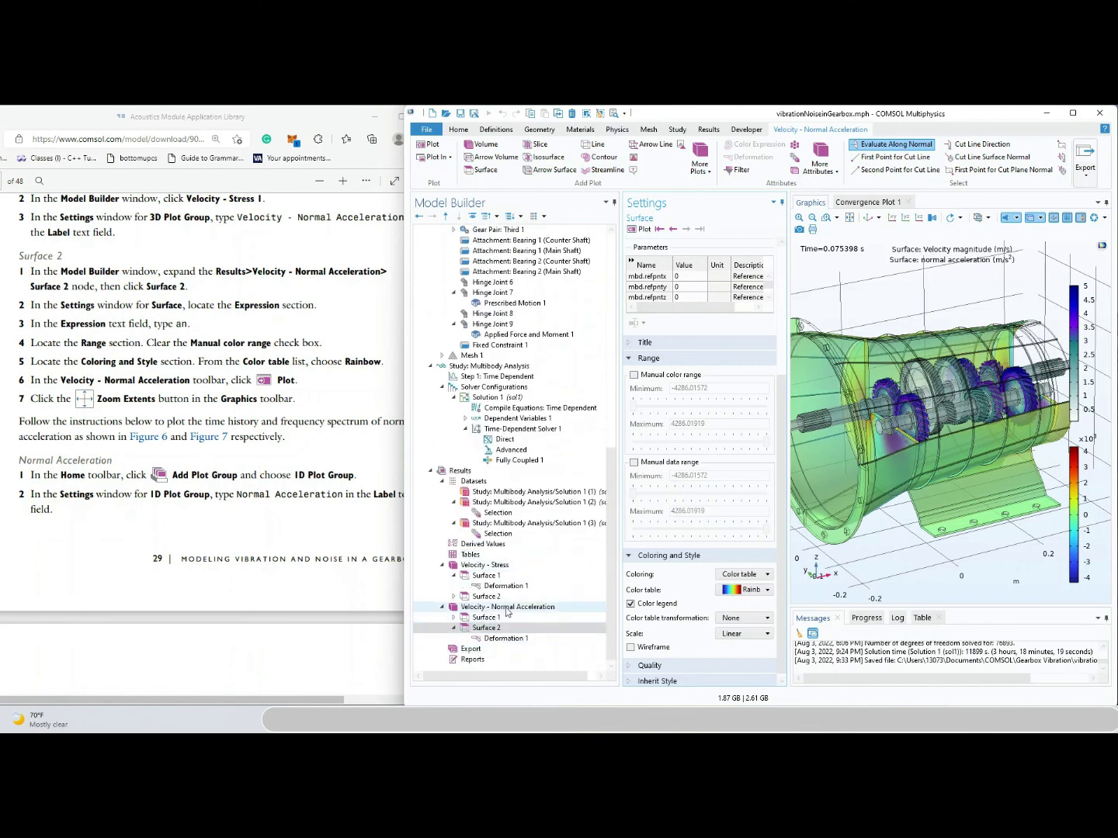
{"action": "left_click", "coordinate": [442, 565]}
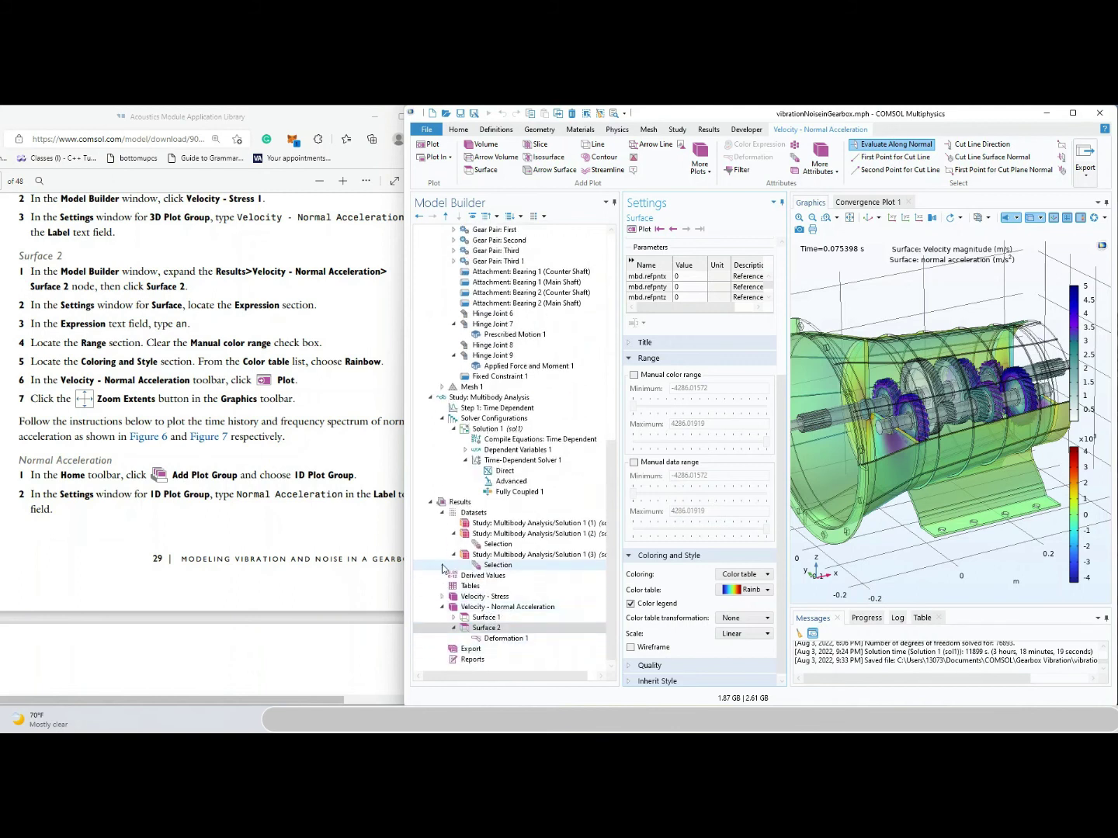
{"action": "left_click", "coordinate": [487, 617]}
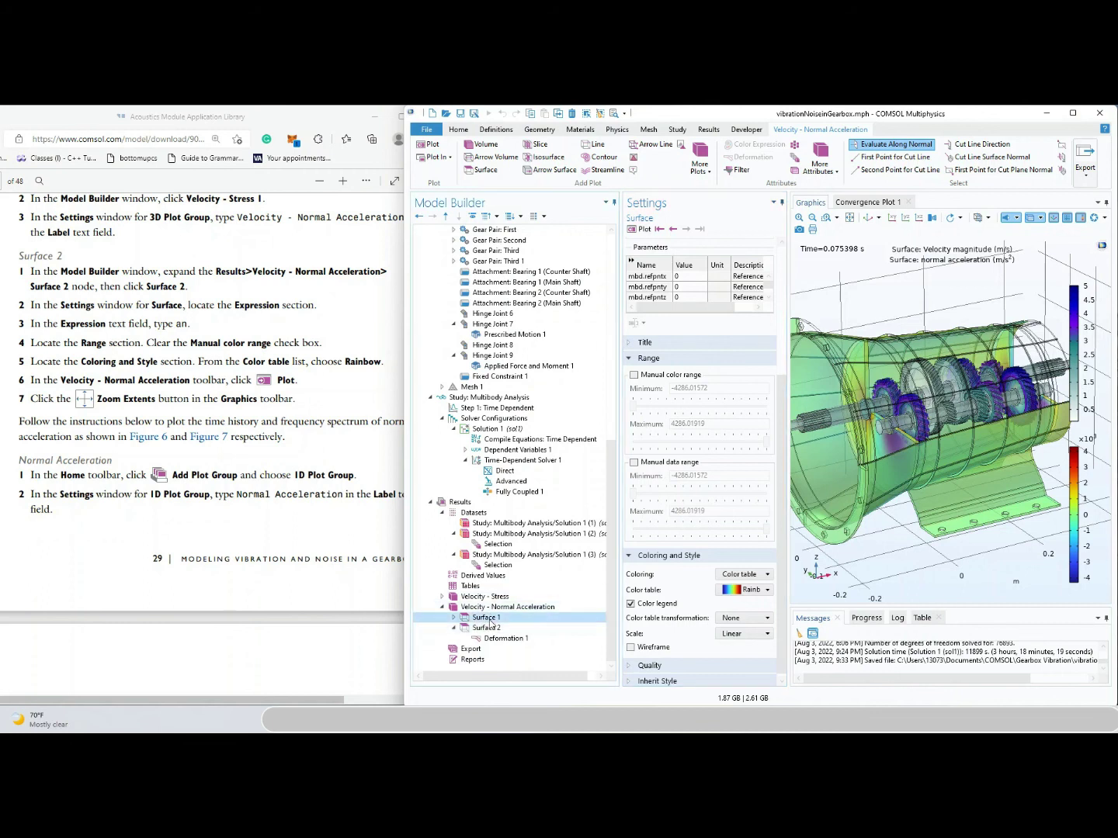
{"action": "left_click", "coordinate": [453, 617]}
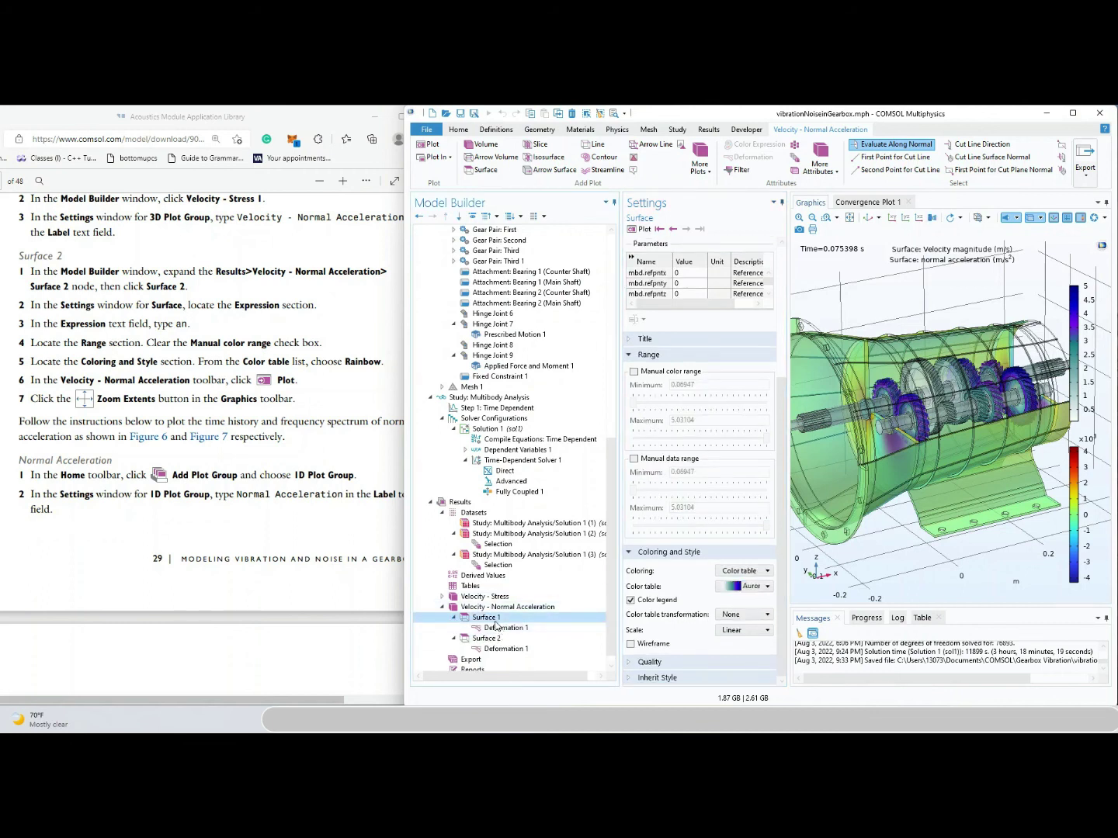
{"action": "left_click", "coordinate": [489, 618]}
{"action": "left_click", "coordinate": [489, 639]}
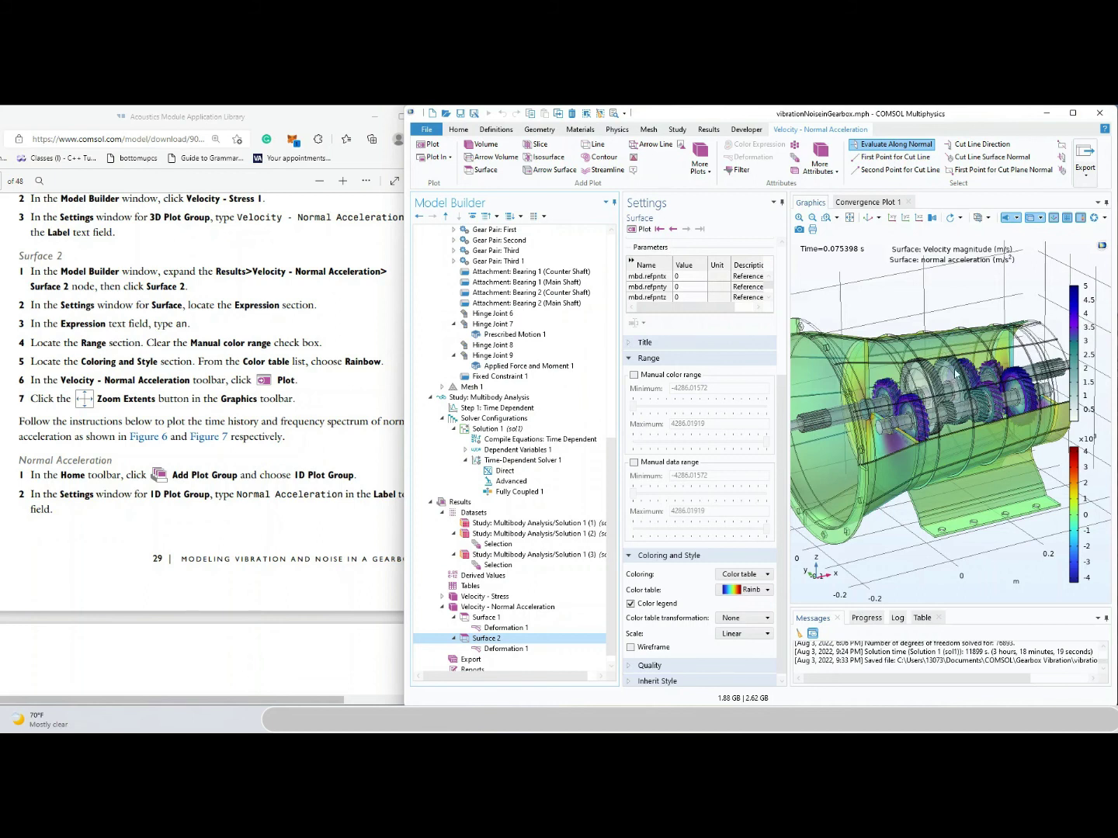
Examine the velocity and normal acceleration distribution on the gears and housing from several angles, including close up around the shaft ends
{"action": "scroll", "coordinate": [946, 426], "scroll_direction": "down", "scroll_amount": 1}
{"action": "scroll", "coordinate": [946, 425], "scroll_direction": "up", "scroll_amount": 4}
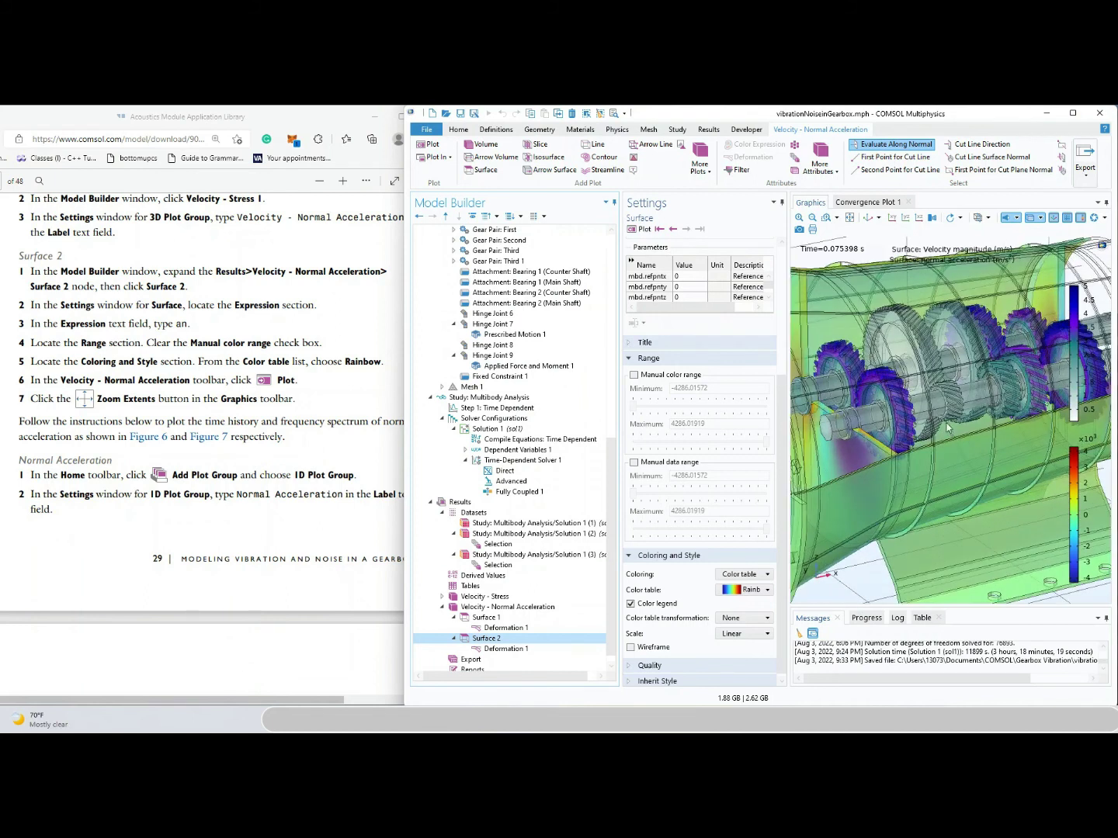
{"action": "left_click_drag", "start_coordinate": [874, 523], "coordinate": [919, 283]}
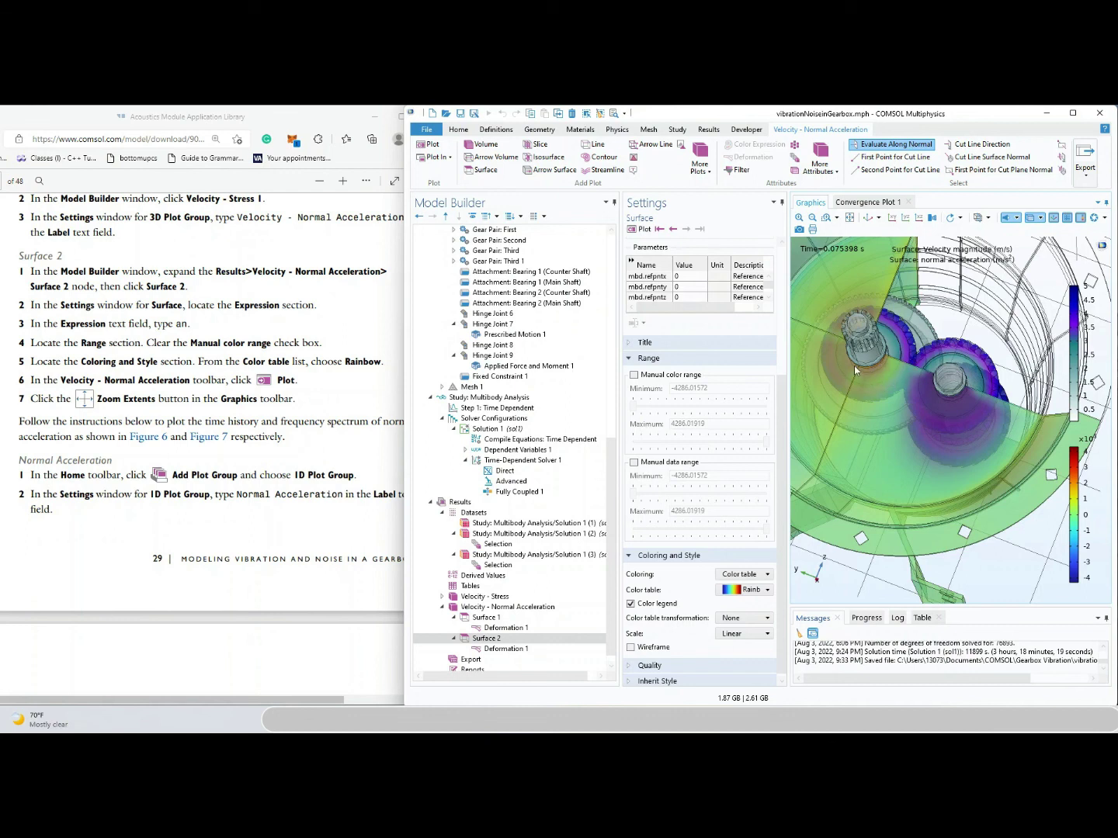
{"action": "left_click_drag", "start_coordinate": [879, 365], "coordinate": [883, 365]}
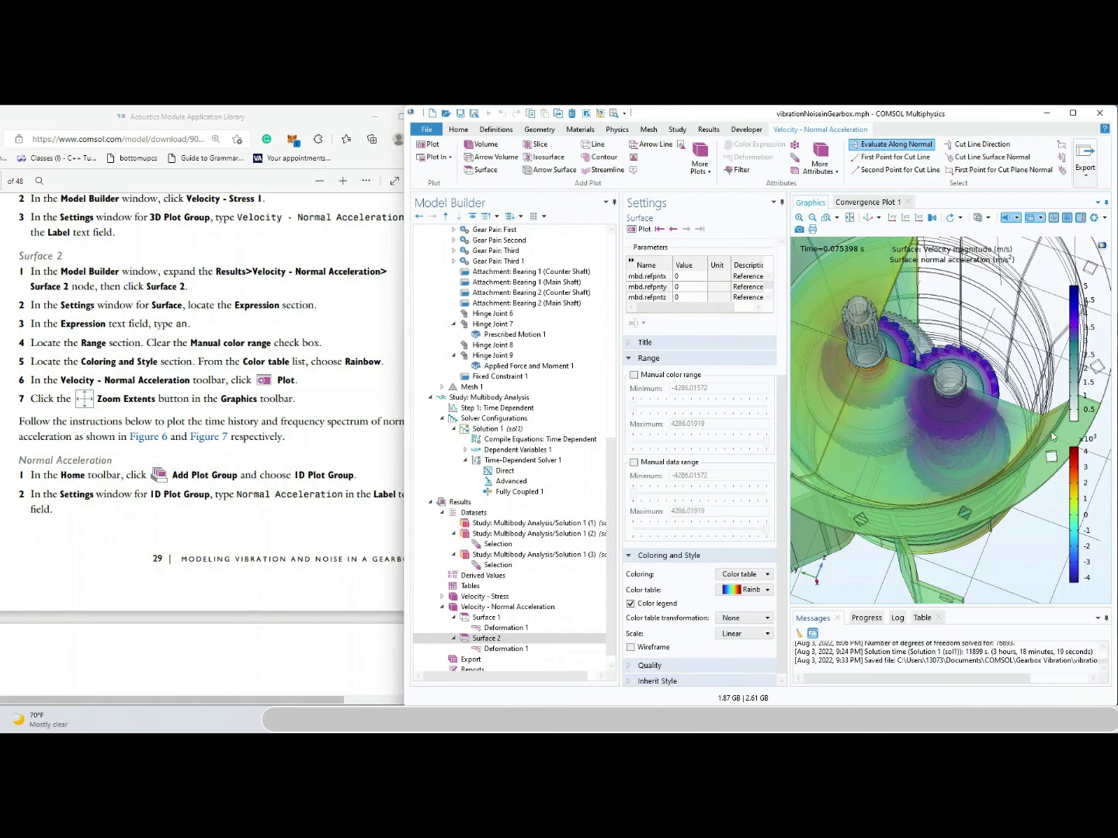
{"action": "left_click_drag", "start_coordinate": [1003, 437], "coordinate": [995, 453]}
{"action": "left_click_drag", "start_coordinate": [1068, 437], "coordinate": [1039, 433]}
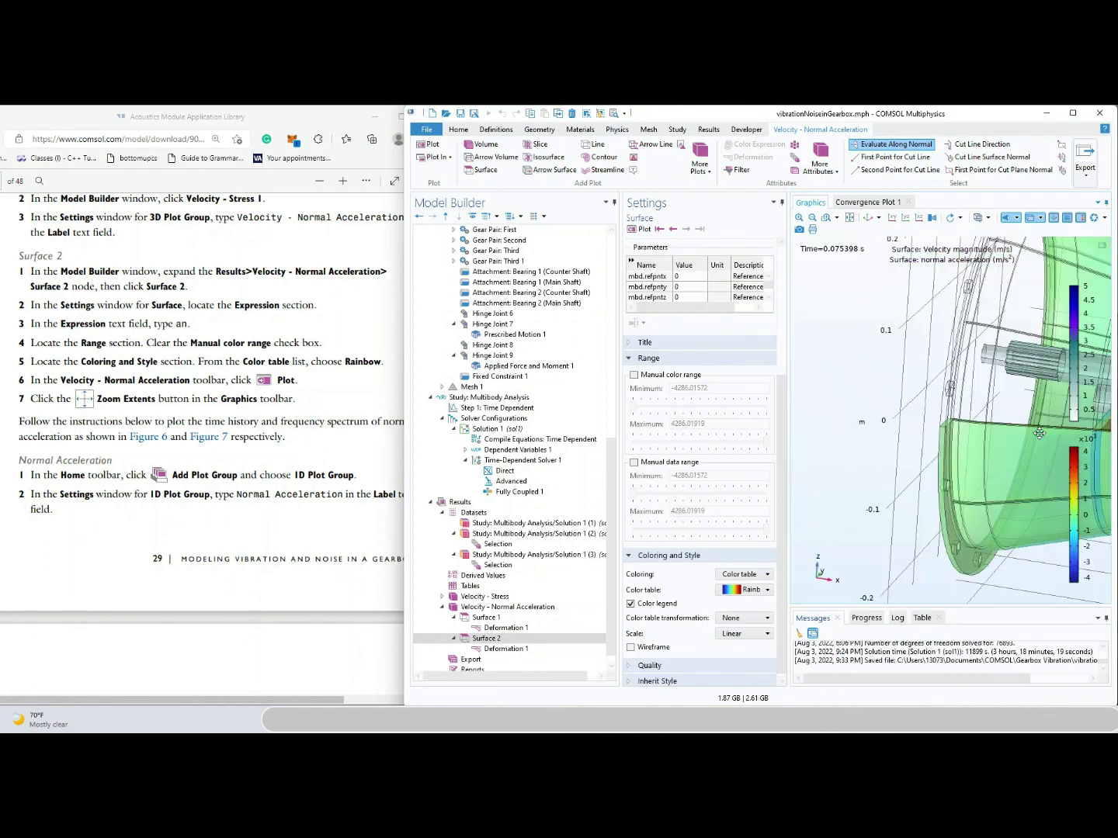
{"action": "left_click", "coordinate": [850, 217]}
{"action": "left_click_drag", "start_coordinate": [990, 483], "coordinate": [929, 499]}
{"action": "left_click_drag", "start_coordinate": [931, 475], "coordinate": [932, 419]}
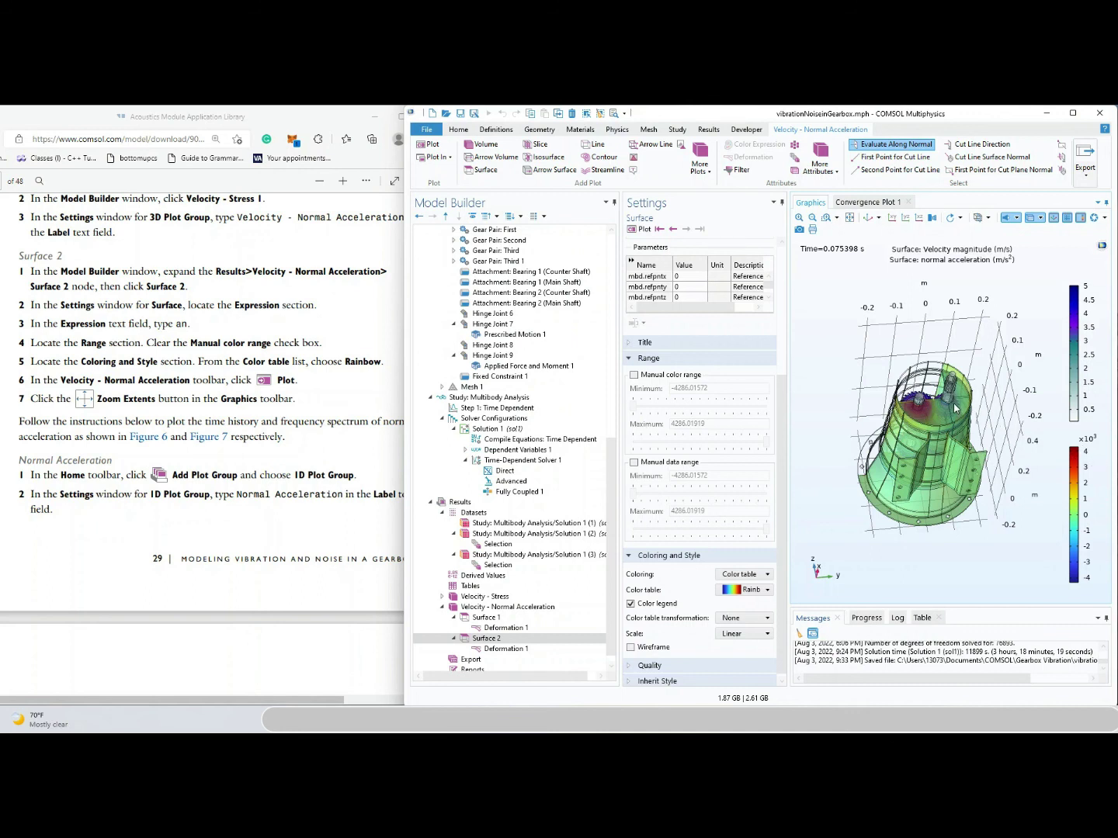
{"action": "scroll", "coordinate": [955, 408], "scroll_direction": "up", "scroll_amount": 5}
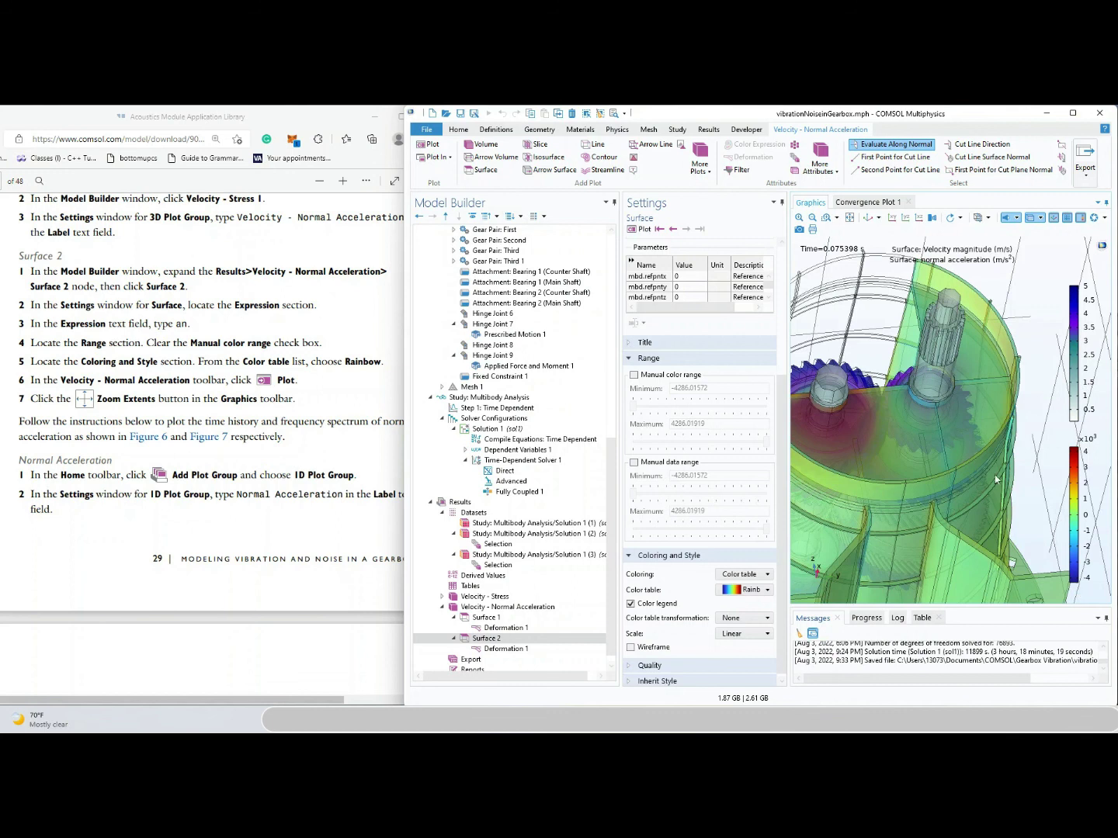
{"action": "left_click_drag", "start_coordinate": [1091, 569], "coordinate": [947, 431]}
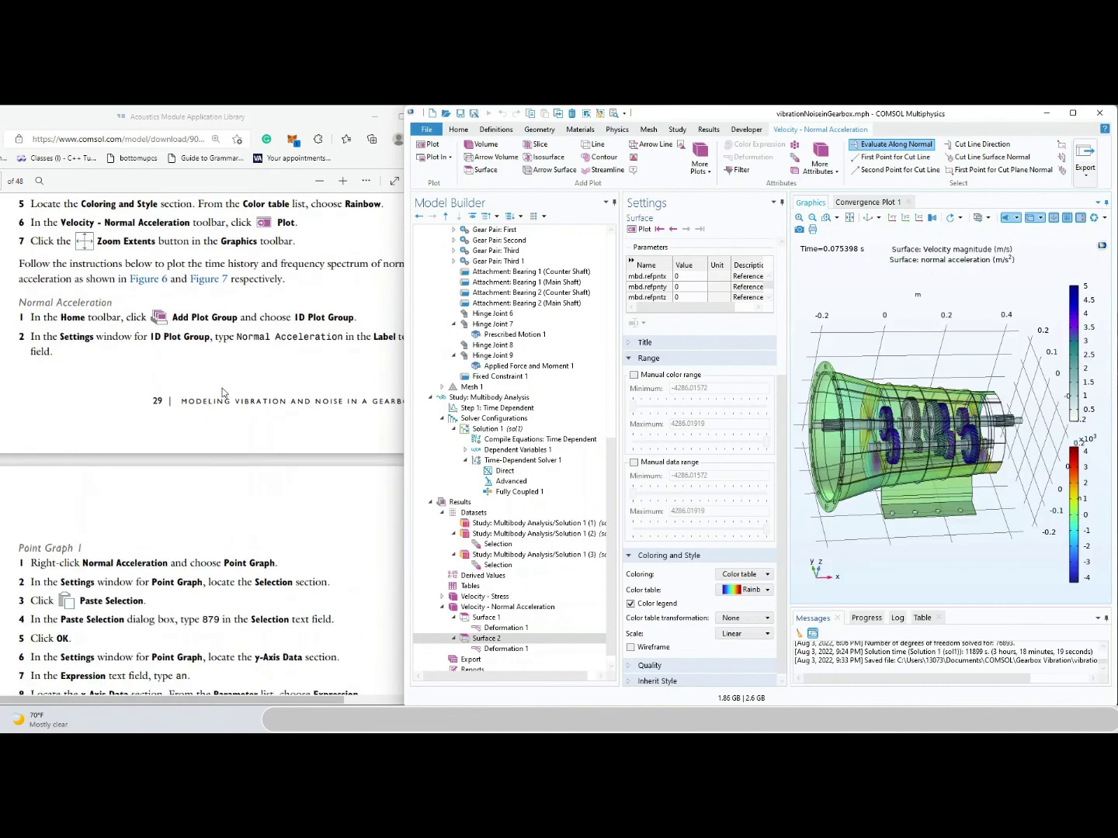
Add a 1D plot group to the results and label it Normal Acceleration
{"action": "left_click", "coordinate": [396, 314]}
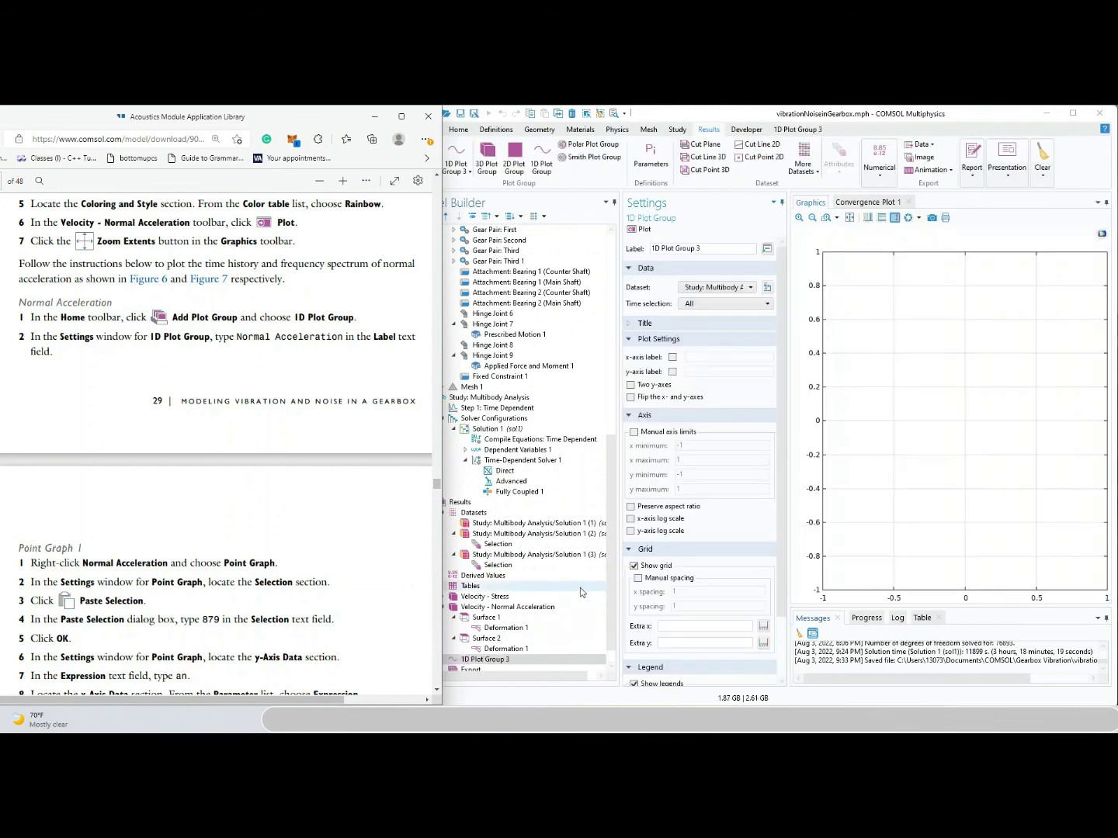
{"action": "left_click", "coordinate": [741, 248]}
{"action": "key", "text": "ctrl+a"}
{"action": "type", "text": "Nor"}
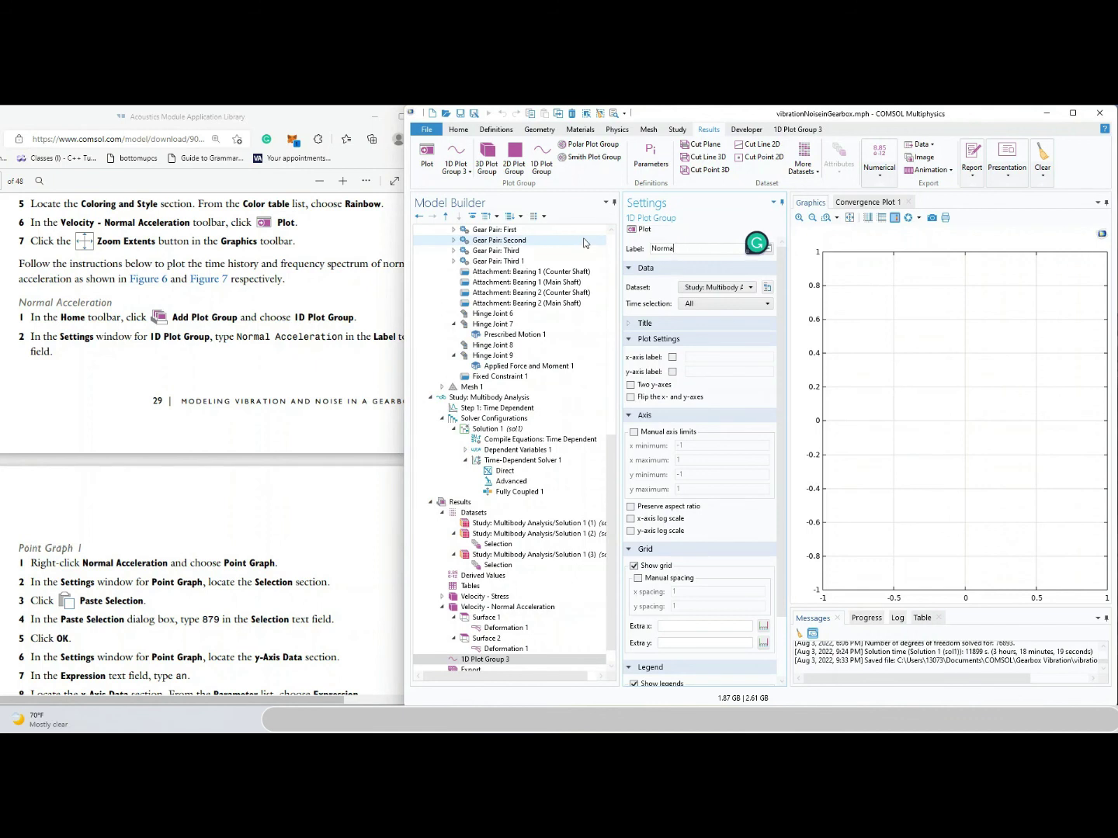
{"action": "type", "text": "mal Acceleration"}
{"action": "left_click", "coordinate": [386, 389]}
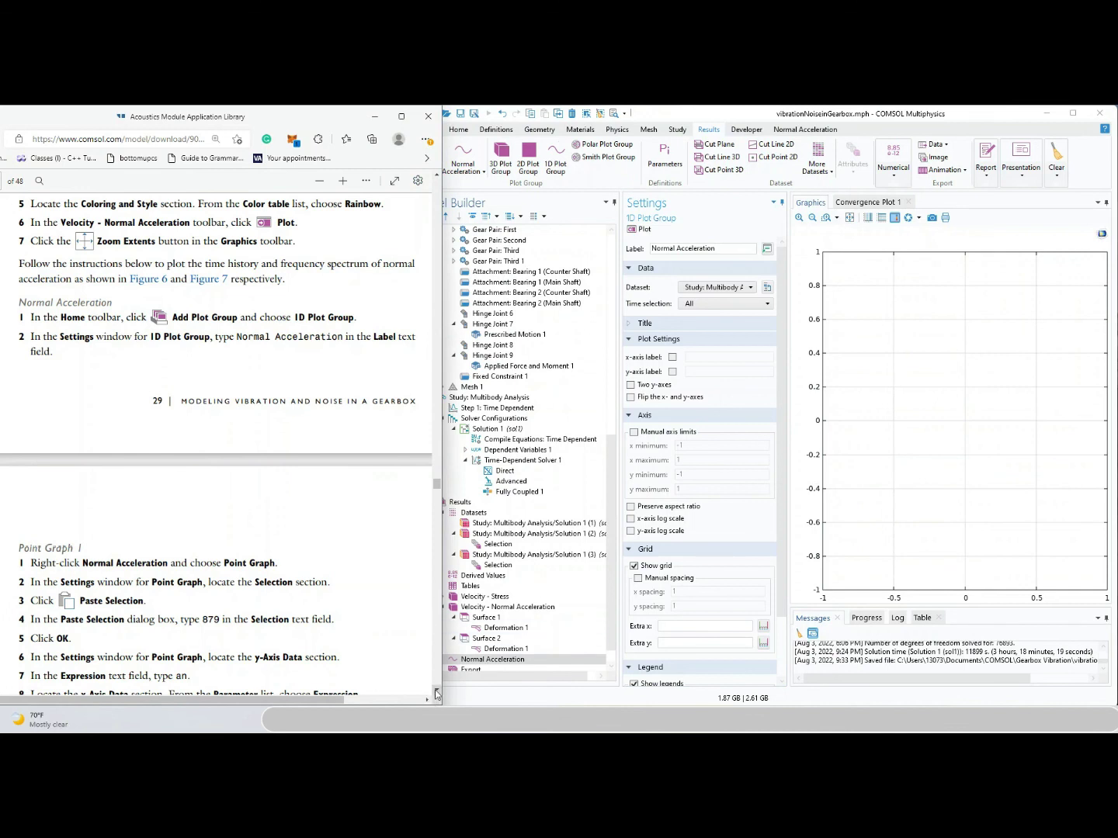
Find the Point Graph 1 instructions in the guide and add a Point Graph to the Normal Acceleration plot group
{"action": "scroll", "coordinate": [436, 693], "scroll_direction": "down", "scroll_amount": 3}
{"action": "left_click_drag", "start_coordinate": [438, 487], "coordinate": [427, 590]}
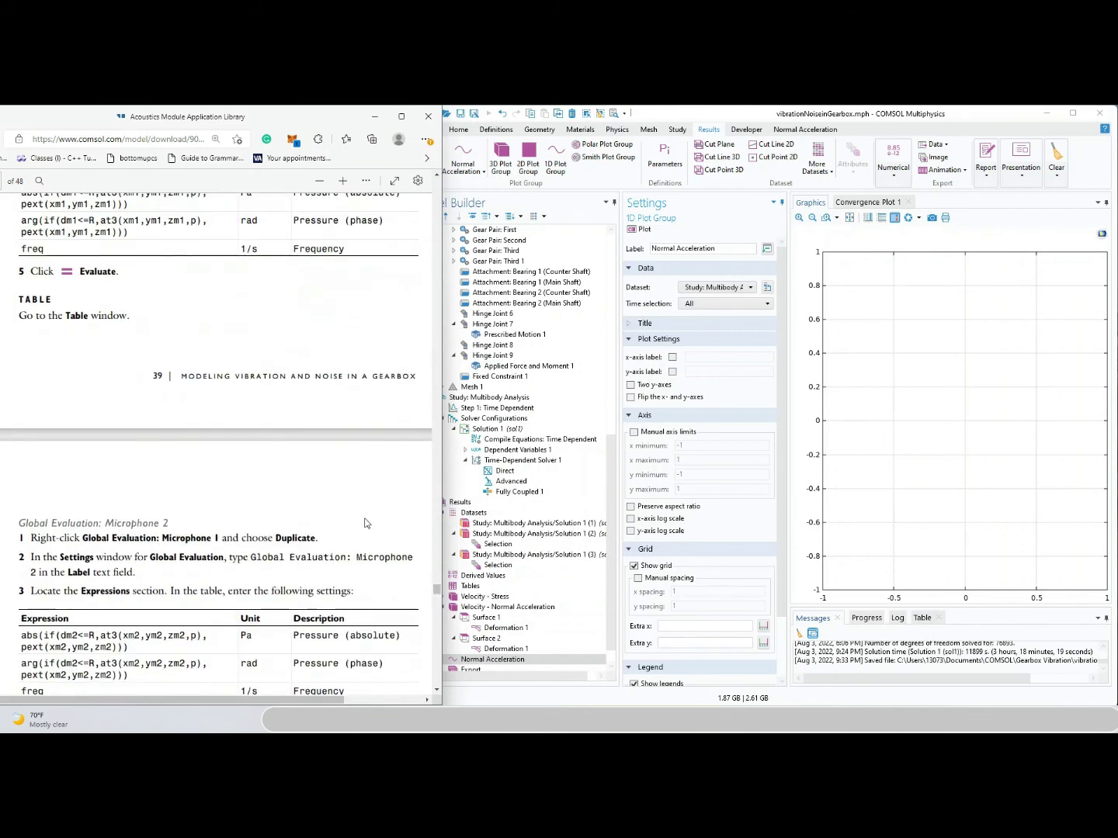
{"action": "scroll", "coordinate": [367, 524], "scroll_direction": "up", "scroll_amount": 10}
{"action": "scroll", "coordinate": [367, 523], "scroll_direction": "up", "scroll_amount": 10}
{"action": "scroll", "coordinate": [359, 521], "scroll_direction": "up", "scroll_amount": 20}
{"action": "scroll", "coordinate": [253, 516], "scroll_direction": "down", "scroll_amount": 3}
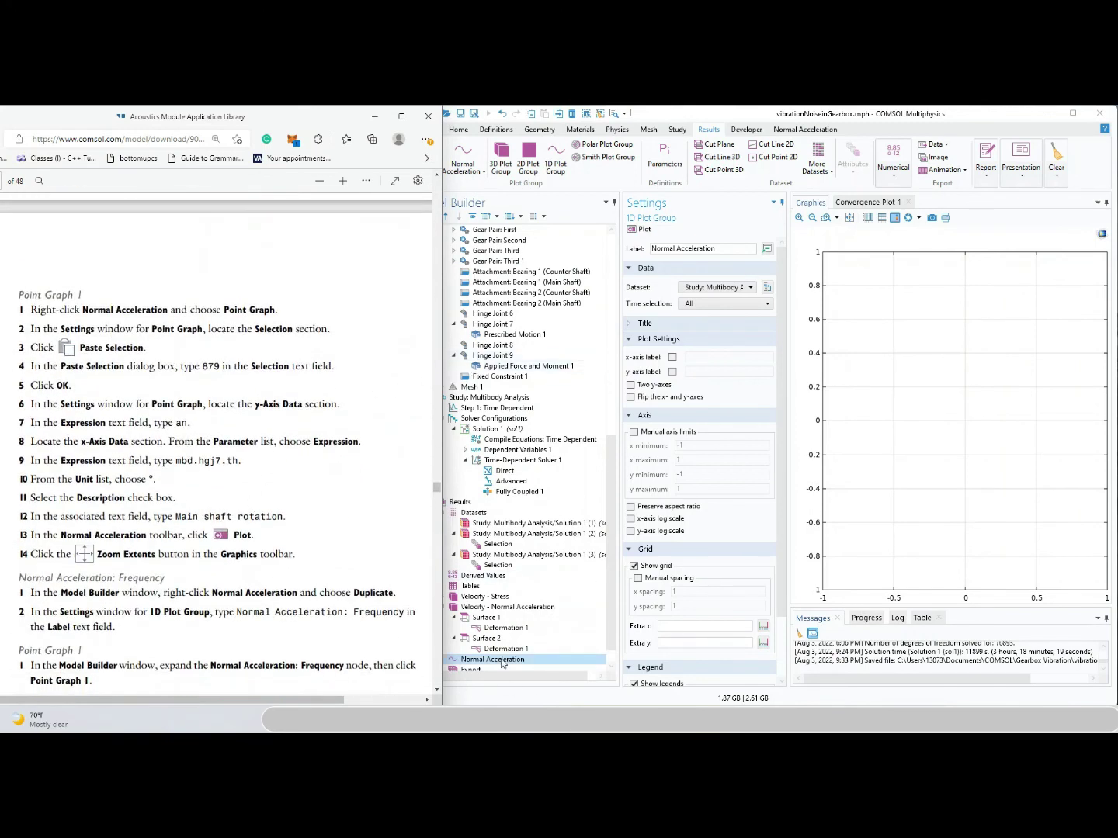
{"action": "right_click", "coordinate": [503, 660]}
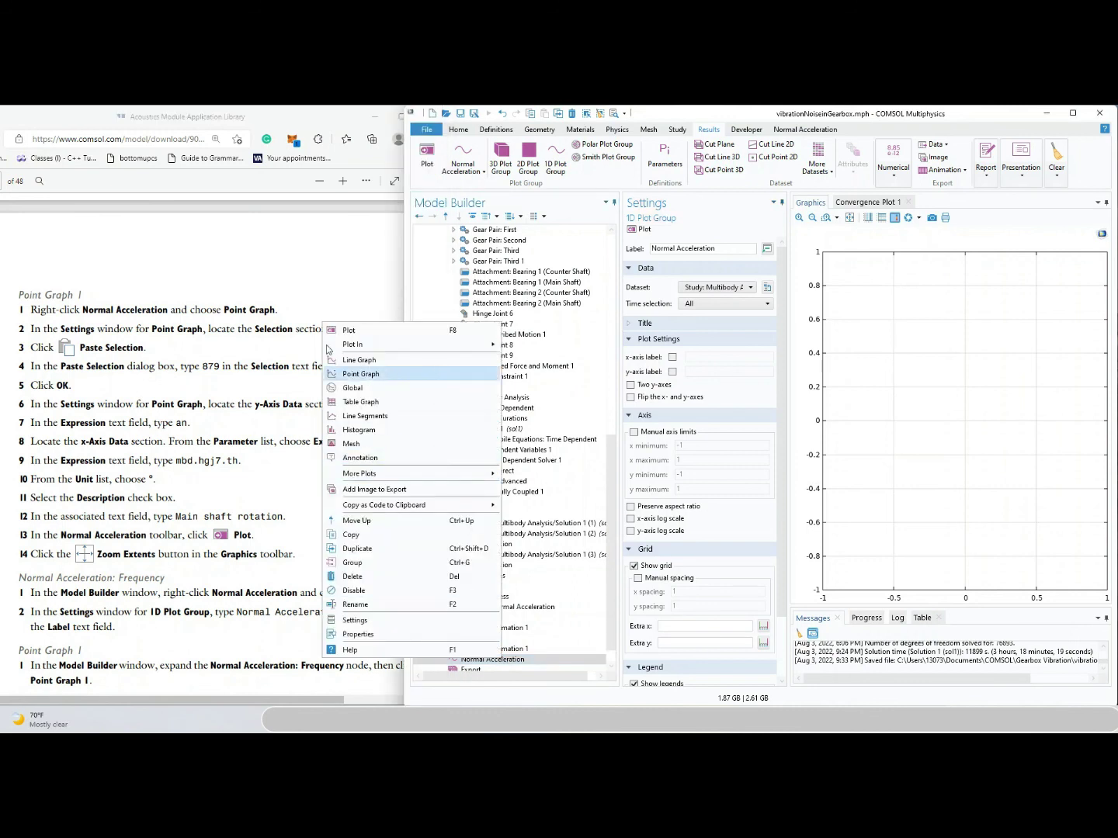
{"action": "left_click", "coordinate": [369, 376]}
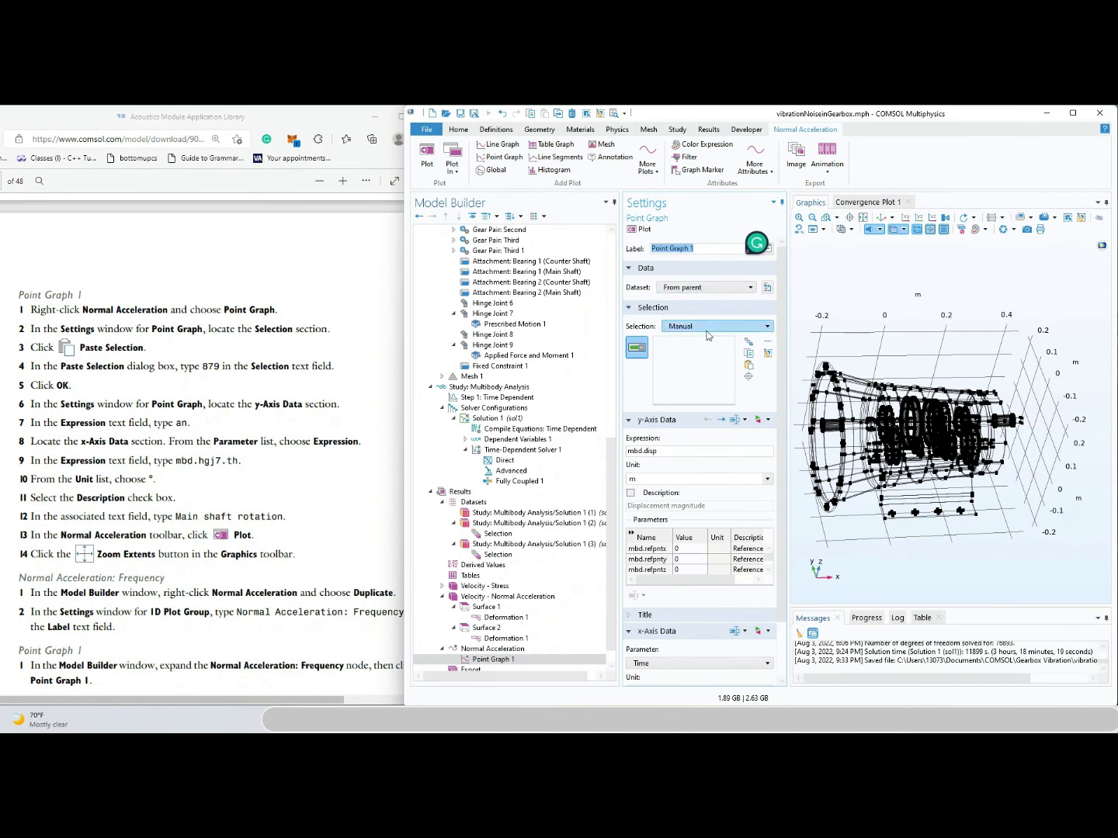
Assign point 879 as the selection of Point Graph 1 and inspect its location on the gearbox housing
{"action": "left_click", "coordinate": [749, 365]}
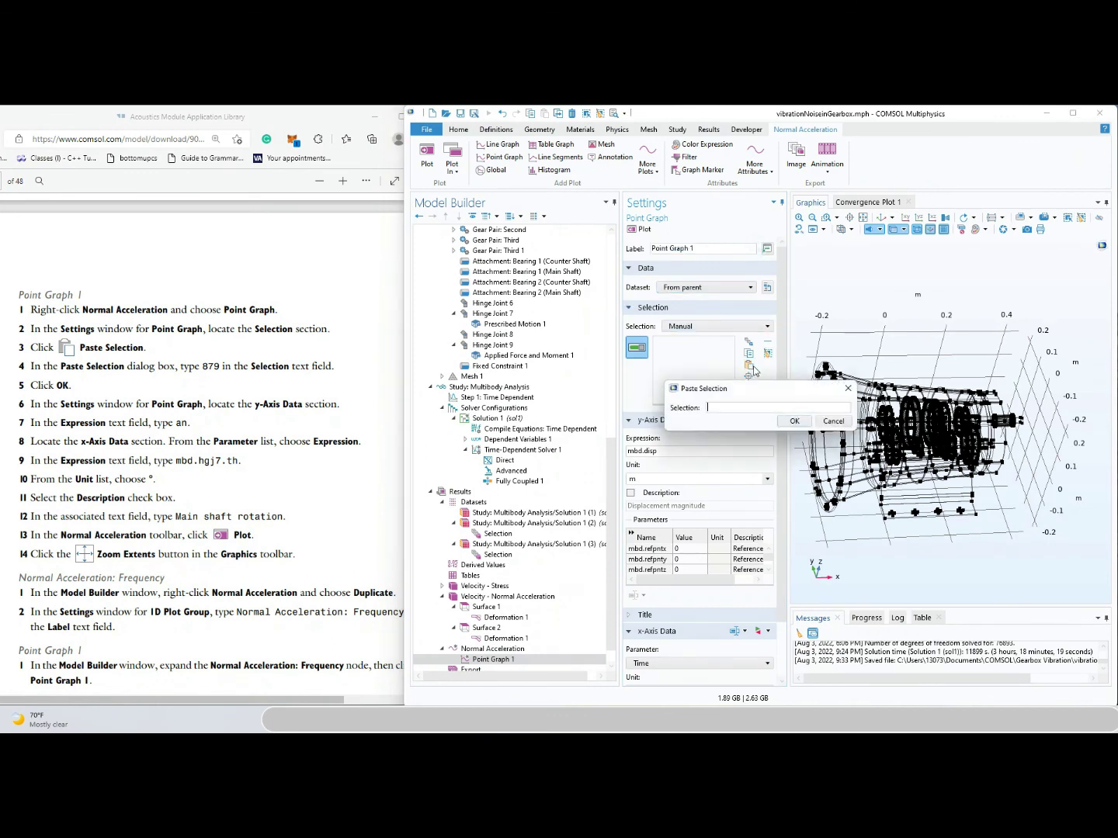
{"action": "left_click", "coordinate": [751, 407]}
{"action": "type", "text": "879"}
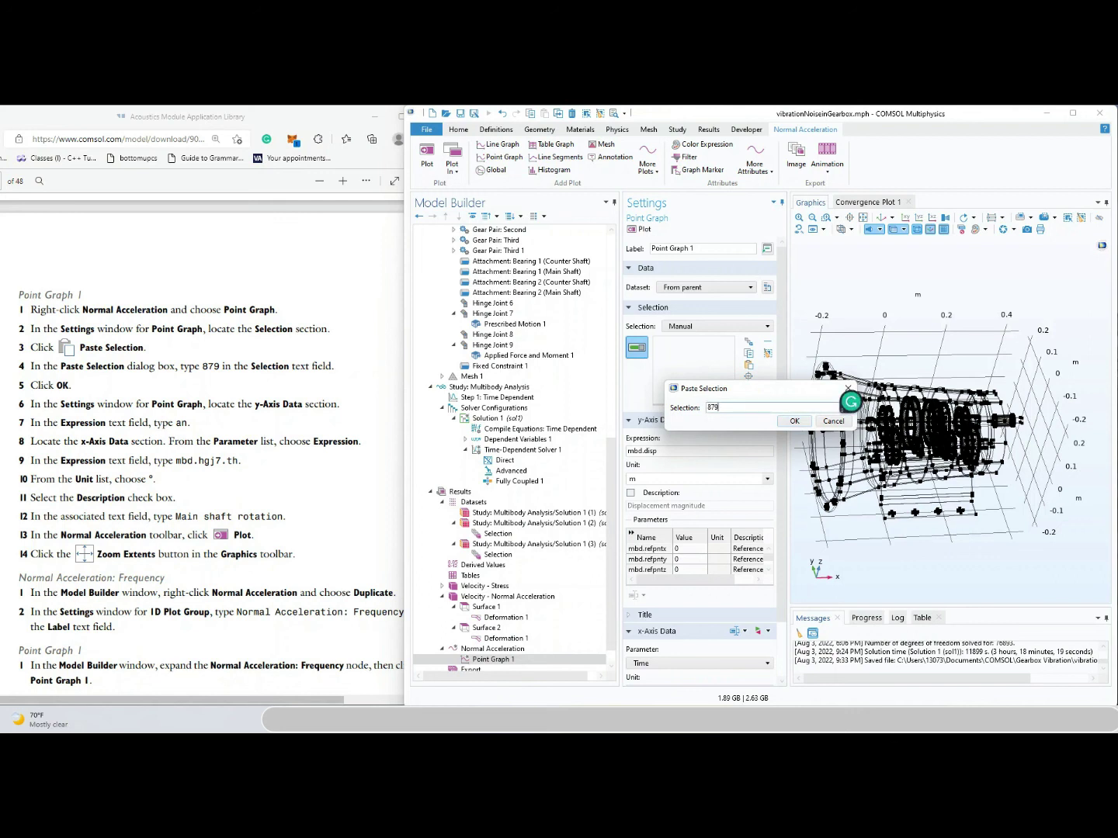
{"action": "left_click", "coordinate": [794, 421]}
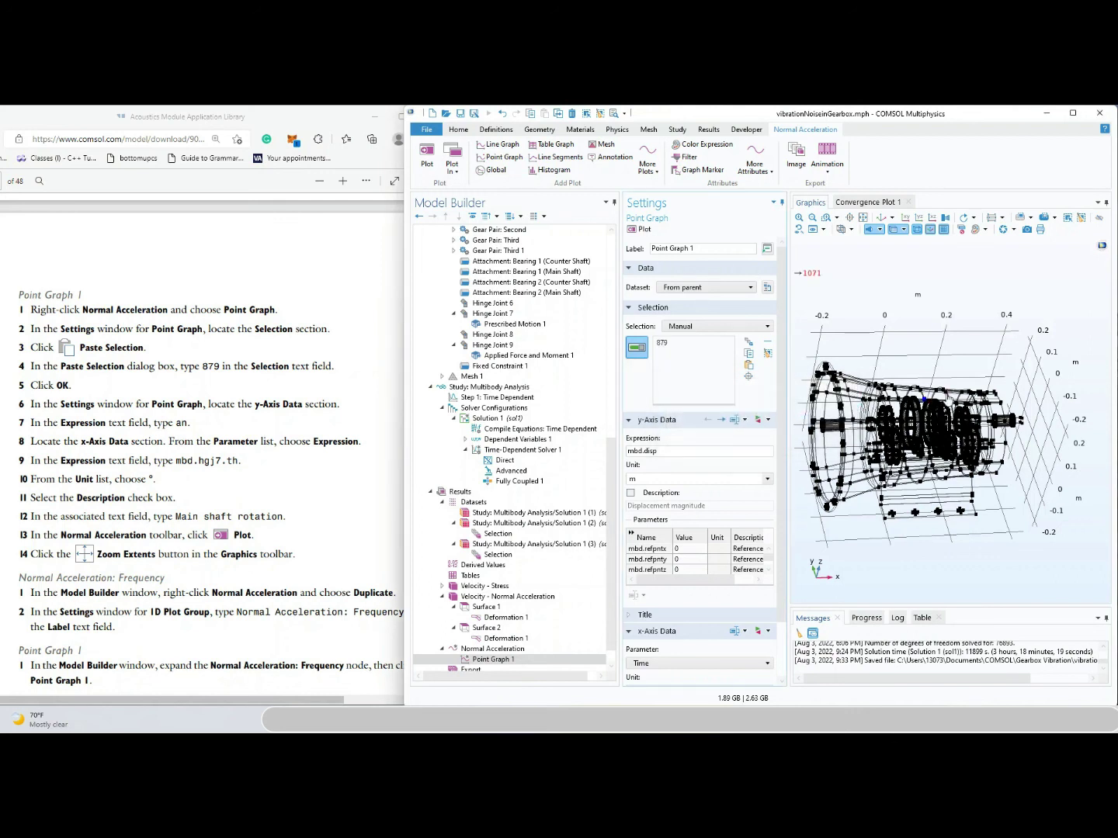
{"action": "scroll", "coordinate": [929, 416], "scroll_direction": "up", "scroll_amount": 2}
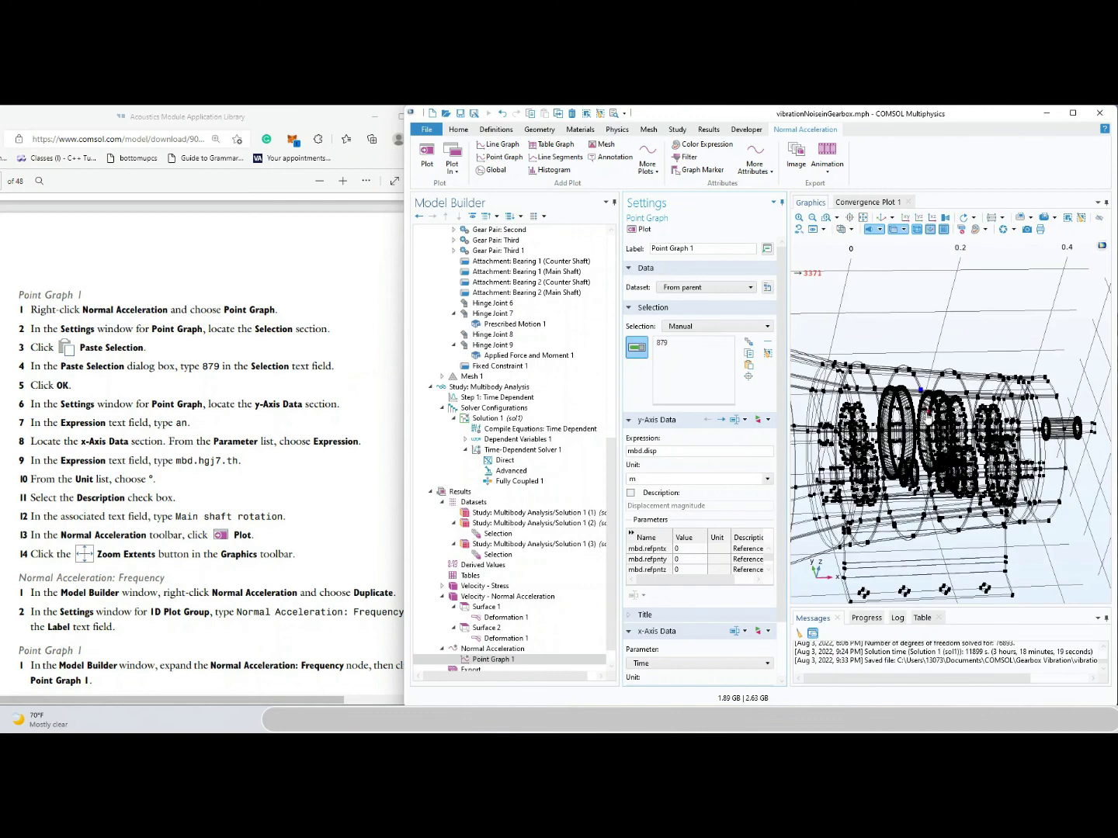
{"action": "scroll", "coordinate": [928, 419], "scroll_direction": "up", "scroll_amount": 3}
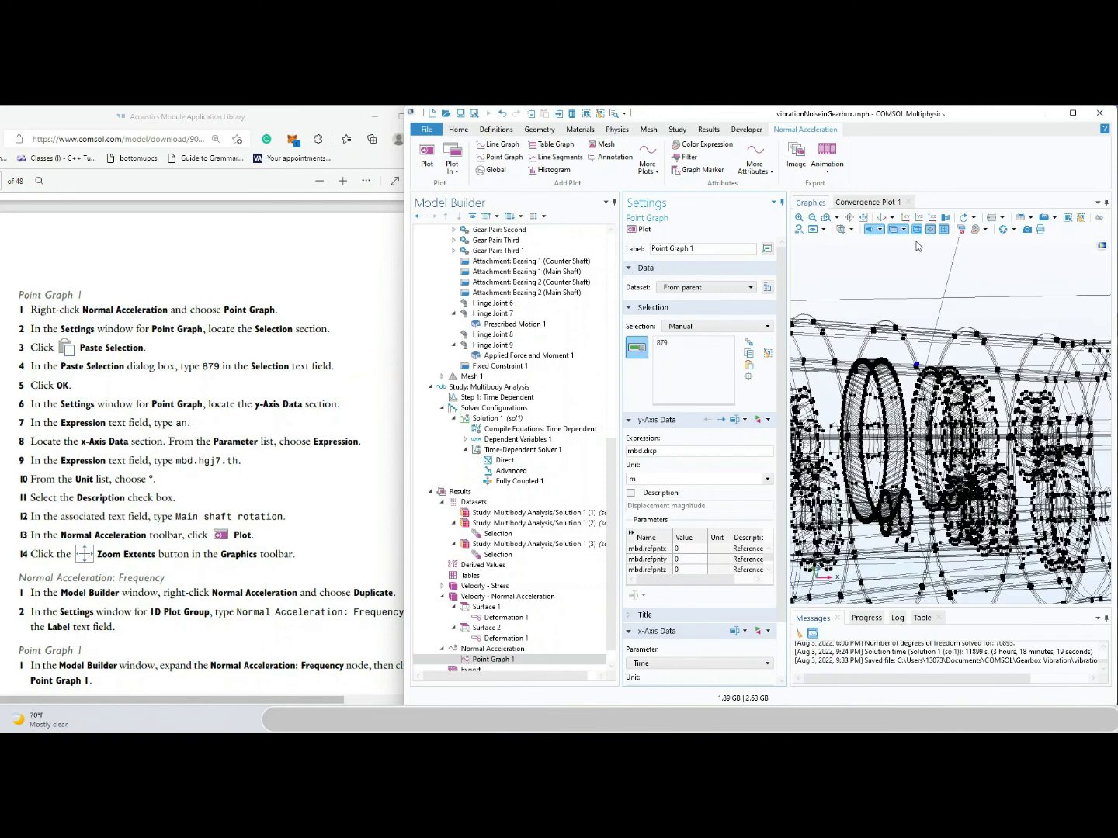
{"action": "mouse_move", "coordinate": [980, 318]}
{"action": "left_mouse_down"}
{"action": "mouse_move", "coordinate": [962, 263]}
{"action": "mouse_move", "coordinate": [943, 270]}
{"action": "mouse_move", "coordinate": [993, 287]}
{"action": "mouse_move", "coordinate": [993, 307]}
{"action": "left_mouse_up"}
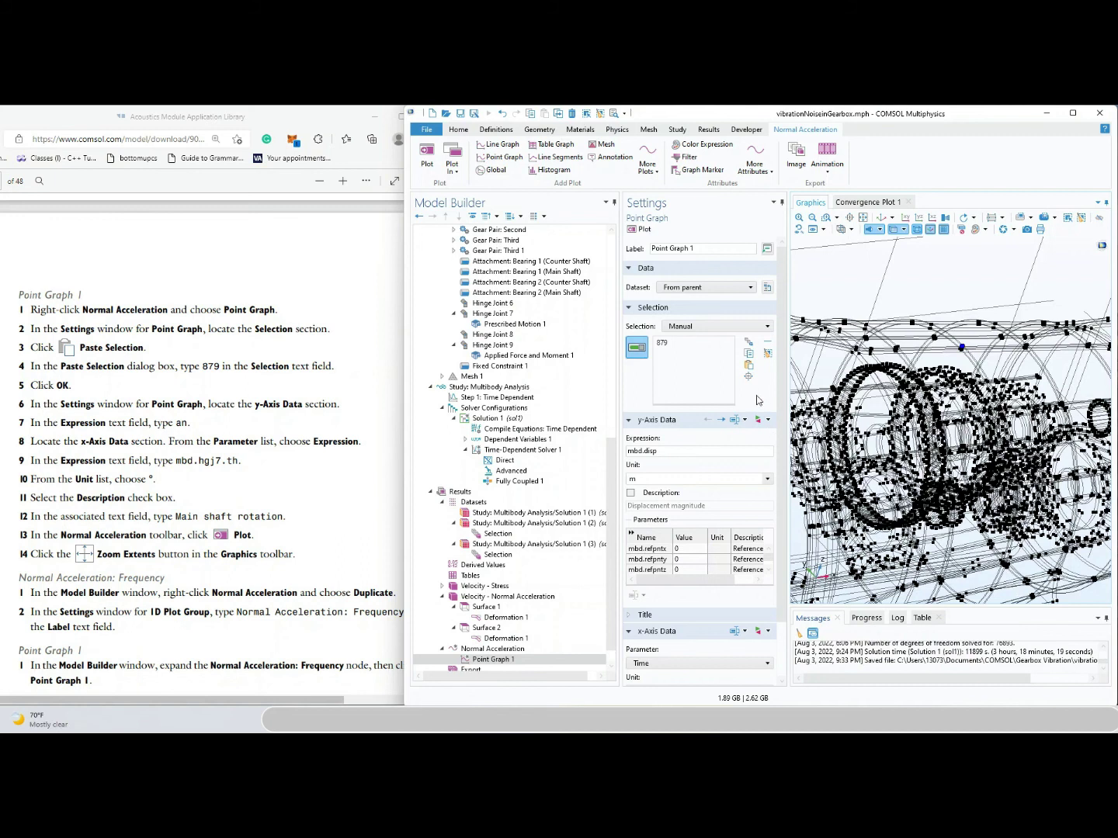
{"action": "scroll", "coordinate": [923, 379], "scroll_direction": "down", "scroll_amount": 2}
{"action": "scroll", "coordinate": [924, 379], "scroll_direction": "down", "scroll_amount": 1}
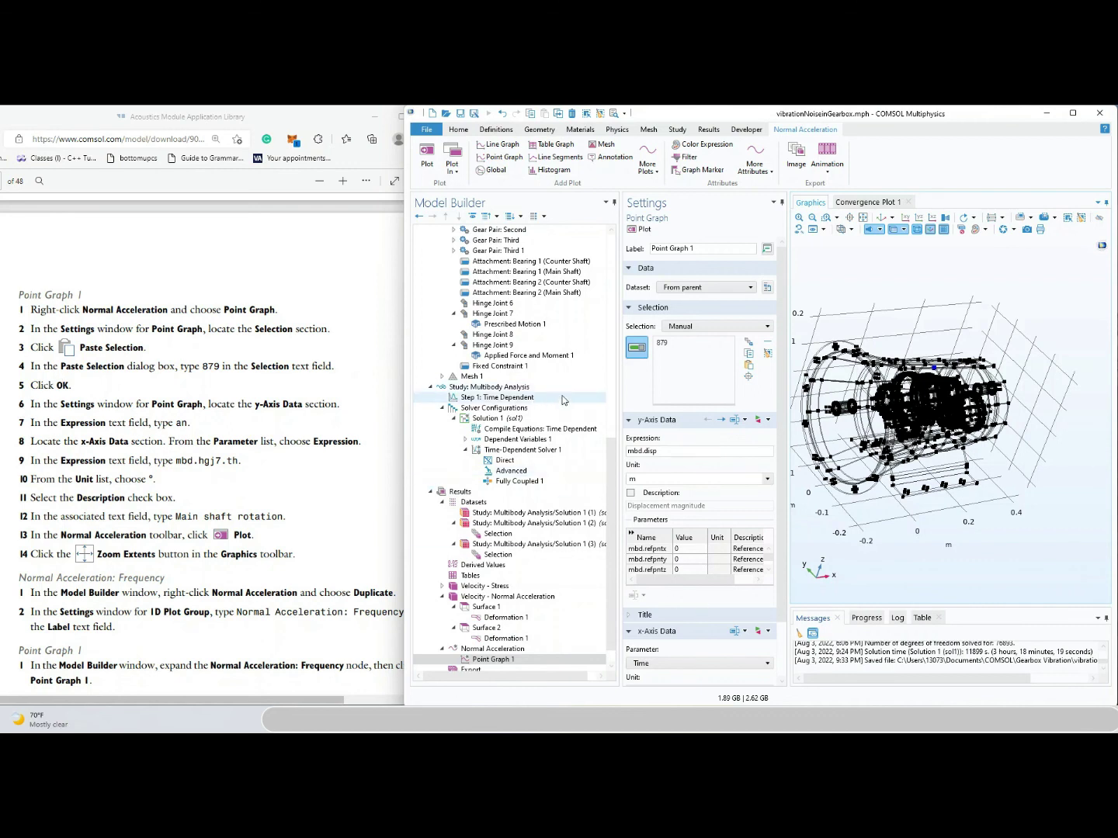
Set the y-axis expression of Point Graph 1 to an
{"action": "triple_click", "coordinate": [686, 449]}
{"action": "type", "text": "an"}
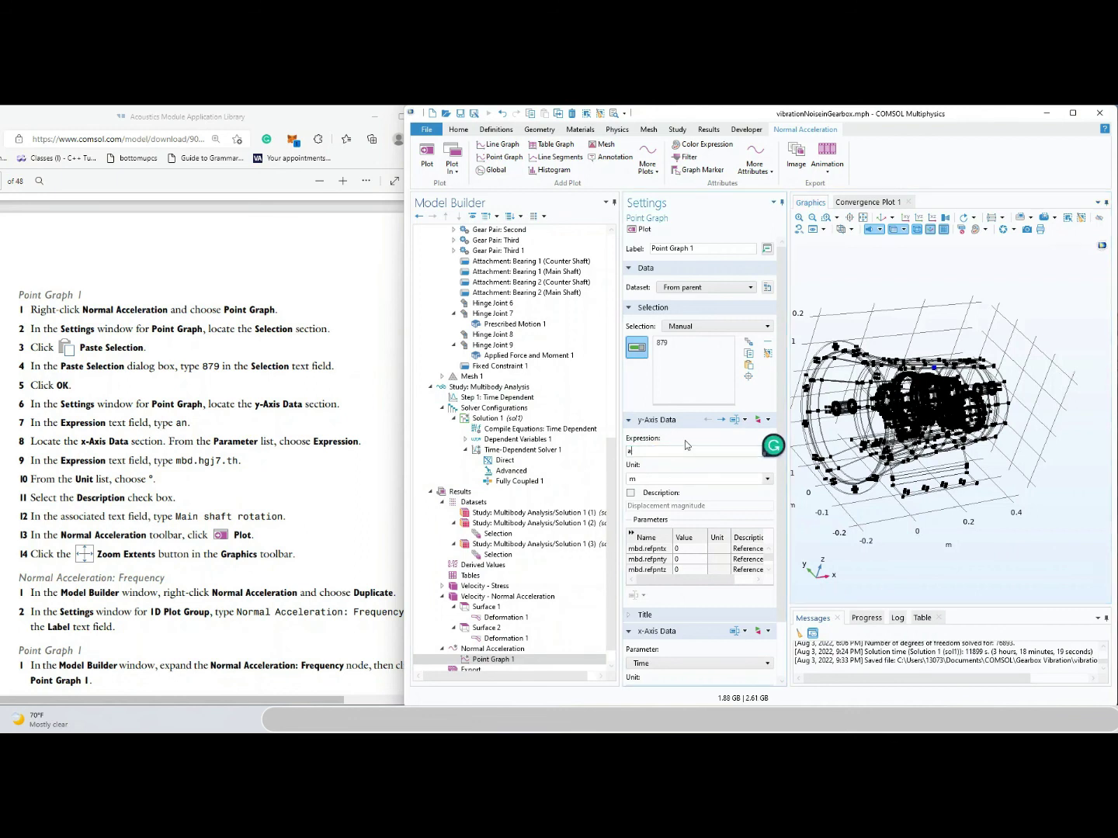
{"action": "left_click", "coordinate": [682, 471]}
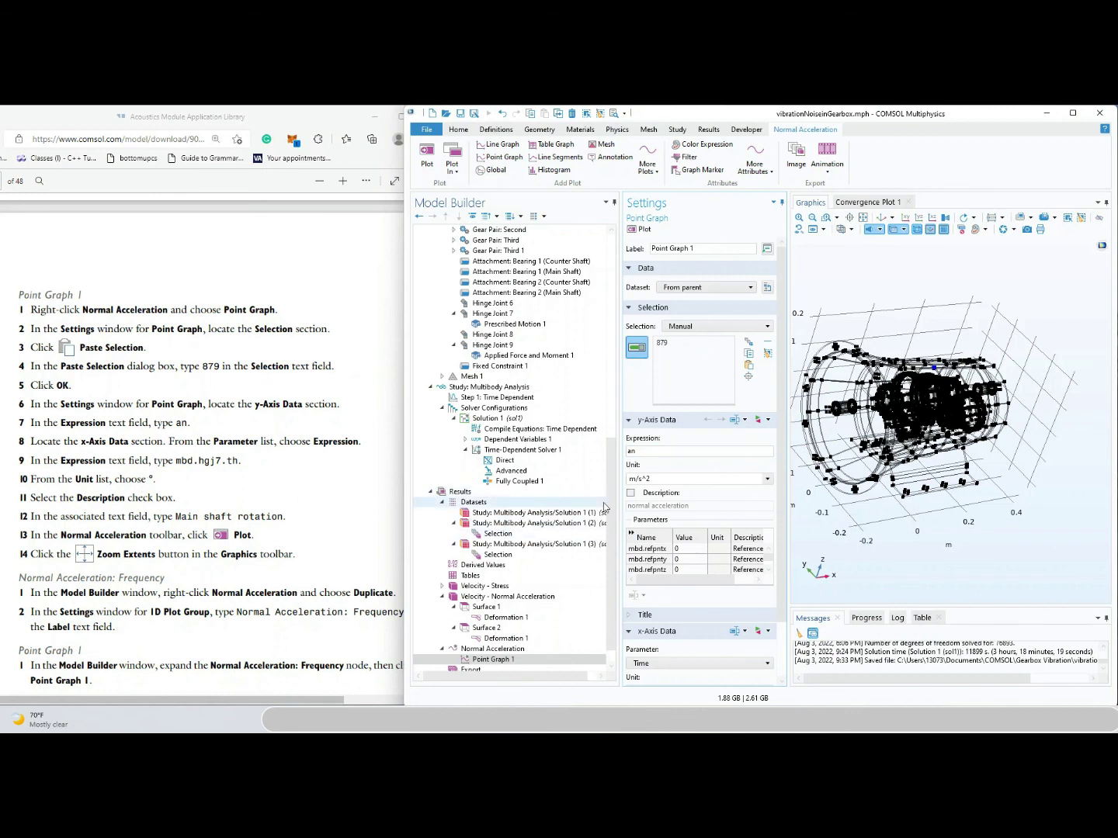
Set the x-axis parameter of Point Graph 1 to Expression, using mbd.hgj7.th with the unit °
{"action": "scroll", "coordinate": [691, 535], "scroll_direction": "down", "scroll_amount": 2}
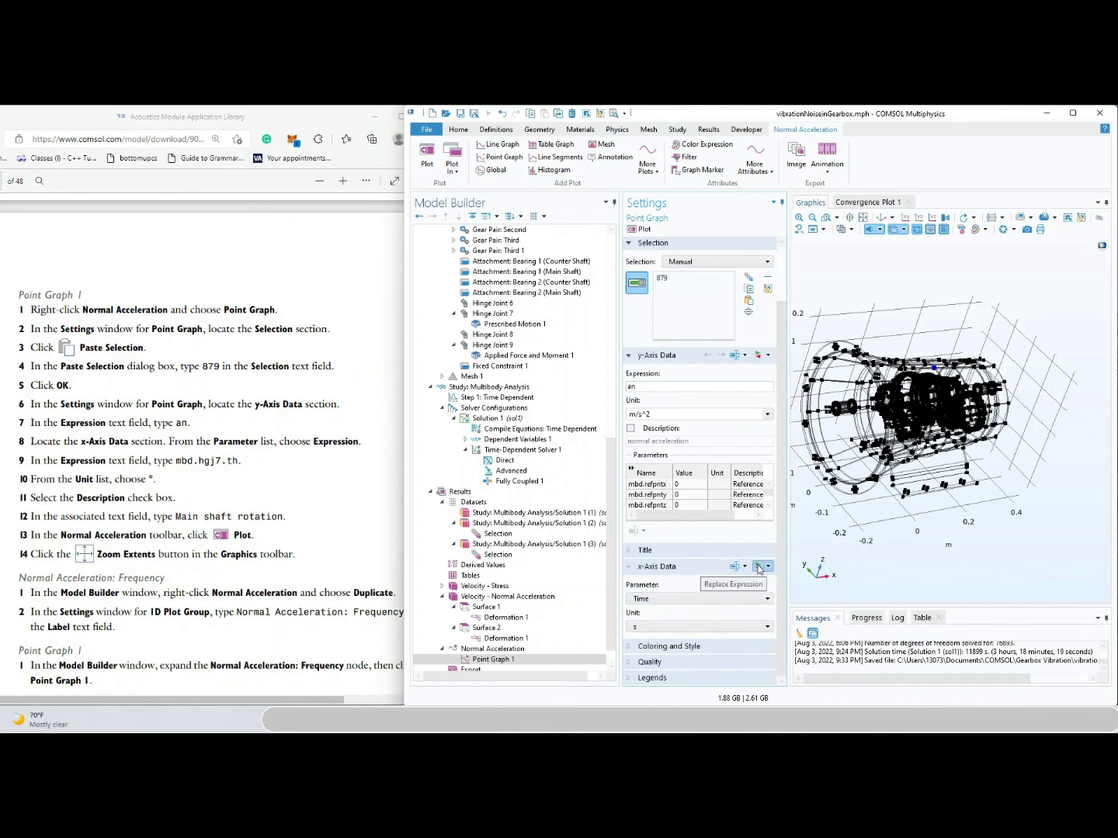
{"action": "left_click", "coordinate": [658, 599]}
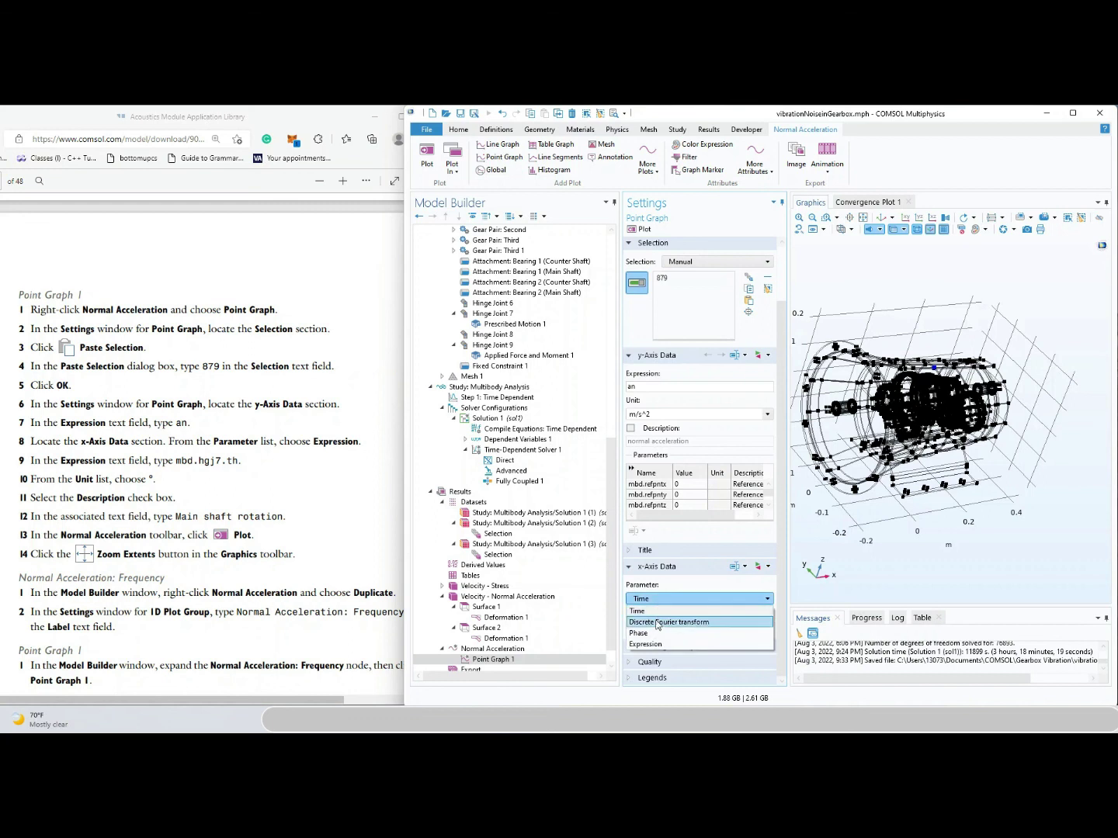
{"action": "left_click", "coordinate": [650, 645]}
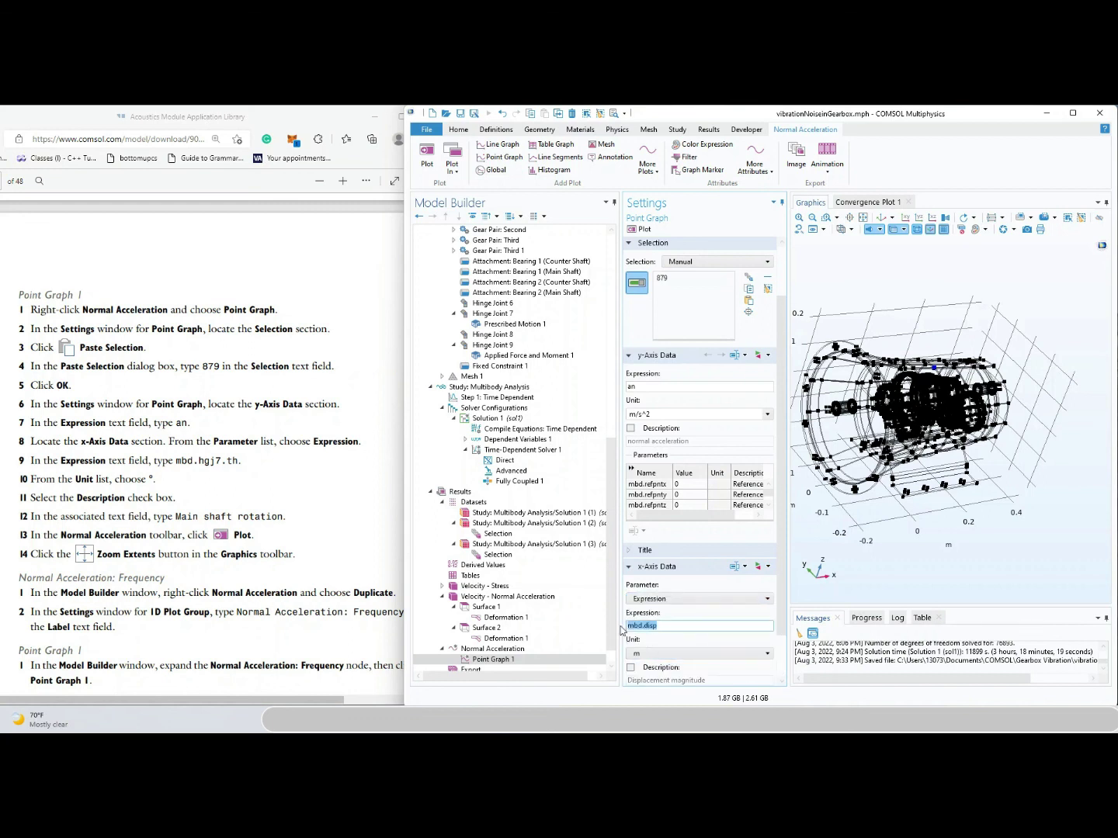
{"action": "type", "text": "ah"}
{"action": "left_click", "coordinate": [717, 642]}
{"action": "scroll", "coordinate": [716, 641], "scroll_direction": "down", "scroll_amount": 2}
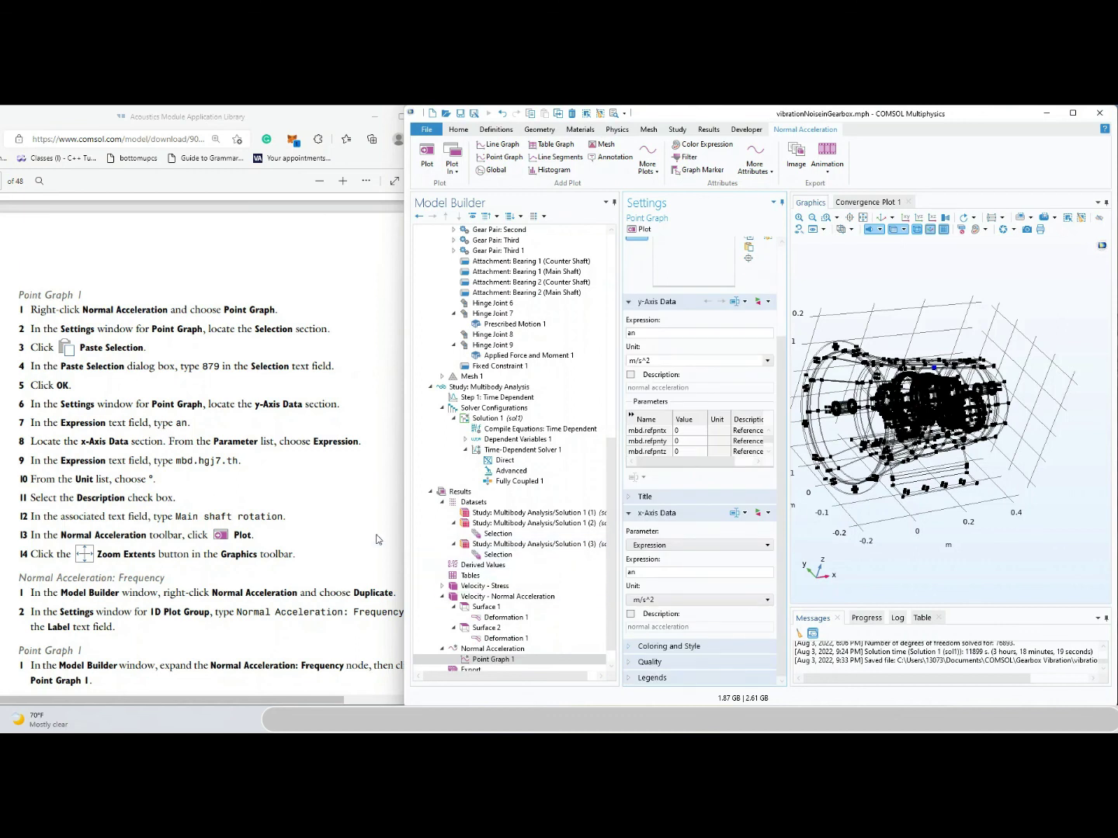
{"action": "left_click", "coordinate": [703, 570]}
{"action": "left_click_drag", "start_coordinate": [639, 572], "coordinate": [617, 572]}
{"action": "left_click", "coordinate": [907, 599]}
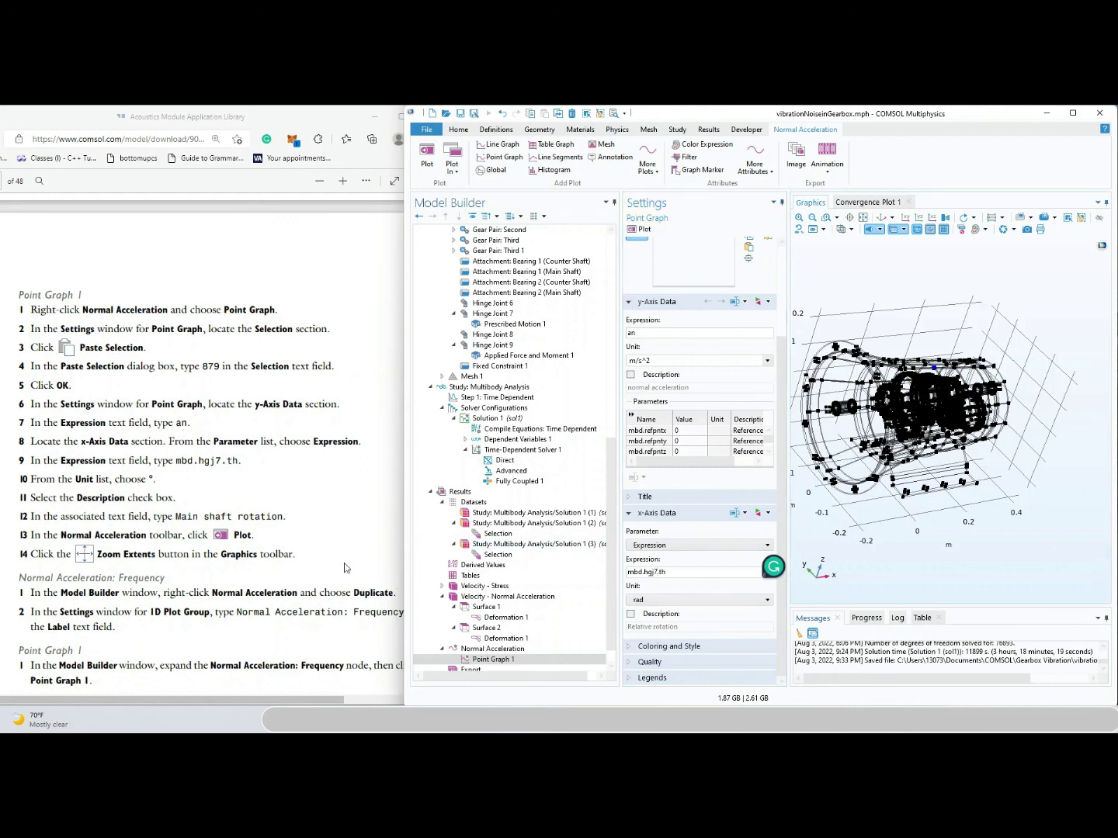
{"action": "left_click", "coordinate": [656, 600]}
{"action": "left_click", "coordinate": [636, 533]}
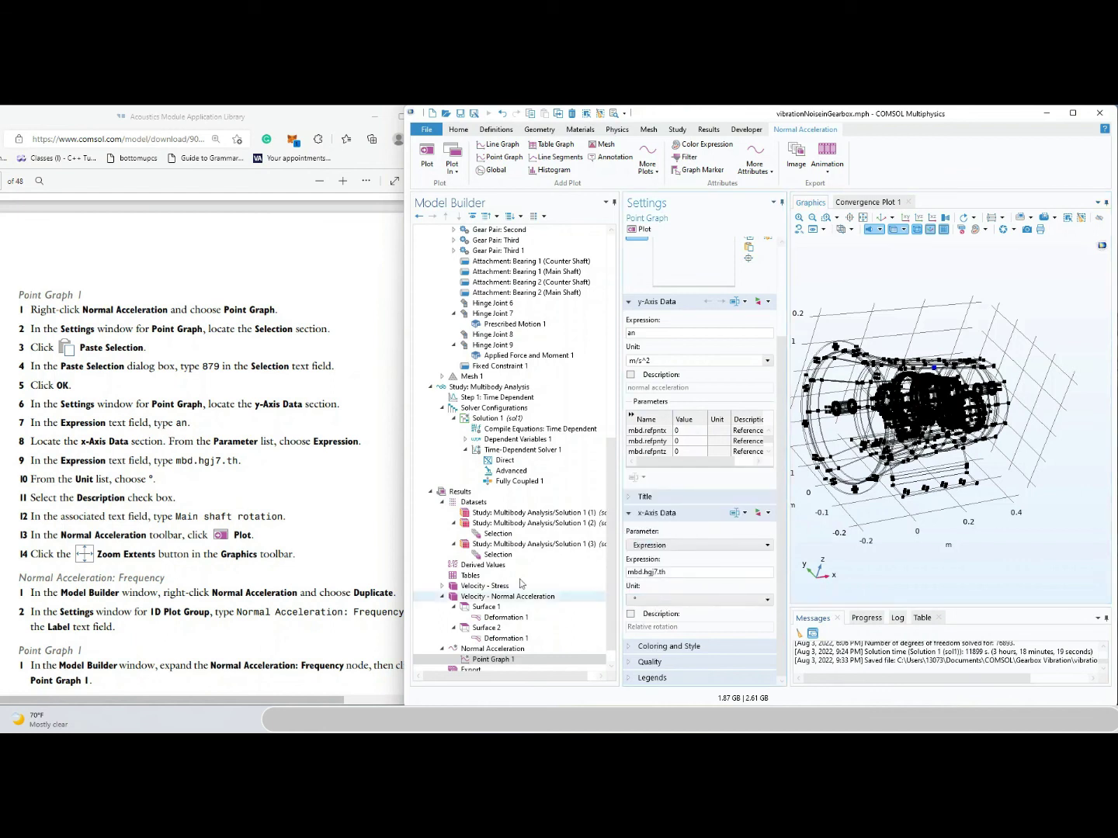
Enable the x-axis description of Point Graph 1, set it to Main Shaft Rotation, and plot the graph
{"action": "scroll", "coordinate": [232, 501], "scroll_direction": "down", "scroll_amount": 1}
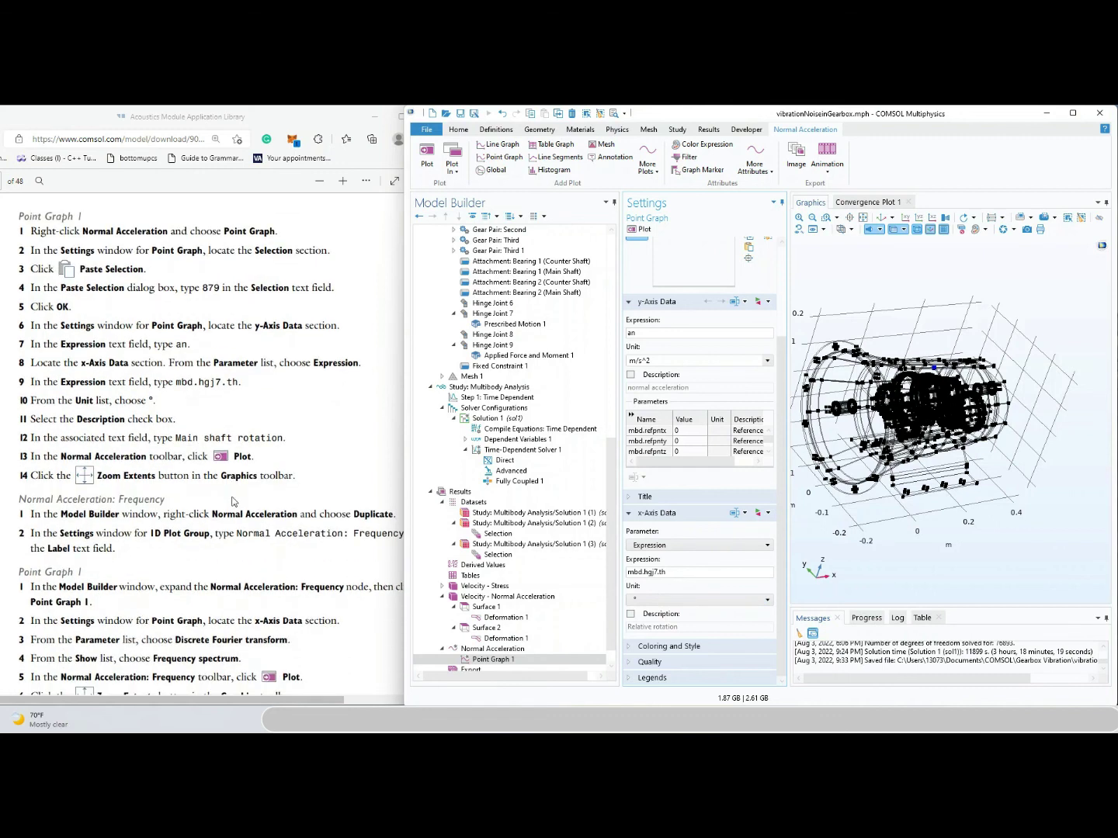
{"action": "left_click", "coordinate": [631, 614]}
{"action": "left_click_drag", "start_coordinate": [685, 633], "coordinate": [514, 621]}
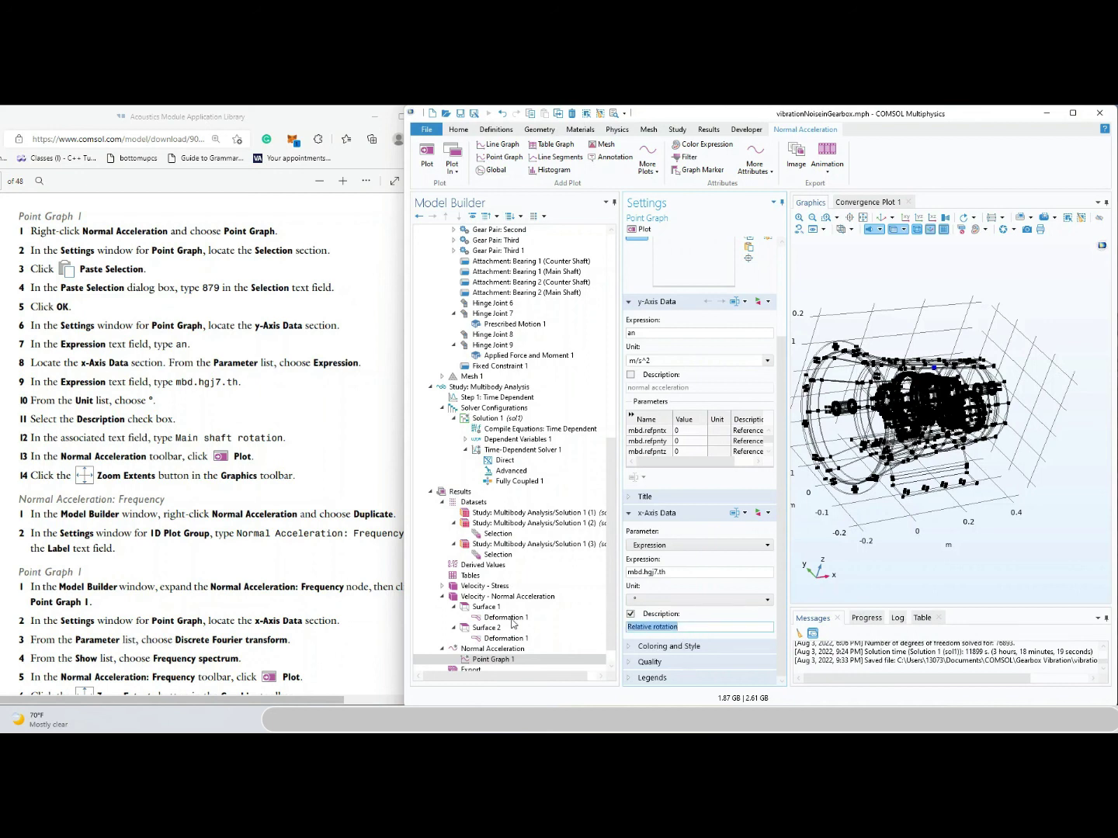
{"action": "type", "text": "Main"}
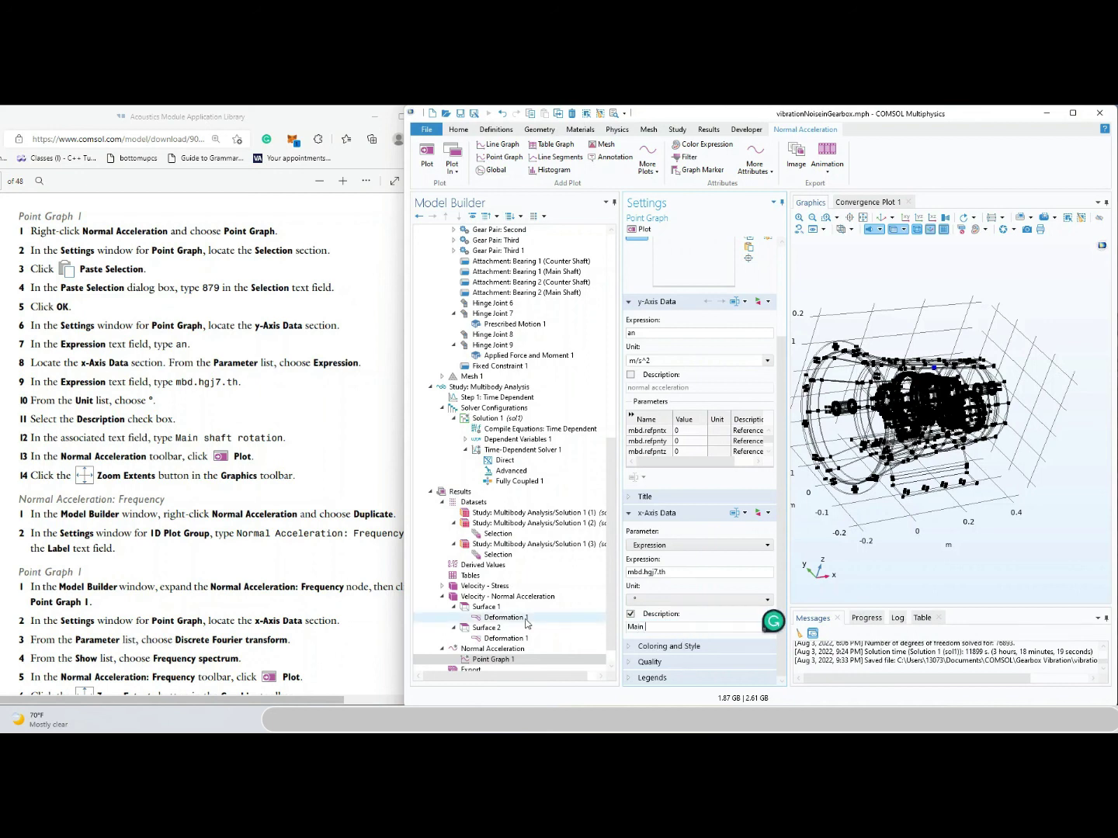
{"action": "type", "text": " Shaft Rotation"}
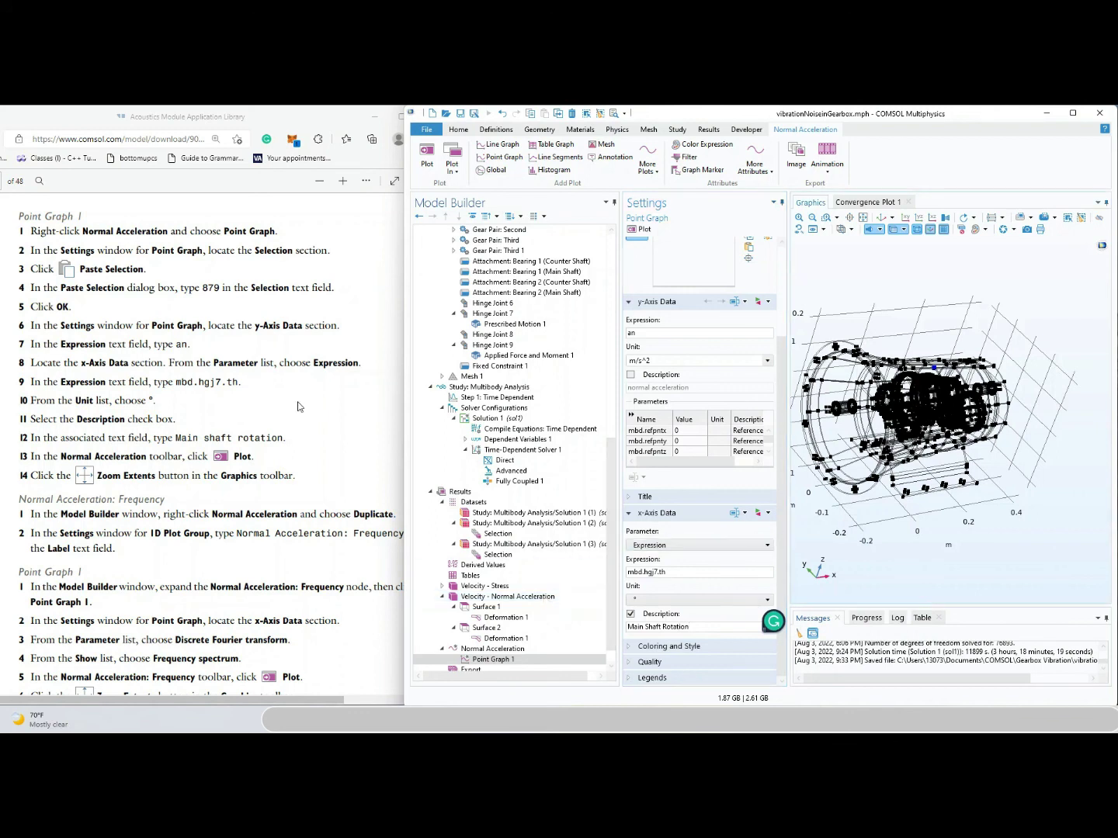
{"action": "left_click", "coordinate": [641, 229]}
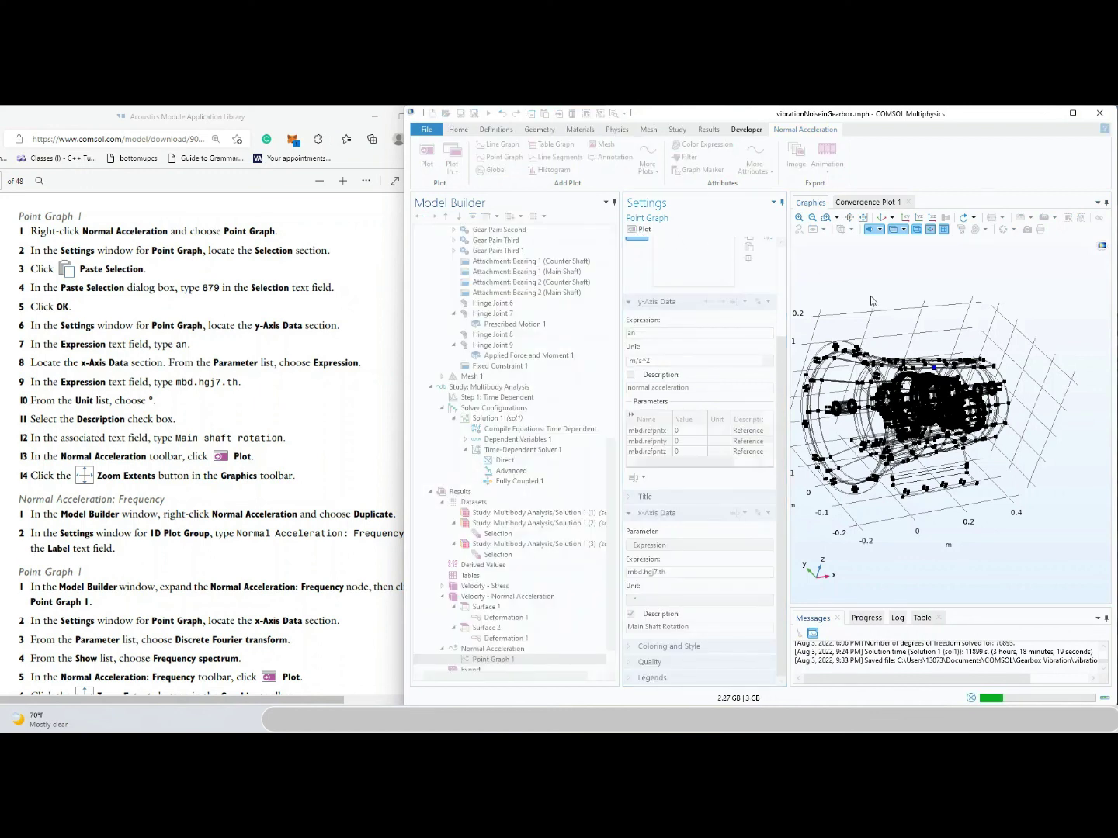
Read the guide's Normal Acceleration: Frequency instructions and examine the plotted normal acceleration graph
{"action": "scroll", "coordinate": [365, 295], "scroll_direction": "down", "scroll_amount": 1}
{"action": "left_click", "coordinate": [385, 249]}
{"action": "left_click", "coordinate": [436, 178]}
{"action": "left_click", "coordinate": [437, 689]}
{"action": "left_click", "coordinate": [437, 178]}
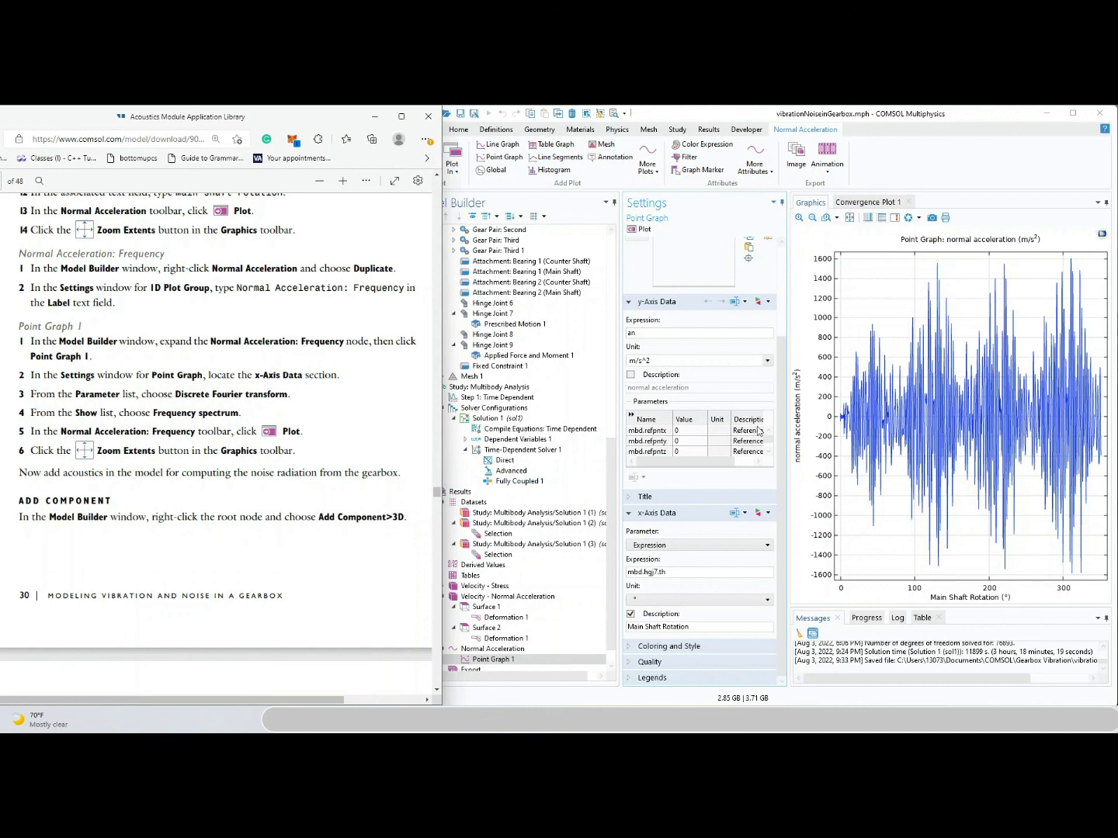
{"action": "left_click", "coordinate": [779, 302]}
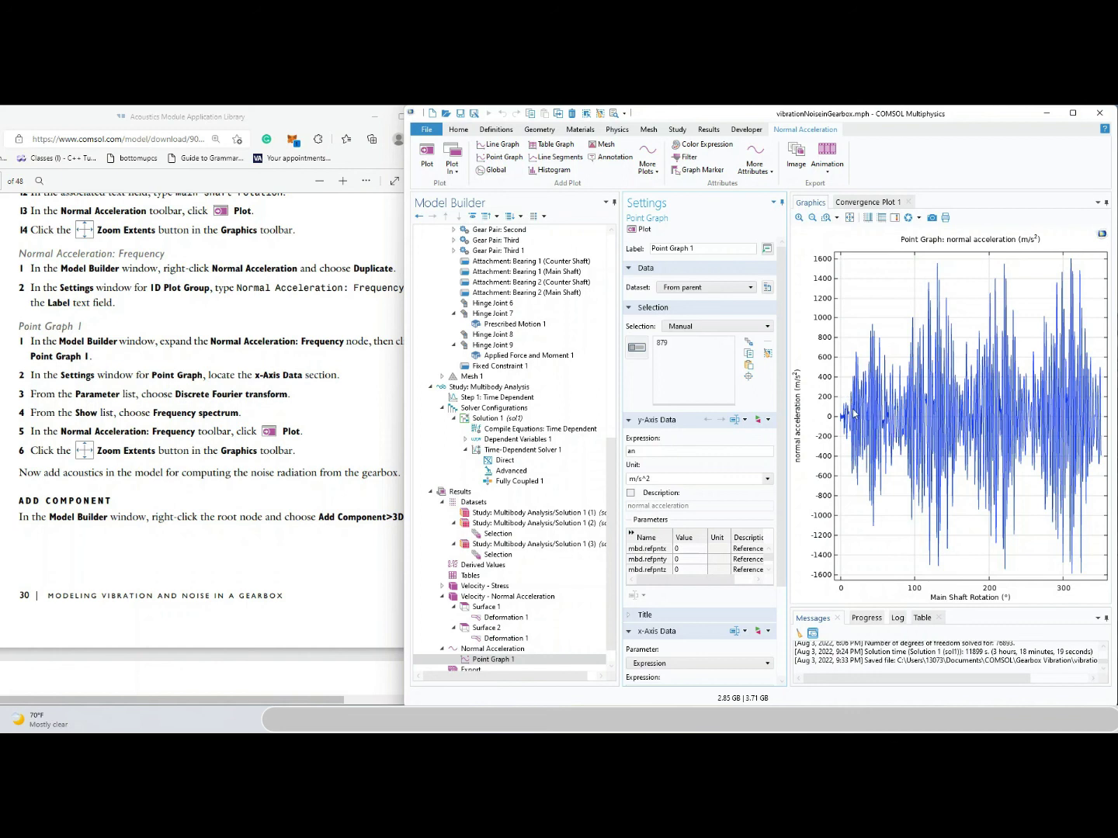
{"action": "left_click", "coordinate": [389, 421]}
{"action": "scroll", "coordinate": [389, 421], "scroll_direction": "down", "scroll_amount": 1}
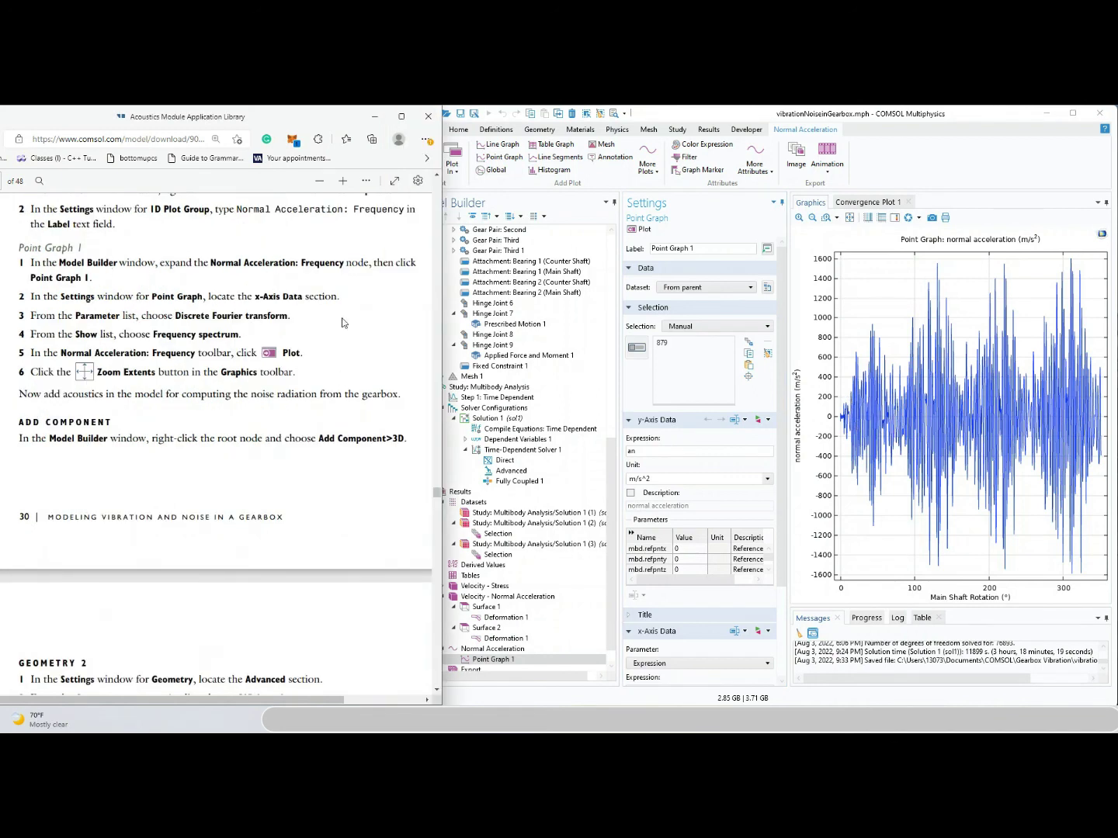
{"action": "left_click", "coordinate": [611, 647]}
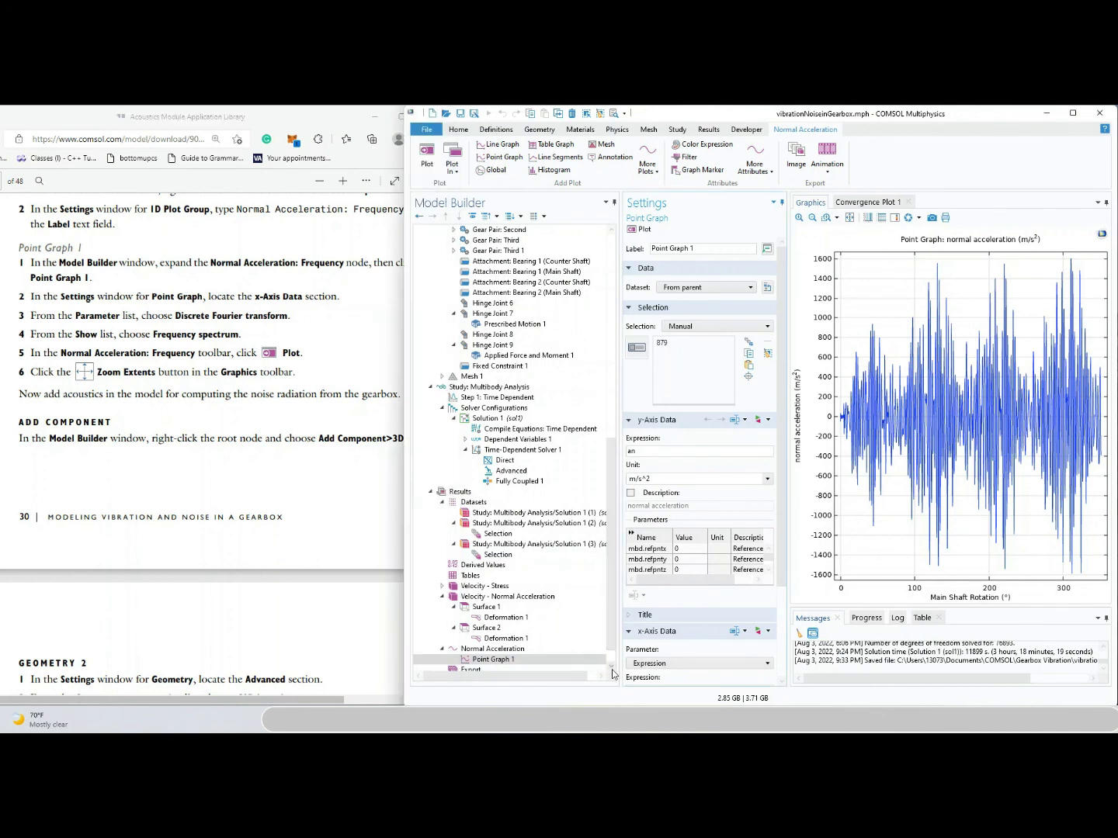
{"action": "left_click", "coordinate": [613, 669]}
{"action": "left_click", "coordinate": [613, 669]}
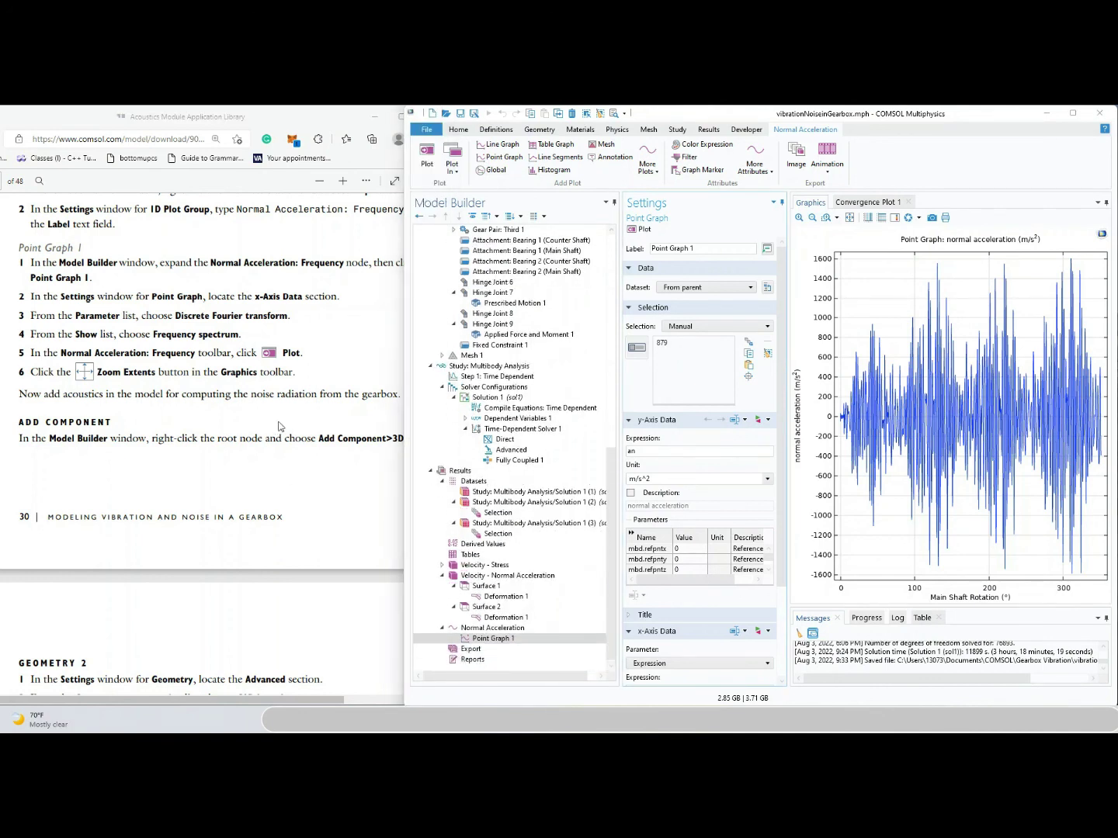
{"action": "left_click", "coordinate": [247, 430]}
{"action": "scroll", "coordinate": [282, 427], "scroll_direction": "up", "scroll_amount": 2}
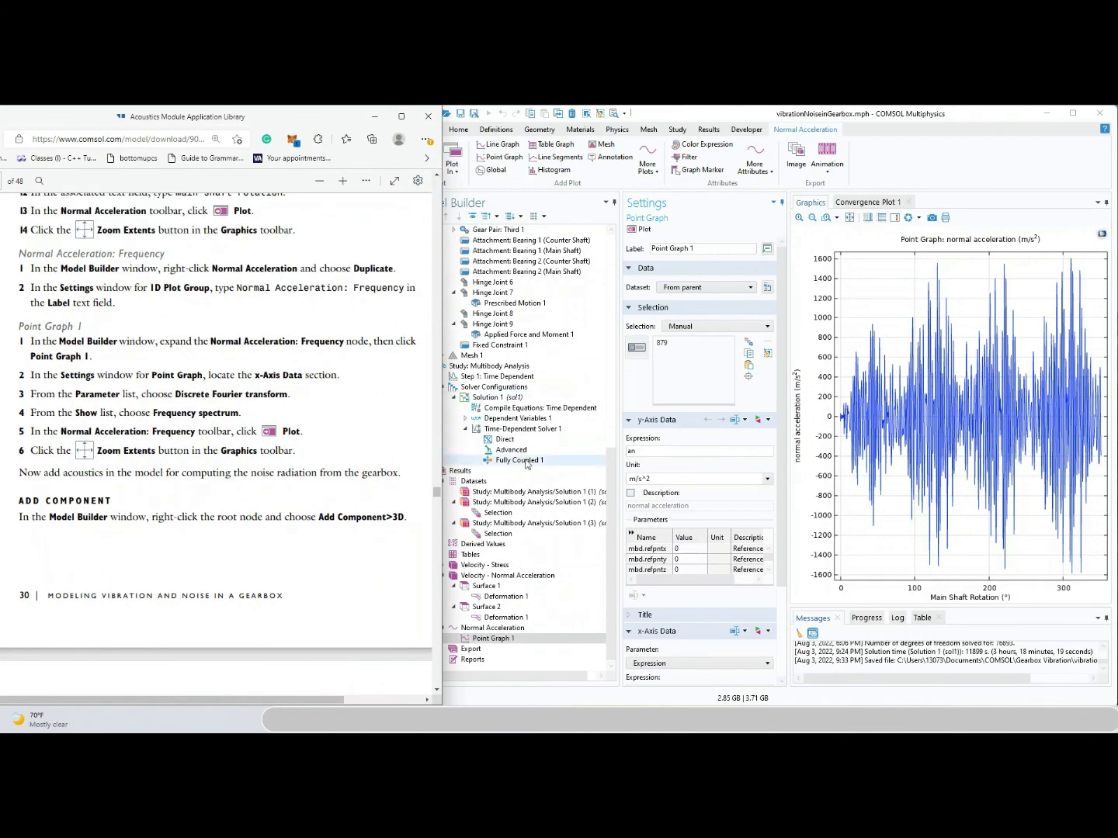
Duplicate the Normal Acceleration plot group and label the copy Normal Acceleration: Frequency
{"action": "left_click", "coordinate": [491, 629]}
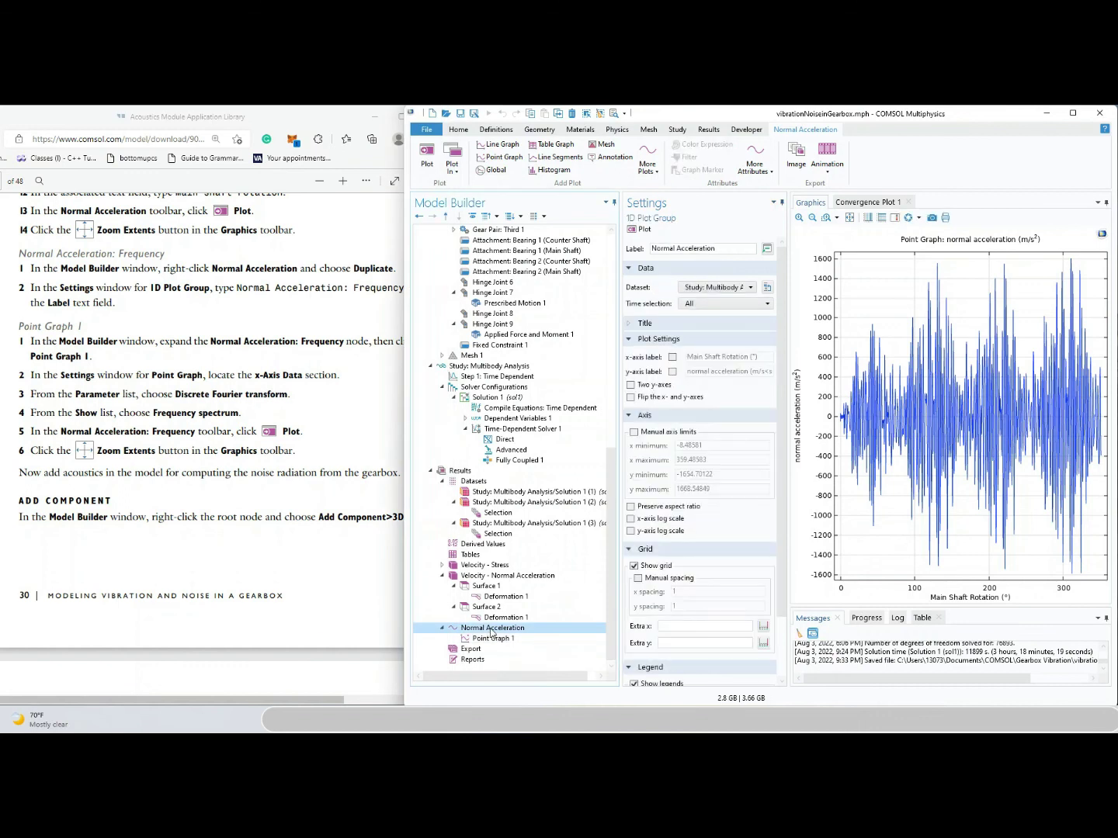
{"action": "right_click", "coordinate": [491, 629]}
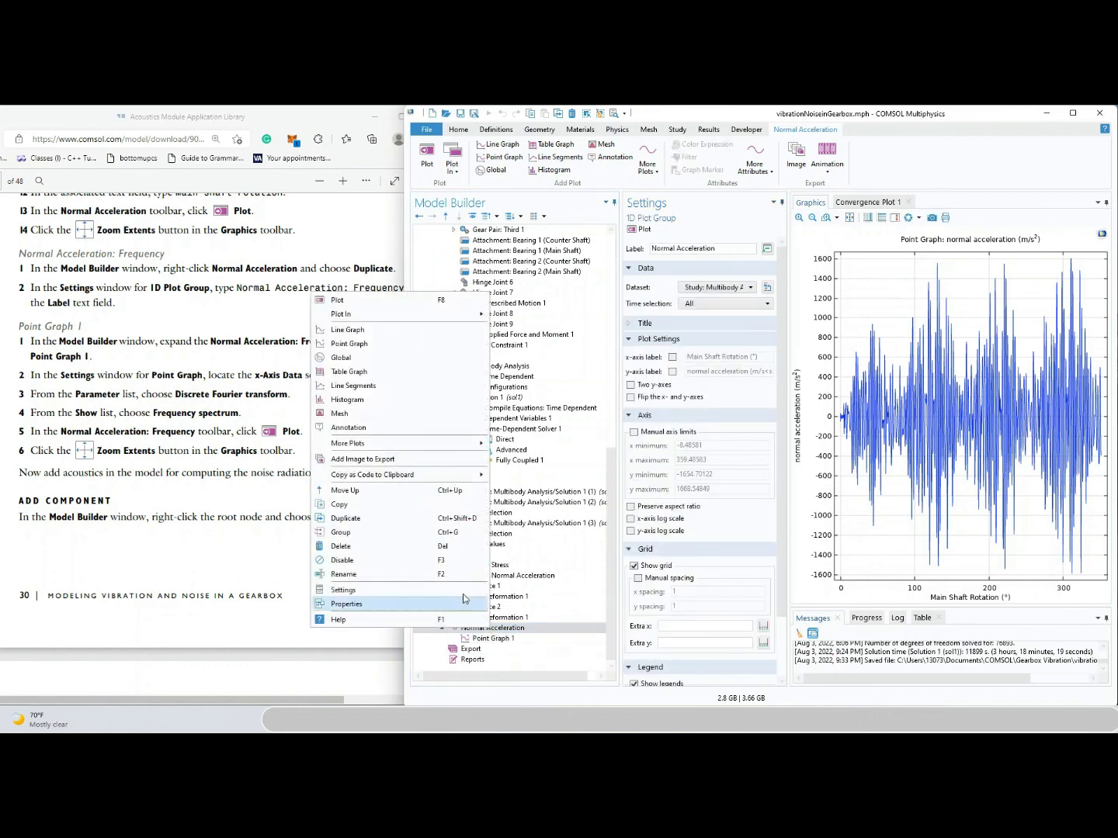
{"action": "left_click", "coordinate": [385, 520]}
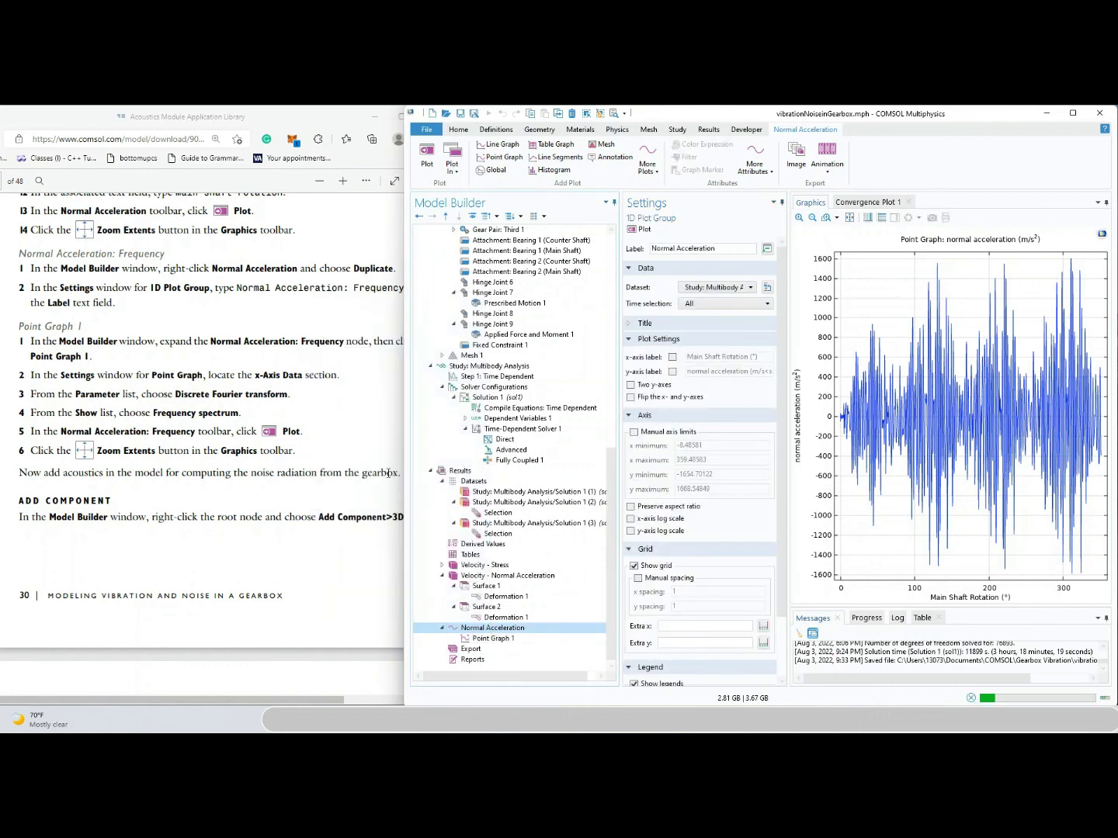
{"action": "left_click", "coordinate": [732, 248]}
{"action": "key", "text": "BackSpace"}
{"action": "key", "text": "BackSpace"}
{"action": "type", "text": ": Frequency"}
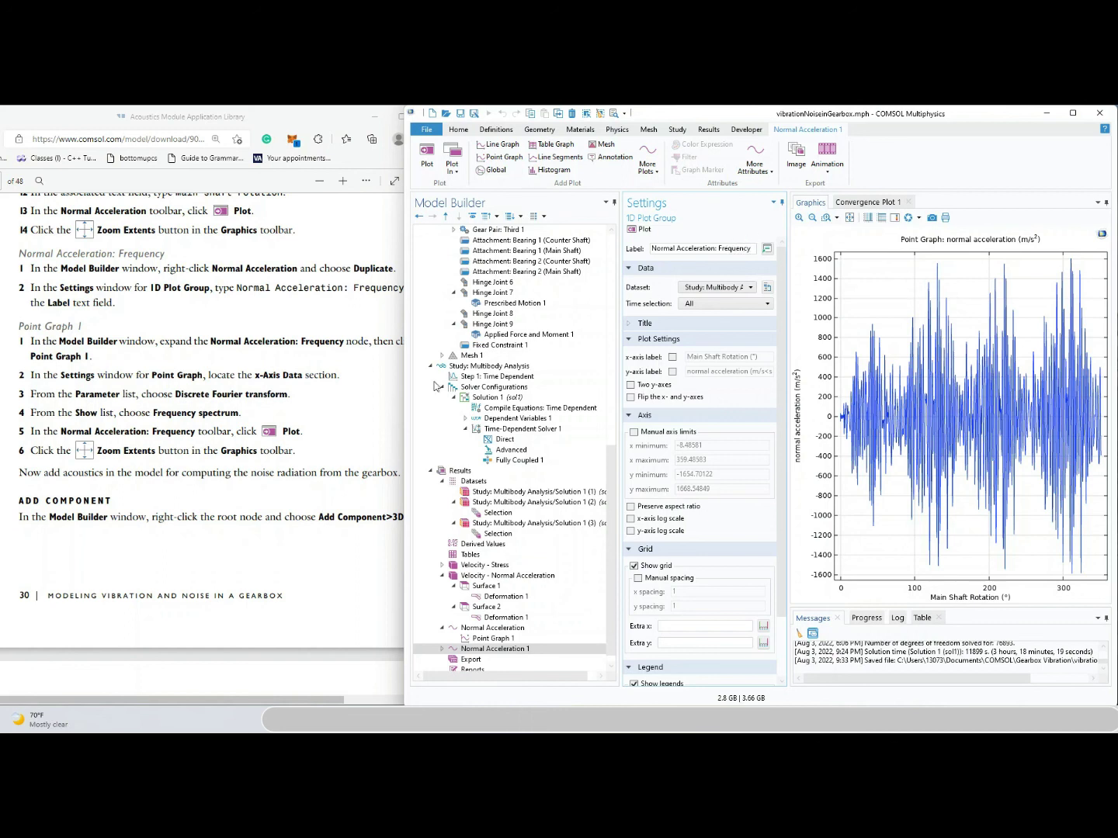
Set Point Graph 1 under Normal Acceleration: Frequency to a Discrete Fourier transform x-axis showing Frequency spectrum, and plot it
{"action": "left_click", "coordinate": [380, 457]}
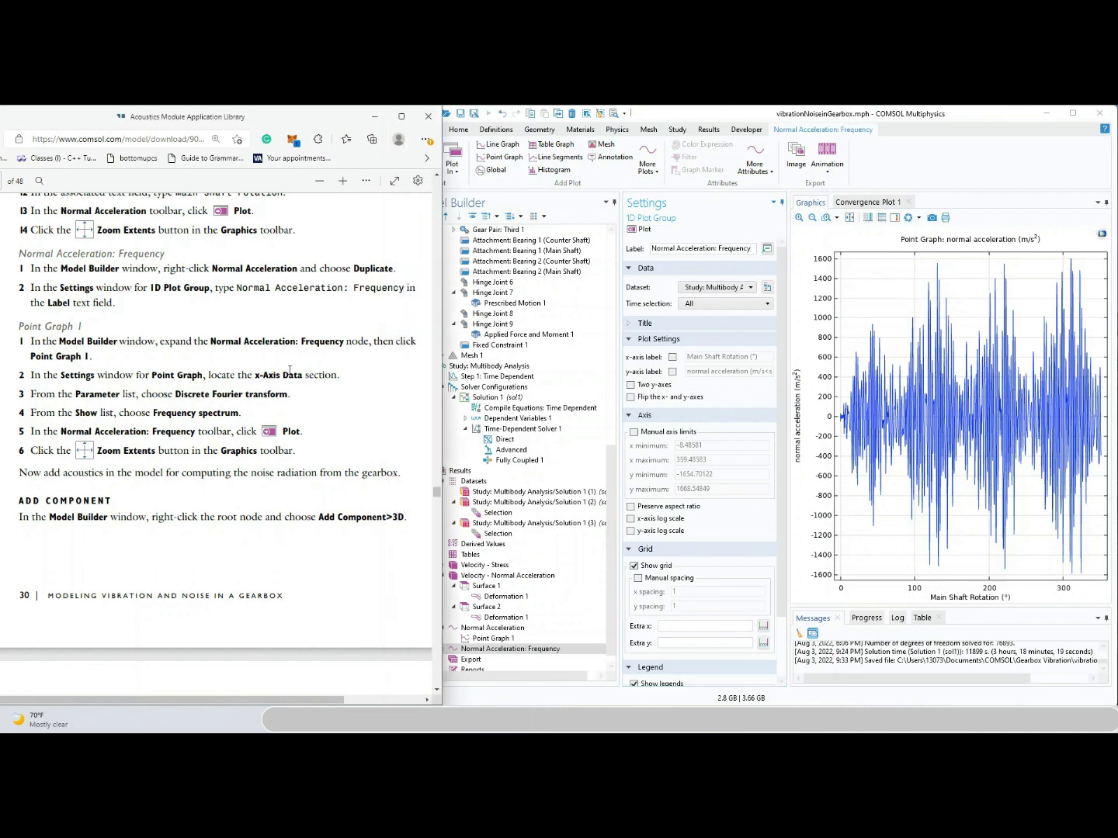
{"action": "left_click", "coordinate": [446, 650]}
{"action": "left_click", "coordinate": [441, 650]}
{"action": "left_click", "coordinate": [487, 659]}
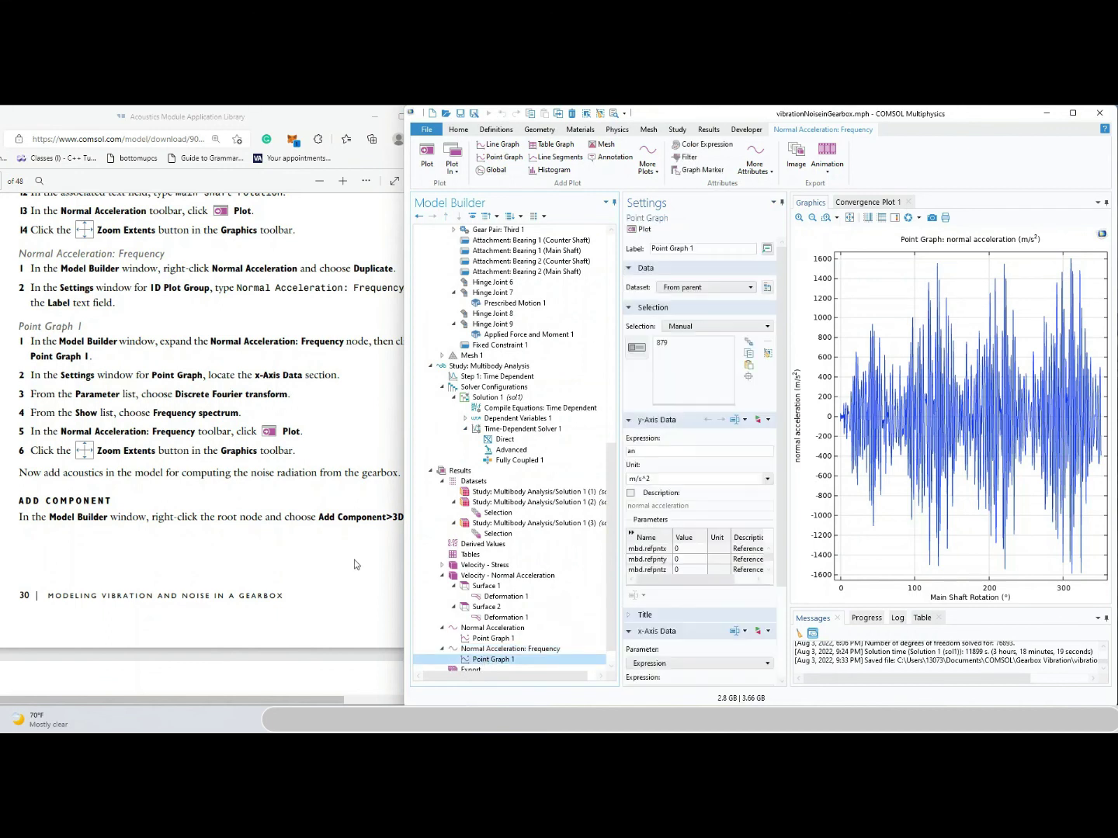
{"action": "scroll", "coordinate": [313, 458], "scroll_direction": "down", "scroll_amount": 2}
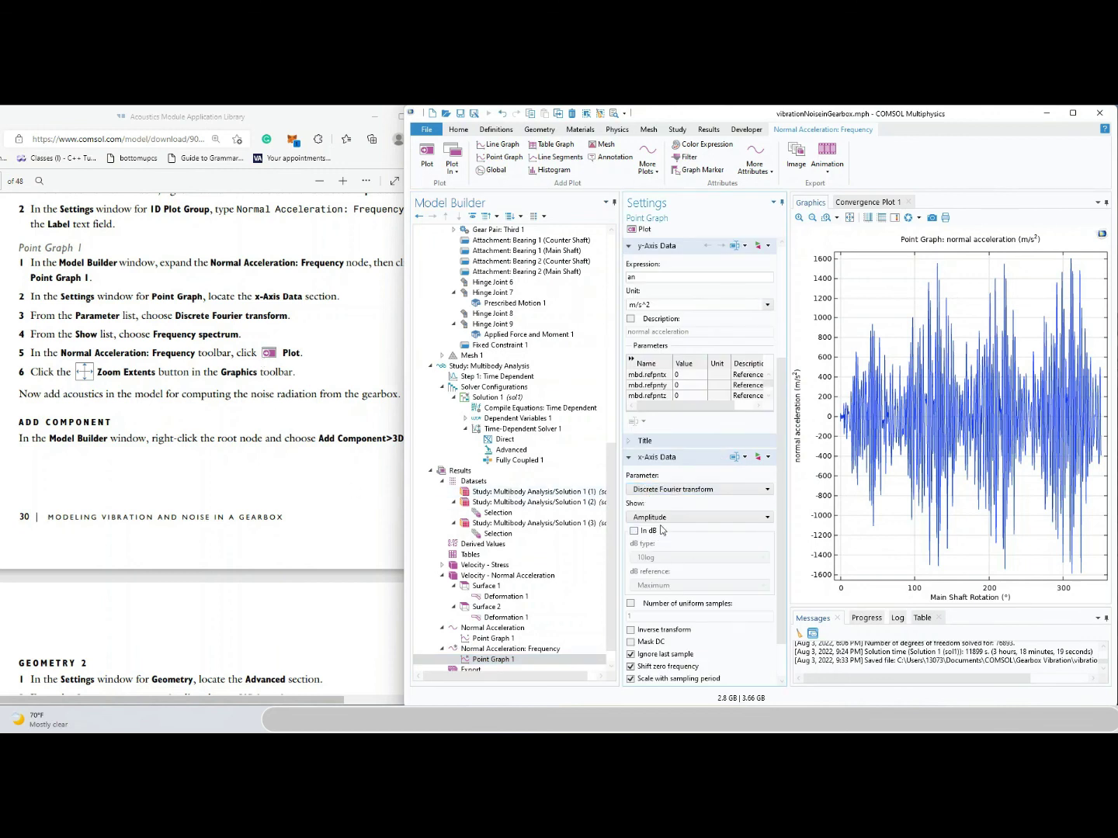
{"action": "left_click", "coordinate": [665, 520]}
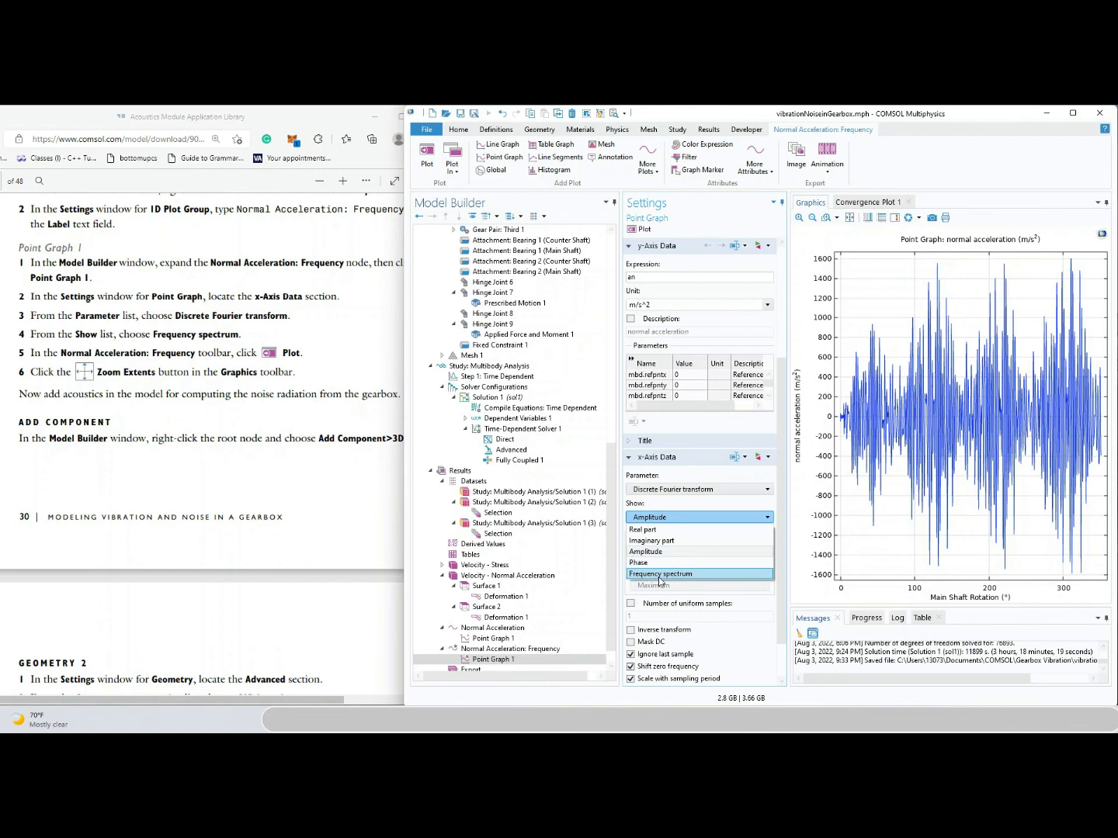
{"action": "left_click", "coordinate": [658, 577]}
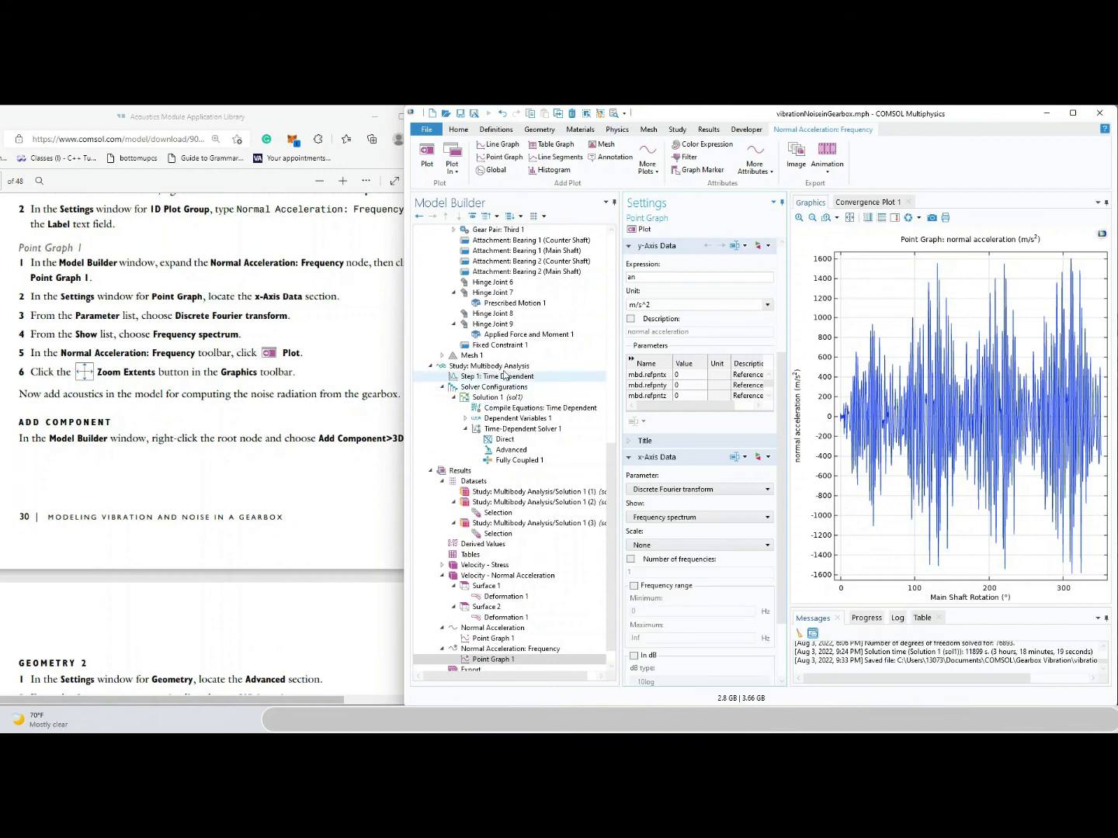
{"action": "left_click", "coordinate": [641, 230]}
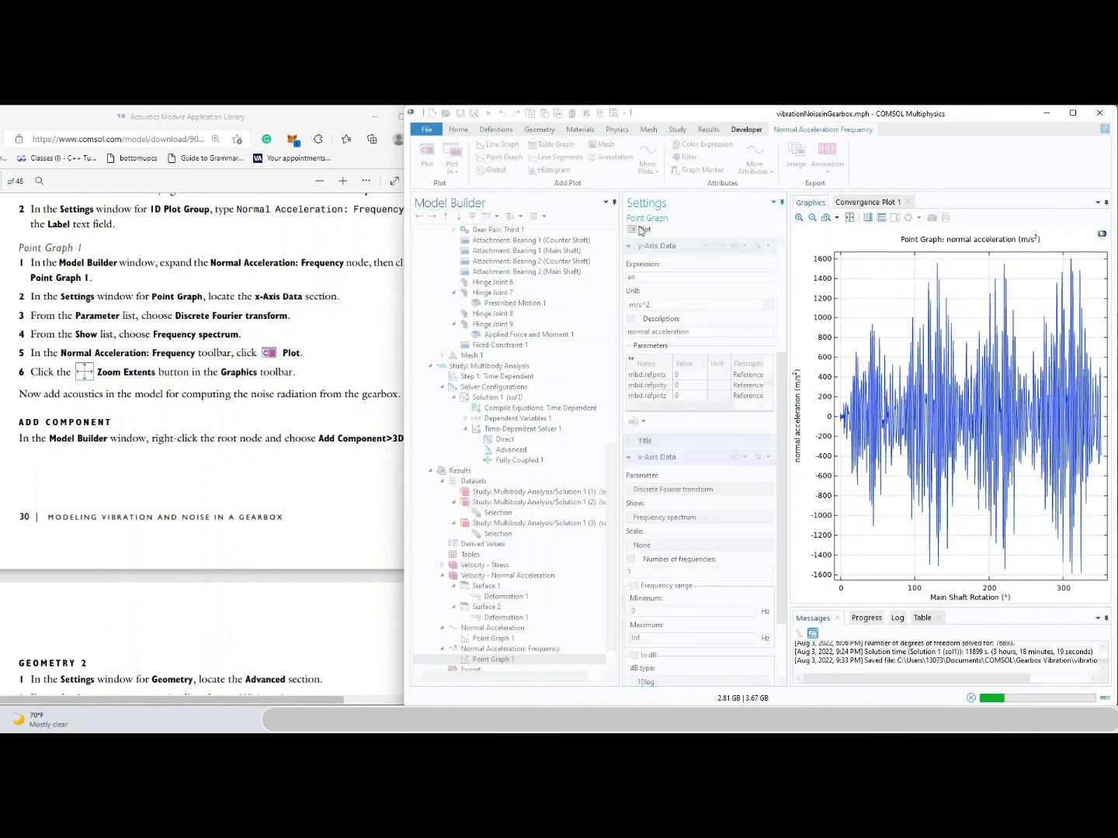